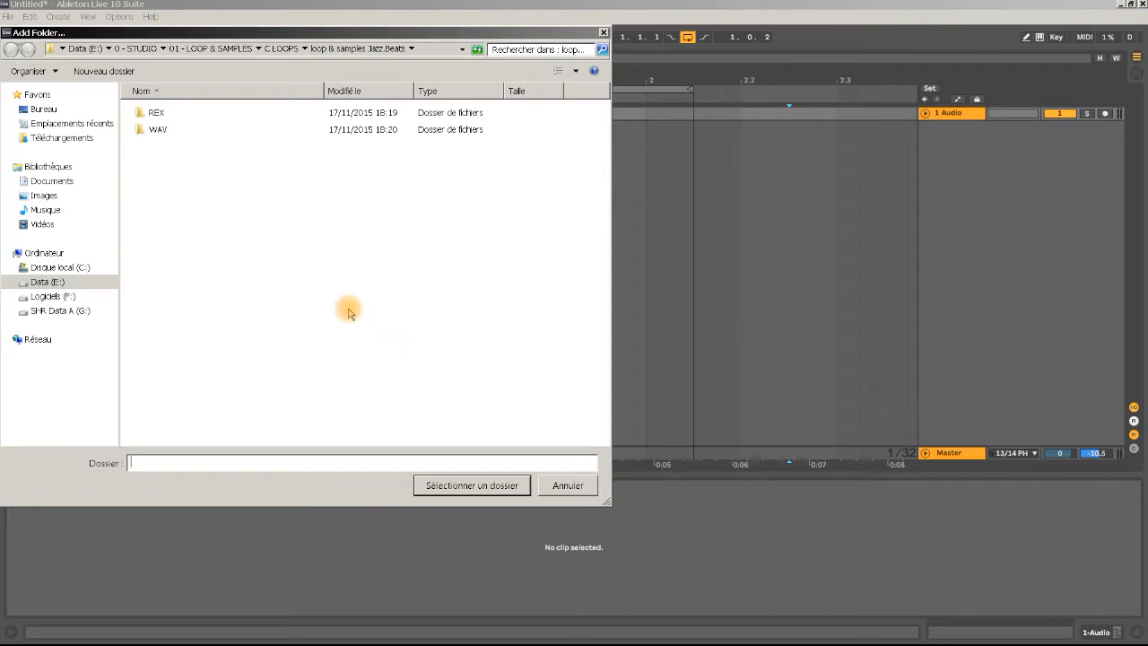
Add the "loop & samples Jazz.Beats" folder to the browser places and preview loops 9 and 14 from its 080BPM WAV folder.
click(472, 487)
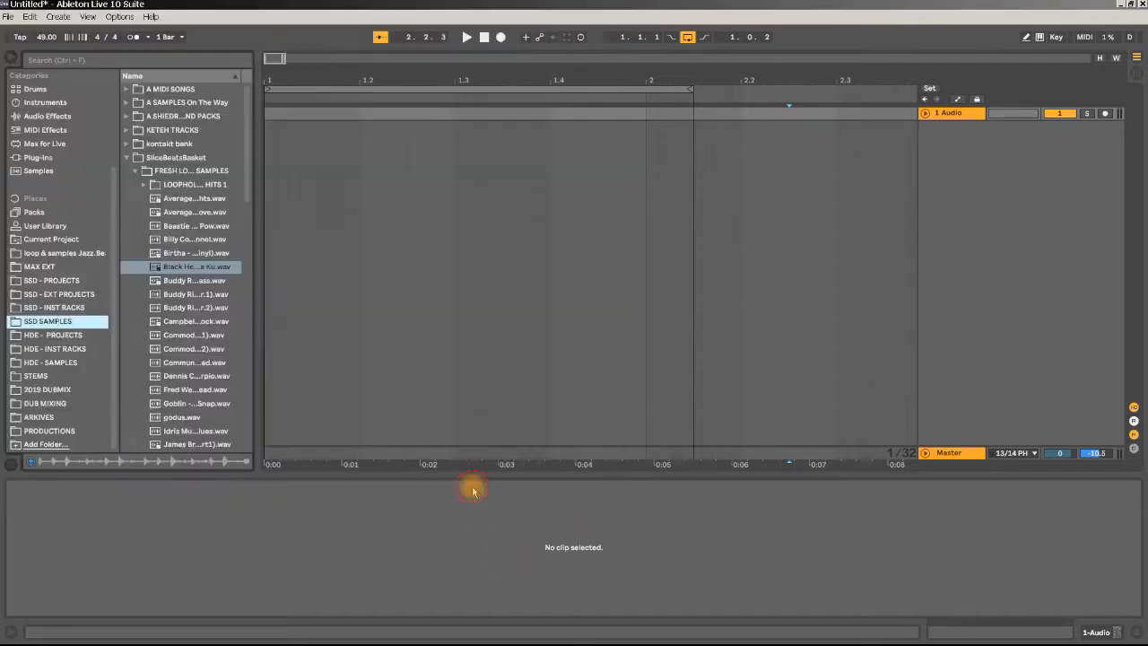
click(31, 254)
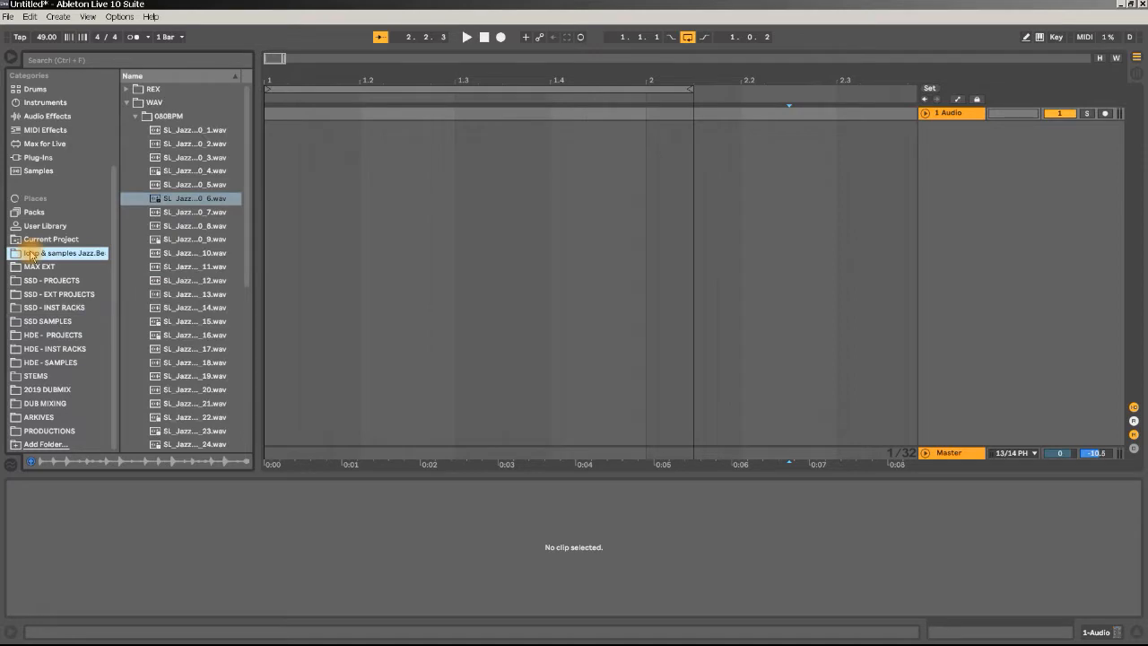
click(193, 239)
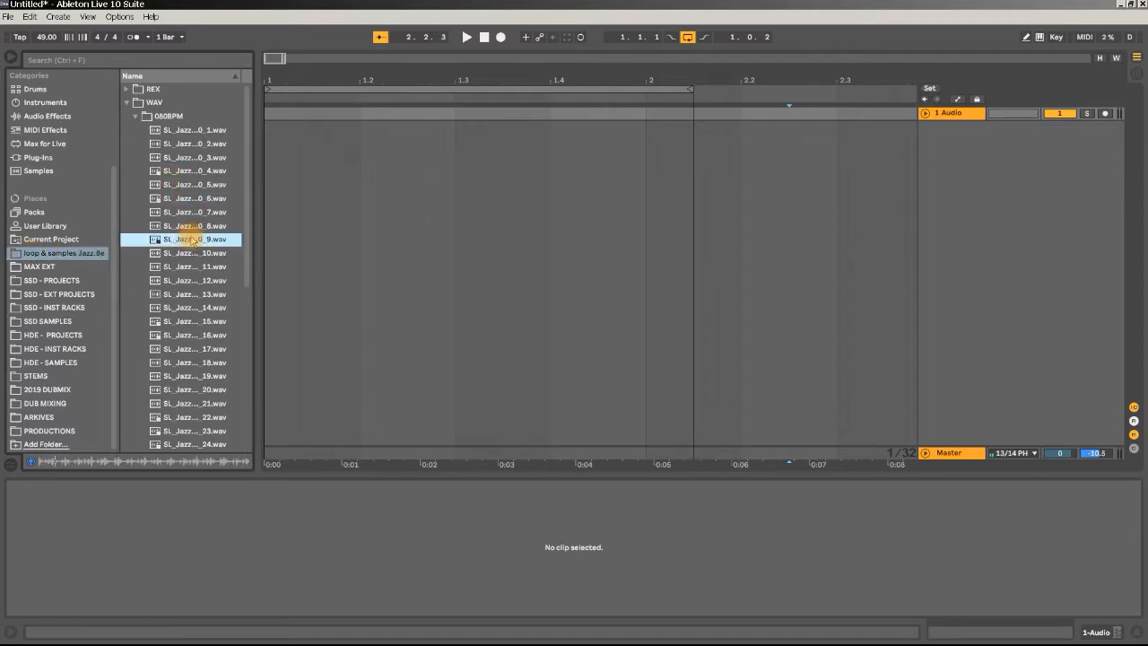
mouse_move(93, 5)
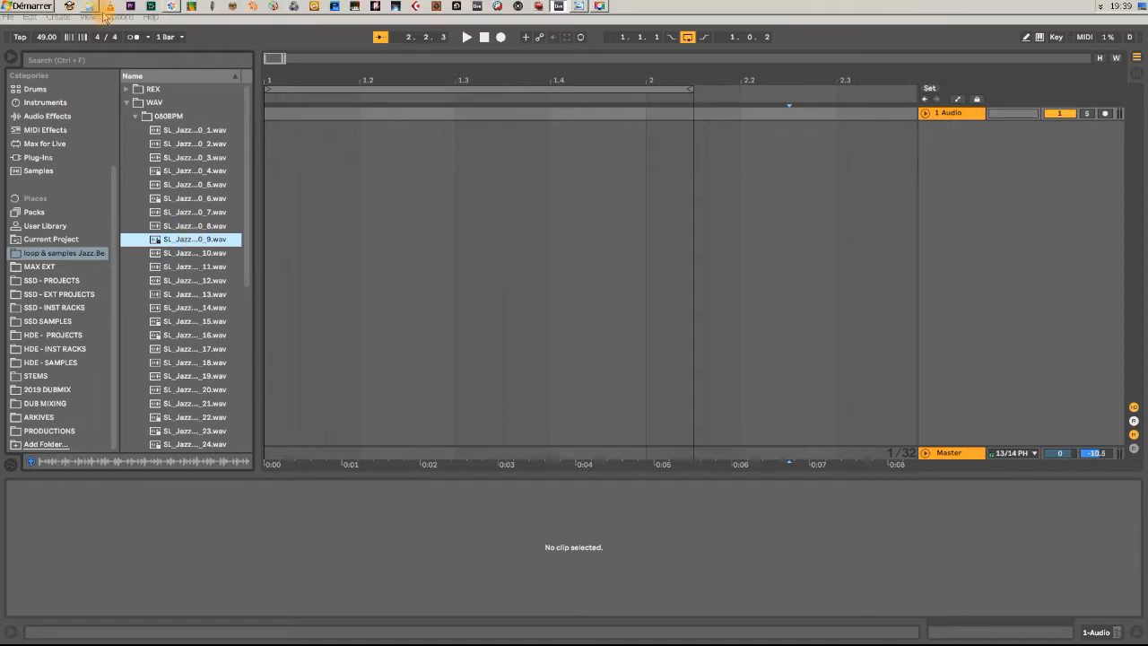
click(93, 7)
click(744, 109)
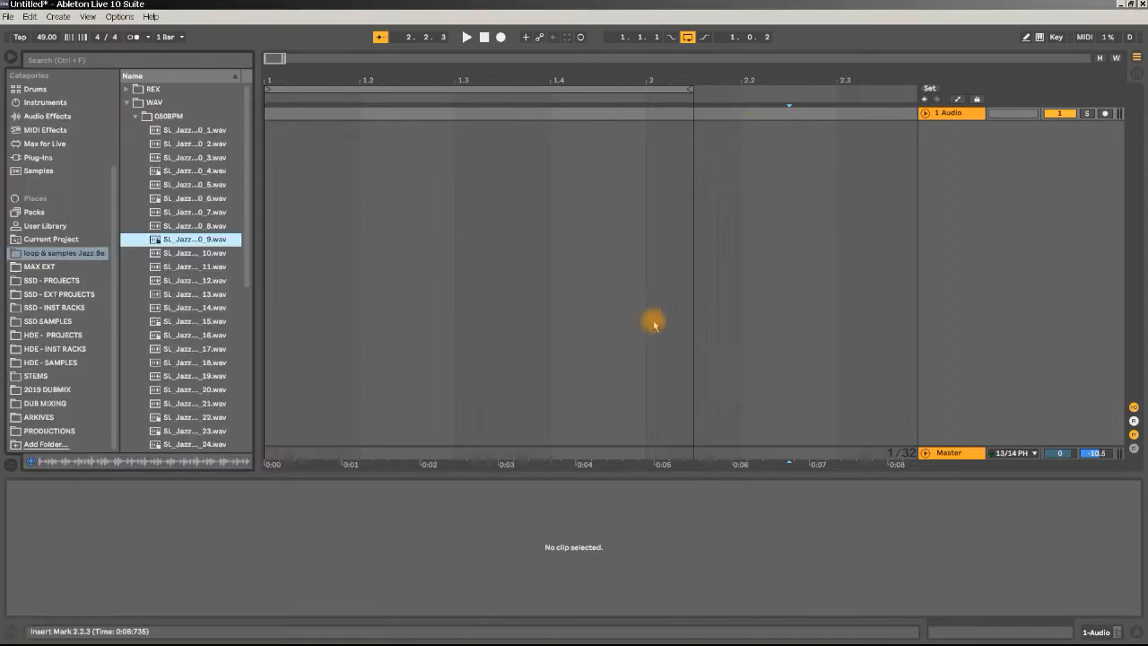
click(179, 306)
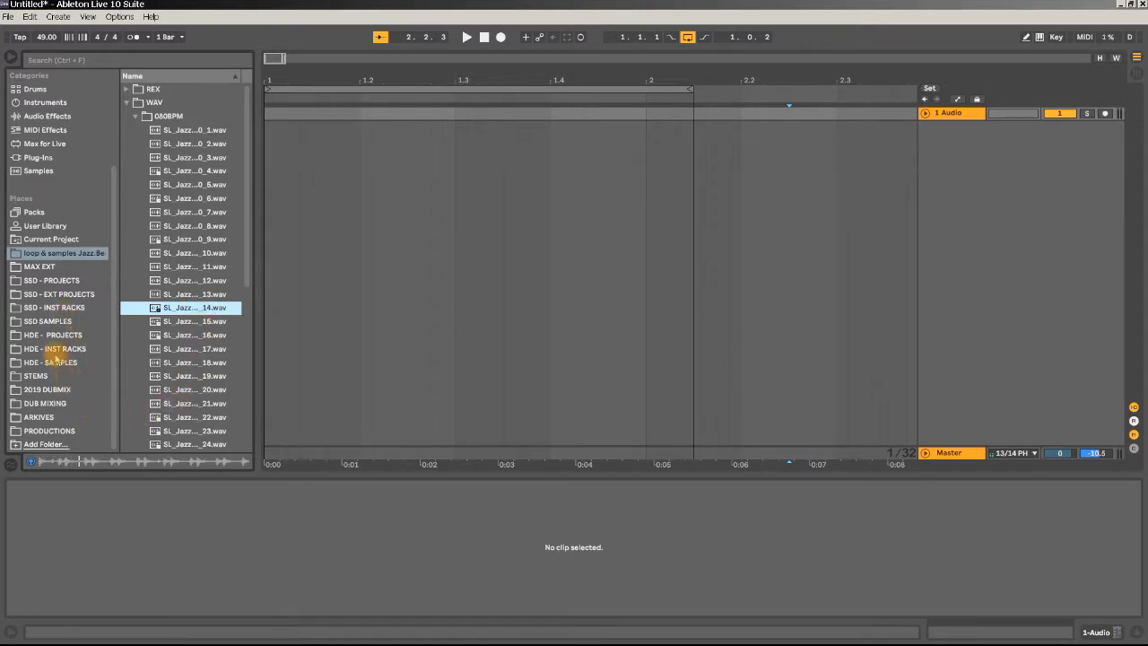
Place the Black Heat - Zimba Ku loop from SSD SAMPLES at the start of the audio track and audition it.
click(65, 365)
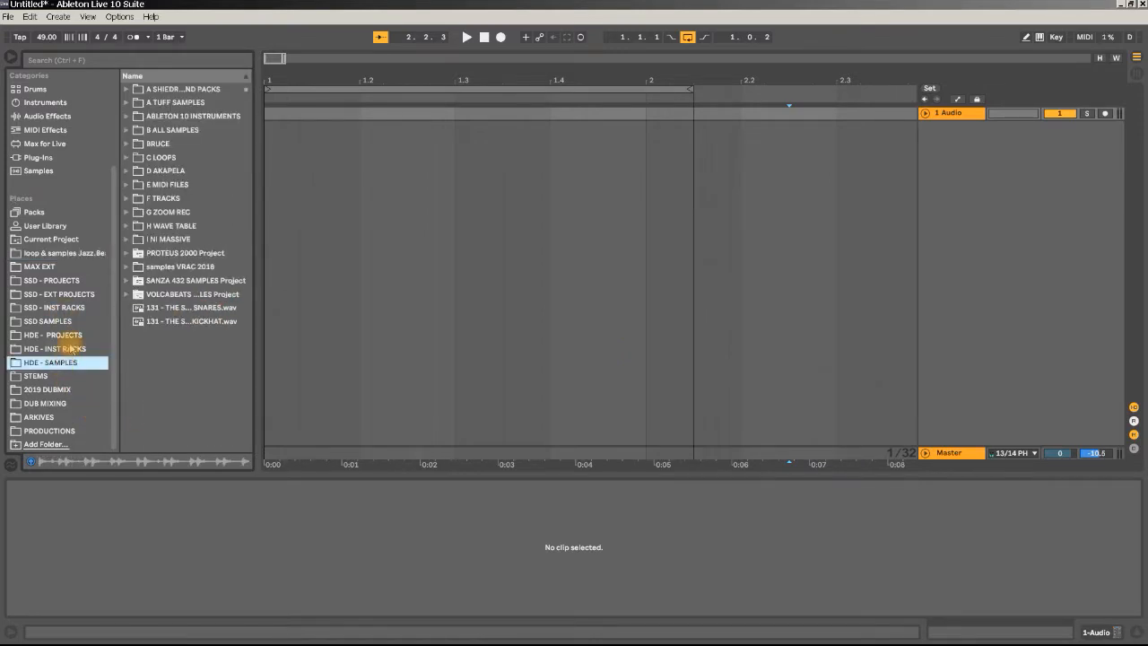
click(50, 322)
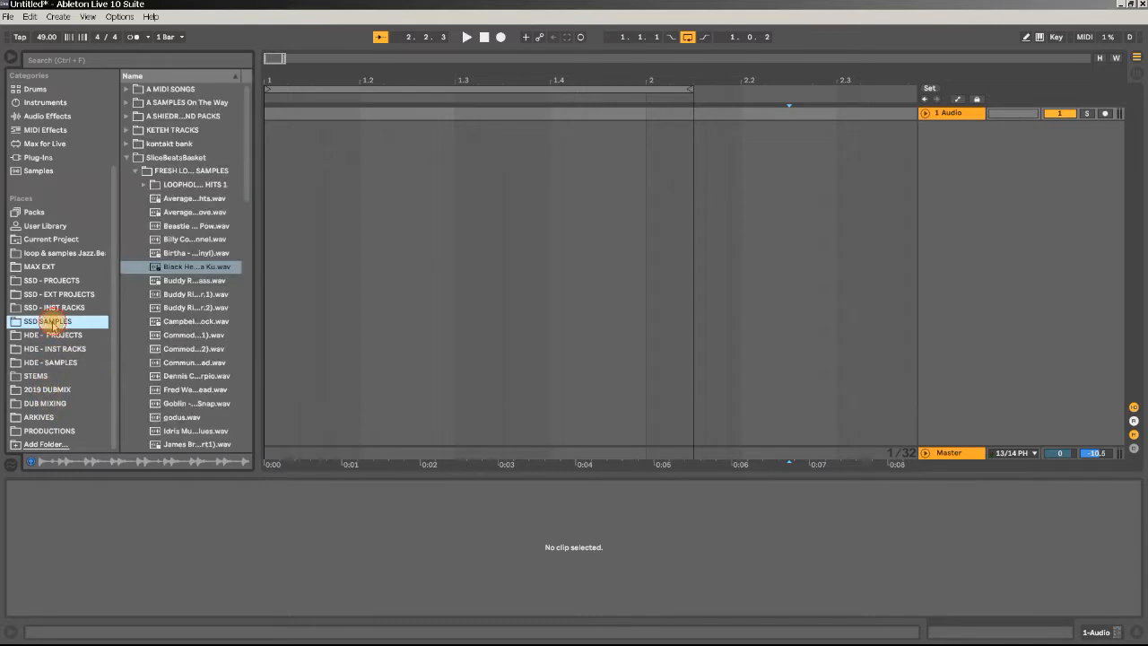
drag(193, 271, 269, 116)
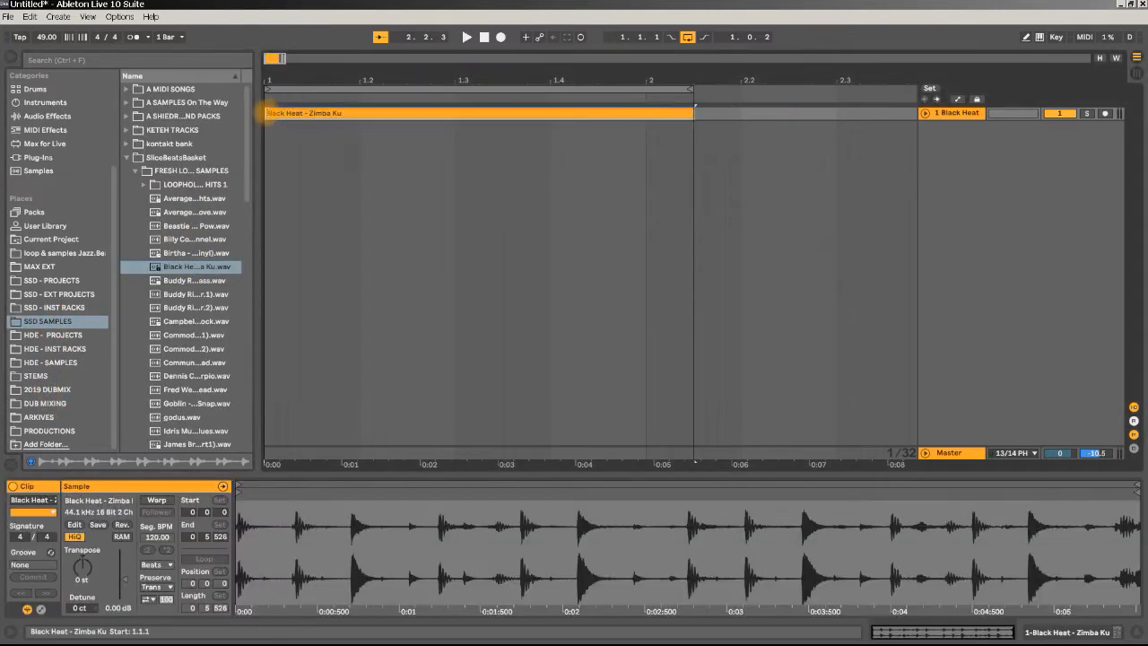
key(z)
key(space)
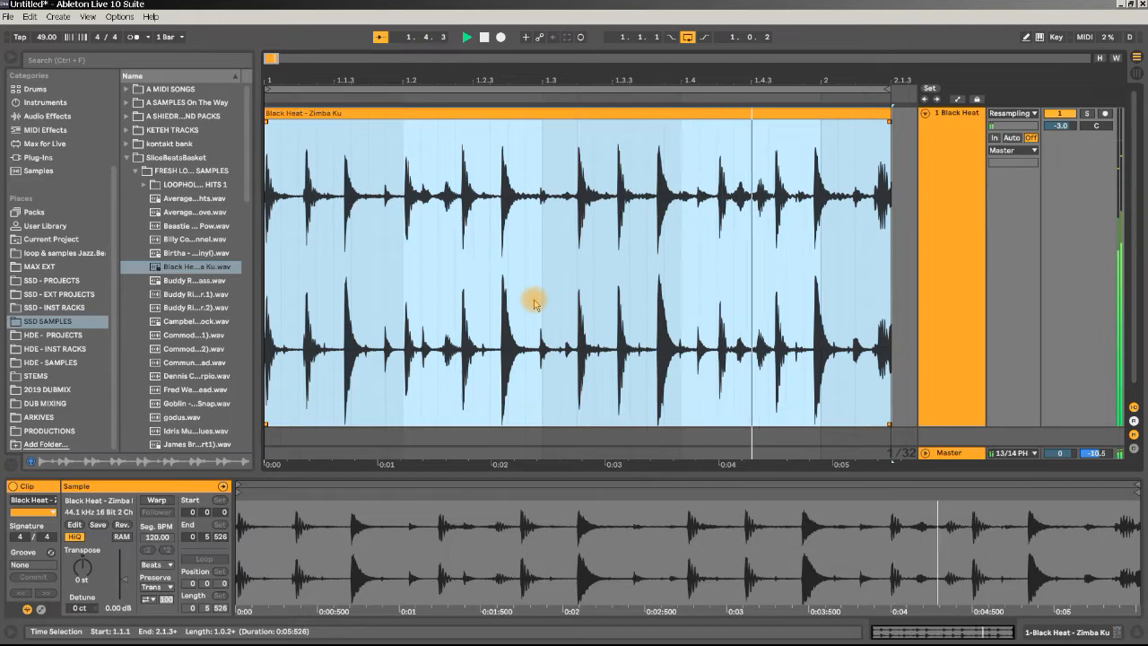
key(space)
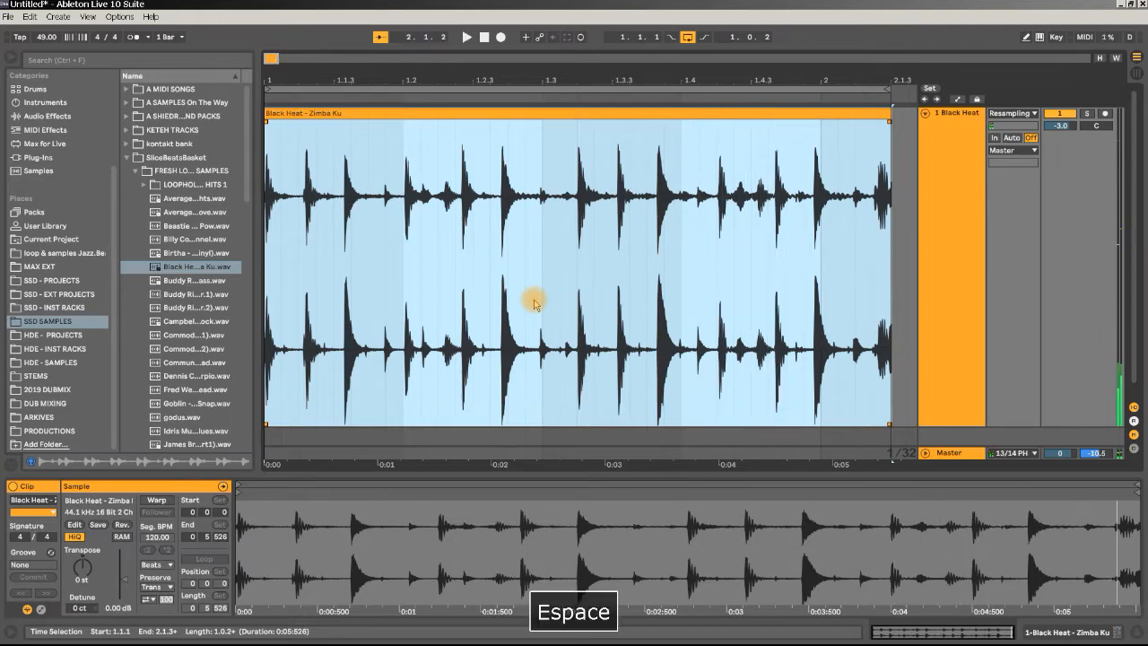
Trim the clip's beginning to the first drum transient and move the clip back to the start of the timeline.
drag(270, 79, 271, 248)
click(276, 124)
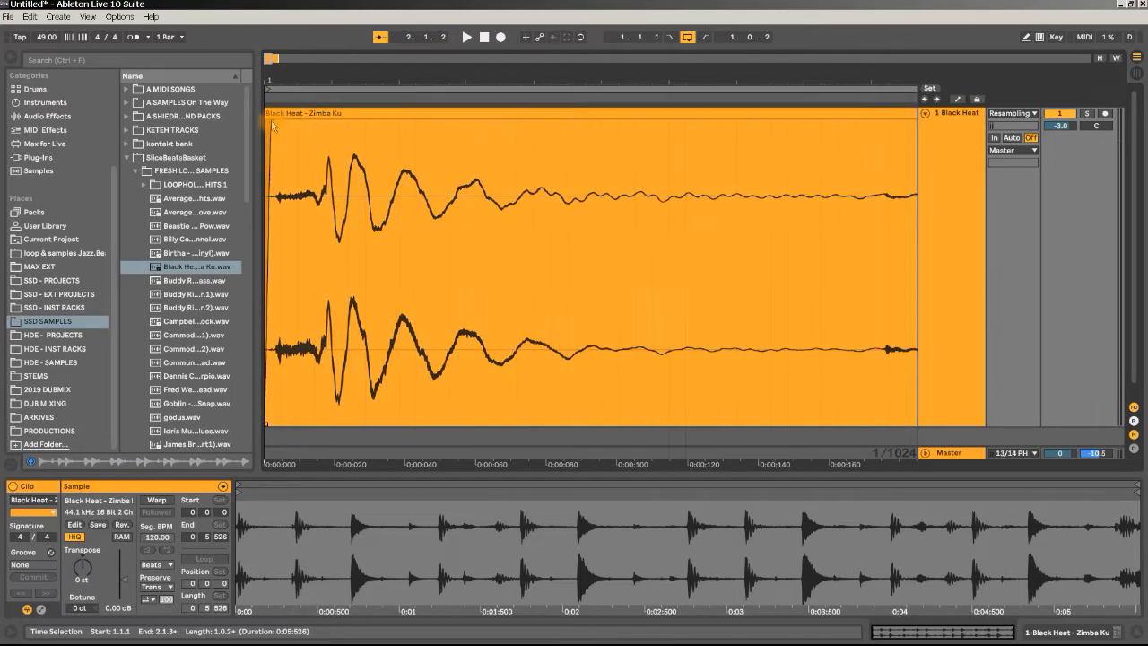
drag(268, 115, 313, 120)
click(320, 125)
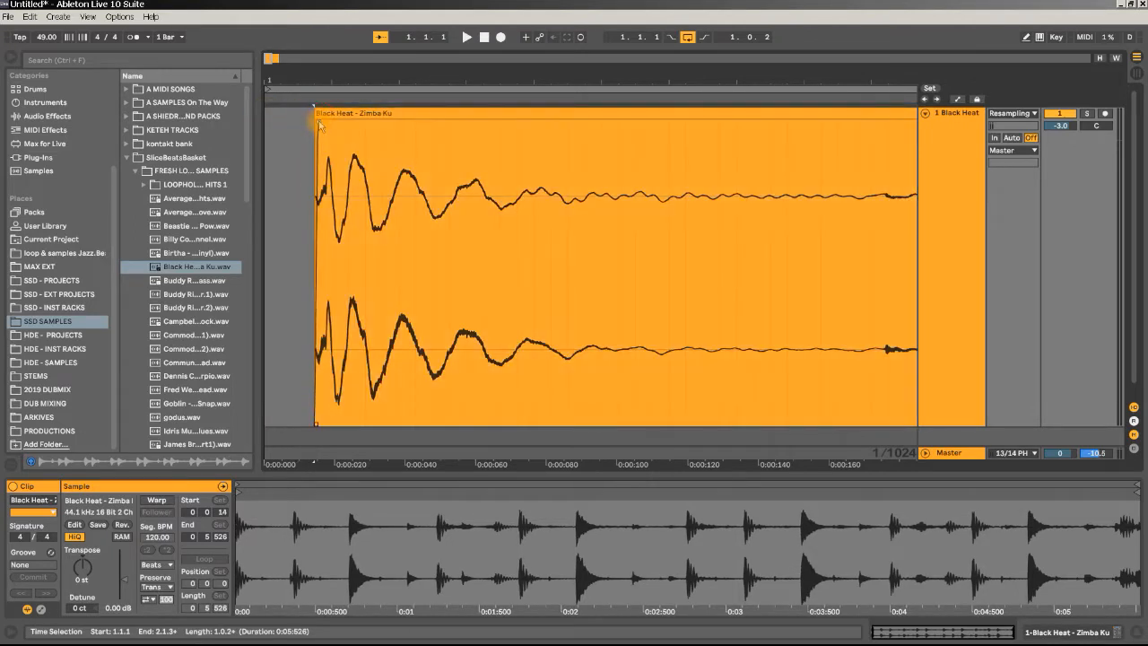
drag(350, 115, 302, 118)
drag(312, 79, 264, 78)
Shorten the arrangement loop to end just before the clip's final hit and audition the looped beat.
key(space)
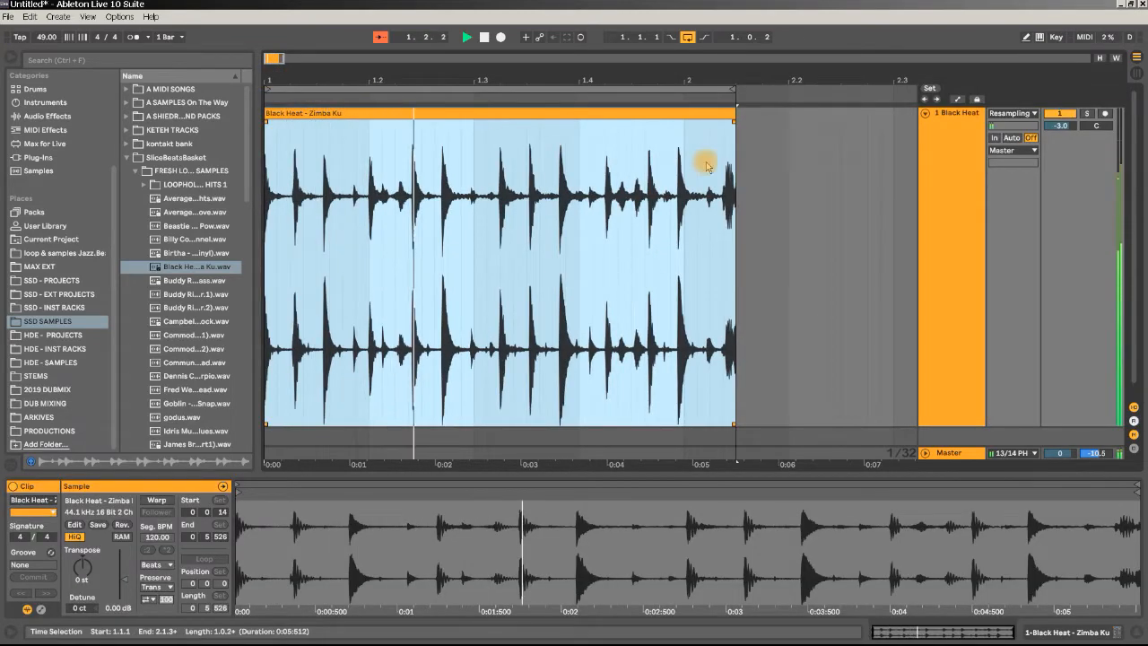
drag(739, 80, 740, 151)
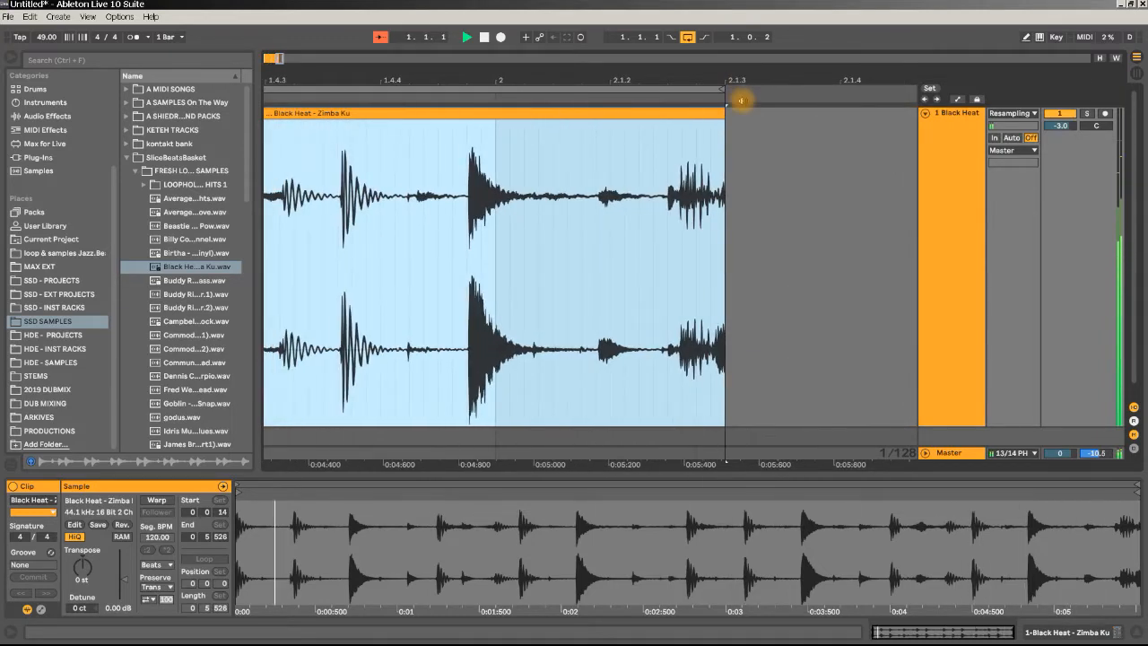
key(space)
drag(726, 90, 668, 92)
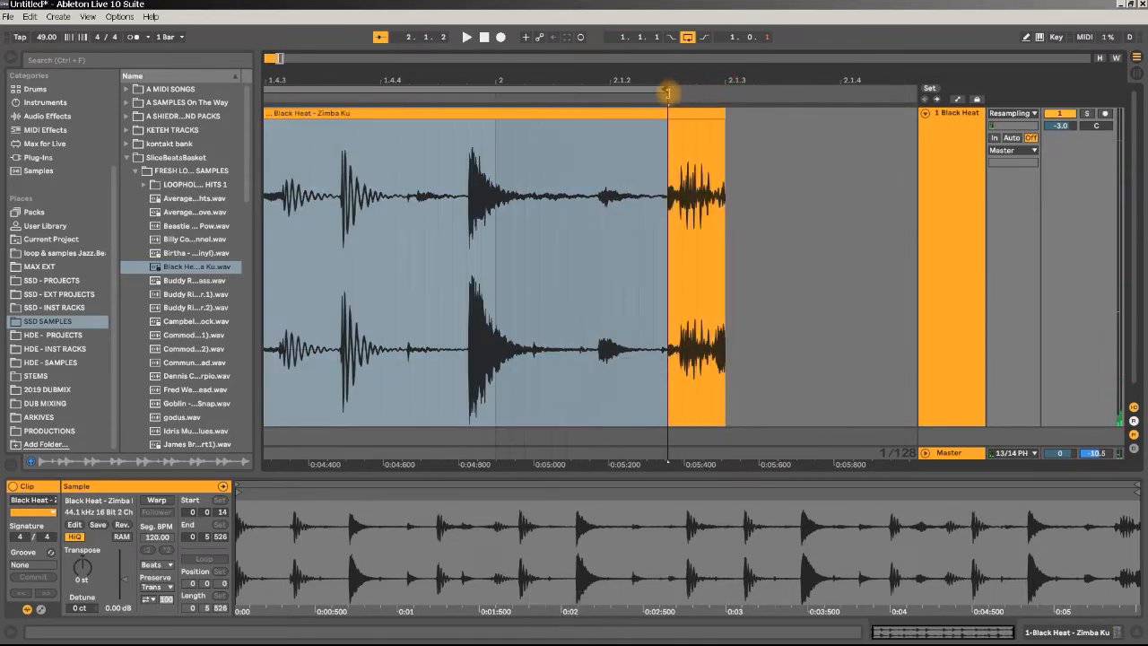
key(space)
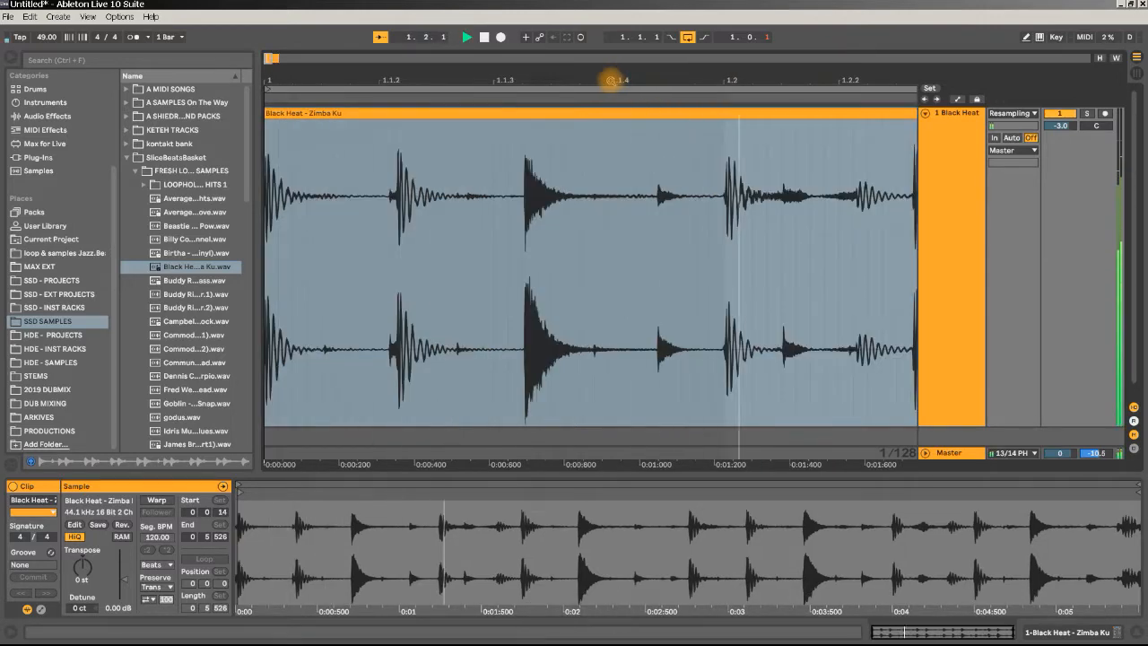
drag(610, 80, 610, 36)
mouse_move(297, 80)
mouse_down()
mouse_move(296, 45)
mouse_move(292, 81)
mouse_up()
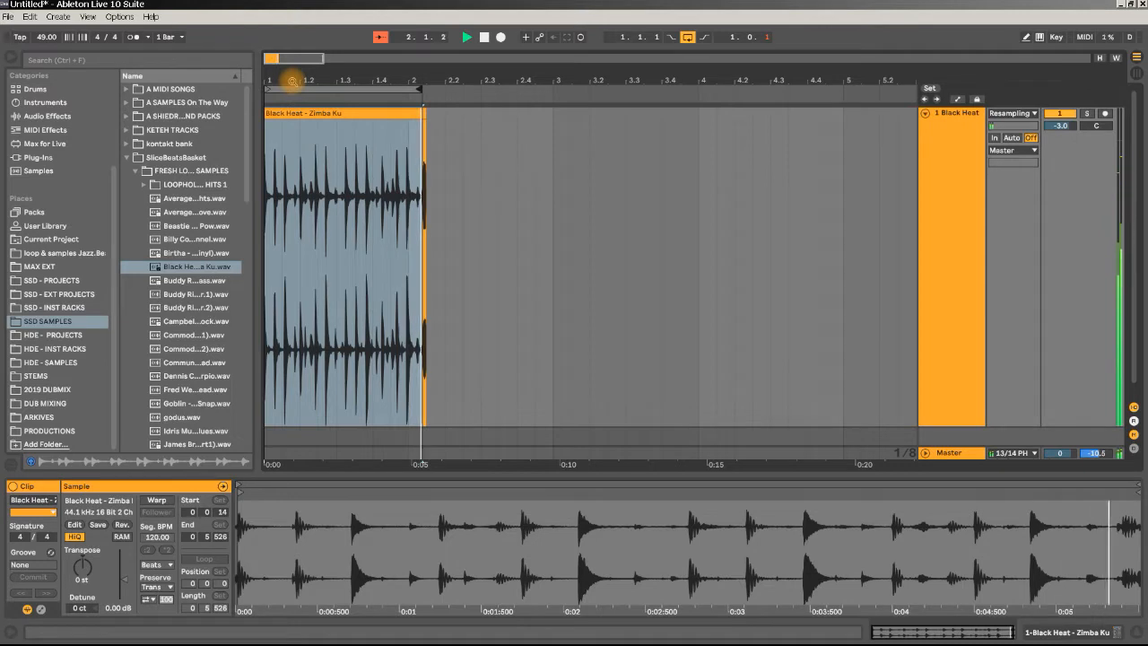
key(space)
drag(317, 79, 349, 62)
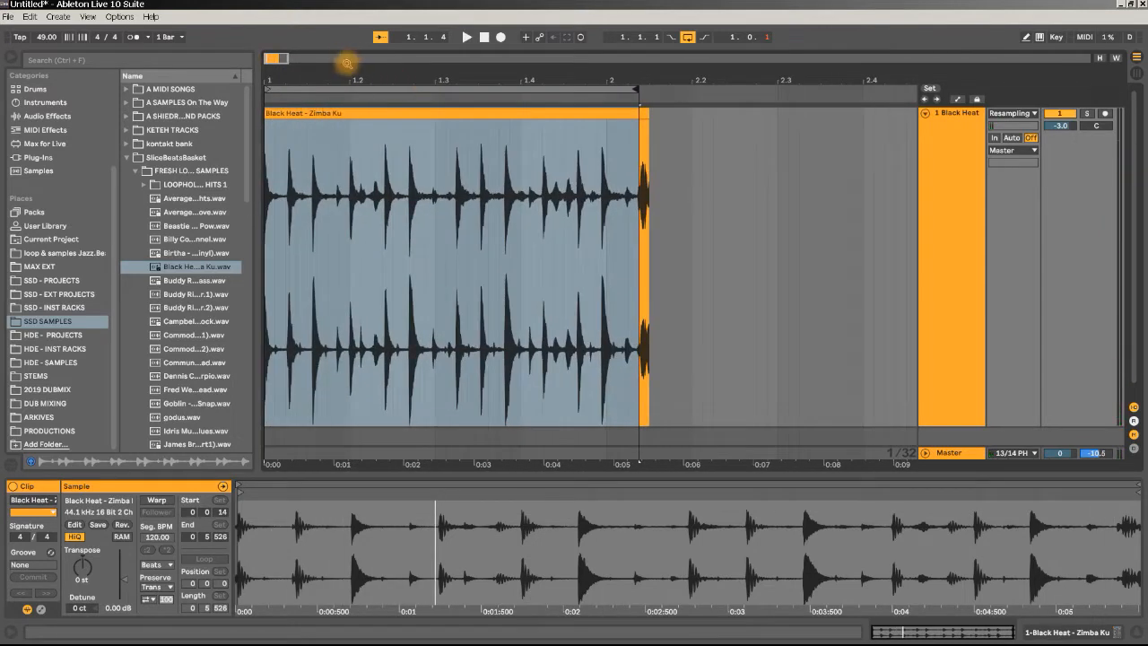
mouse_move(268, 82)
mouse_down()
mouse_move(267, 101)
mouse_move(267, 83)
mouse_up()
key(space)
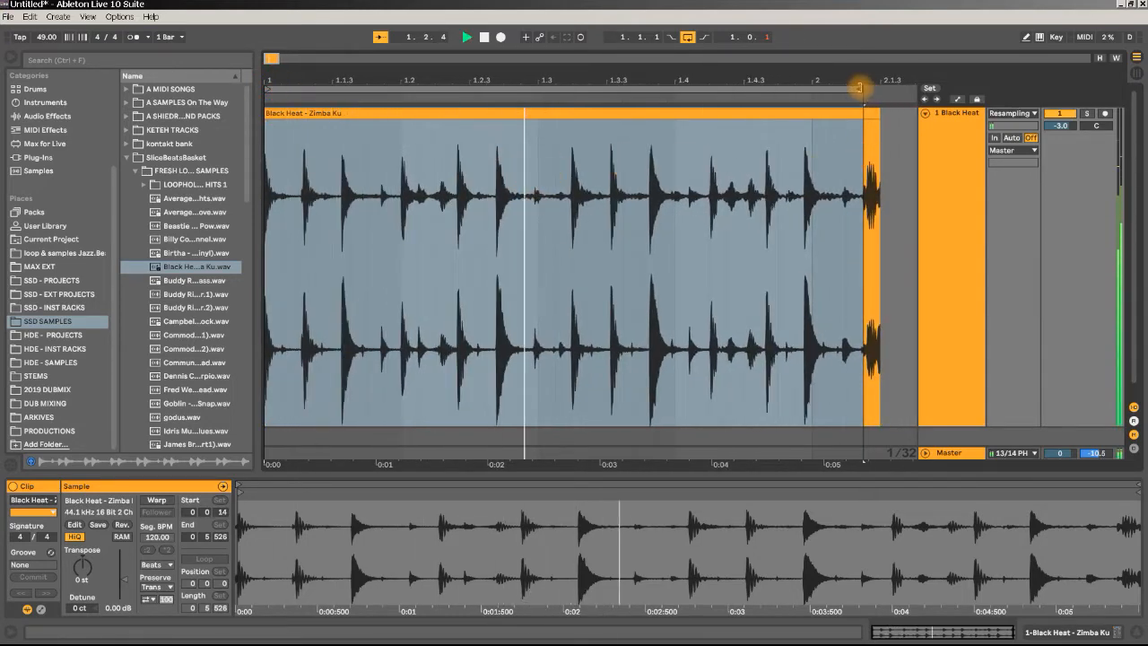
key(space)
Shorten the arrangement loop to the first half of the beat, ending just after 1.3, and listen to it.
drag(858, 87, 580, 82)
drag(658, 87, 621, 85)
key(space)
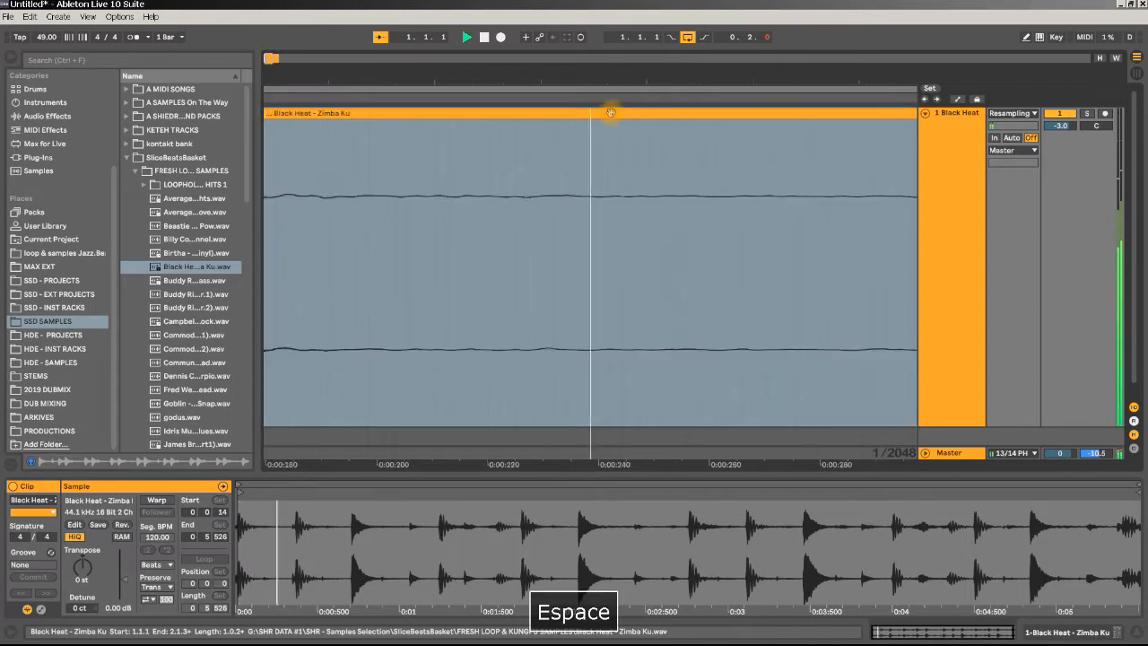
mouse_move(514, 78)
mouse_down()
mouse_move(515, 59)
mouse_move(511, 73)
mouse_up()
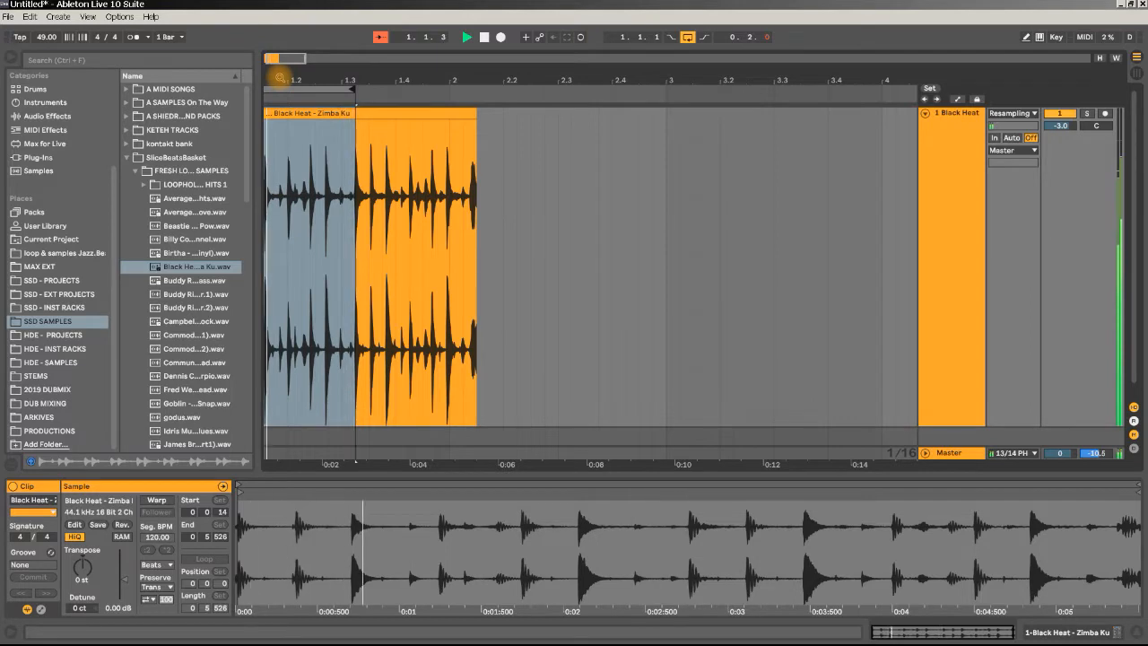
key(space)
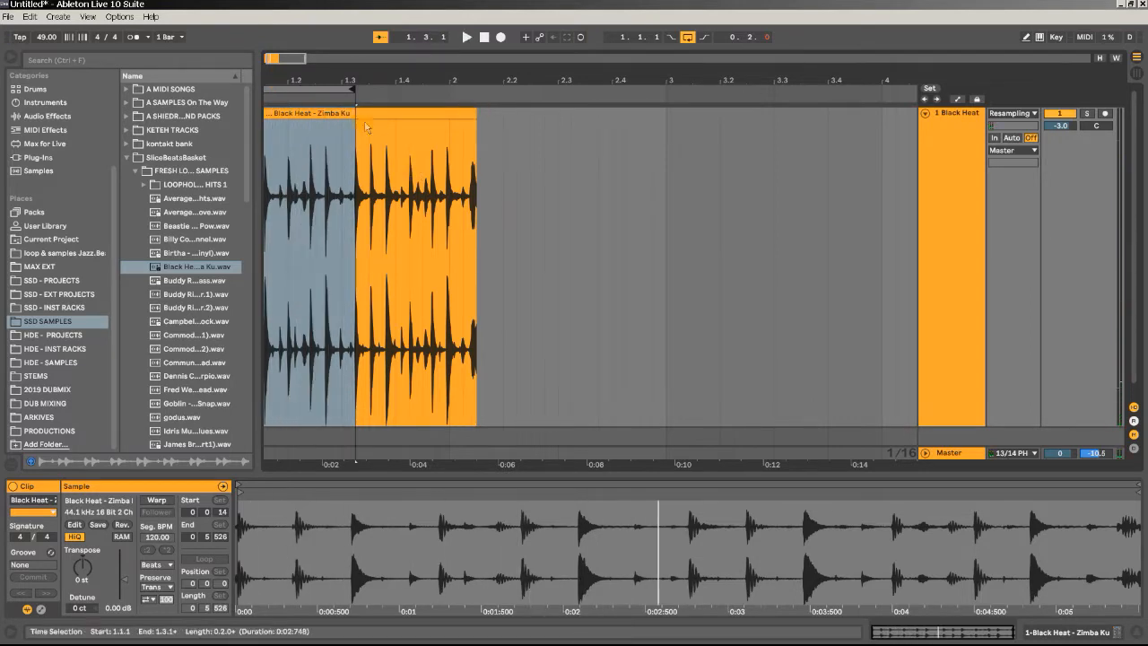
Trim the clip's end back to 1.3.2 beside the loop end and audition the shortened beat.
drag(475, 111, 347, 111)
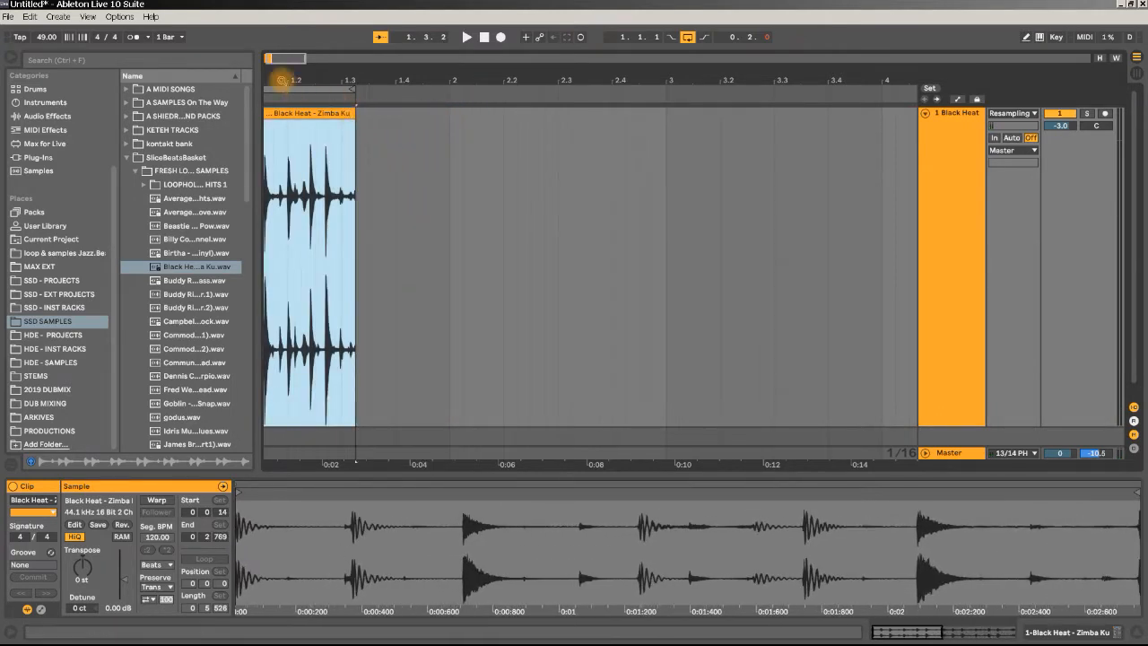
key(z)
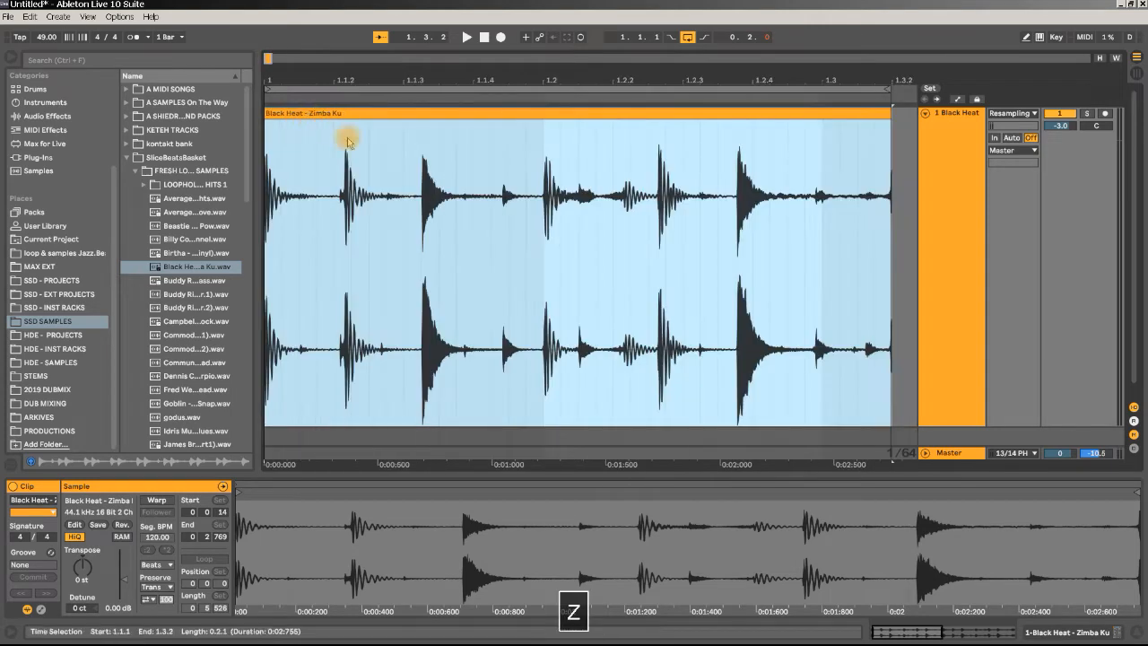
key(space)
click(319, 278)
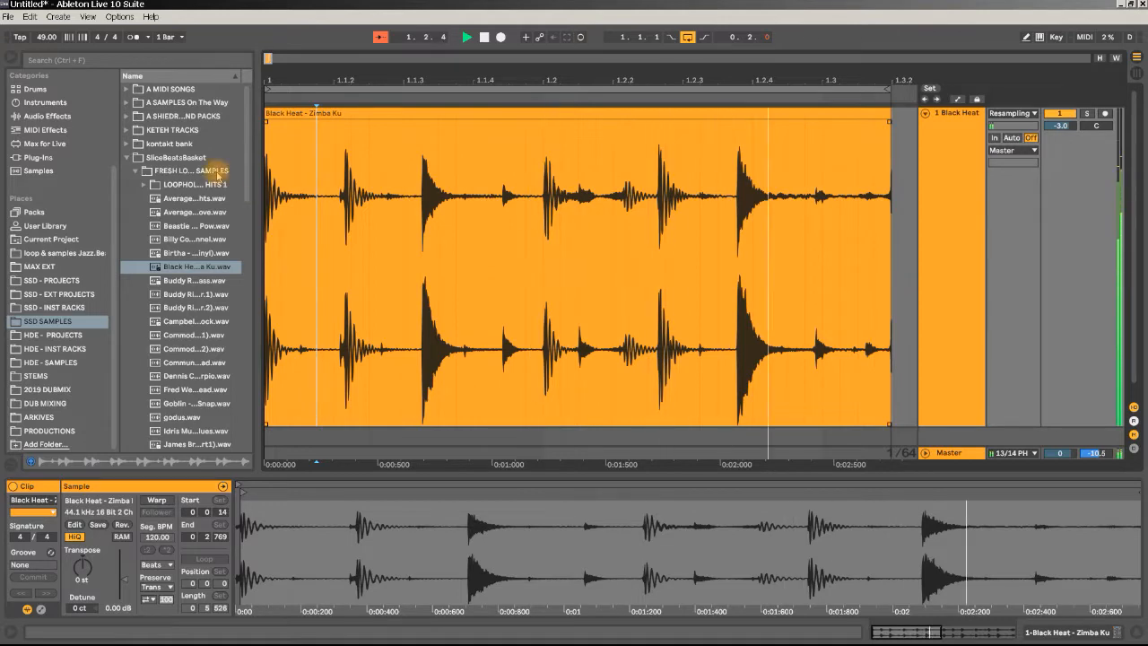
key(space)
Shorten the fade-out at the clip's end to a very brief fade and replay the loop.
drag(890, 79, 538, 225)
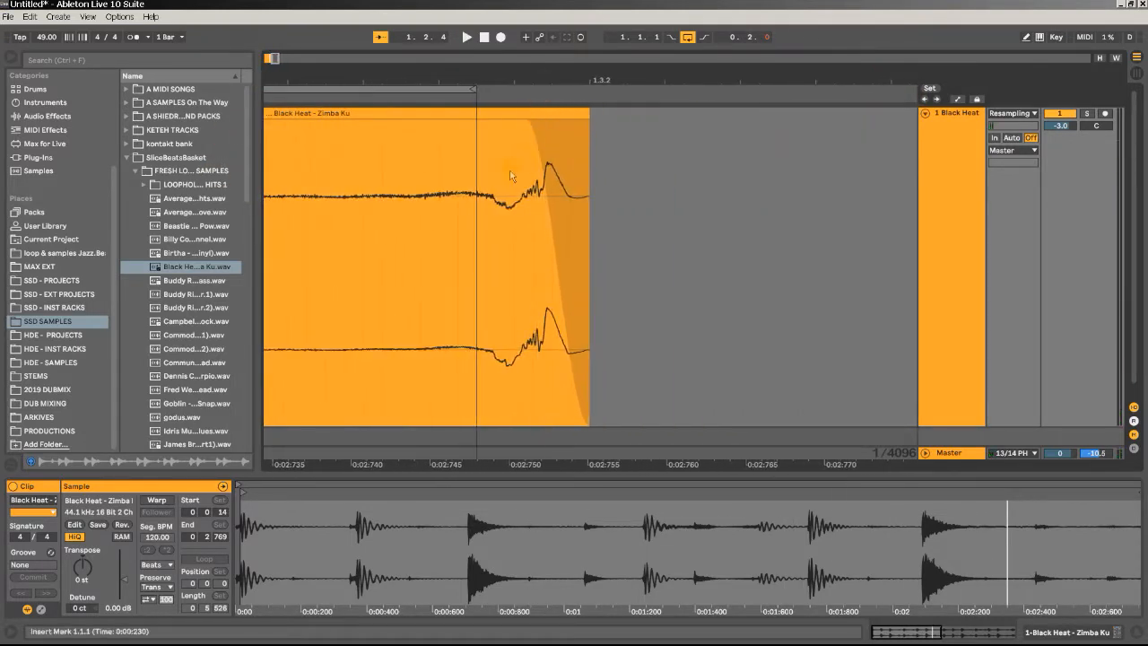
drag(527, 126, 576, 130)
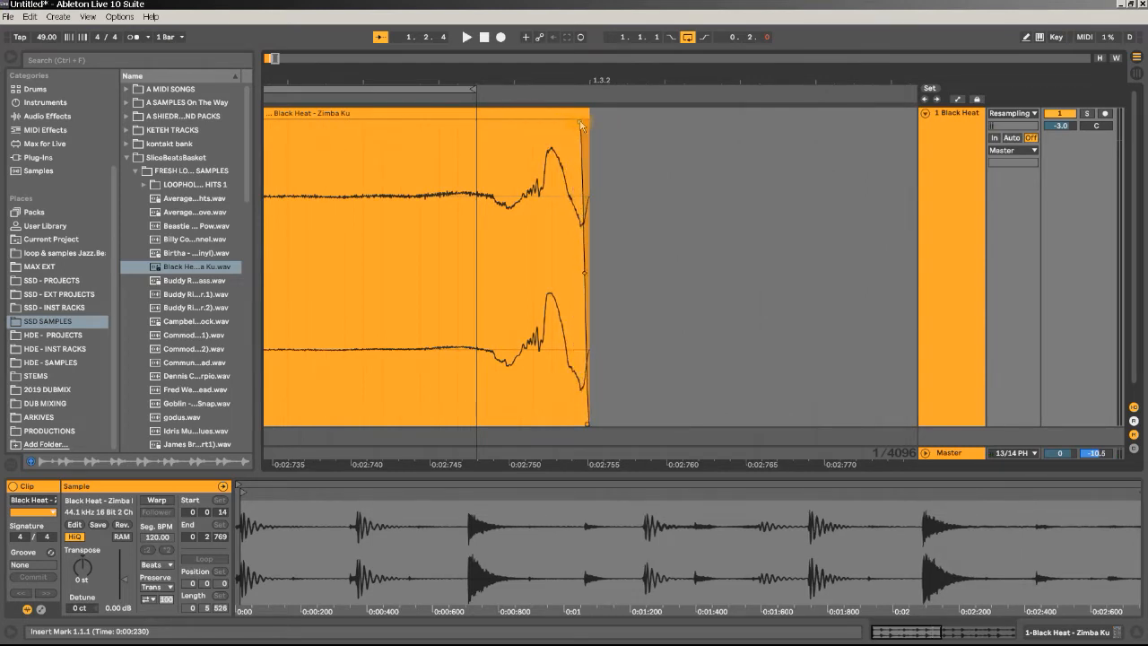
mouse_move(575, 124)
mouse_down()
mouse_move(505, 127)
mouse_move(581, 131)
mouse_up()
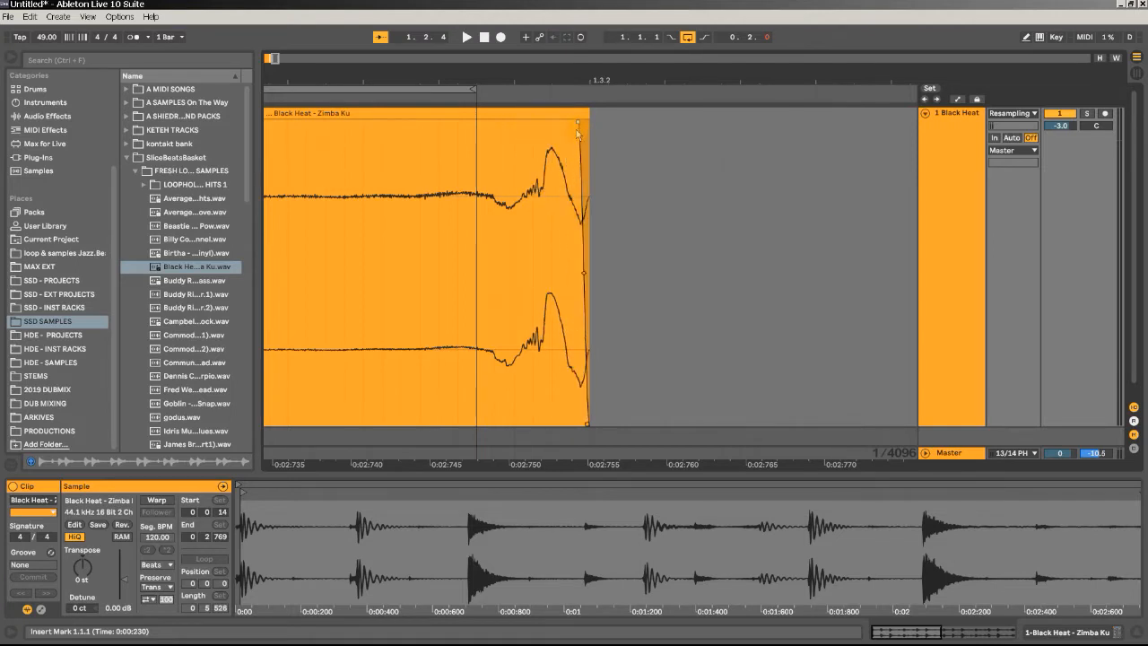
mouse_move(499, 5)
drag(565, 78, 399, 60)
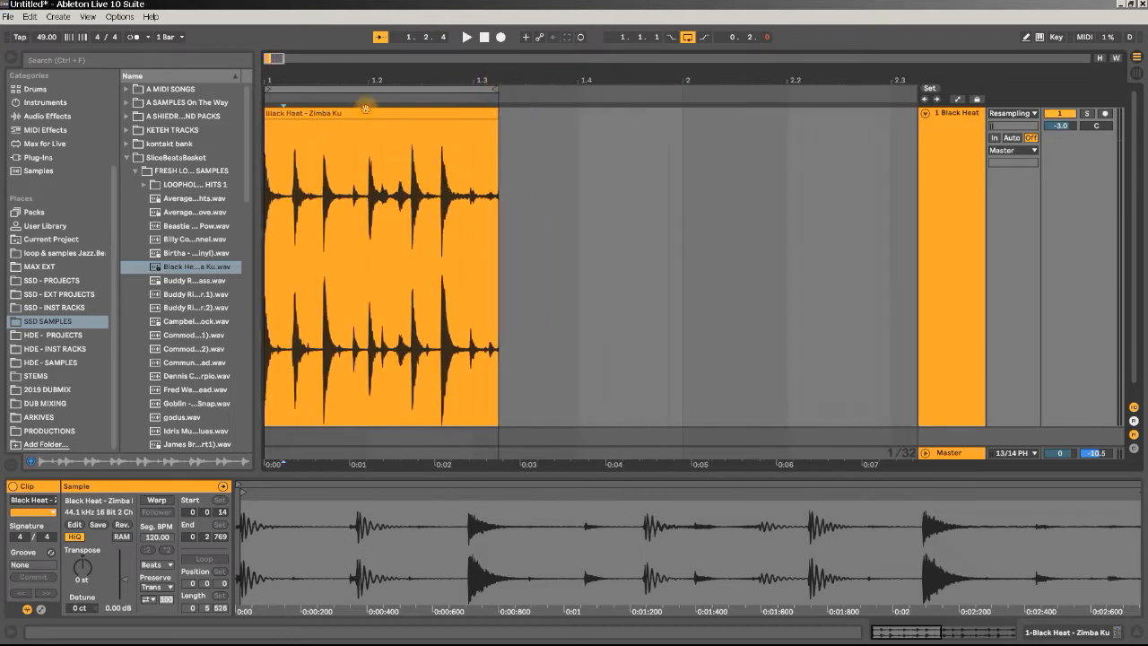
key(space)
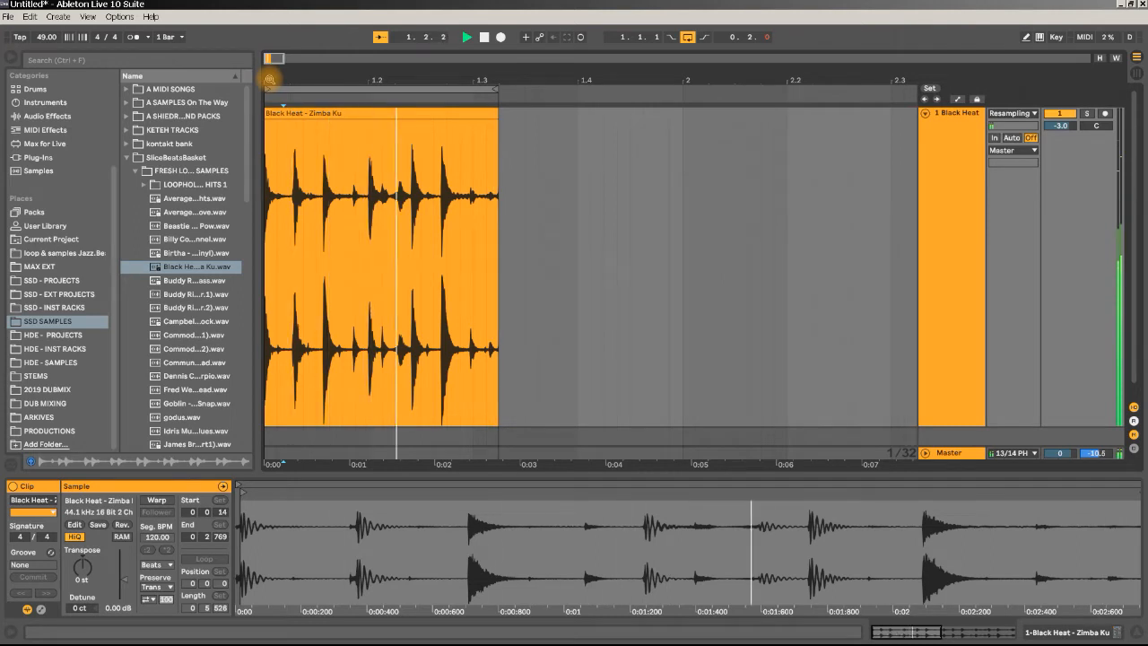
Raise the preview volume to -5.7 dB, check it on another browser sample, and play the loop with the metronome on.
key(space)
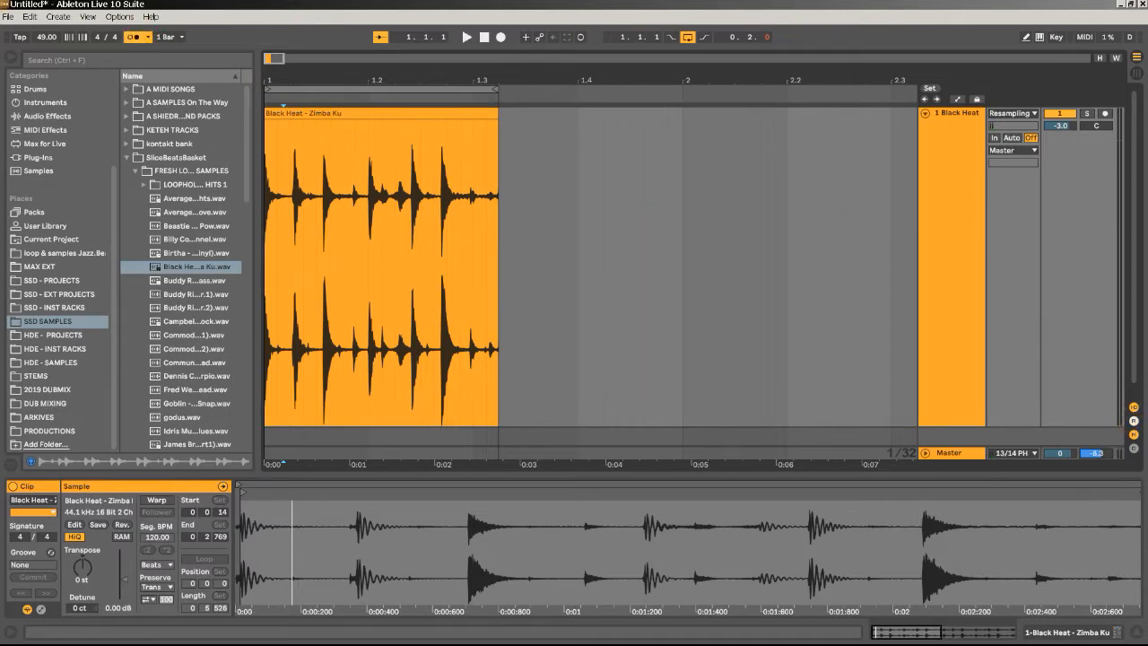
key(Tab)
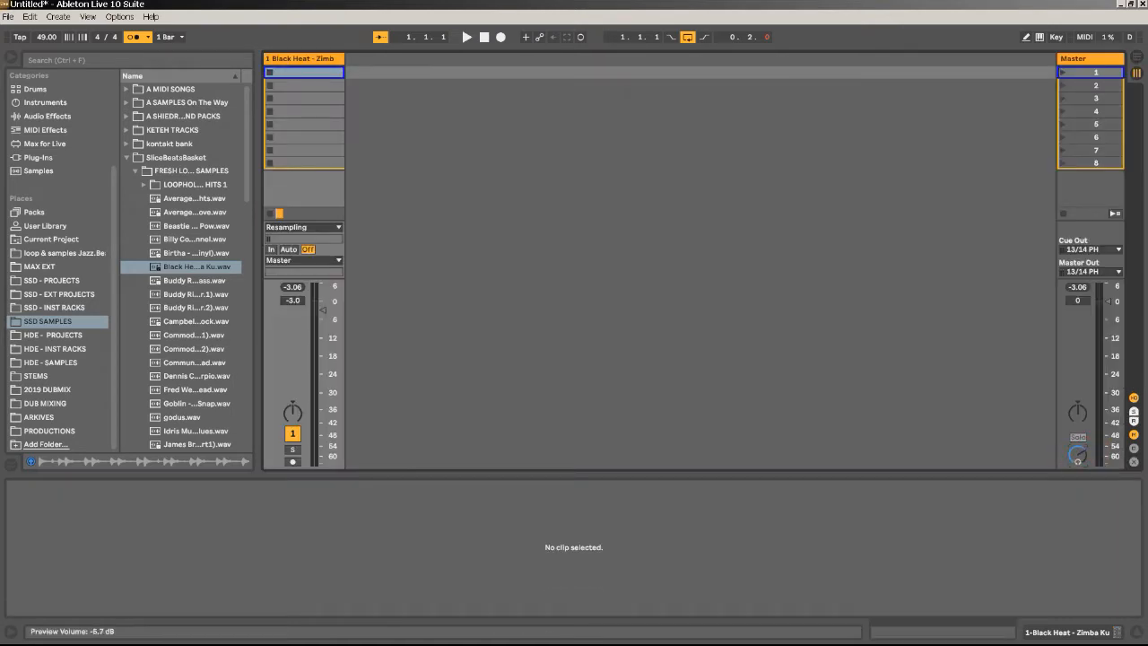
click(189, 362)
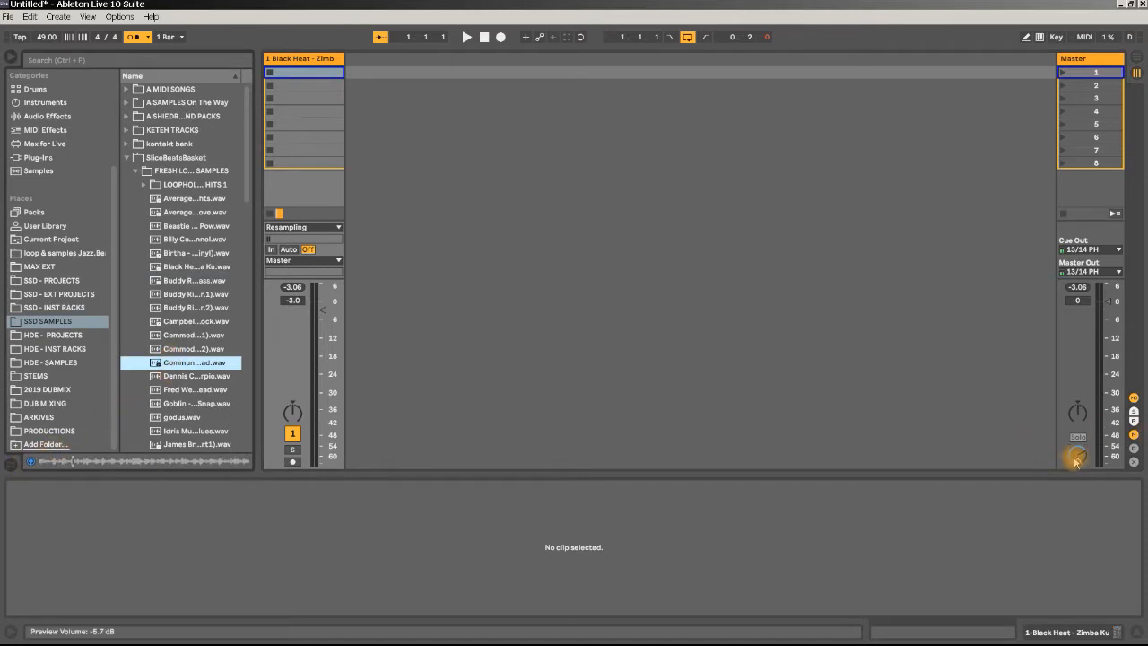
key(Tab)
key(space)
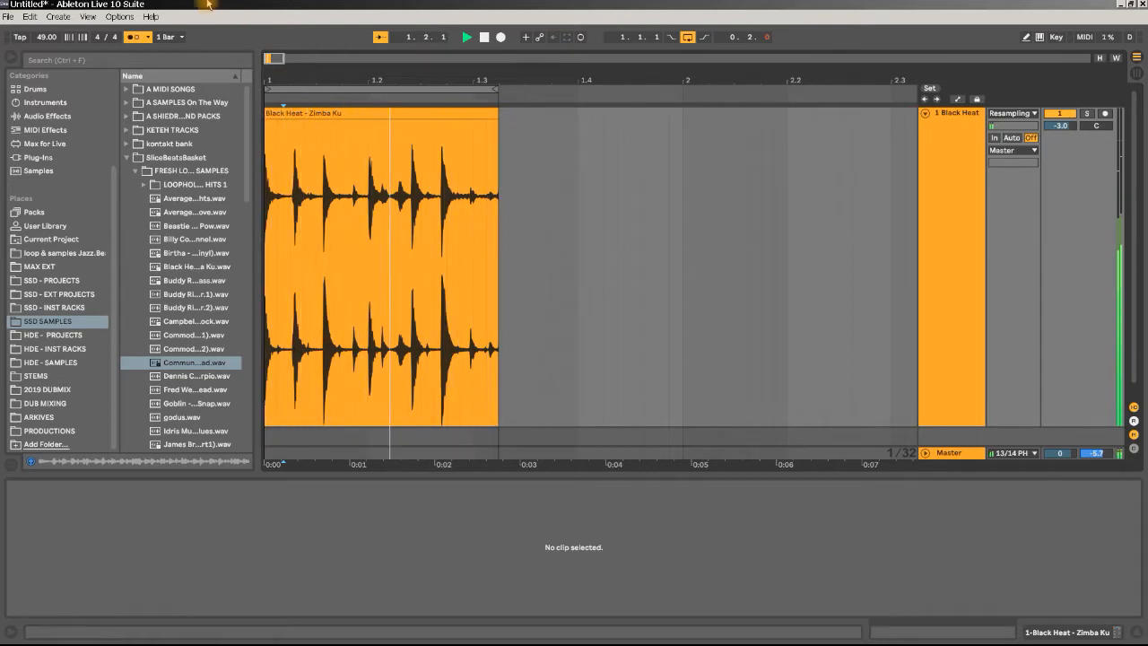
Turn the metronome off, play the loop and tap the tempo along with the beat to about 87.84 BPM.
key(space)
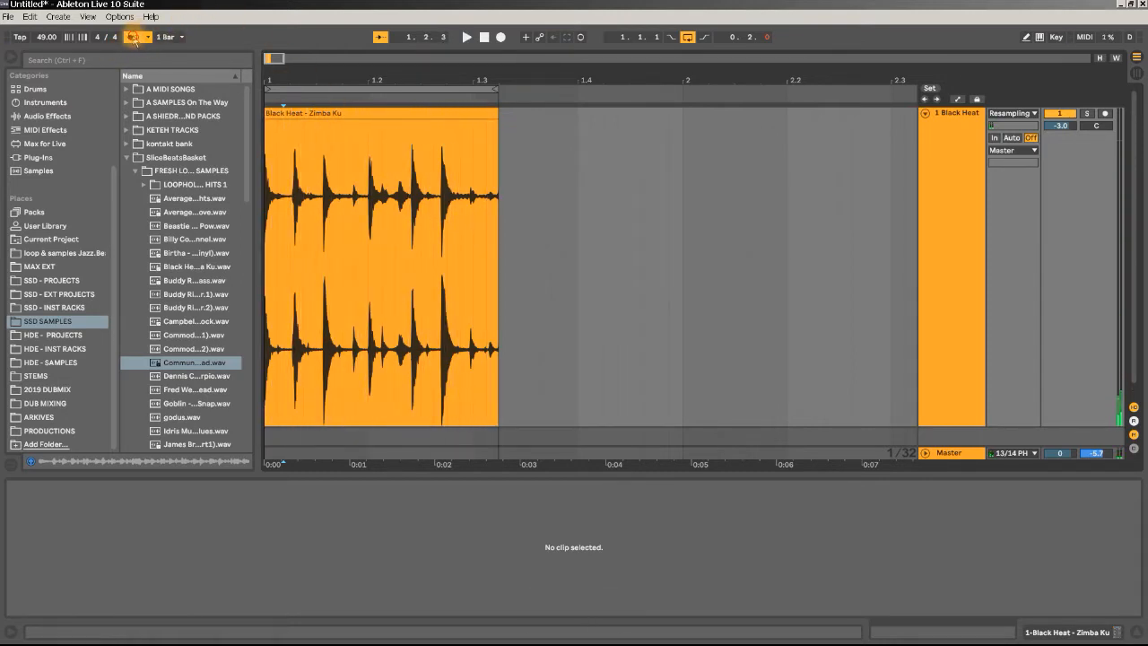
drag(272, 78, 272, 114)
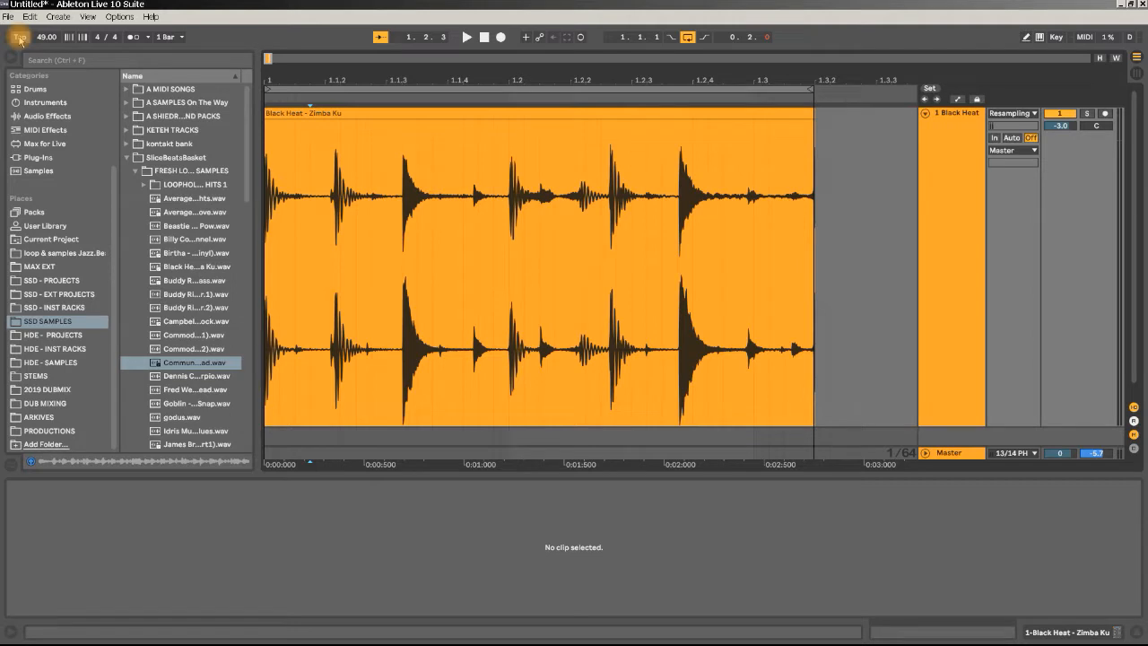
key(space)
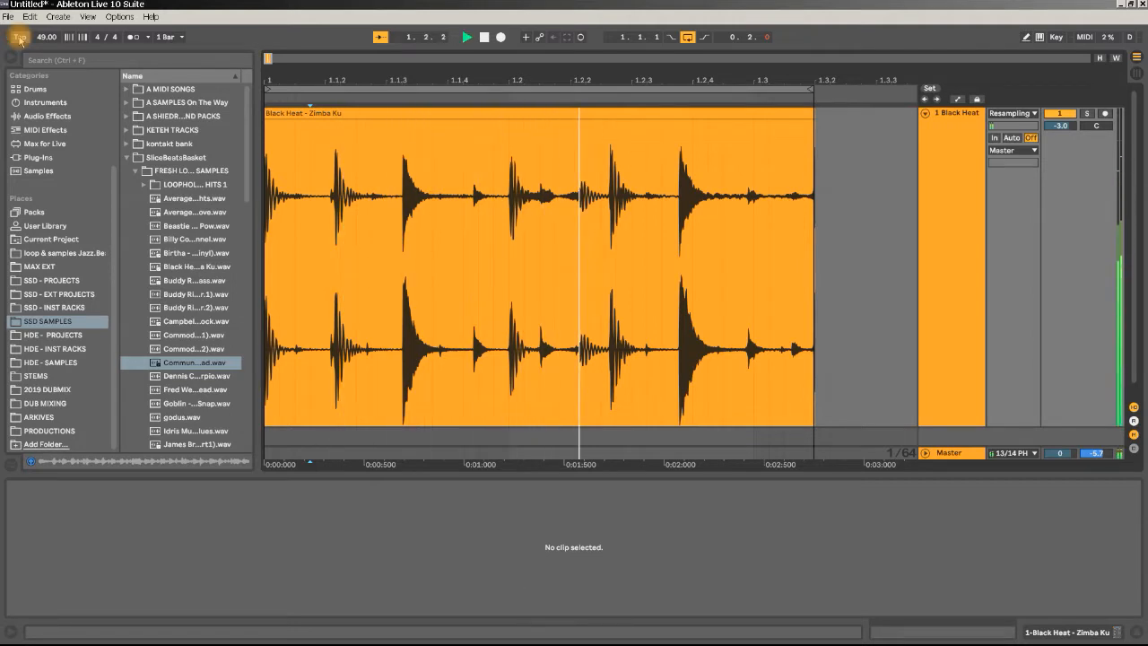
click(19, 37)
click(20, 39)
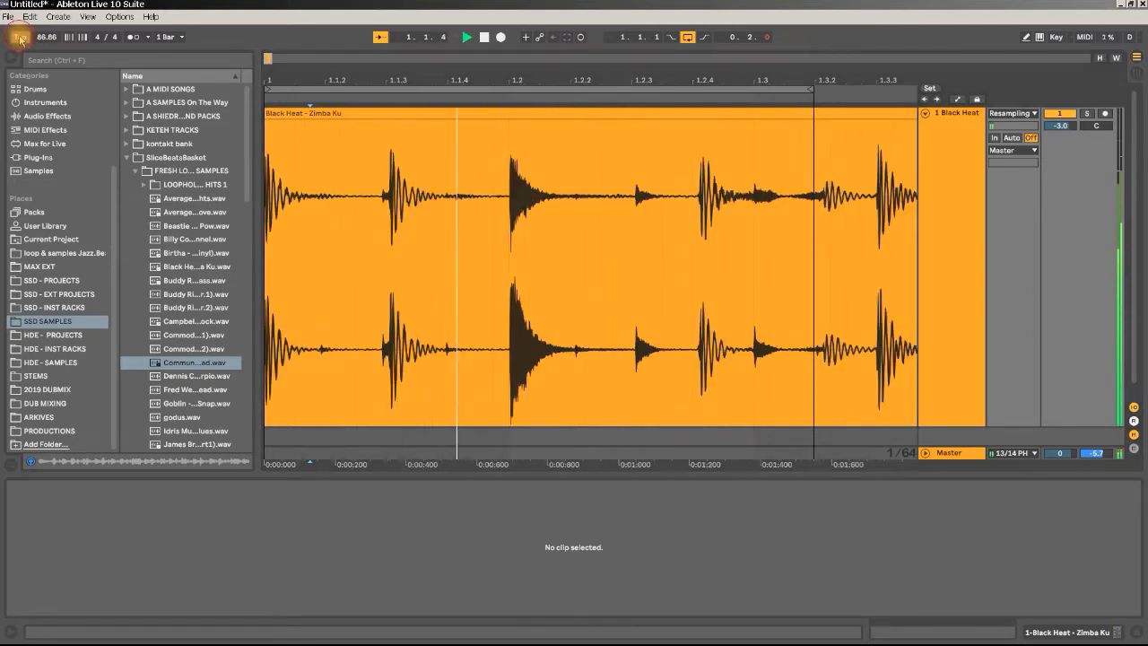
click(20, 38)
click(19, 38)
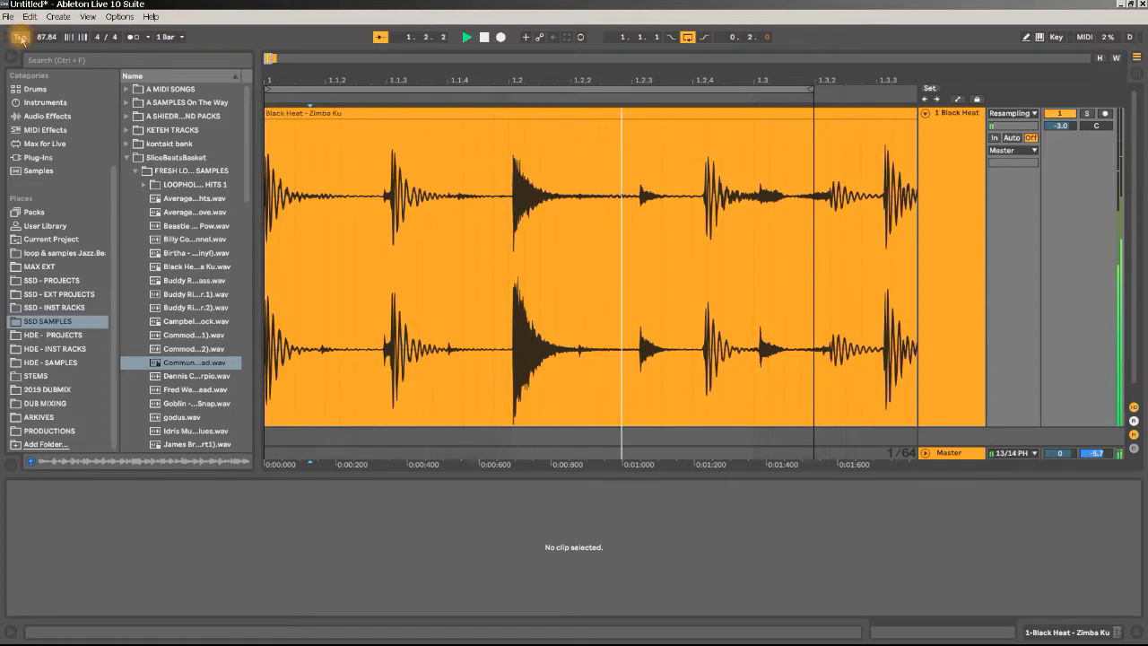
Extend the arrangement loop's end to bar 2 for a one-bar length and listen to the loop.
drag(598, 79, 321, 27)
drag(365, 88, 457, 91)
key(space)
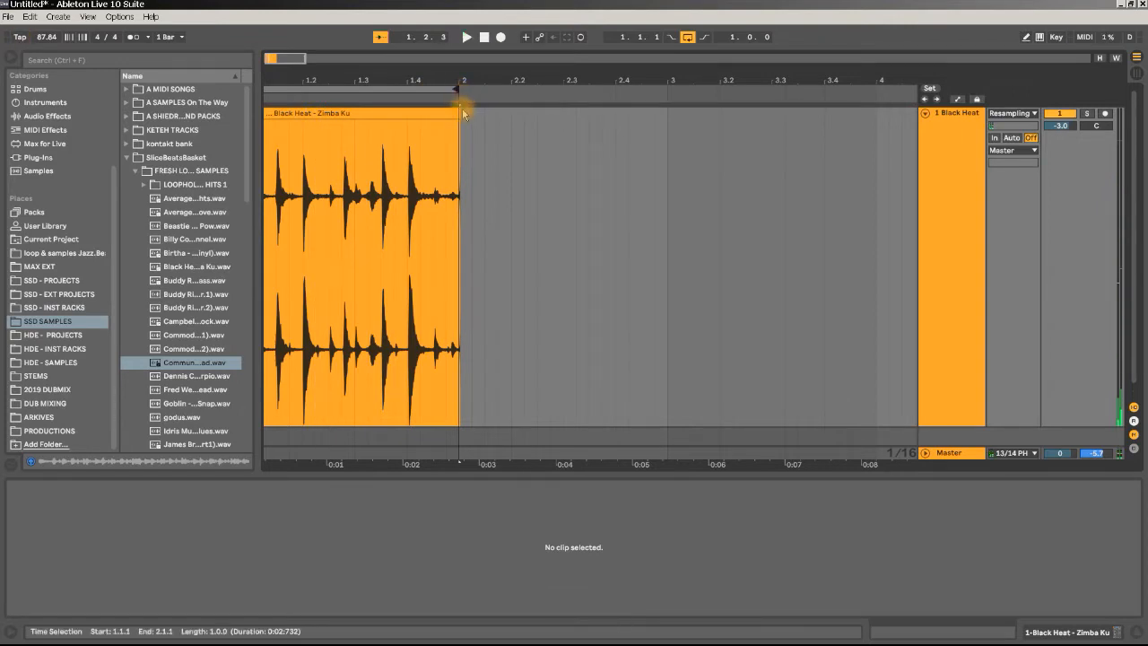
key(space)
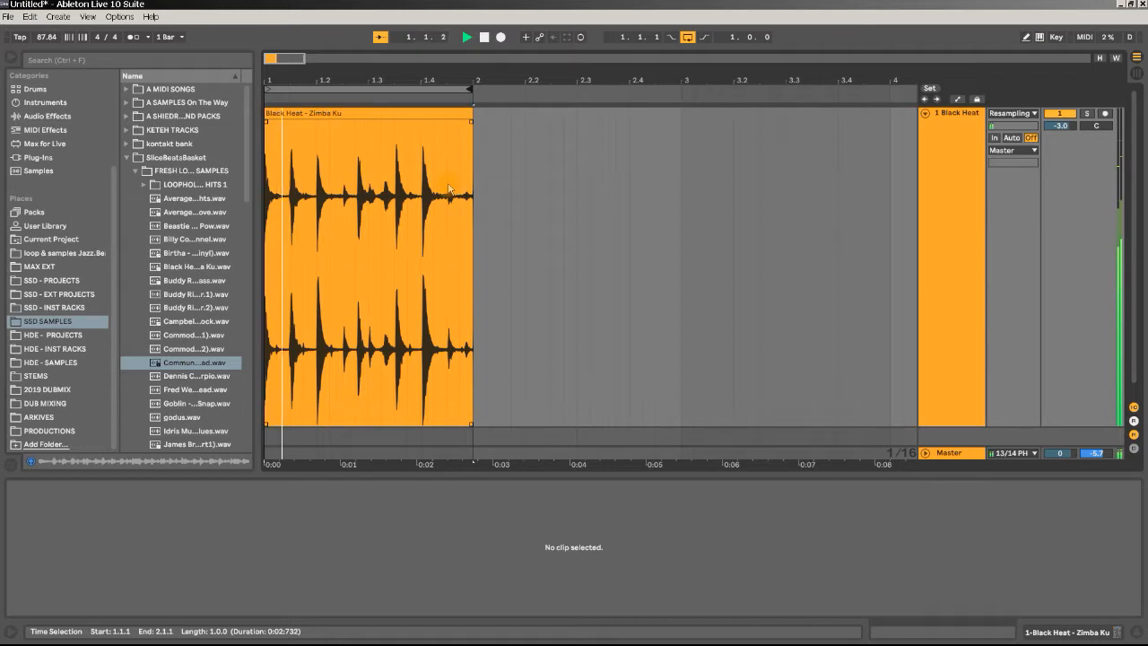
key(space)
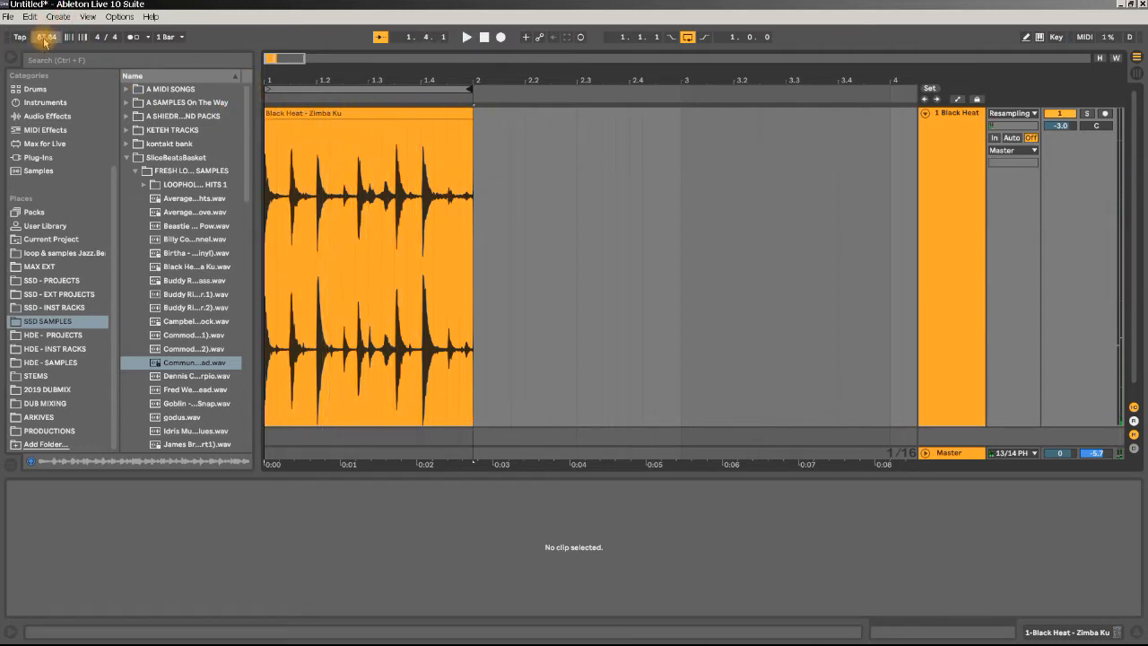
Set the project tempo to 87 BPM and play the loop.
click(45, 39)
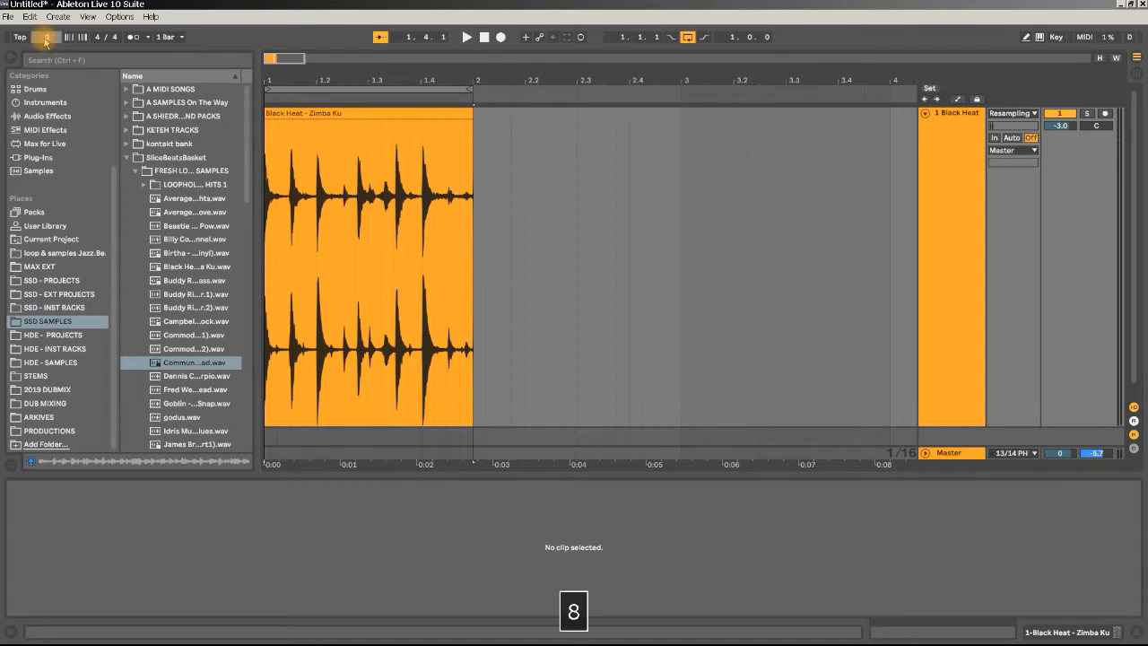
text(87)
key(Return)
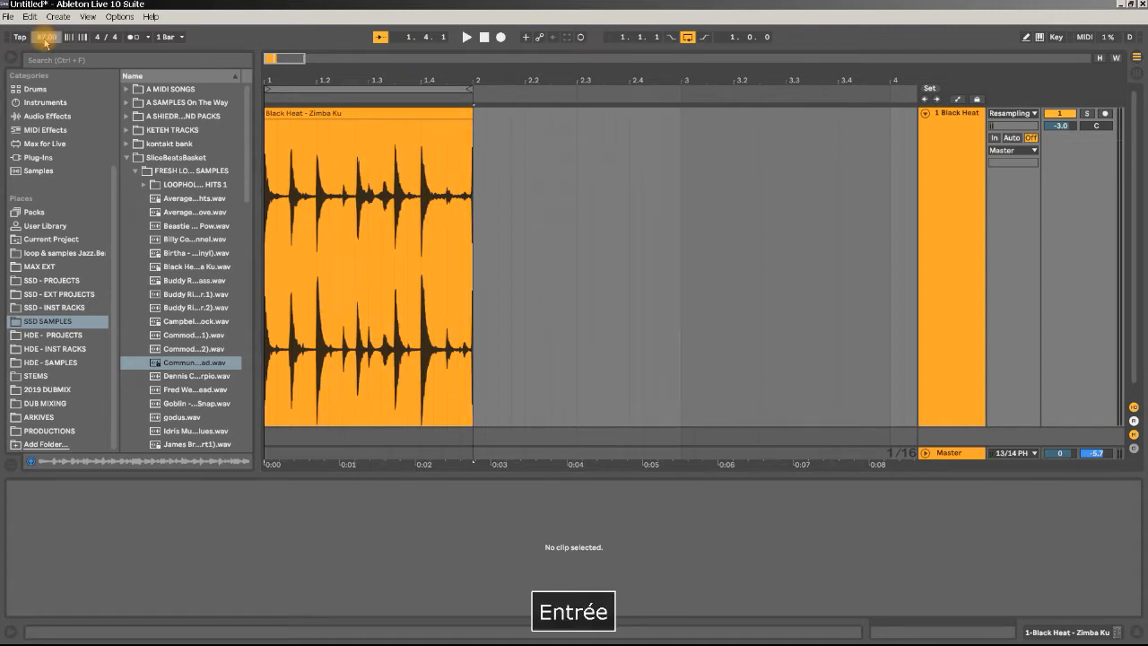
key(space)
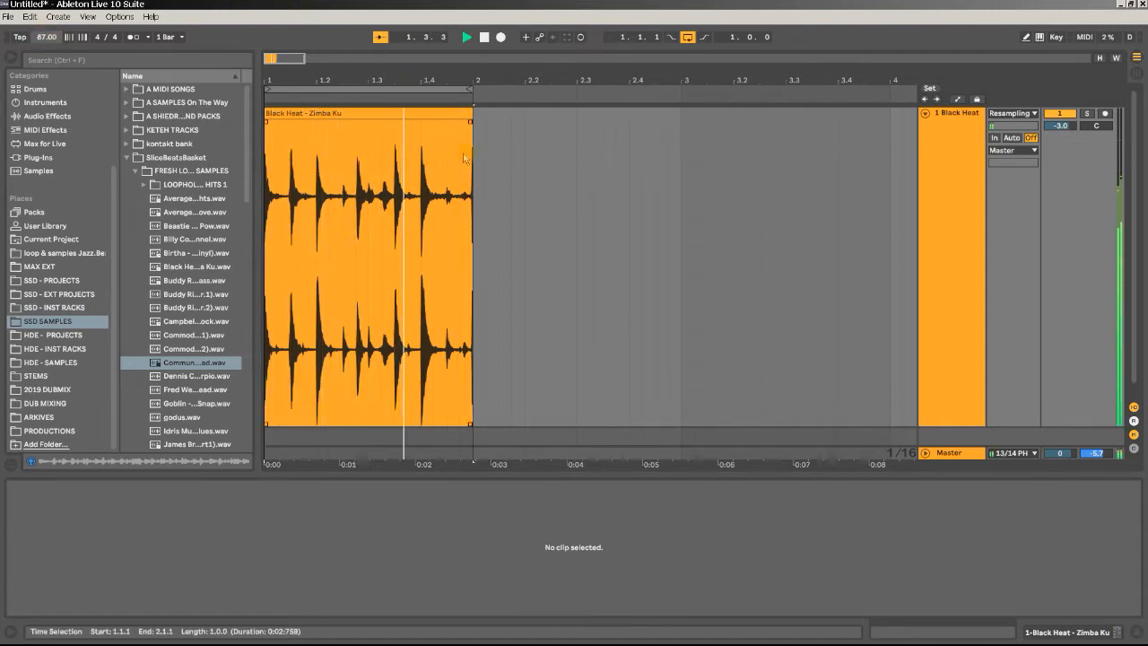
Stop playback and extend the Black Heat - Zimba Ku clip's end to 2.1.1 so it meets the loop end.
drag(470, 78, 469, 180)
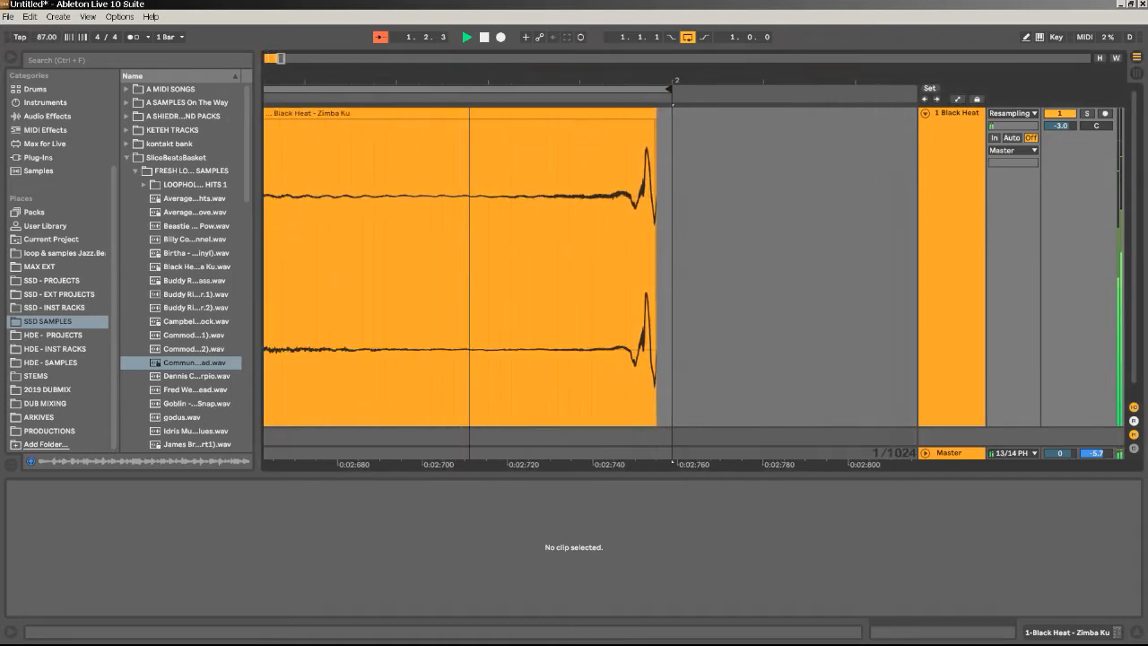
key(space)
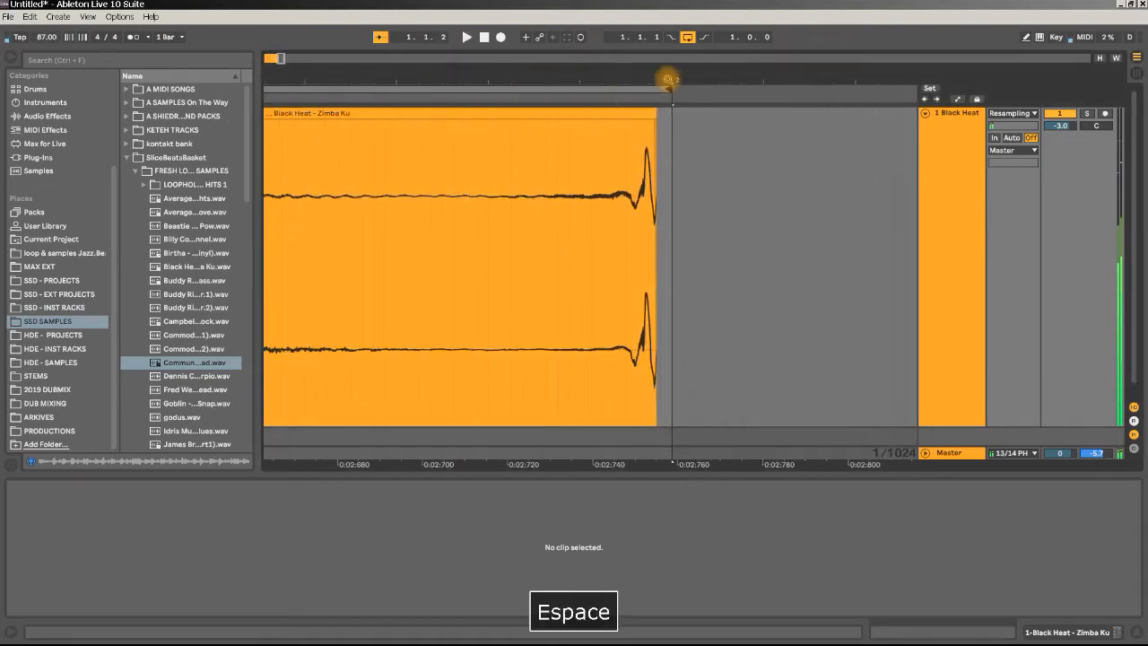
drag(667, 79, 736, 109)
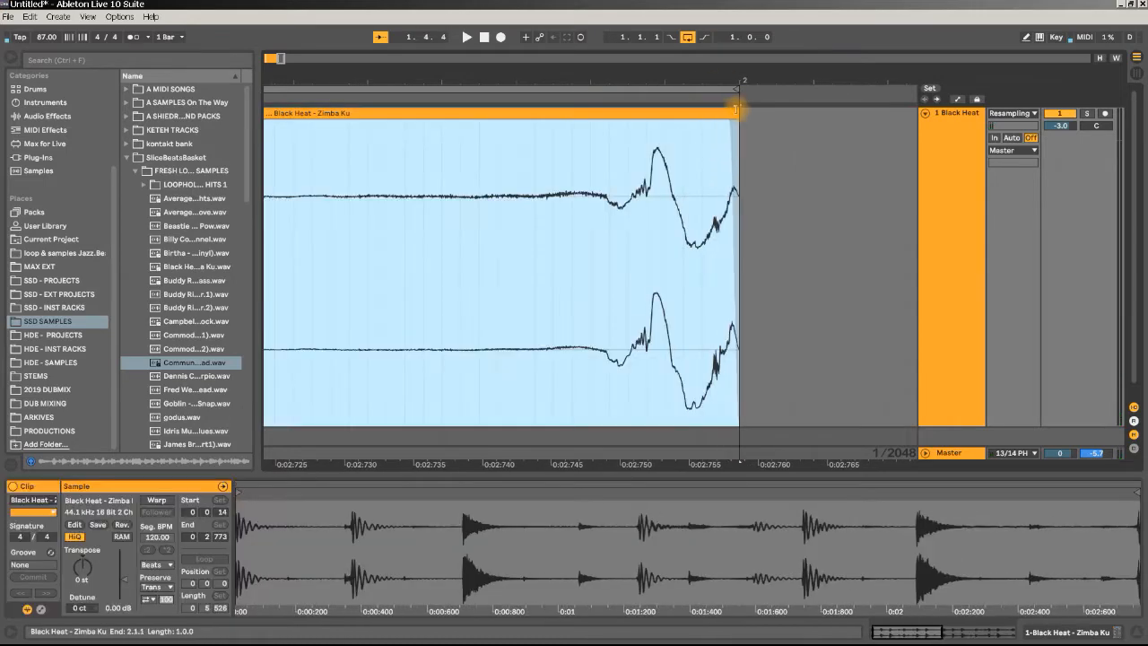
Play the extended one-bar loop several times to check how its end runs back into its start.
key(space)
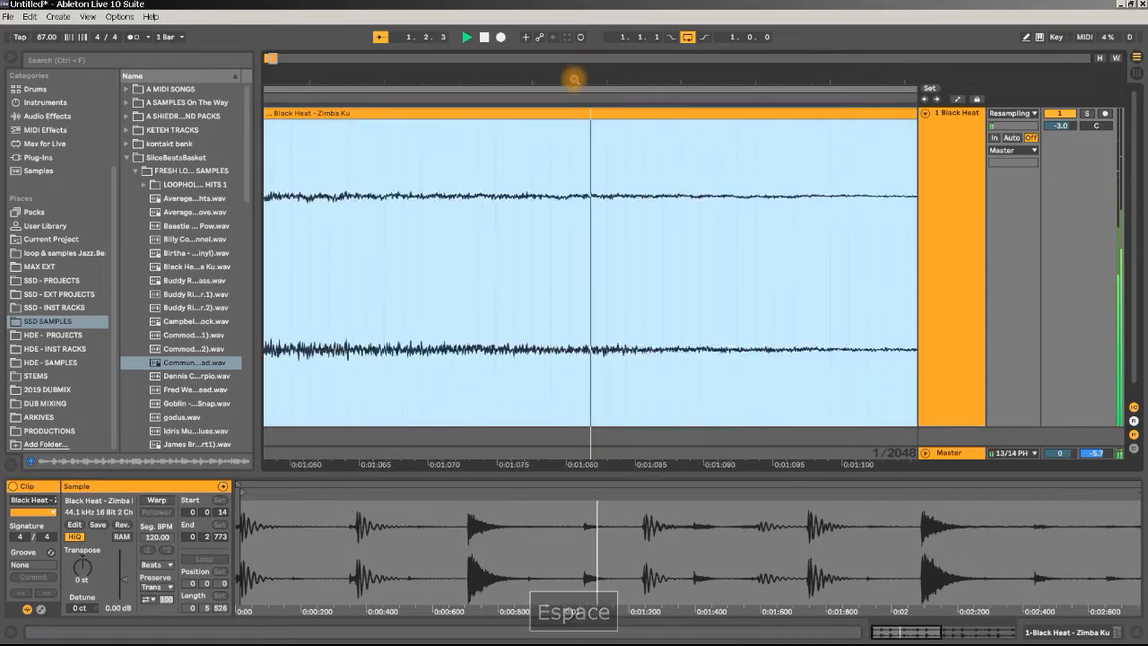
drag(574, 80, 477, 79)
key(space)
key(space)
drag(696, 76, 838, 356)
drag(659, 75, 600, 1)
key(space)
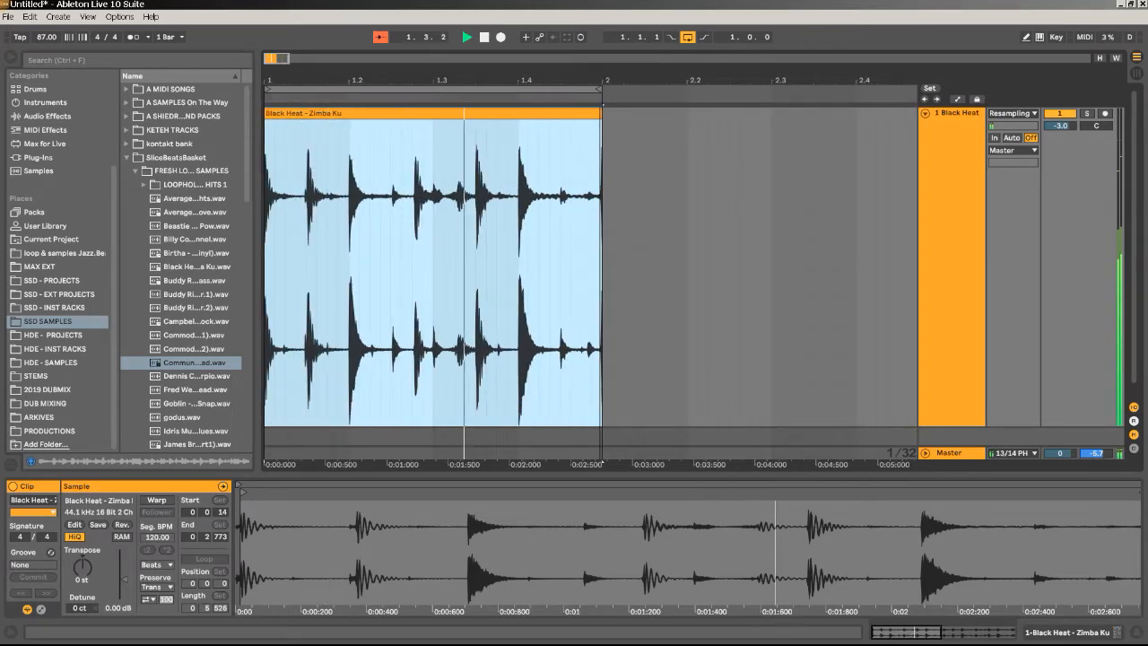
key(space)
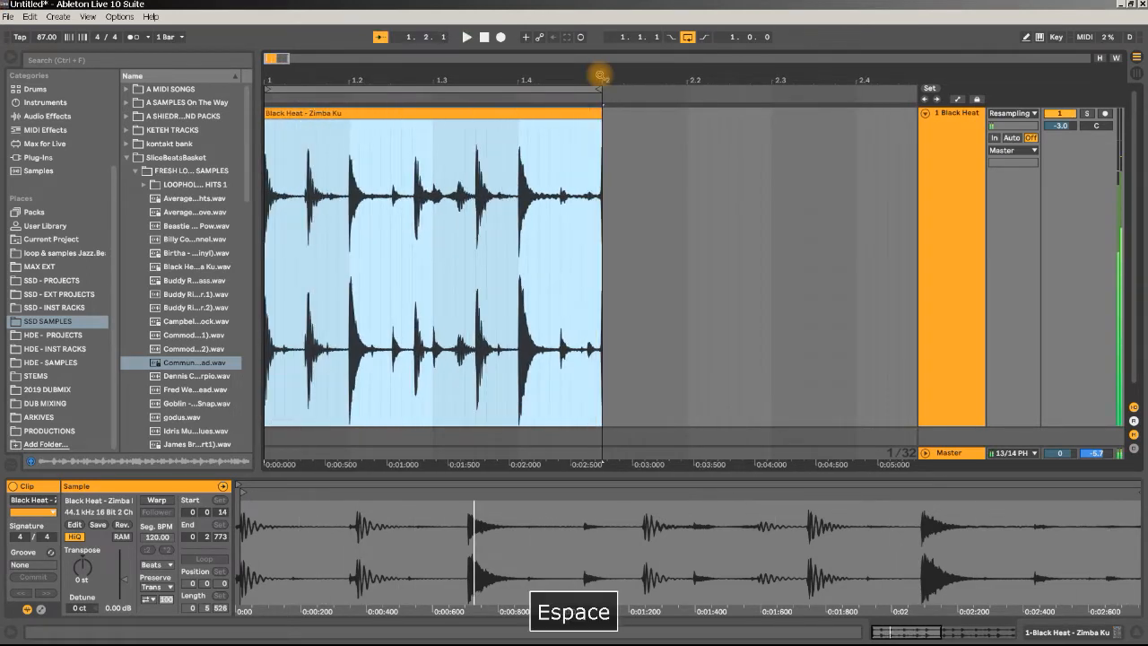
Turn the metronome on and play the loop to compare the beat with the 87 BPM click.
click(133, 37)
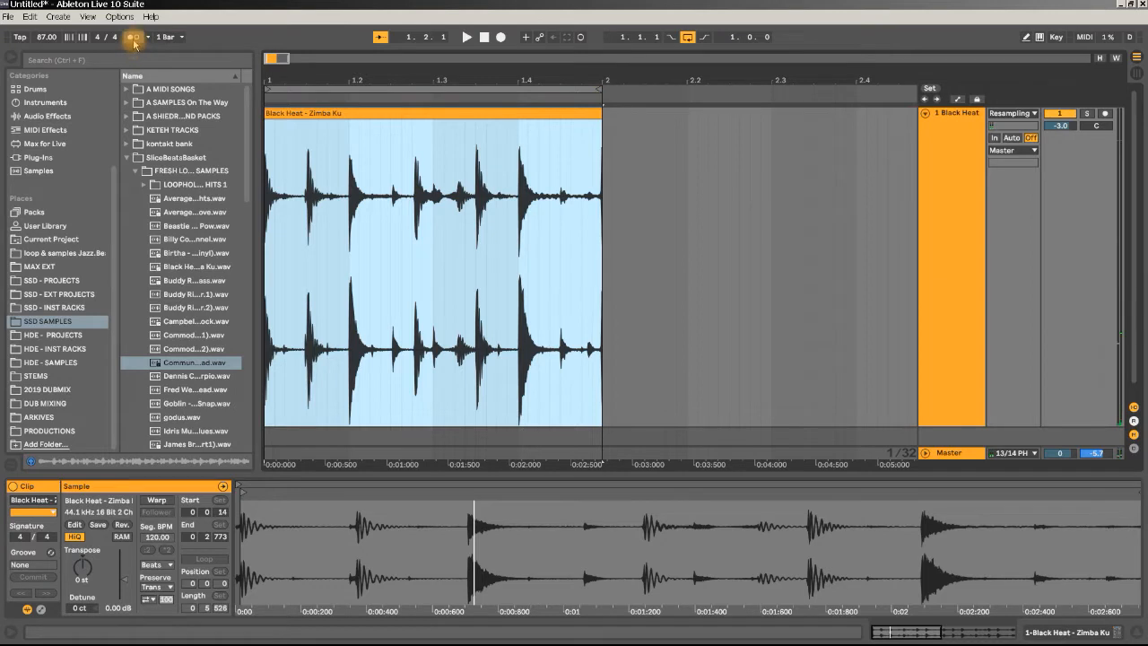
key(space)
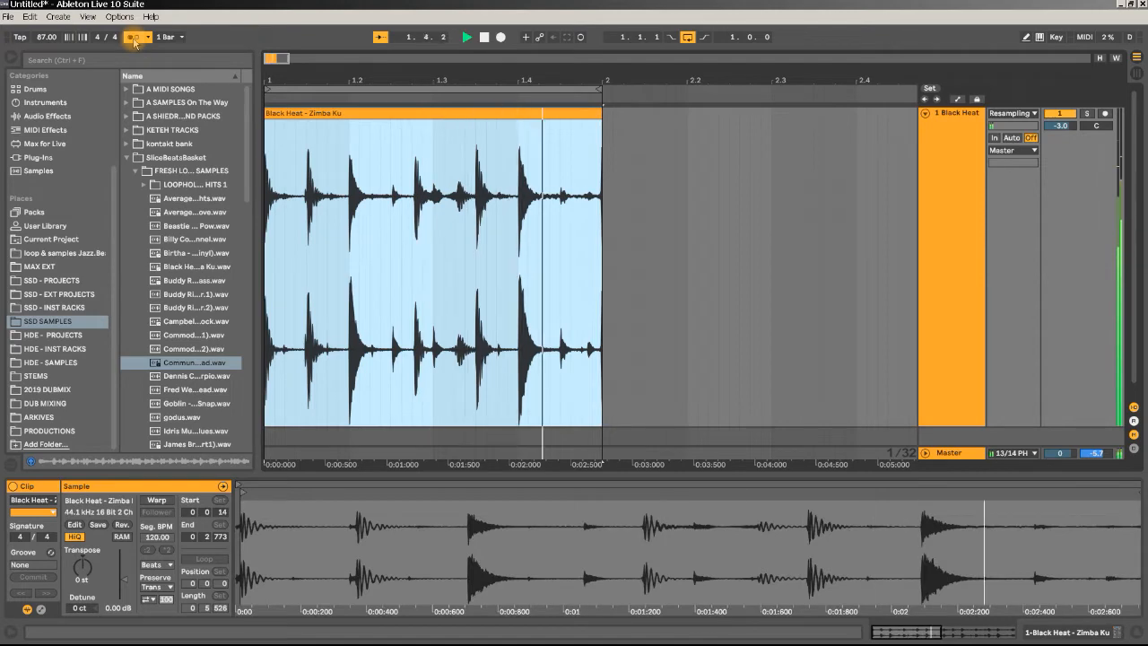
key(space)
Shorten the fade-in at the clip's start to a very brief fade.
drag(266, 79, 266, 291)
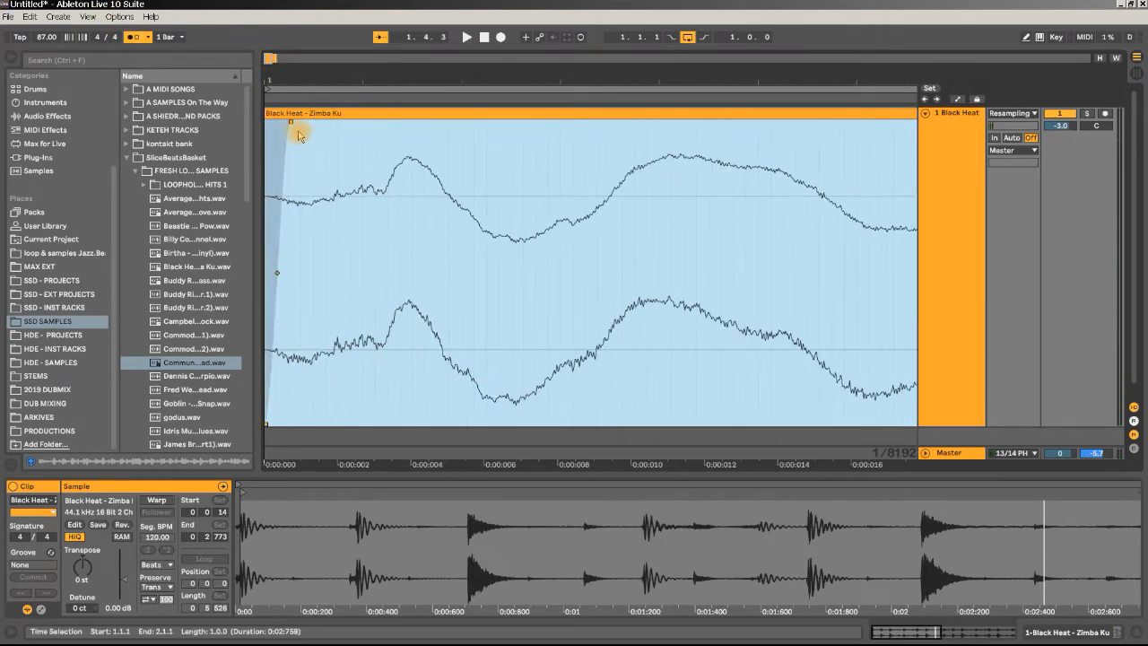
drag(291, 122, 270, 150)
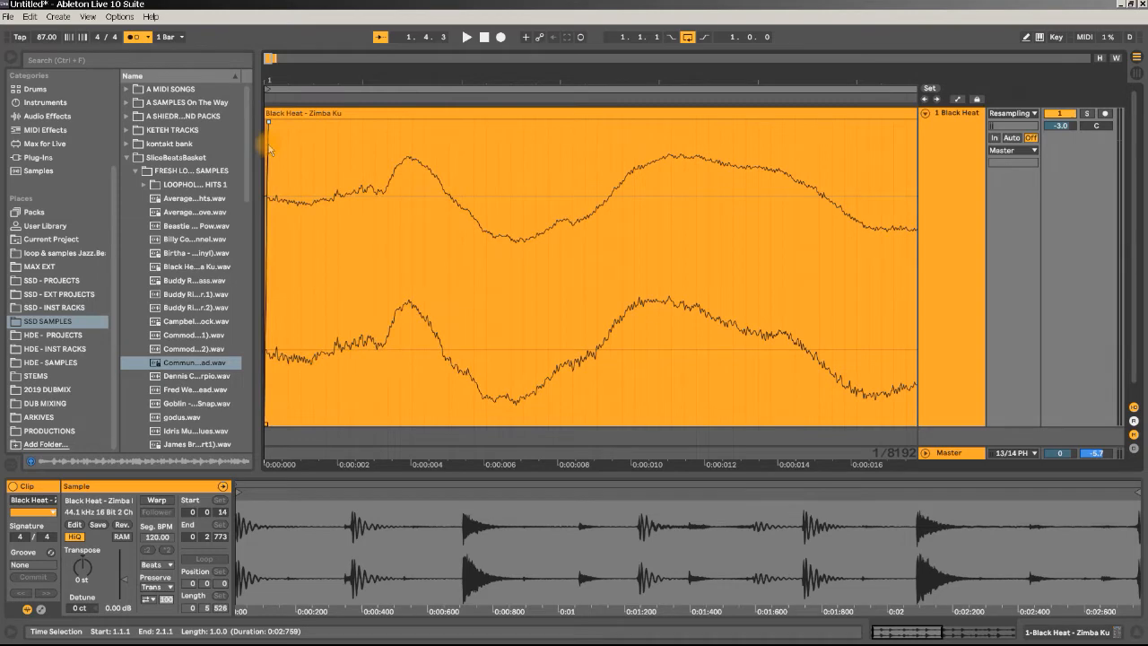
drag(292, 77, 293, 9)
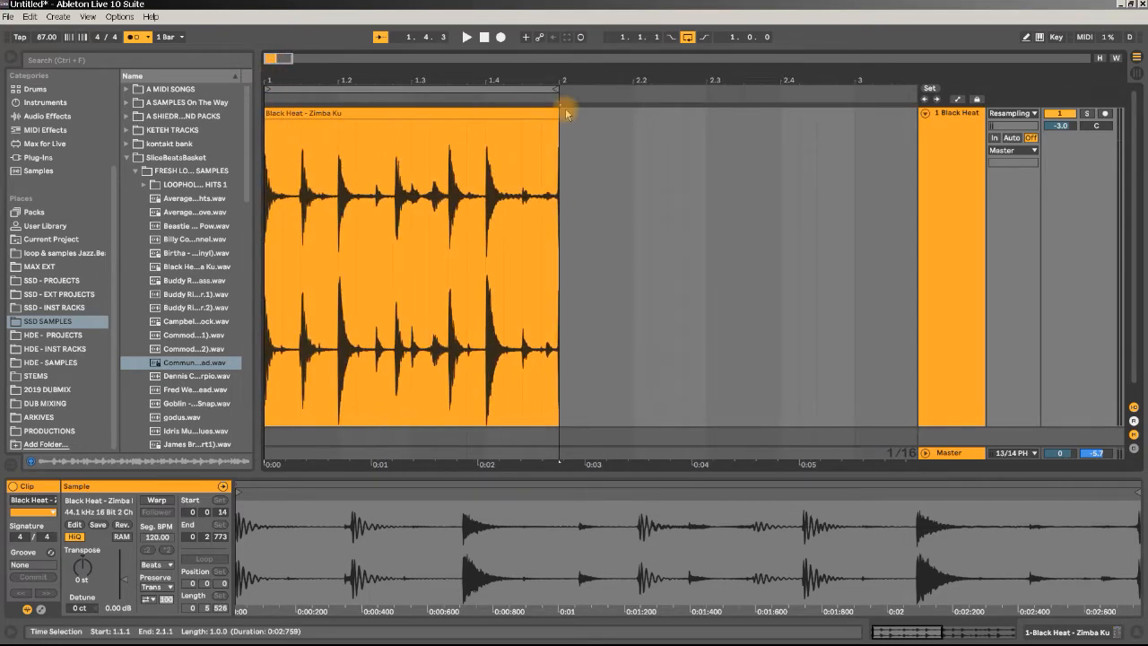
Examine how the drum hit near 1.4 lines up with the grid, selecting the short span around its attack.
drag(555, 79, 558, 144)
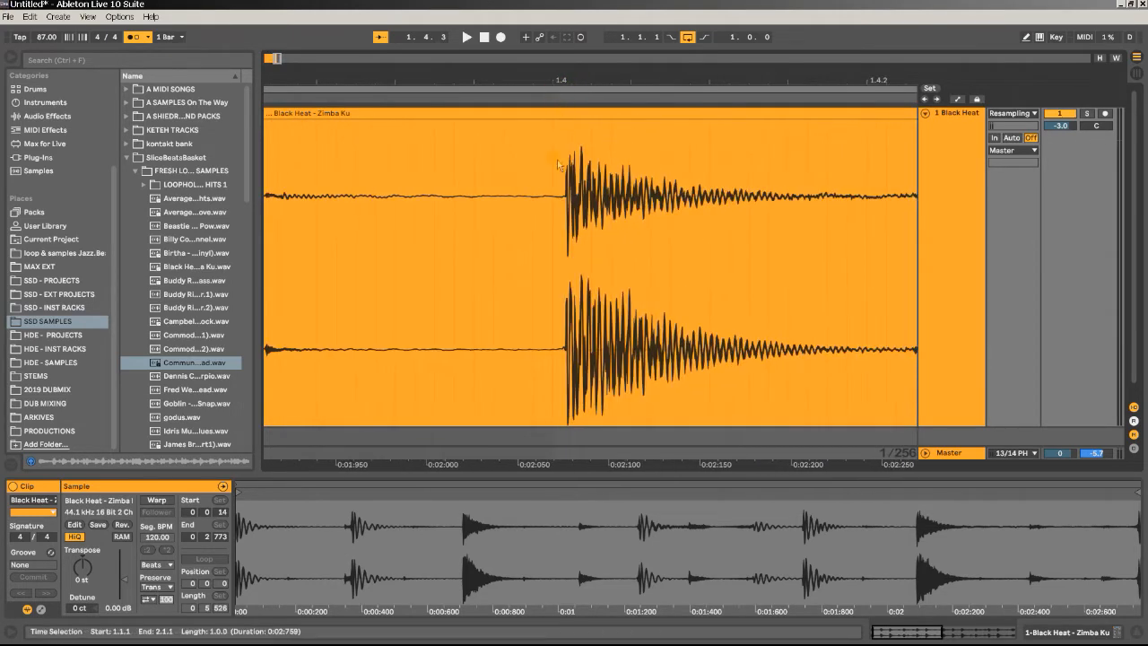
click(558, 192)
drag(566, 191, 572, 191)
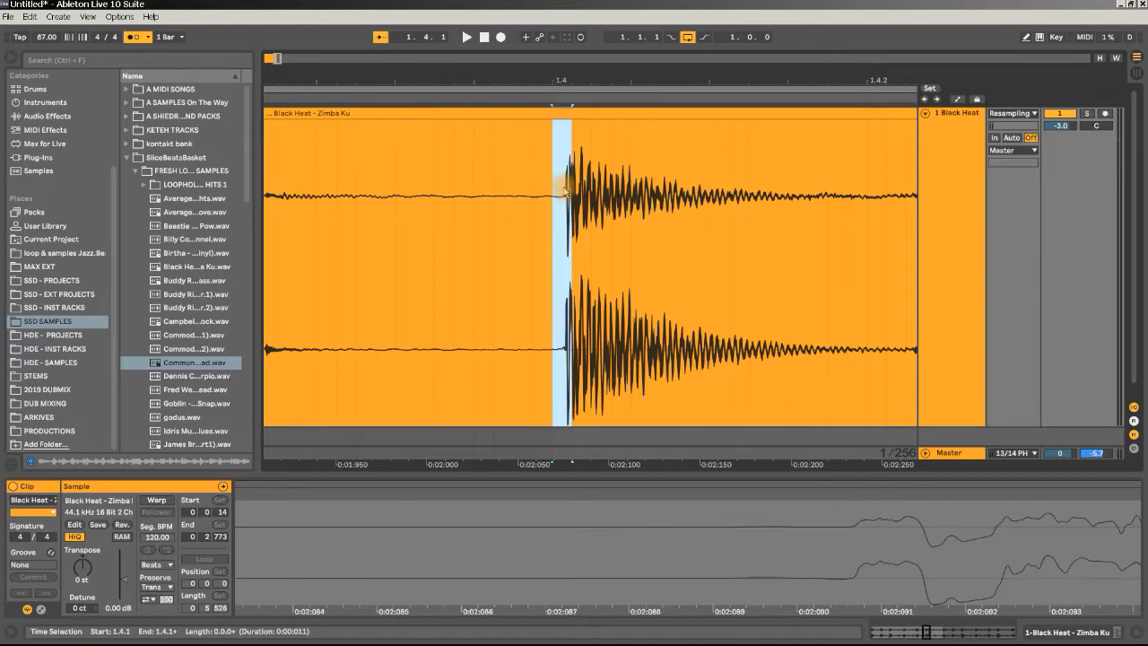
drag(548, 79, 548, 22)
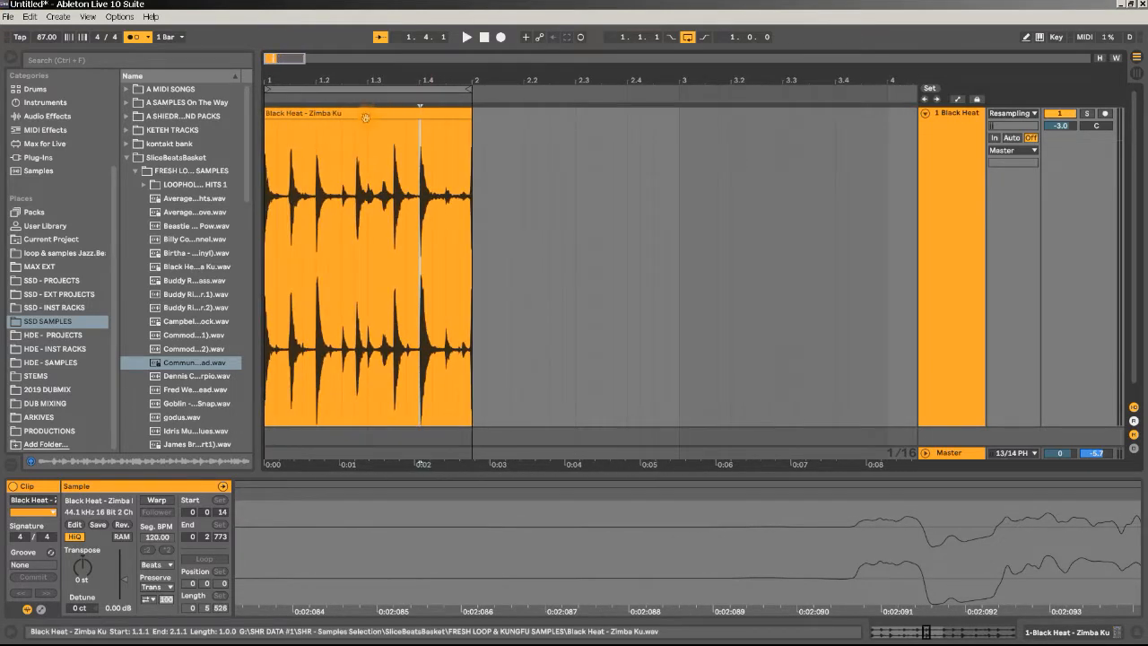
Select the whole trimmed clip and consolidate it into a new one-bar clip.
click(365, 118)
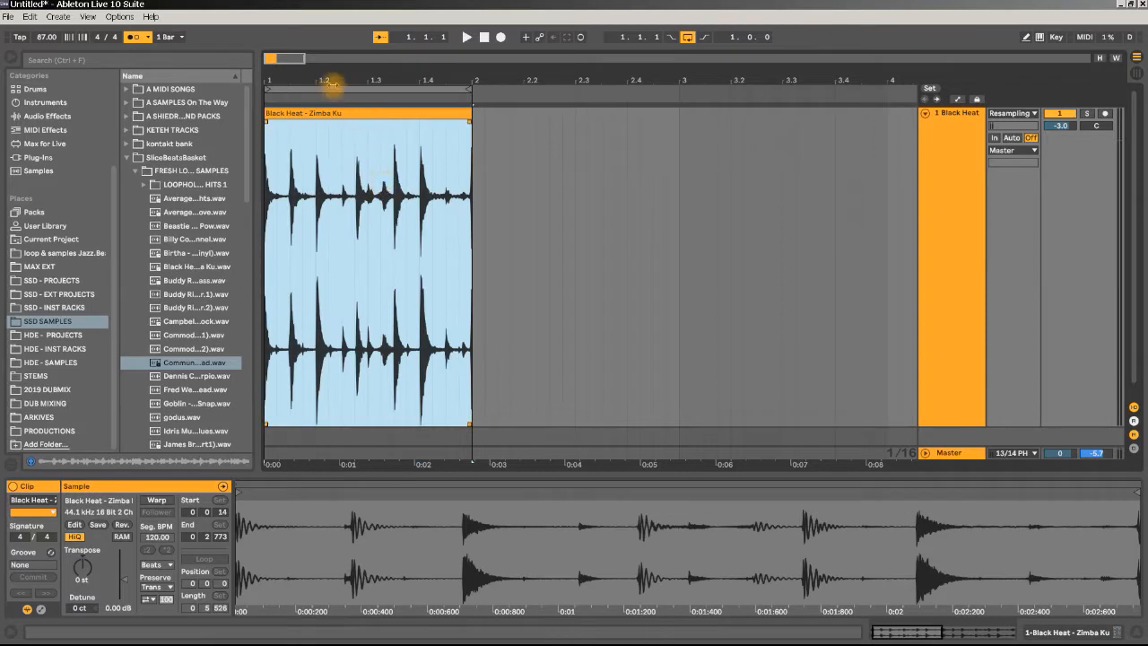
drag(326, 77, 369, 109)
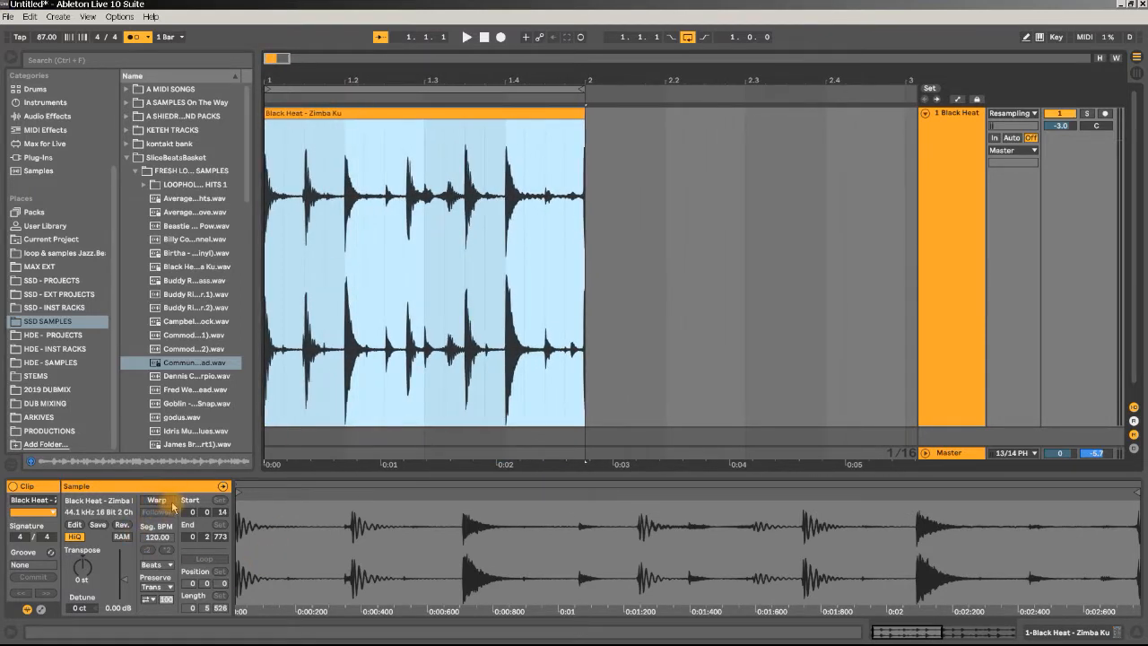
drag(309, 78, 310, 85)
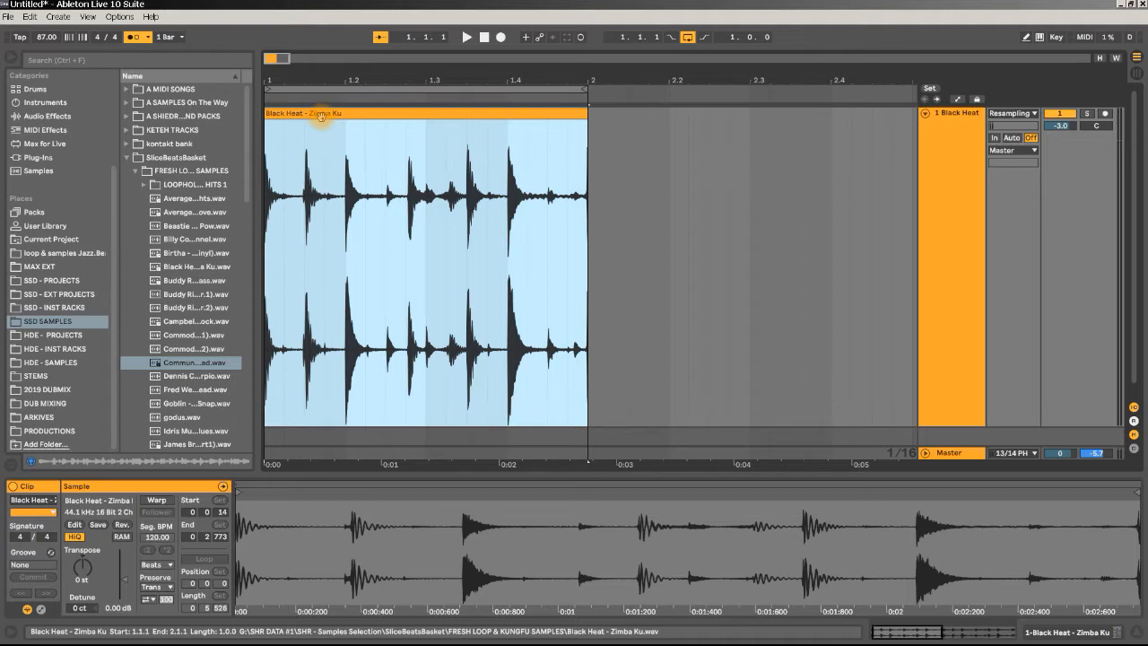
key(ctrl+j)
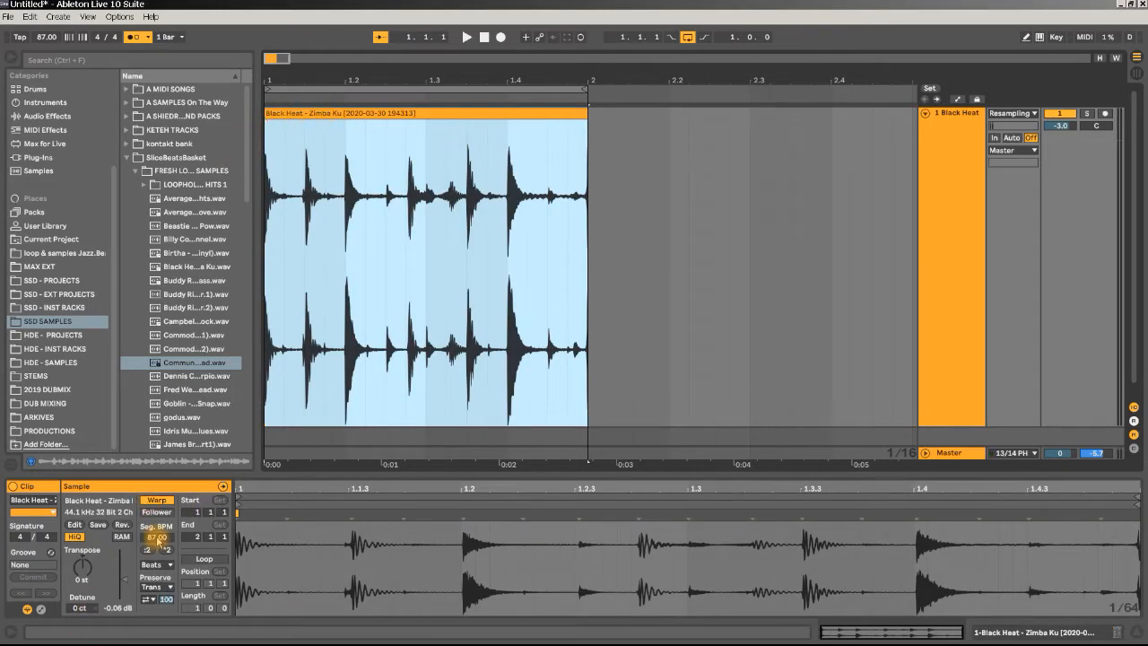
Play the consolidated clip against the metronome, stop it, and turn the metronome off.
key(space)
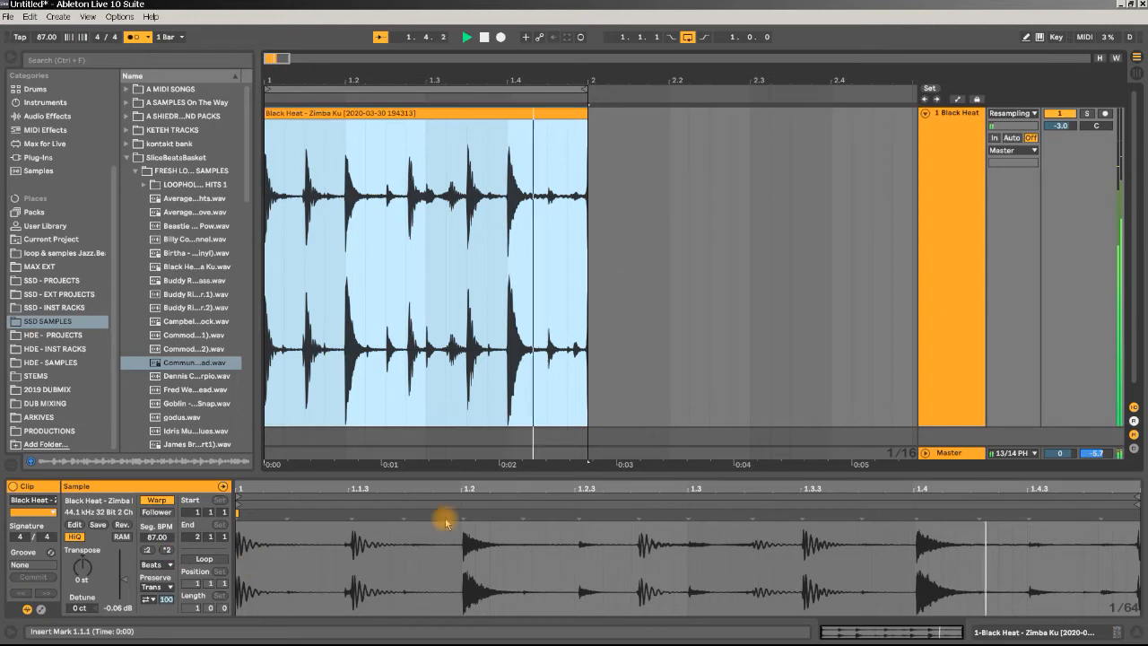
key(space)
click(133, 37)
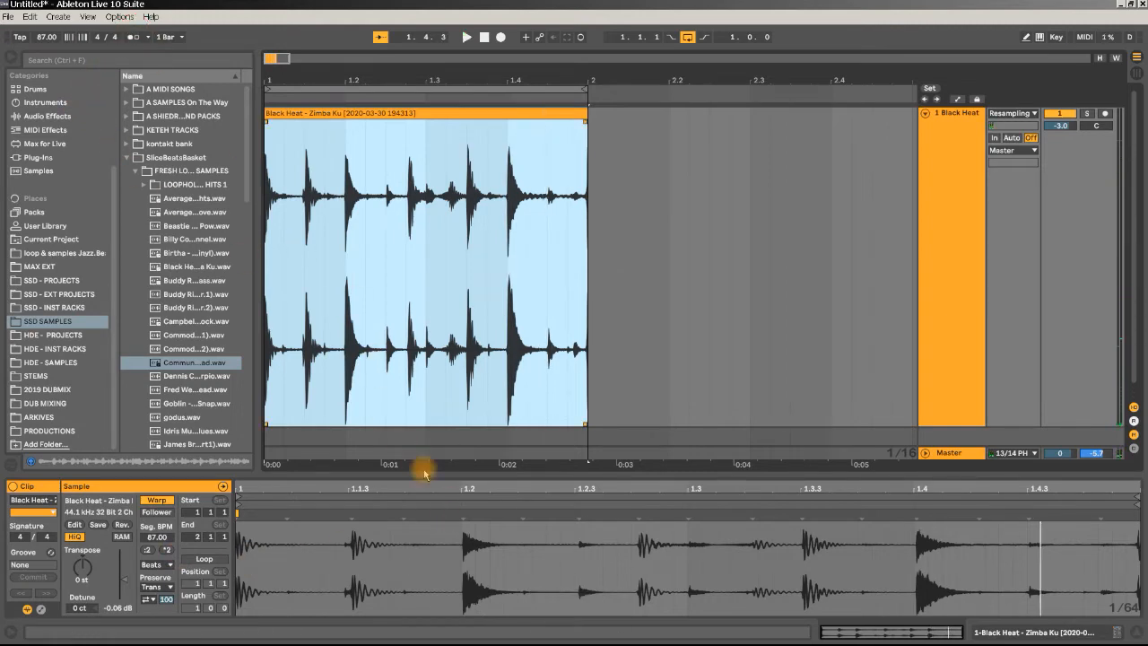
Enlarge the sample editor to show the clip's waveform taller and audition the loop.
drag(437, 474, 435, 290)
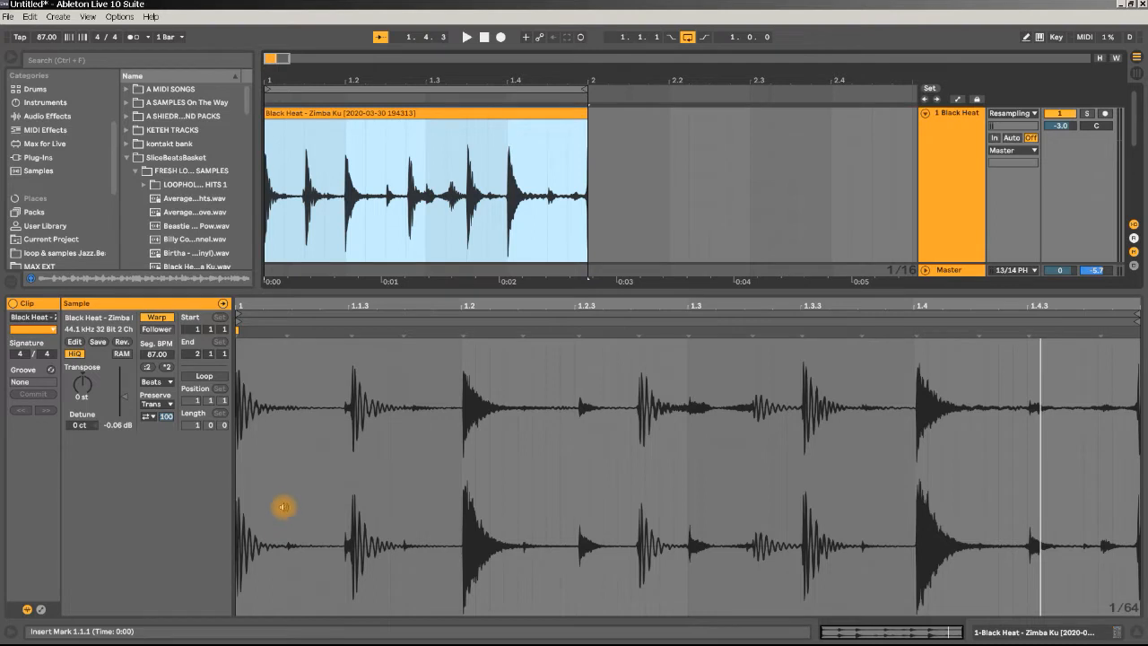
key(space)
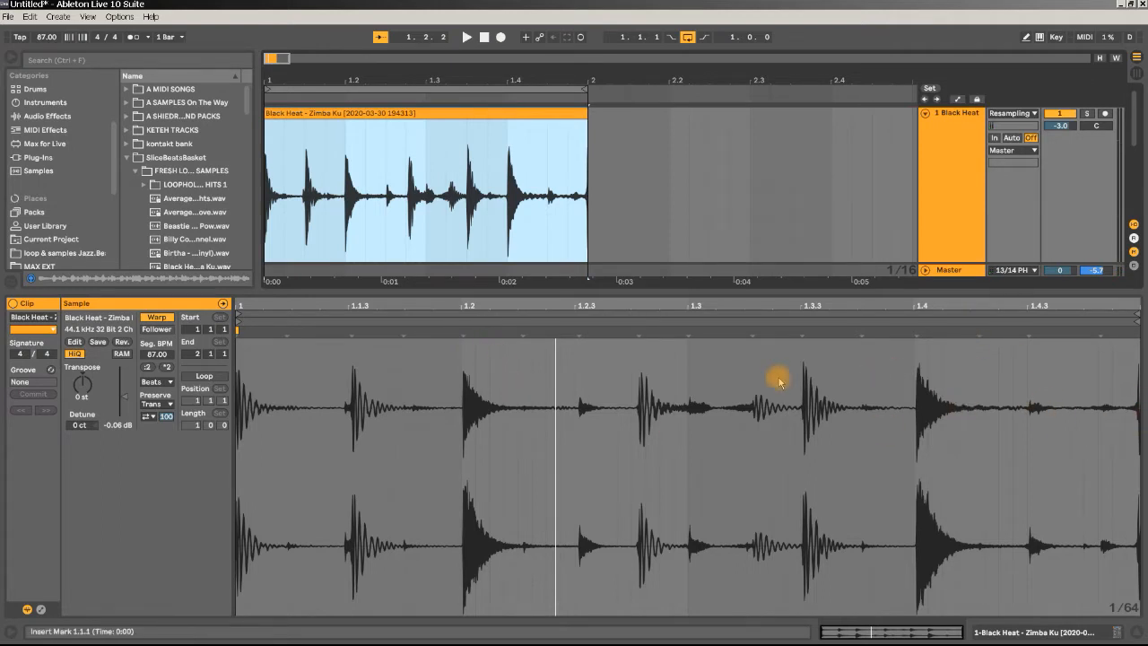
Try placing warp markers on the main hits near 1.1.3, 1.2, 1.2.4, 1.3.3 and 1.4.
click(351, 329)
click(462, 331)
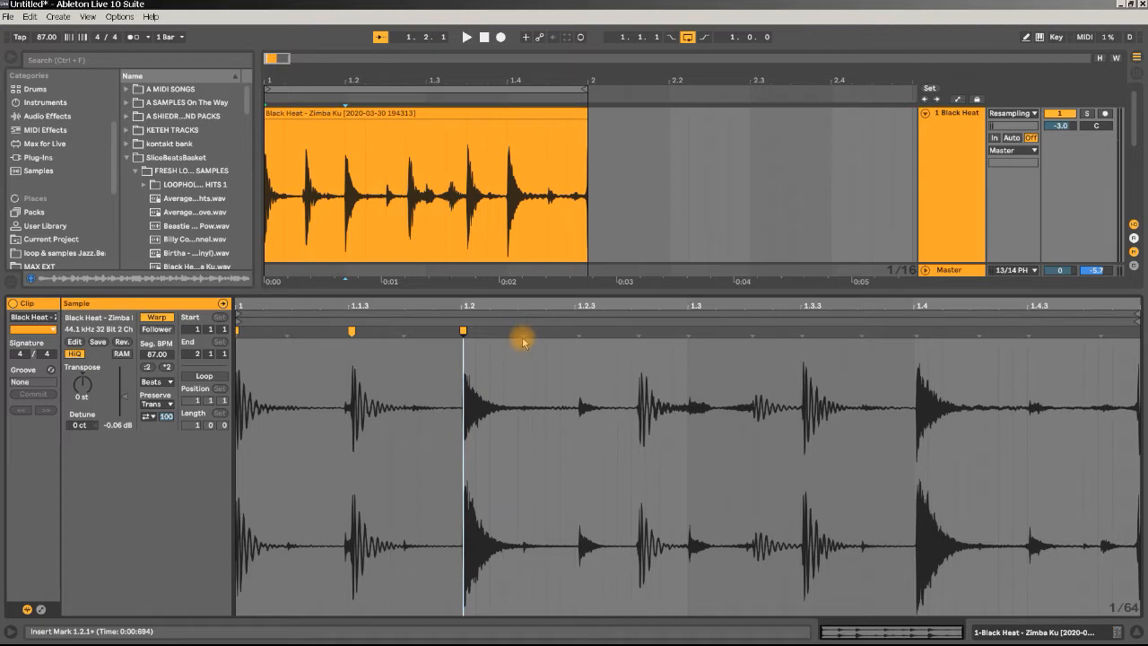
click(639, 331)
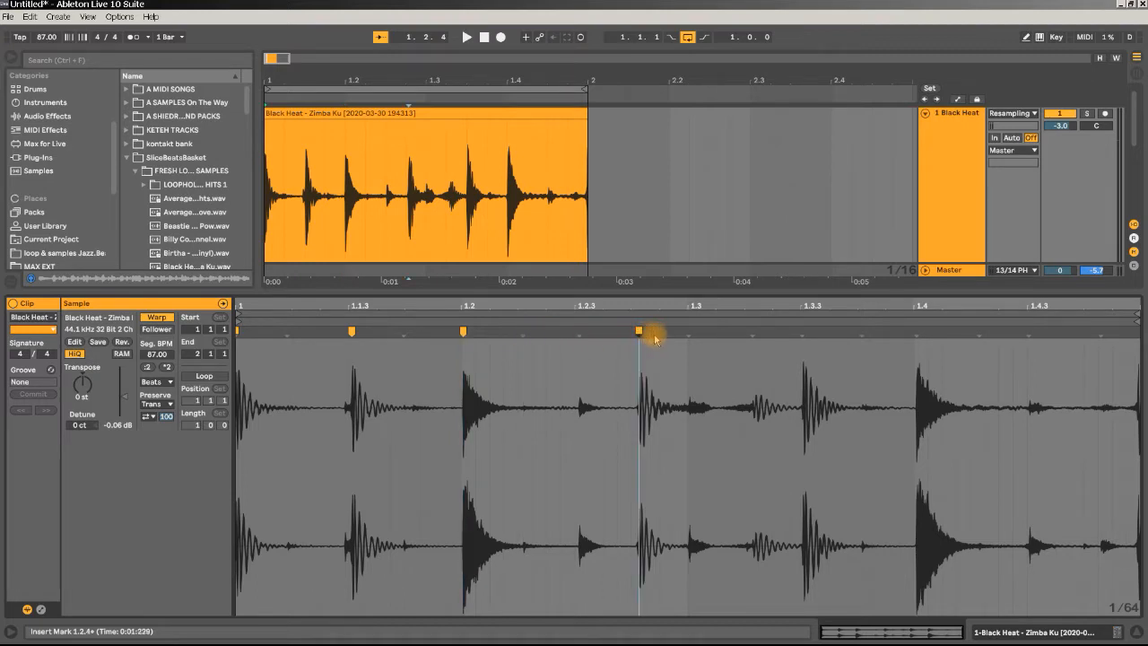
click(803, 332)
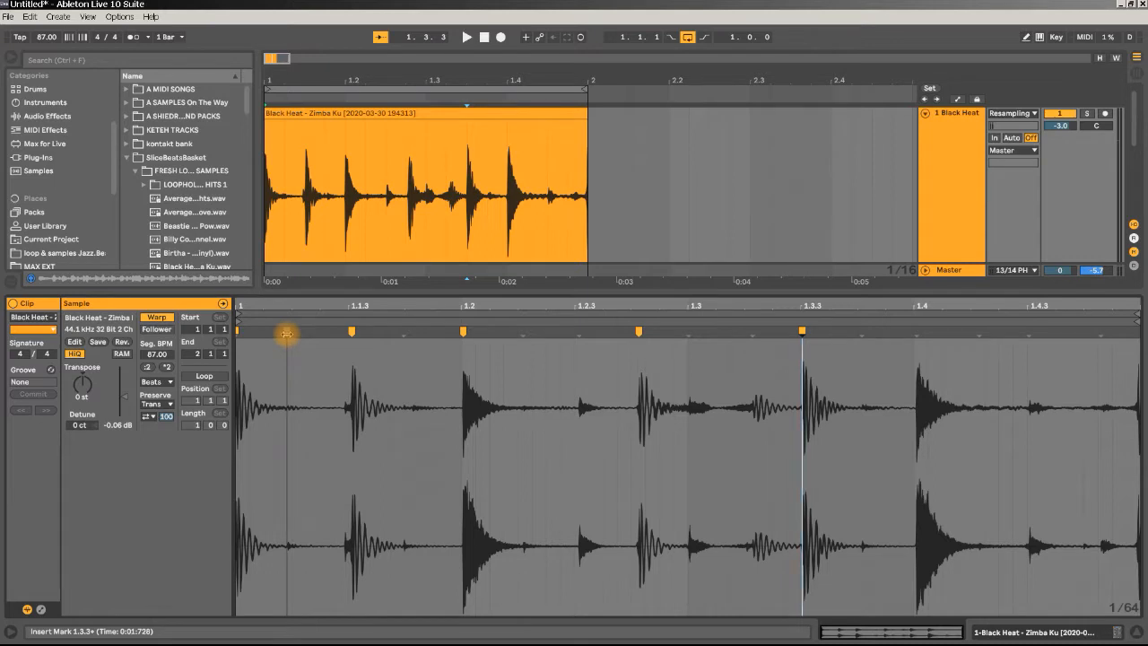
click(917, 332)
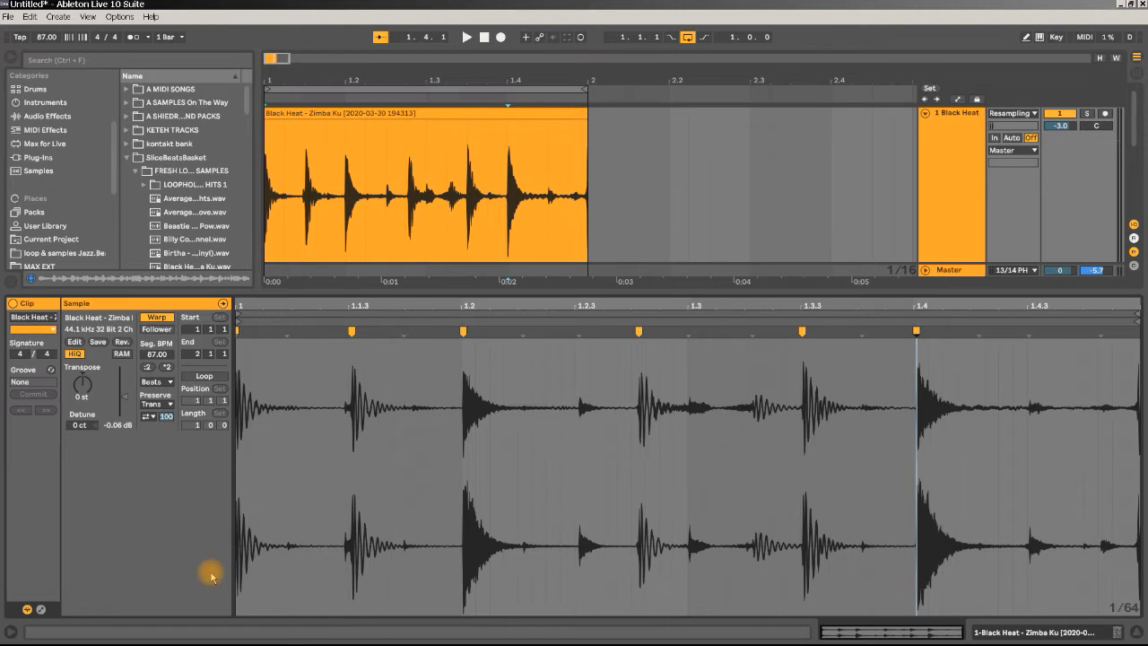
Undo all the added warp markers while keeping the consolidated one-bar clip, redoing its consolidation if necessary.
key(ctrl+z)
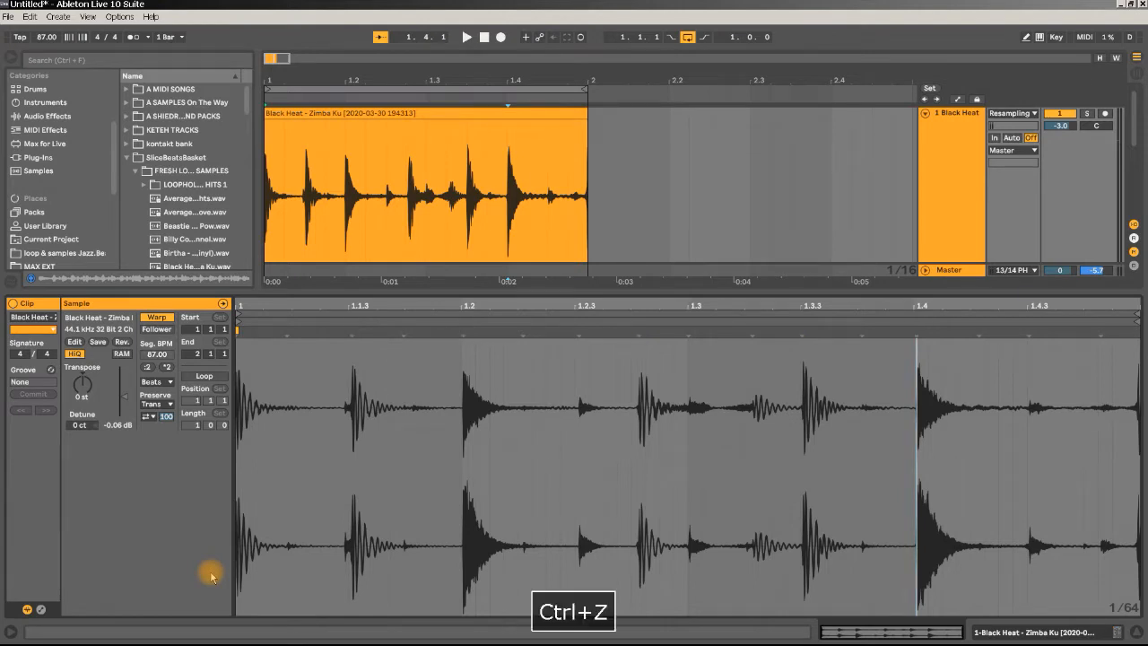
key(ctrl+z)
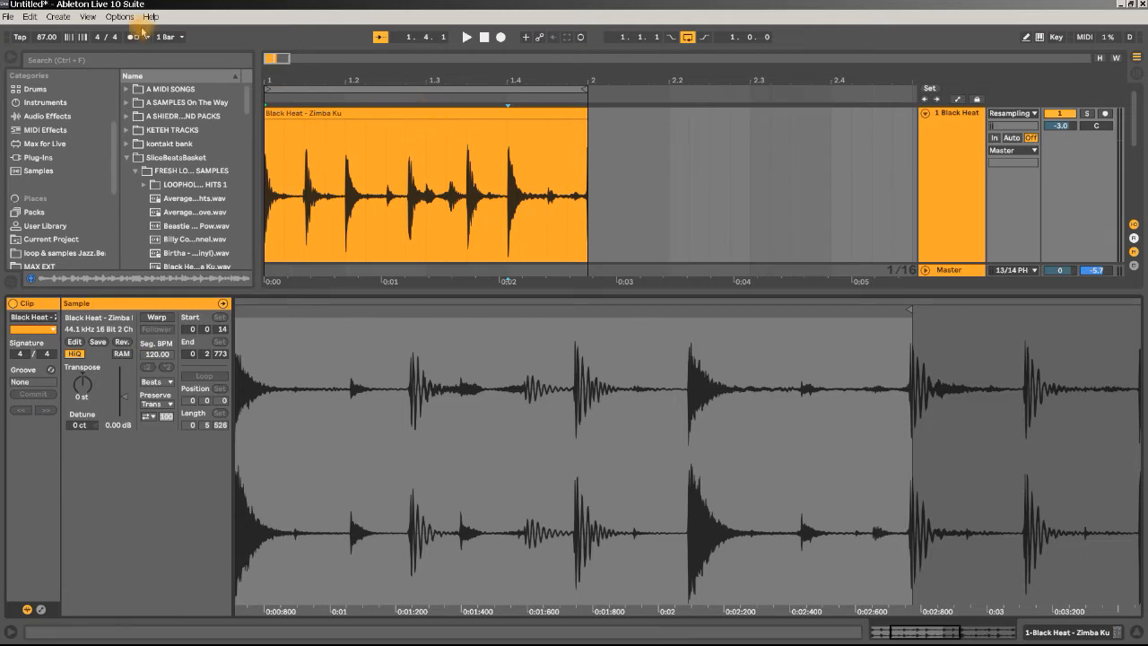
click(30, 17)
click(52, 44)
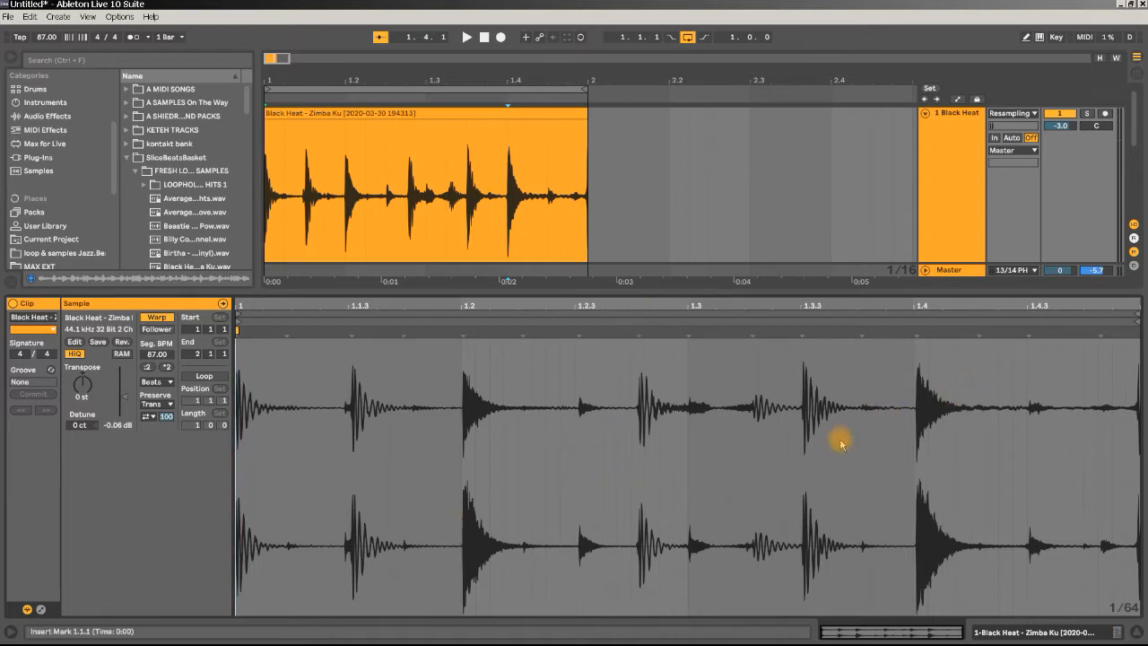
Align the hits at 1.3.3 and 1.4 to their grid lines with warp markers, anchoring the audio around them with further markers.
click(803, 334)
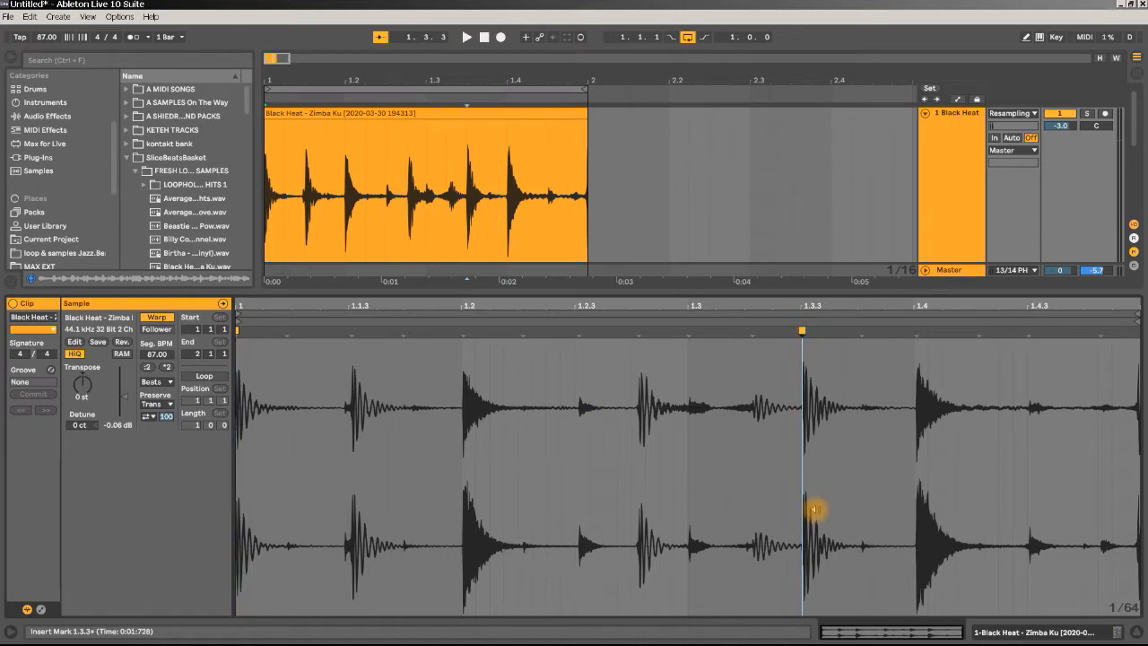
double_click(751, 329)
double_click(862, 329)
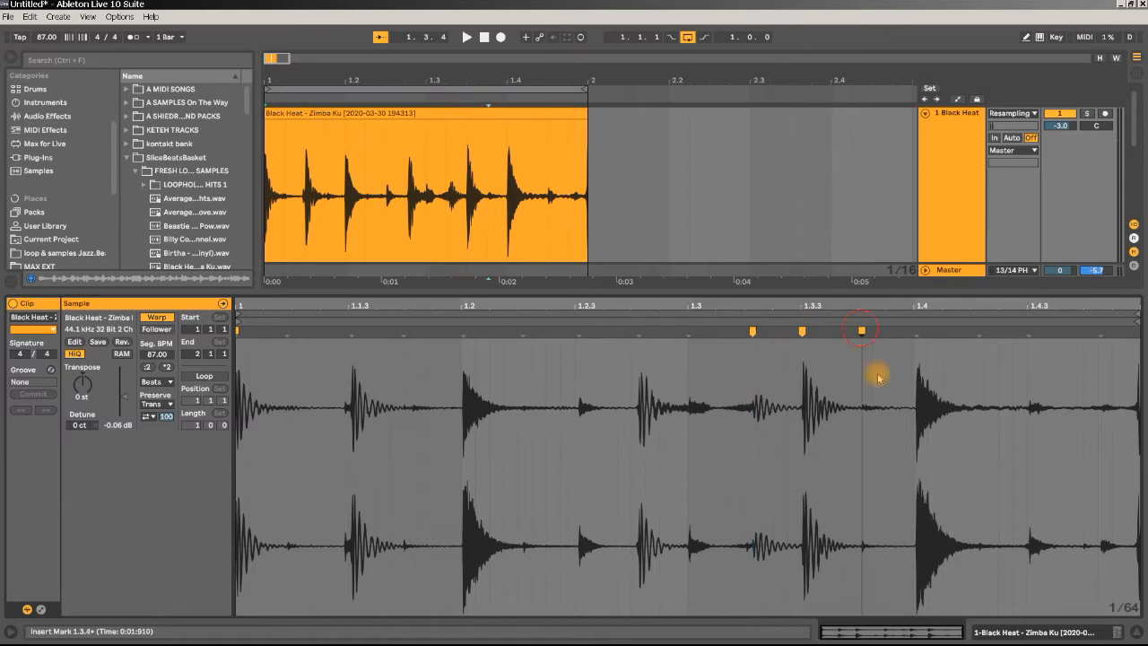
double_click(800, 331)
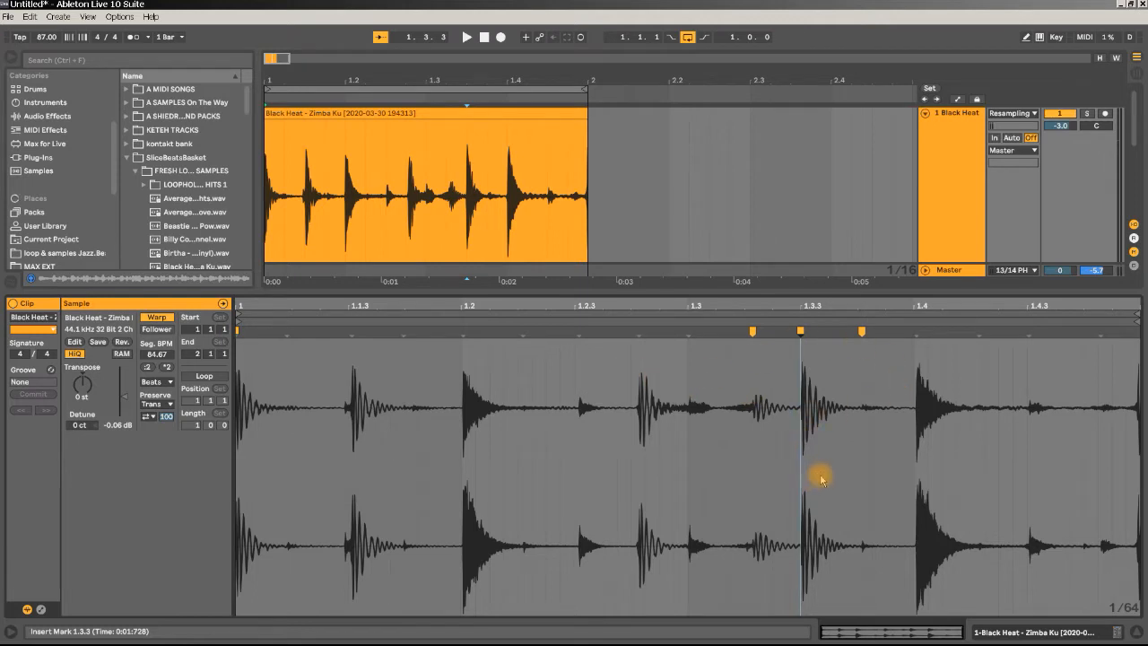
double_click(979, 332)
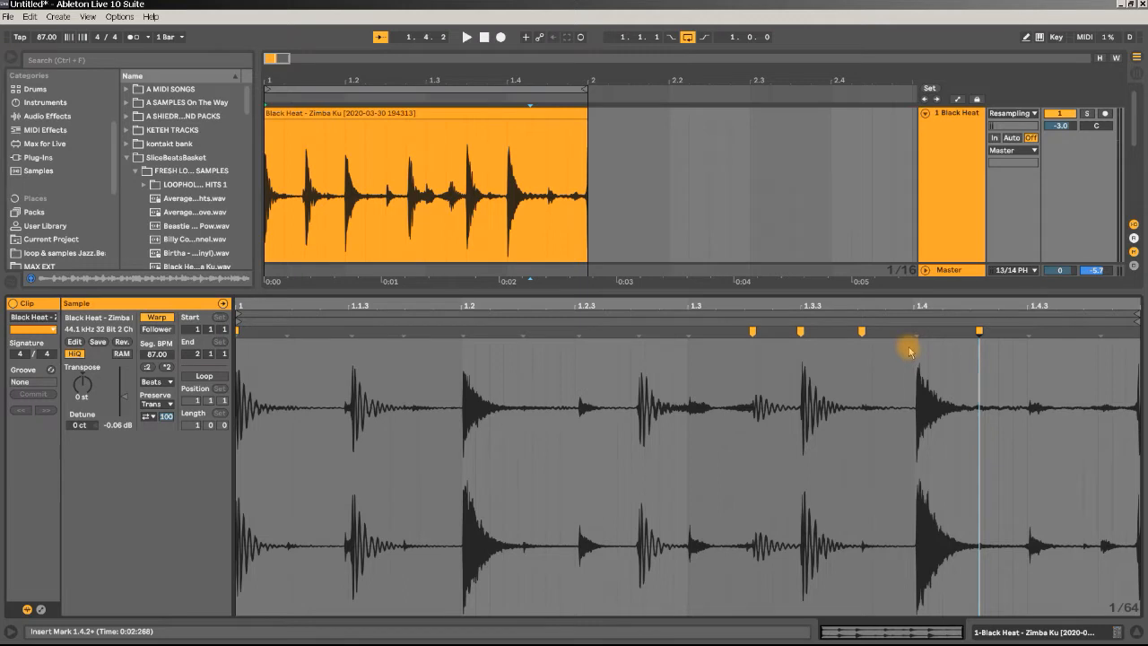
drag(913, 332, 910, 331)
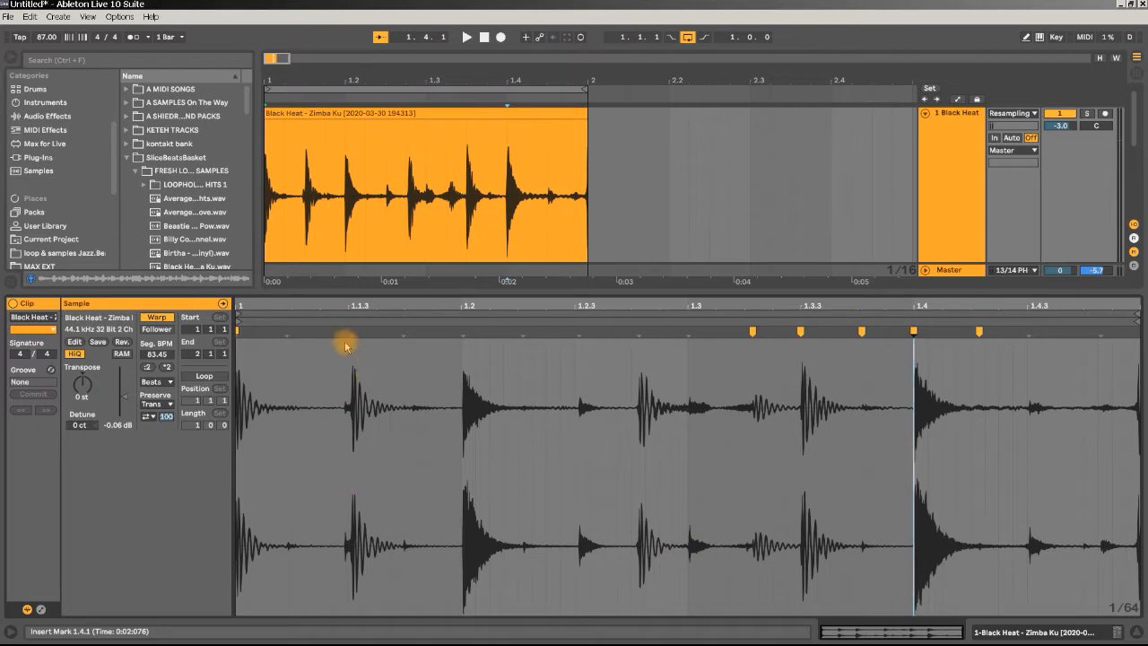
Anchor the audio around beat 1.2 with warp markers, move its hit exactly onto 1.2.1, and audition the loop.
double_click(285, 333)
double_click(404, 332)
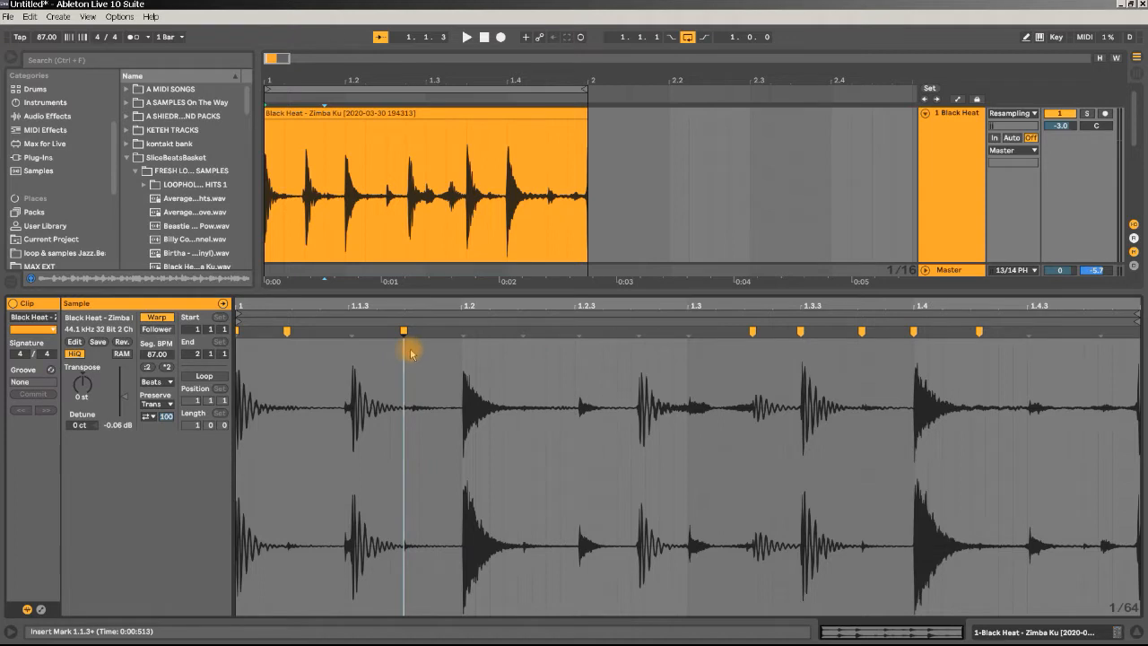
double_click(463, 333)
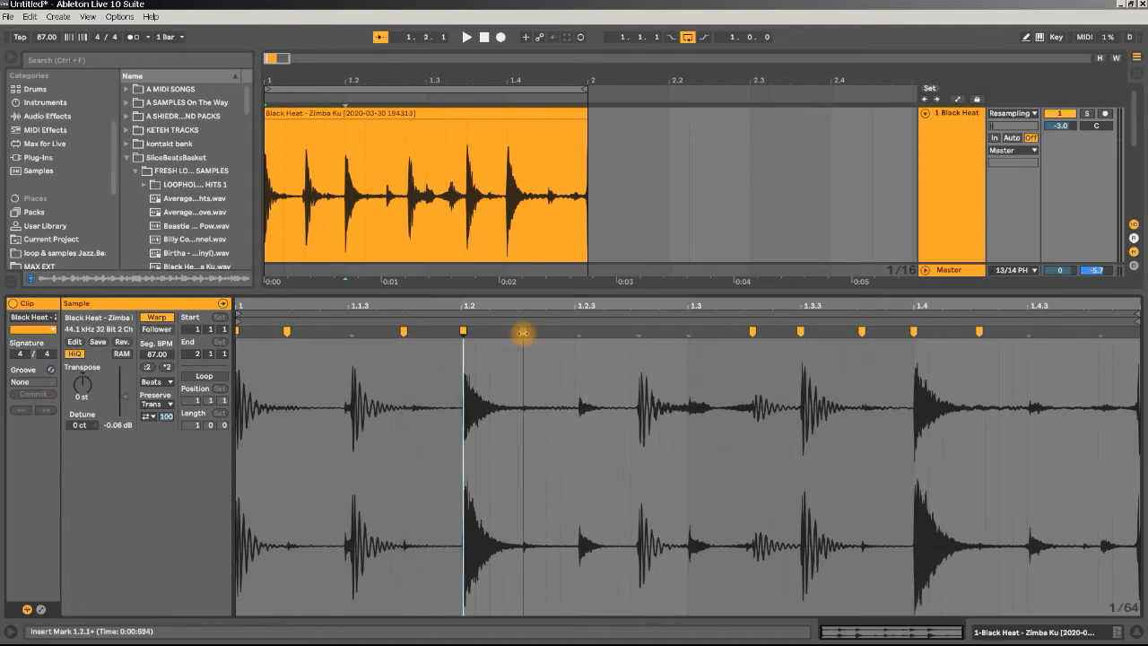
double_click(523, 333)
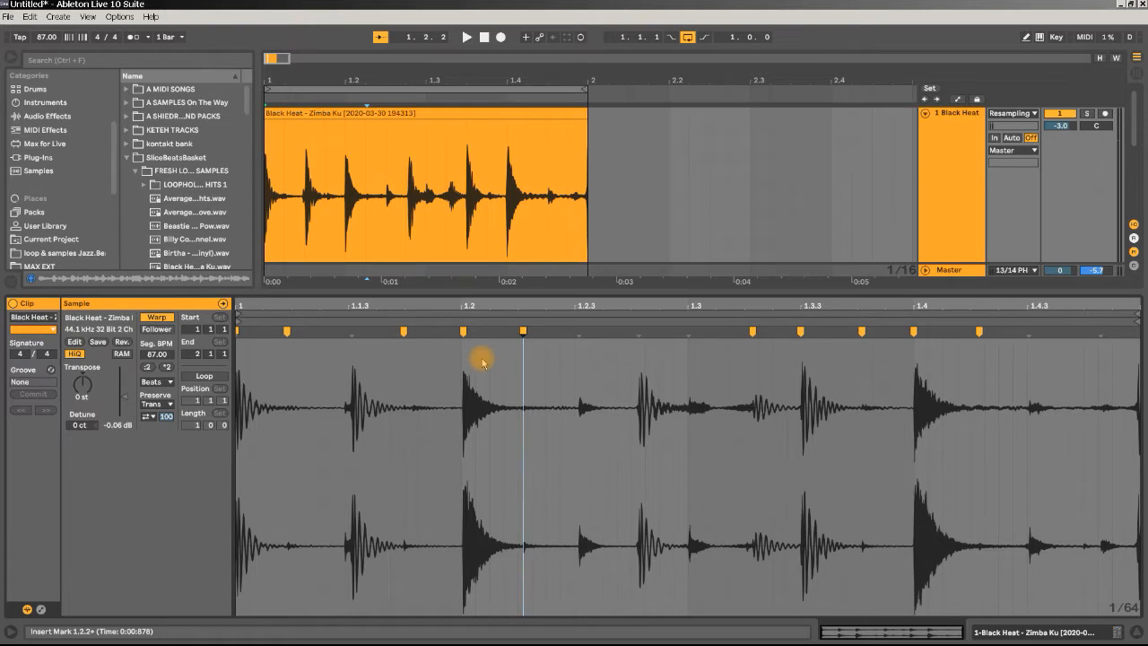
drag(464, 333, 460, 333)
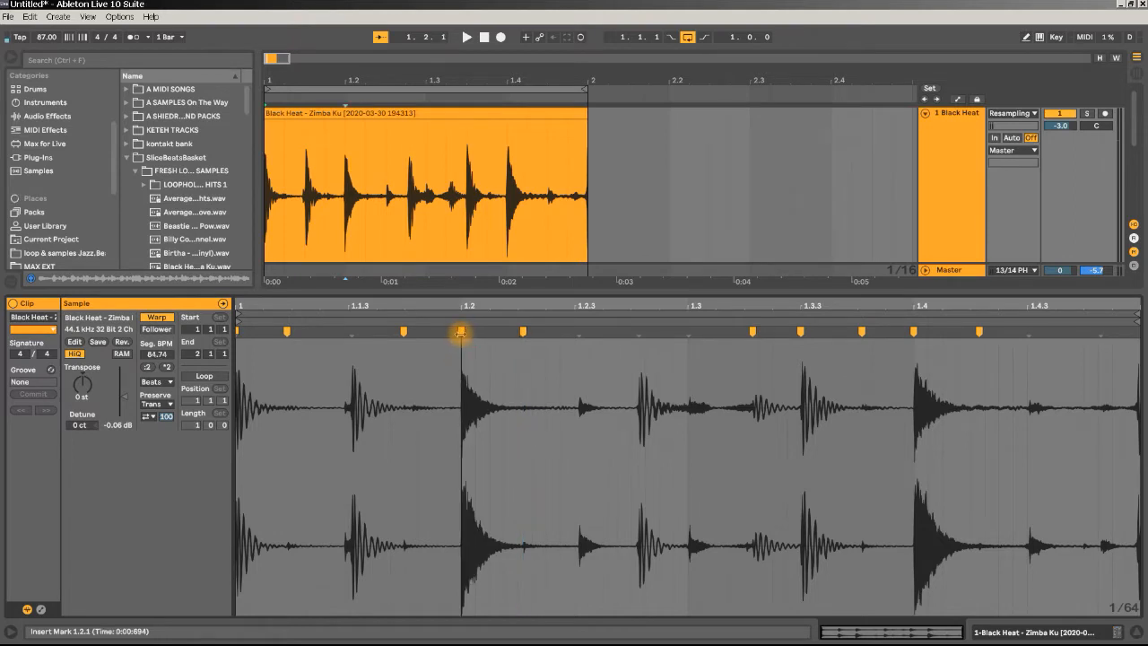
key(space)
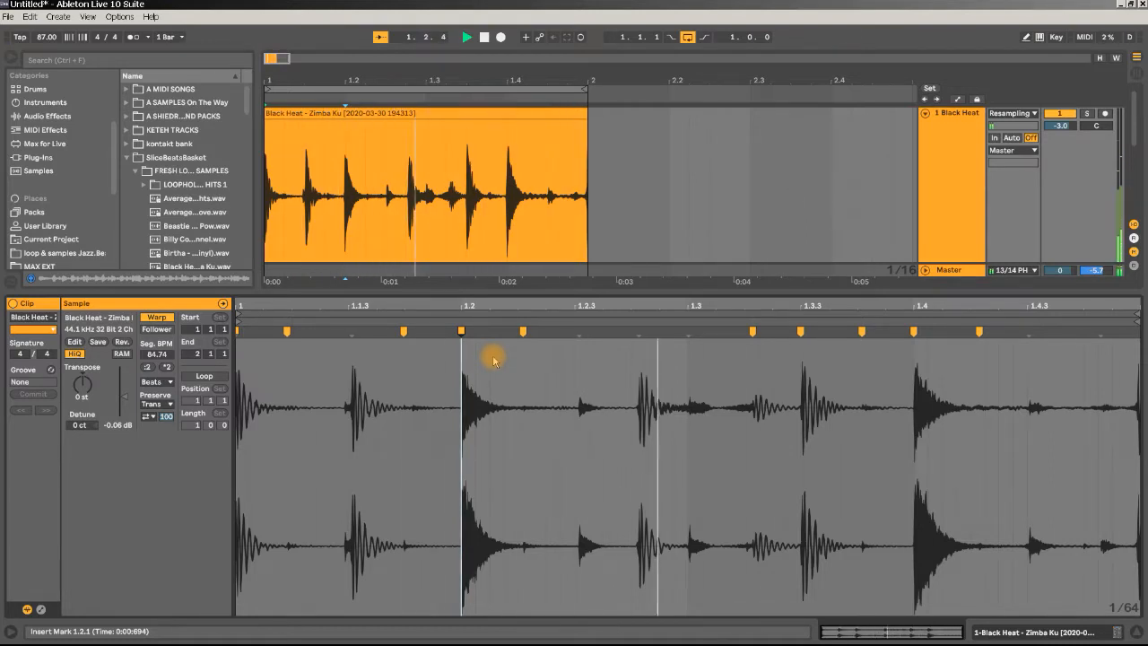
key(space)
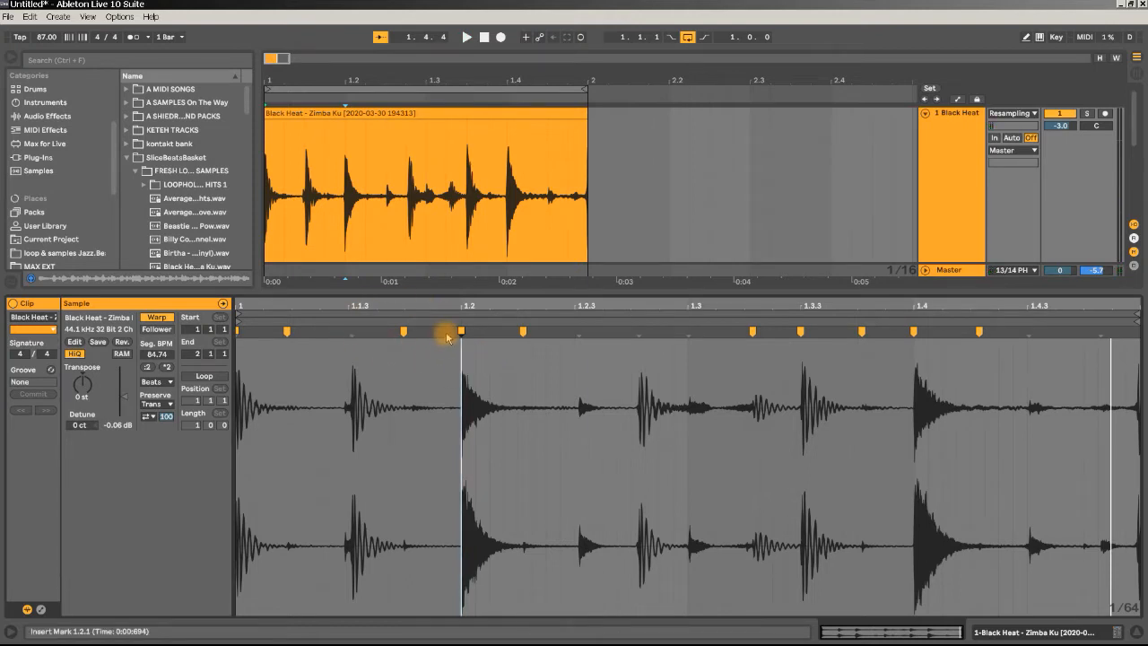
Try stretching the audio after the 1.2 hit by moving its following warp marker to 1.2.4, audition it, and undo the move.
drag(523, 331, 644, 330)
key(space)
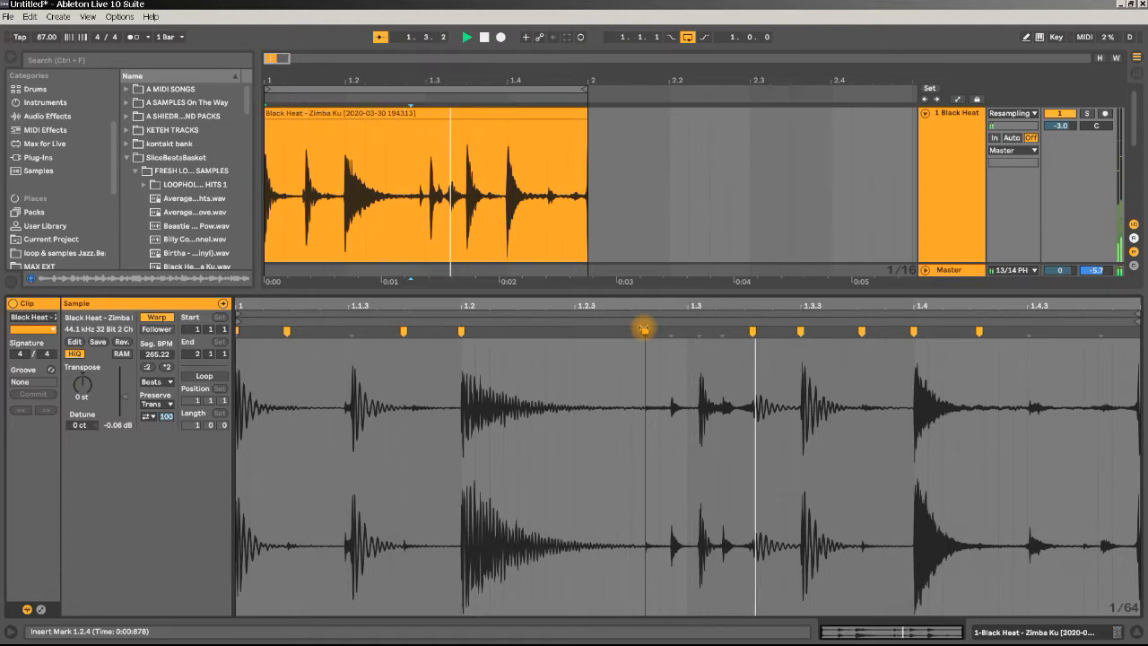
key(space)
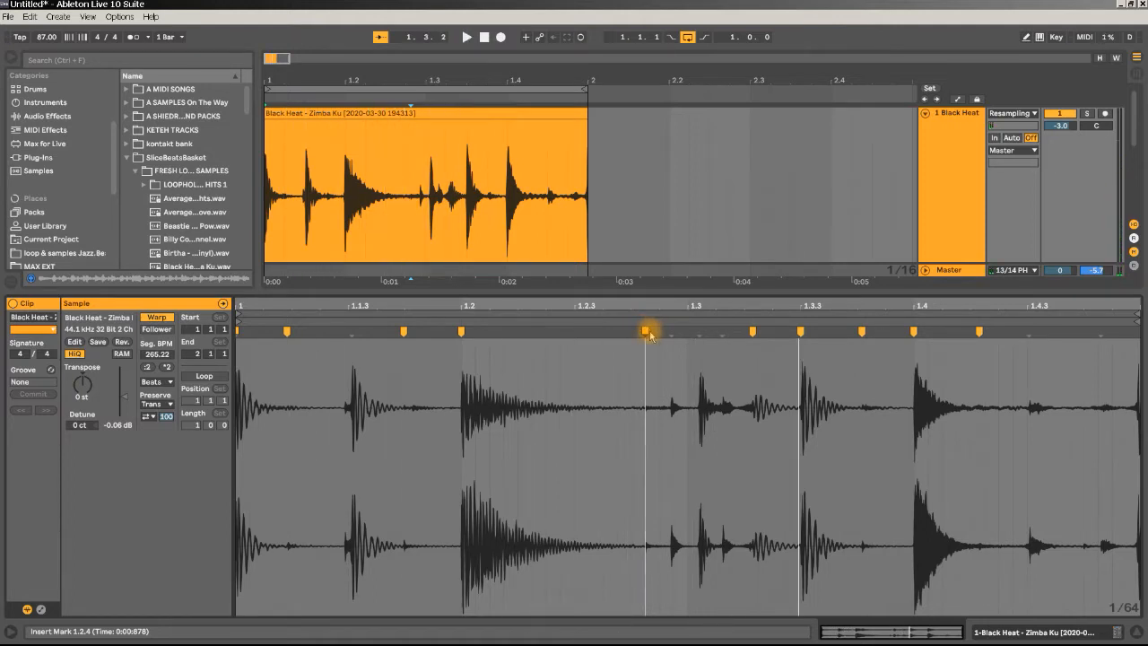
key(ctrl+z)
Anchor the hit near 1.2.4 with a warp marker, audition the 1.2 hit's tail stretched almost up to it, and undo the stretch.
click(639, 332)
drag(523, 332, 633, 332)
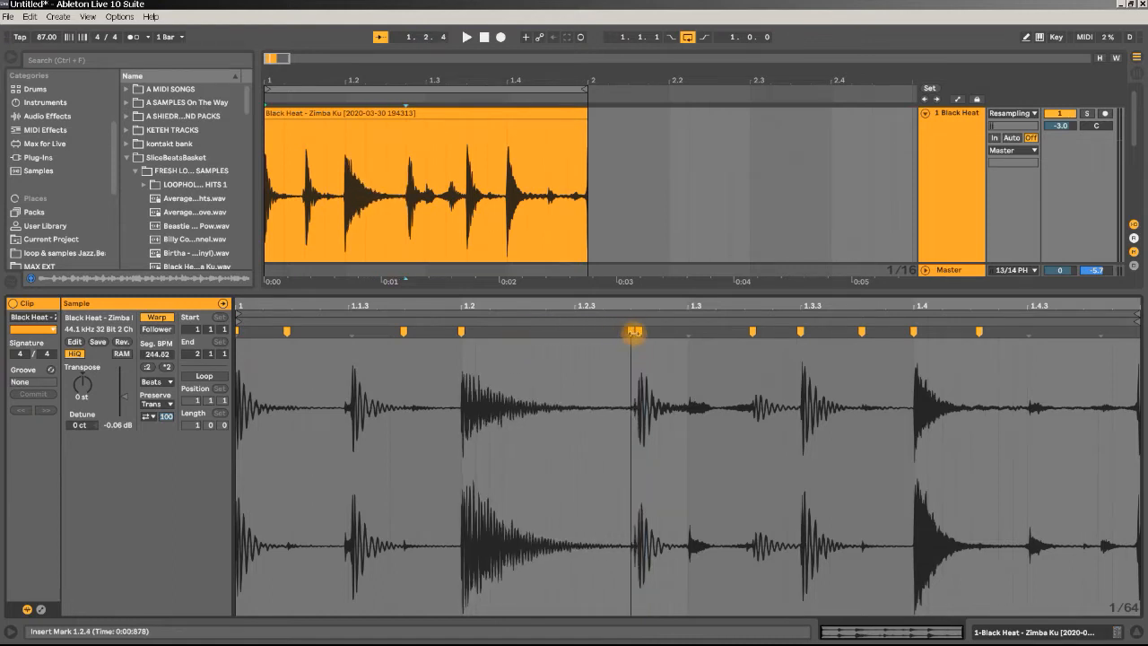
key(space)
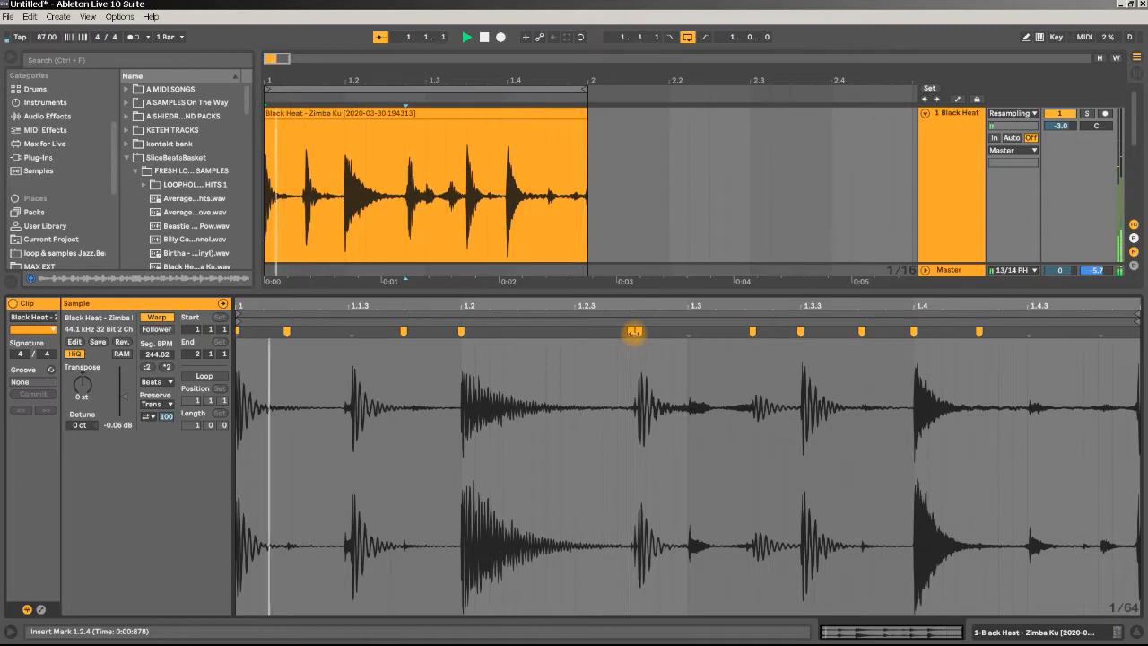
key(space)
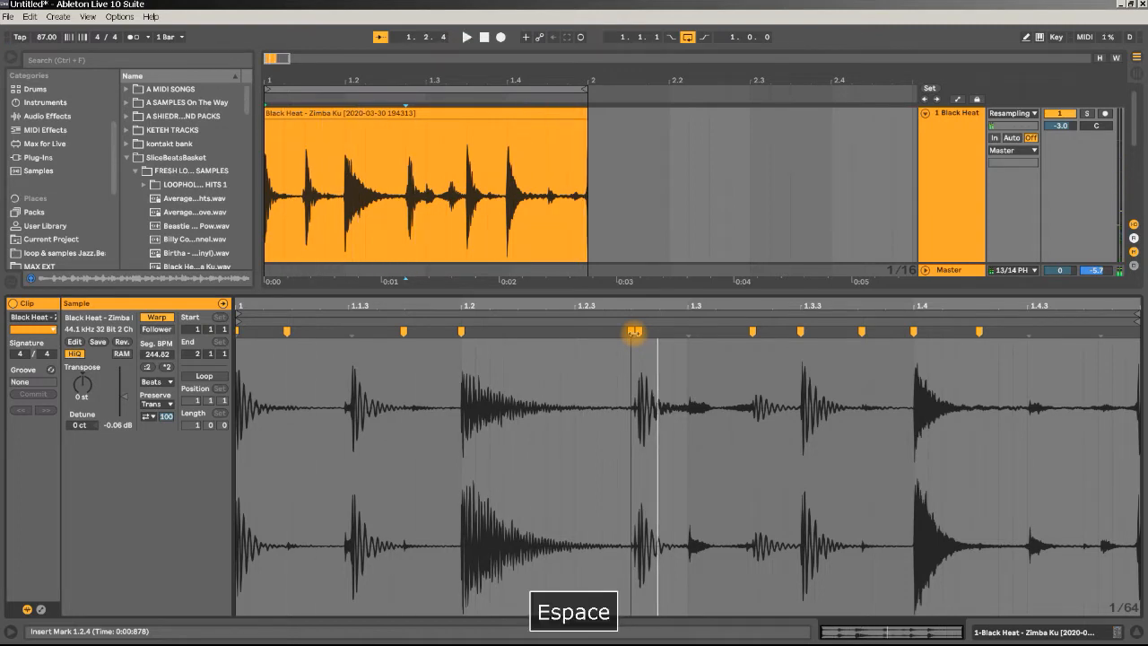
key(ctrl+z)
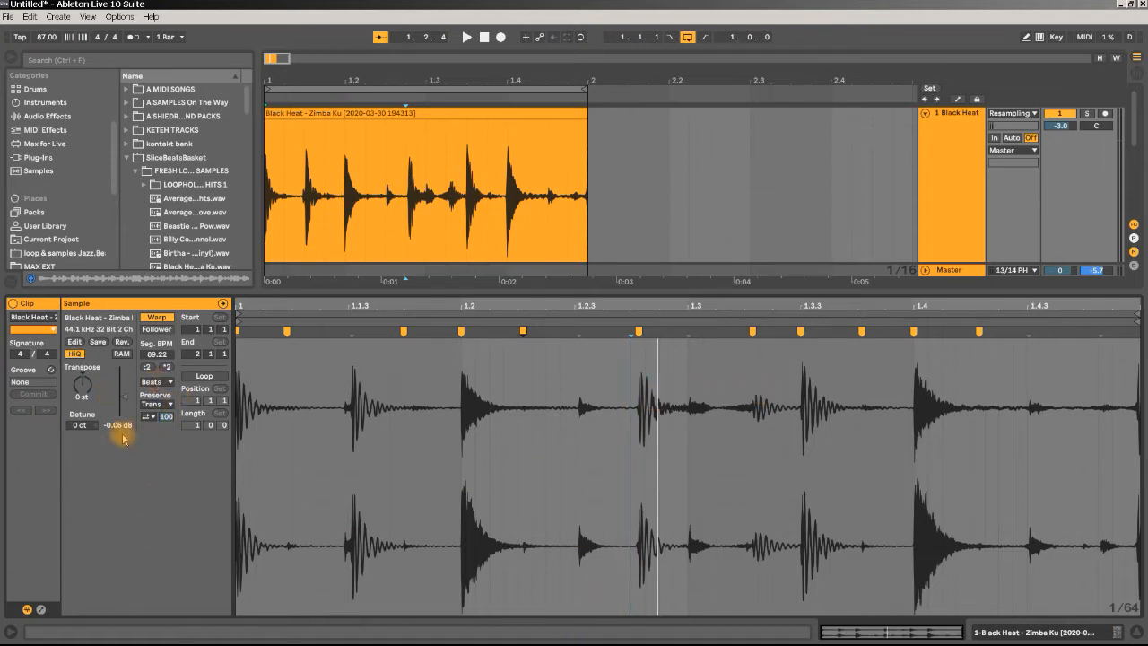
Lower the song tempo to 42 BPM while auditioning the warped loop, and stop playback.
key(space)
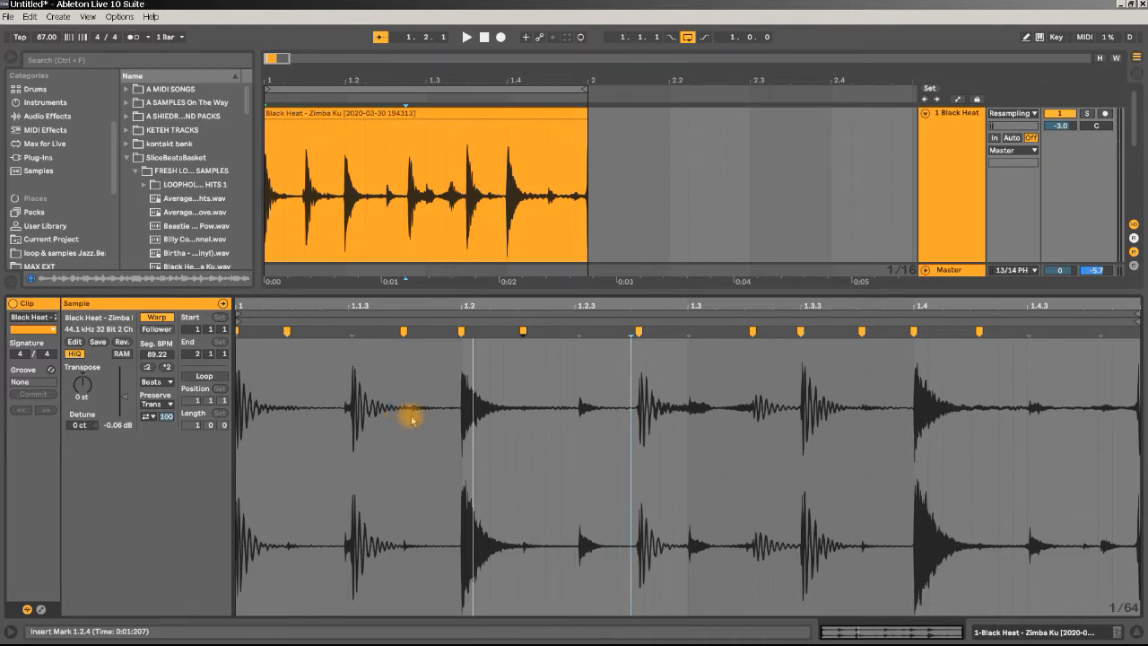
key(space)
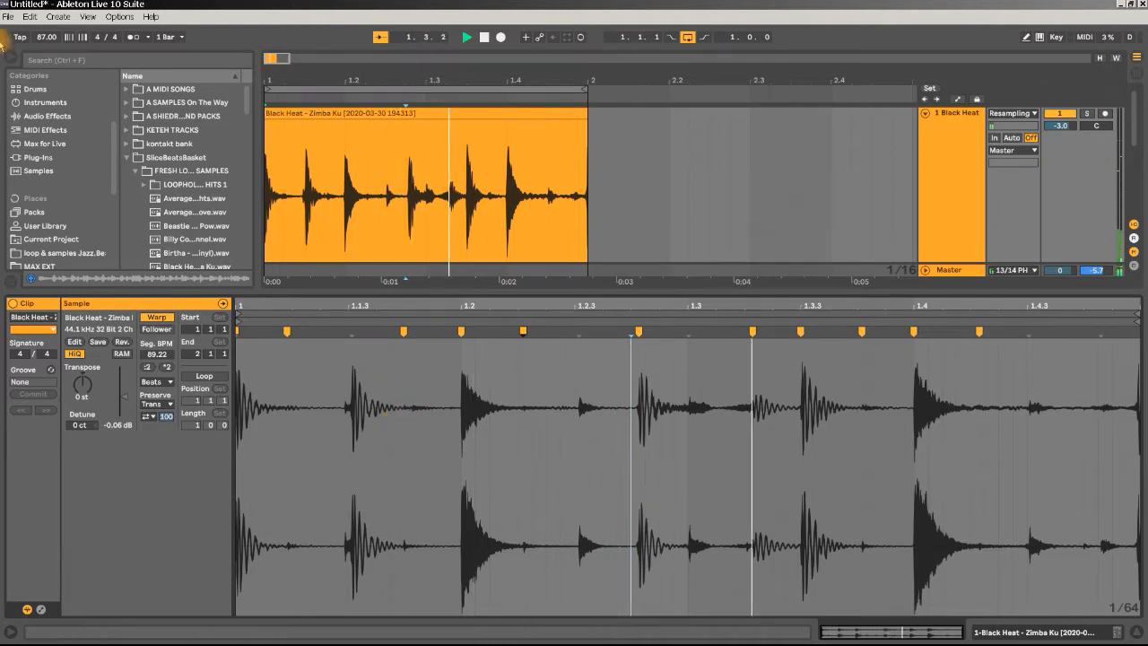
drag(41, 41, 42, 81)
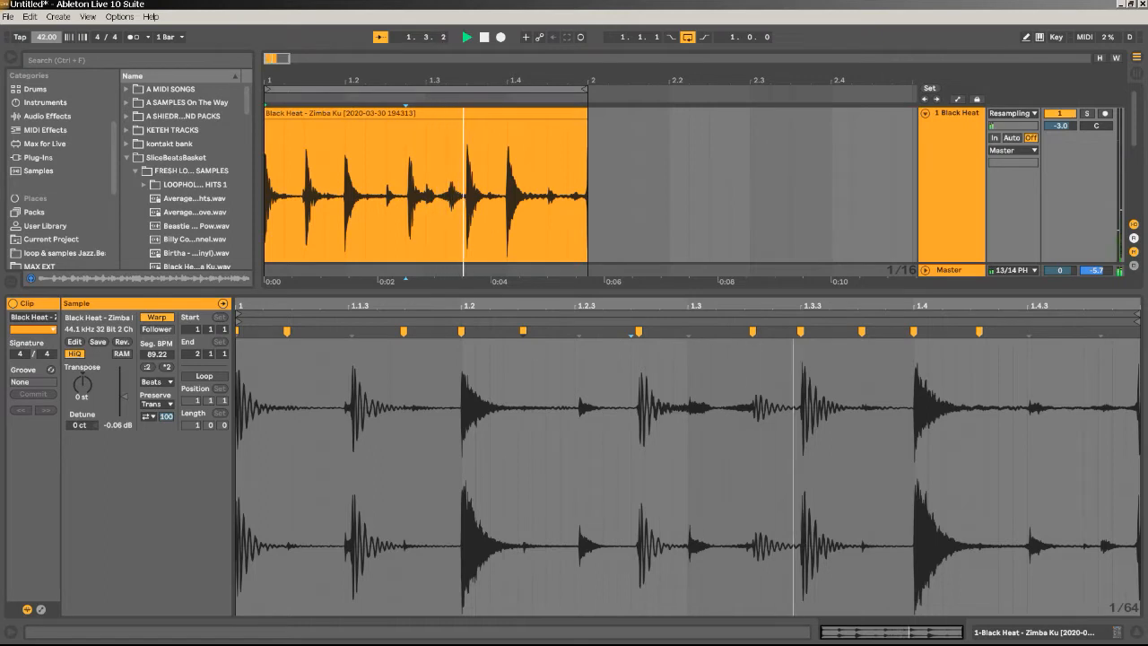
key(space)
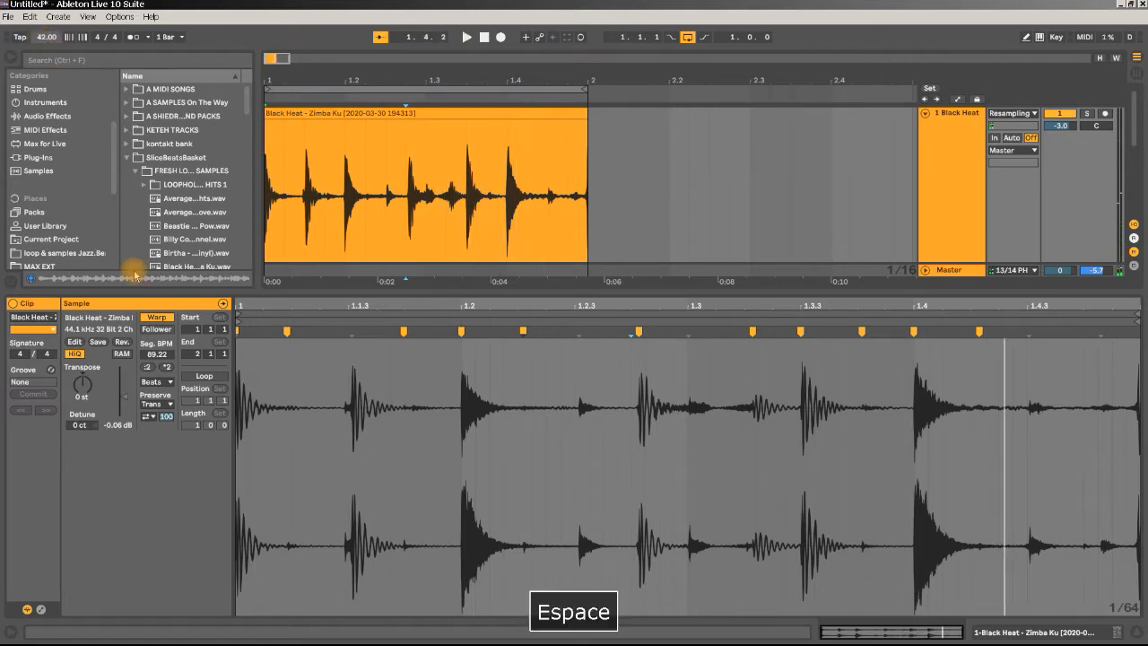
Set the clip's transient loop mode to off in Beats warping and audition the slowed loop.
key(space)
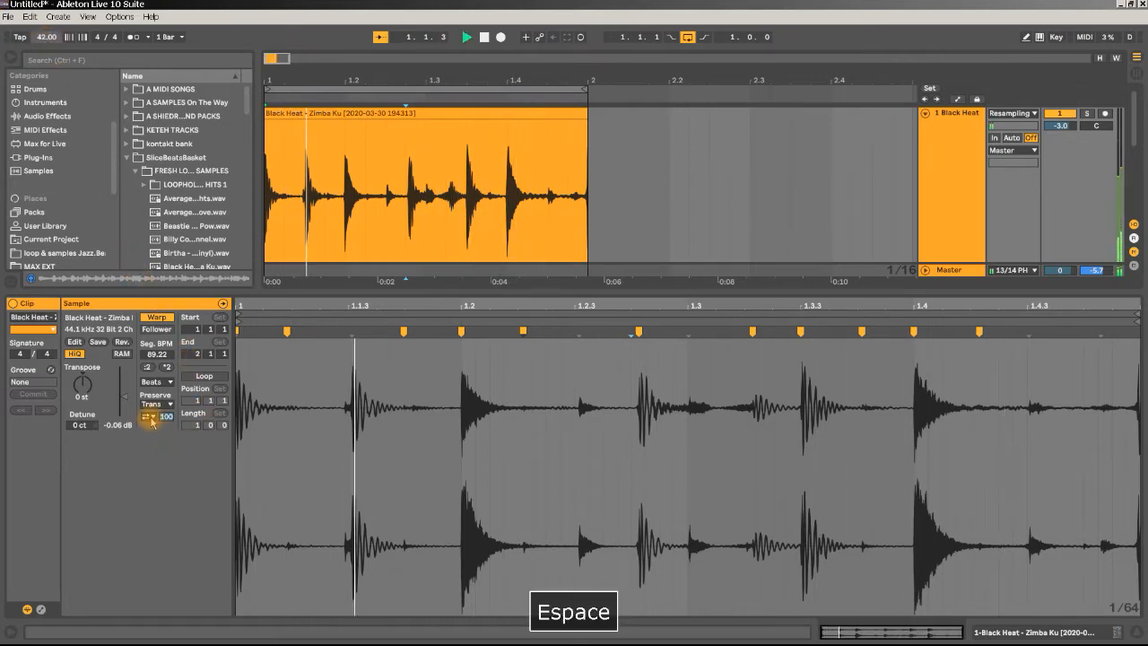
click(151, 416)
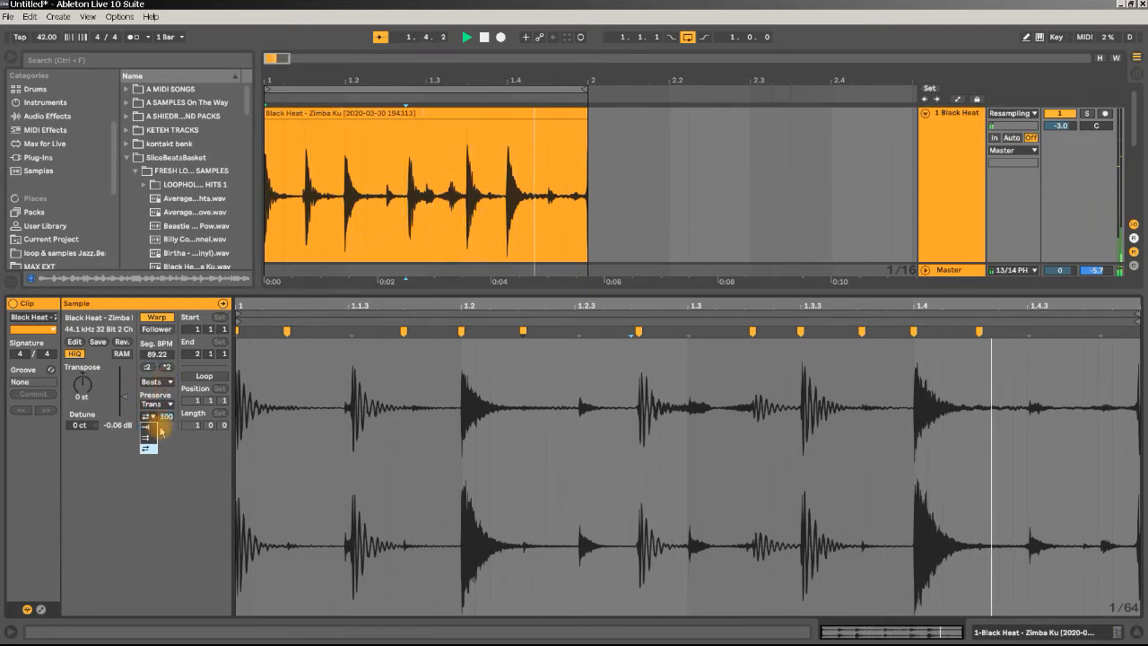
click(155, 428)
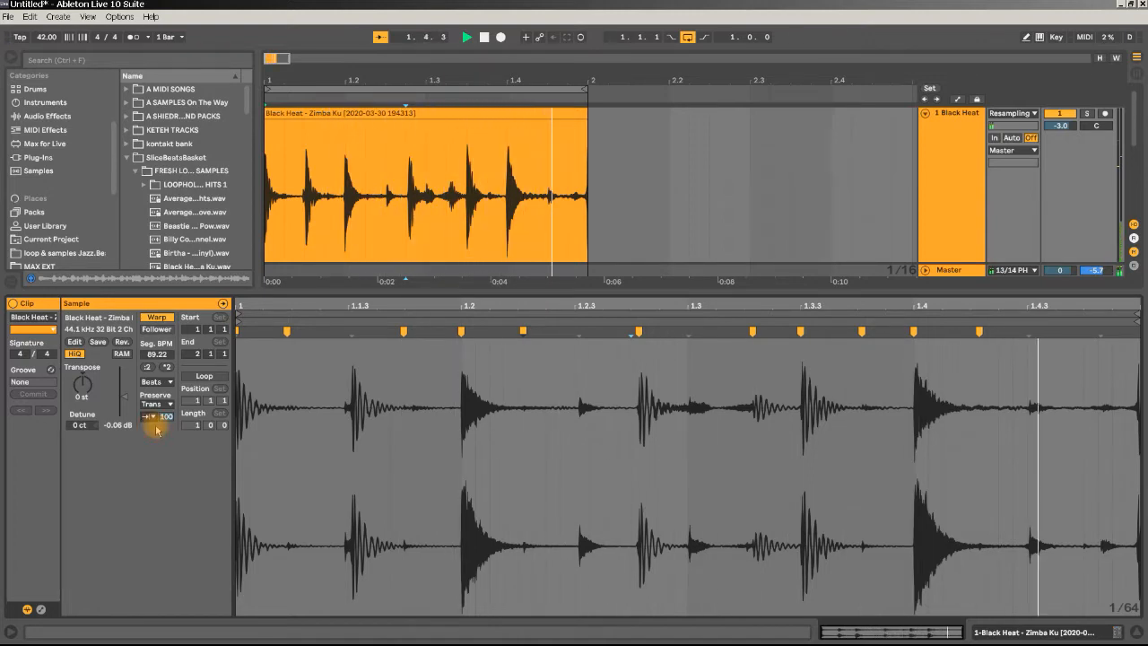
key(space)
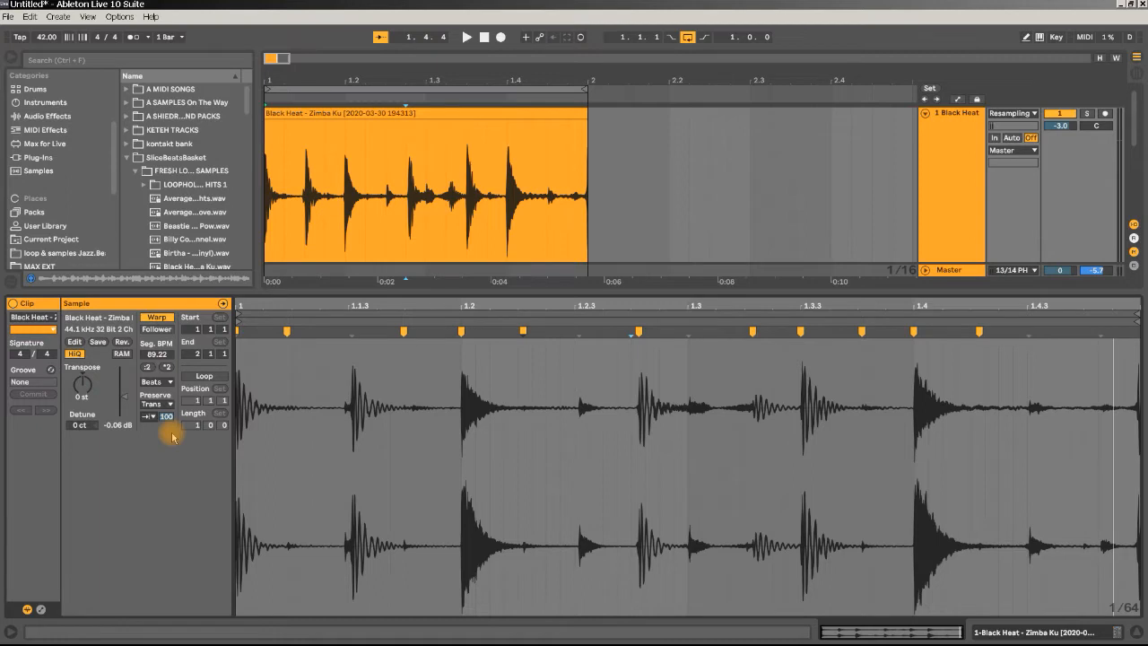
key(space)
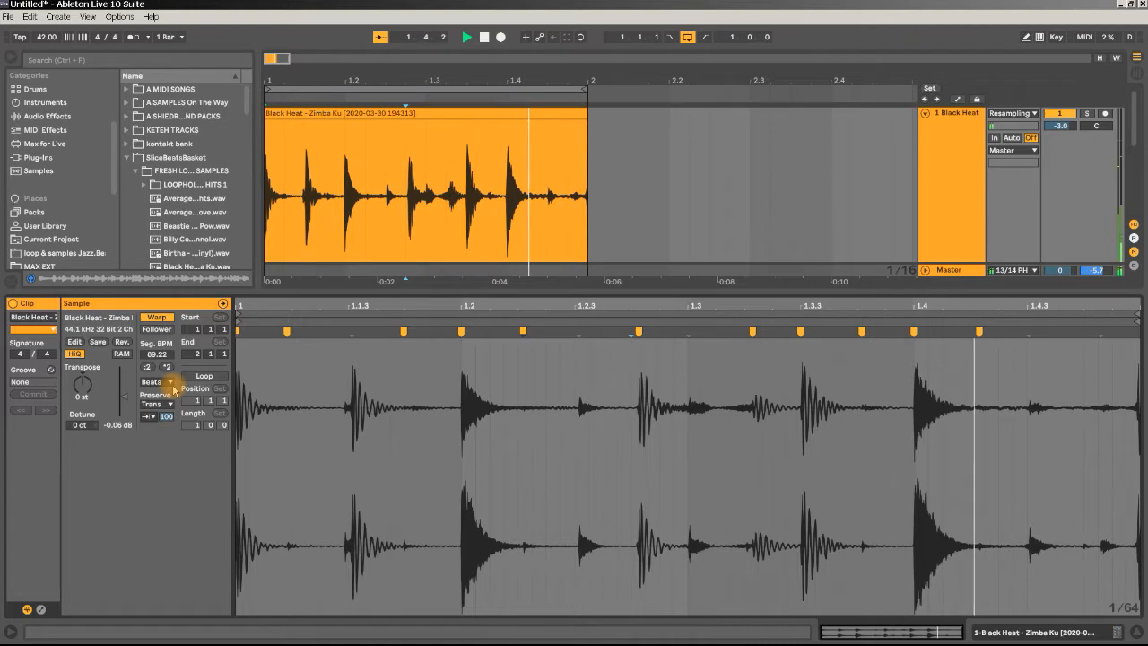
Stop playback, raise the song tempo to 87 BPM, and audition the warped loop.
key(space)
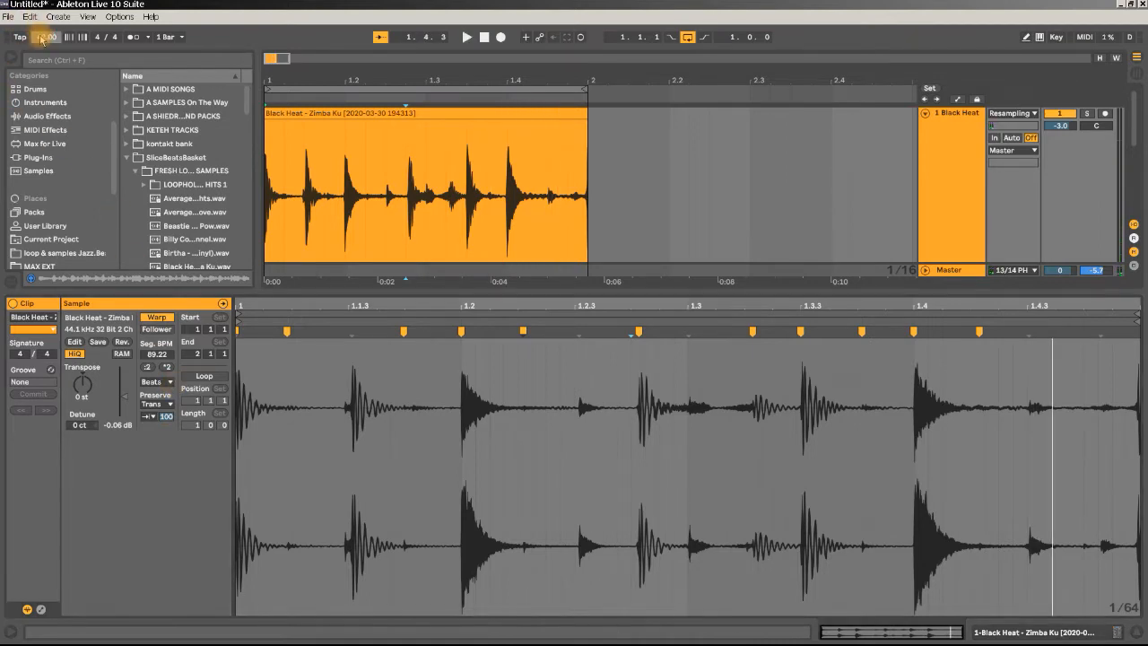
text(8)
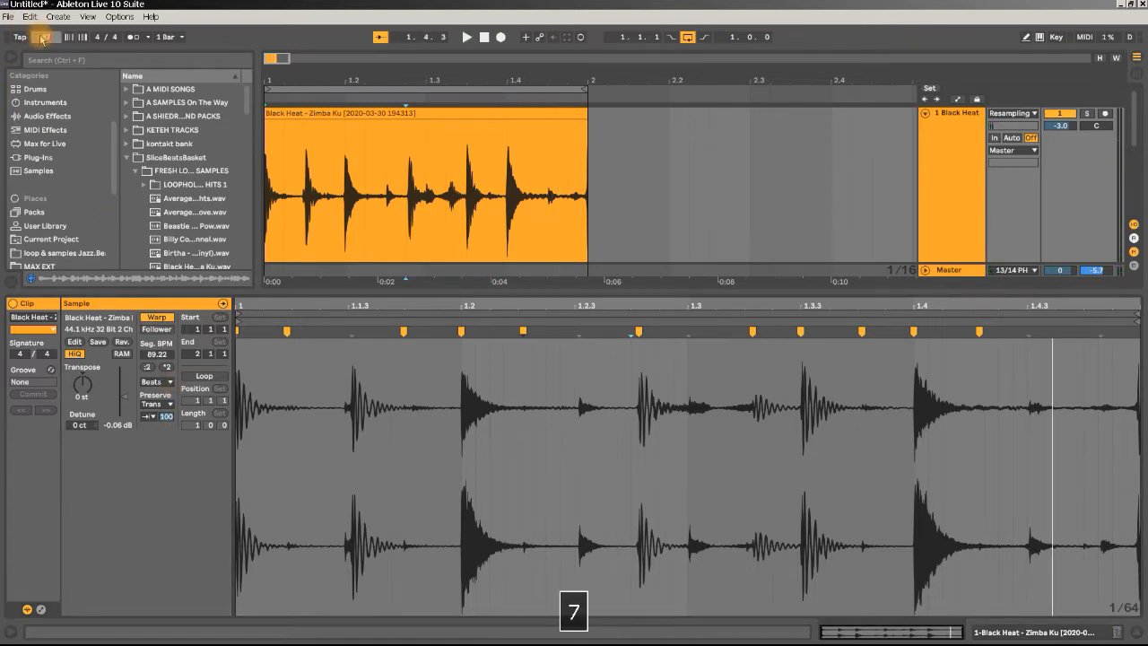
key(Return)
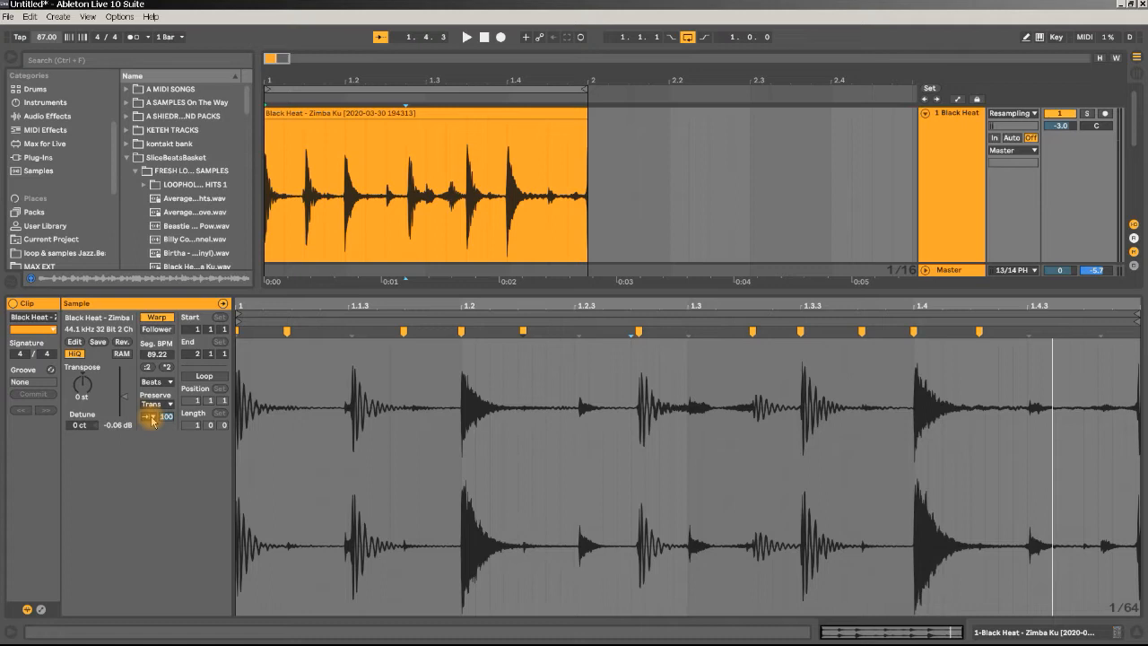
key(space)
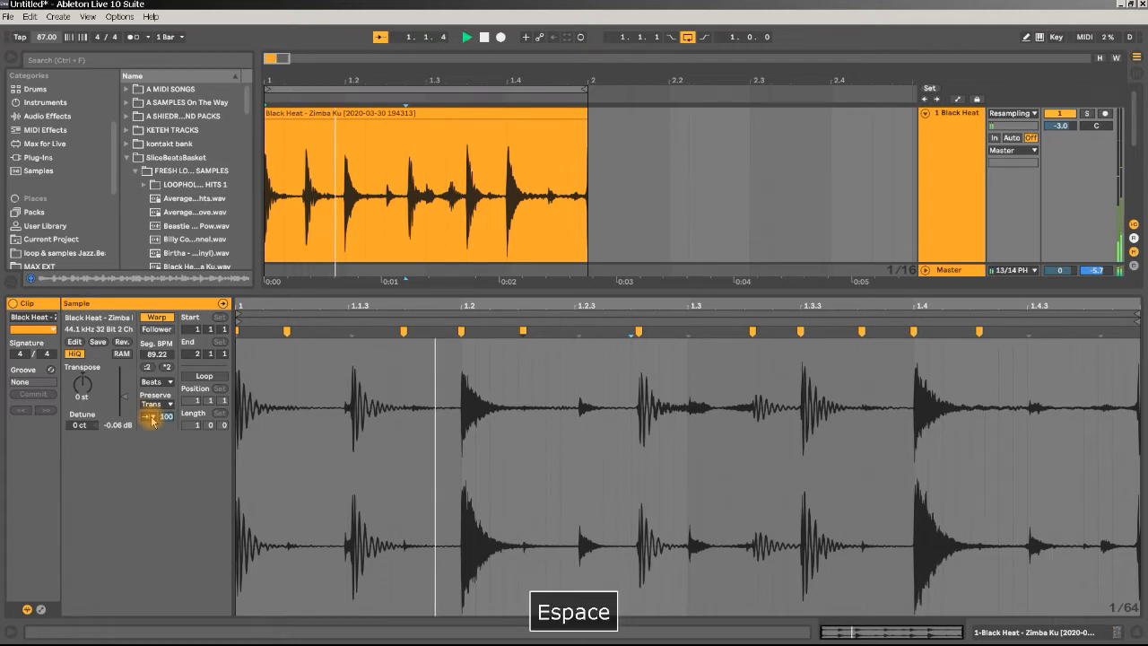
key(space)
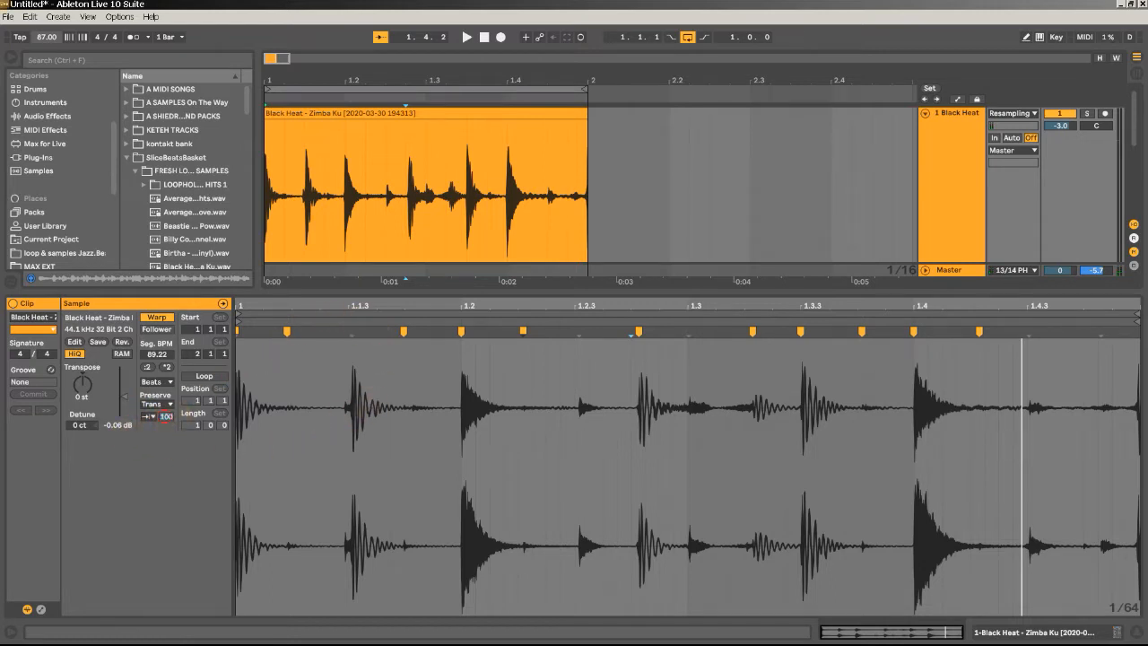
Audition the loop while lowering the Beats transient envelope to 0, and restore the envelope to 100.
drag(166, 416, 166, 422)
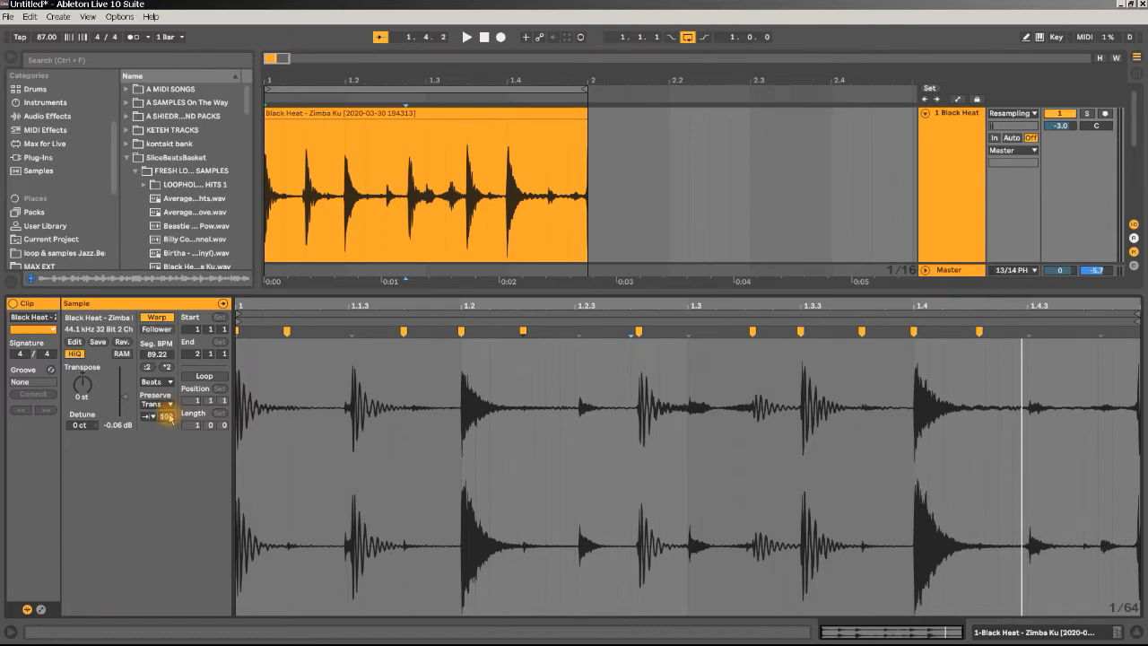
key(space)
drag(168, 417, 167, 491)
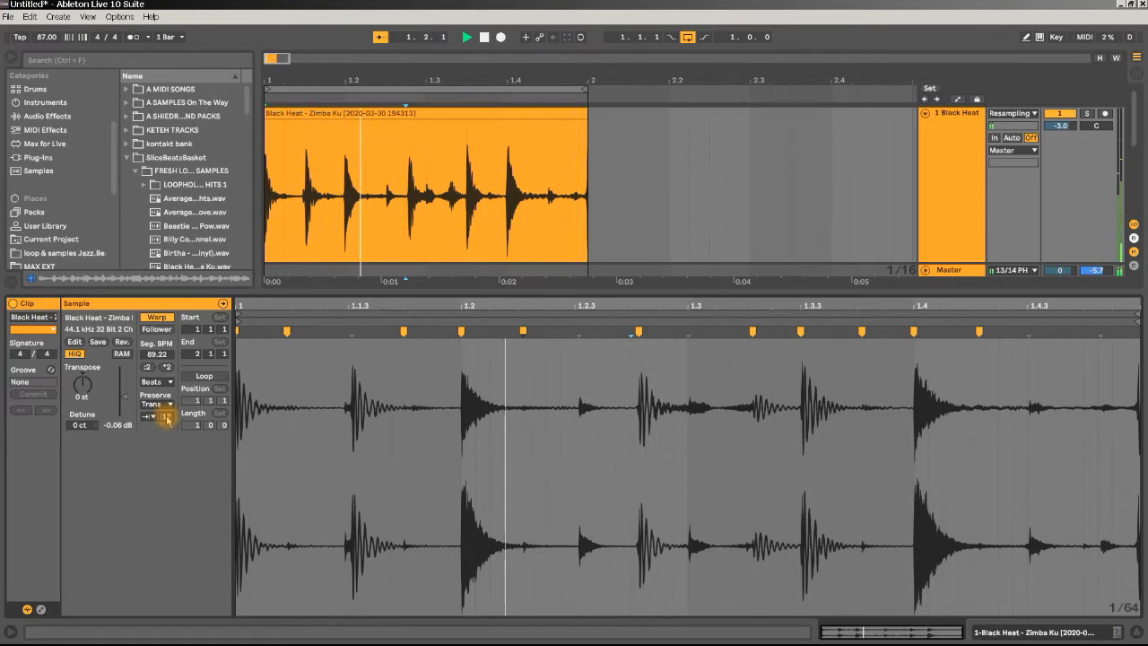
drag(167, 418, 167, 343)
key(space)
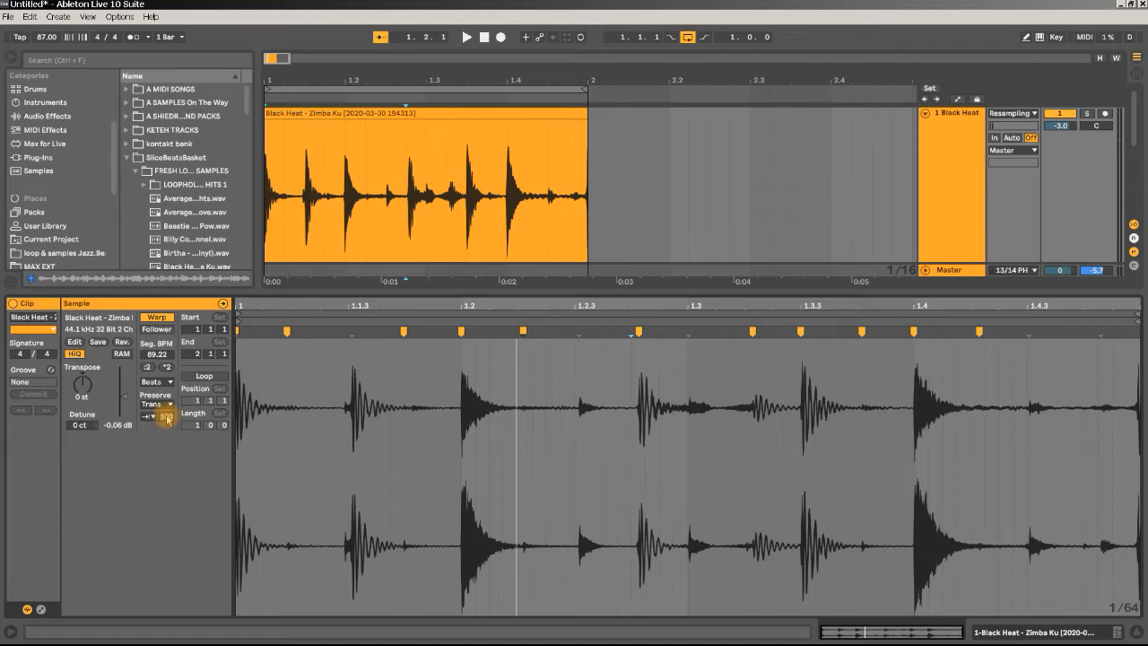
key(space)
drag(166, 416, 166, 484)
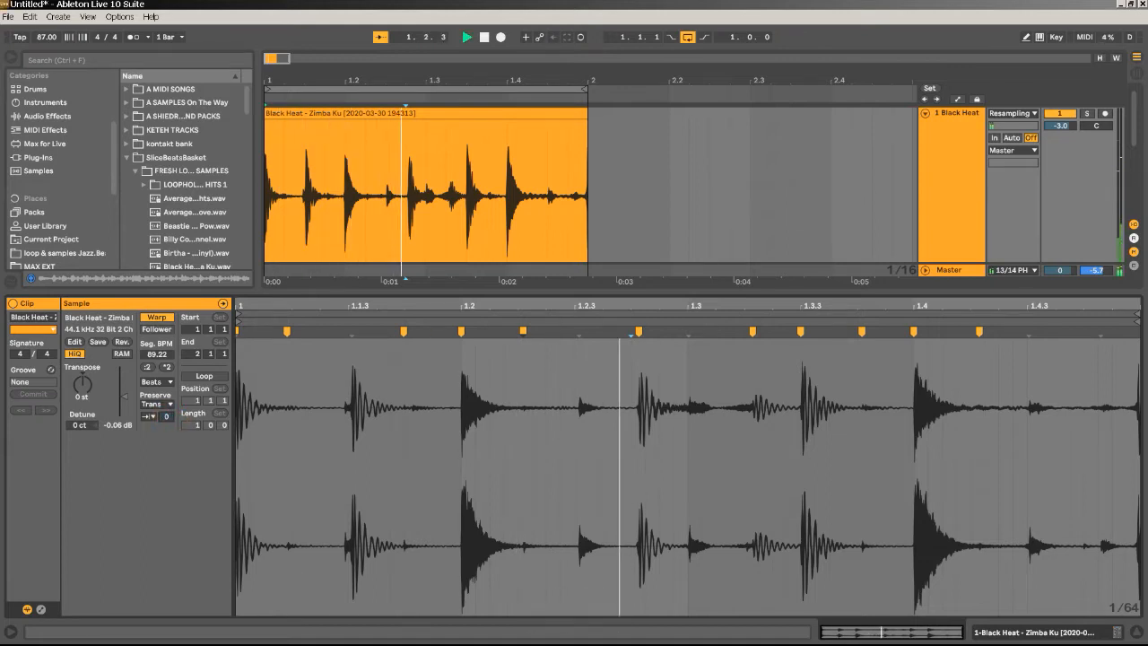
drag(167, 416, 166, 363)
drag(167, 416, 170, 385)
key(space)
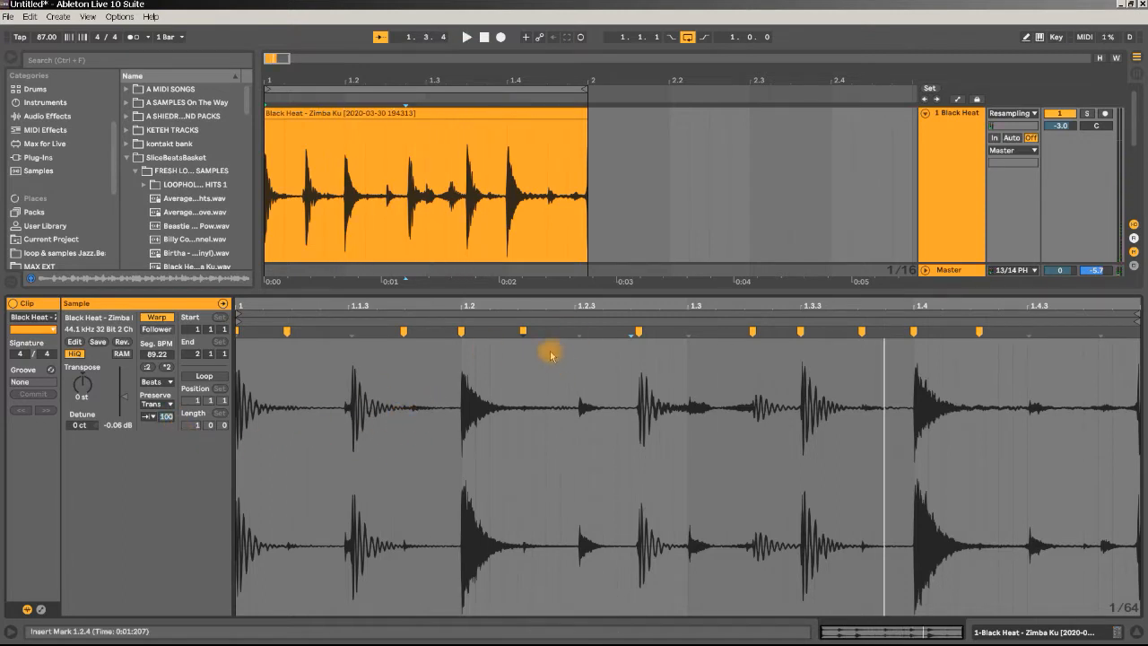
Stretch the 1.2 hit's tail to just before 1.2.4, and audition it with back-and-forth transient looping.
drag(523, 331, 617, 331)
key(space)
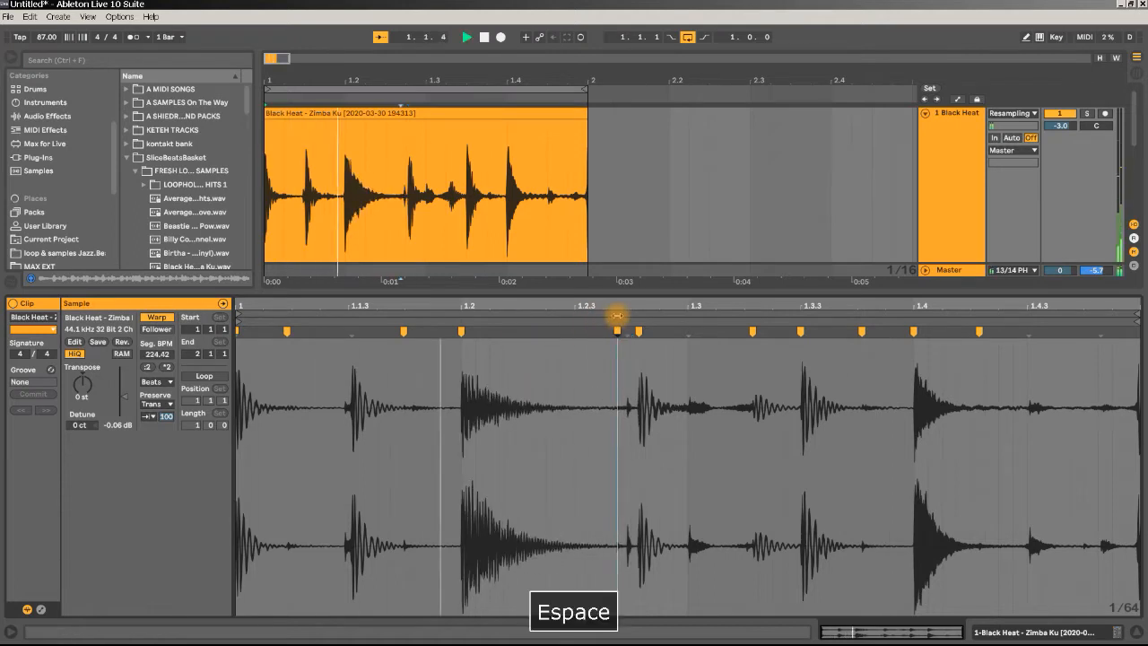
click(149, 416)
click(147, 451)
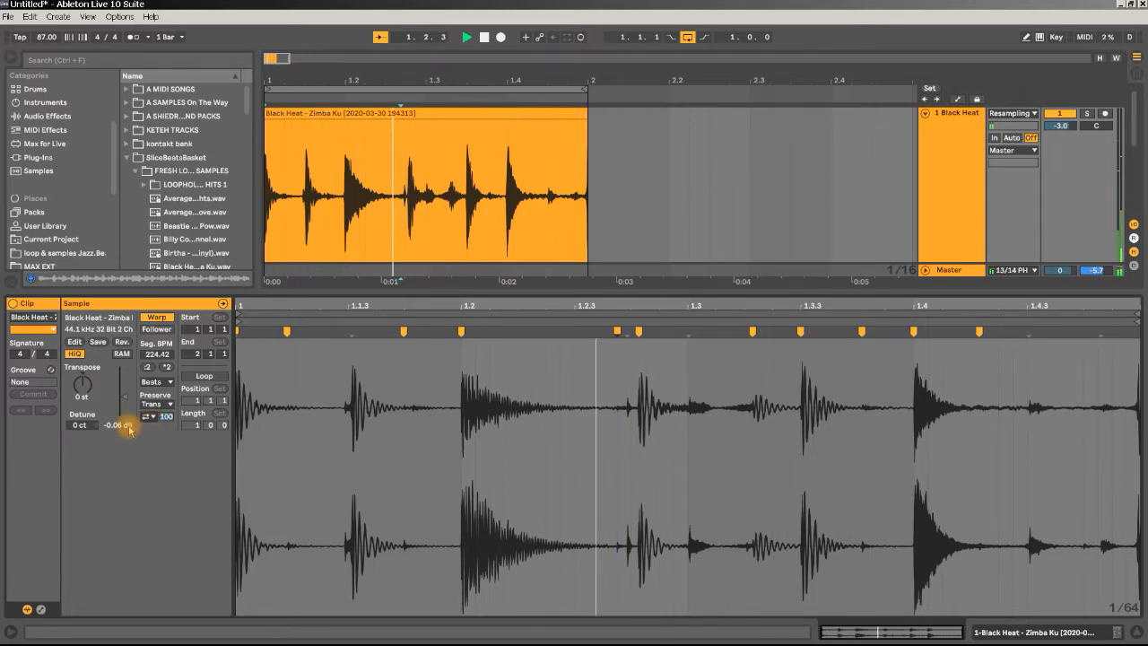
Turn the transient loop mode back off, stop playback, and undo the stretch of the 1.2 hit's tail.
click(147, 418)
click(146, 428)
key(space)
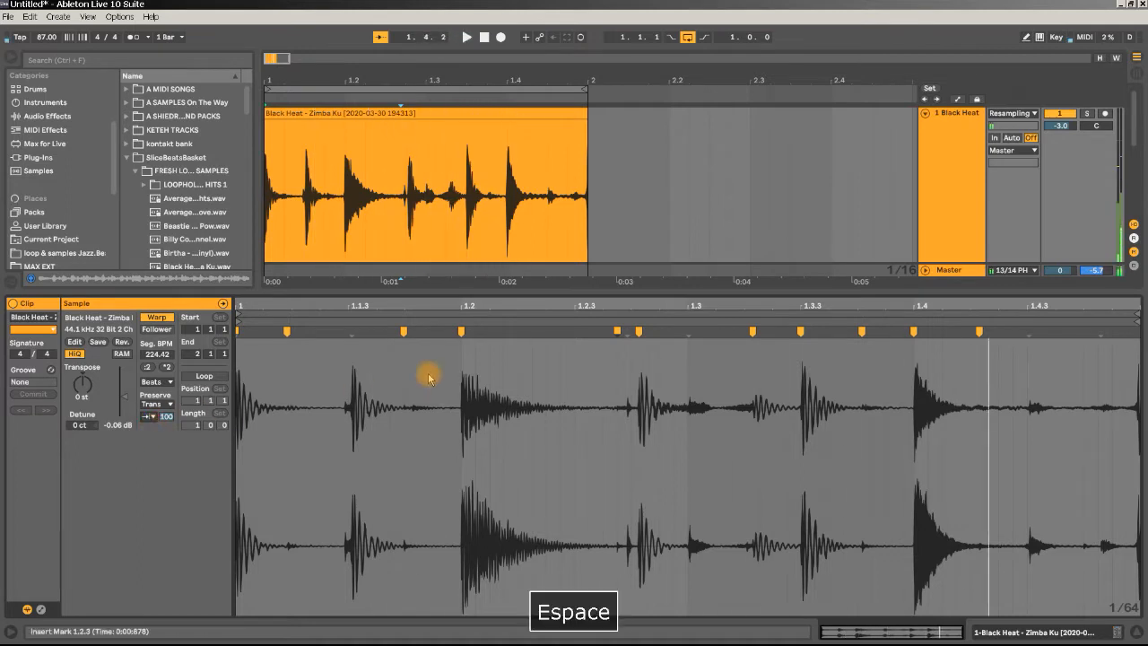
key(ctrl+z)
key(ctrl+z)
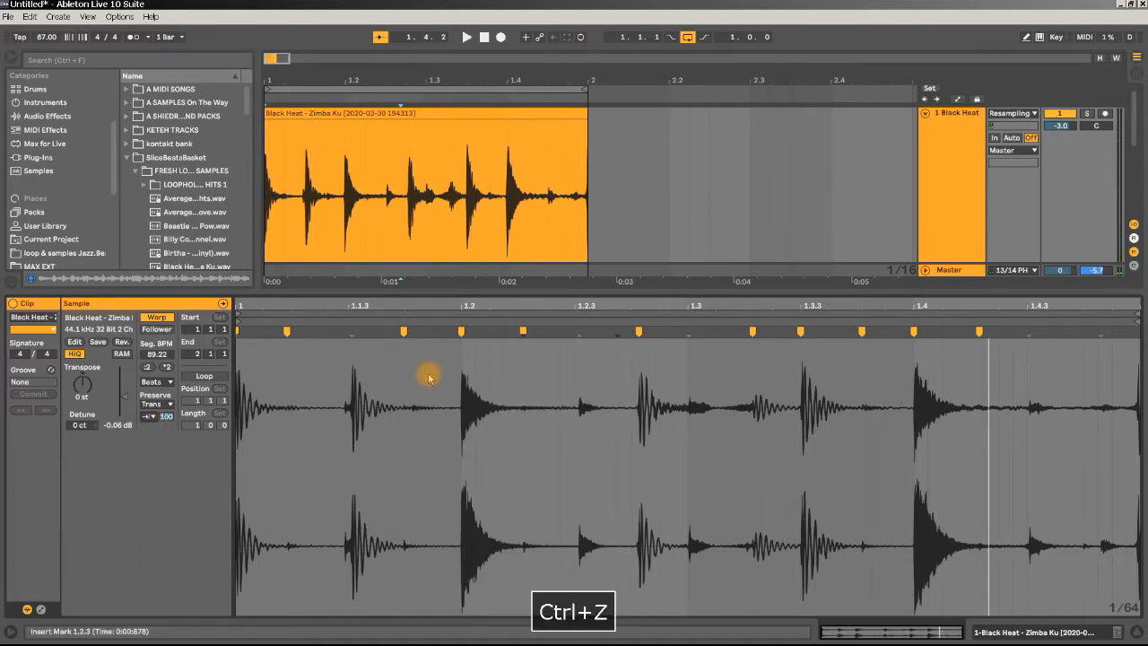
Try Re-Pitch warping with the markers after the 1.2, 1.3.3 and 1.4 hits moved later, audition it, and undo the marker moves.
click(156, 383)
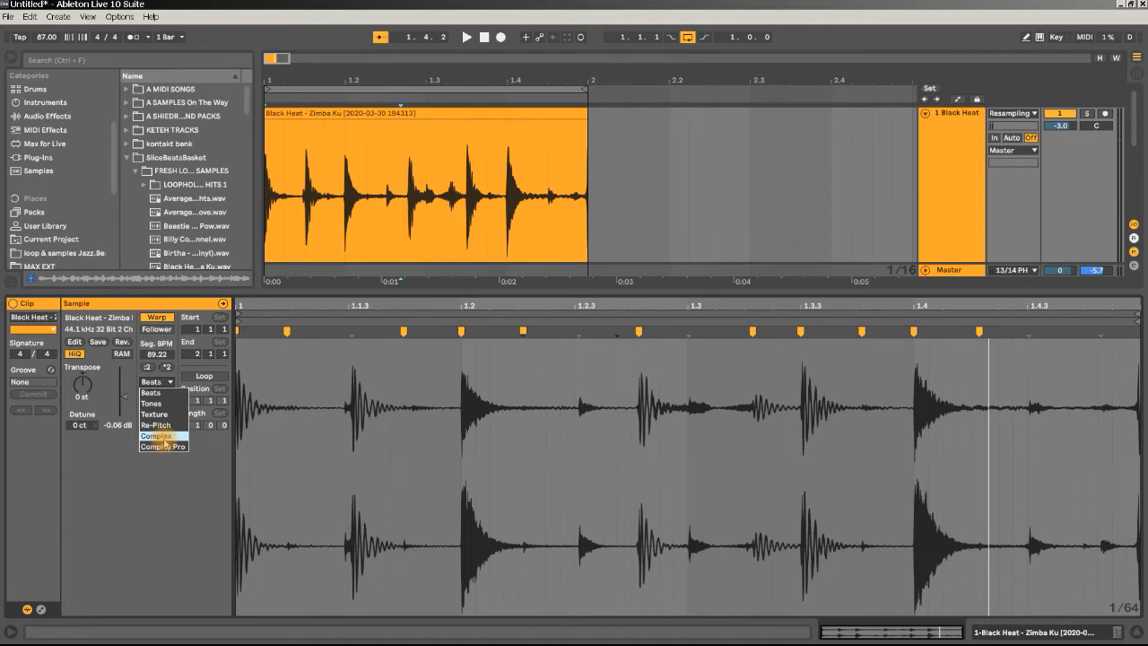
click(166, 427)
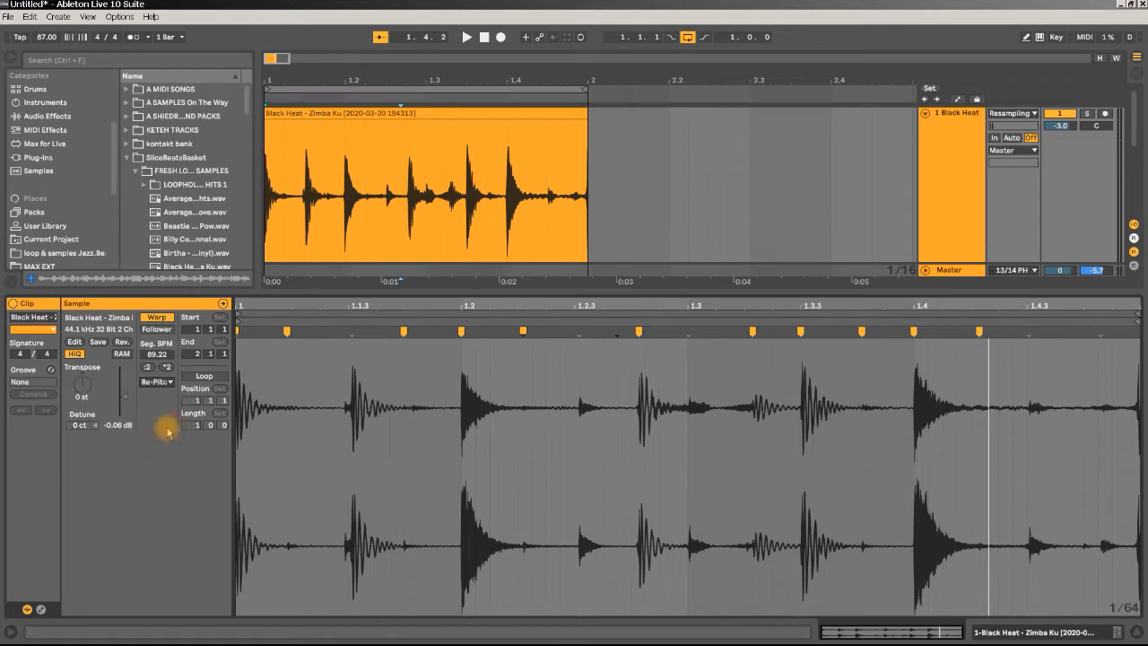
drag(524, 331, 575, 331)
drag(863, 331, 872, 331)
drag(978, 331, 1027, 331)
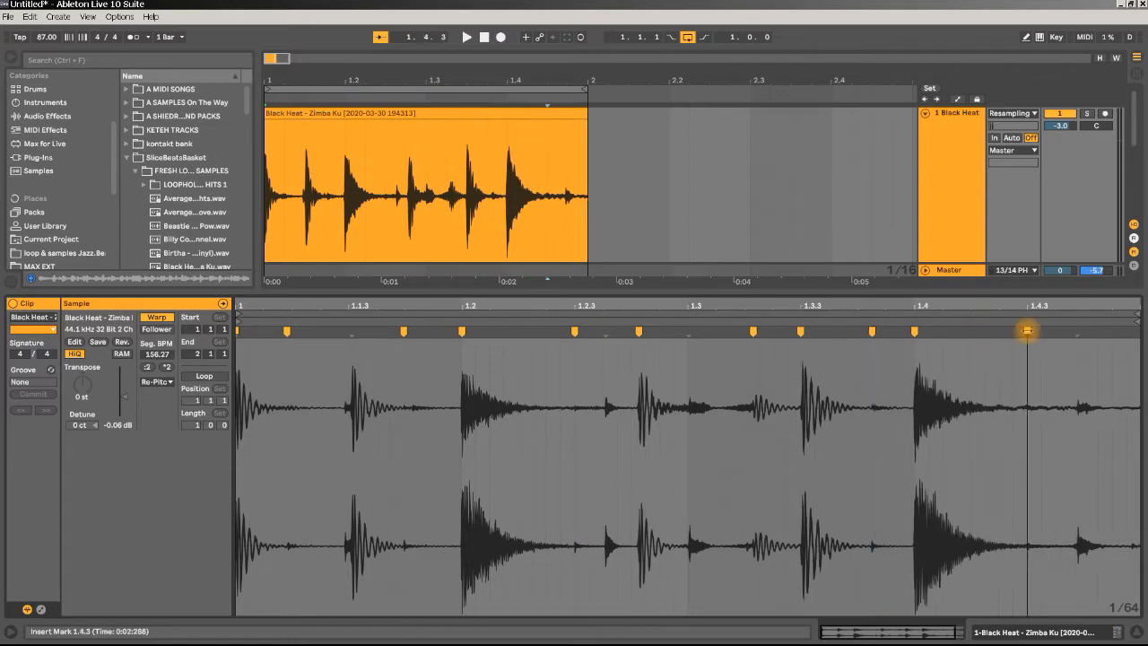
key(space)
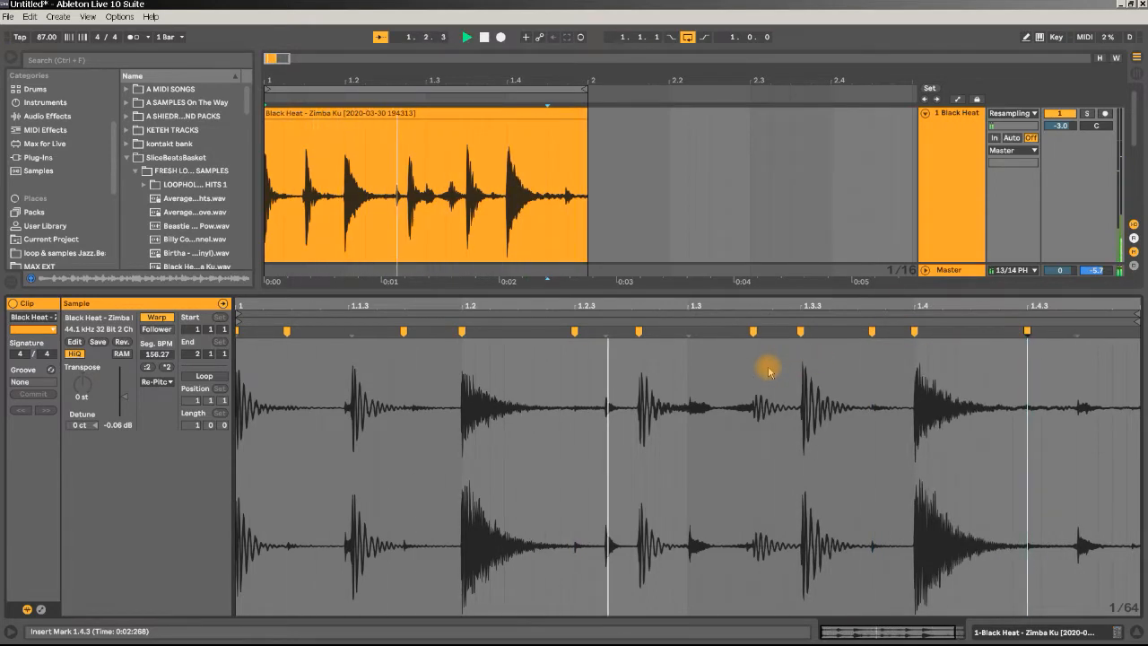
key(ctrl+z)
key(ctrl+z)
key(ctrl+z)
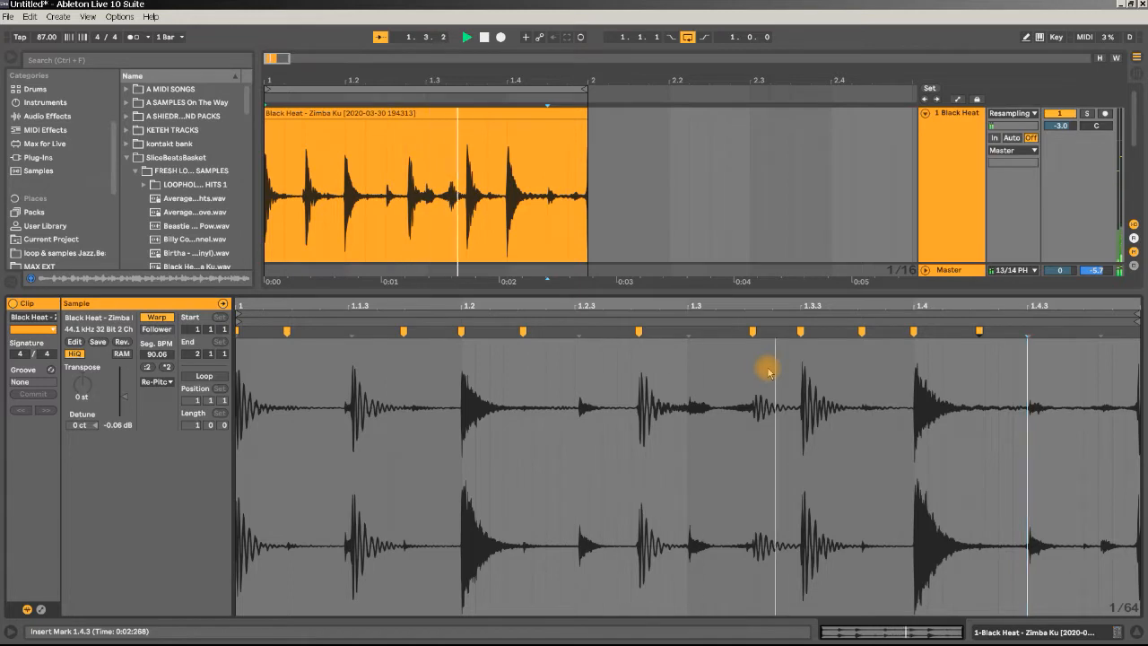
Try compressing the 1.2 hit by moving its following warp marker closer to it during playback, and undo the move.
drag(524, 334, 489, 336)
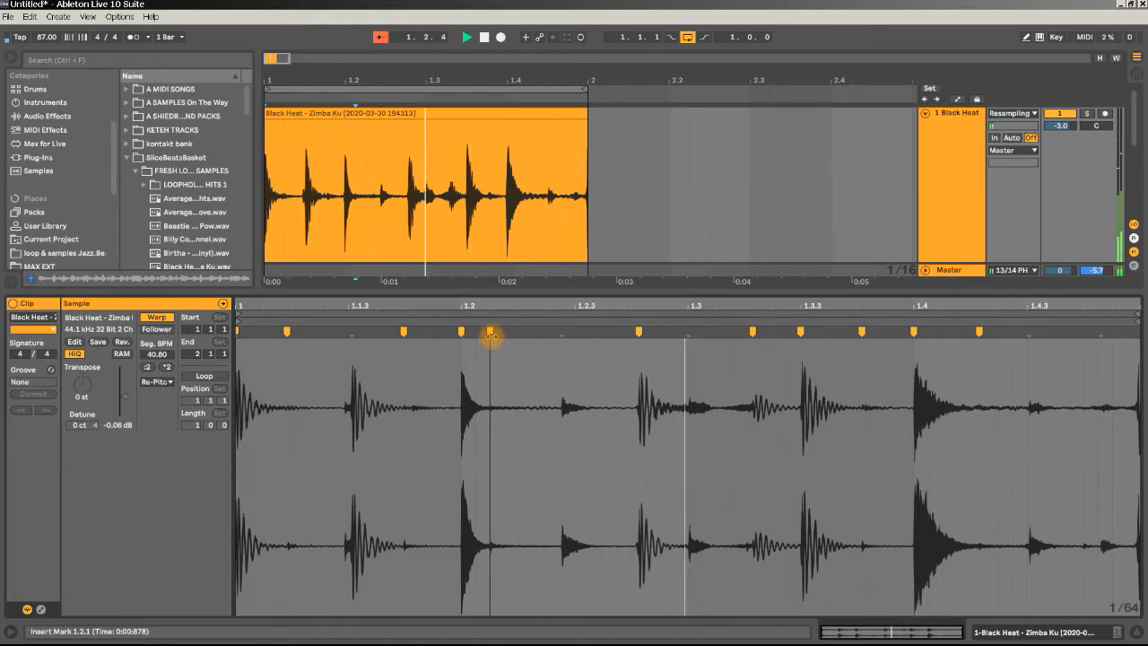
key(ctrl+z)
key(space)
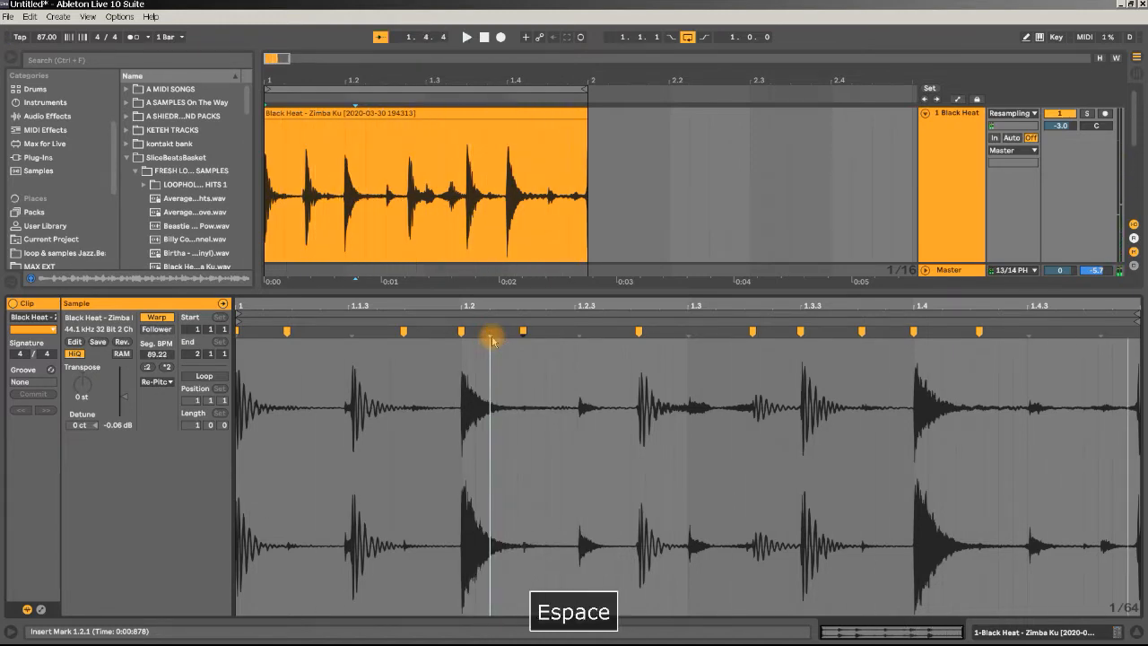
Try Complex warping with the marker after the 1.2 hit moved later and the one before 1.3.3 moved earlier, audition it, and undo.
click(167, 382)
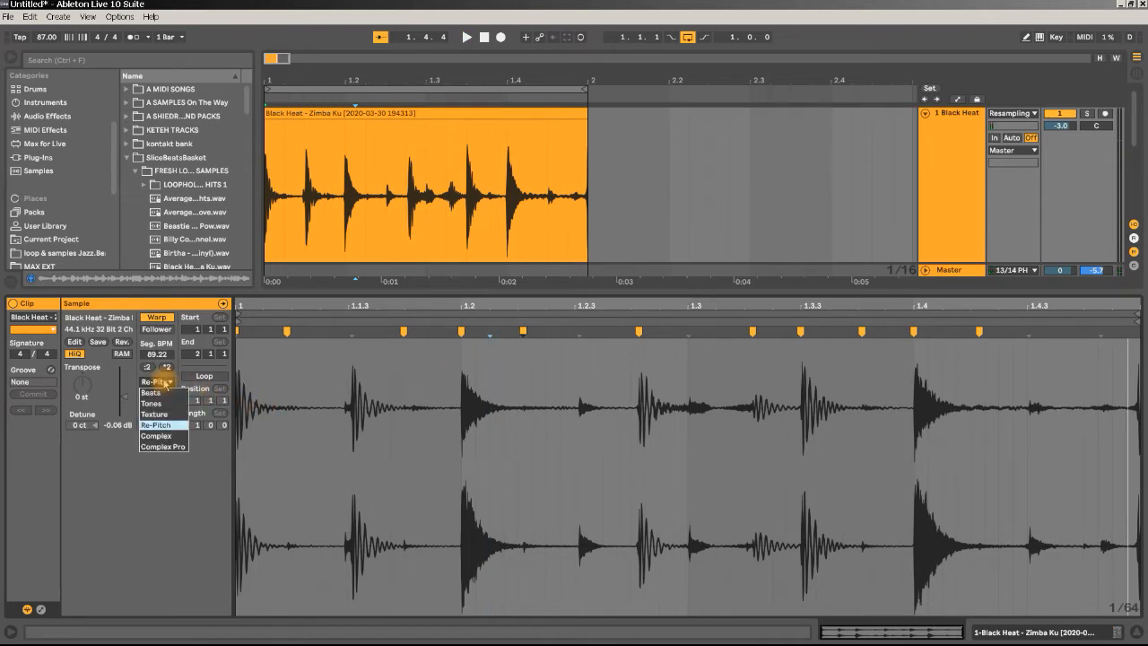
click(170, 437)
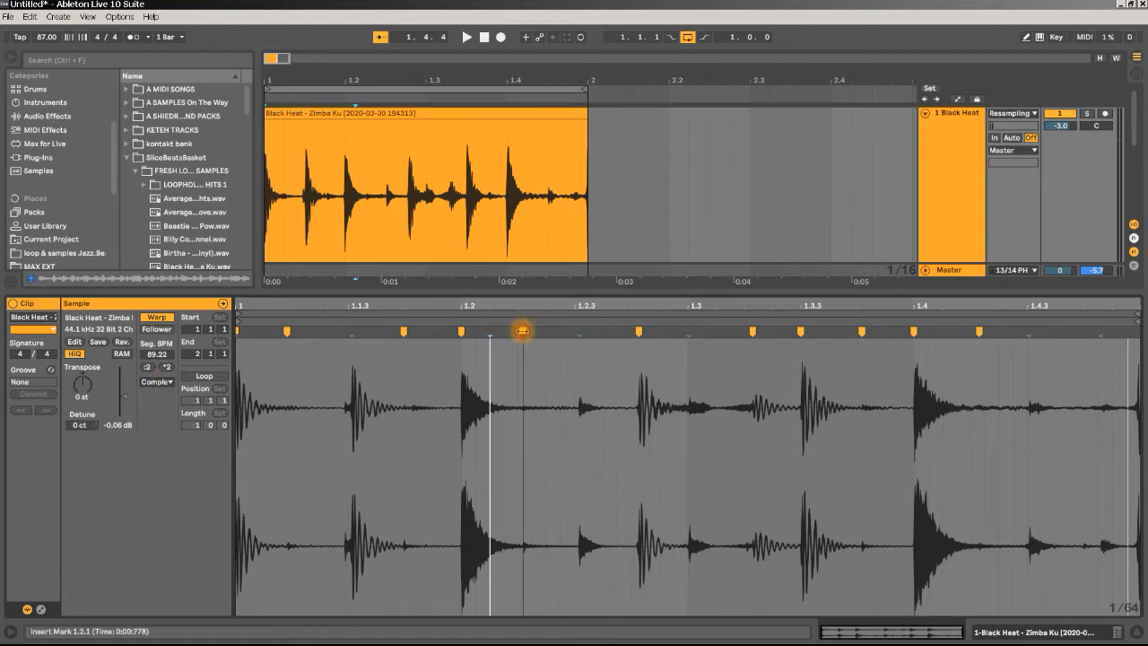
drag(522, 331, 572, 331)
drag(749, 332, 715, 333)
key(space)
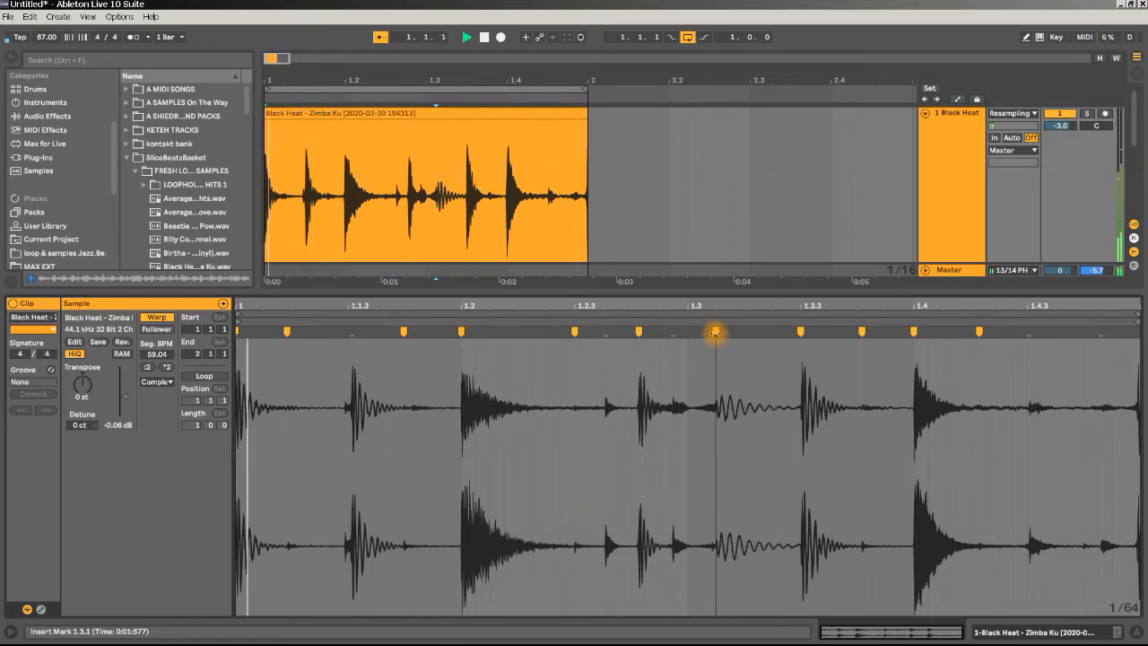
key(space)
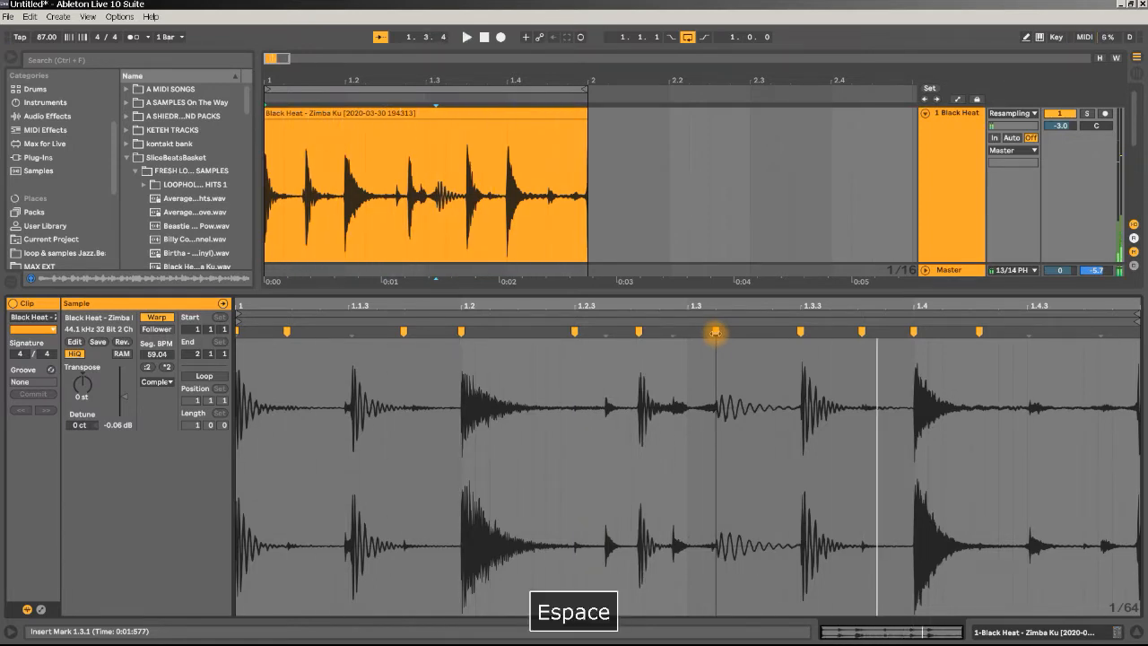
key(ctrl+z)
key(ctrl+z)
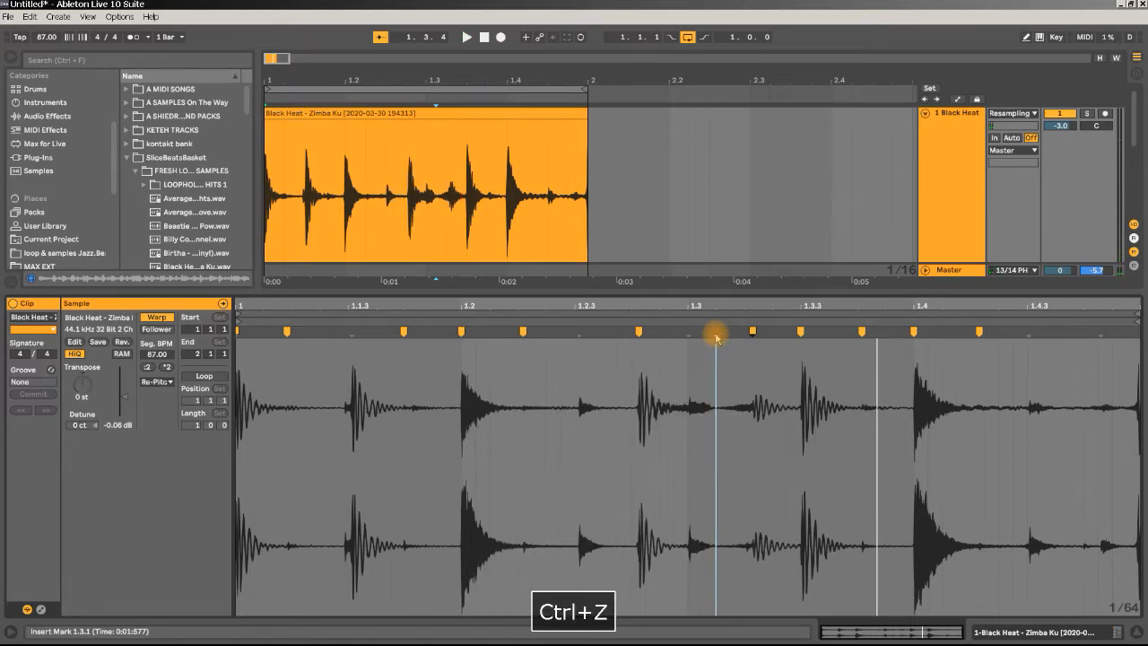
Raise the song tempo to 136 BPM while auditioning the loop in Re-Pitch mode.
key(space)
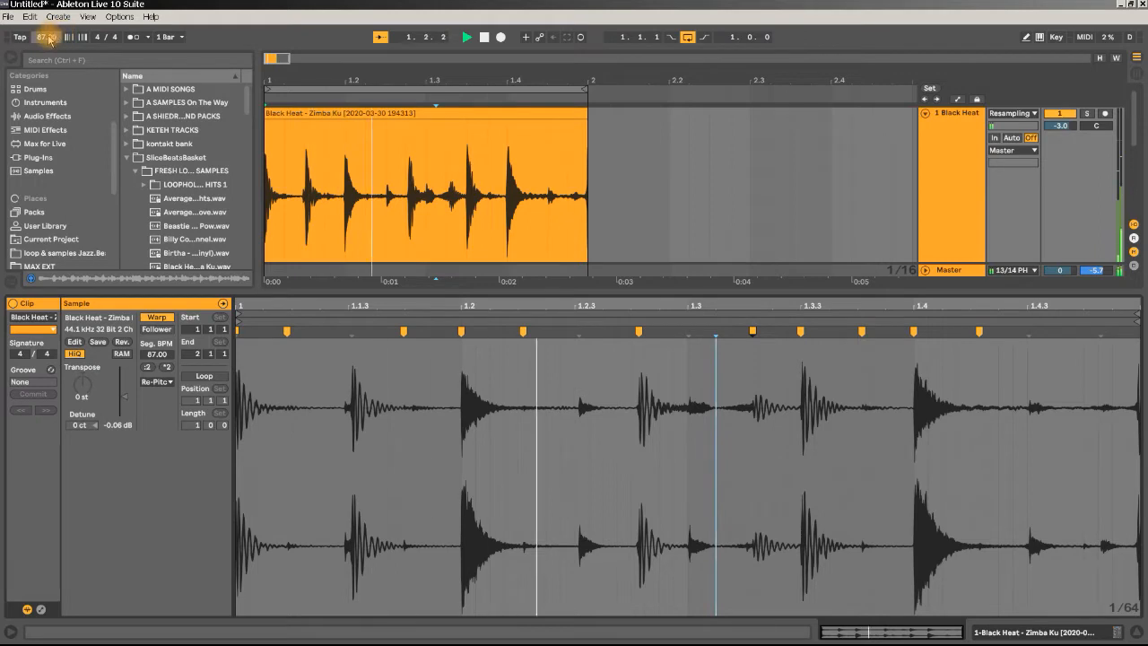
text(135)
key(Return)
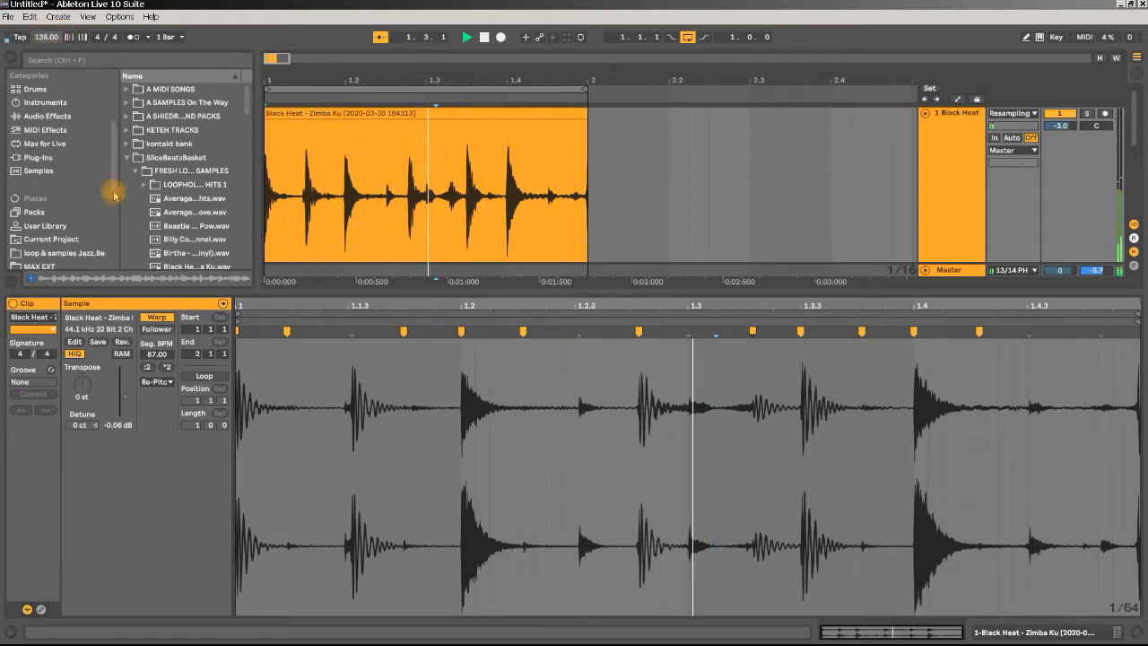
Audition the loop in Complex mode at the faster tempo, and set the clip's warp mode to Beats.
click(162, 384)
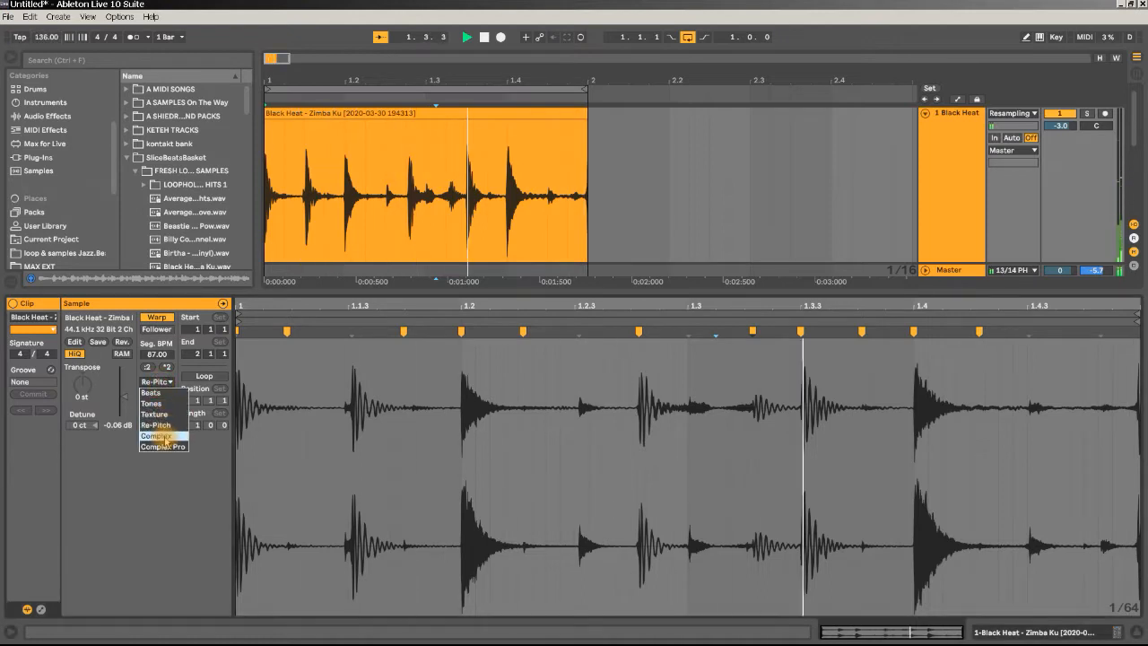
click(165, 437)
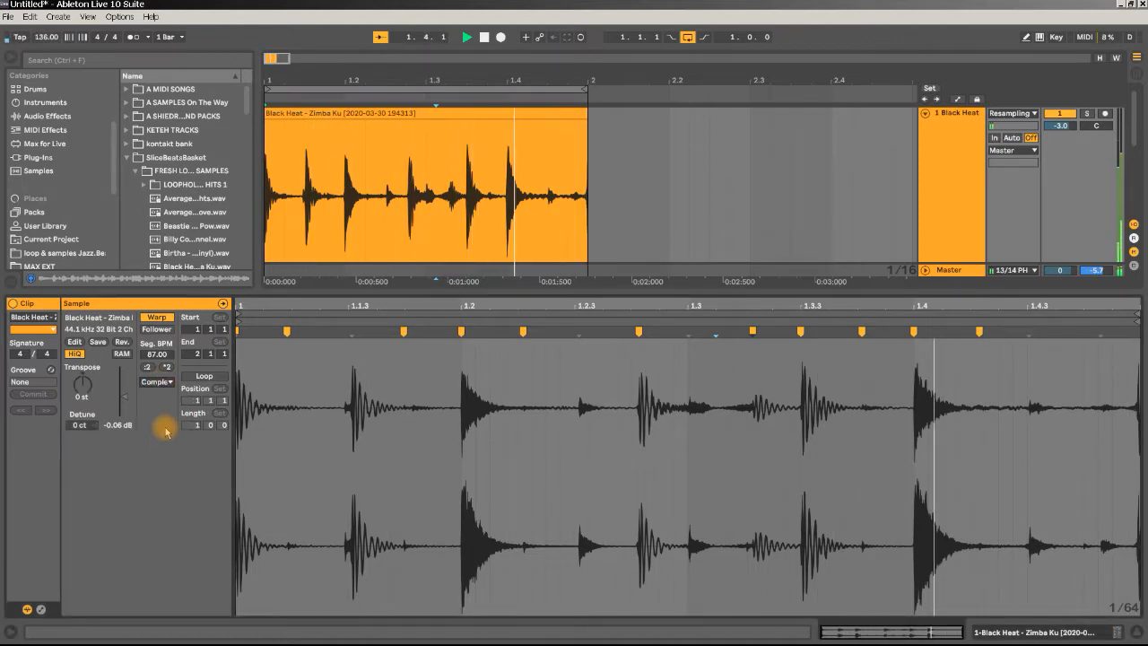
click(165, 383)
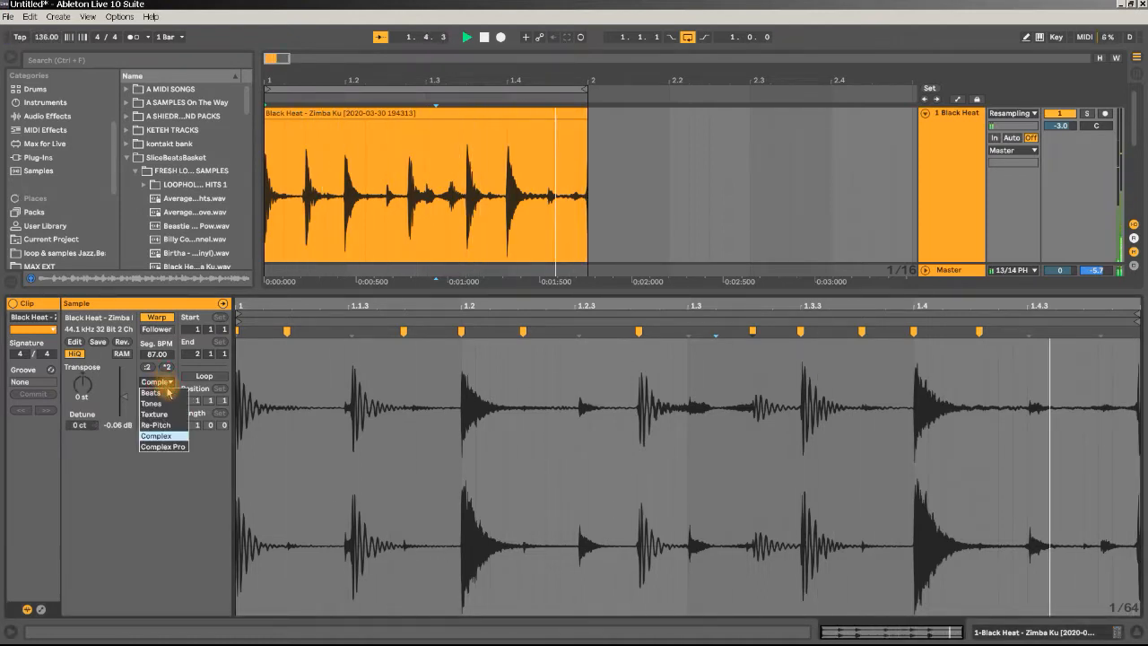
click(167, 393)
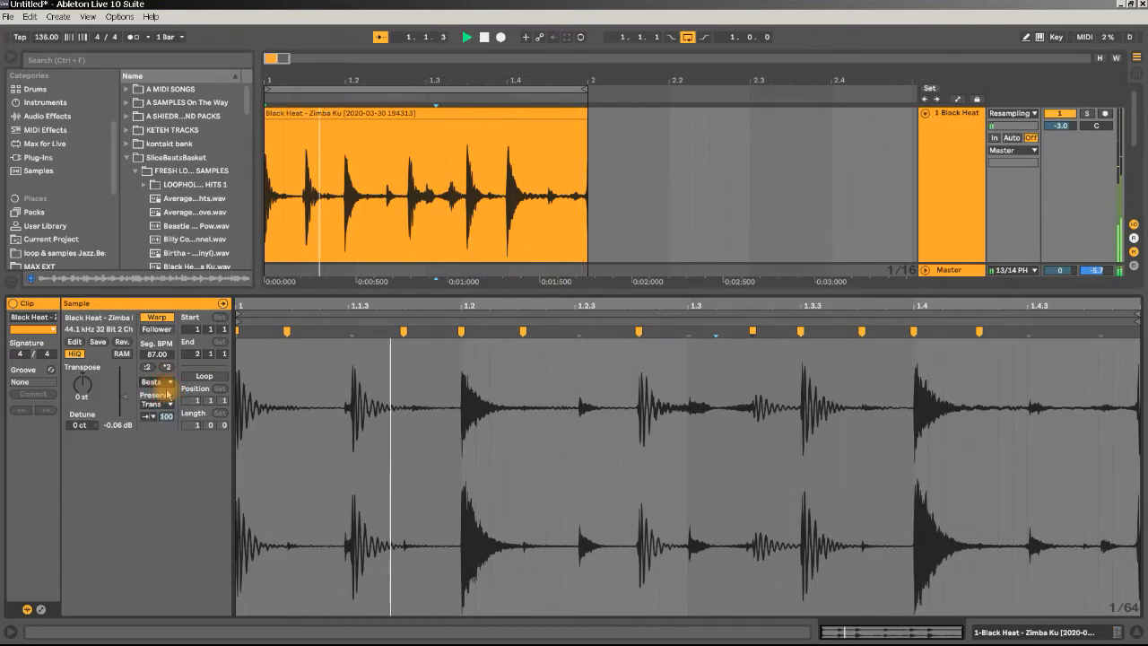
Stop playback, set the song tempo back to 87 BPM, and audition the loop in Beats mode.
key(space)
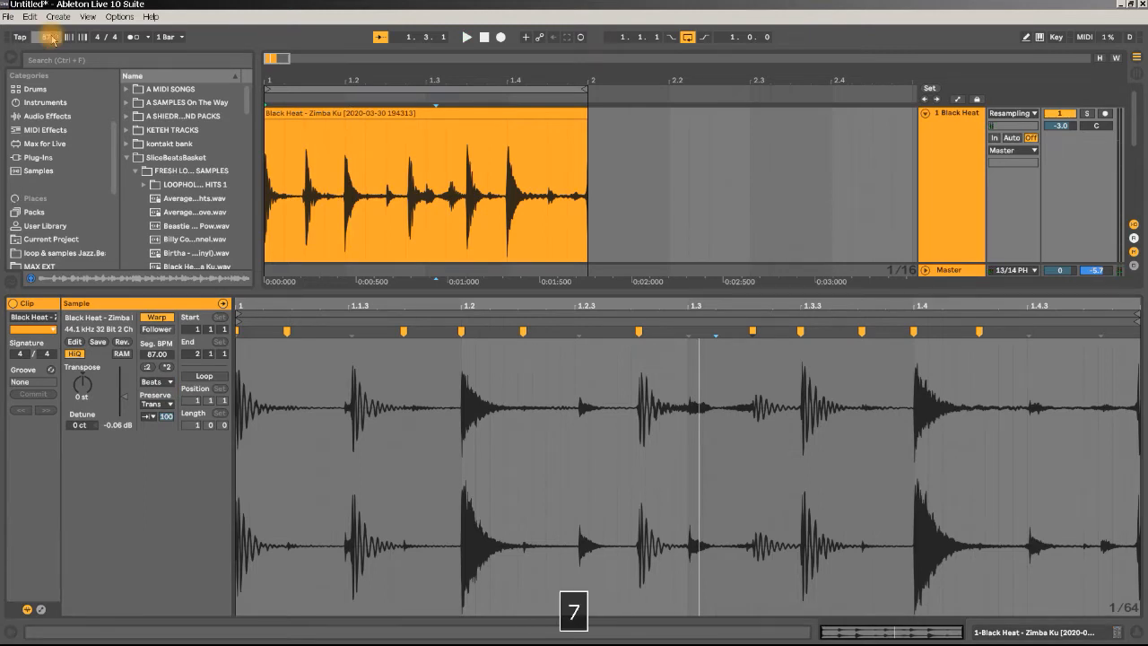
key(Return)
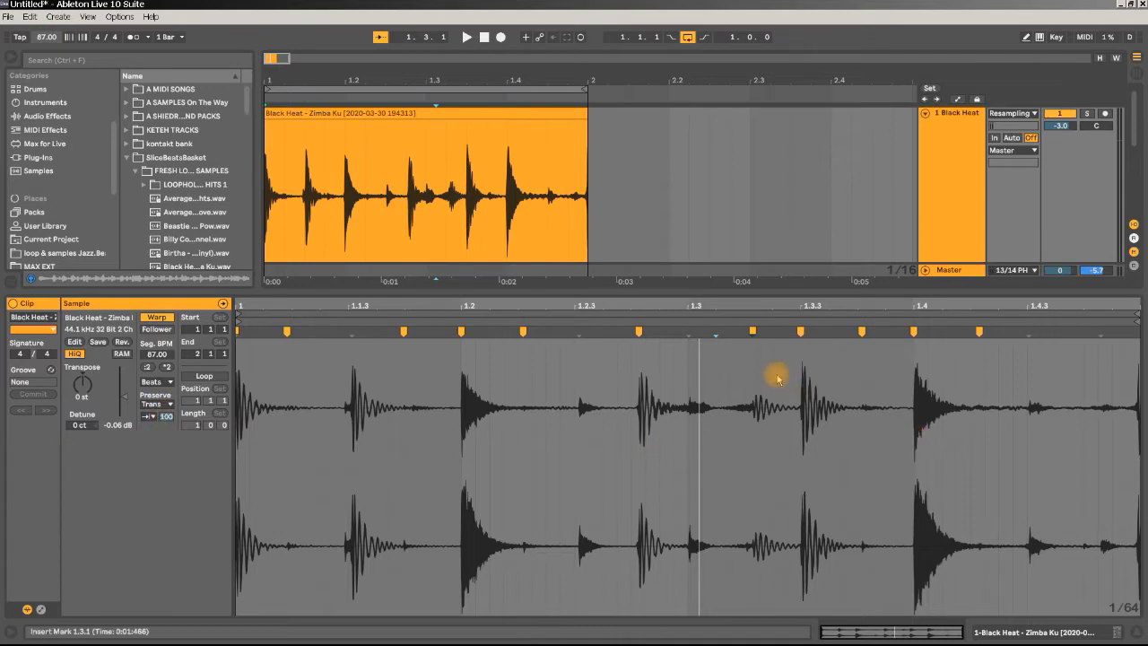
key(space)
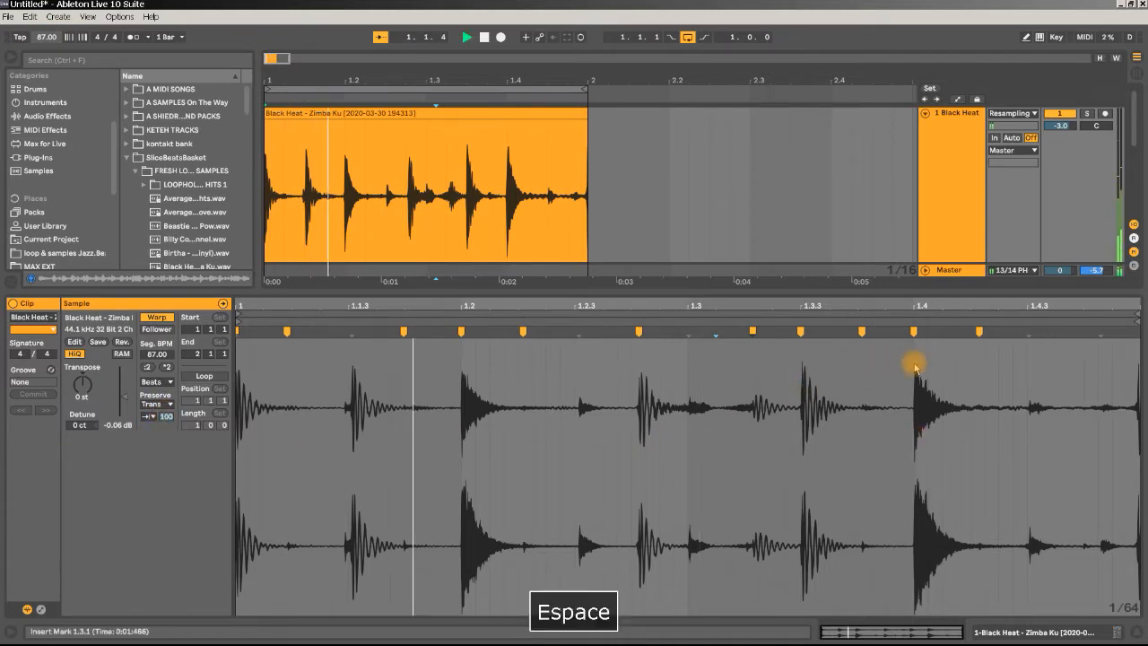
Stop playback, open the groove hot-swap browser for the clip with a wider browser, and expand the MPC folder under Swing and Groove.
key(space)
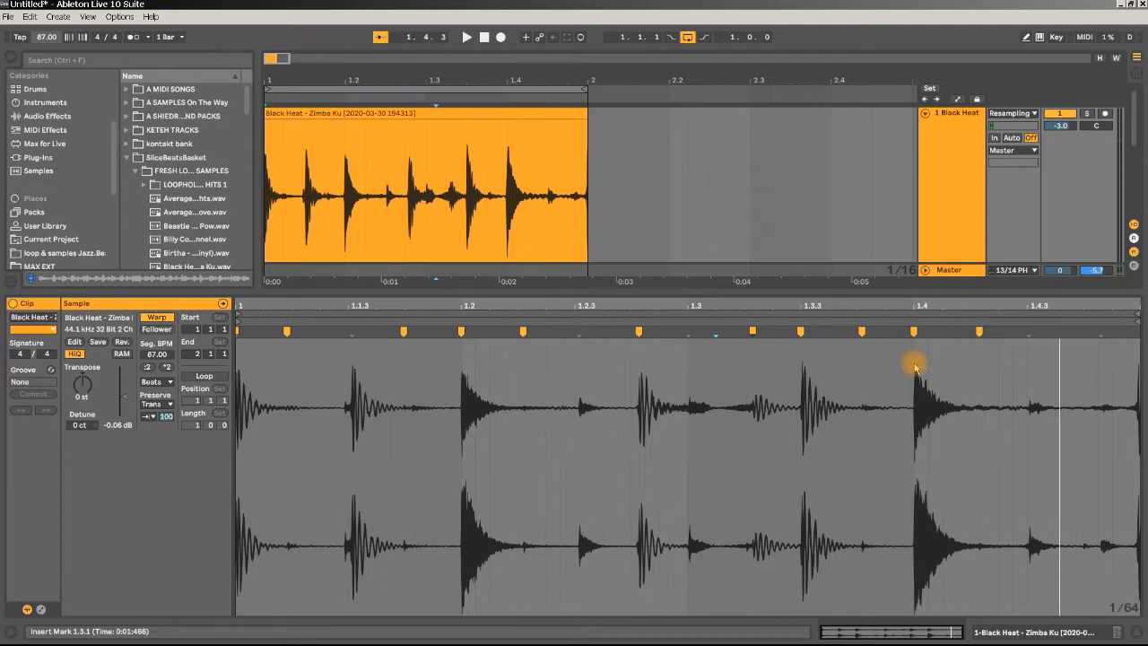
click(51, 371)
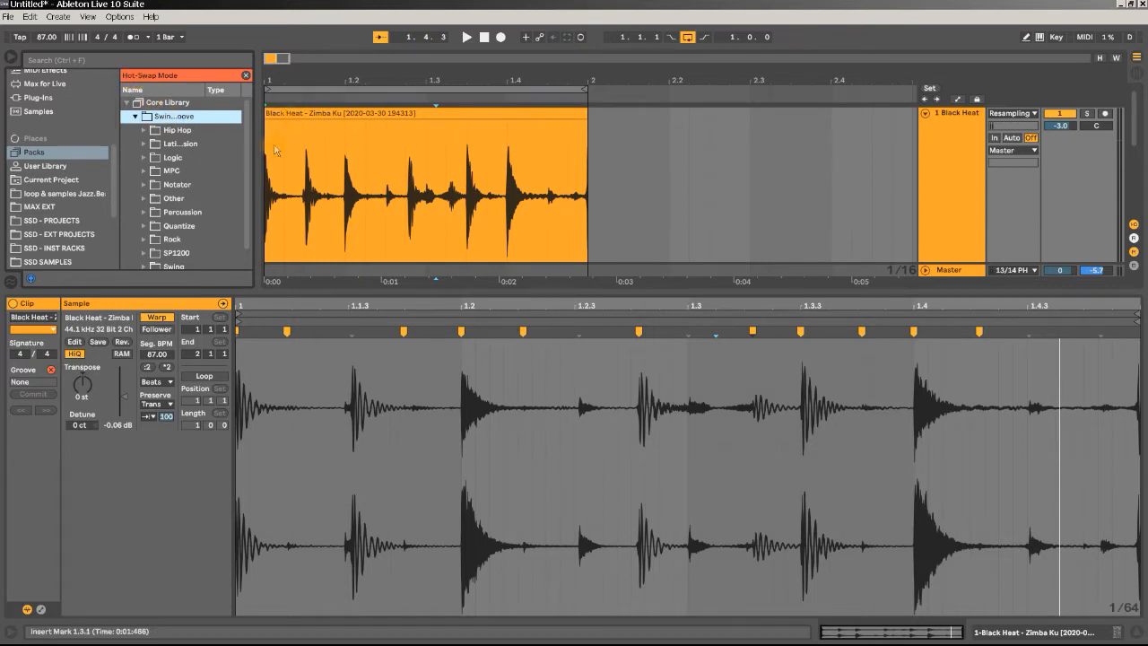
drag(255, 158, 359, 164)
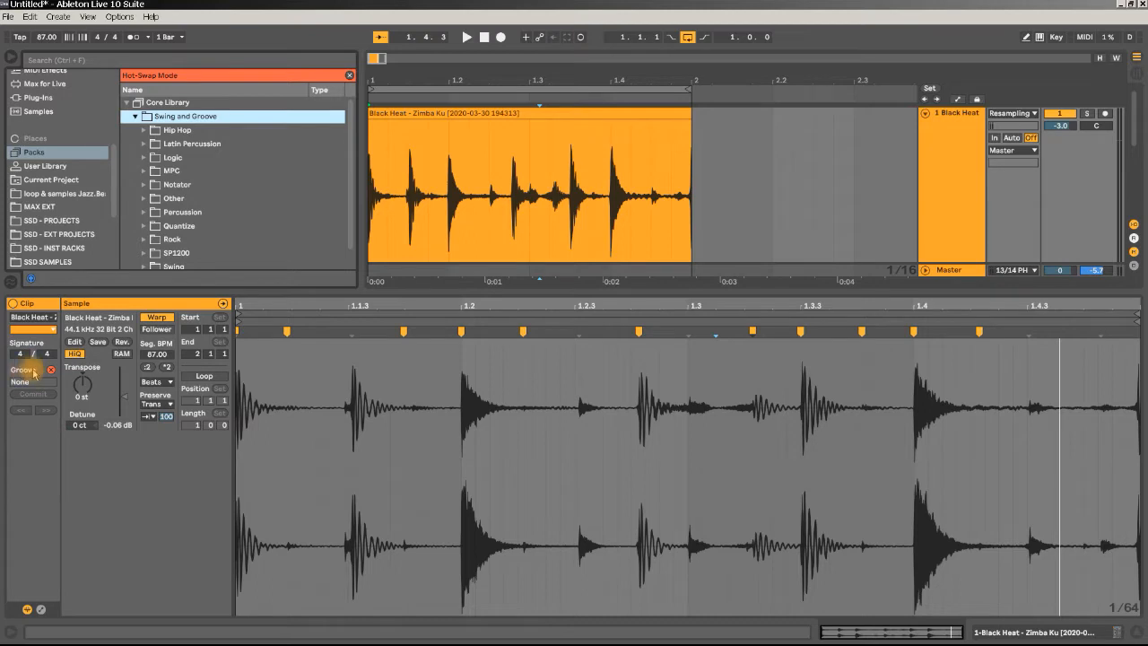
click(143, 158)
click(143, 158)
click(144, 170)
click(144, 170)
click(144, 171)
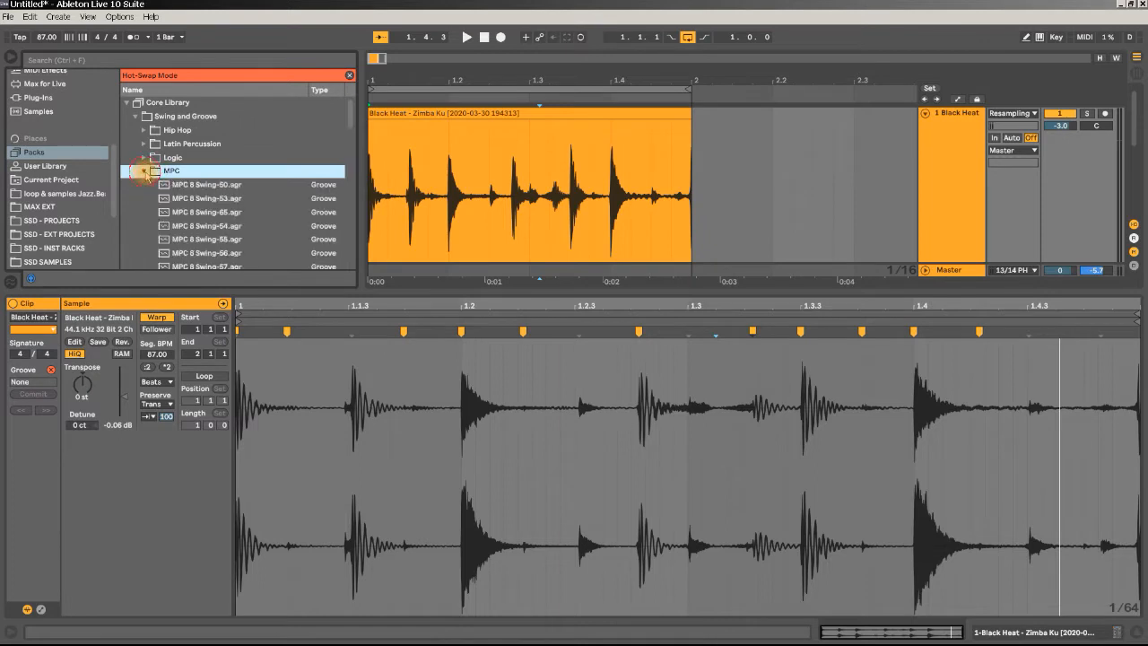
Show and enlarge the Groove Pool, try adding several MPC 8 Swing grooves at once, and leave Hot-Swap Mode.
click(11, 283)
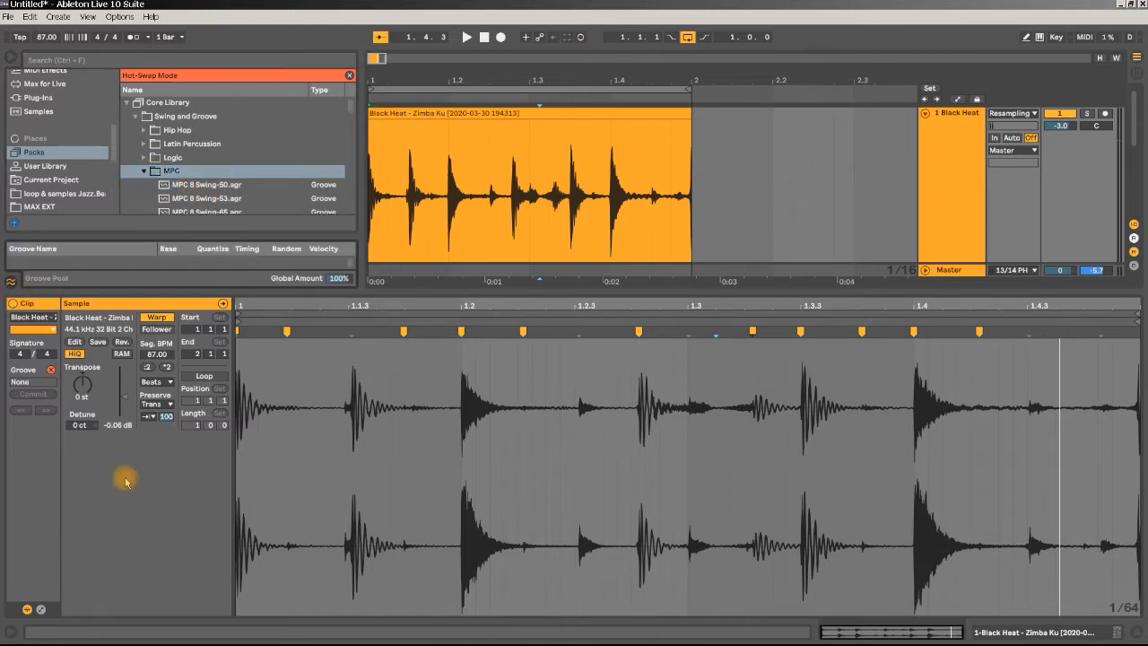
drag(181, 292, 182, 266)
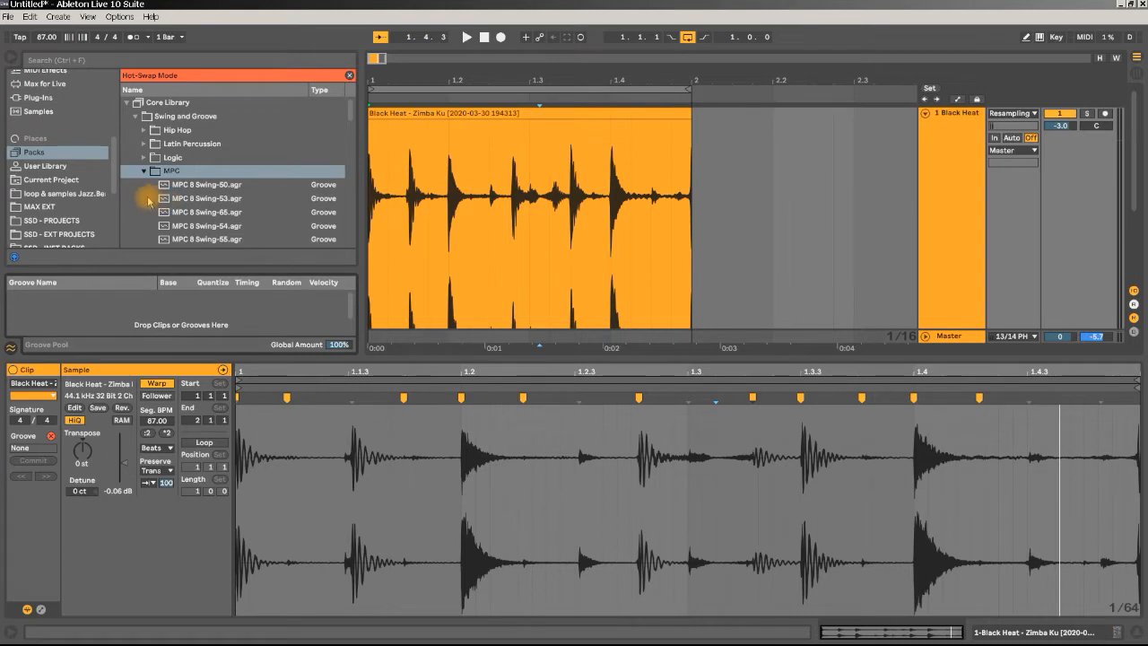
drag(149, 200, 149, 239)
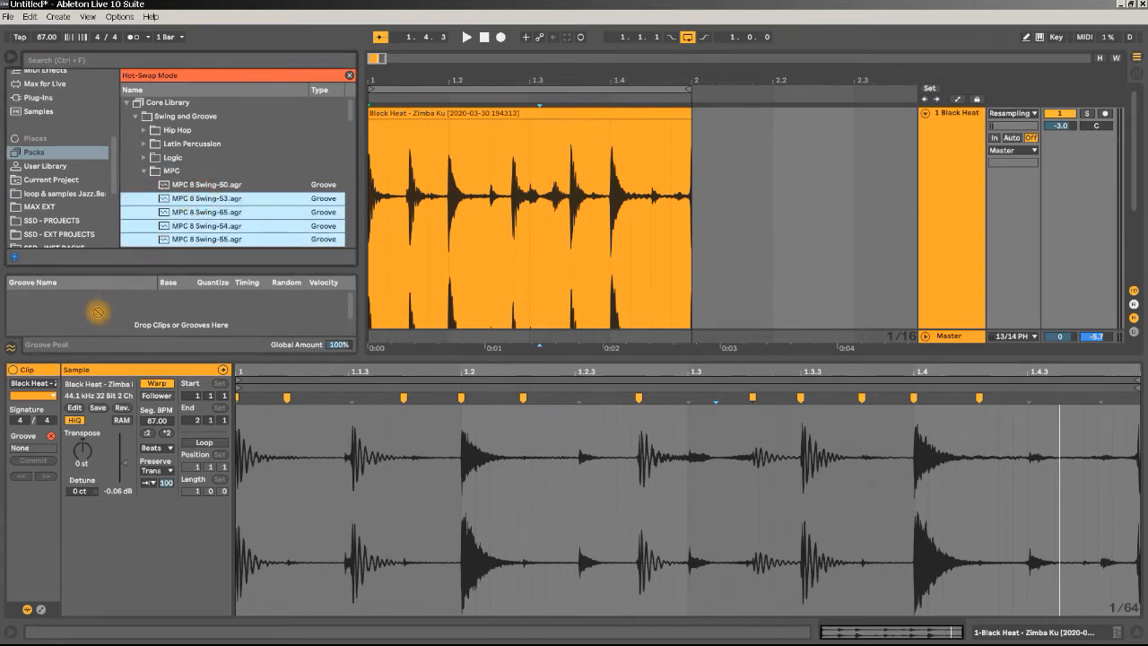
click(201, 213)
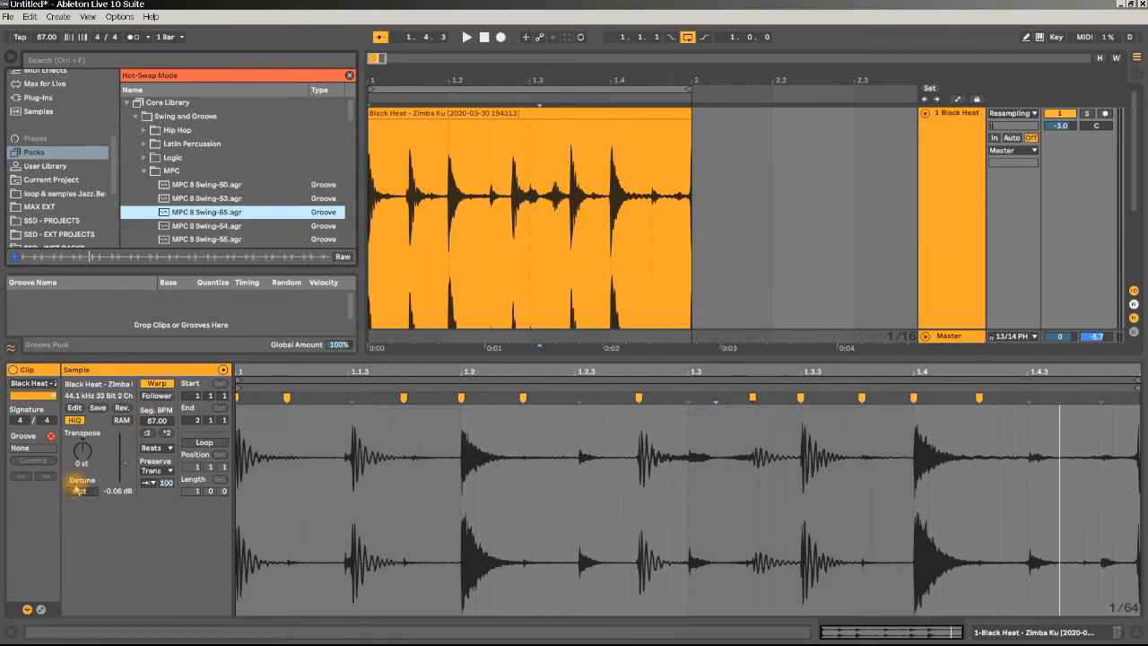
click(51, 437)
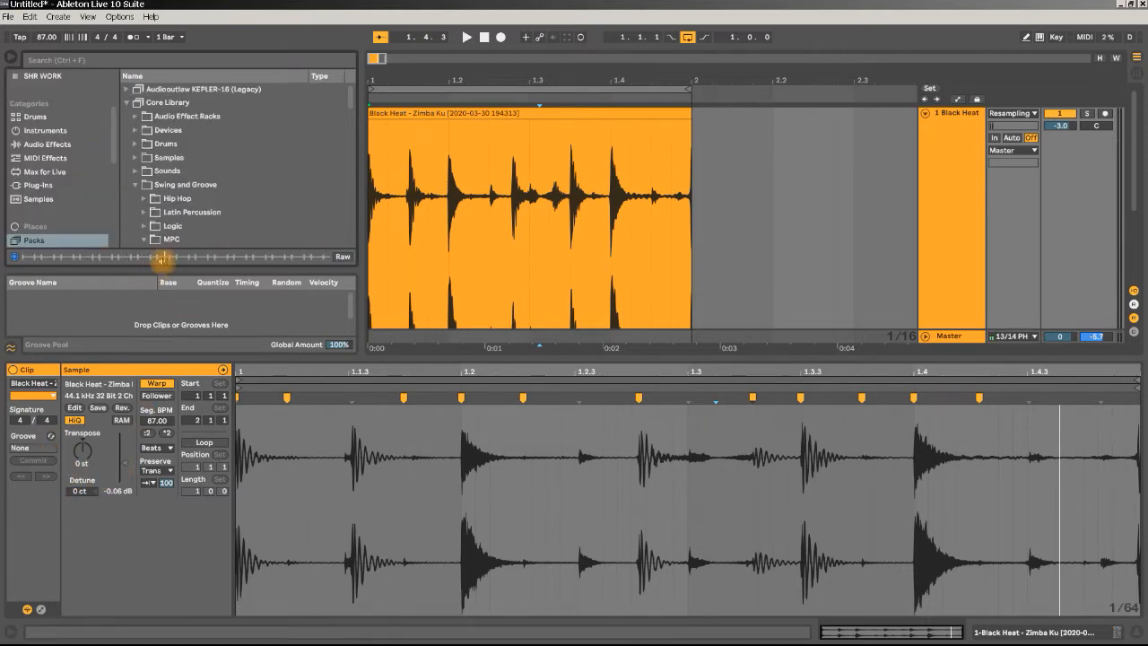
Add the MPC 8 Swing-50, Swing-54 and Swing-58 grooves to the Groove Pool.
scroll(194, 186, down, 1)
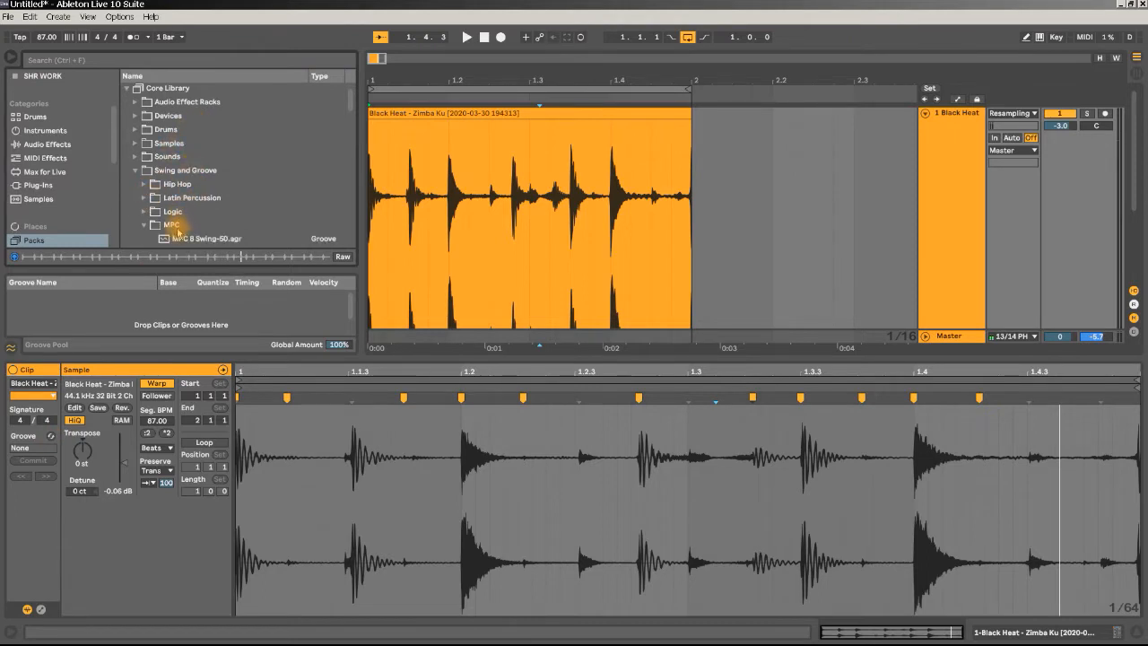
drag(184, 239, 144, 296)
scroll(215, 201, down, 1)
scroll(215, 201, down, 3)
drag(208, 222, 118, 323)
scroll(224, 206, down, 5)
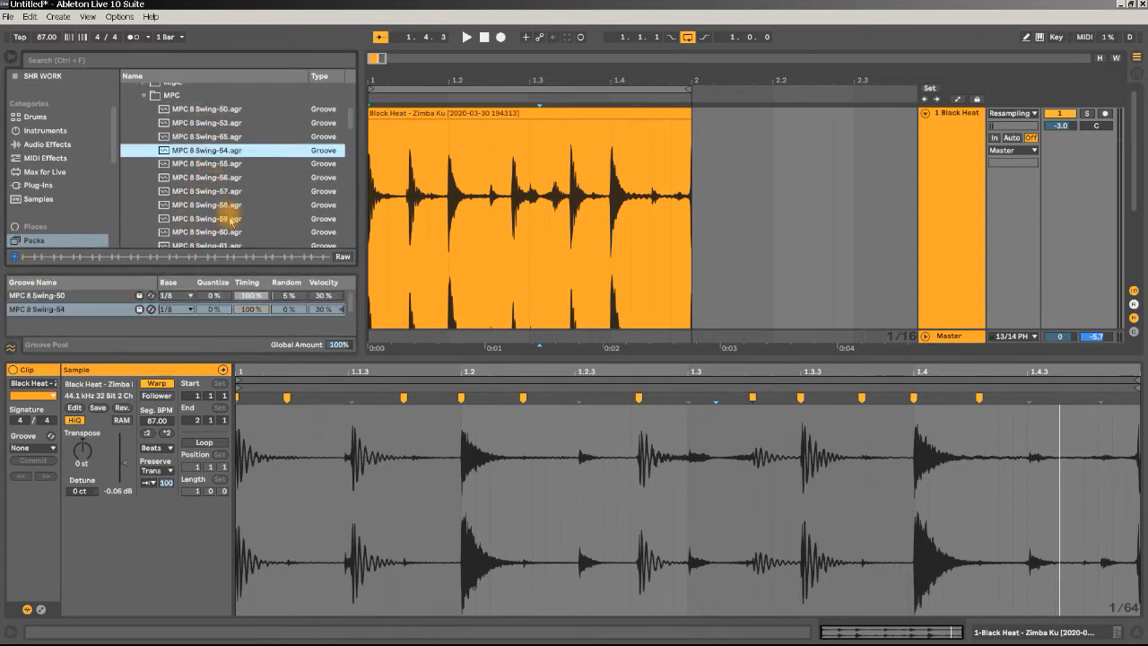
drag(231, 209, 135, 324)
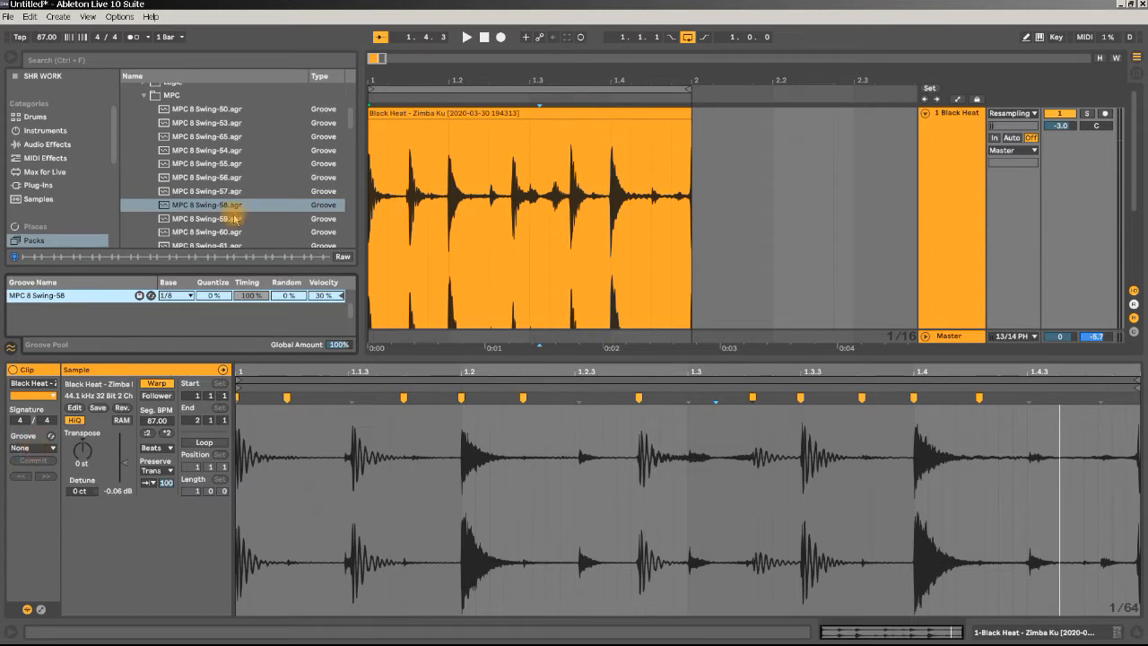
Add the MPC 8 Swing-60 and Swing-64 grooves to the Groove Pool.
scroll(234, 224, down, 4)
click(279, 177)
shift+click(225, 229)
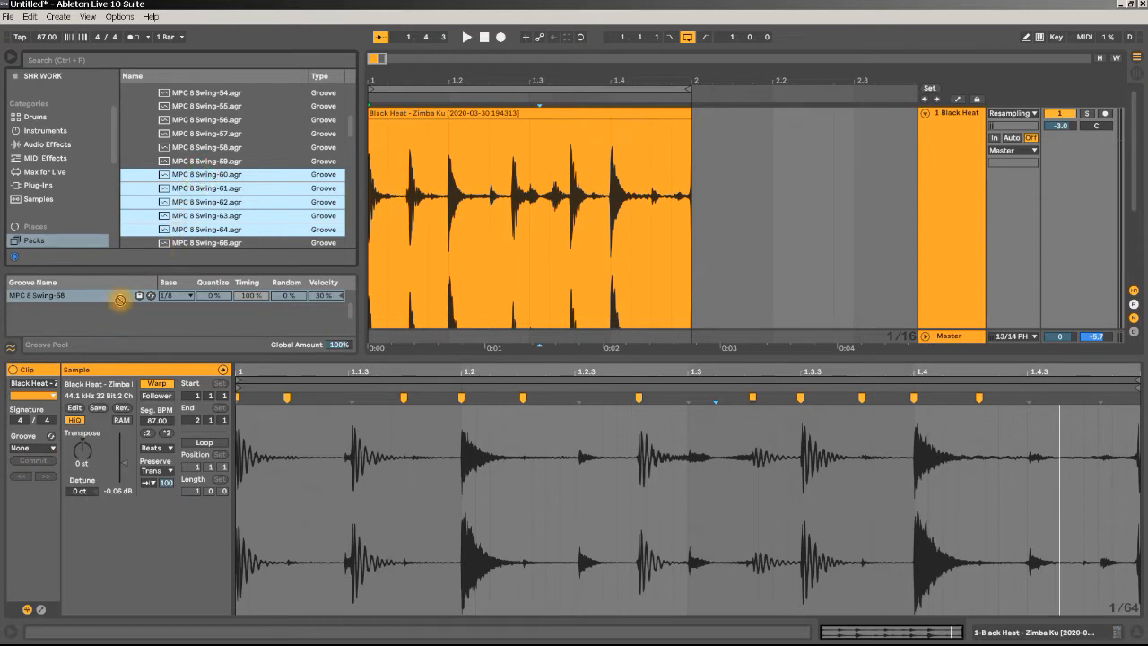
click(216, 176)
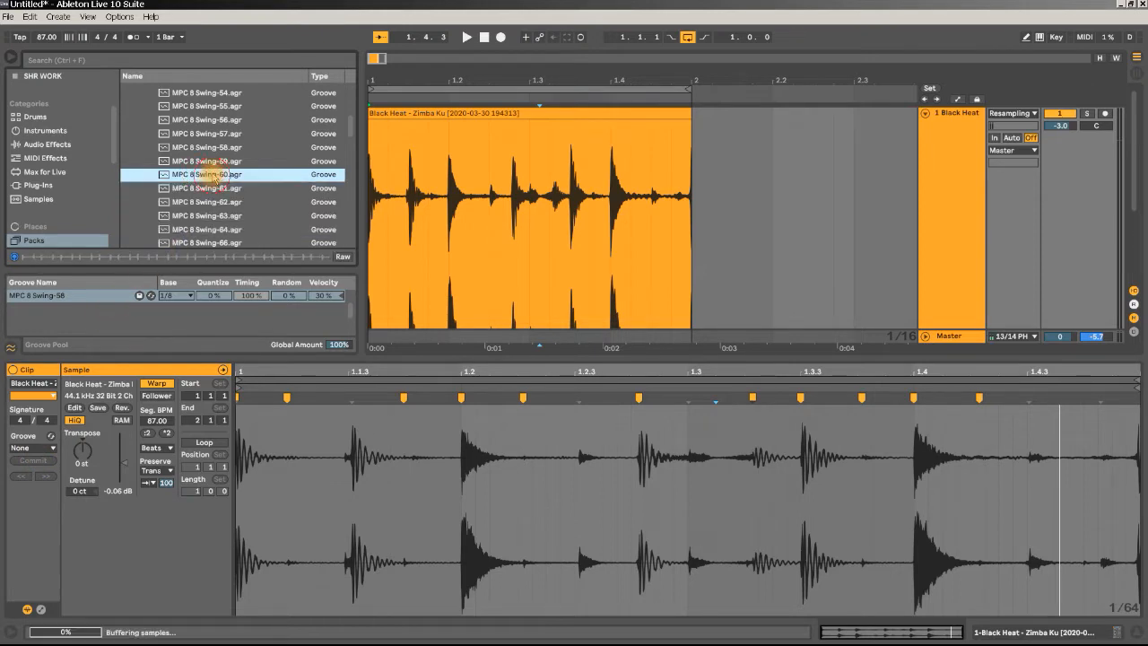
drag(215, 176, 126, 319)
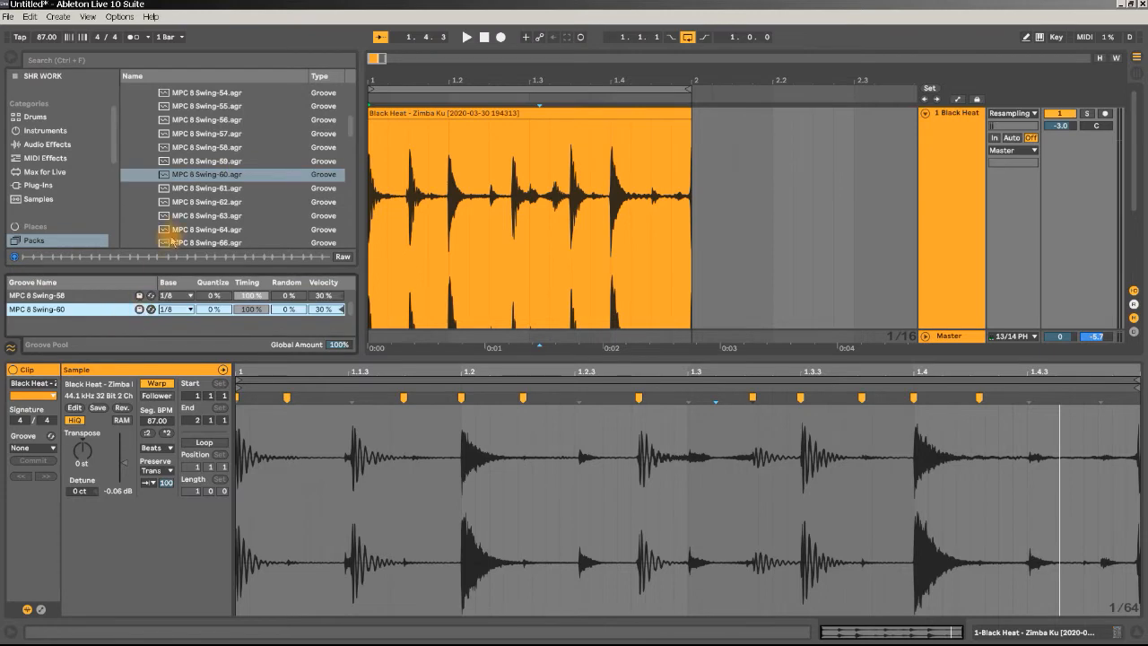
drag(196, 230, 109, 327)
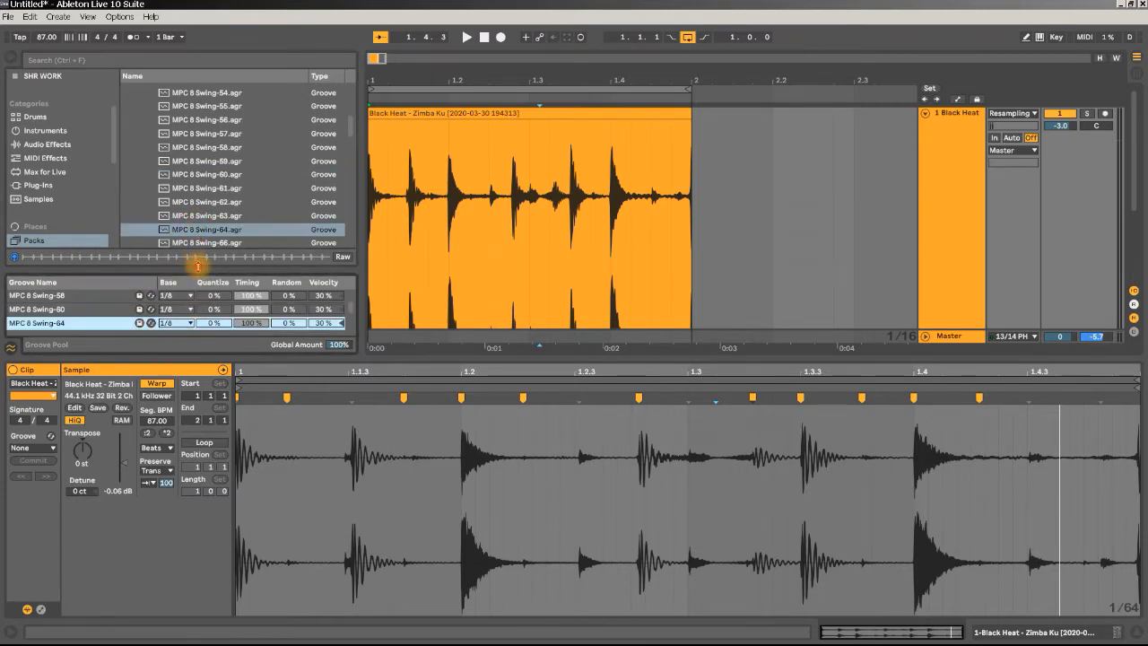
Enlarge the Groove Pool and audition Swing-64, 60, 58 and 54 on the playing clip, settling on MPC 8 Swing-60.
drag(198, 266, 197, 187)
key(space)
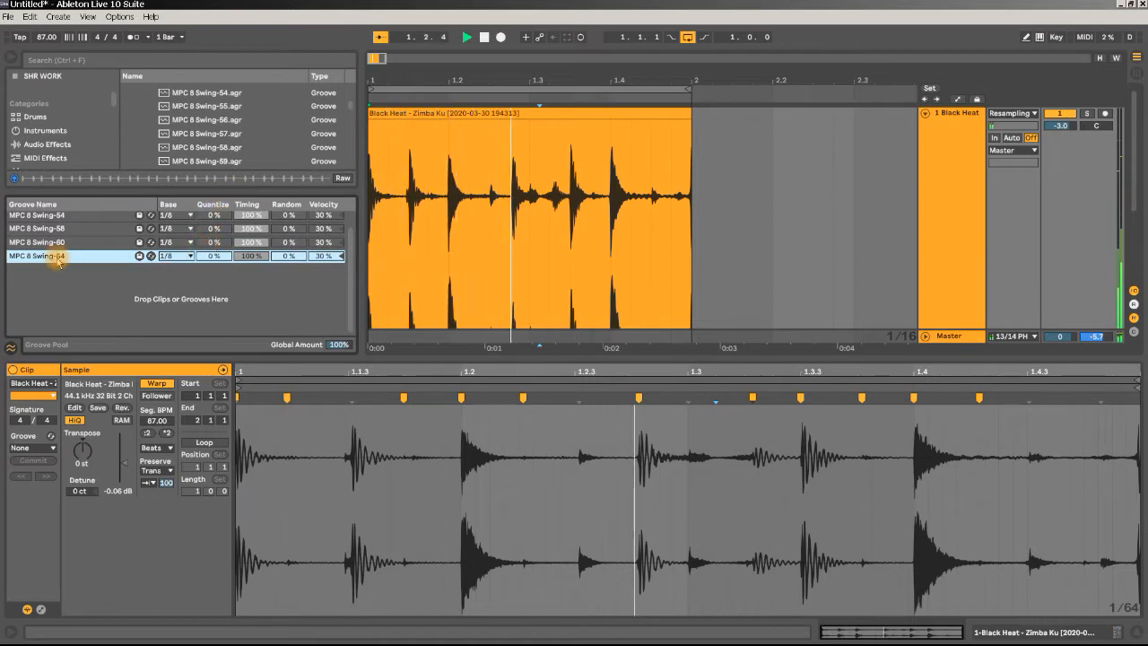
drag(20, 376, 28, 454)
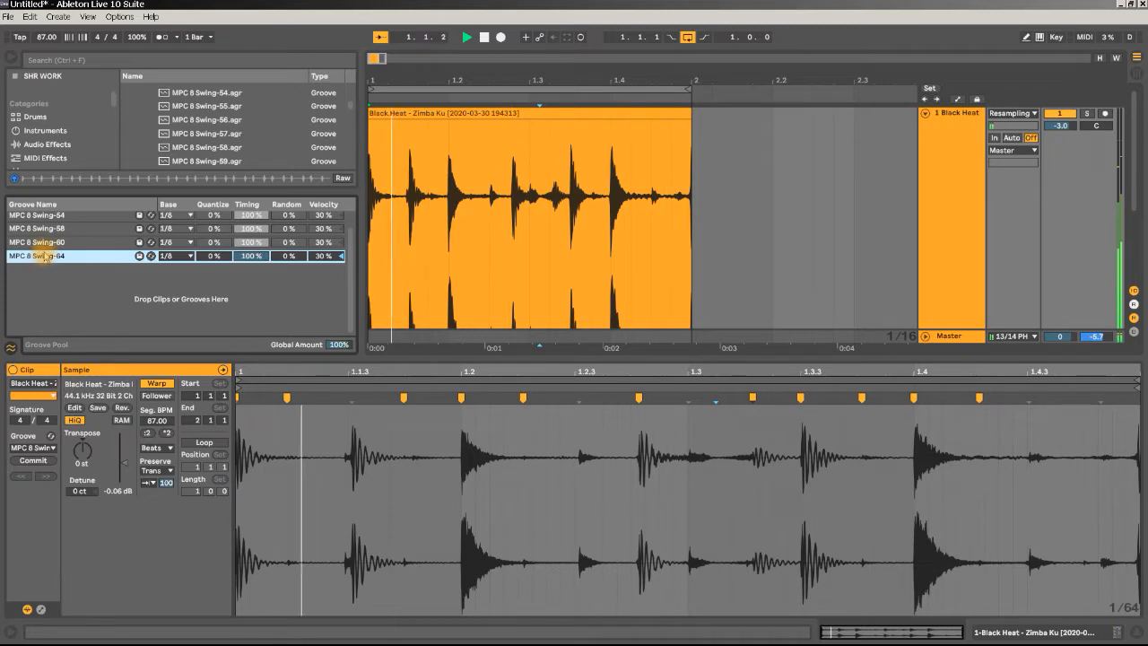
drag(41, 242, 32, 453)
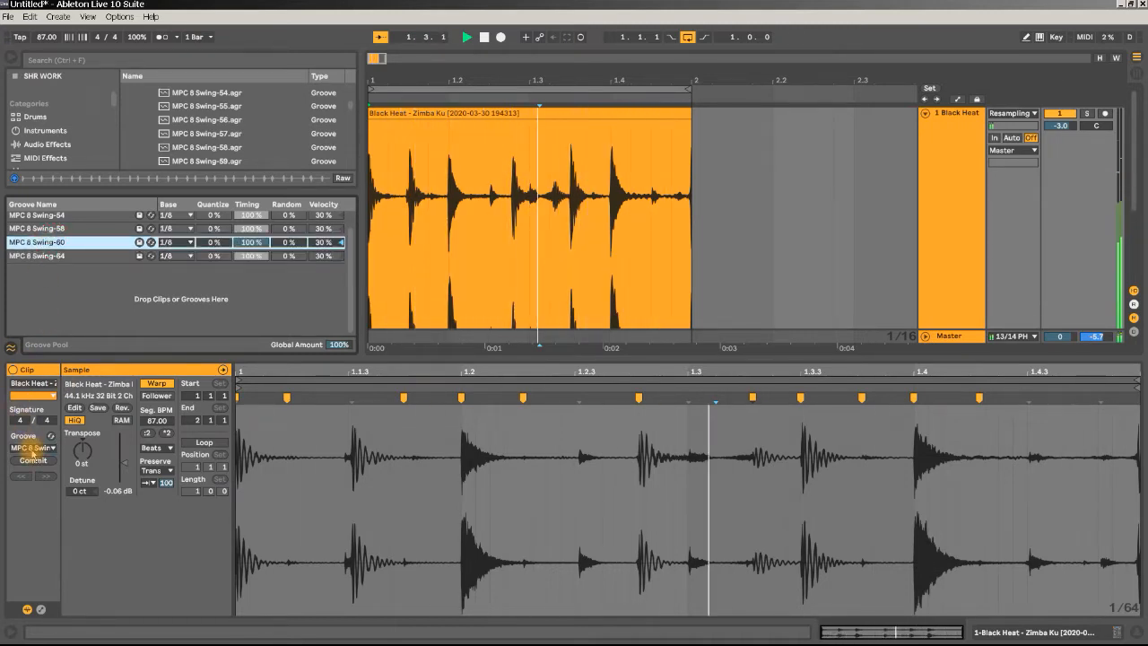
drag(59, 230, 34, 461)
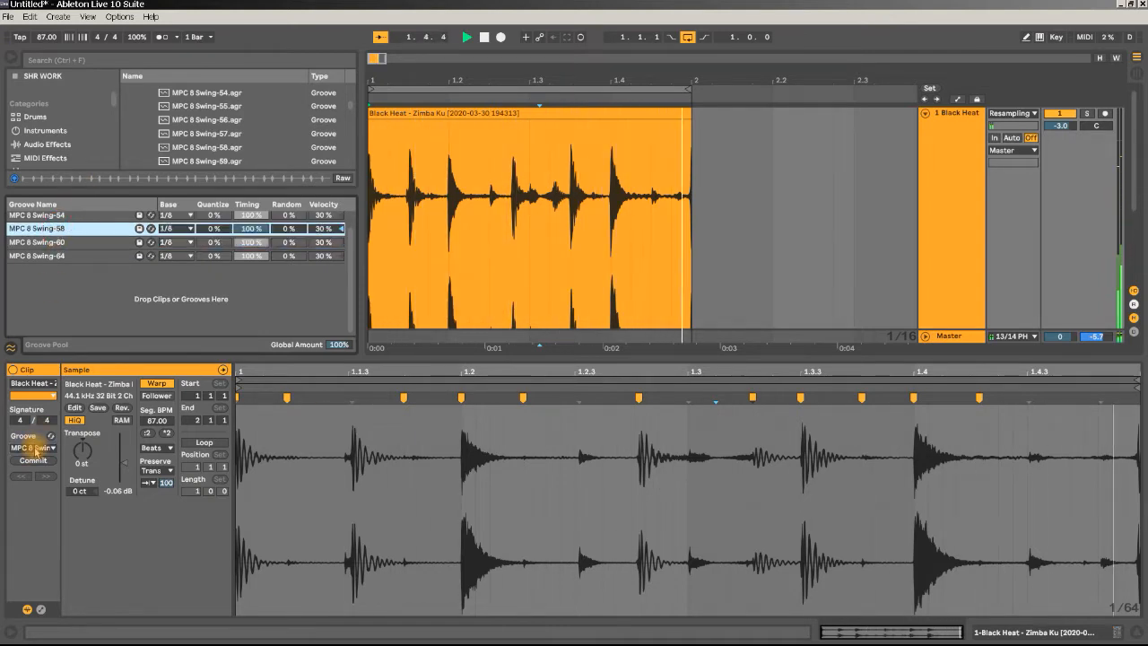
drag(54, 218, 34, 450)
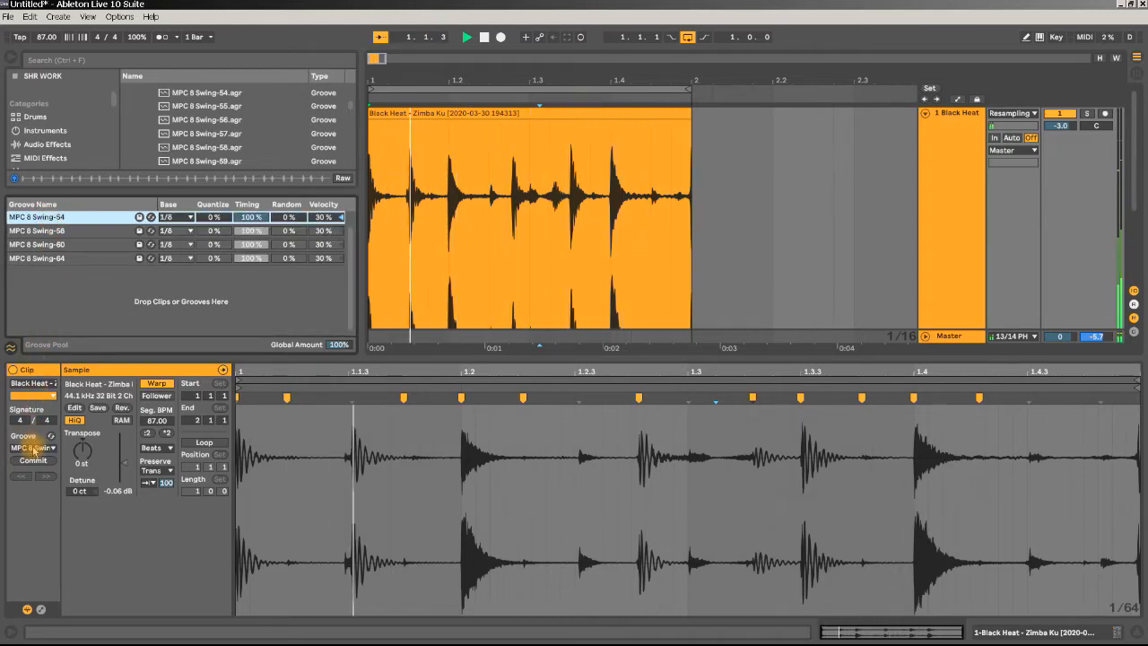
drag(63, 246, 46, 450)
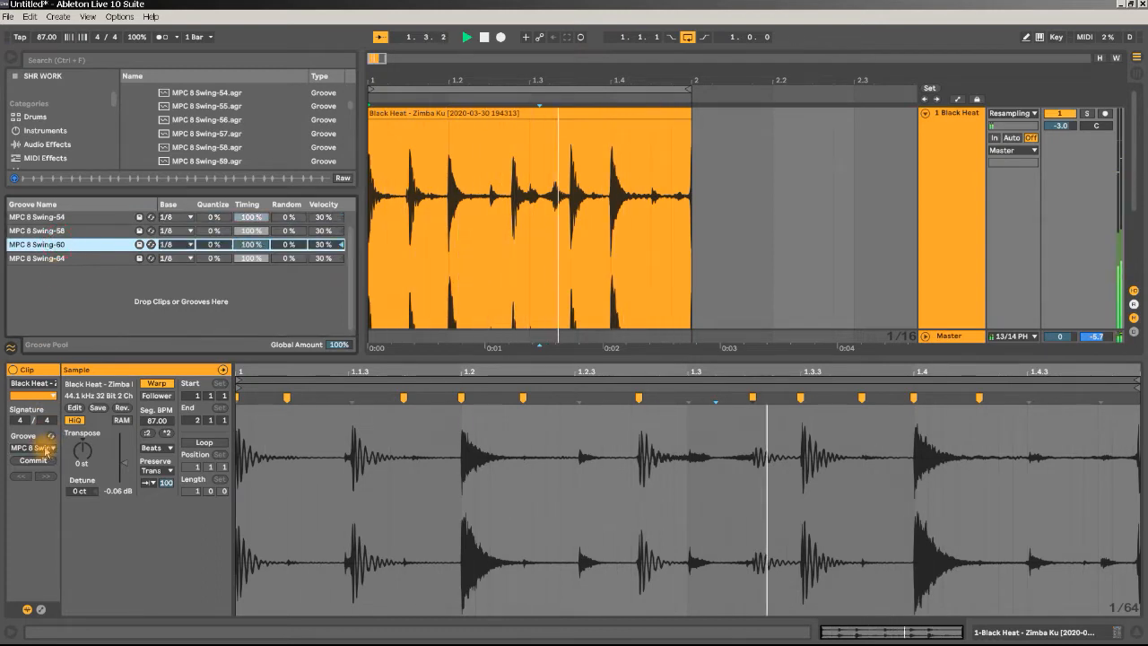
Set the MPC 8 Swing-60 groove to base 1/16, timing 14%, random 69% and velocity 17% while the loop plays.
click(187, 244)
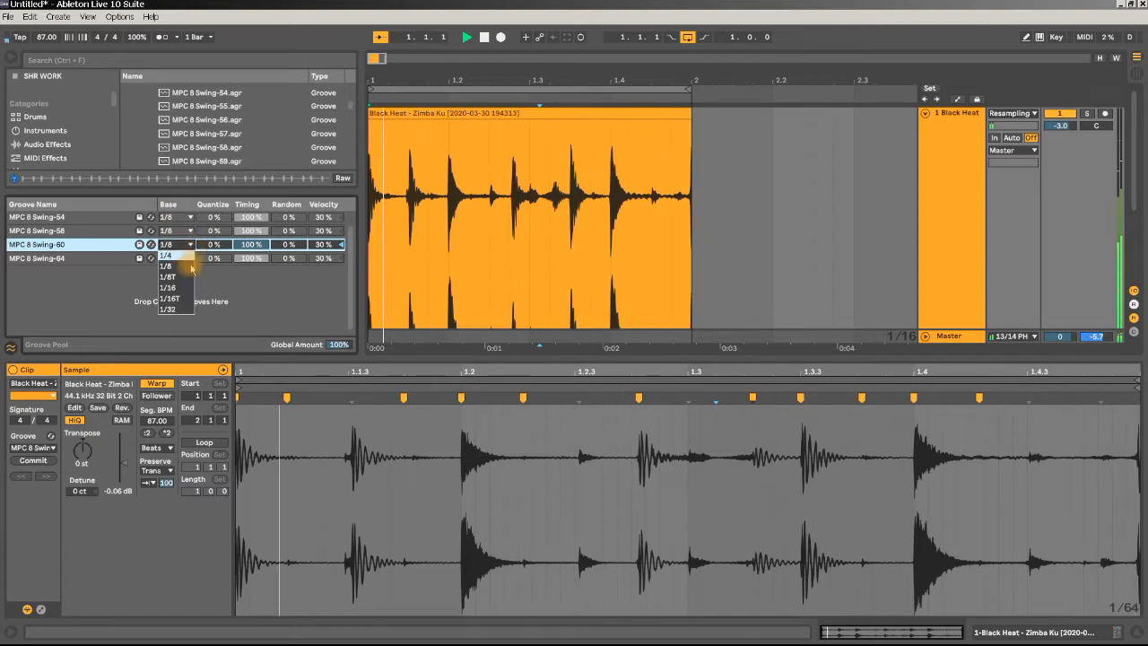
click(168, 287)
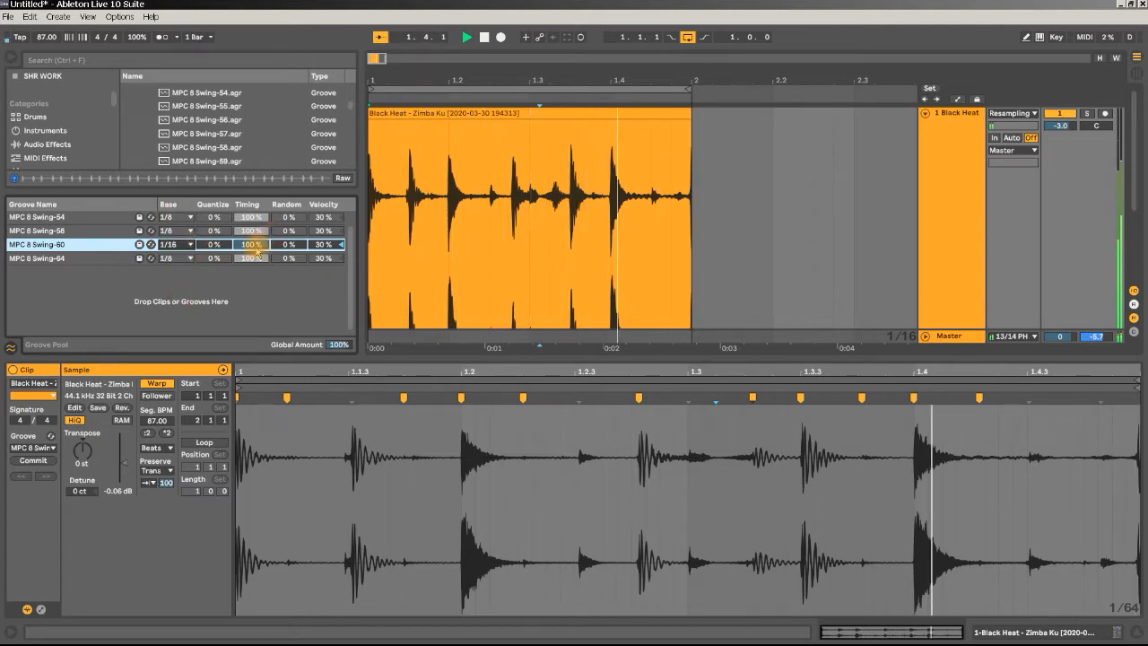
drag(257, 251, 258, 328)
drag(330, 242, 330, 281)
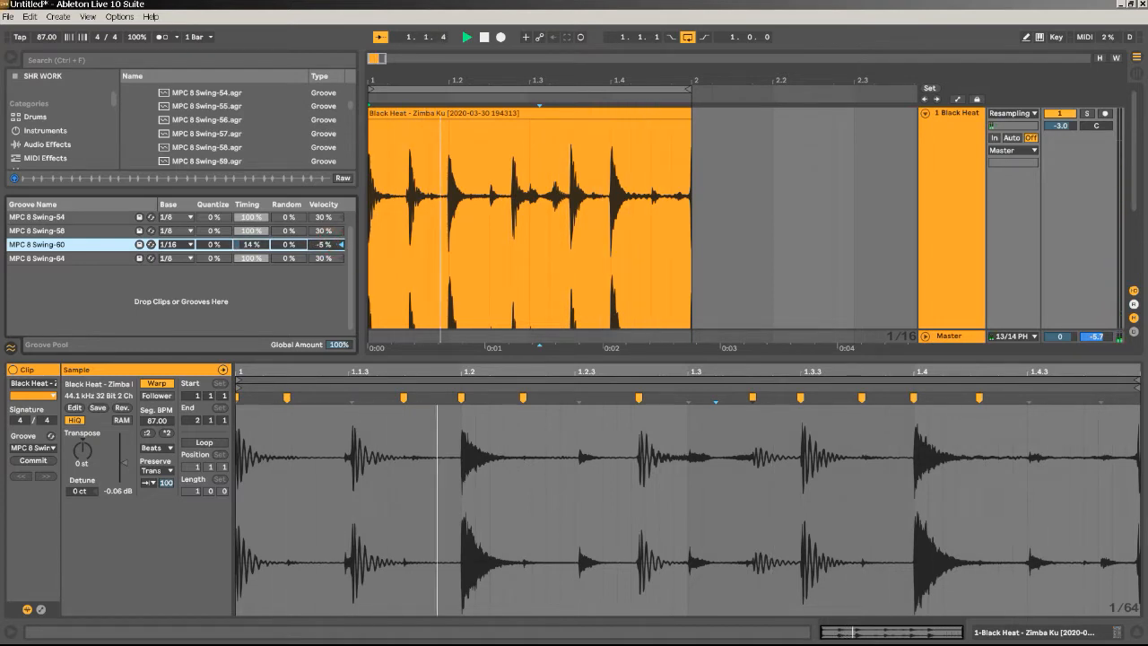
drag(325, 244, 299, 185)
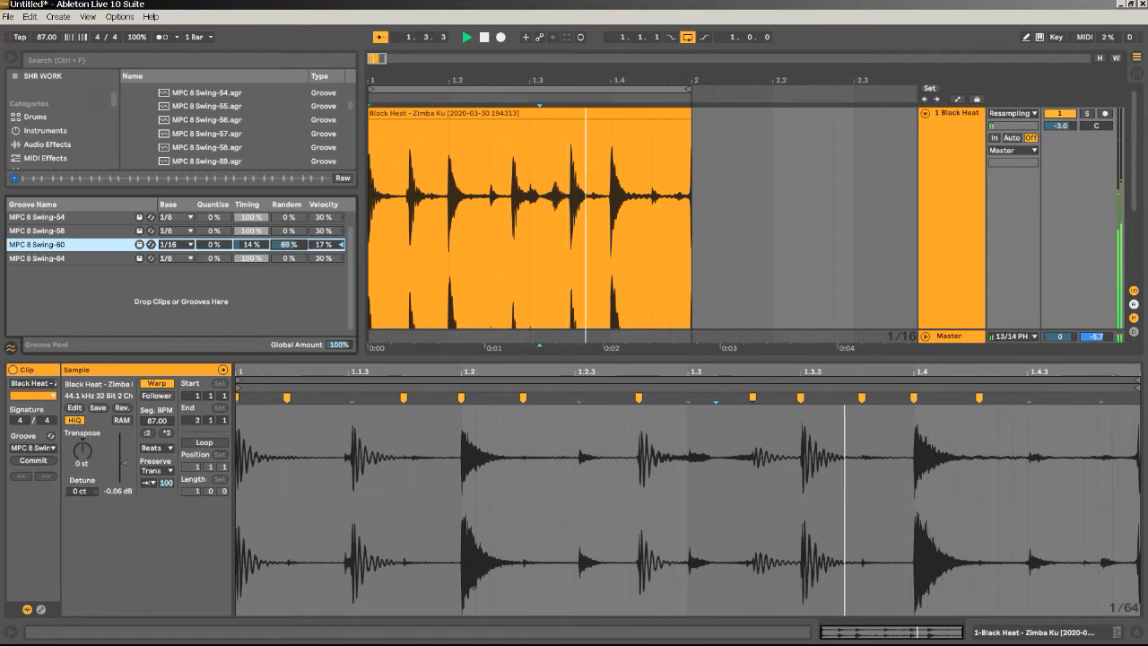
Set the Swing-60 groove's base back to 1/8 and its timing to 100%, and stop playback.
click(177, 244)
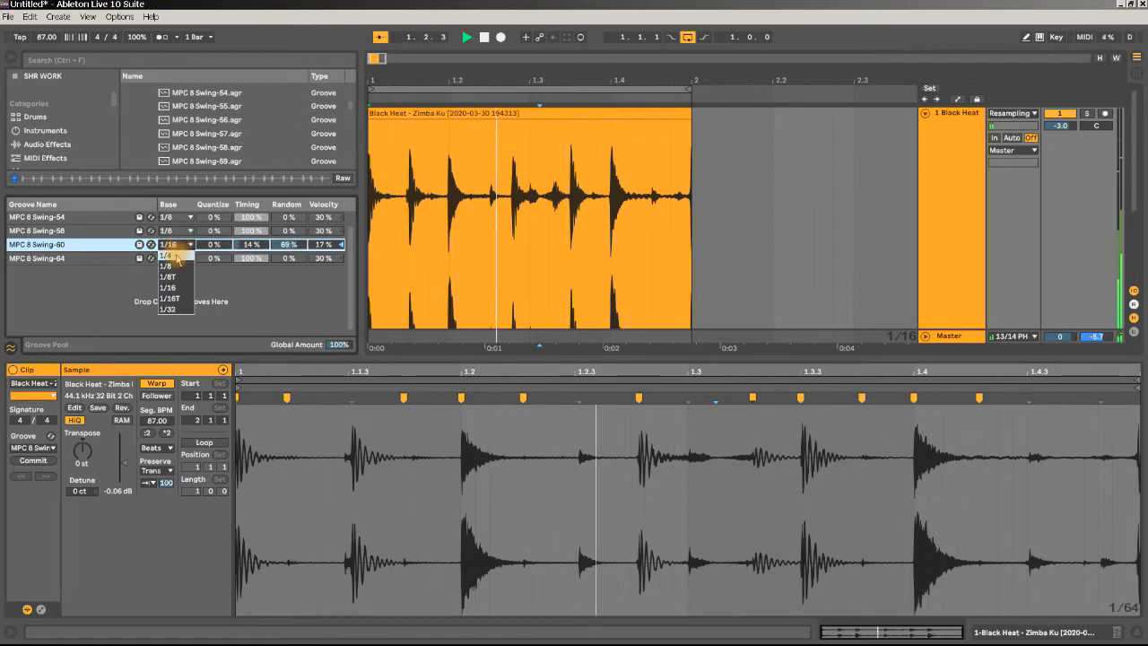
click(168, 266)
drag(256, 248, 256, 175)
key(space)
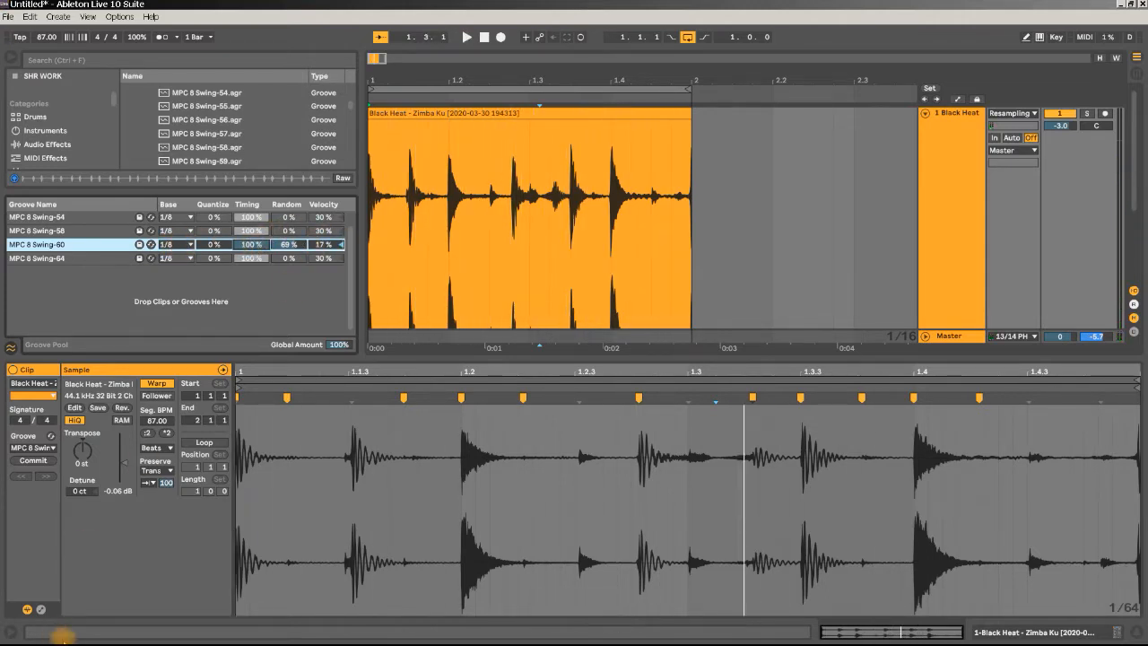
Set the Swing-60 groove's velocity to 0%, and audition the loop while viewing the clip's available grooves.
click(11, 634)
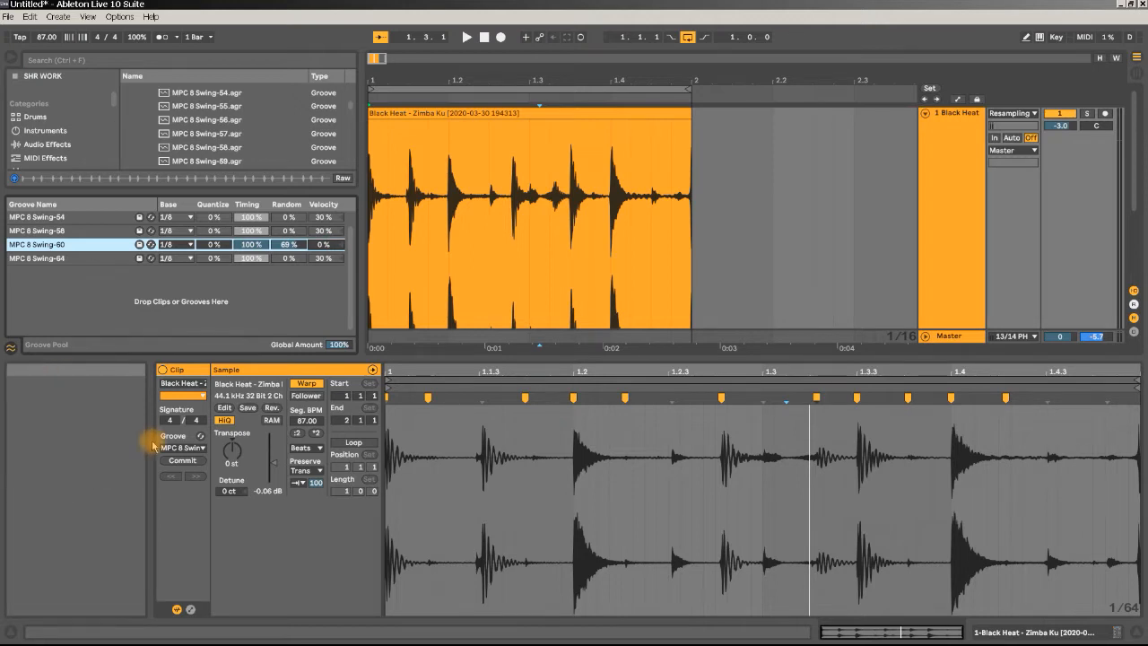
key(space)
click(10, 632)
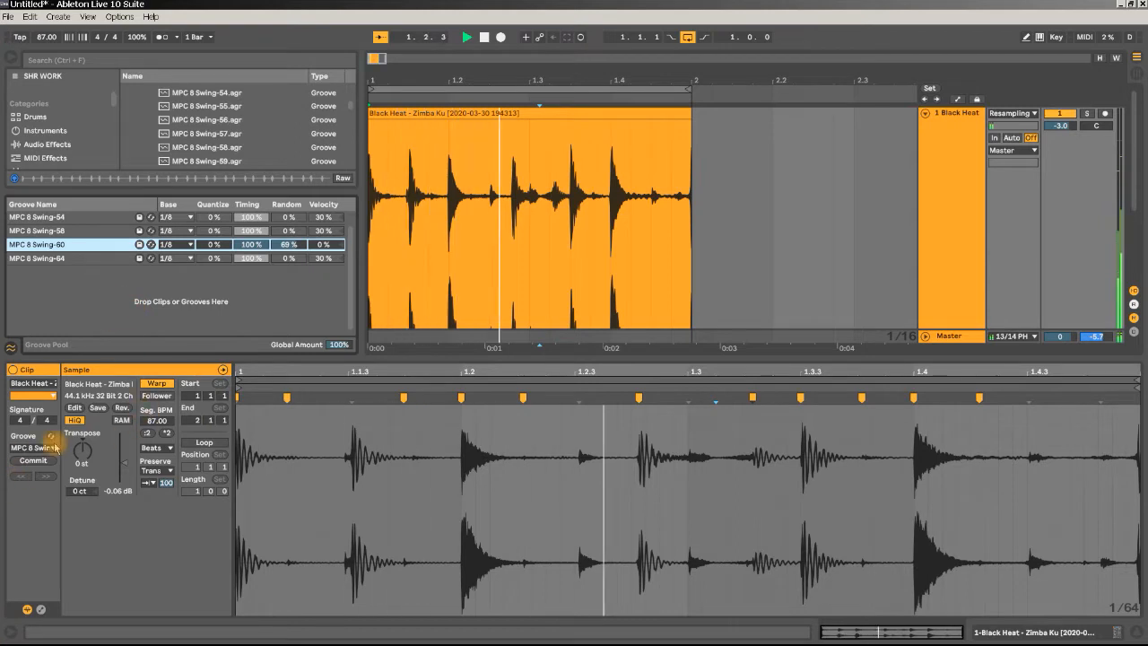
click(51, 448)
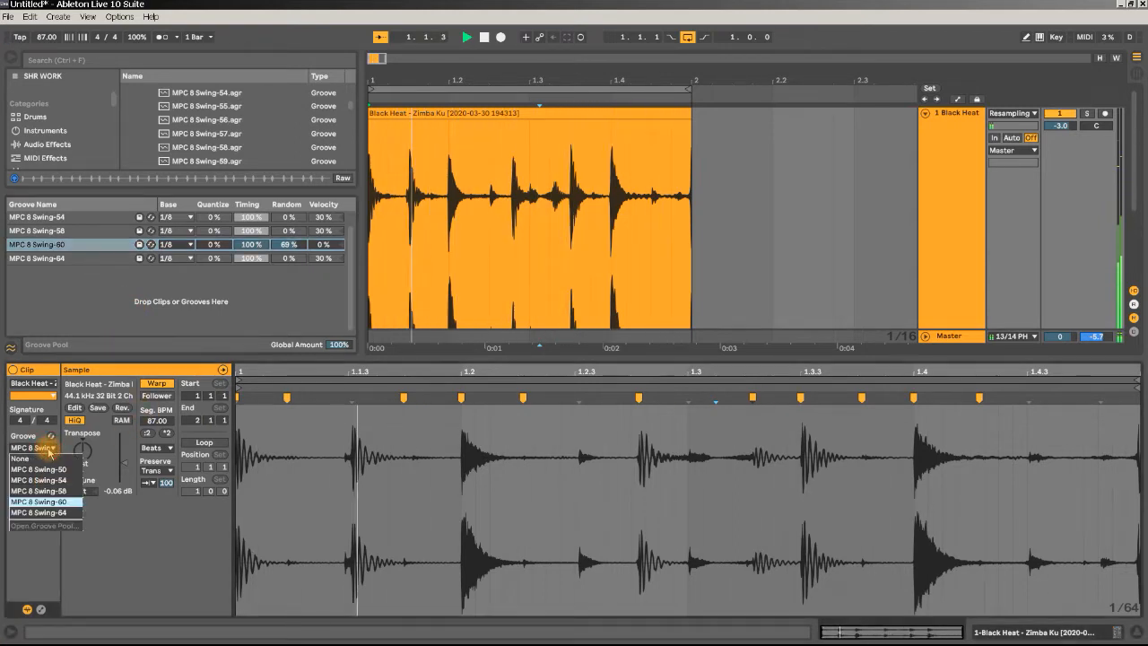
click(120, 529)
key(space)
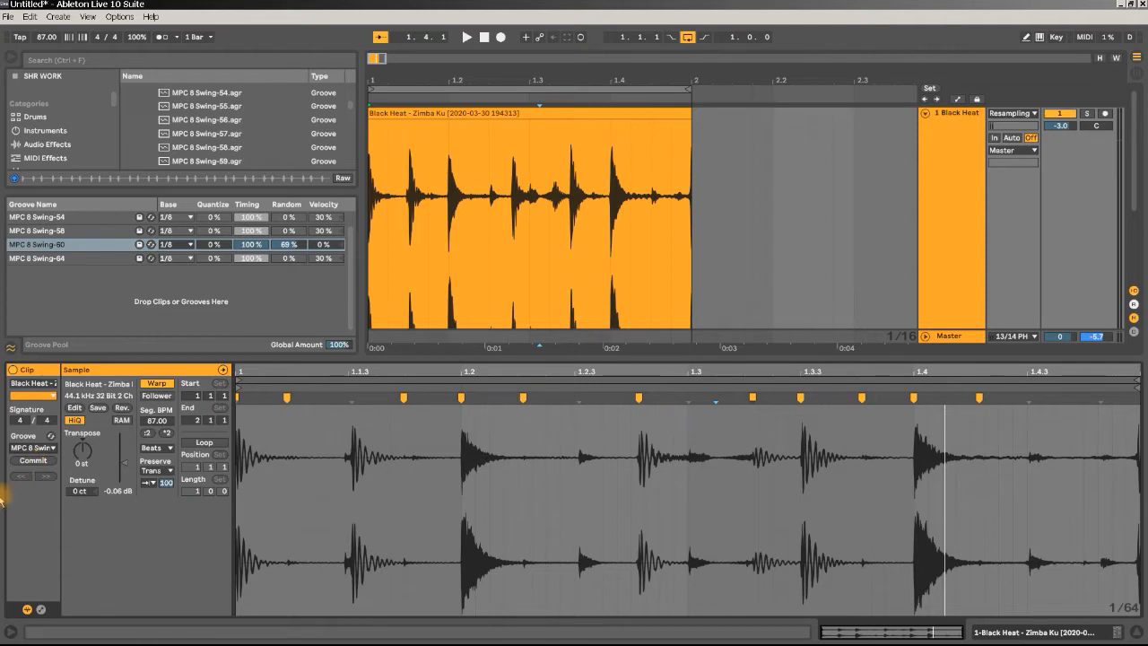
Commit the MPC 8 Swing-60 groove to the clip's warp markers and audition the result.
click(33, 460)
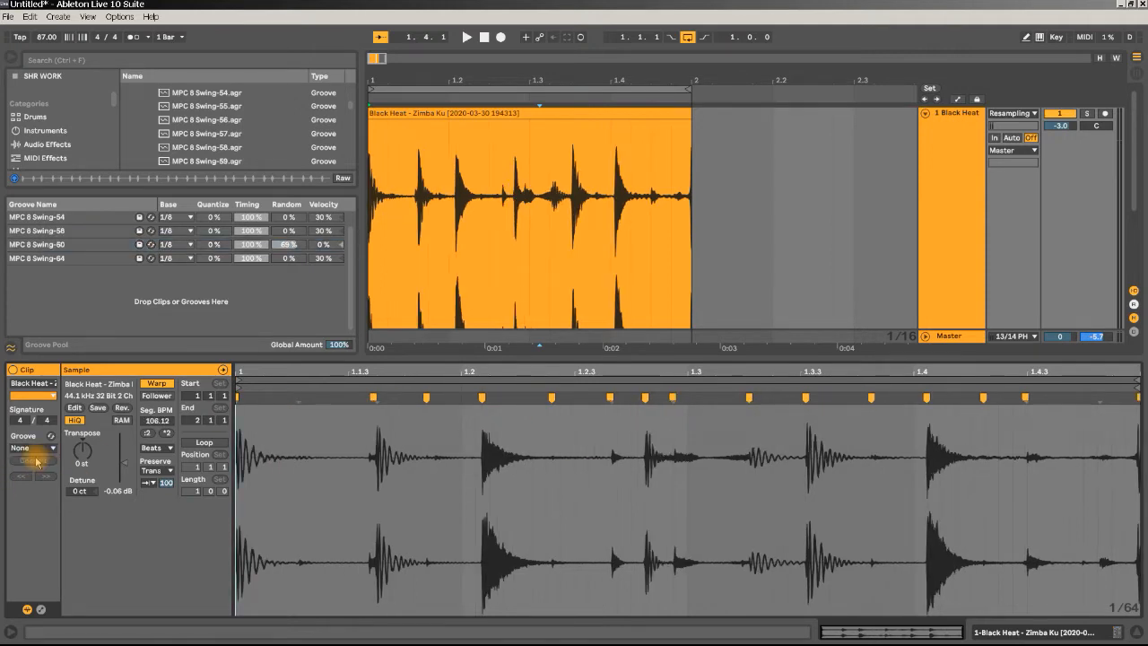
key(space)
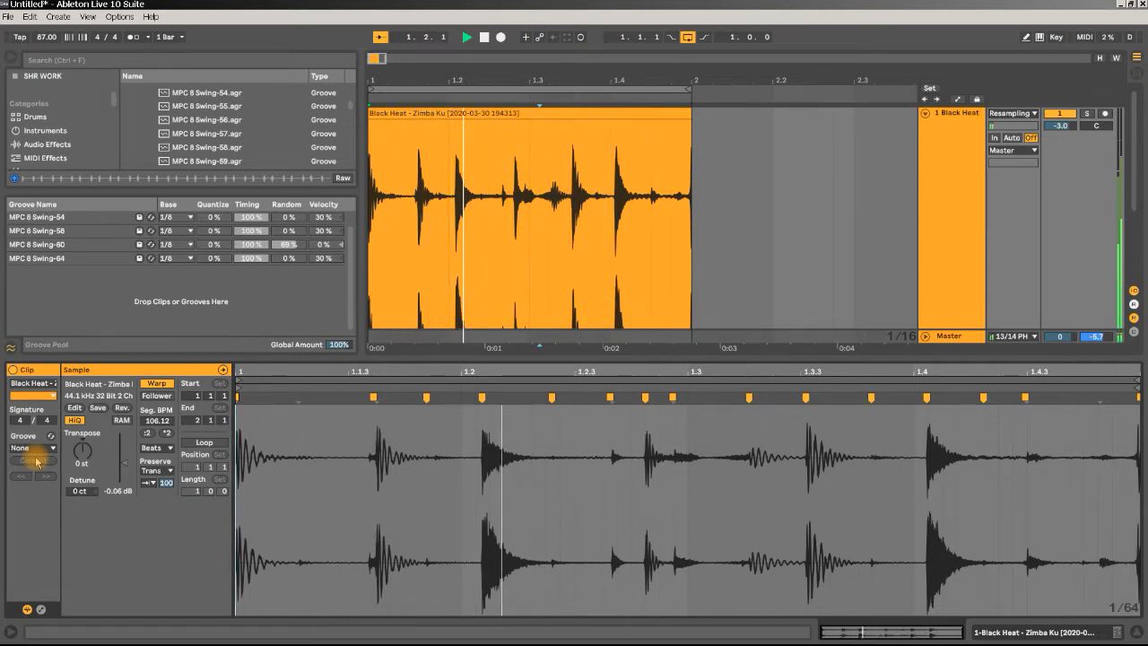
key(space)
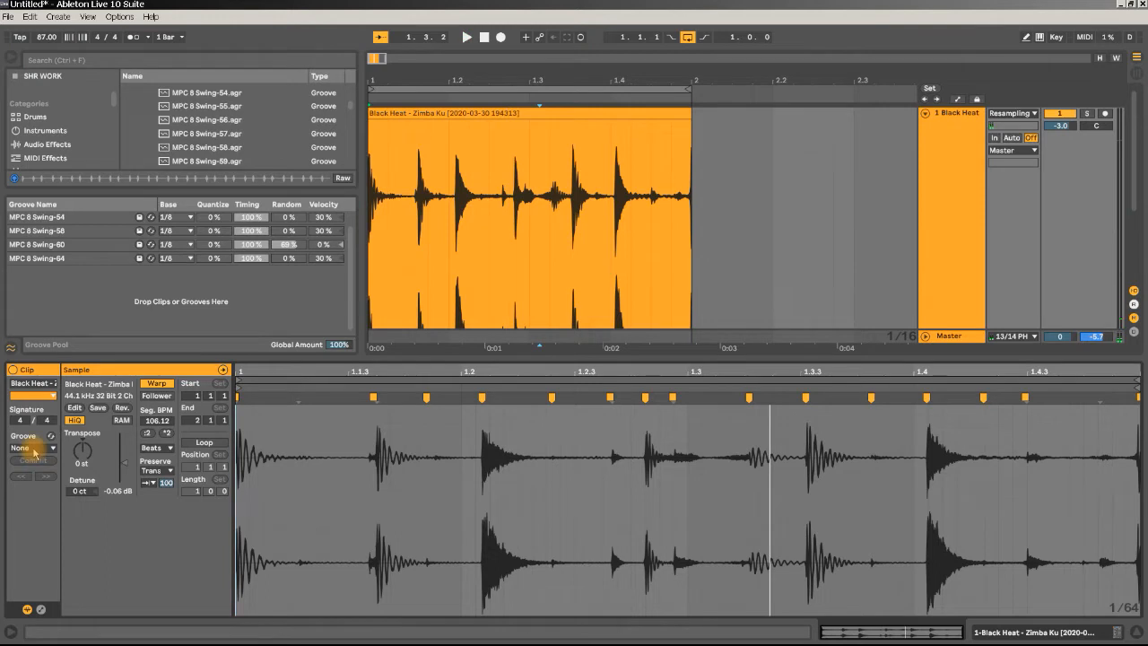
Undo the Swing-60 groove commit and set the clip's groove to None, auditioning the loop.
click(31, 448)
click(29, 448)
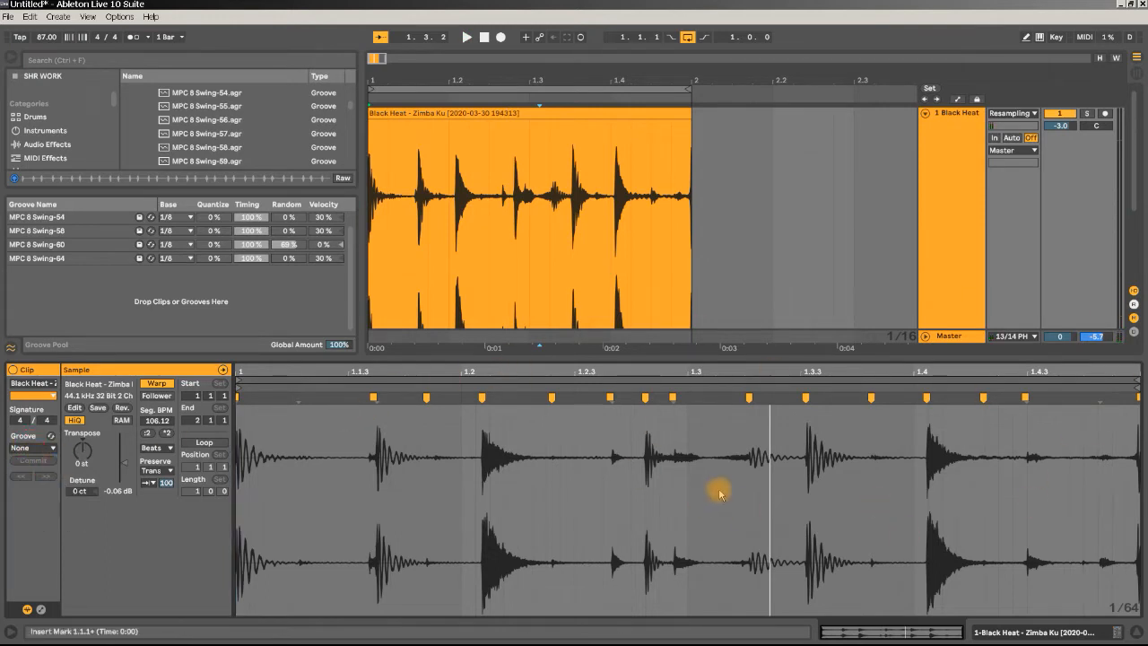
key(ctrl+z)
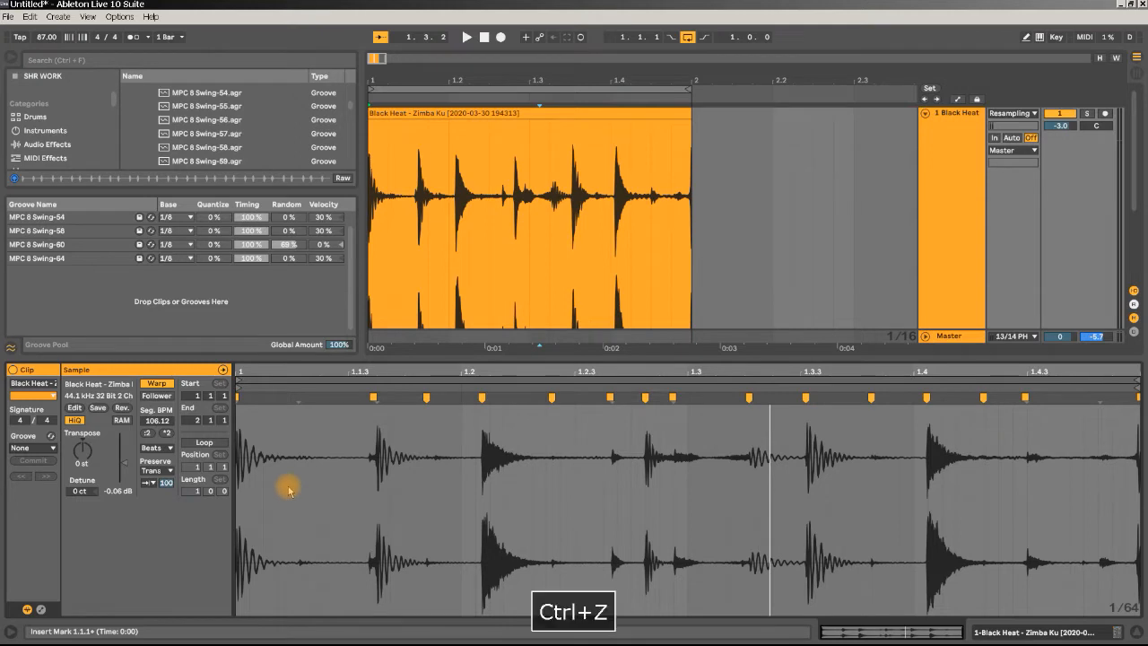
key(space)
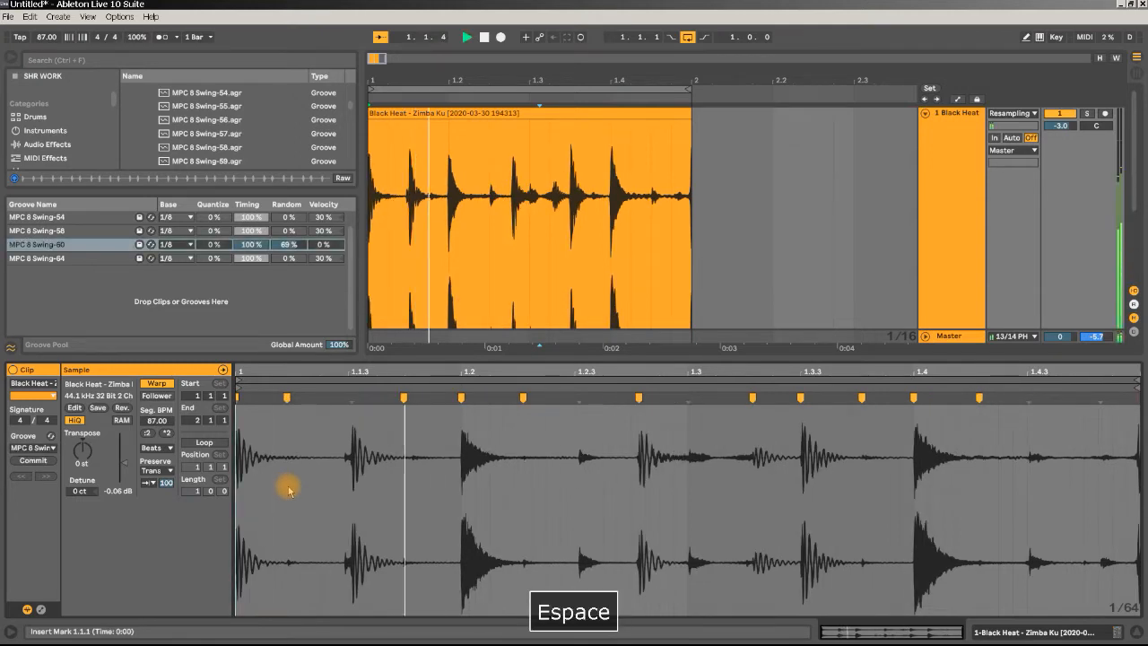
click(35, 447)
click(21, 458)
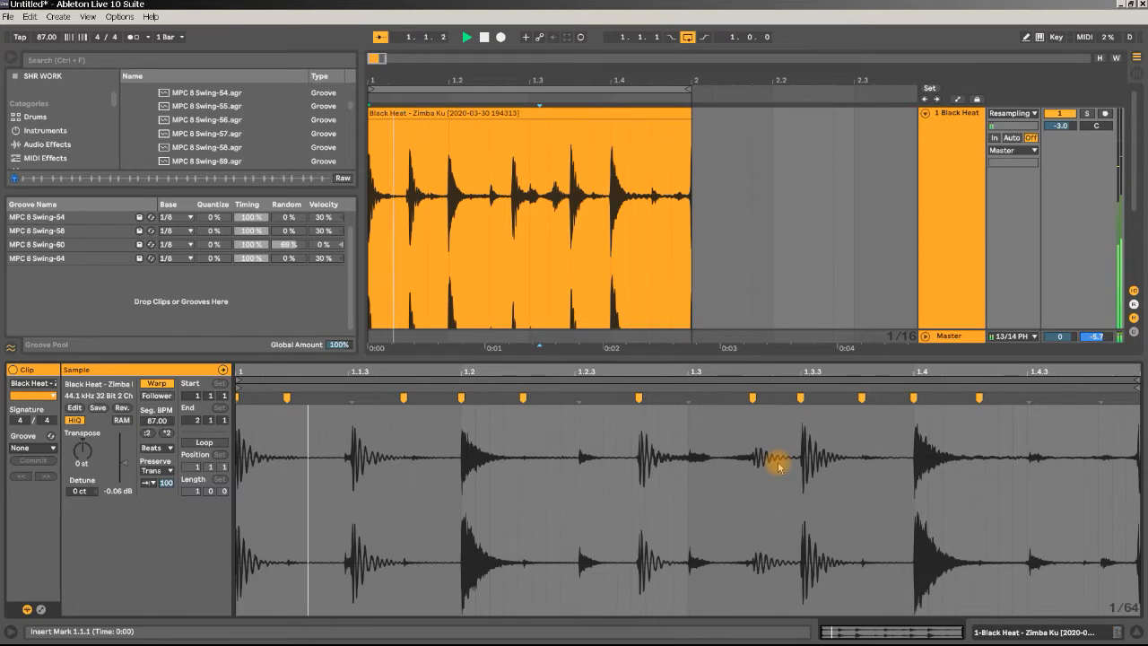
key(space)
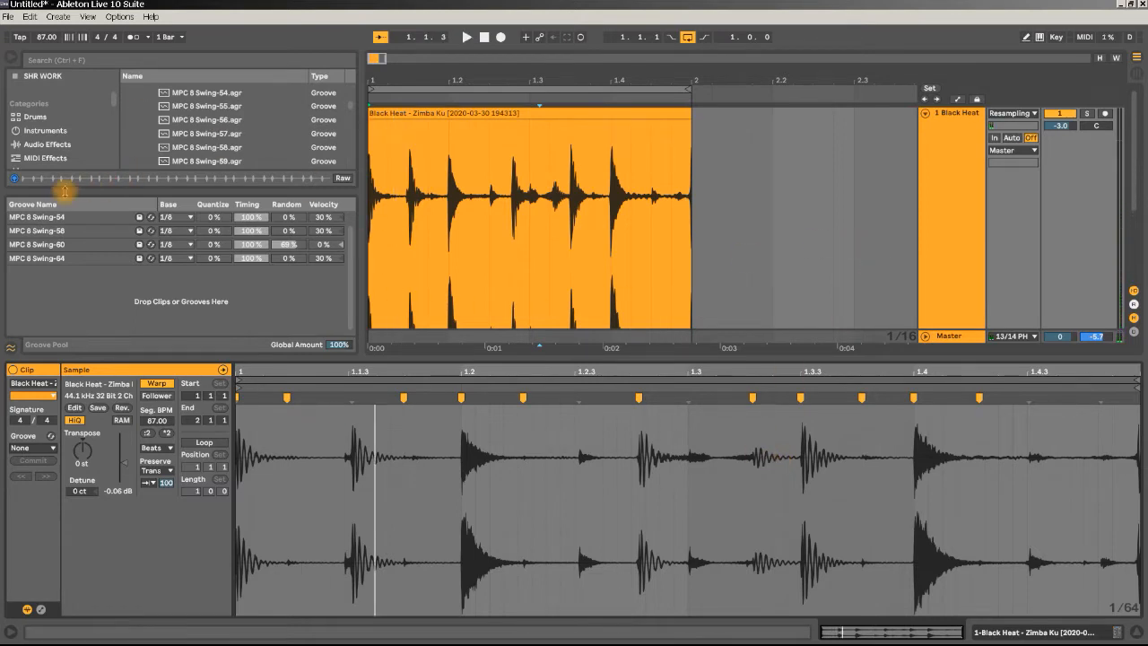
Hide the Groove Pool and shrink the browser and clip view to enlarge the arrangement.
click(11, 348)
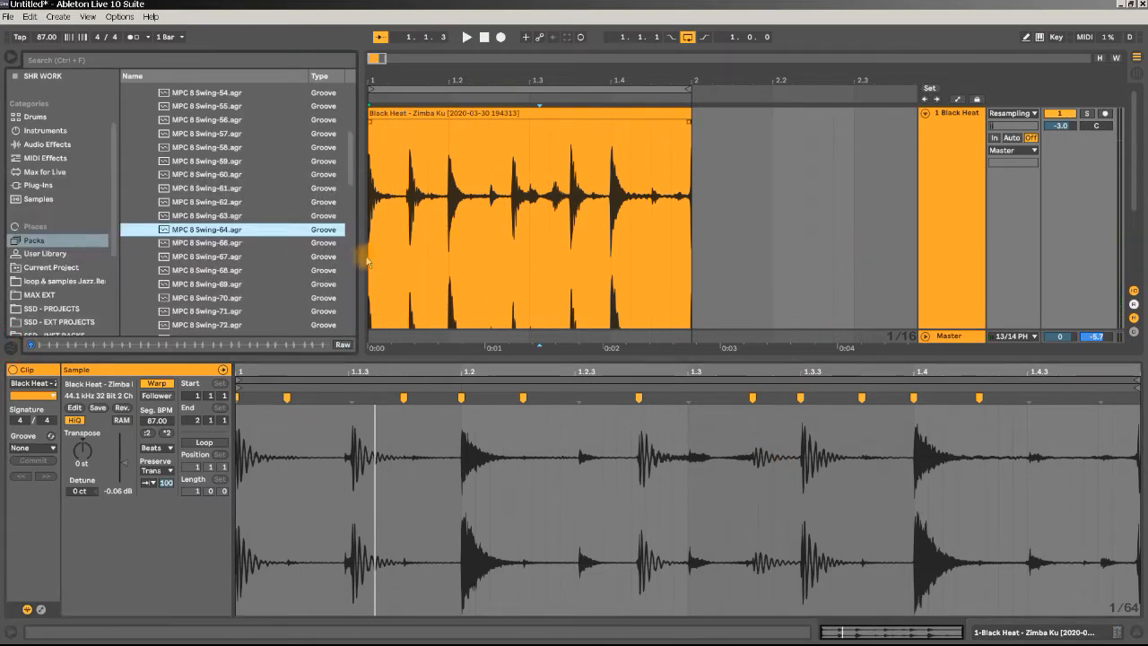
drag(361, 259, 230, 259)
drag(326, 359, 325, 466)
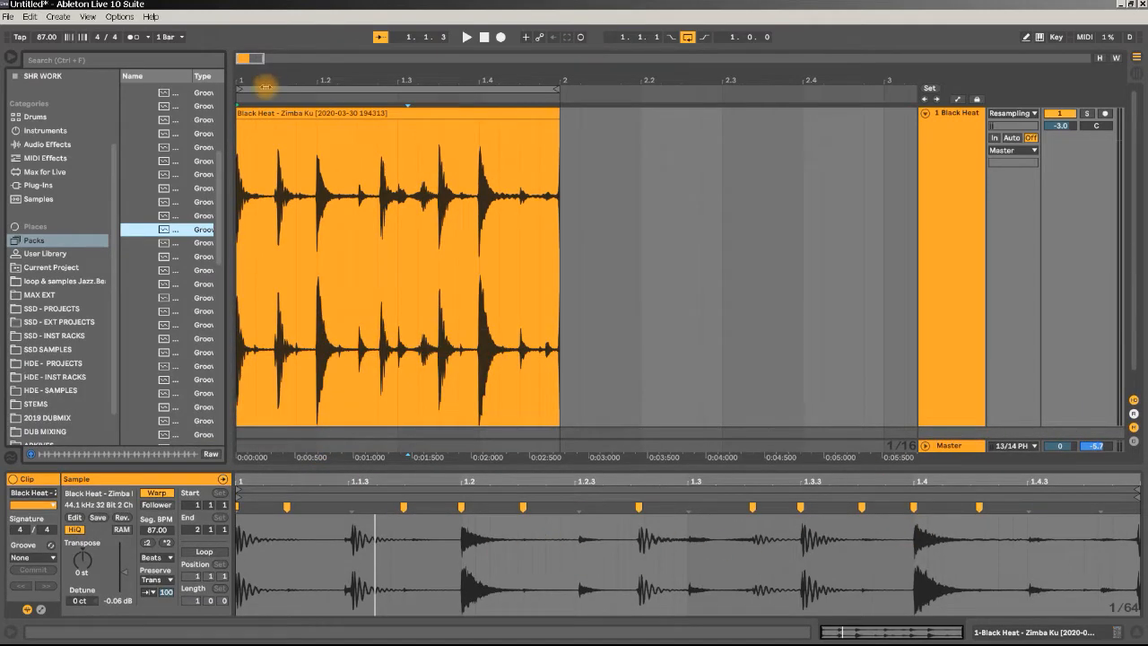
Consolidate the one-bar Black Heat drum clip and audition it.
click(298, 114)
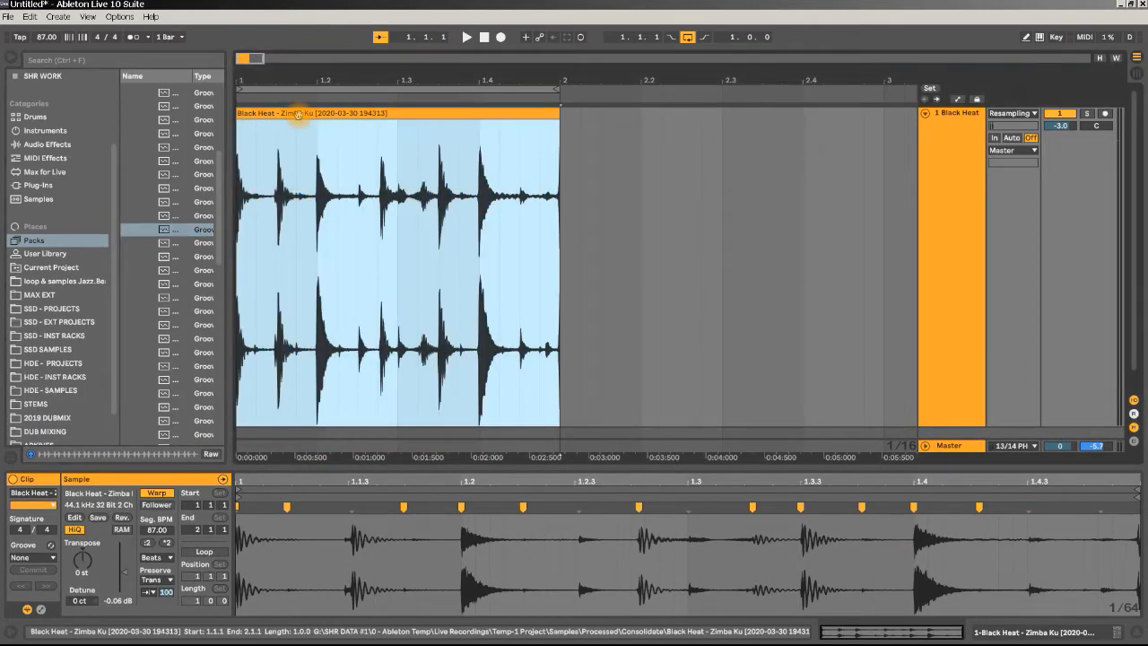
key(ctrl+j)
key(space)
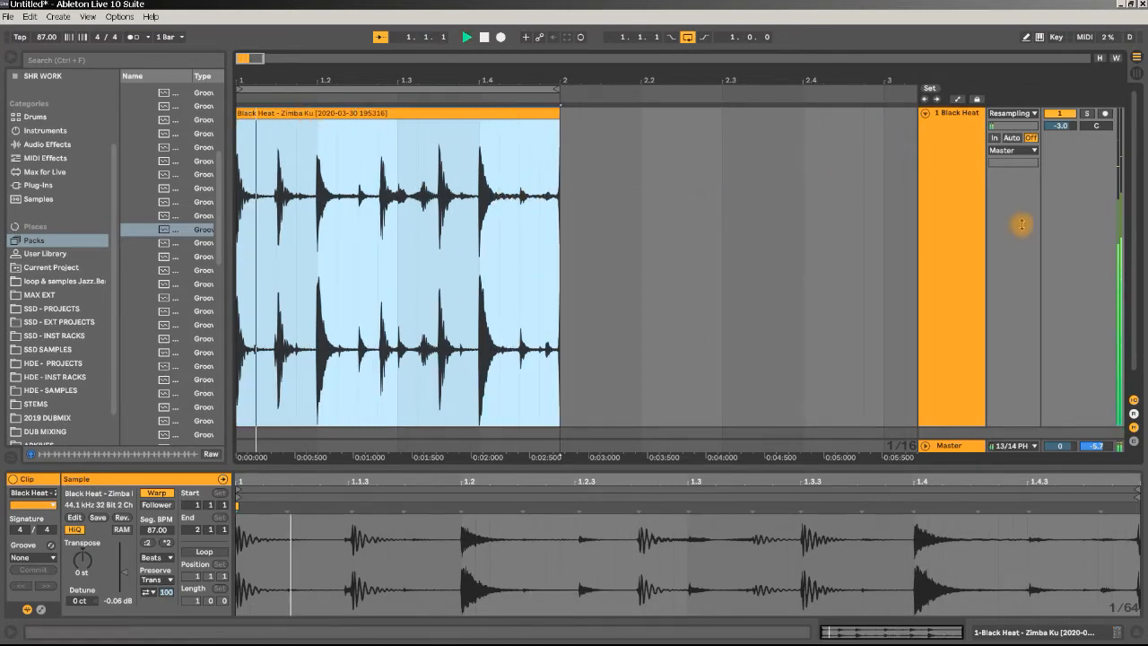
key(space)
click(925, 114)
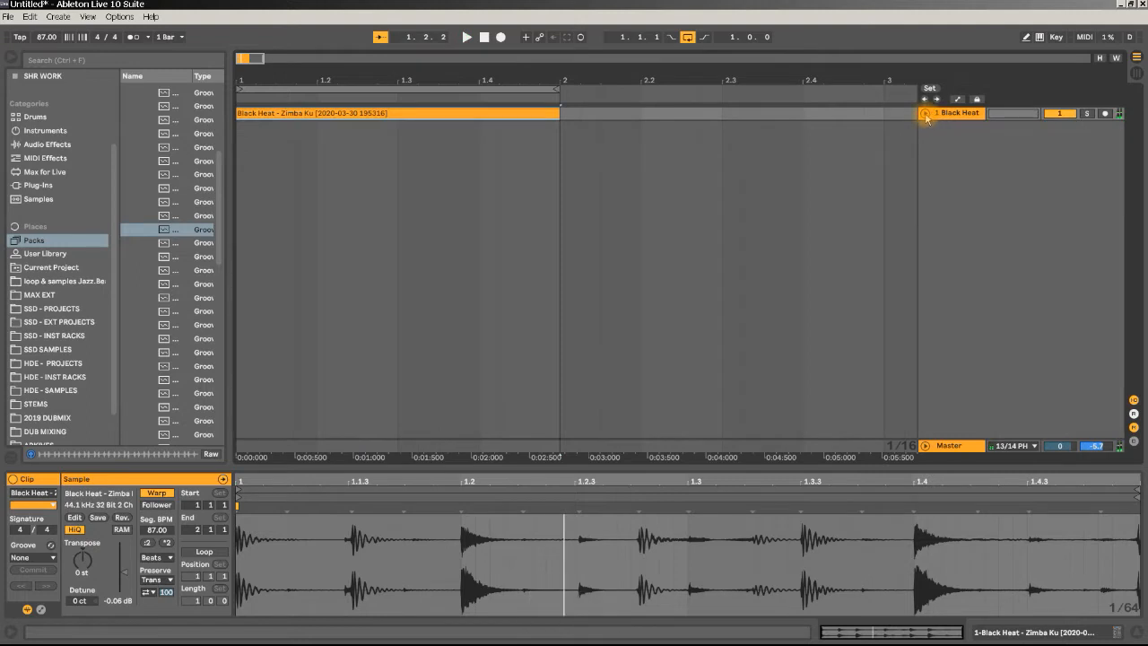
click(925, 114)
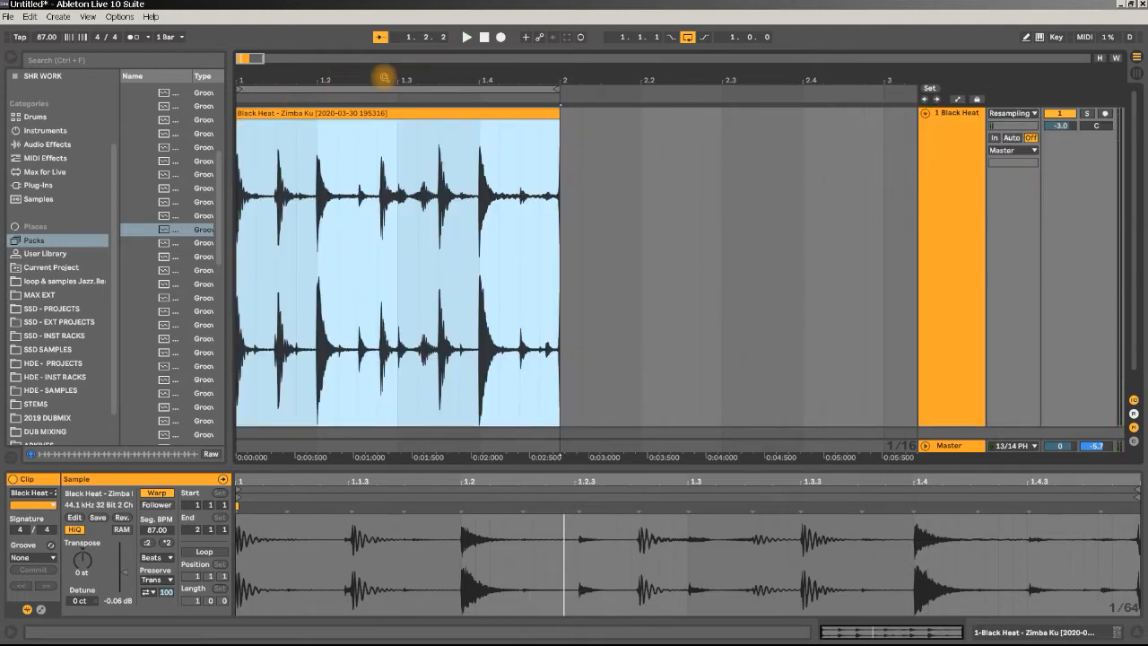
Rename the consolidated clip "loop 1".
key(ctrl+r)
text(Loop 1)
key(Return)
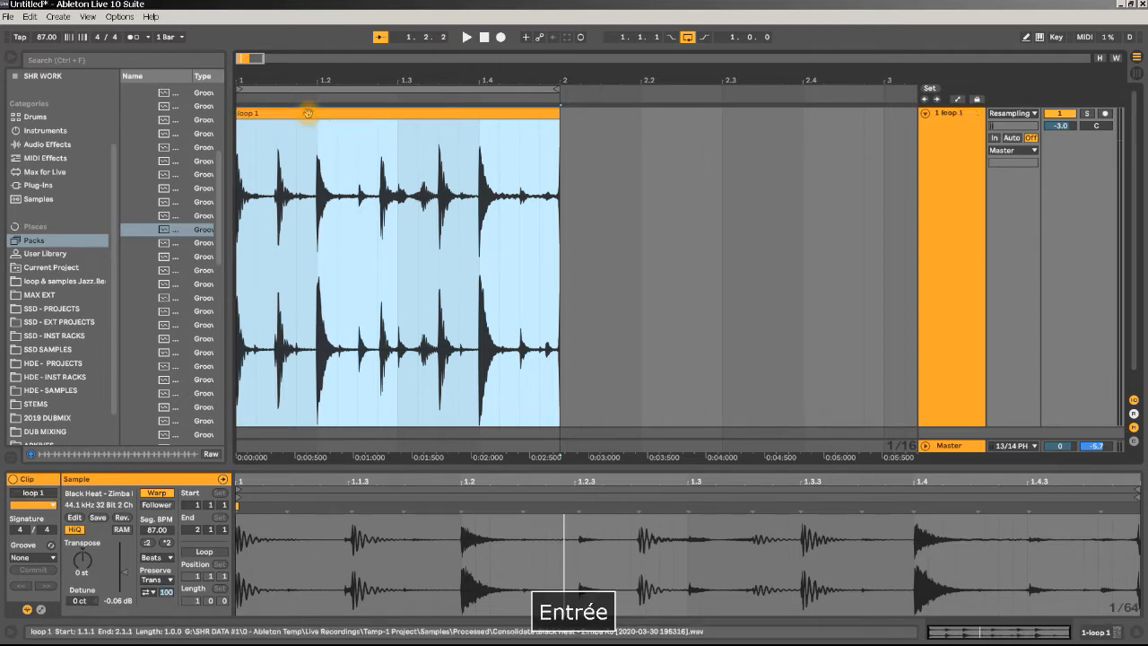
Duplicate the loop 1 clip and rename the copy "loop 2".
key(ctrl+d)
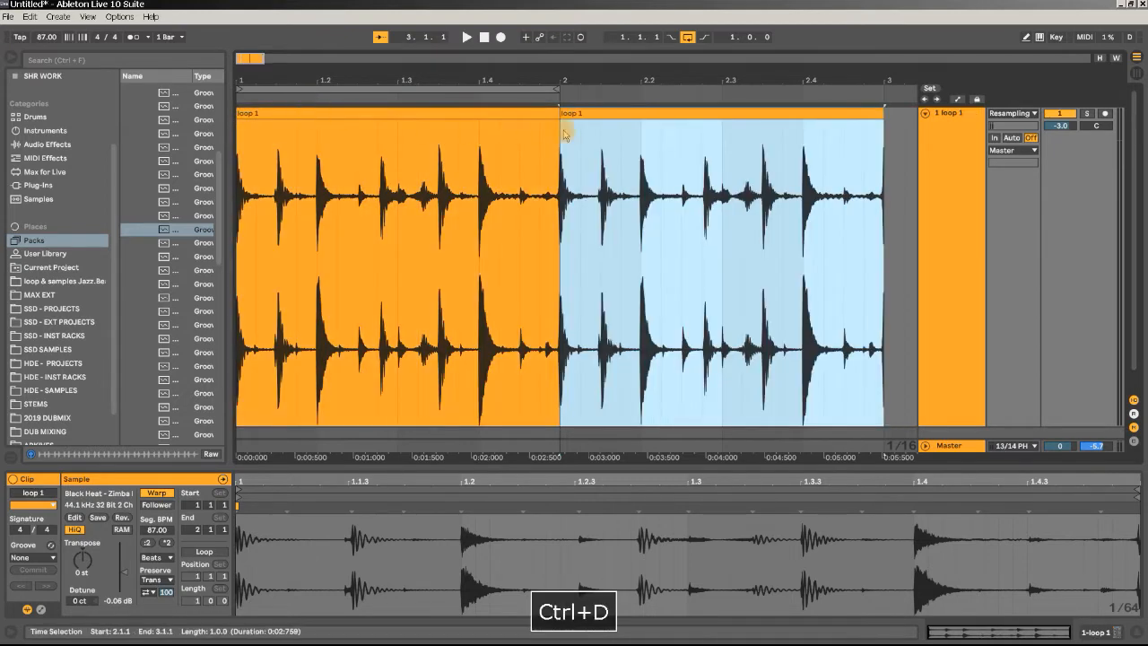
click(621, 113)
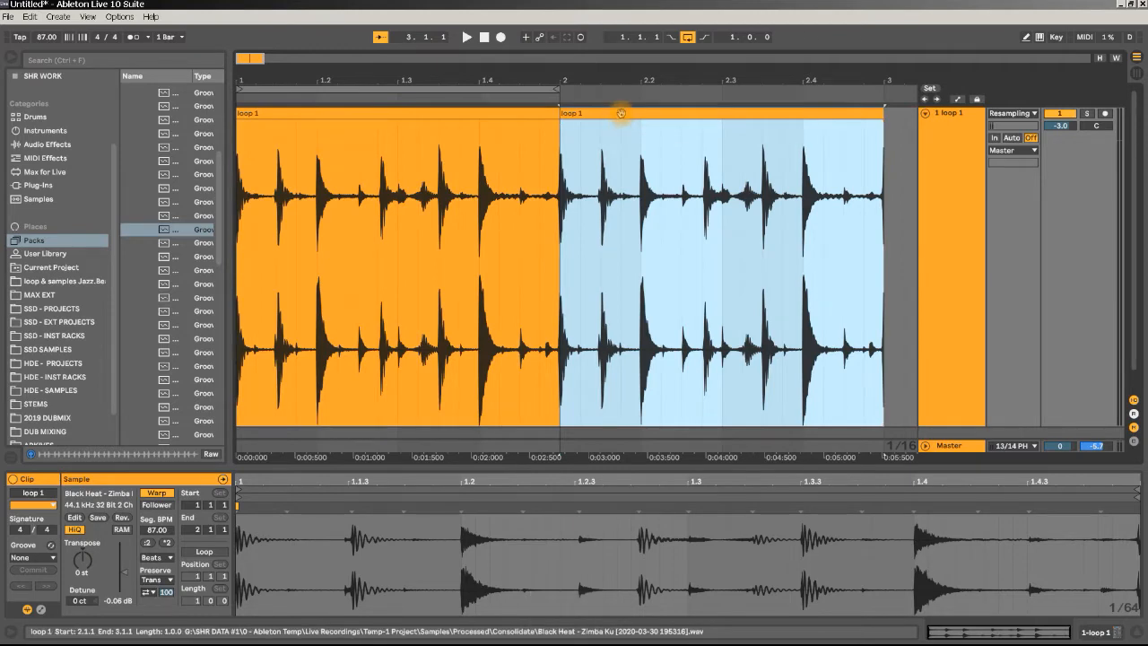
key(ctrl+r)
text(loop 2)
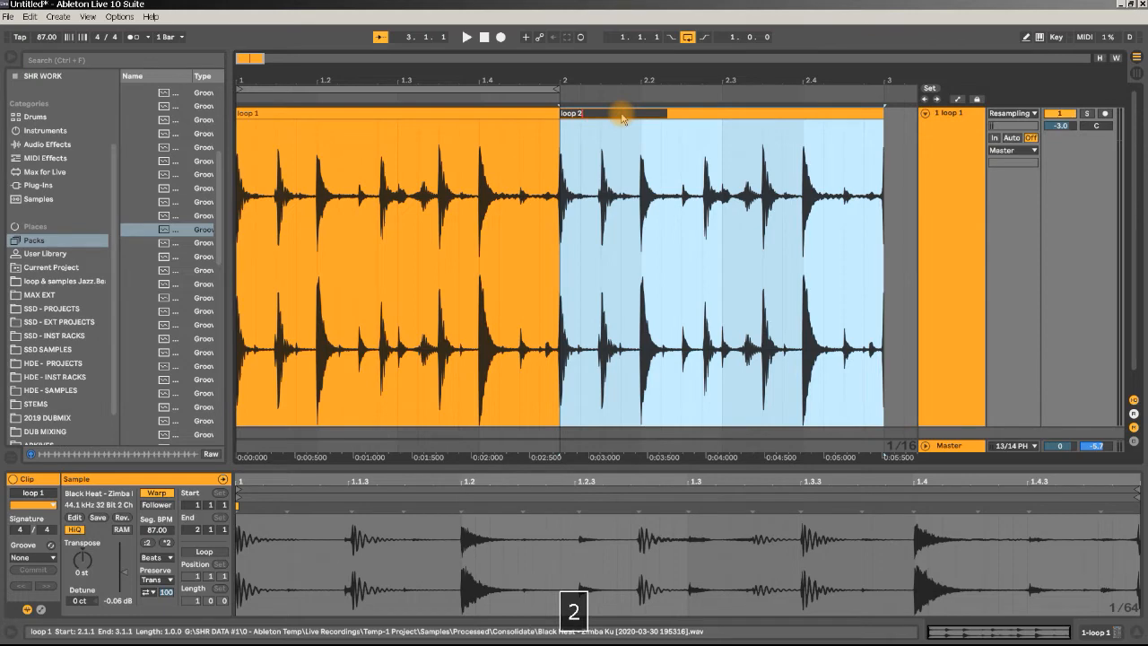
key(Return)
Move the loop 2 clip to start at 2.2.1, set the arrangement loop around it and play it.
drag(703, 126, 715, 118)
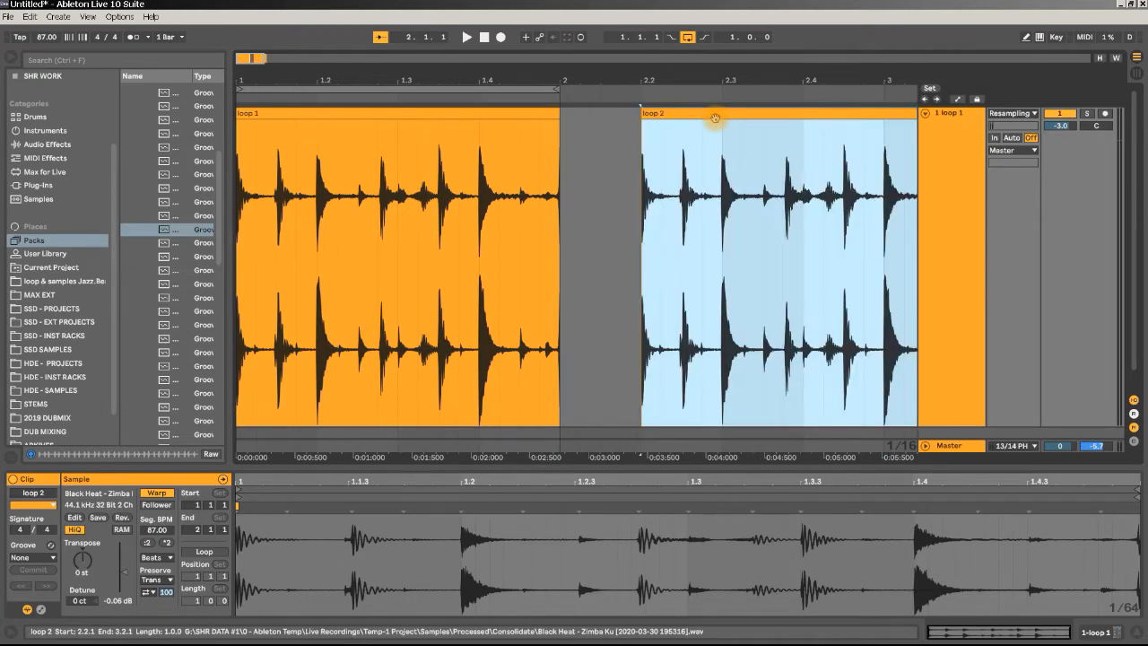
key(ctrl+l)
key(space)
drag(747, 77, 544, 79)
scroll(971, 394, down, 1)
key(space)
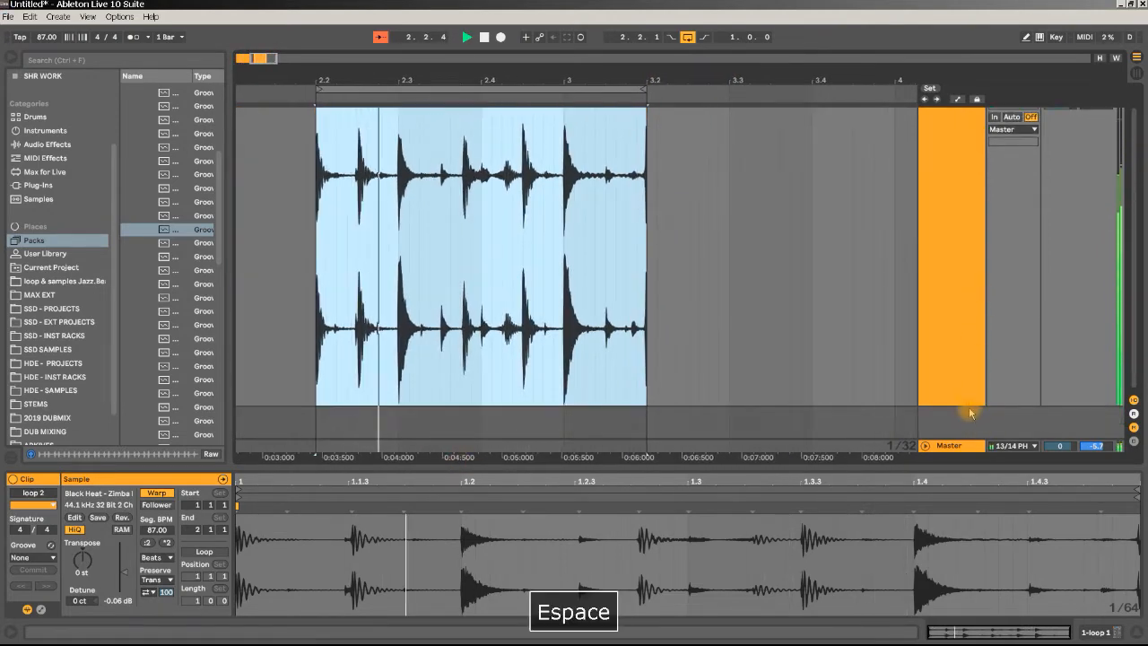
Reduce the loop track's height and audition loop 2.
drag(969, 408, 972, 178)
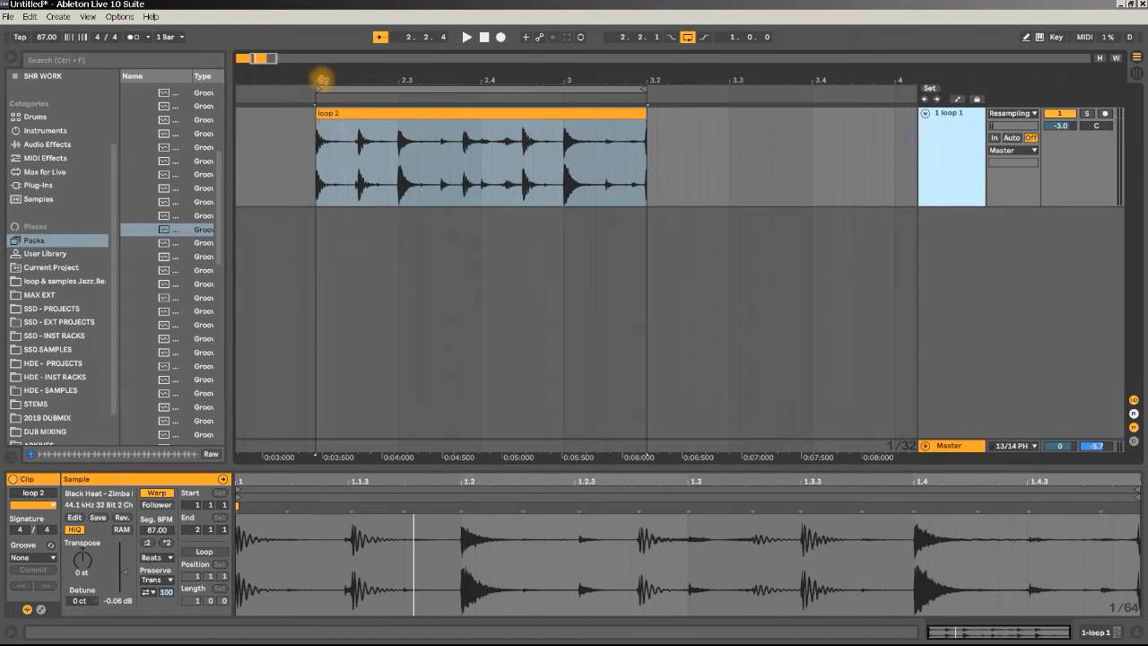
drag(323, 80, 325, 116)
key(space)
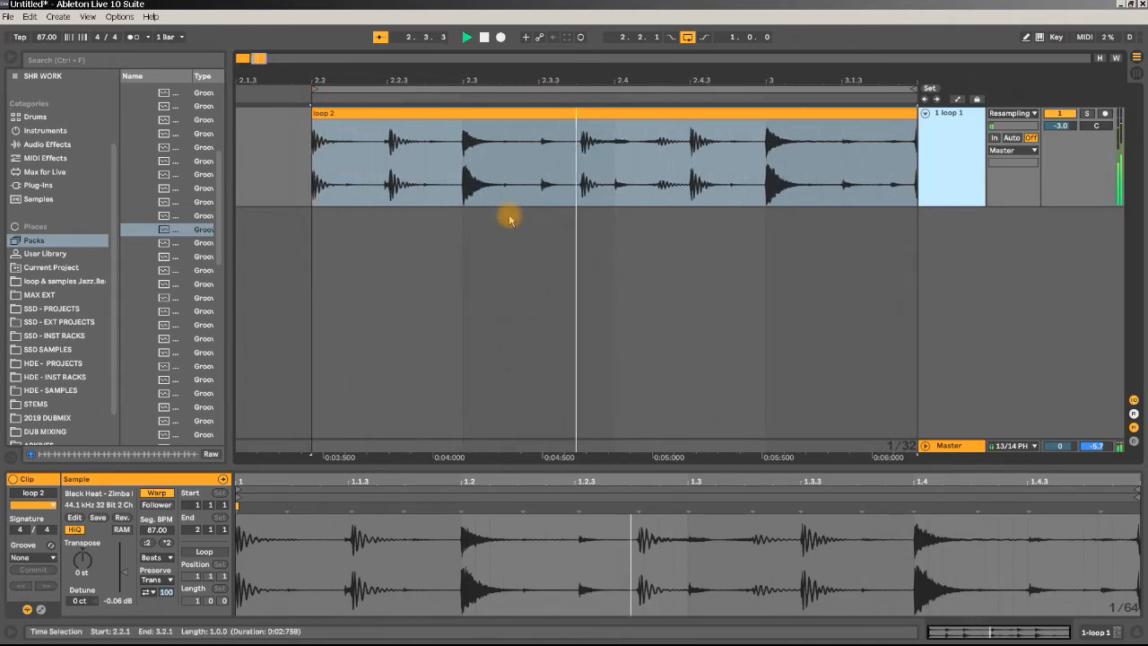
key(space)
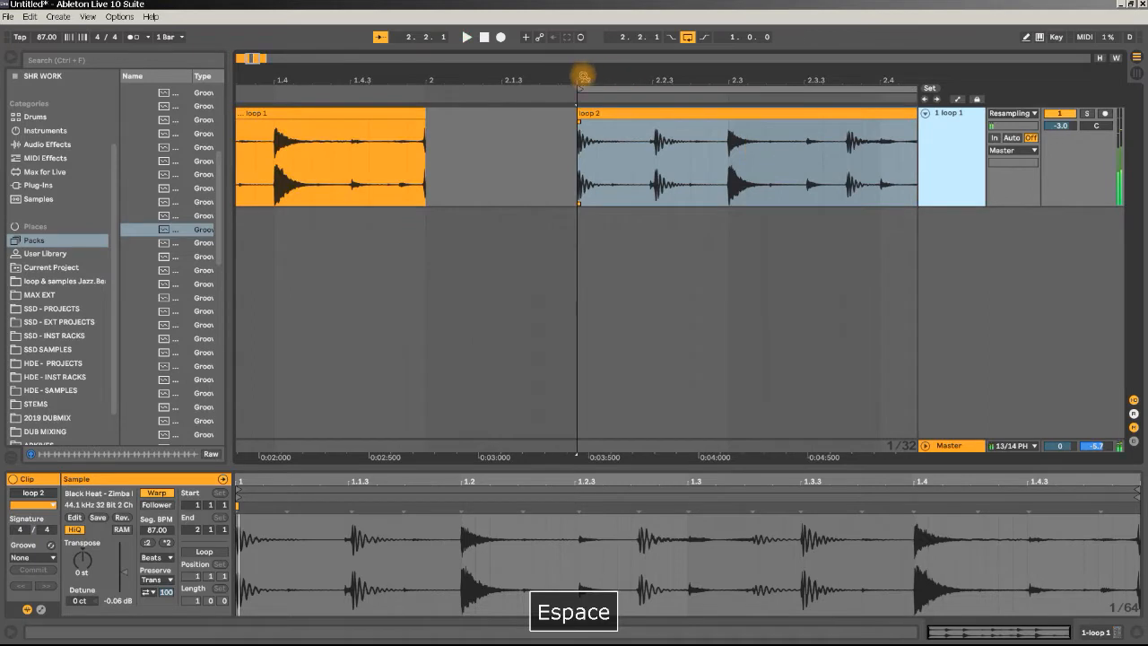
Reverse the section of loop 2 from 3.1.1 to 3.1.3 and audition it in the loop.
drag(670, 76, 418, 76)
drag(779, 168, 850, 160)
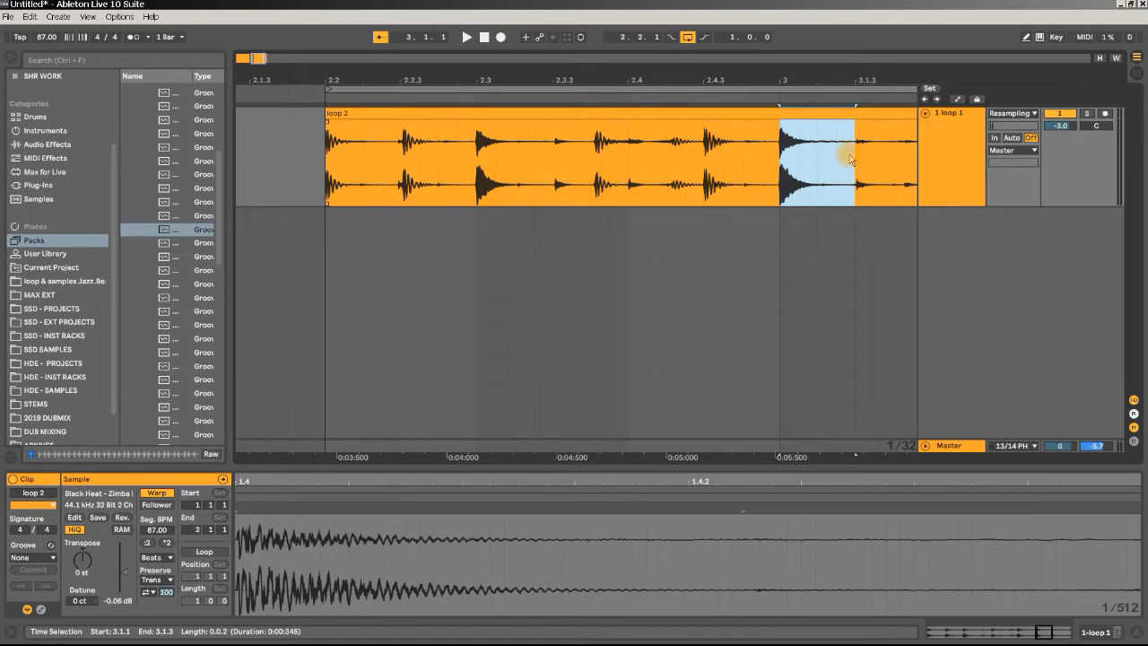
key(r)
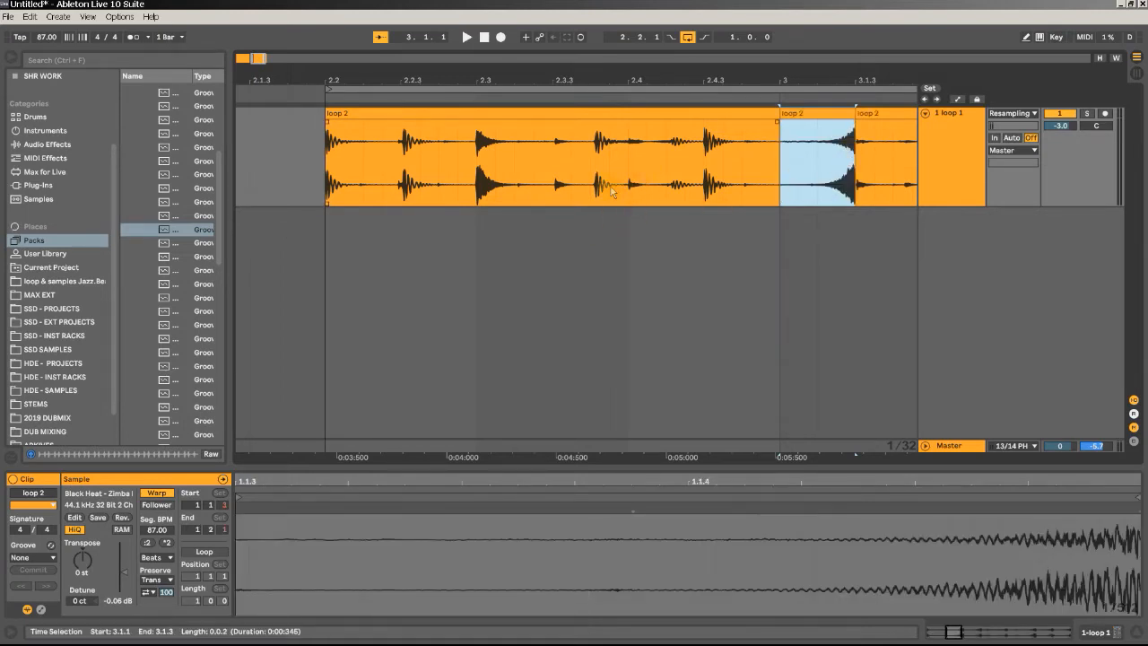
key(space)
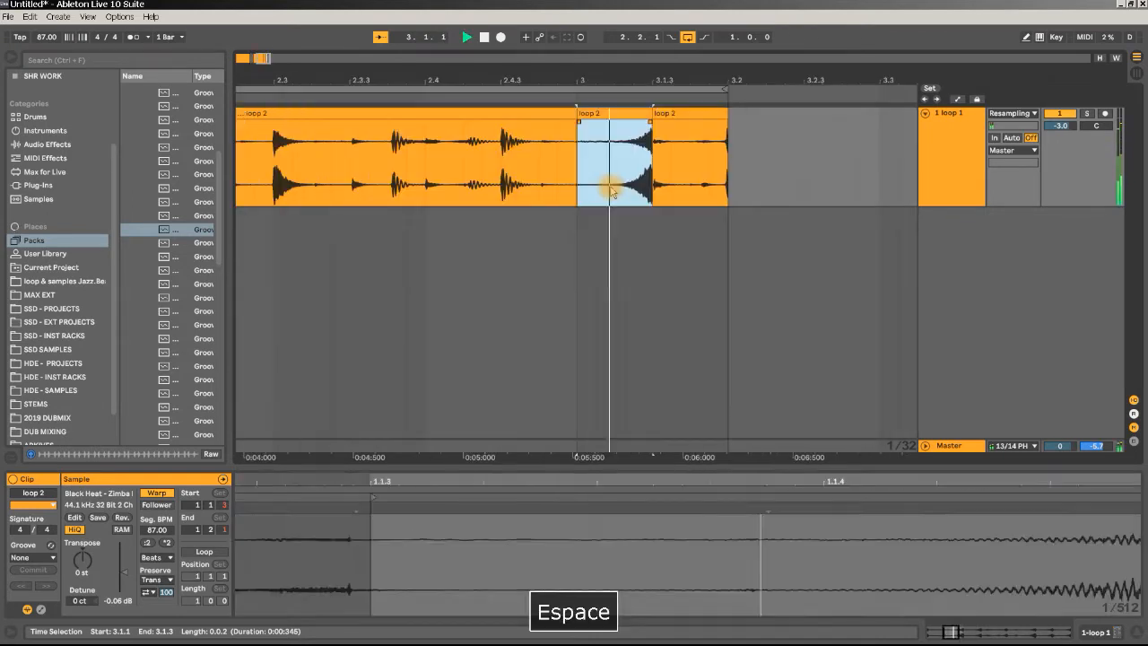
drag(630, 80, 558, 54)
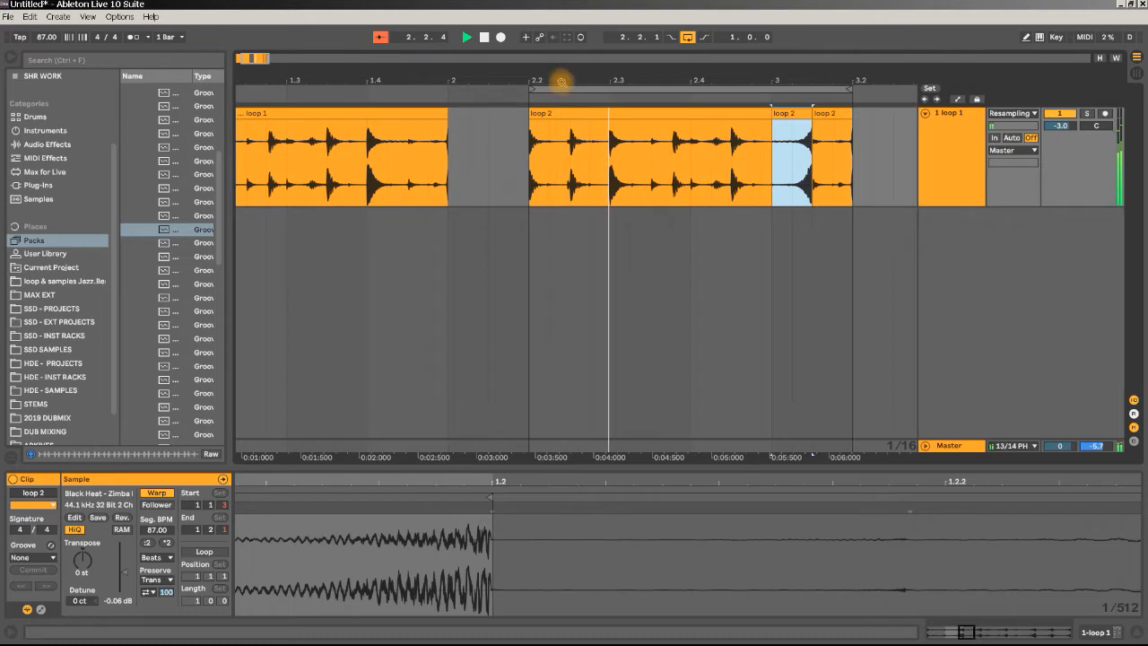
key(space)
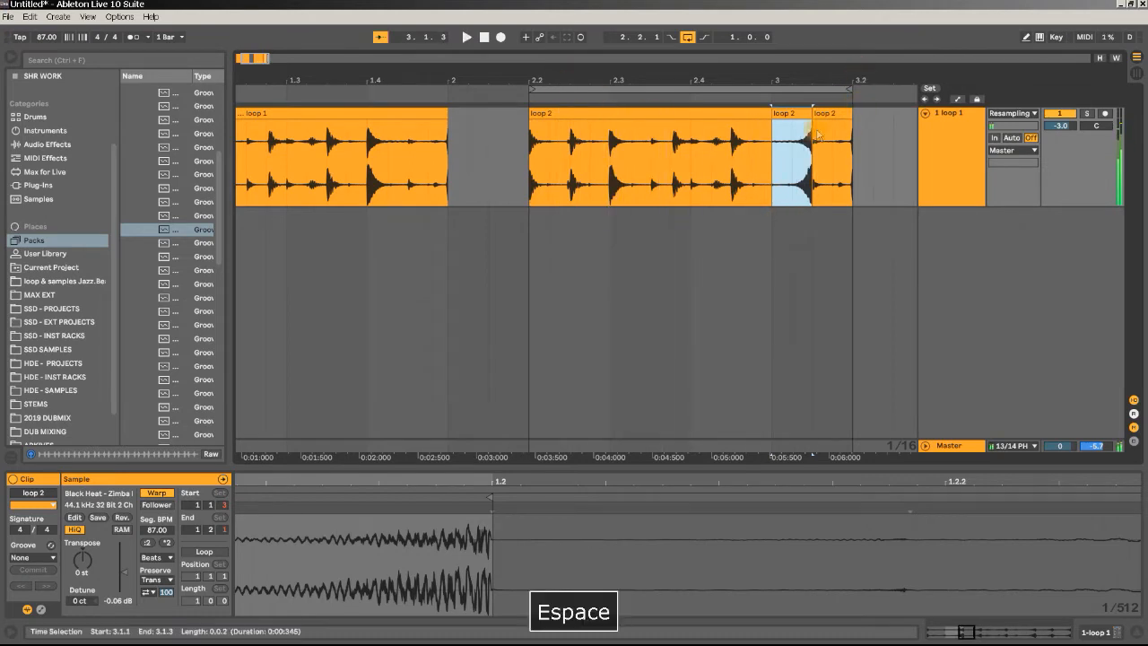
Place the reversed slice from 2.4.4 to 3.1.1, with the original kick and loop ending following from 3.1.1.
drag(826, 79, 762, 55)
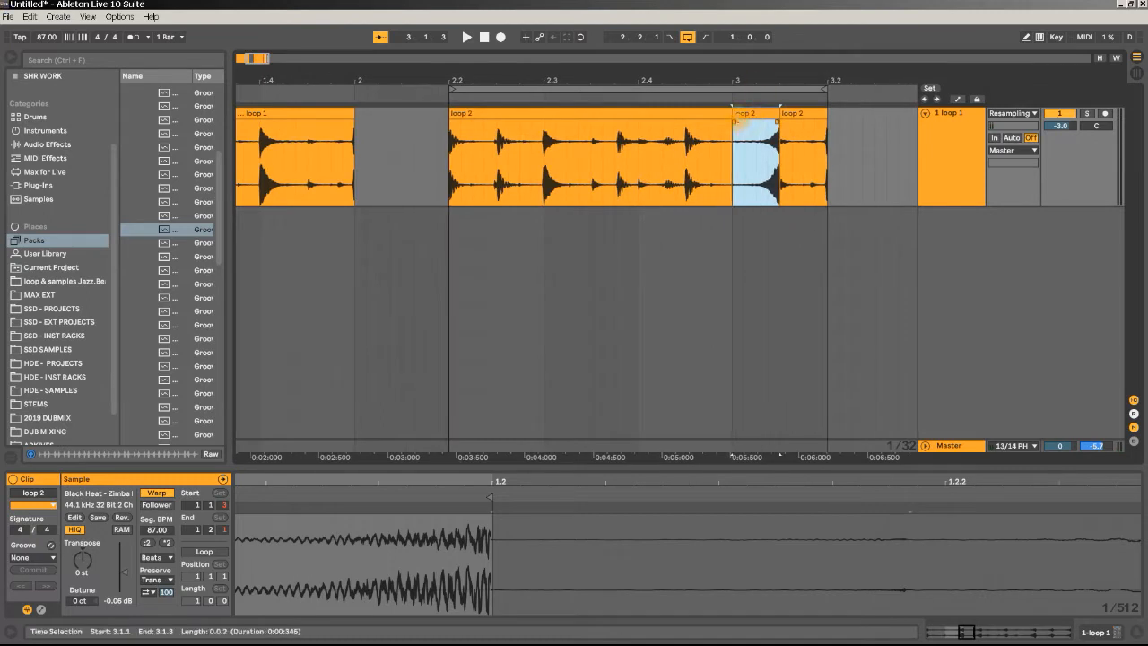
mouse_move(738, 115)
mouse_down()
mouse_move(771, 114)
mouse_move(727, 126)
mouse_move(783, 113)
mouse_move(731, 107)
mouse_up()
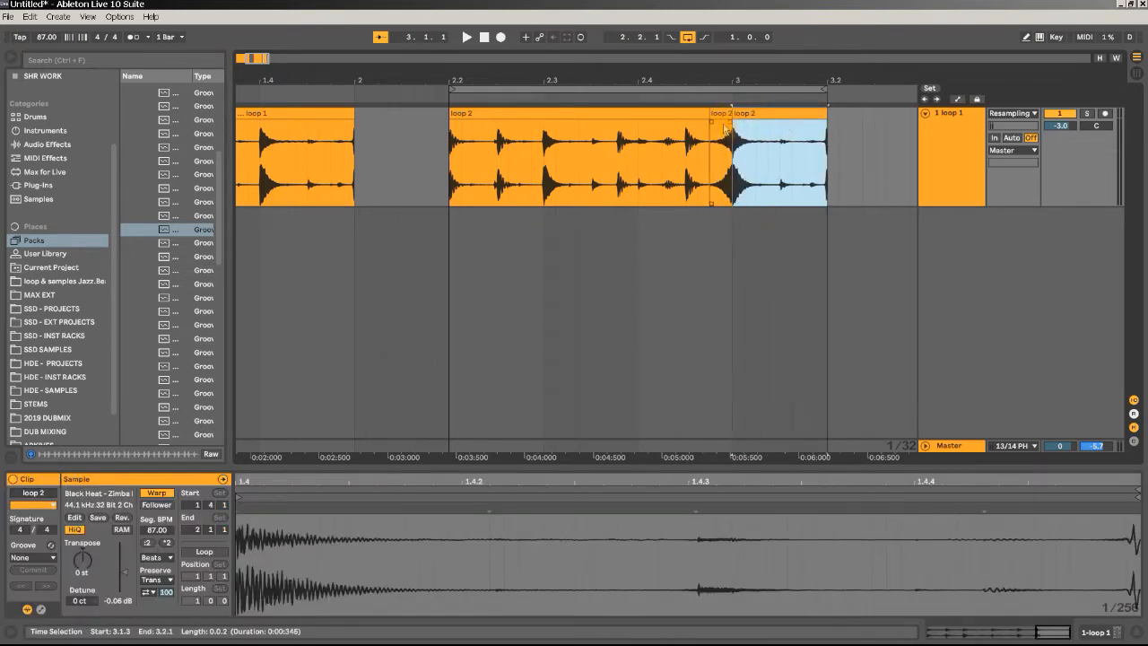
Set the reversed slice's gain to -6 dB and audition it.
click(722, 130)
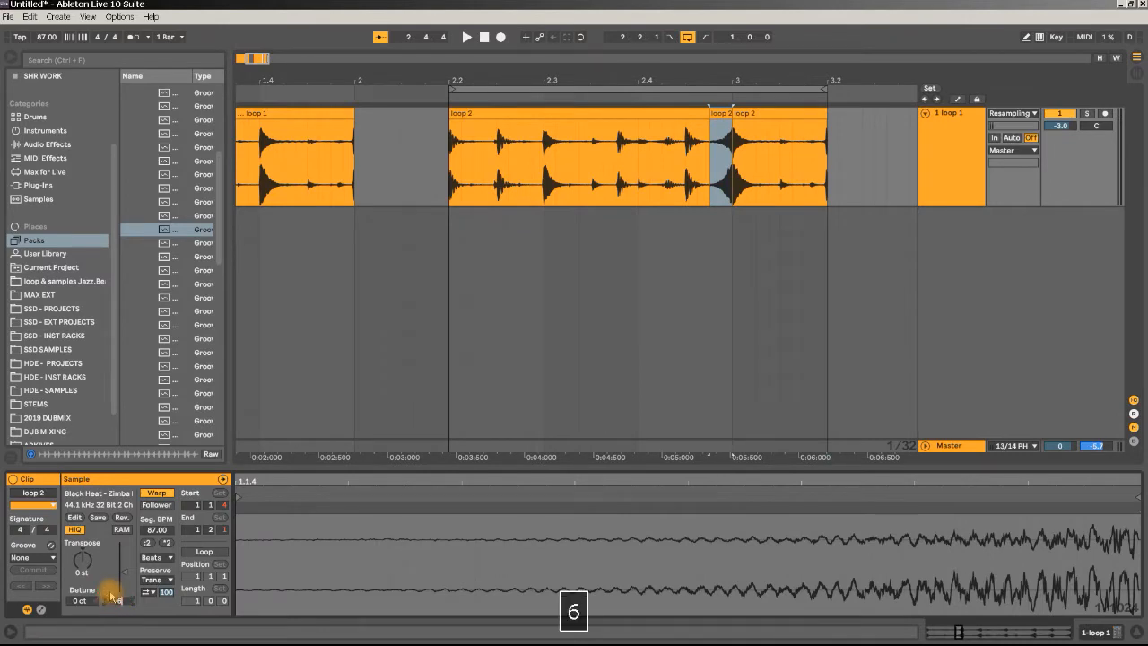
key(Return)
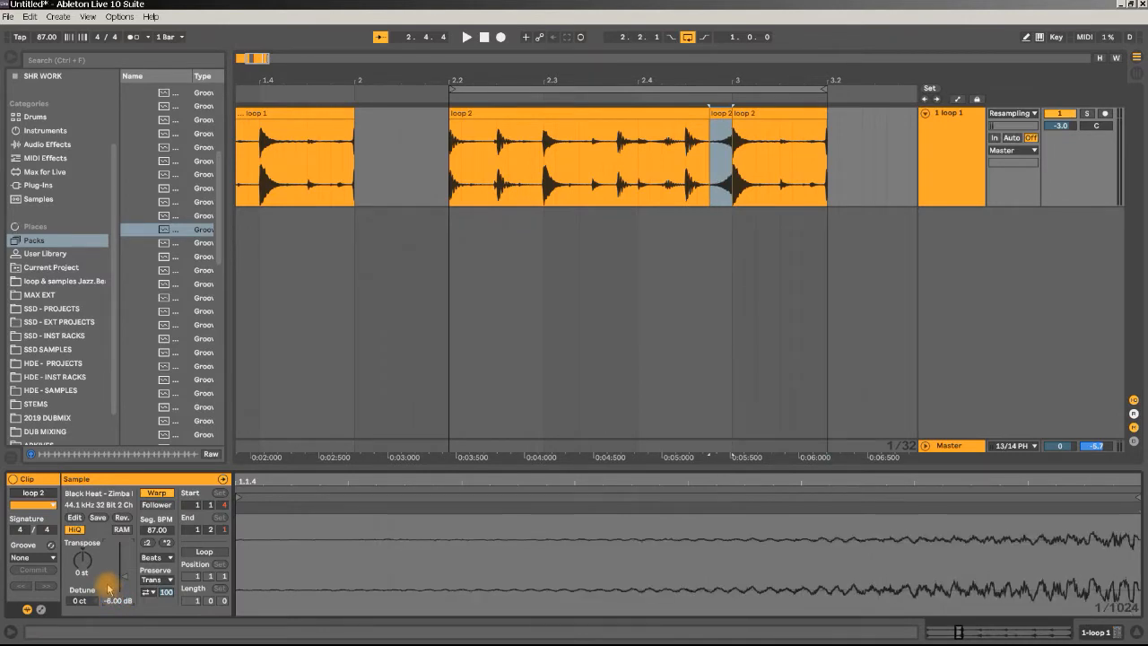
click(721, 115)
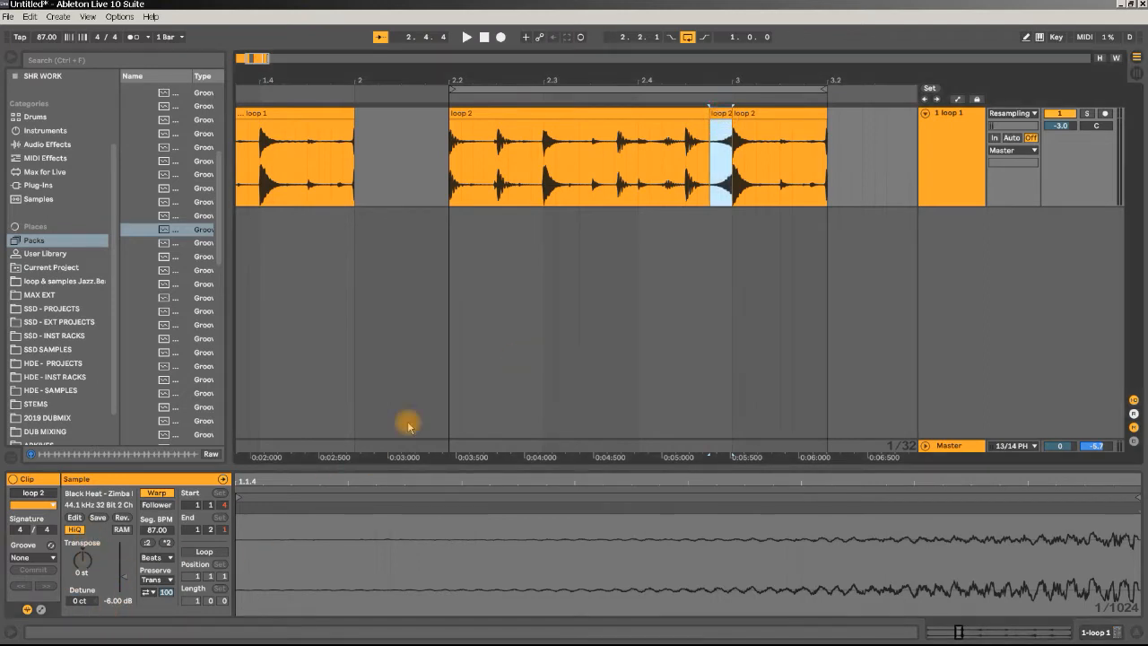
key(space)
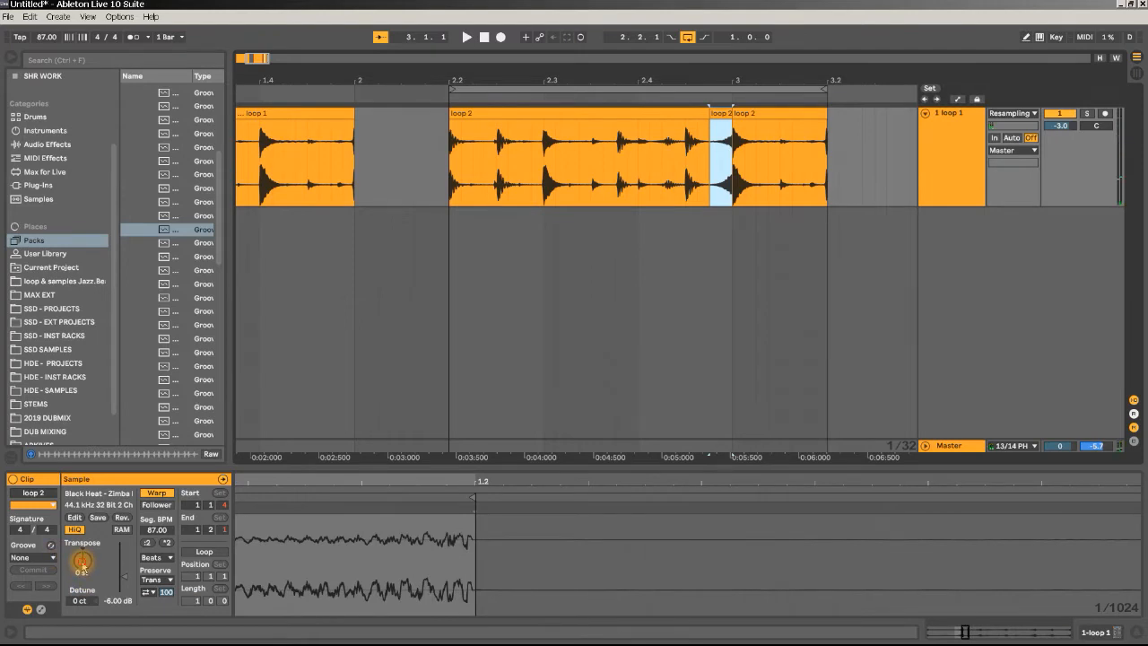
Set the reversed slice's transpose to -12 st and audition it repeatedly.
click(82, 563)
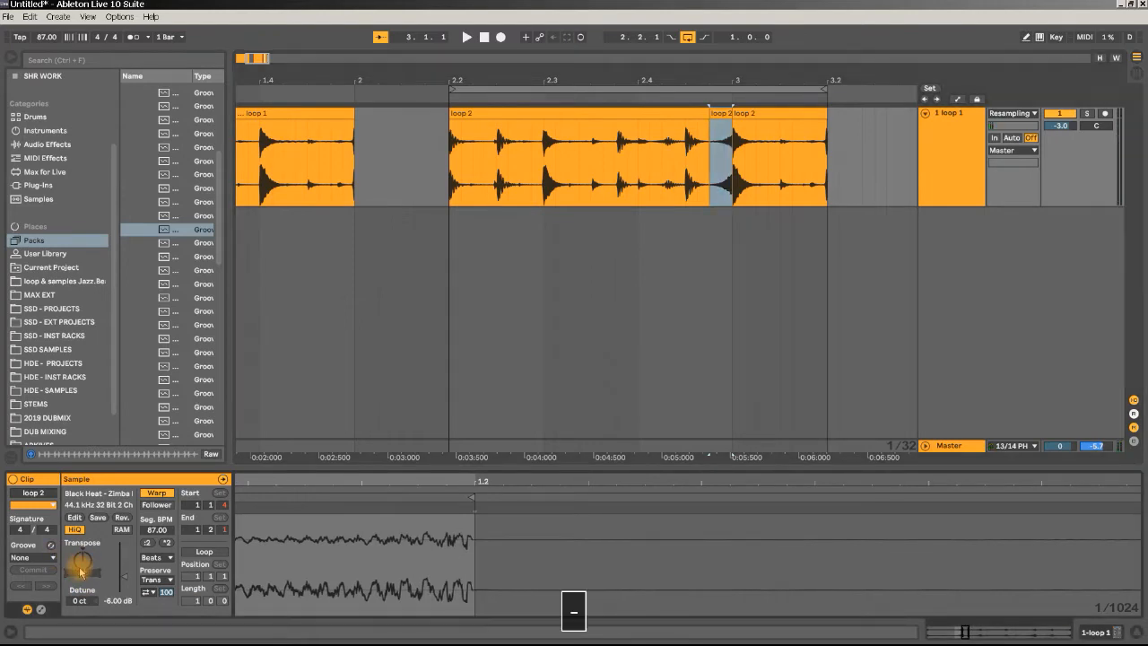
text(1)
key(Return)
key(space)
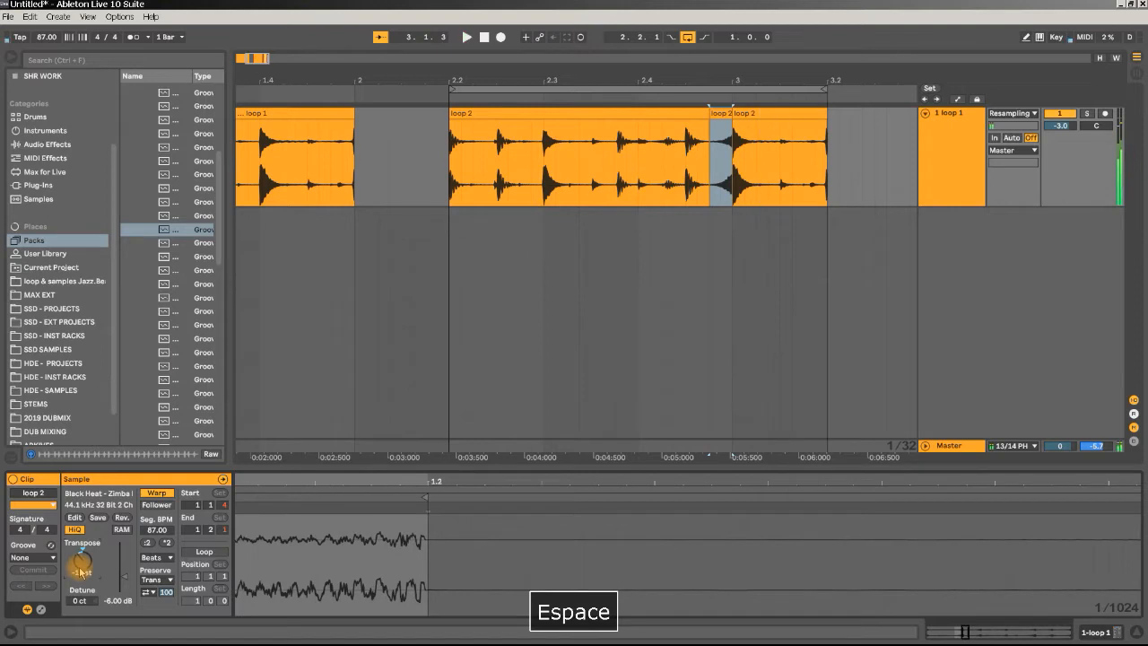
key(space)
key(space)
key(space)
key(space)
key(space)
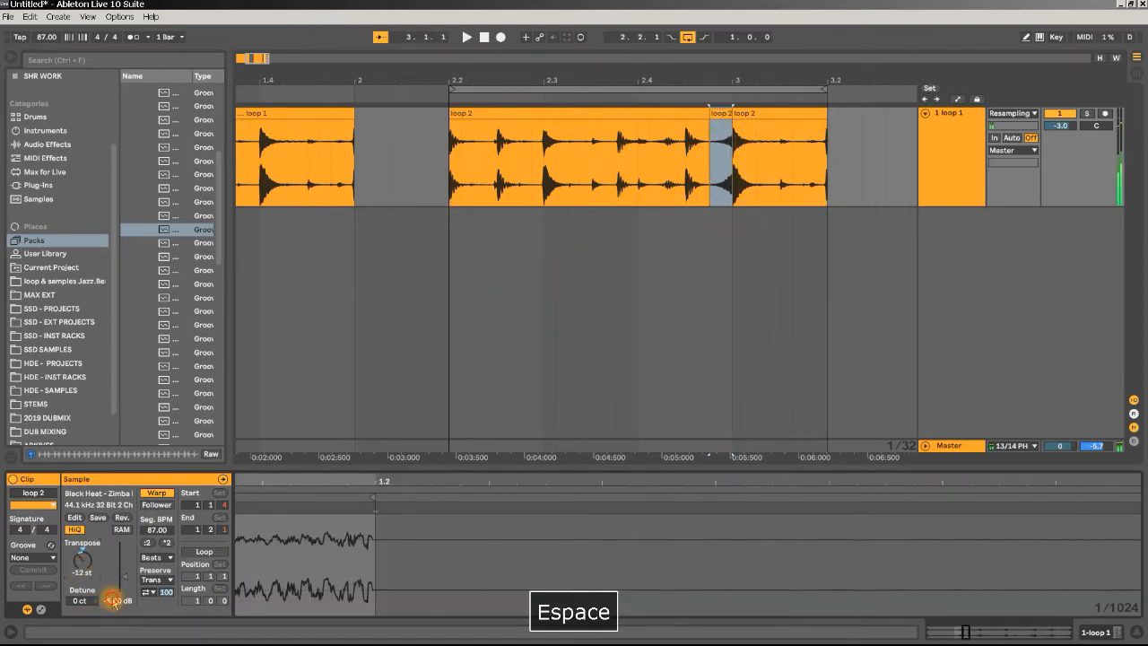
Set the reversed slice's gain to 0 dB and audition it repeatedly.
drag(114, 603, 115, 598)
key(space)
key(space)
key(space)
key(space)
key(space)
key(space)
Reset the reversed slice's transpose to 0 st and audition it again.
double_click(80, 575)
key(space)
key(space)
key(space)
key(space)
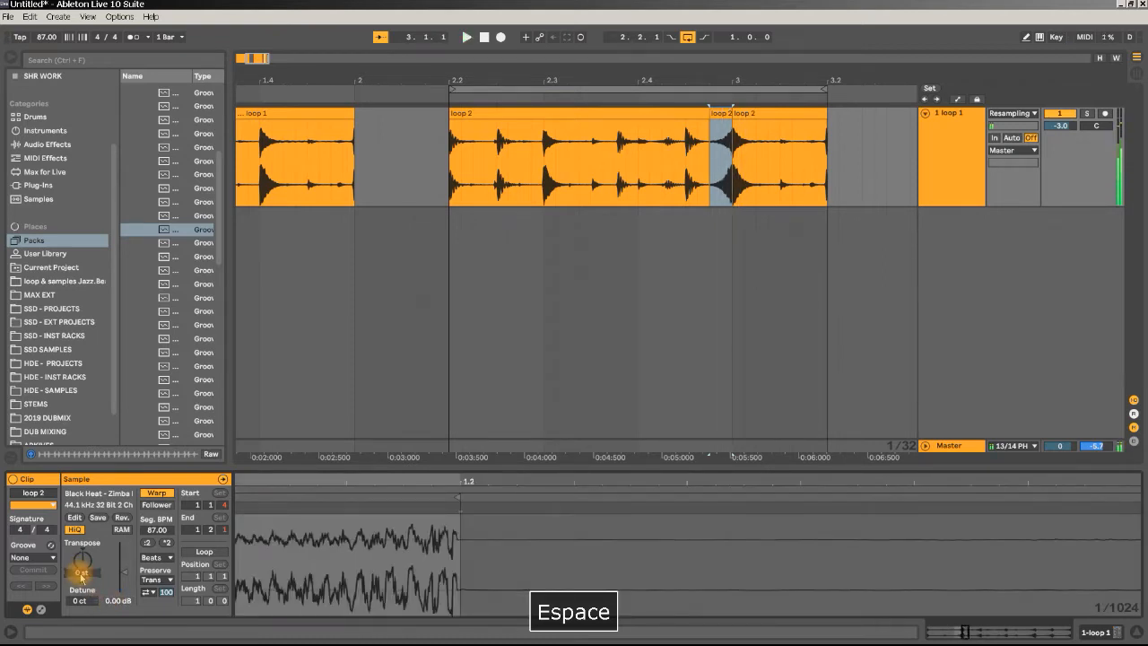
Set the reversed slice's transpose to -5 st and audition it.
key(space)
key(space)
text(-)
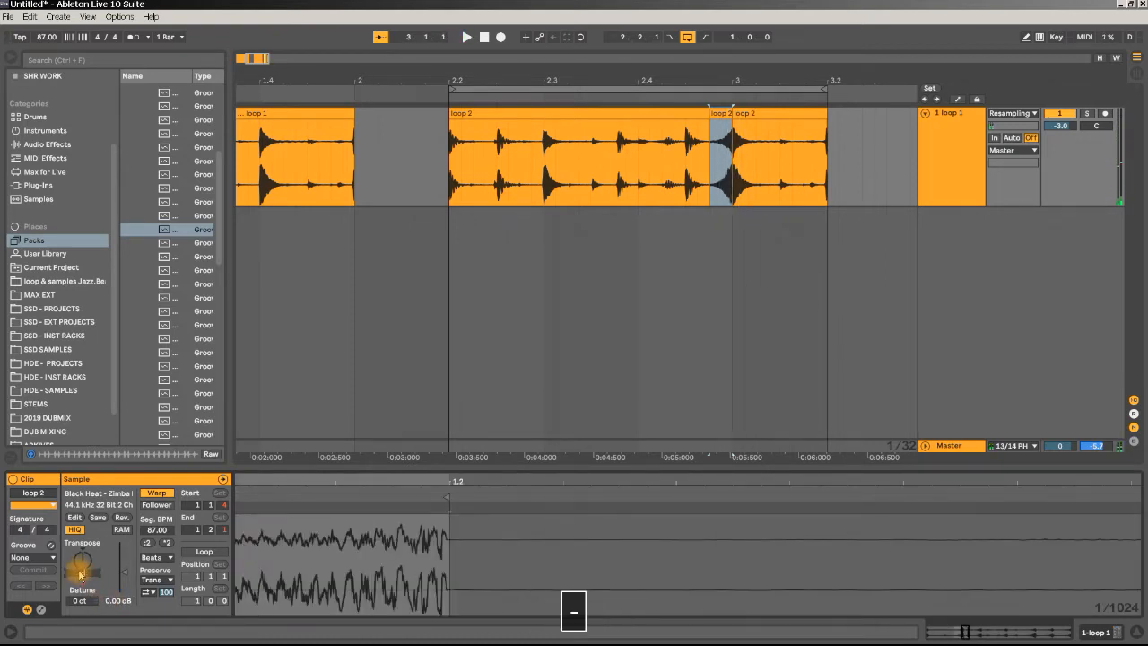
key(BackSpace)
text(5)
key(Return)
key(space)
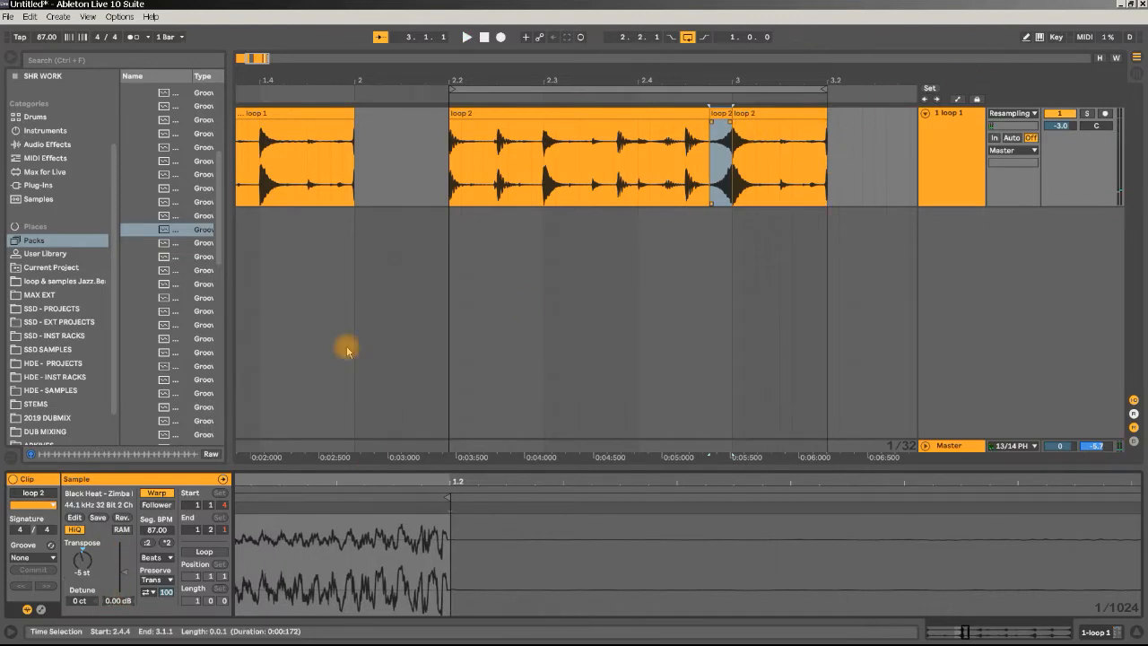
Set the reversed slice's gain to -6 dB and play the whole loop 2 section.
key(Return)
key(space)
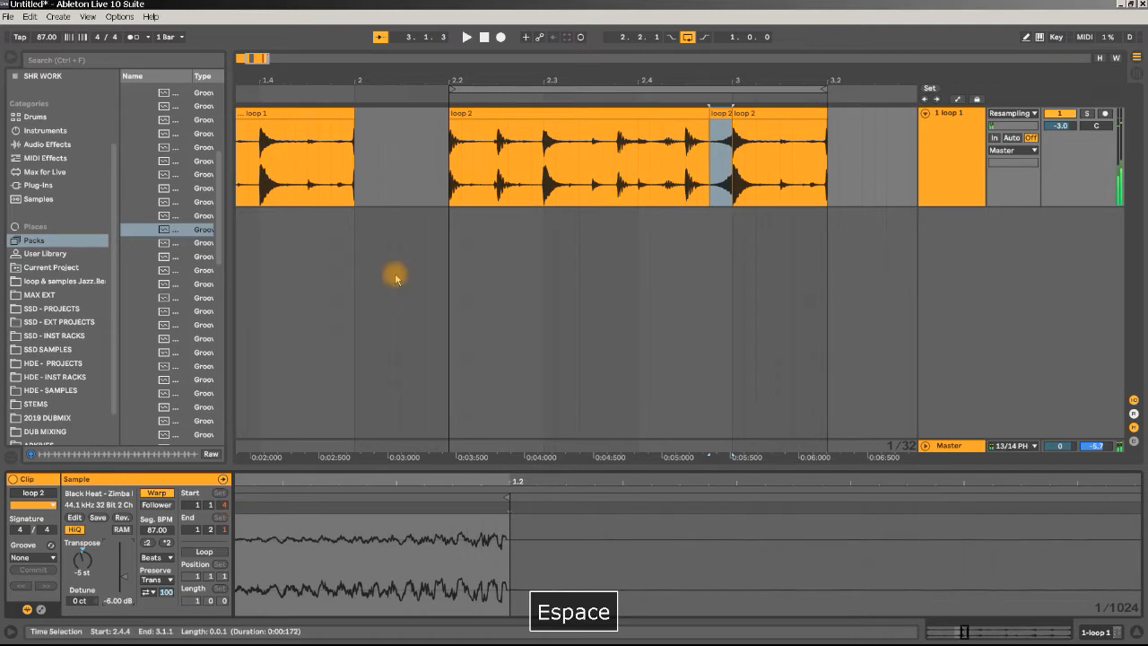
click(486, 113)
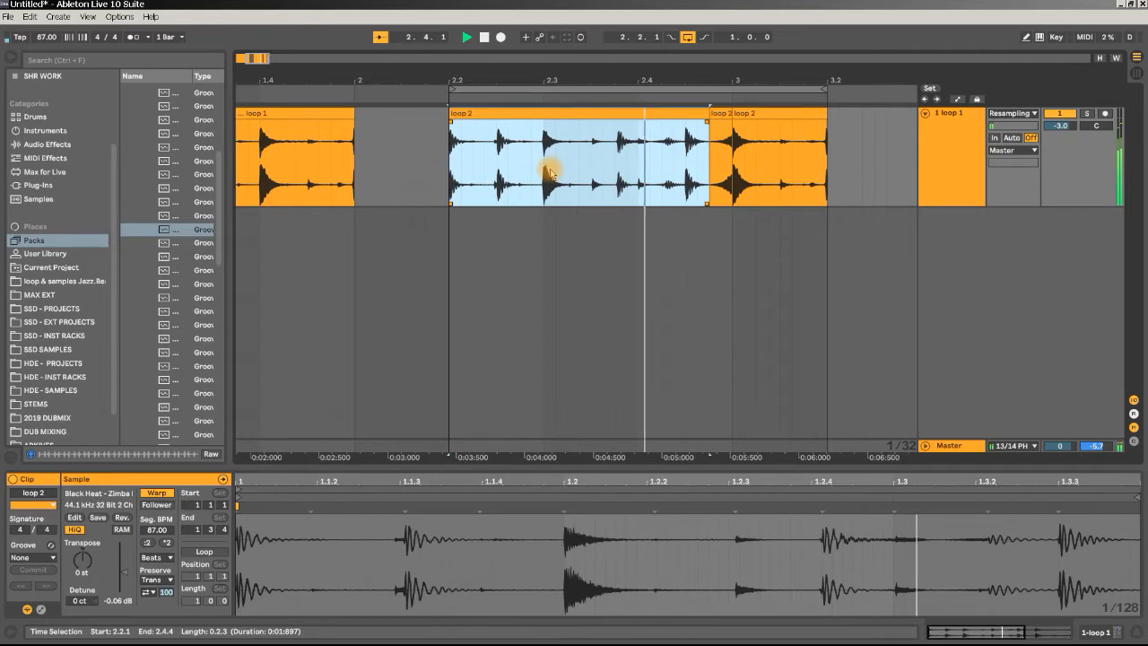
key(space)
Copy the start of the hit at 2.3 to just before 2.3.4 in loop 2 and audition it.
drag(544, 166, 553, 164)
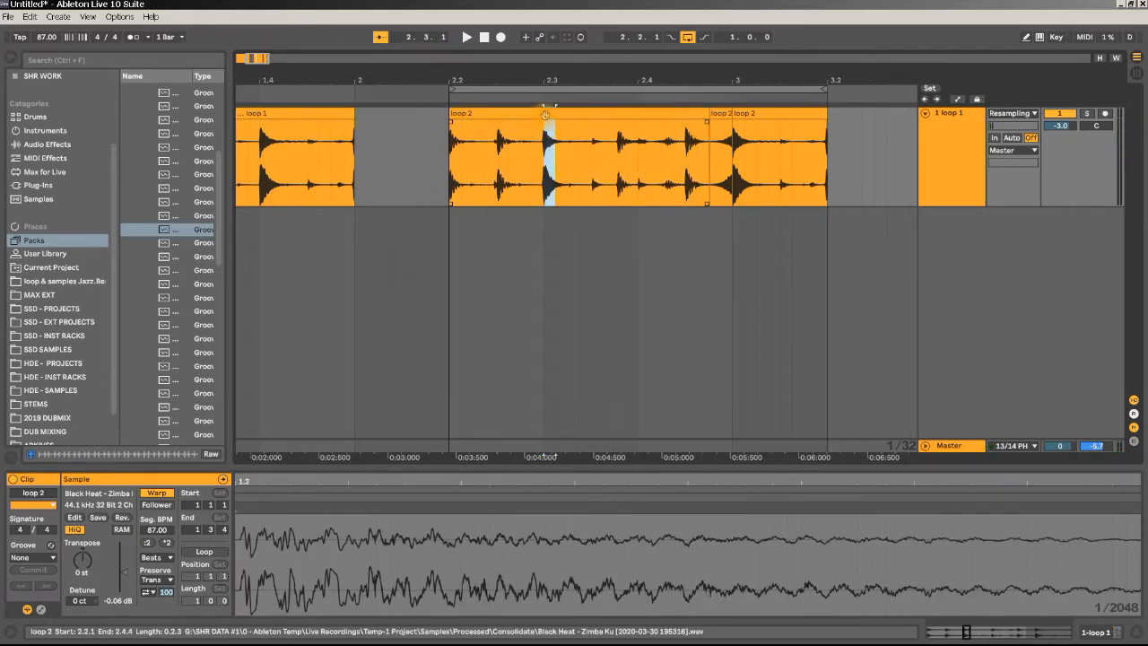
drag(562, 80, 561, 125)
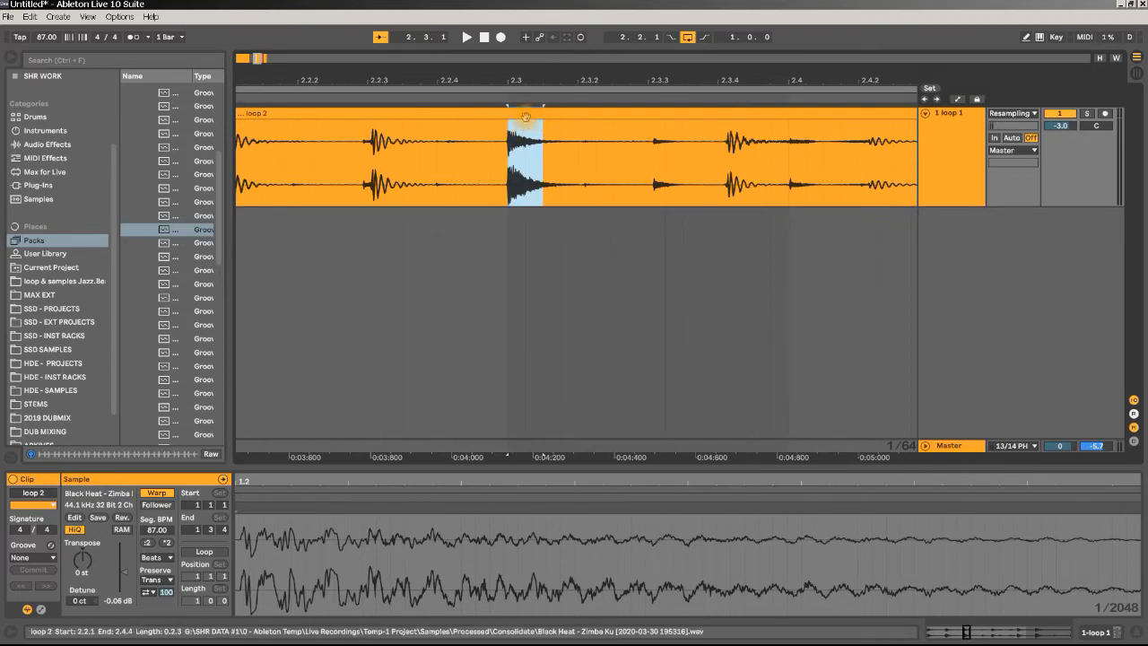
drag(537, 124, 708, 133)
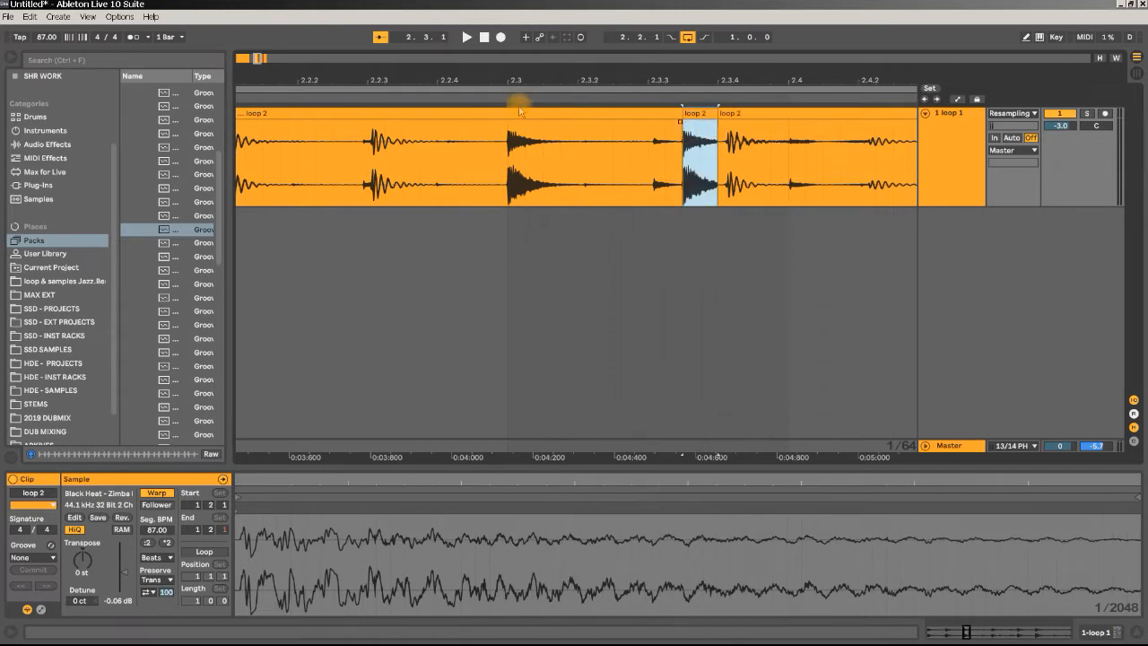
key(space)
Move the copied hit to just past 2.3.4 and extend the preceding loop 2 clip to close the gap.
drag(584, 77, 635, 78)
drag(499, 81, 635, 184)
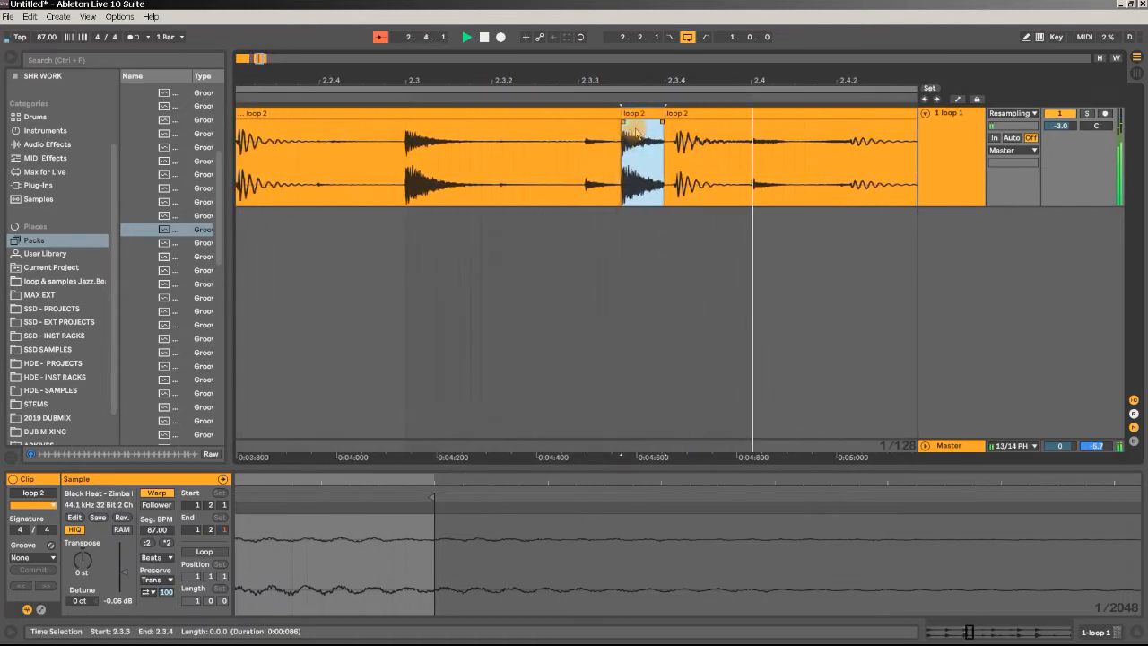
drag(642, 117, 695, 116)
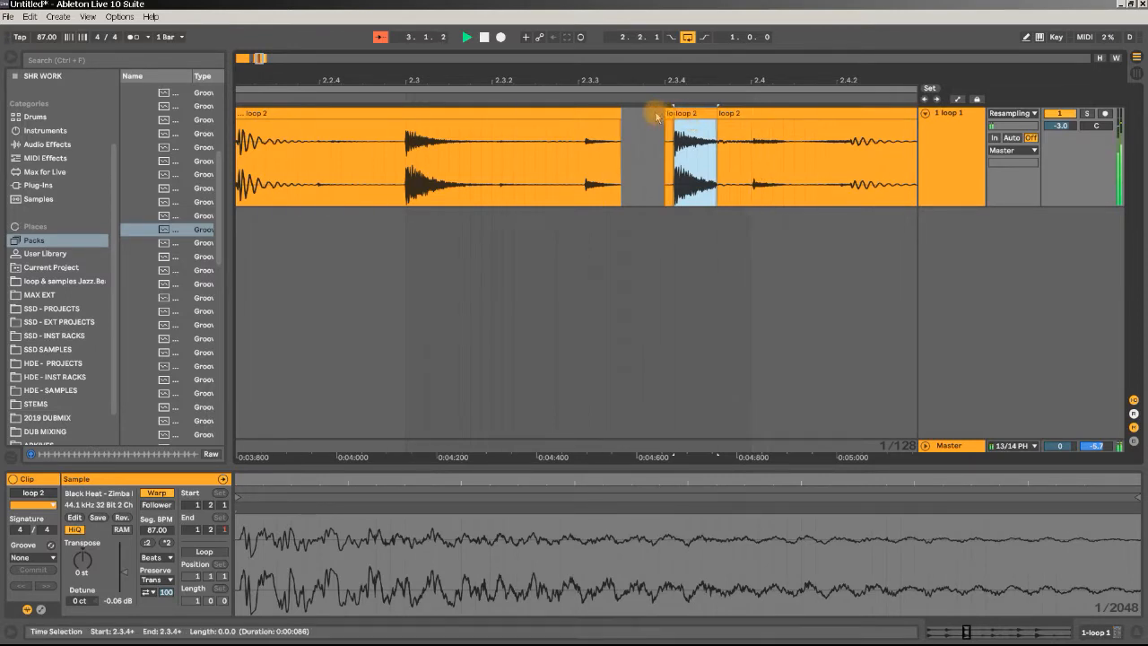
key(space)
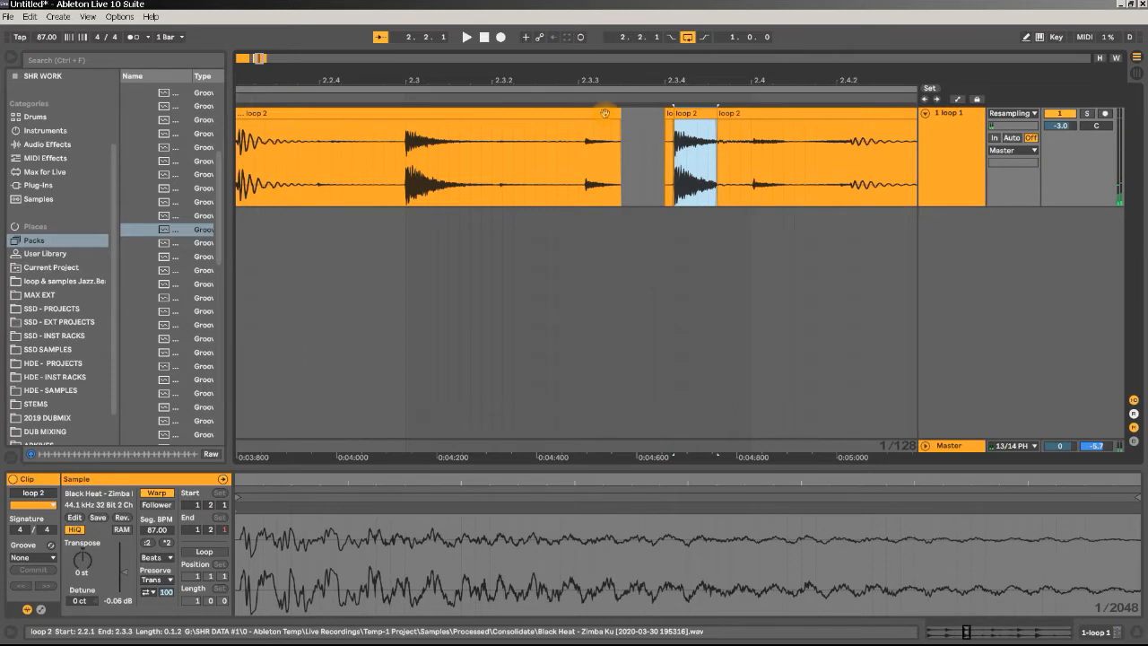
drag(618, 112, 676, 112)
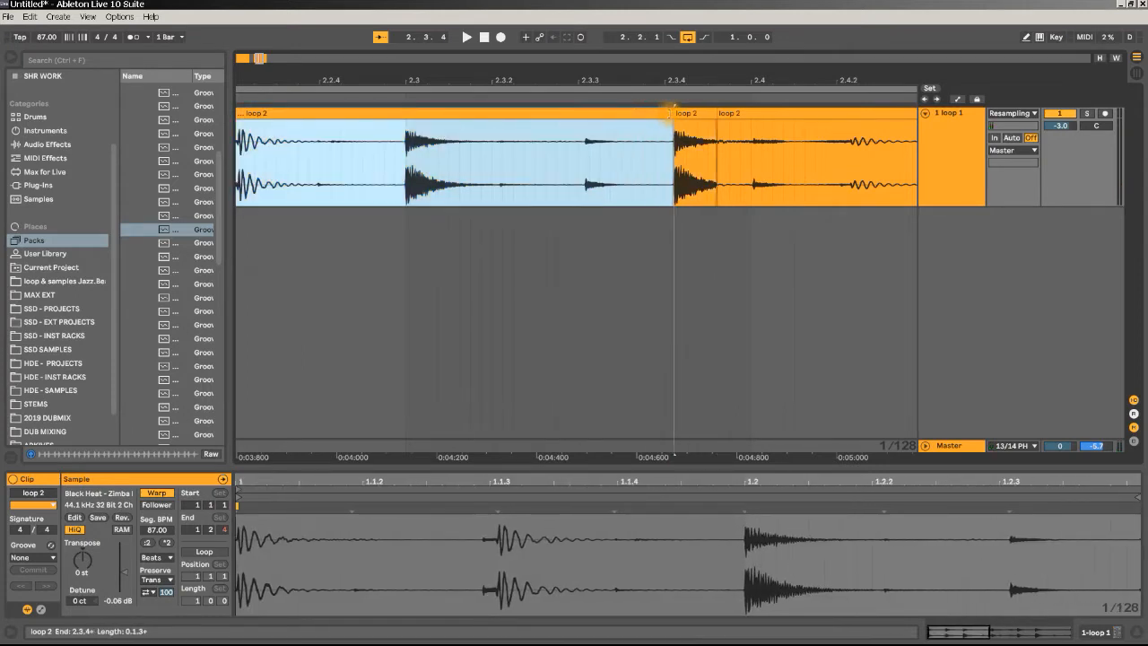
Set the copied hit's gain to -0.63 dB and audition the loop.
click(688, 114)
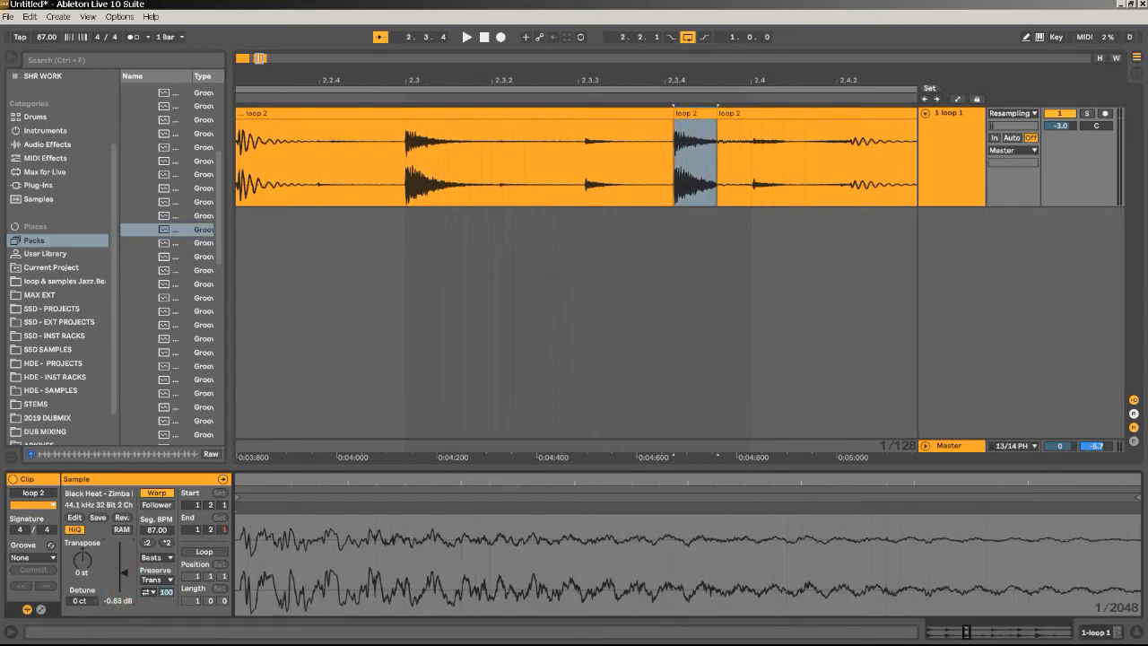
key(space)
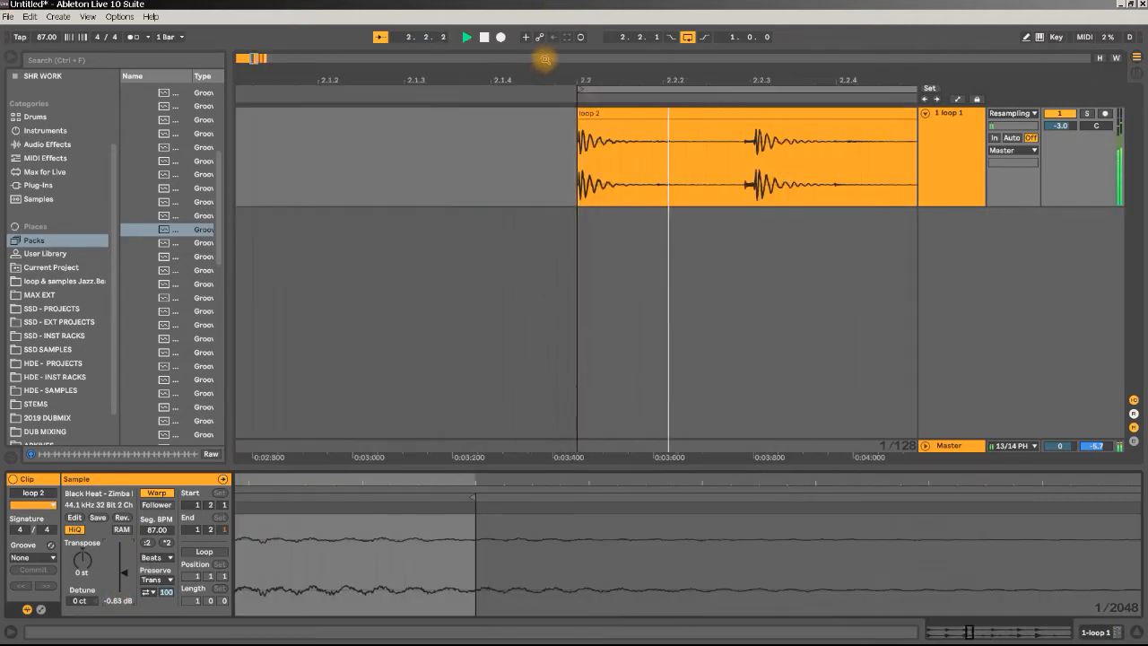
drag(589, 78, 589, 30)
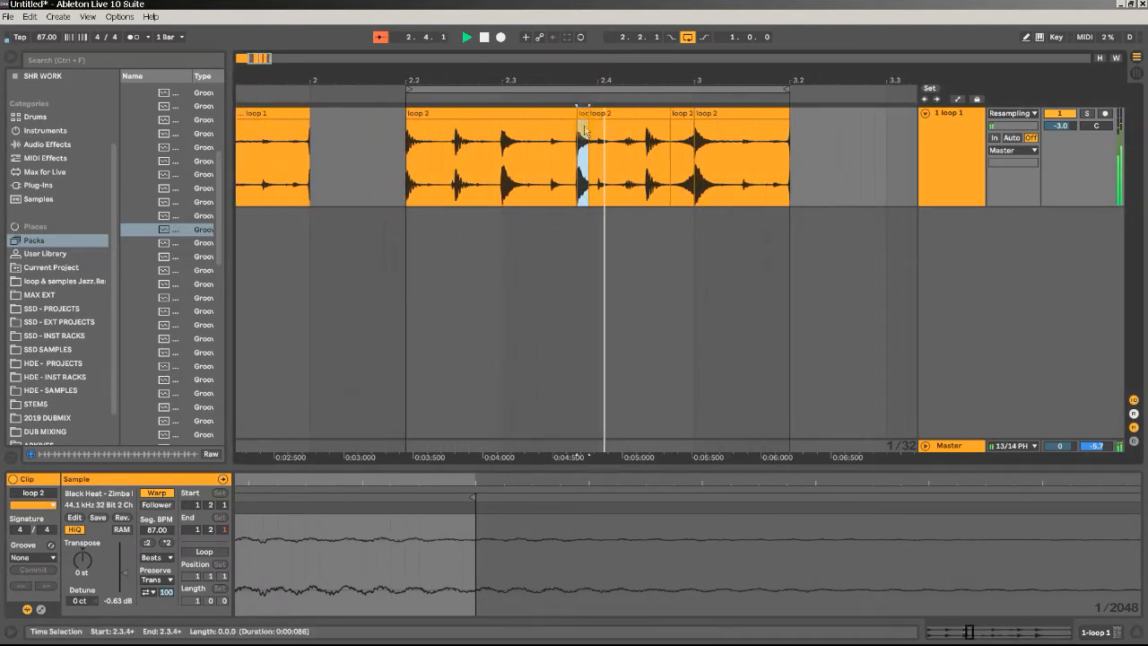
key(space)
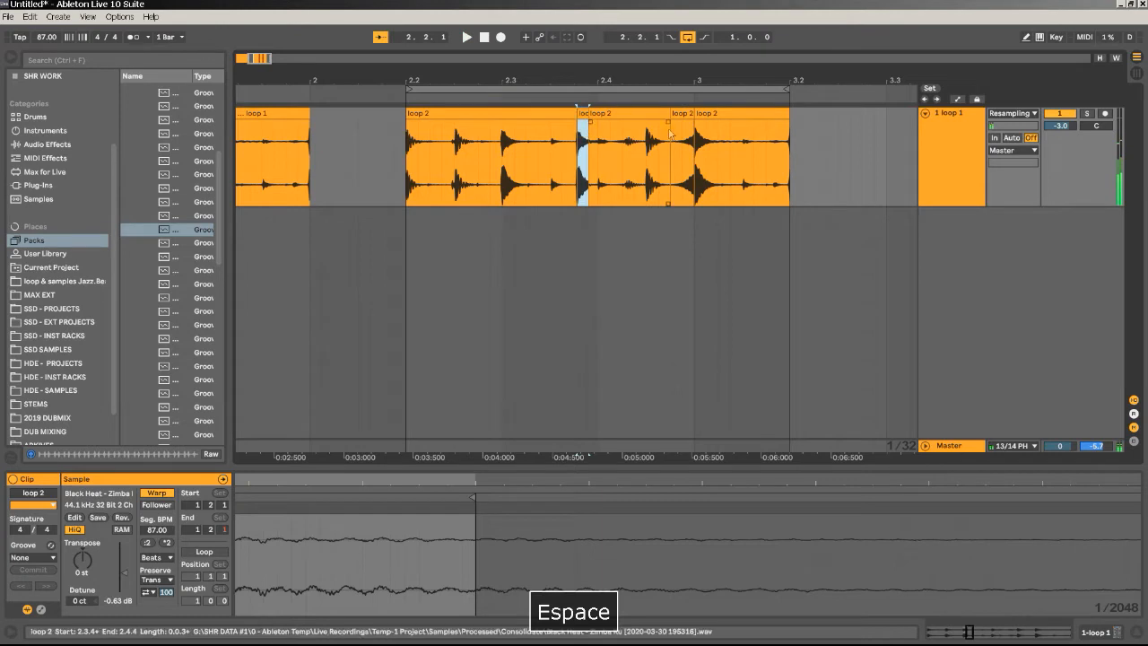
click(408, 224)
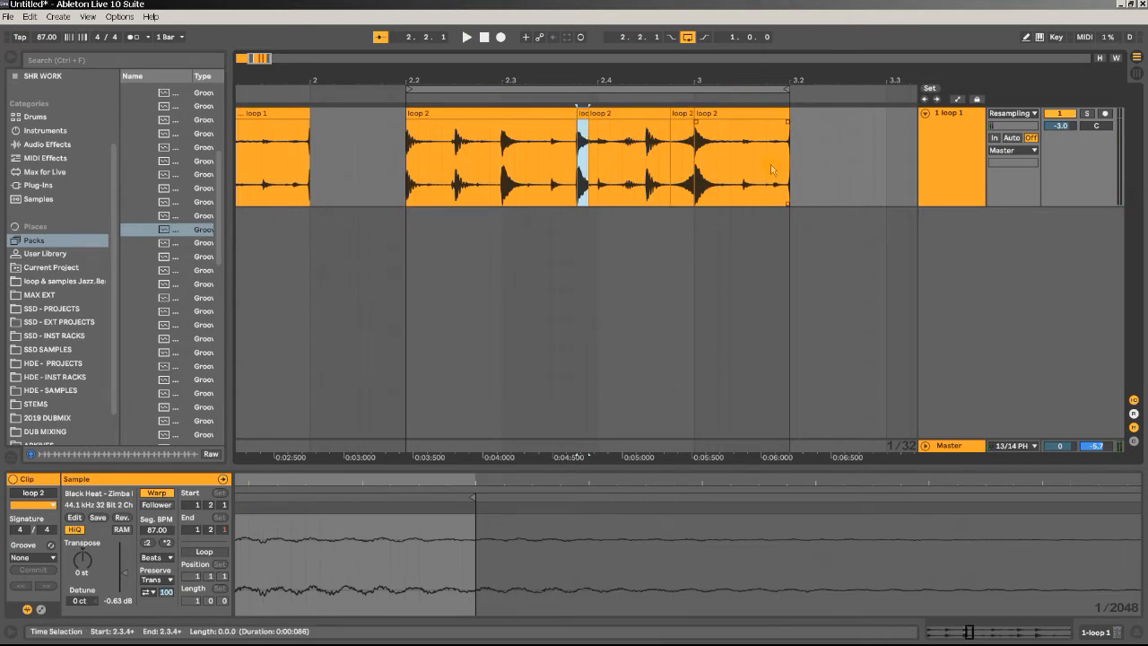
Split out the slice from 3.1.3 to 3.1.4 in loop 2 and reverse it, playing the result.
drag(744, 164, 763, 157)
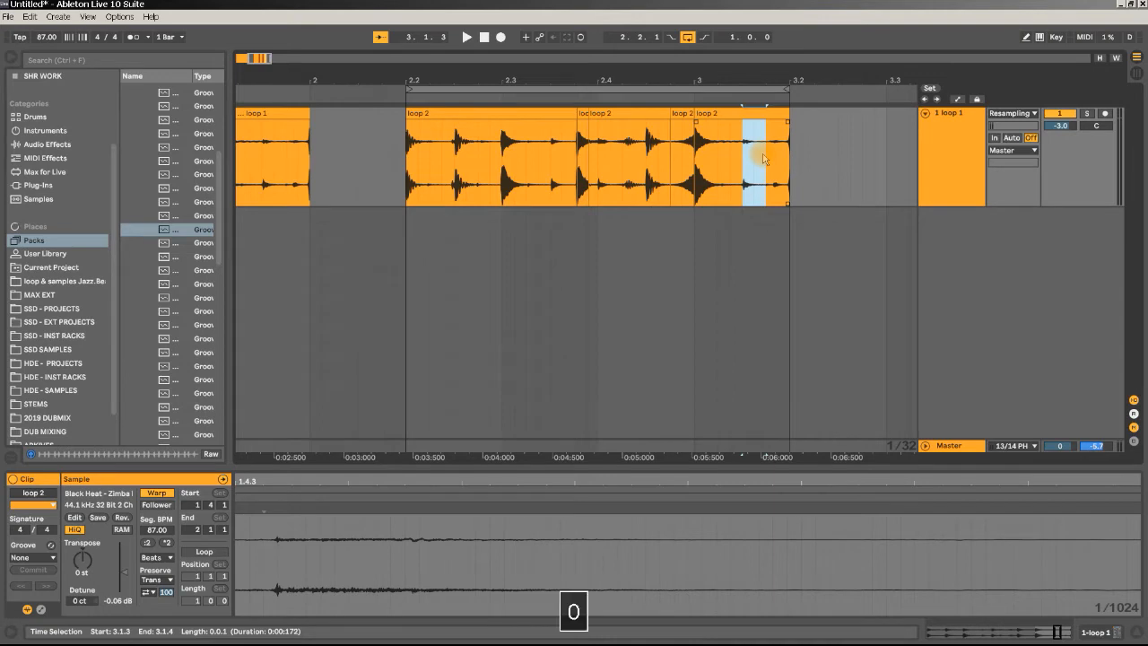
key(ctrl+e)
key(0)
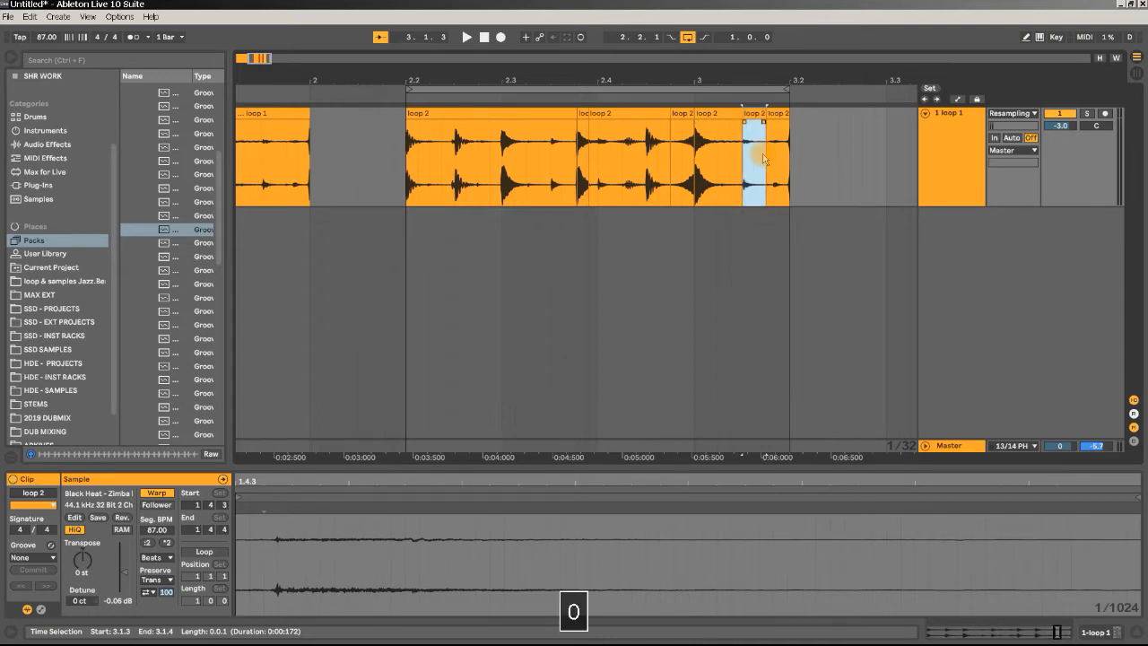
key(r)
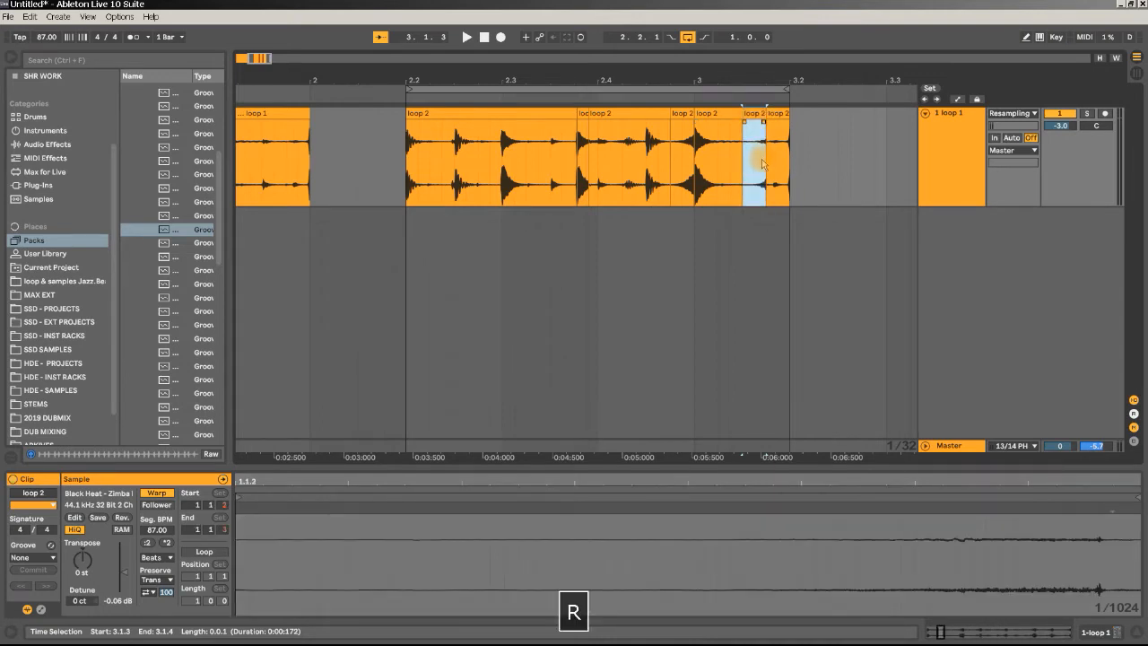
key(space)
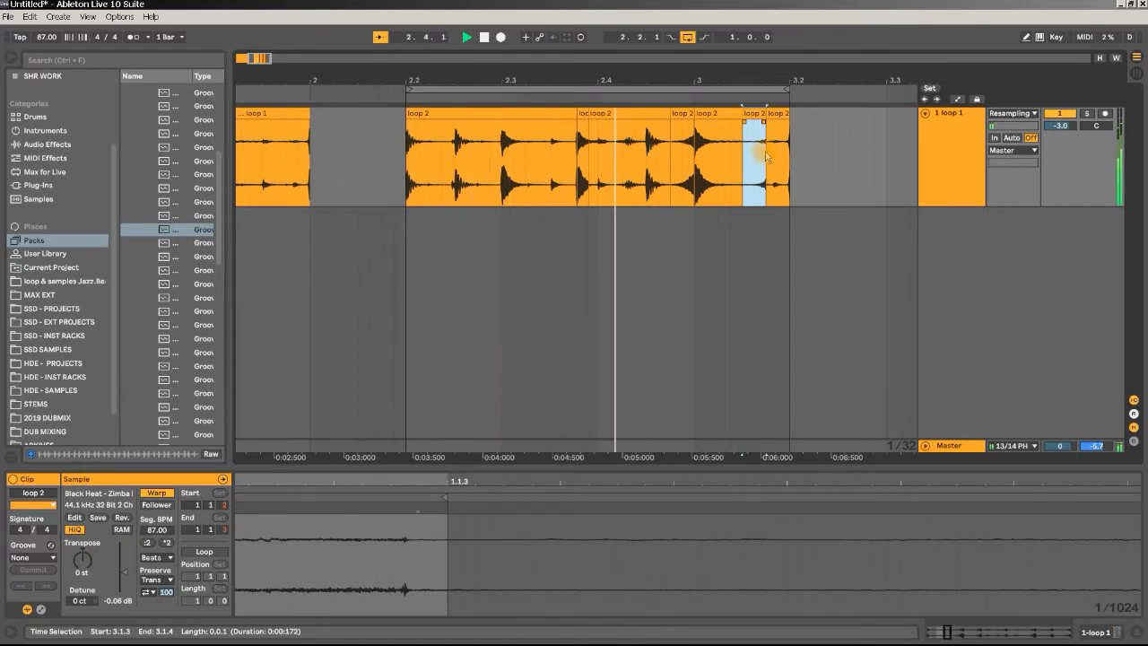
Shorten the second reversed slice to its last half, with the preceding clip extended to meet it, and audition the loop.
drag(761, 80, 744, 107)
key(space)
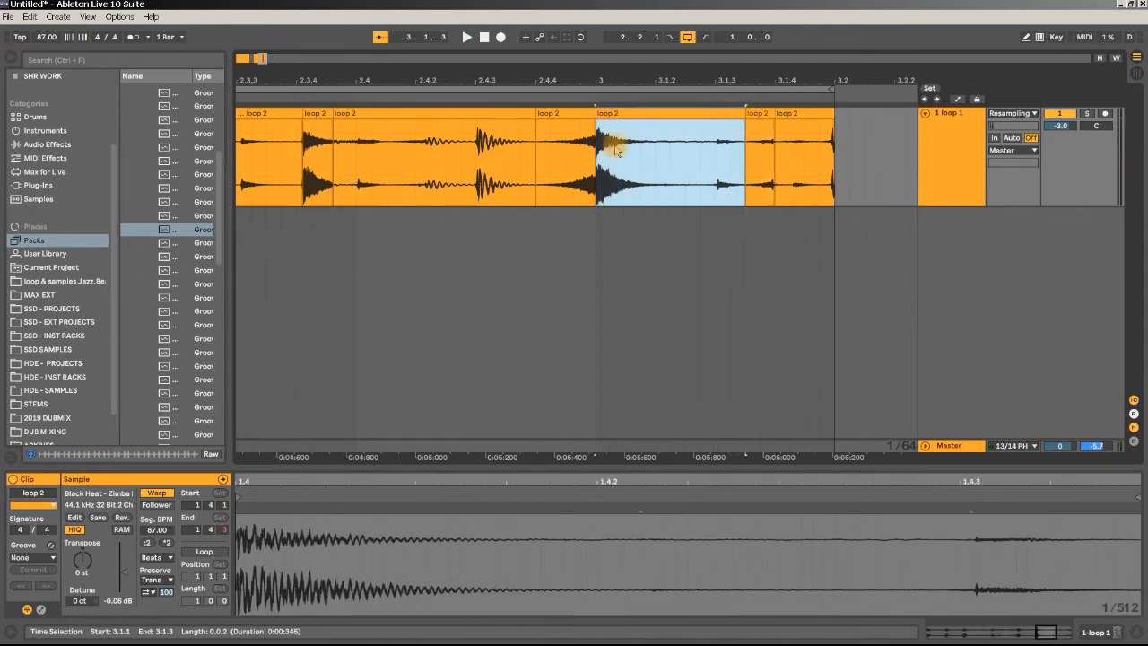
key(space)
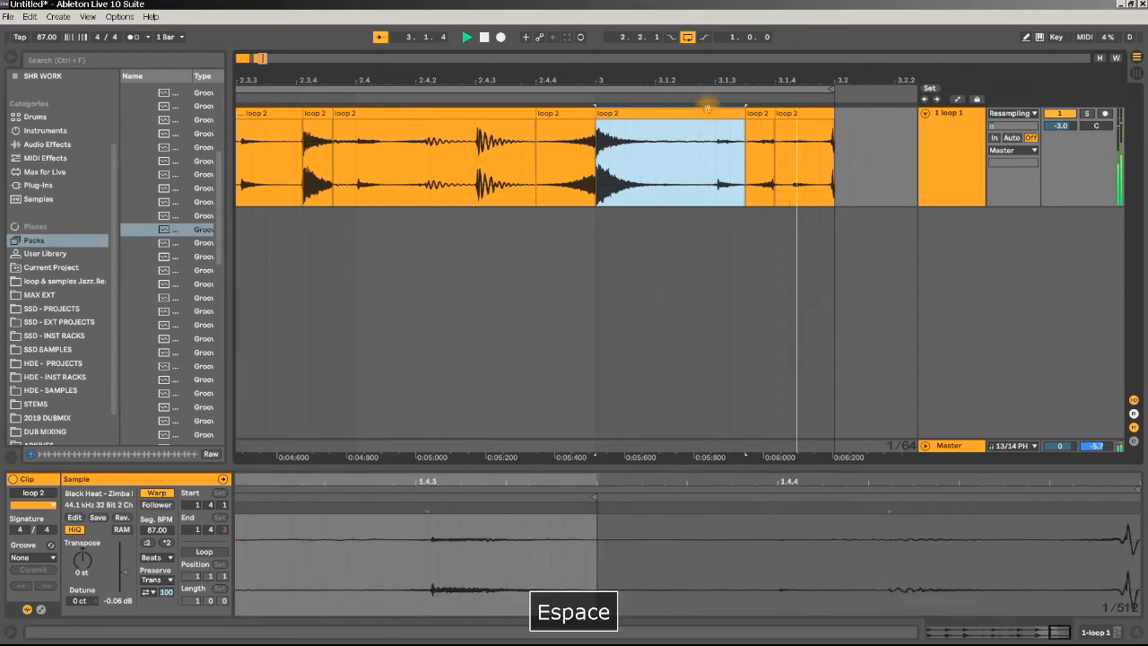
key(space)
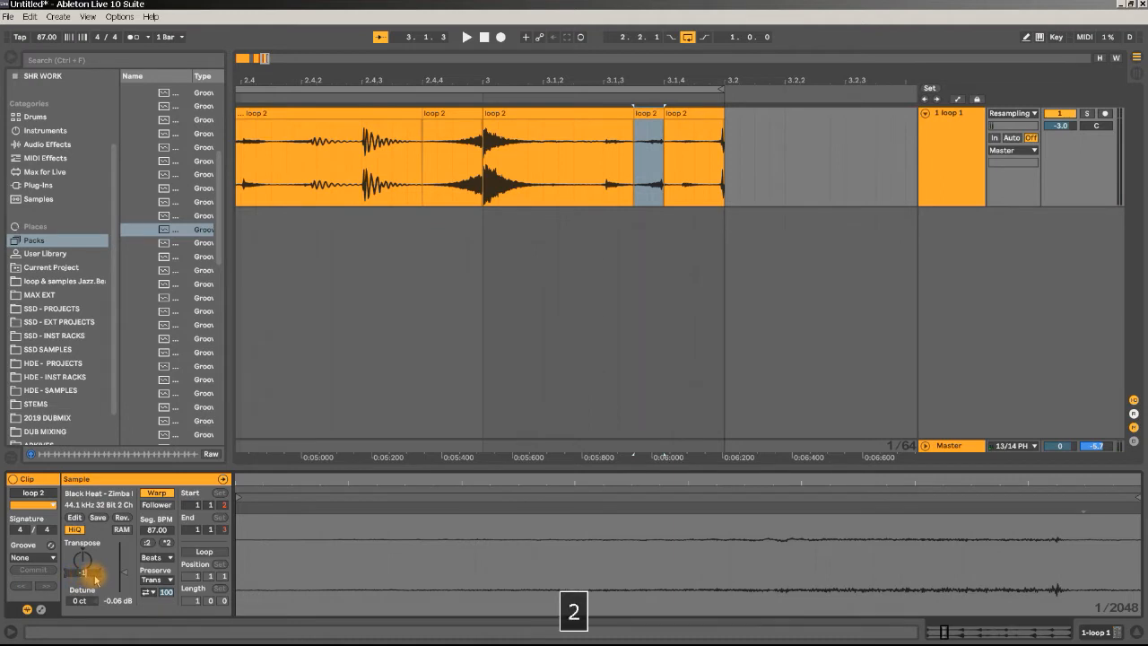
Set the shortened reversed slice's transpose to -12 st and its gain to -2.89 dB, auditioning the loop.
key(Return)
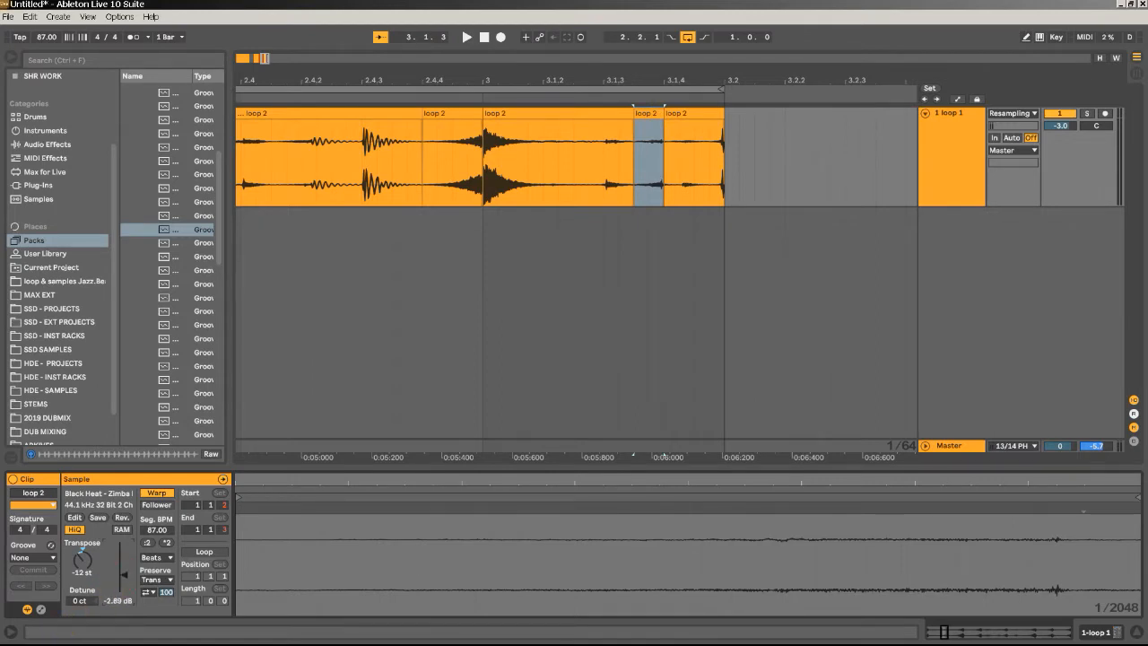
key(space)
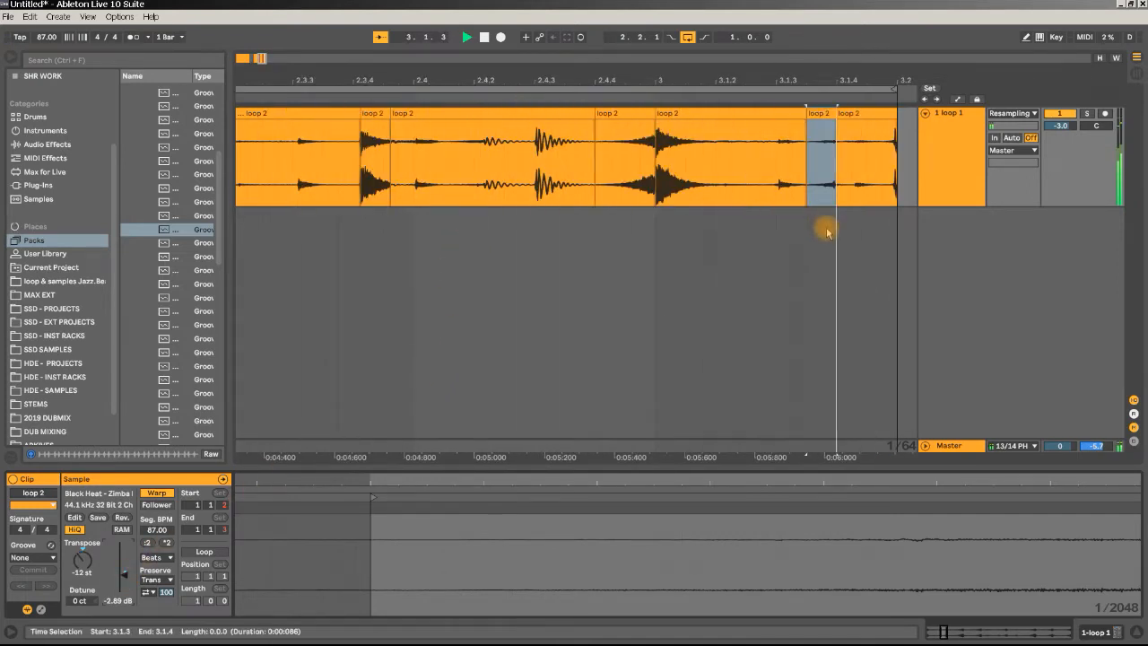
key(space)
Consolidate all the loop 2 slices from 2.2.1 to 3.2.1 into one clip and play it.
drag(582, 76, 412, 78)
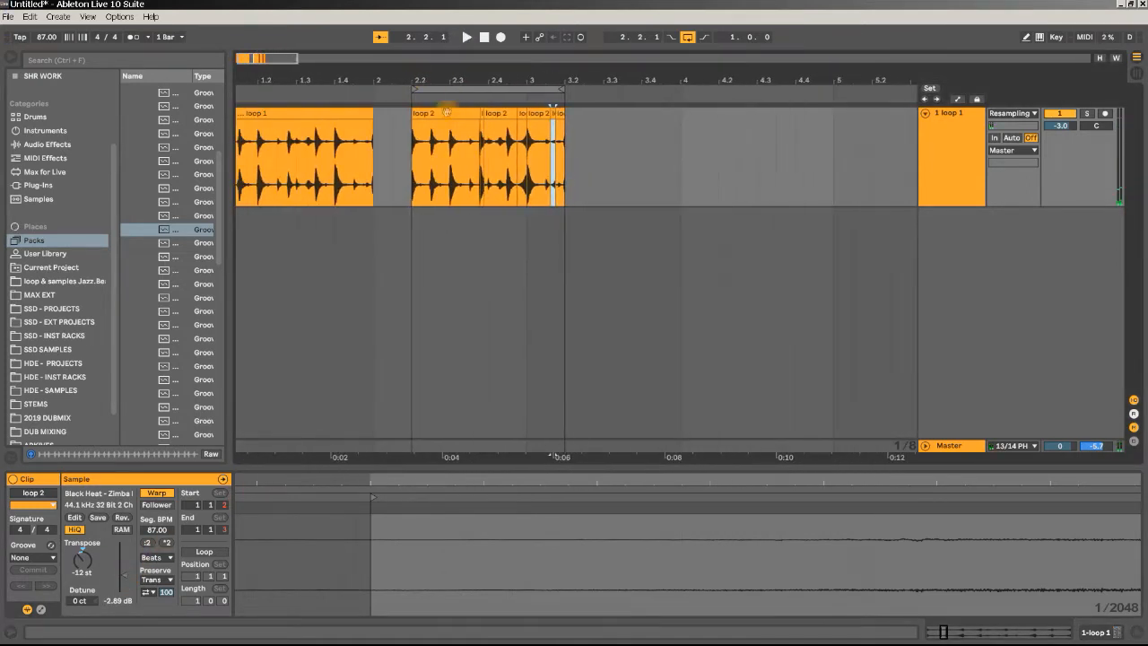
click(443, 114)
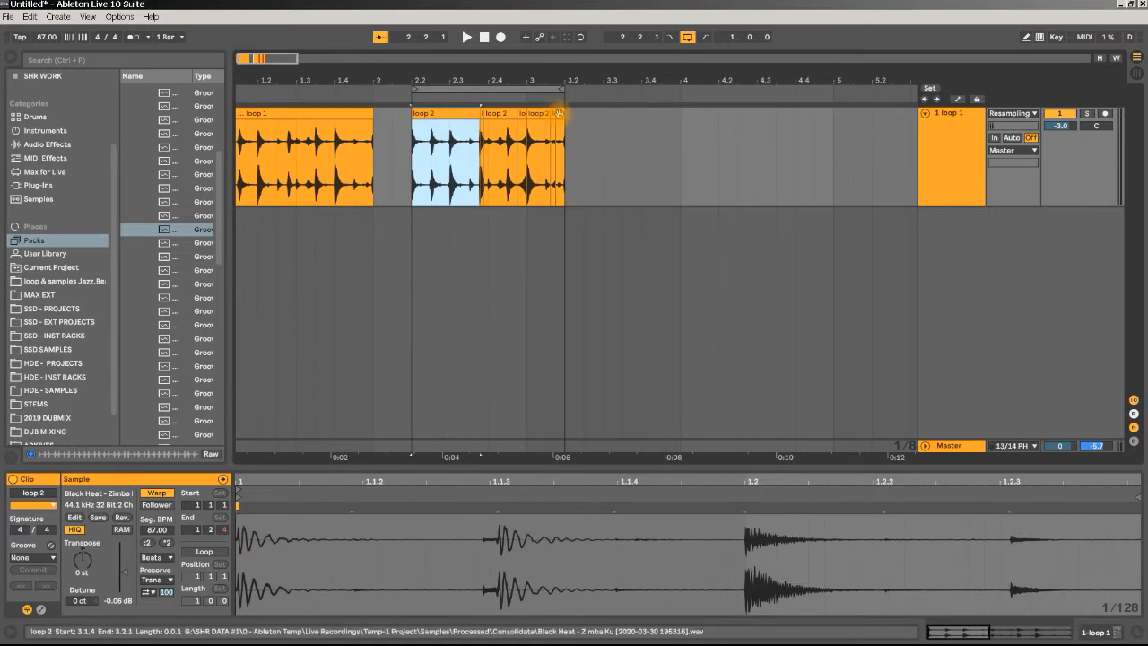
shift+click(563, 140)
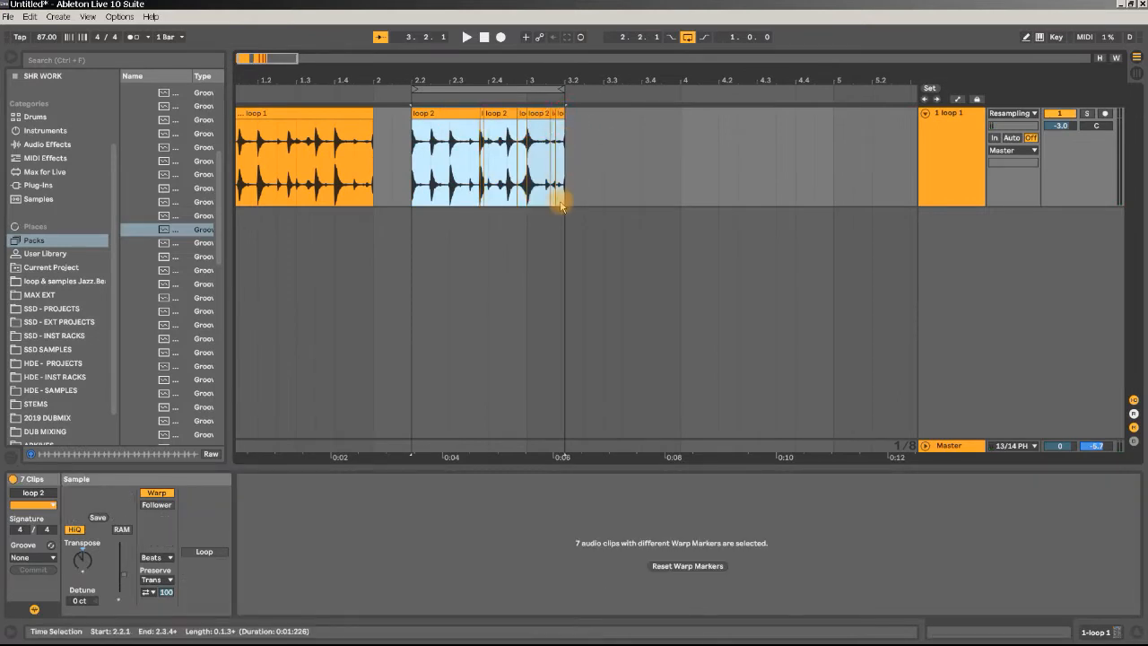
key(ctrl+j)
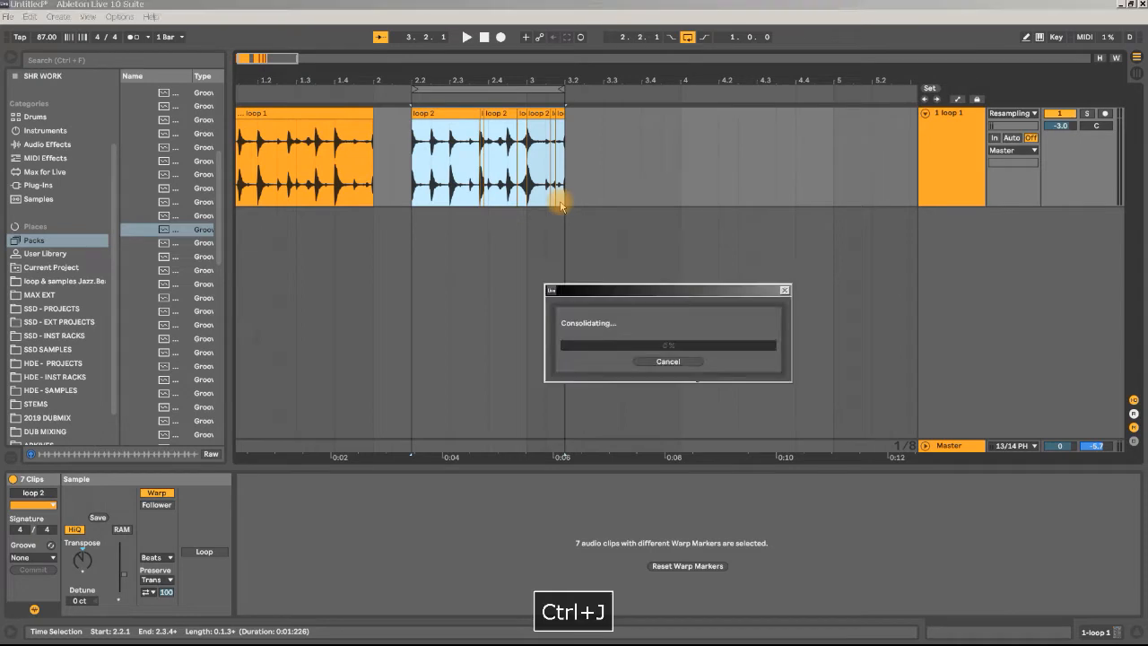
key(space)
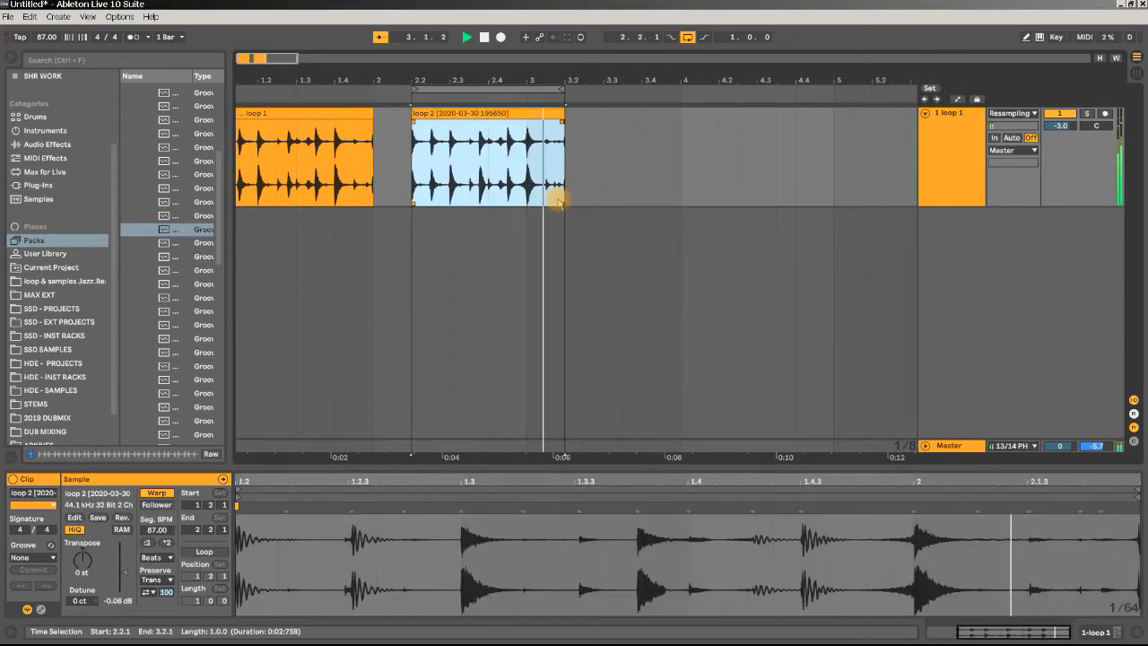
key(space)
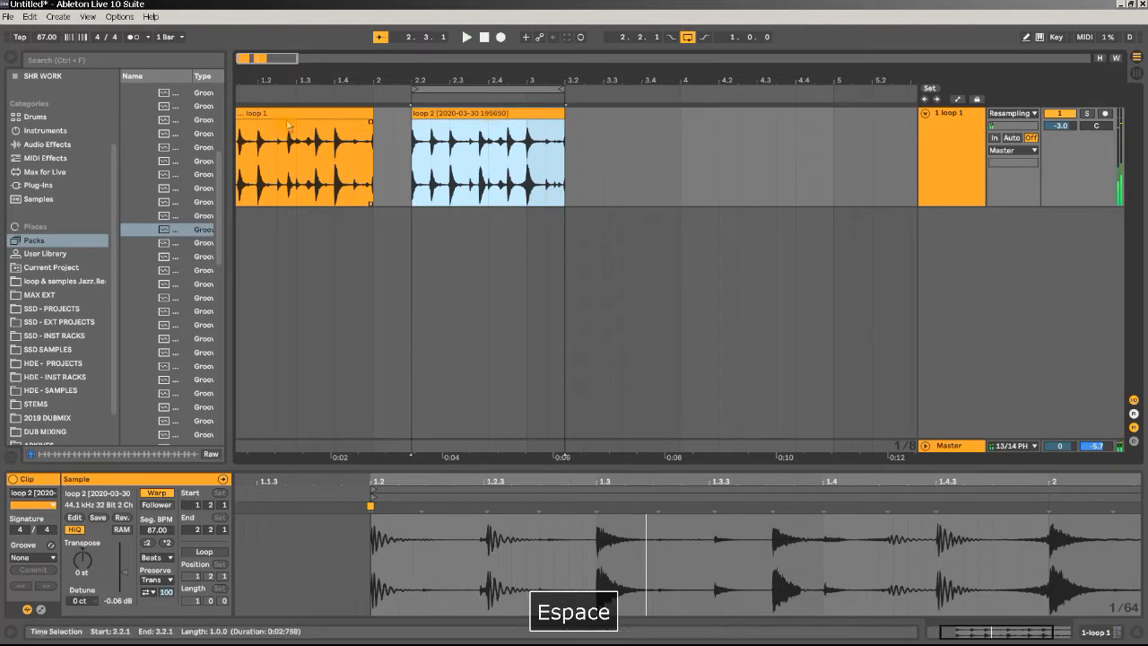
Copy the loop 1 clip to the start of bar 4 and rename the copy as loop 3.
click(343, 132)
drag(342, 133, 746, 131)
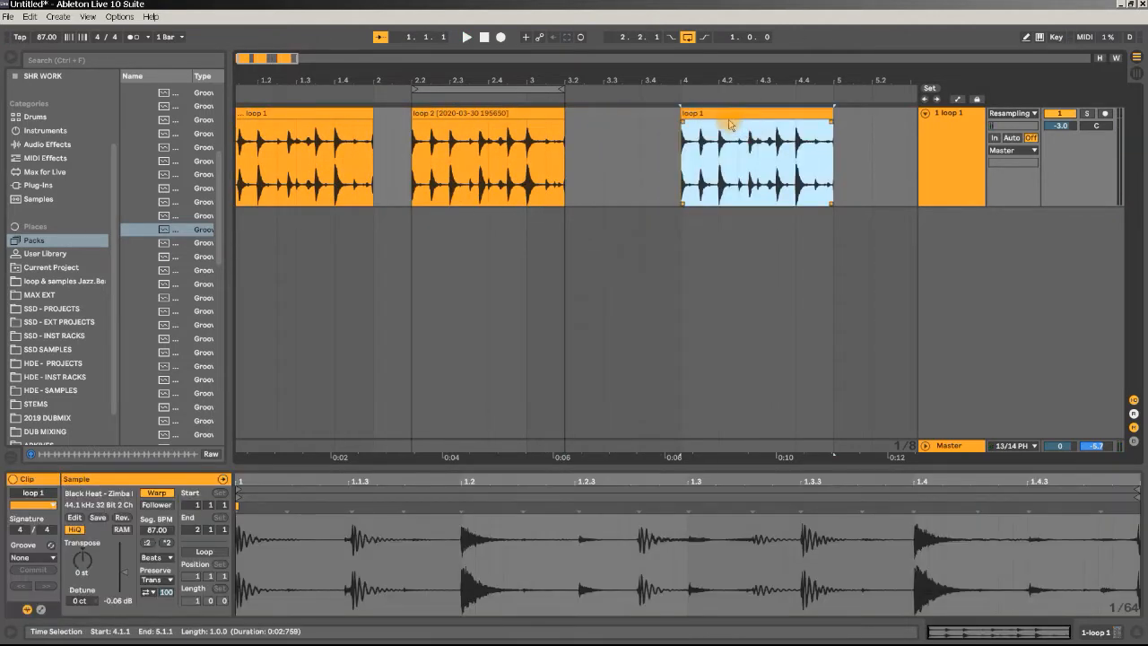
key(ctrl+r)
drag(704, 115, 700, 116)
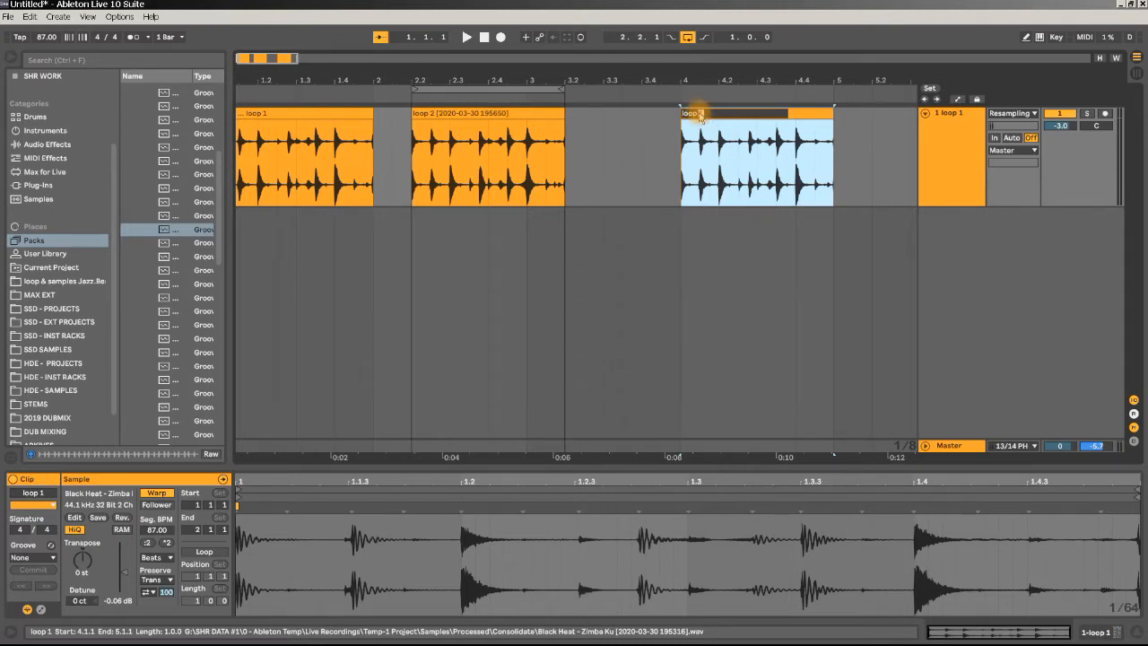
text(3)
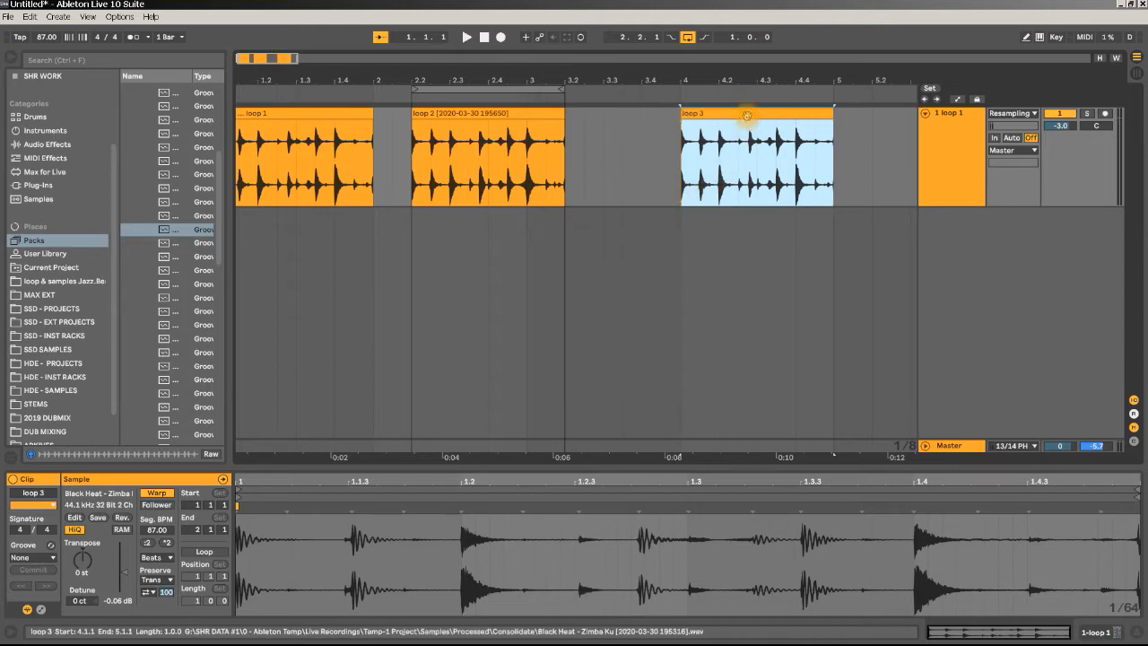
Set the playback loop to the loop 3 clip's range and play it.
key(ctrl+l)
key(space)
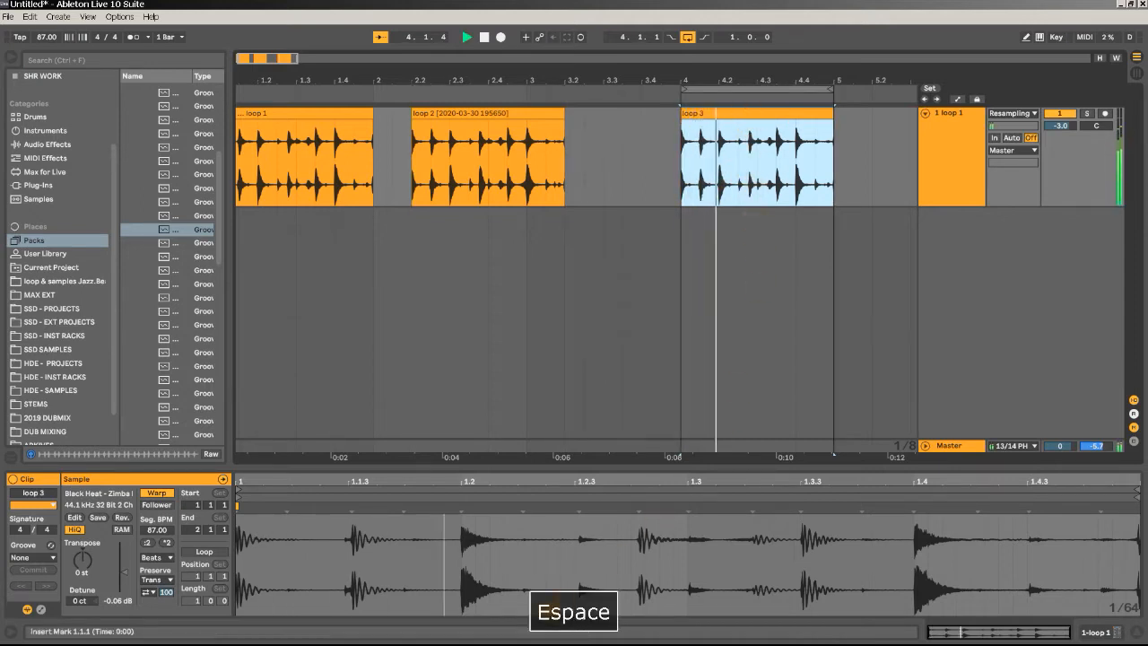
Stop playback, enlarge the clip view, show the info view, and display loop 3's clip Volume envelope.
key(space)
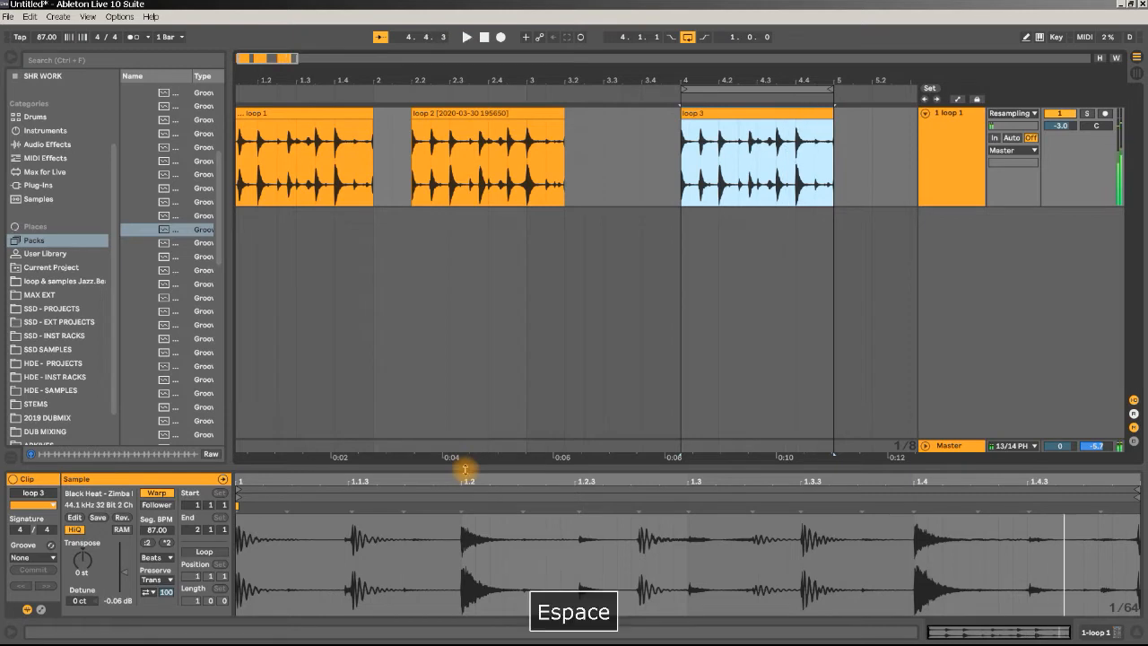
drag(465, 469, 473, 391)
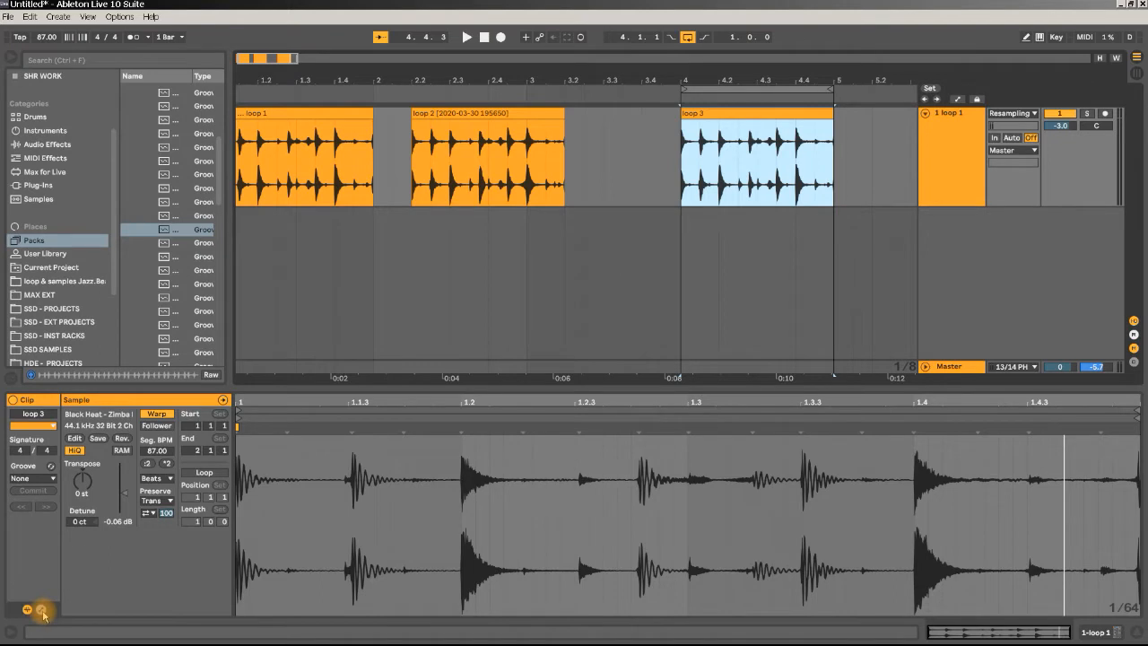
click(14, 635)
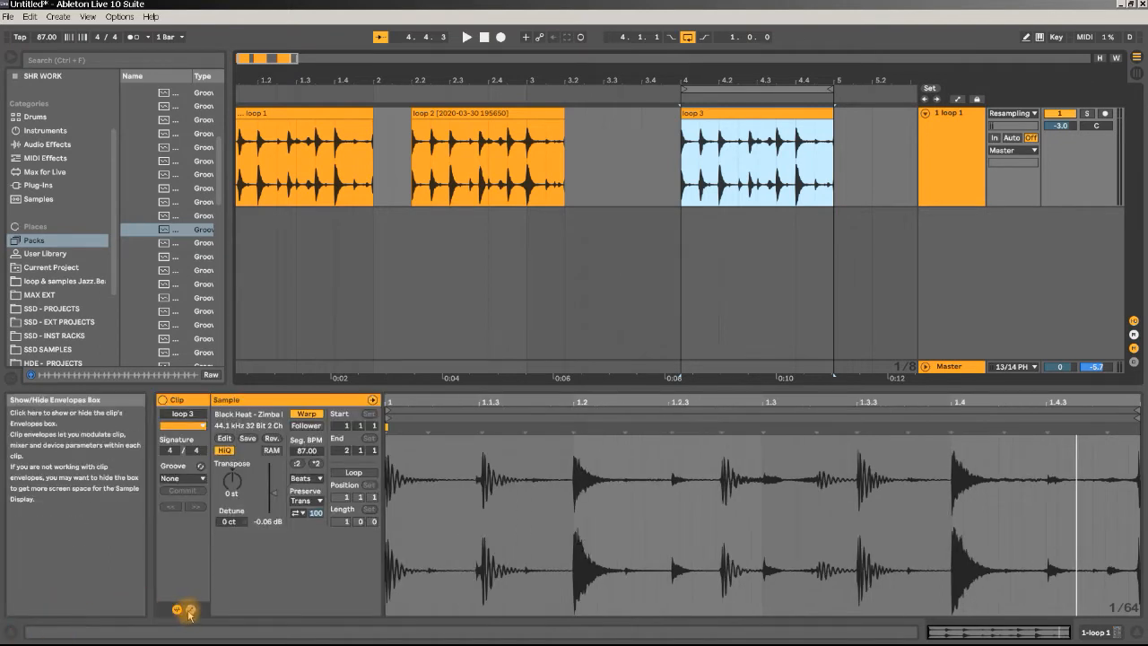
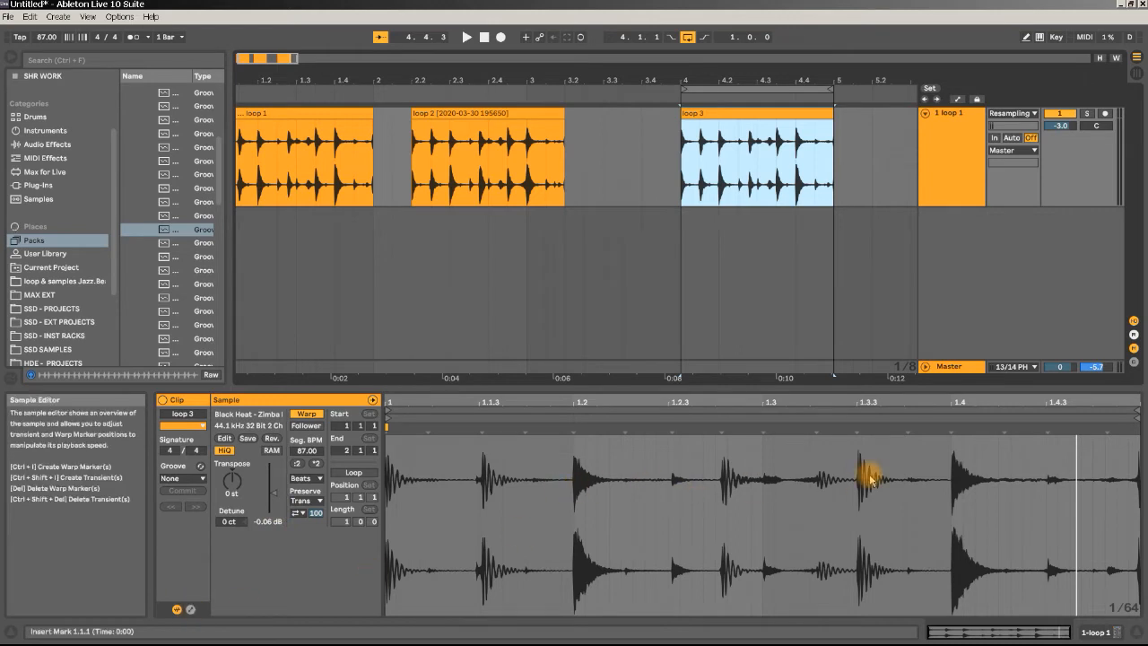
click(190, 609)
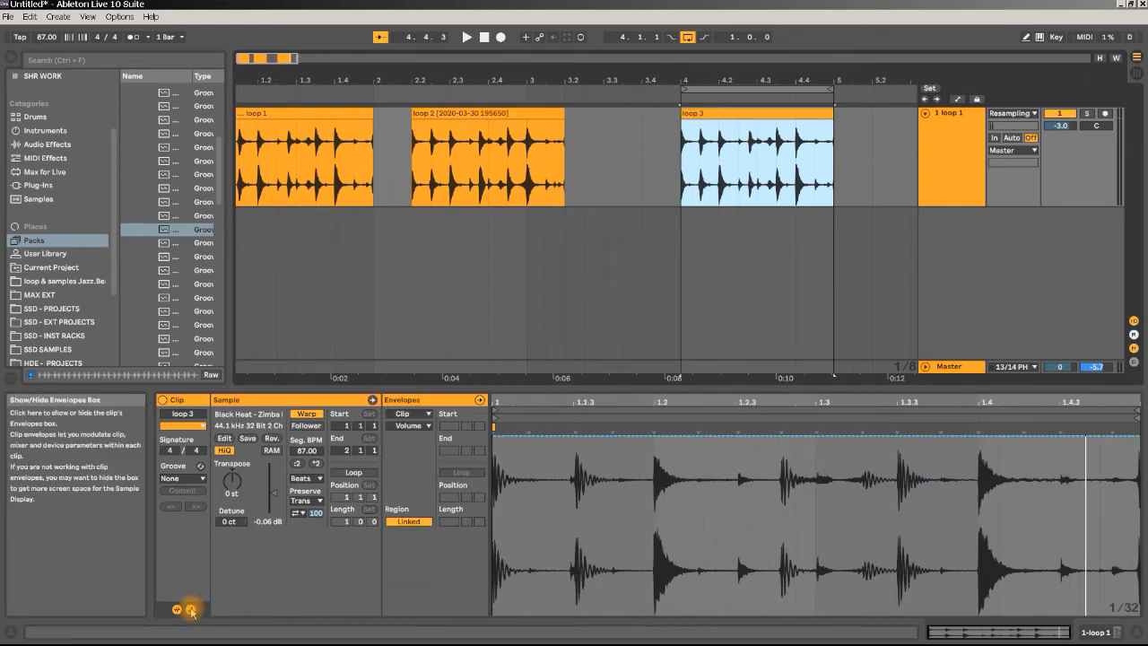
click(426, 415)
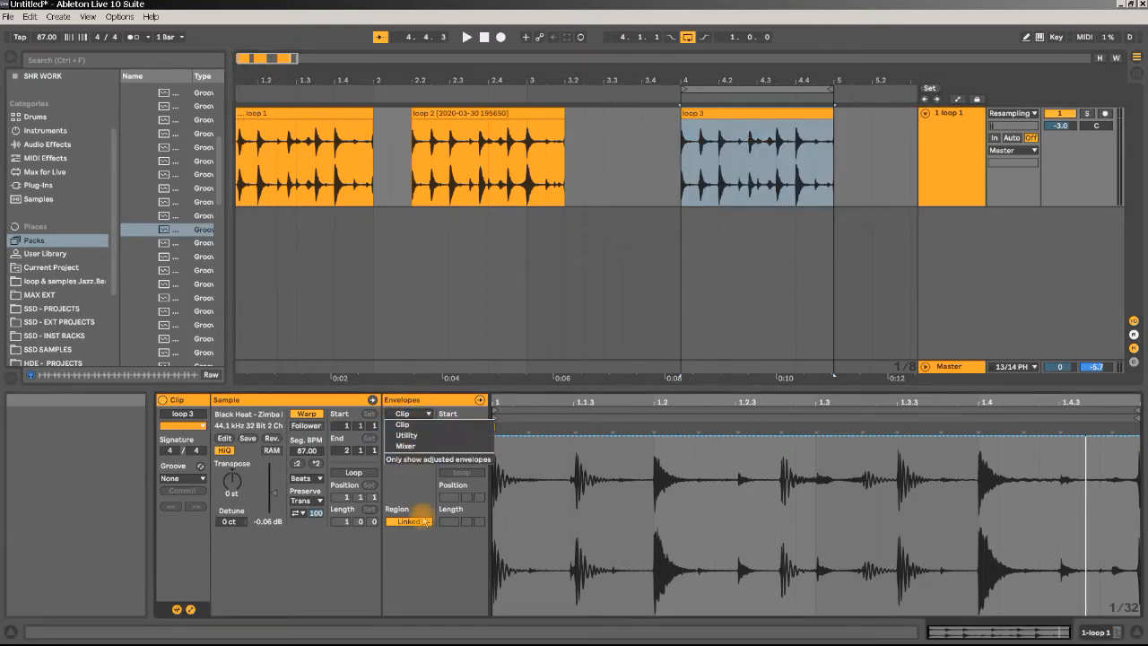
click(403, 425)
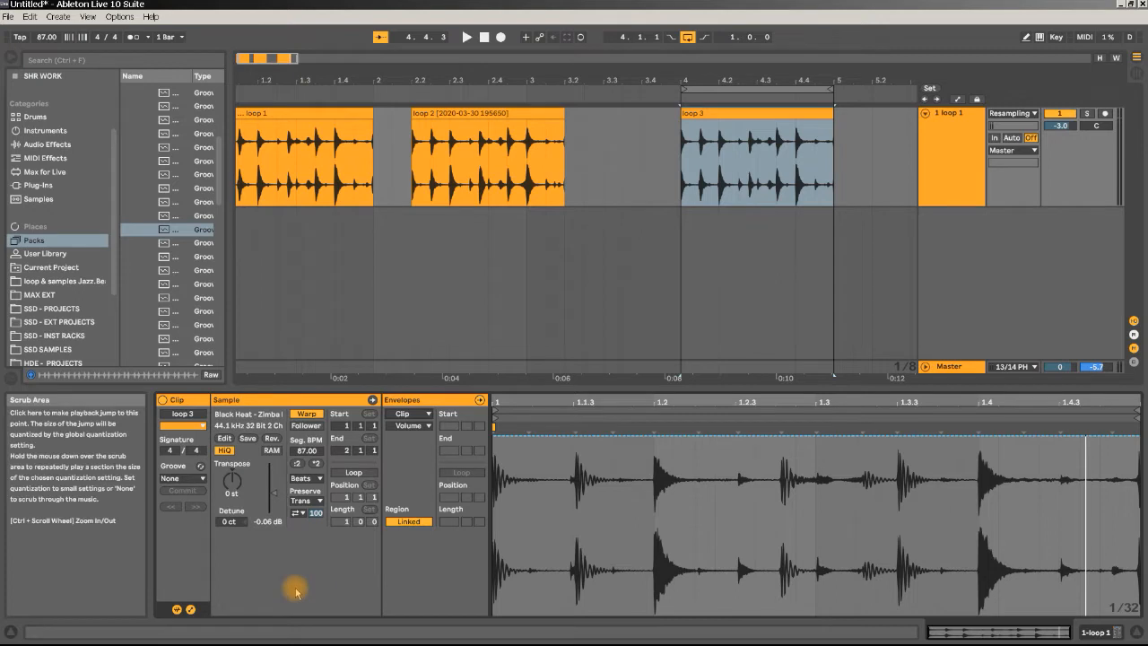
Hide the sample properties, enlarge the envelope display further and audition loop 3.
click(175, 610)
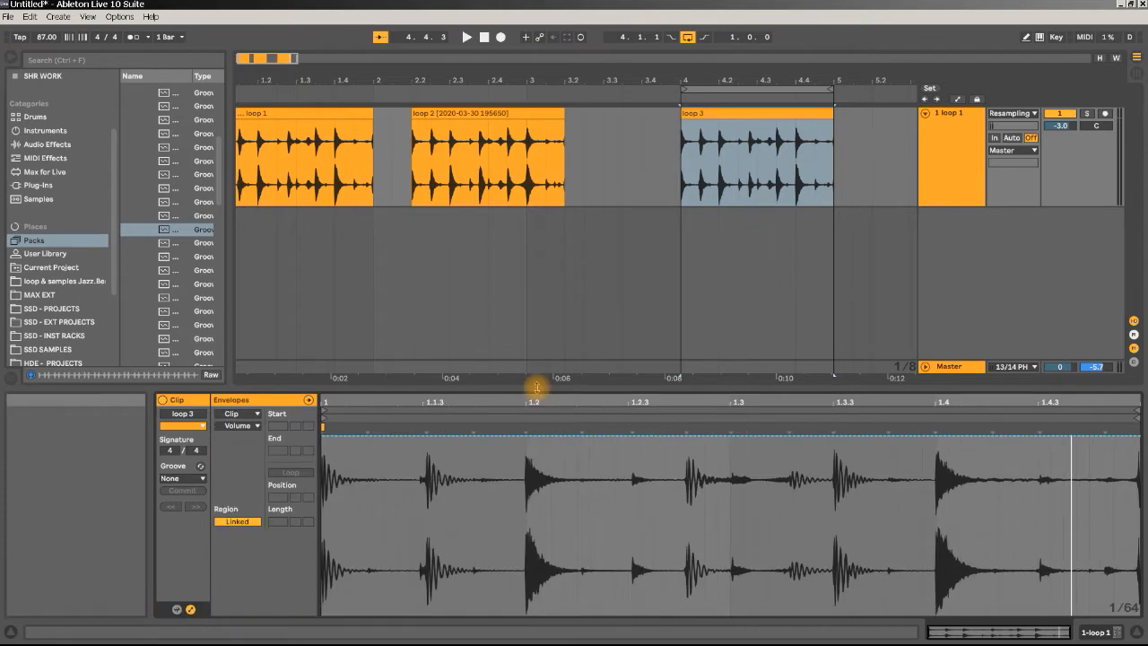
drag(537, 387, 539, 369)
key(space)
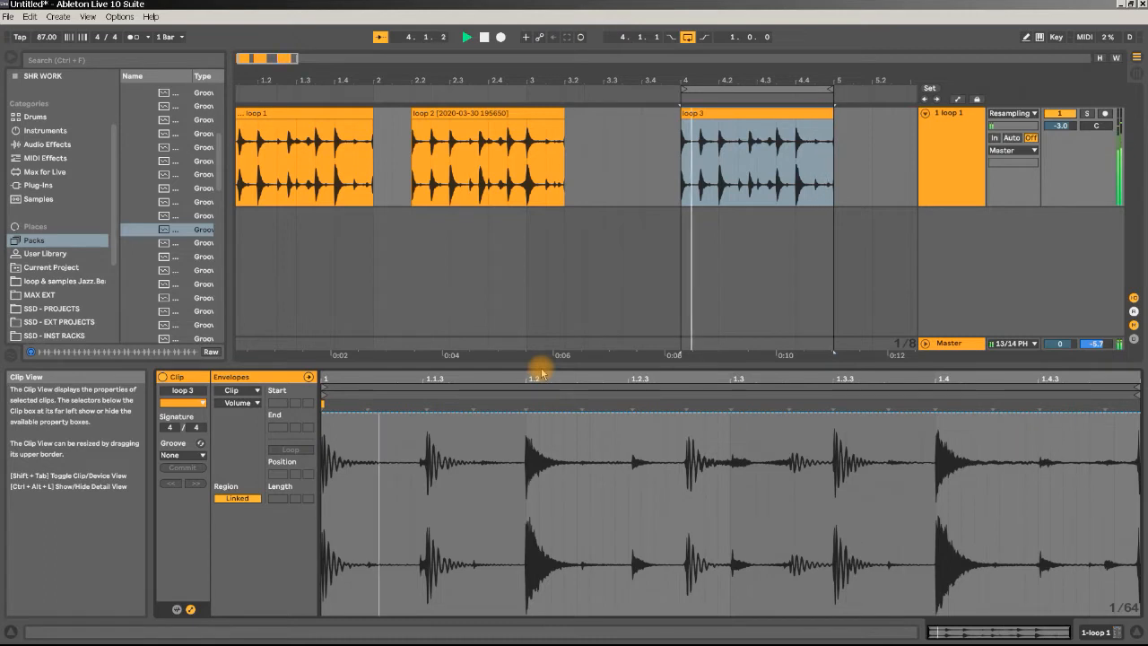
key(space)
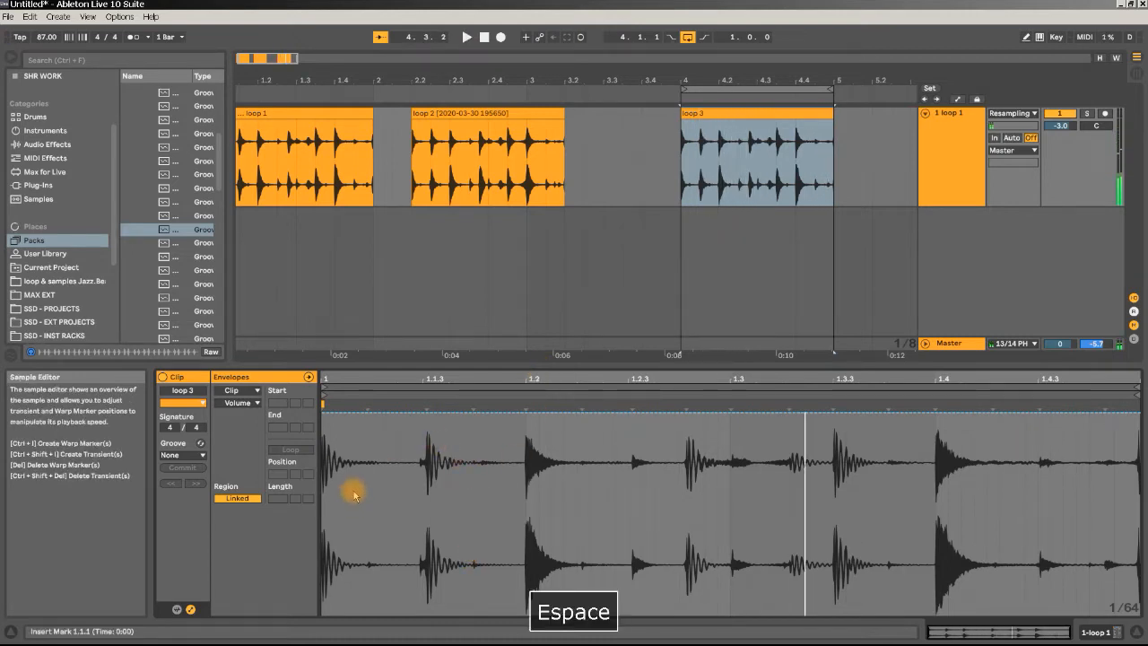
Set loop 3's Volume envelope to 0% between 1.1.2 and 1.1.3.
drag(372, 431, 420, 425)
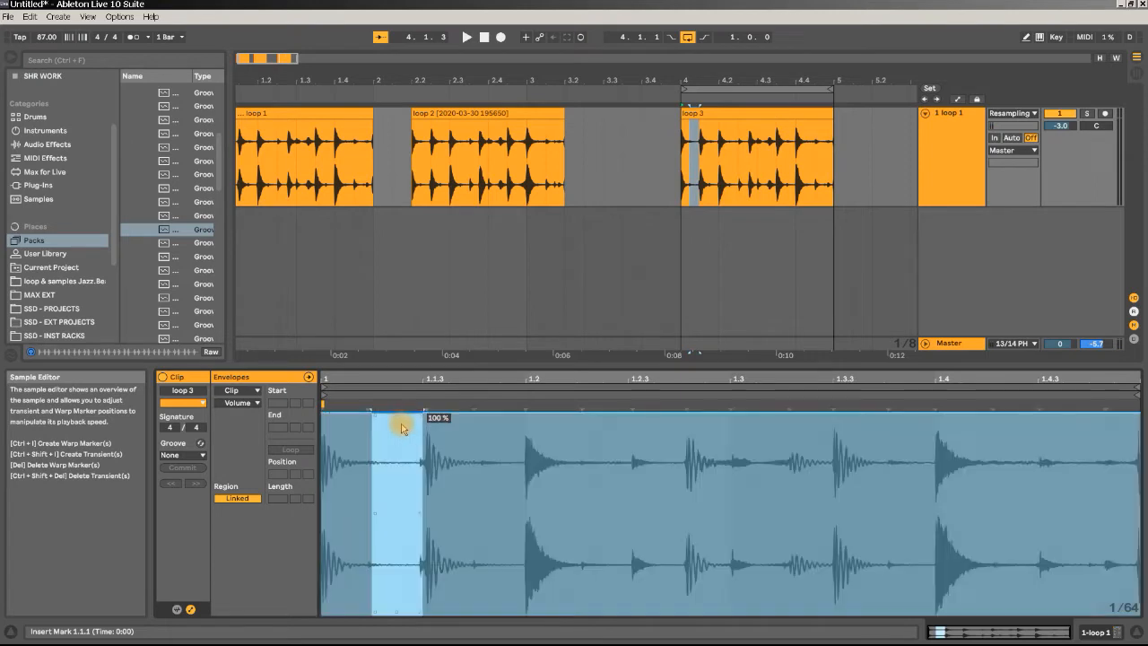
drag(399, 418, 399, 613)
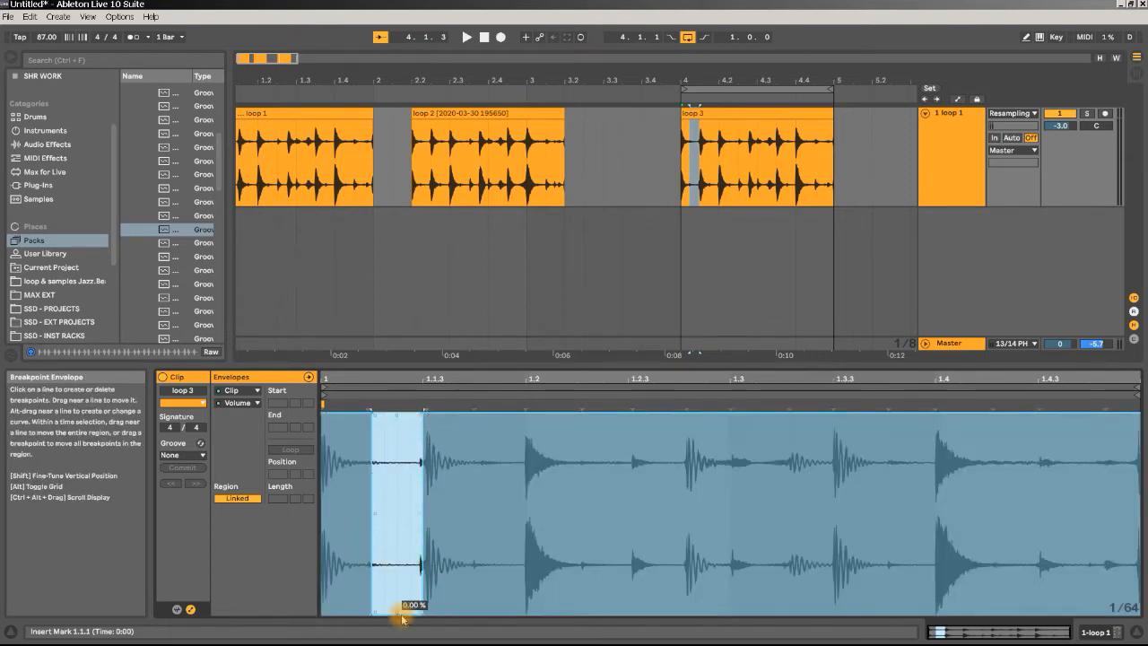
click(446, 470)
Duplicate the hard-edged volume gate from 1.1.1 to 1.1.3 across the rest of loop 3 and audition it.
drag(427, 517, 300, 511)
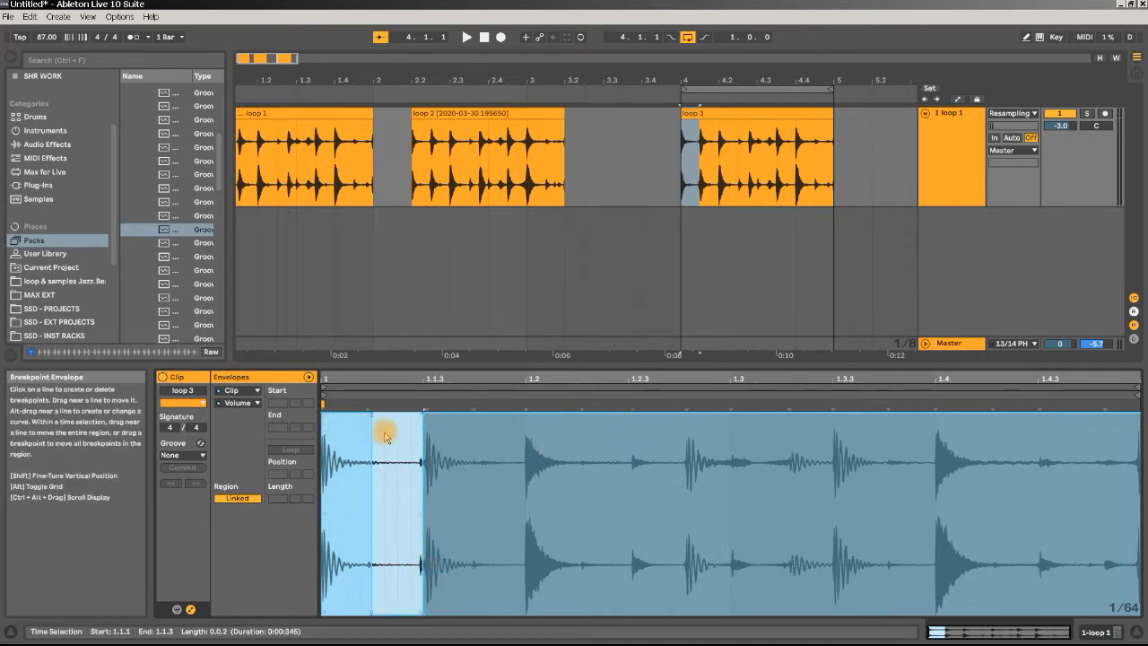
key(ctrl+d)
key(ctrl+d)
key(ctrl+d)
key(ctrl+d)
key(ctrl+d)
key(ctrl+d)
key(ctrl+d)
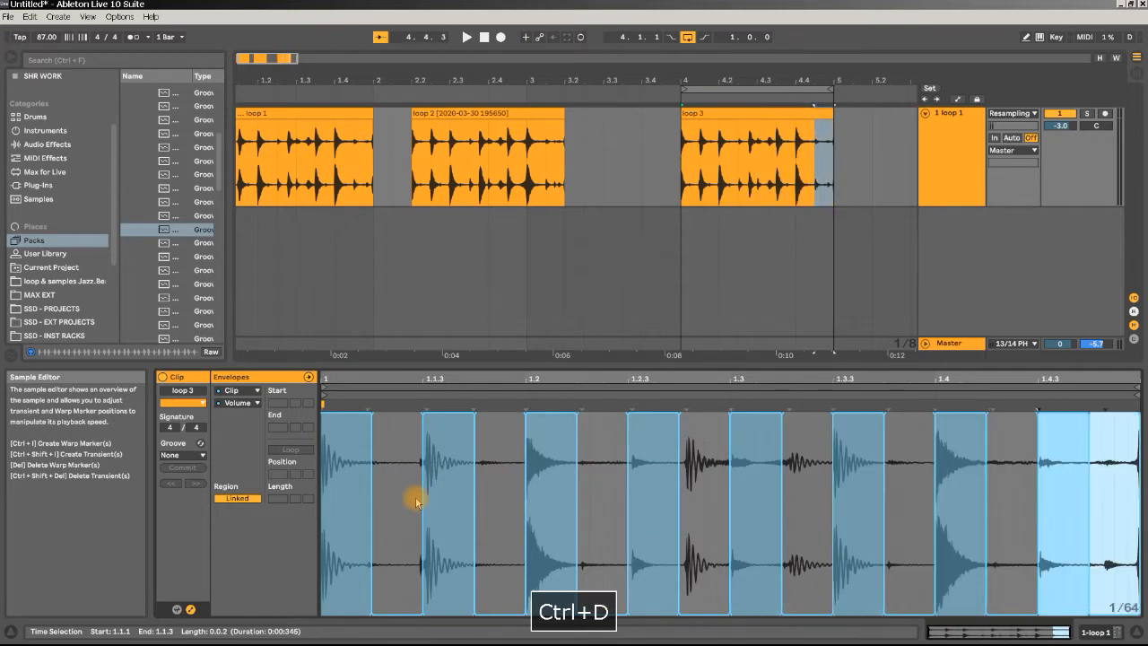
key(space)
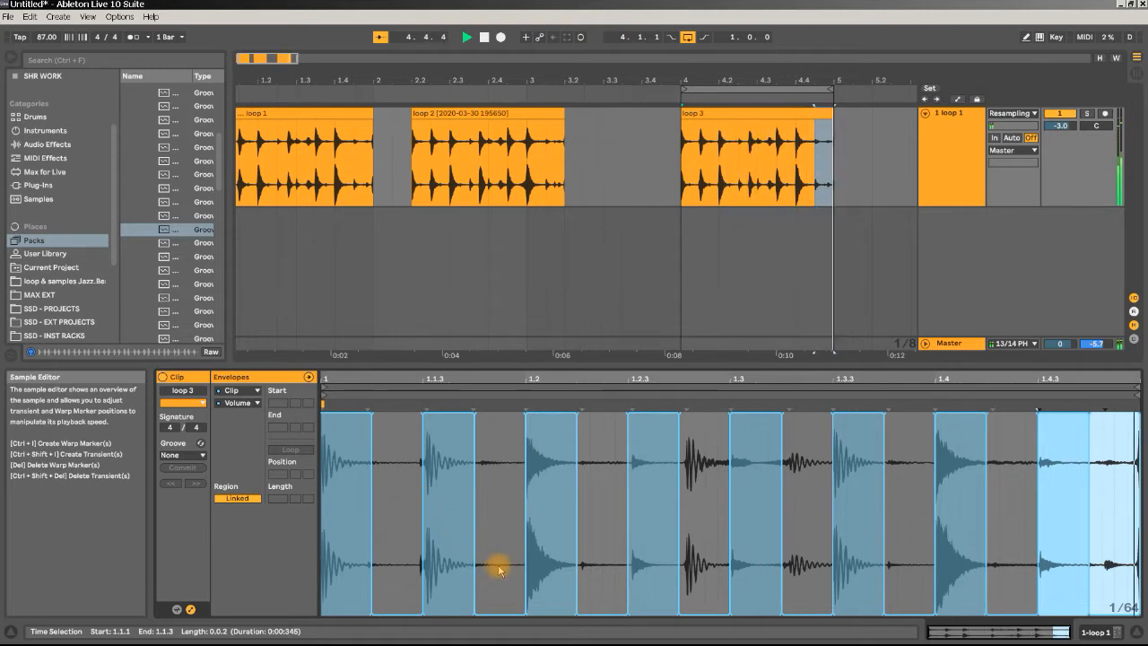
key(space)
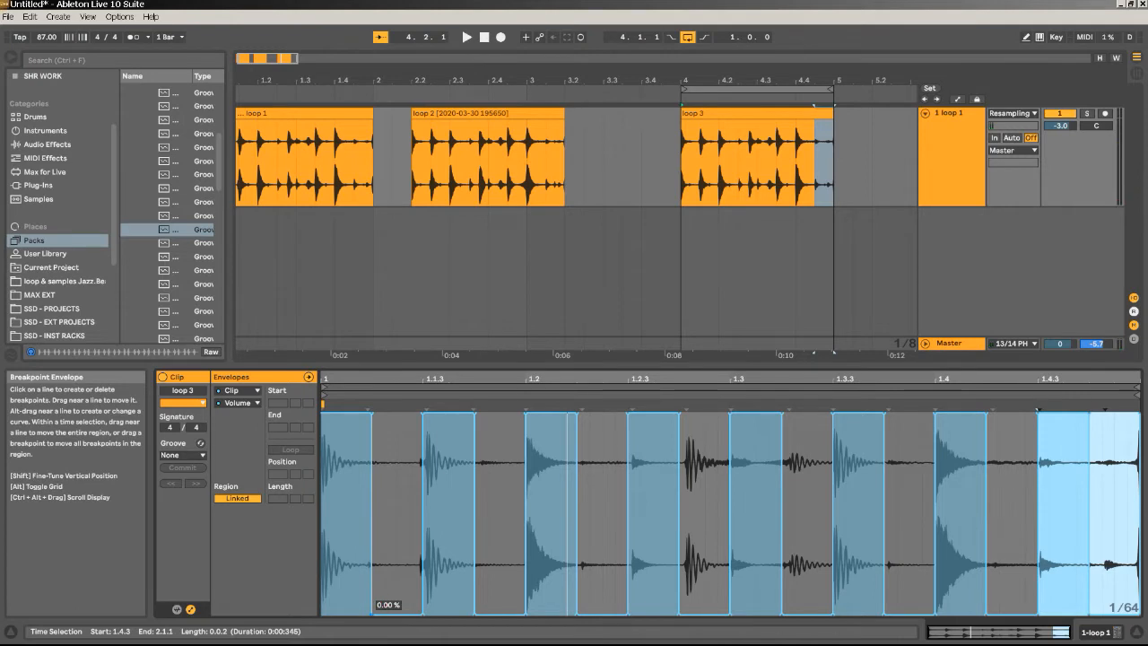
Shift the 0% breakpoints of the first five volume drops slightly later to turn them into short sloped fade-outs.
drag(372, 616, 384, 616)
drag(475, 616, 487, 616)
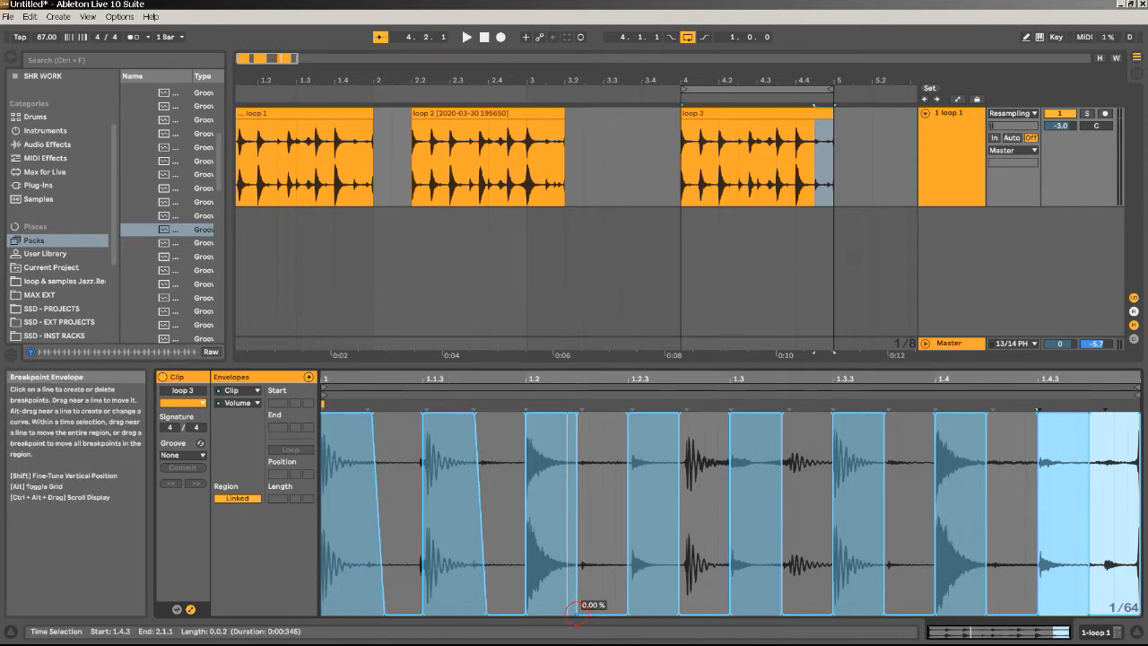
drag(577, 615, 587, 615)
drag(681, 615, 692, 615)
drag(782, 610, 794, 613)
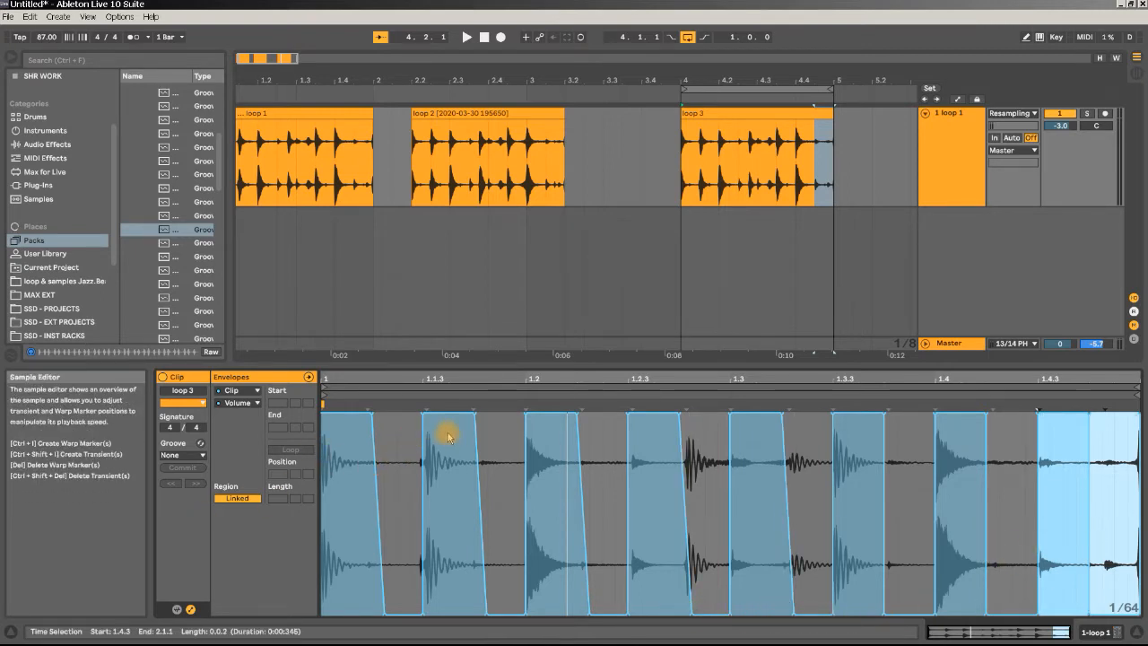
Delete the Volume envelope breakpoints from 1.1.3 to the end of loop 3.
drag(423, 446, 552, 445)
drag(424, 441, 1142, 439)
key(Delete)
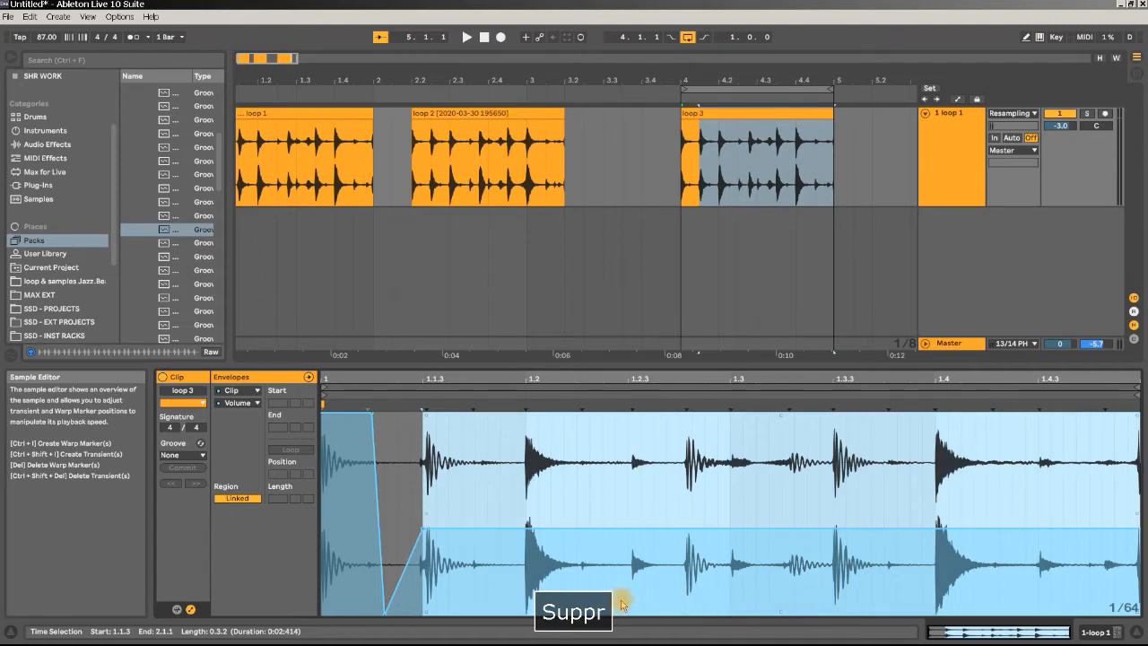
Shape the first gate so the volume holds at 0% until just before 1.1.3, then ramps quickly to 100%.
drag(425, 531, 425, 614)
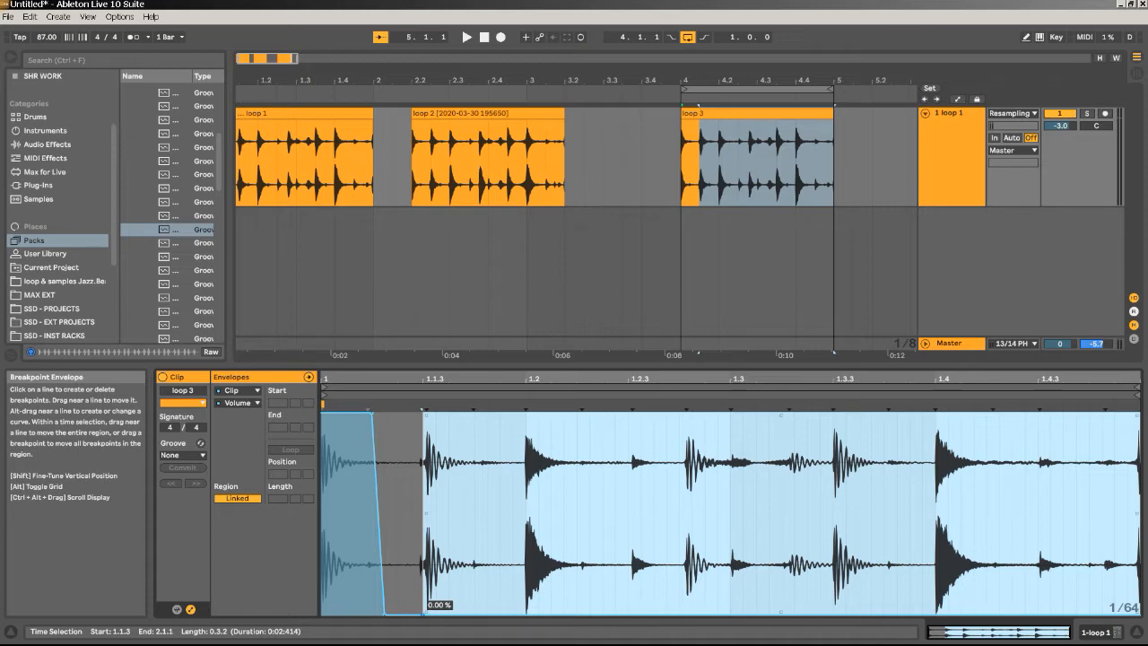
drag(426, 613, 394, 617)
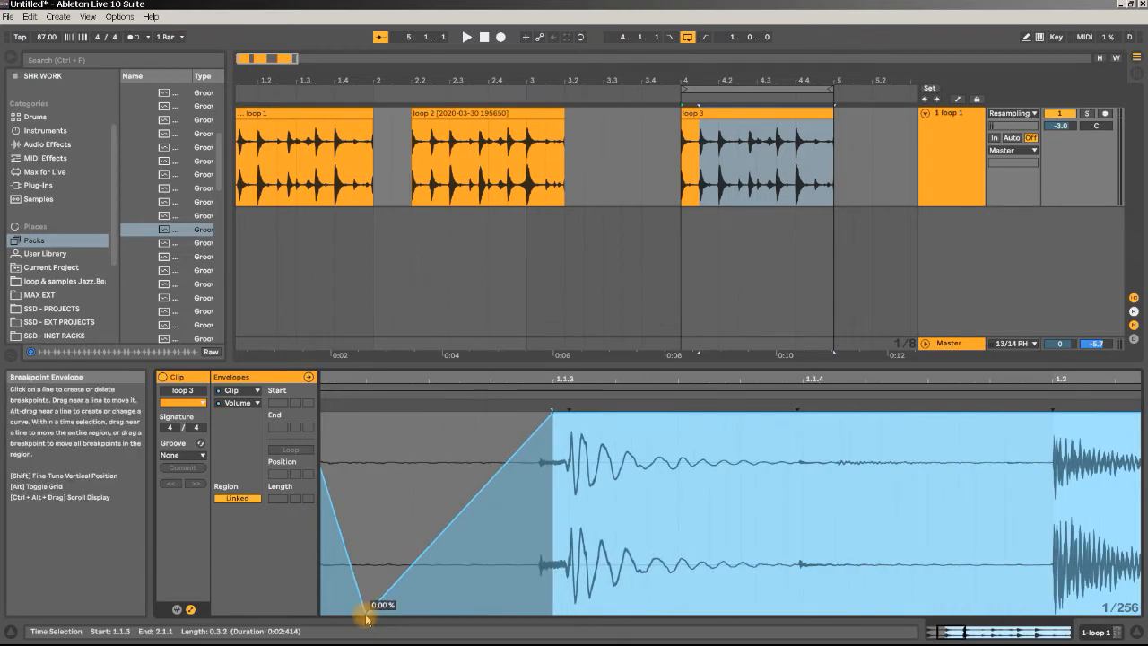
mouse_move(395, 589)
mouse_down()
mouse_move(454, 612)
mouse_move(538, 614)
mouse_move(522, 614)
mouse_up()
drag(521, 378, 520, 298)
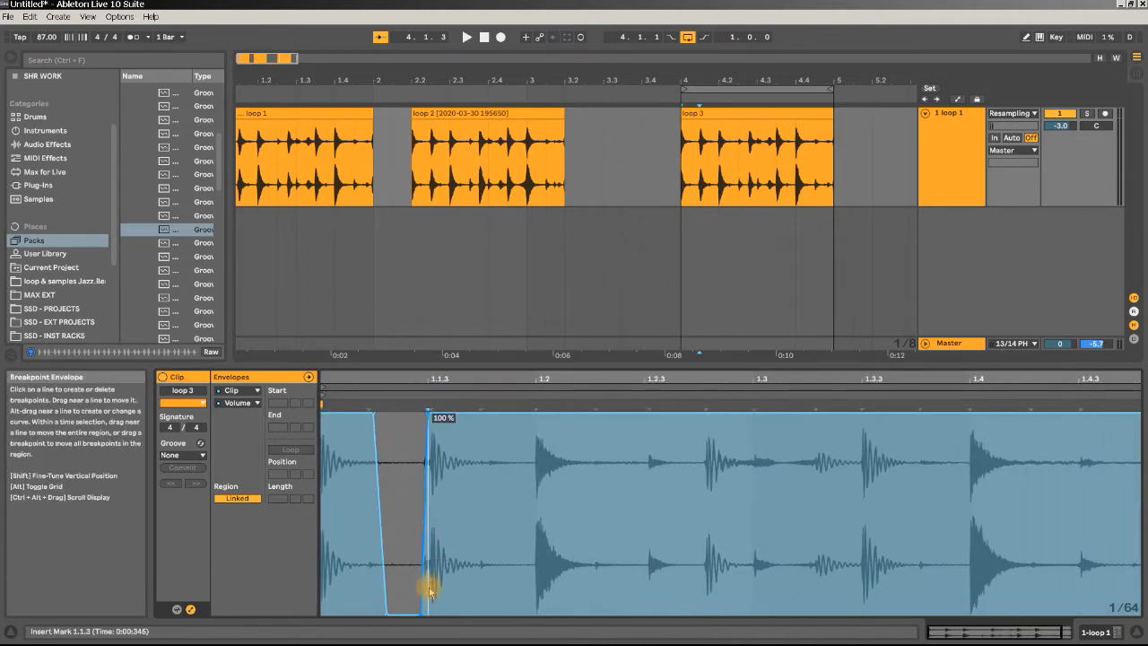
Duplicate the smoothed volume gate from 1.1.1 to 1.1.3 repeatedly up to 2.1.1 and audition loop 3.
drag(429, 606, 296, 602)
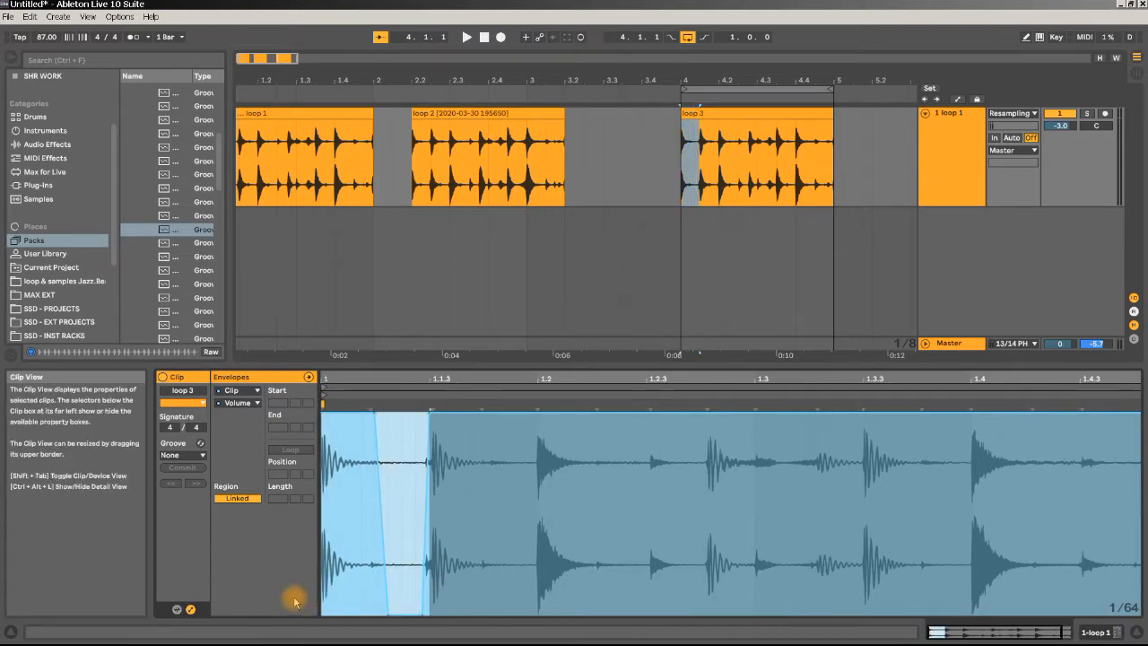
key(ctrl+d)
key(ctrl+d)
key(ctrl+d)
key(ctrl+d)
key(ctrl+d)
key(ctrl+d)
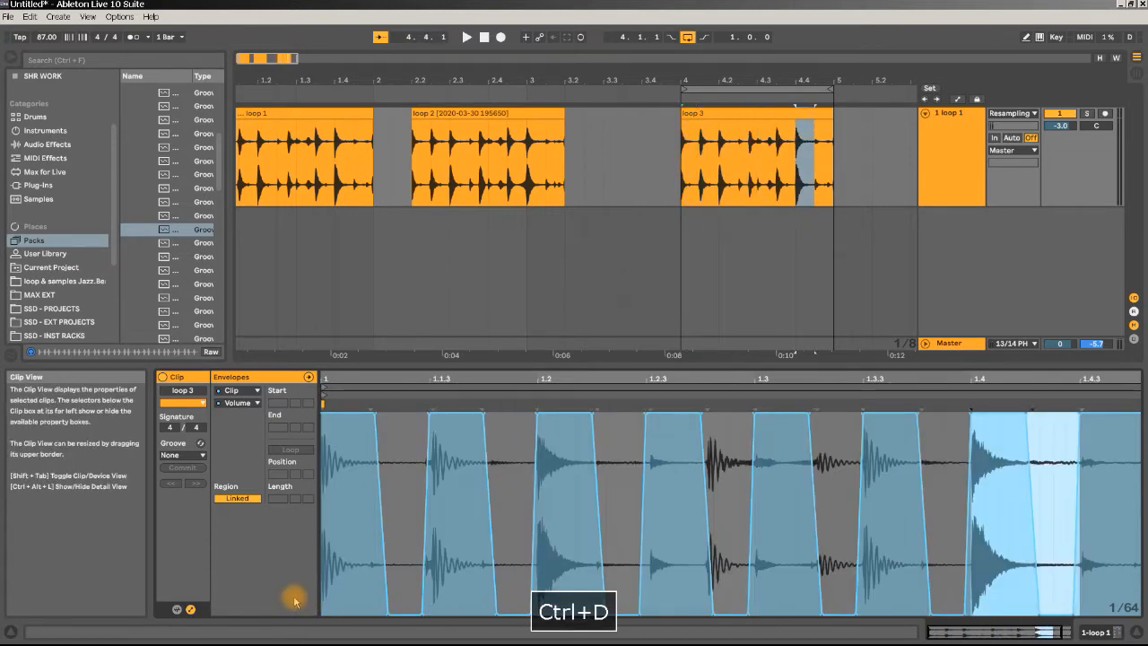
key(ctrl+d)
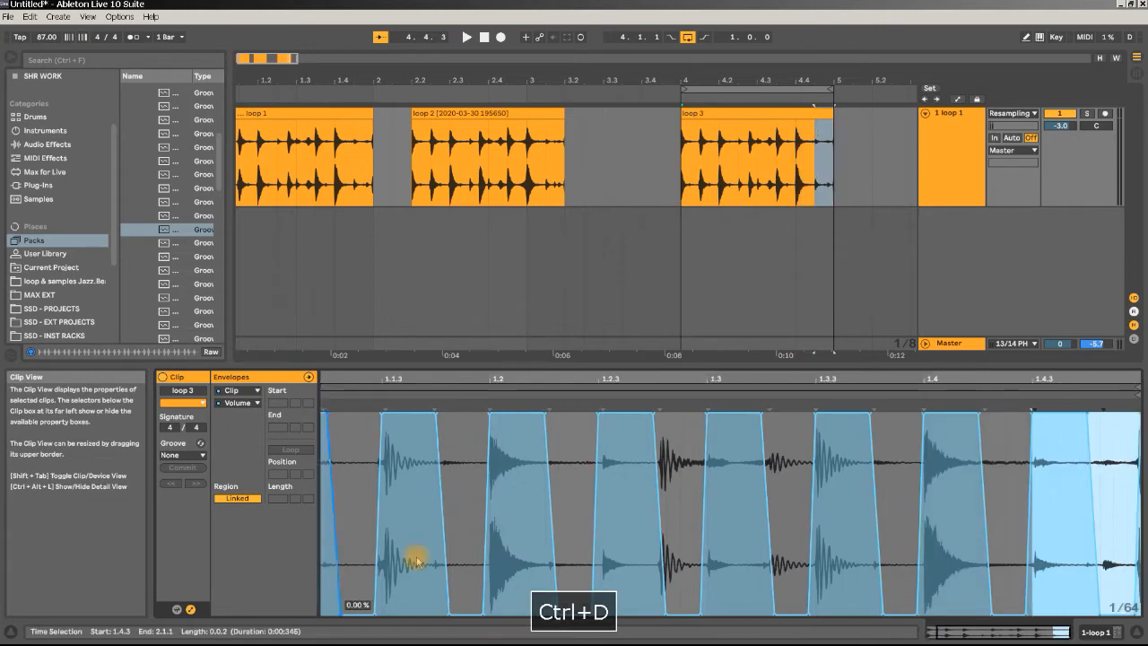
drag(610, 378, 644, 380)
key(space)
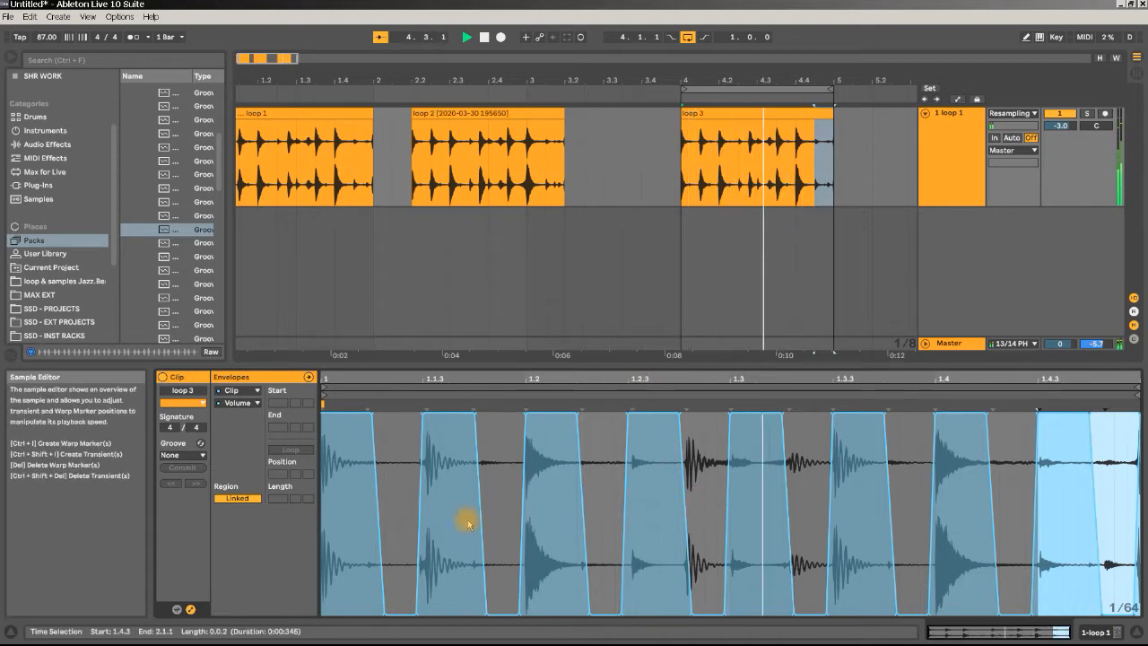
key(space)
click(259, 392)
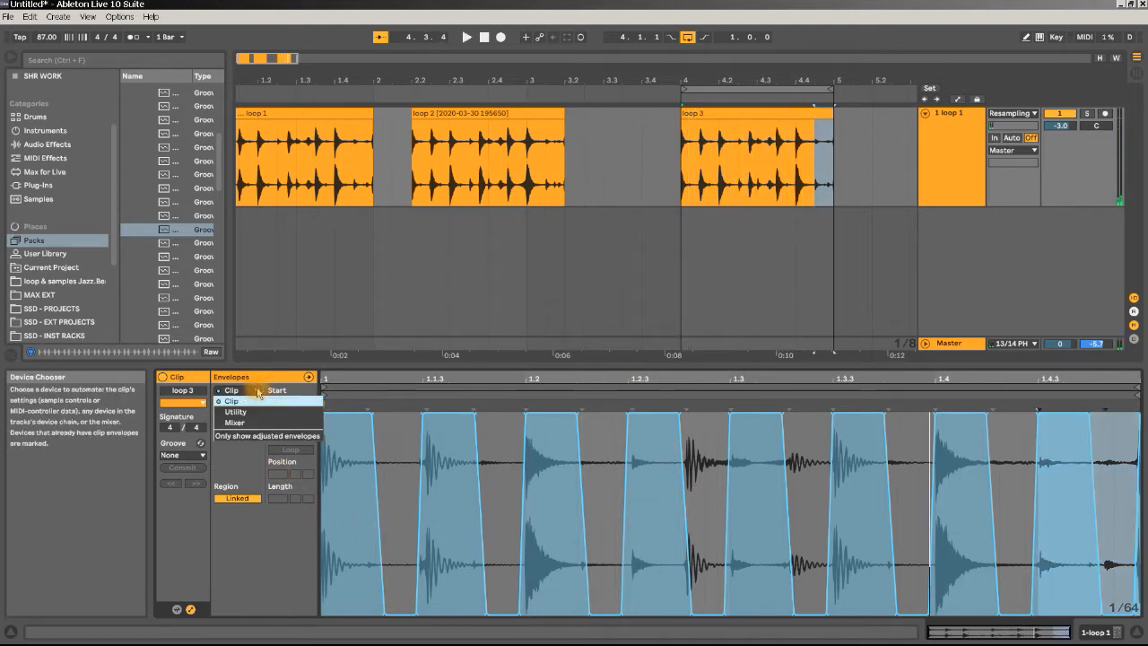
click(259, 392)
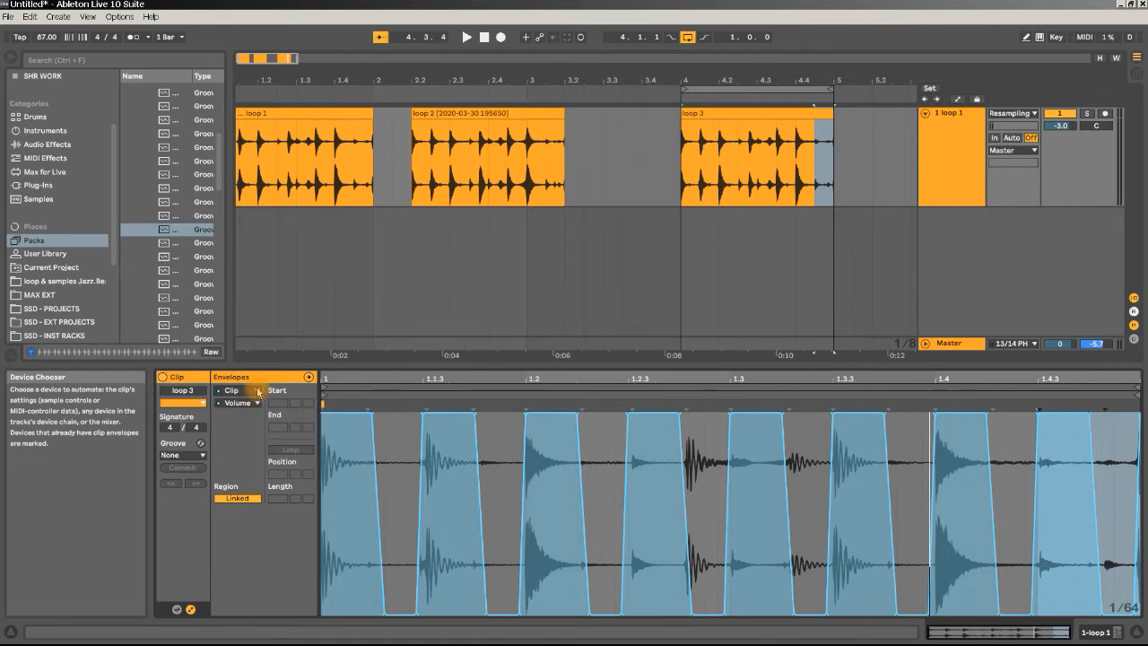
click(259, 392)
click(258, 392)
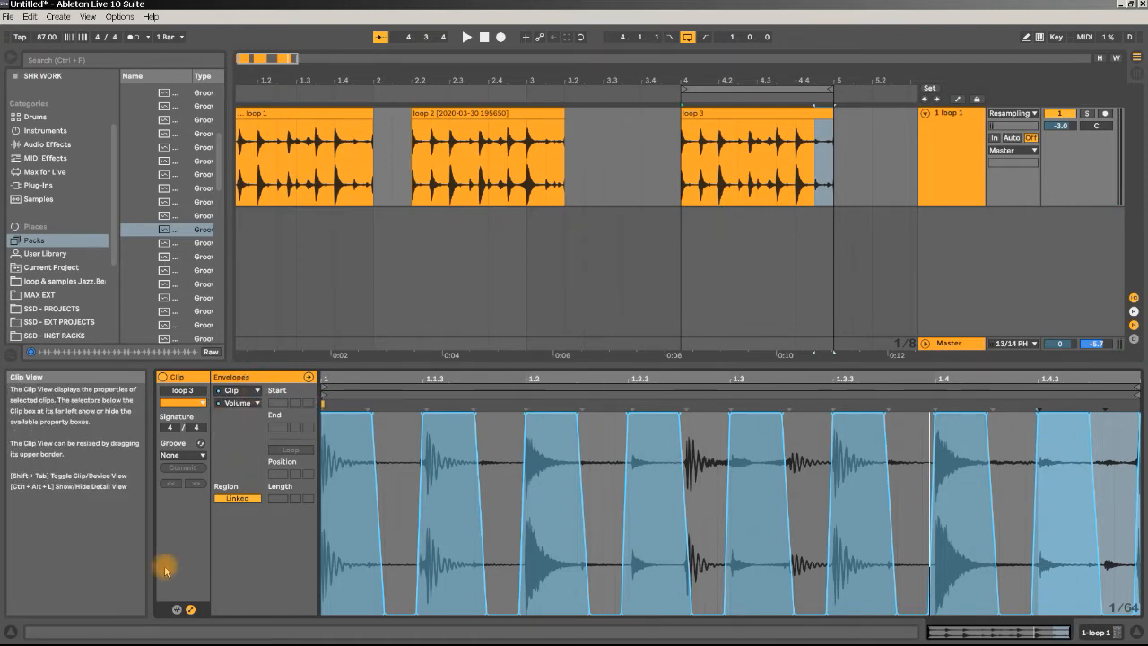
Show the sample properties beside the envelopes again and display loop 3's Transpose envelope.
click(176, 609)
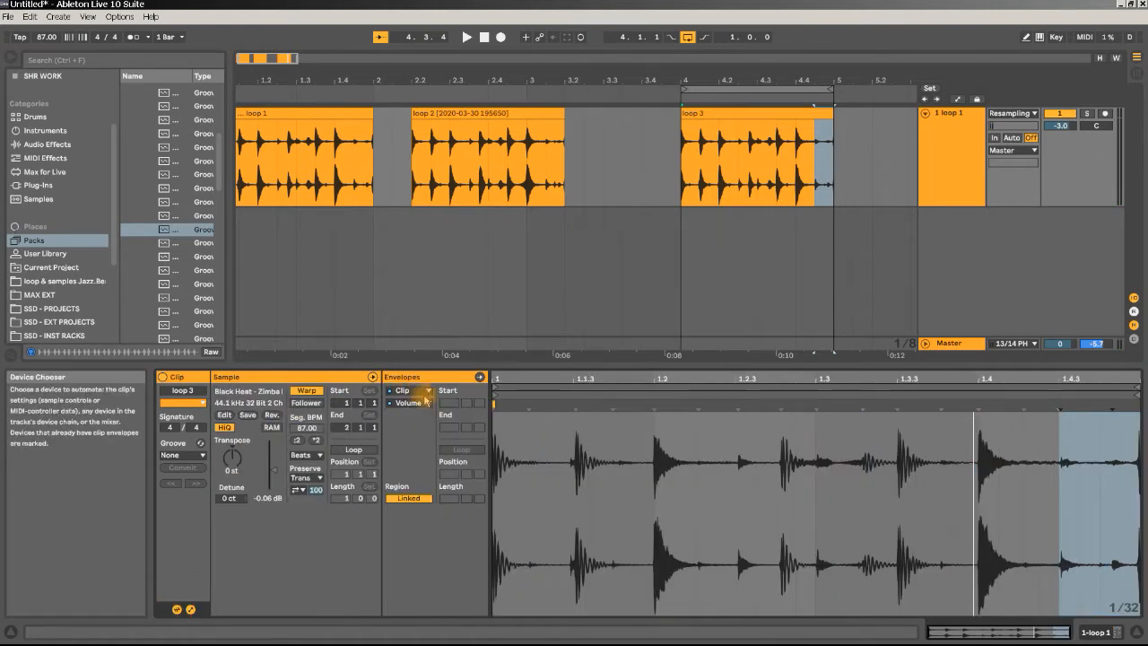
click(425, 392)
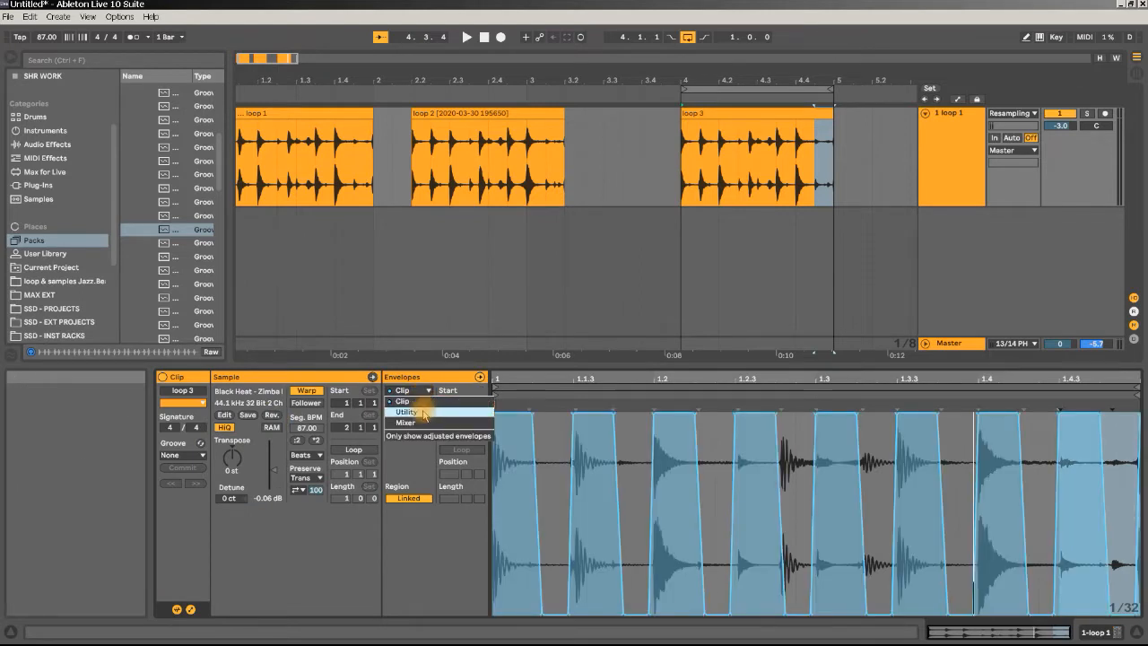
click(433, 436)
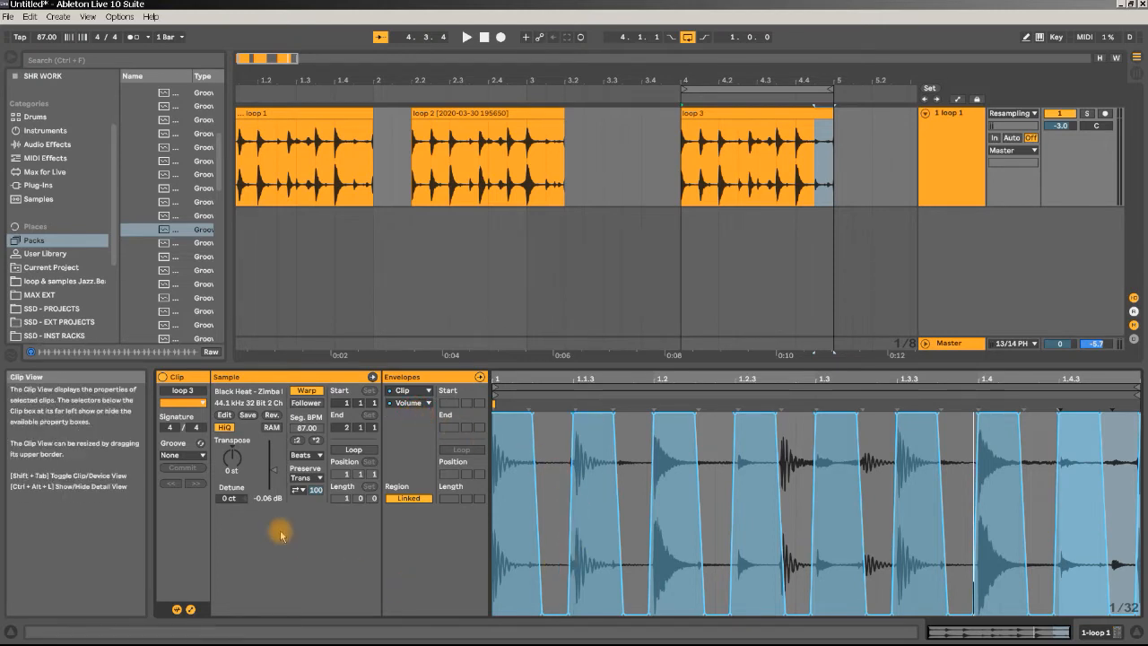
click(231, 460)
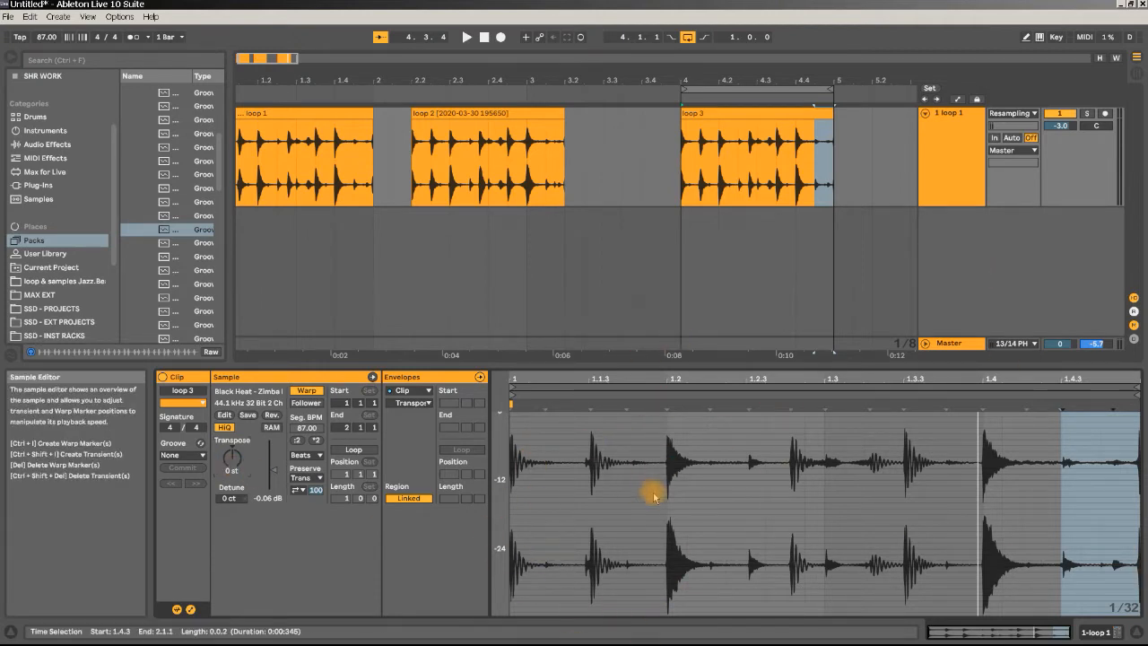
Raise the Transpose envelope between 1.1.3 and 1.2 of loop 3 to about +5 st.
click(589, 526)
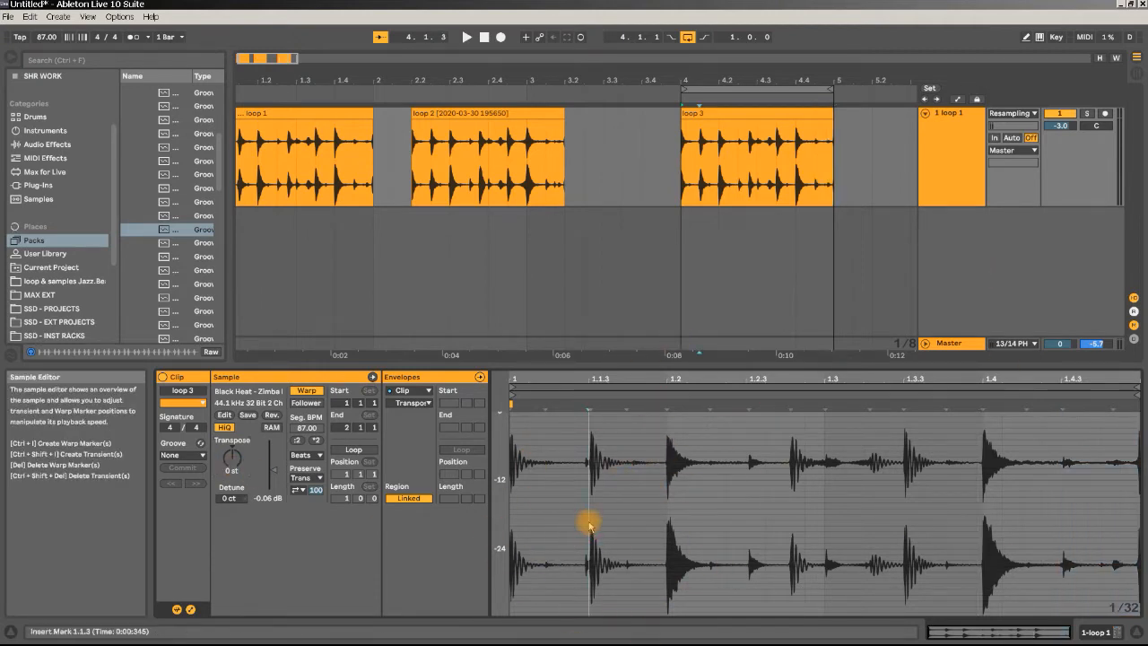
drag(590, 526, 659, 509)
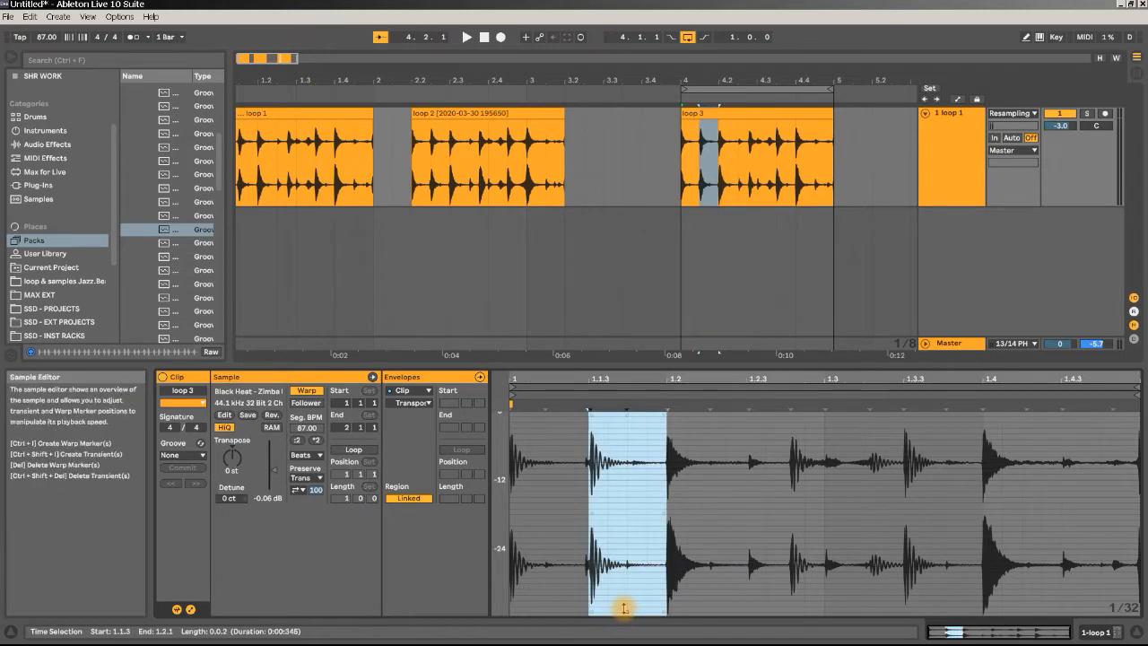
click(625, 513)
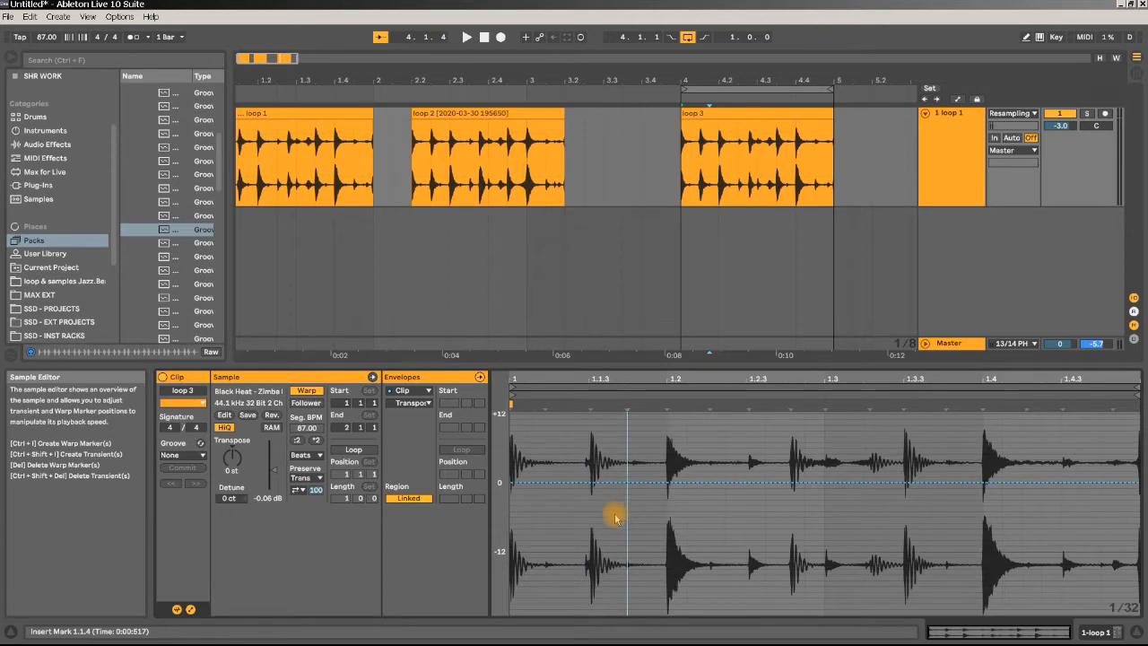
drag(589, 522, 656, 502)
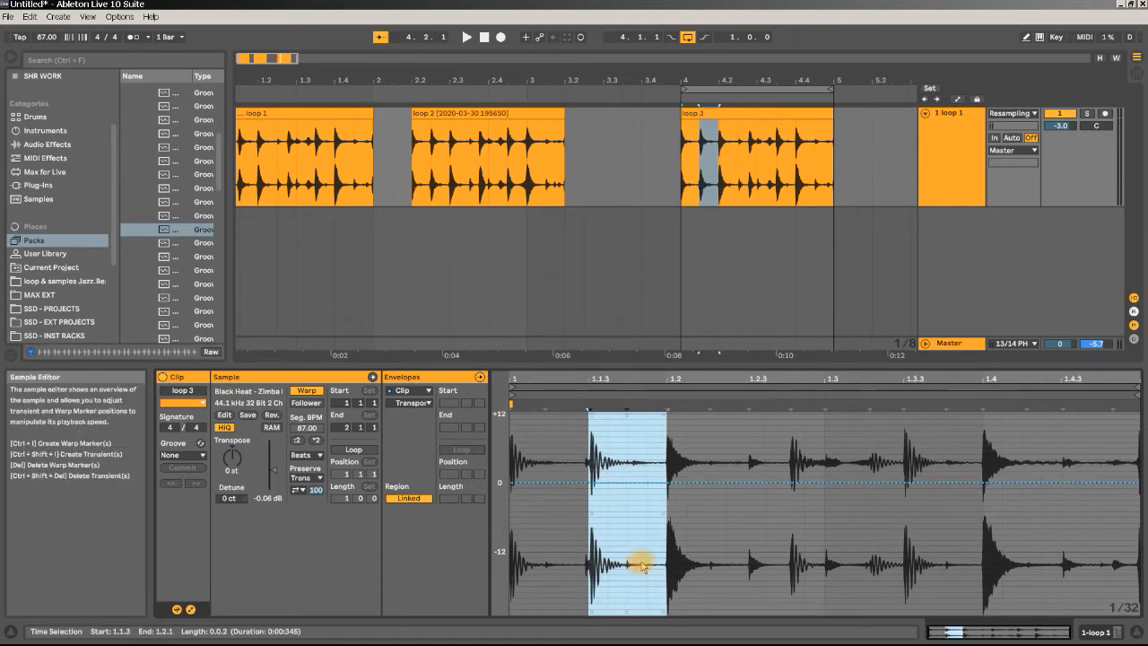
scroll(642, 552, up, 3)
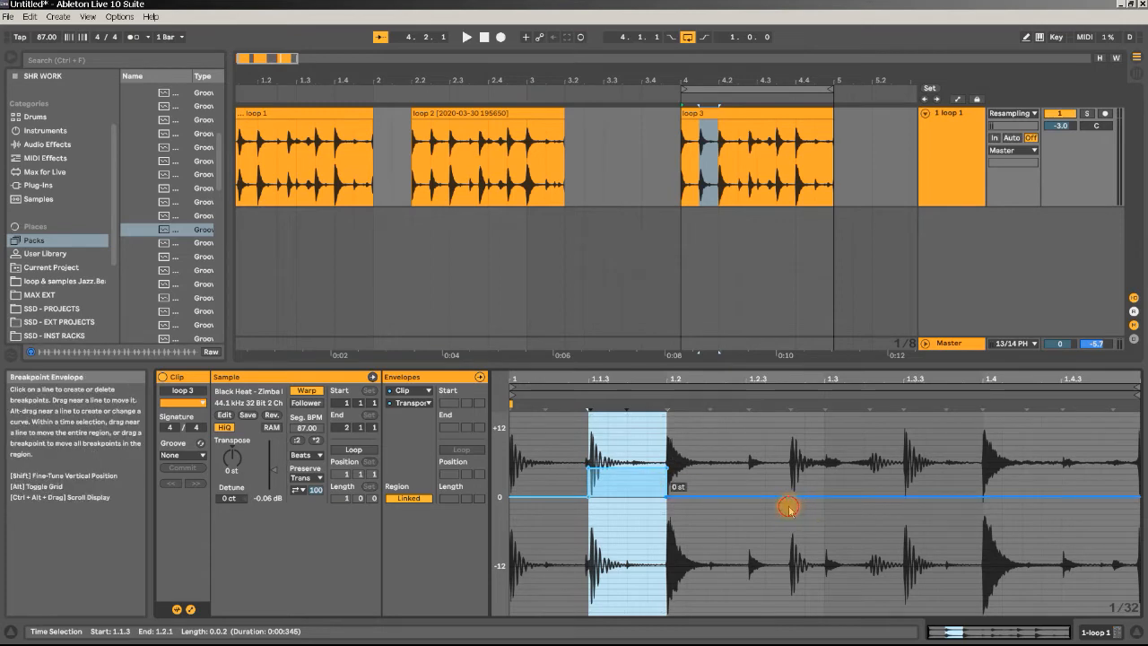
Lower the Transpose envelope to about -8 st over the drum hit between 1.2.4 and 1.3.
drag(786, 516, 843, 513)
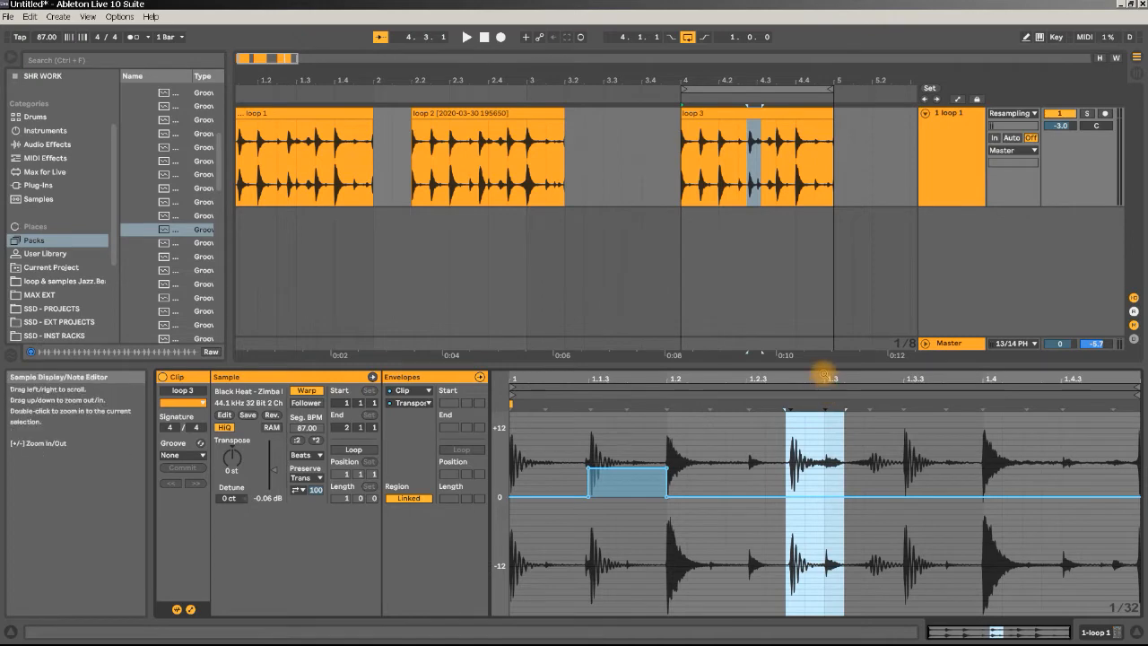
double_click(824, 375)
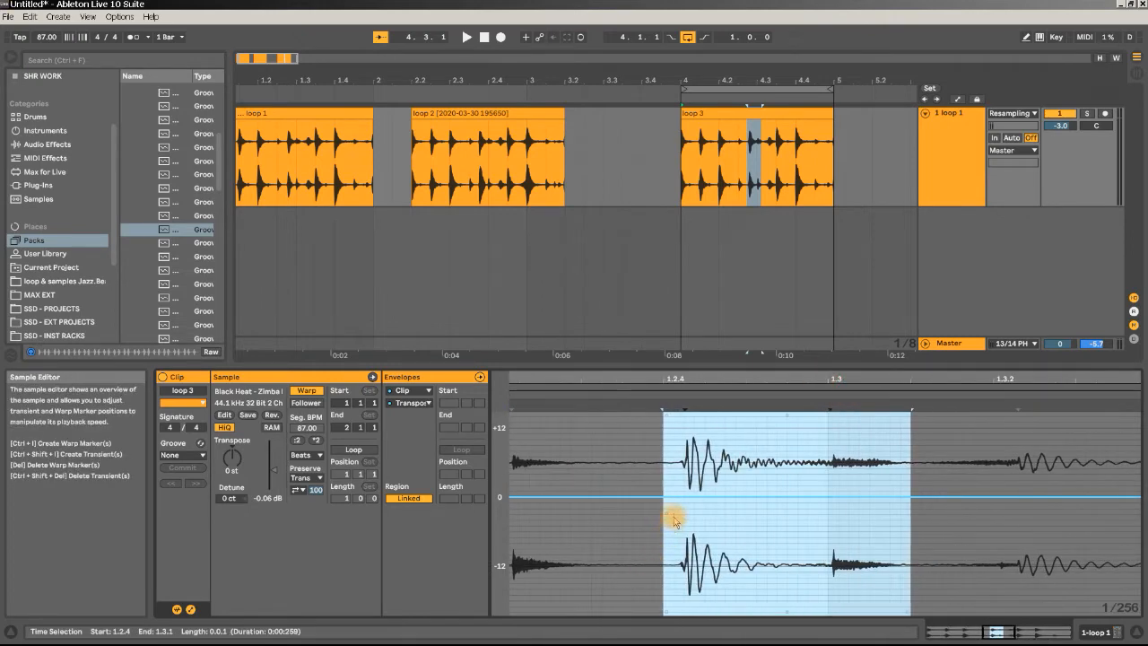
click(652, 534)
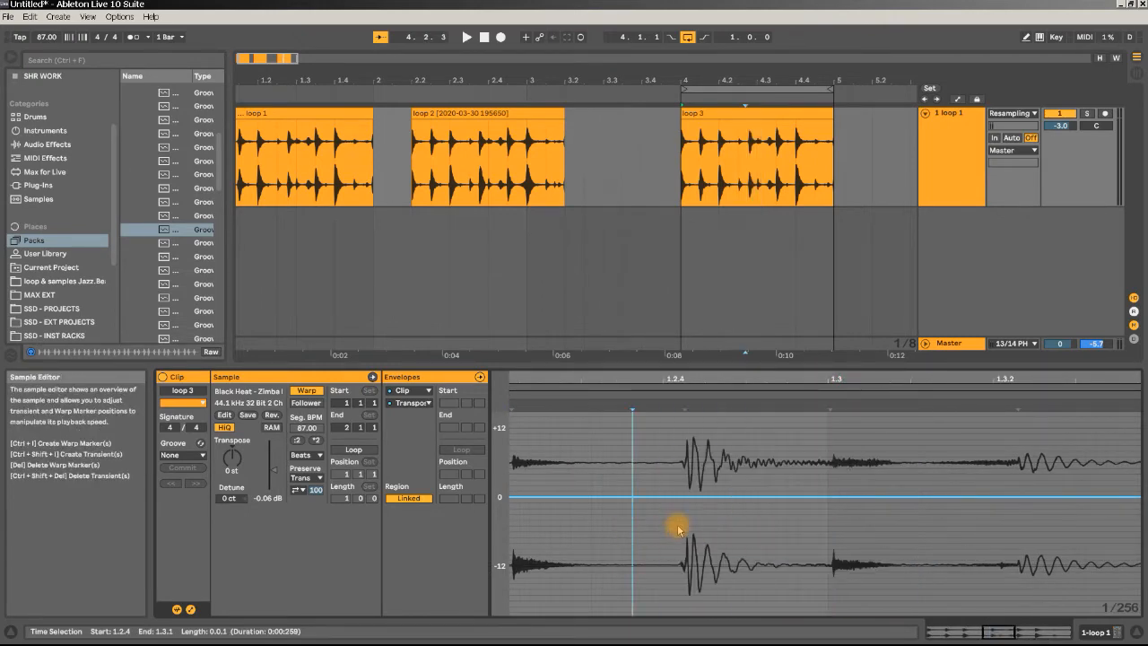
drag(677, 525, 795, 542)
drag(783, 380, 807, 312)
Create a rising Transpose ramp over the hit at 1.4, climbing to about +8 st, and play loop 3.
drag(984, 515, 1039, 508)
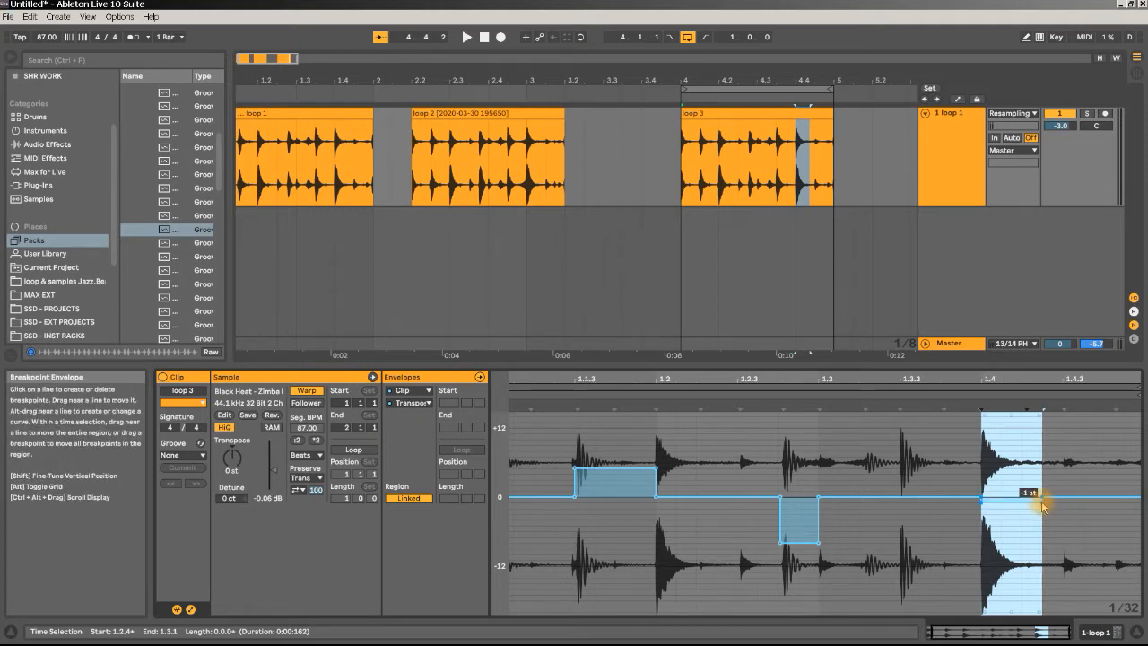
click(1063, 471)
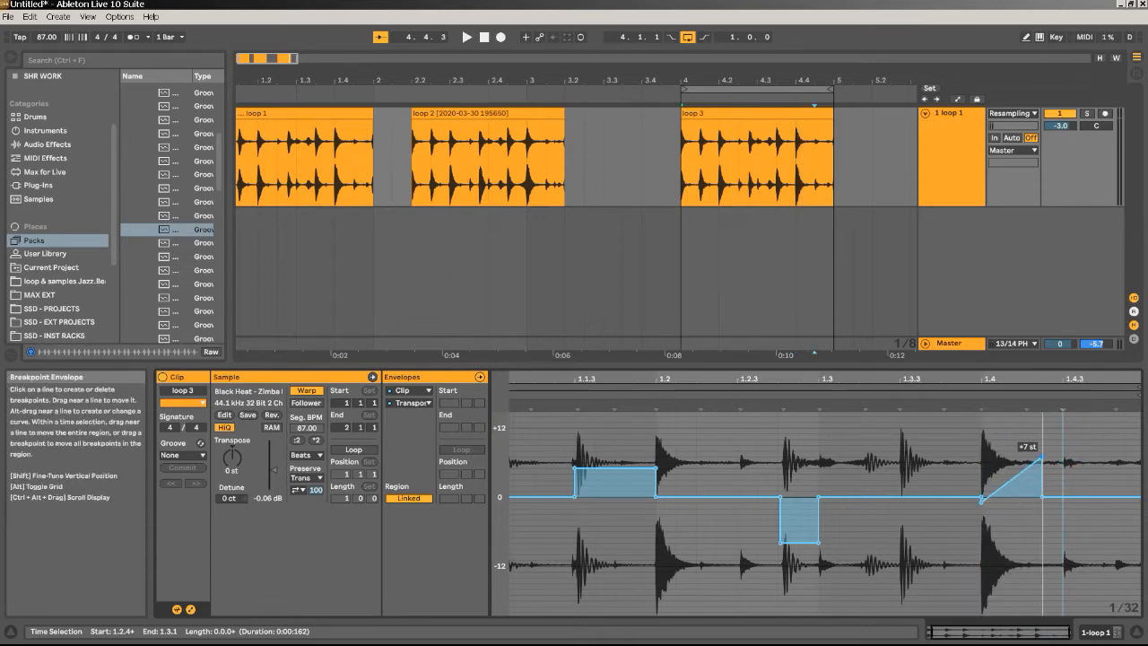
key(space)
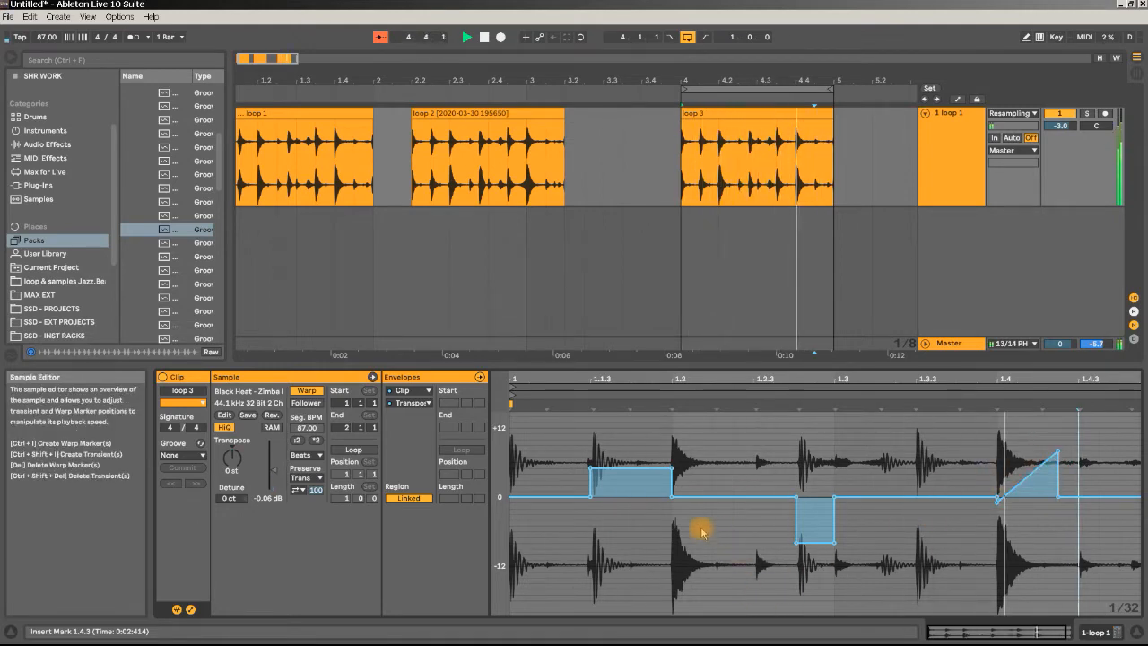
Shape the Transpose envelope after 1.2 into a ramp falling from 0 st to -12 st while auditioning the loop.
drag(675, 513, 713, 505)
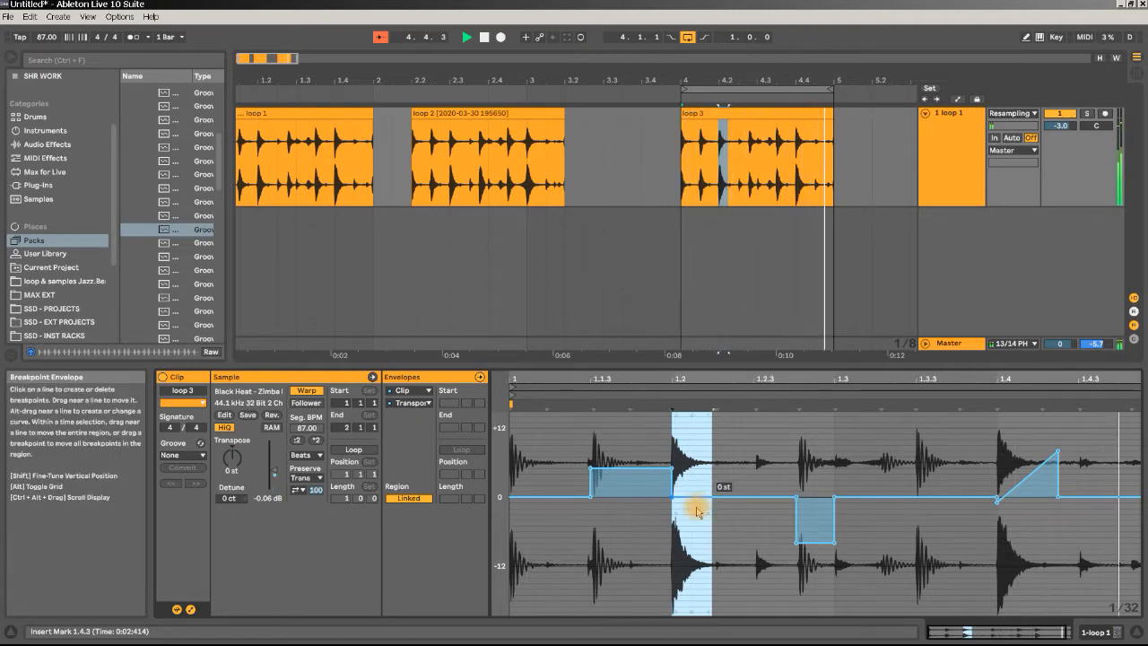
drag(698, 505, 693, 512)
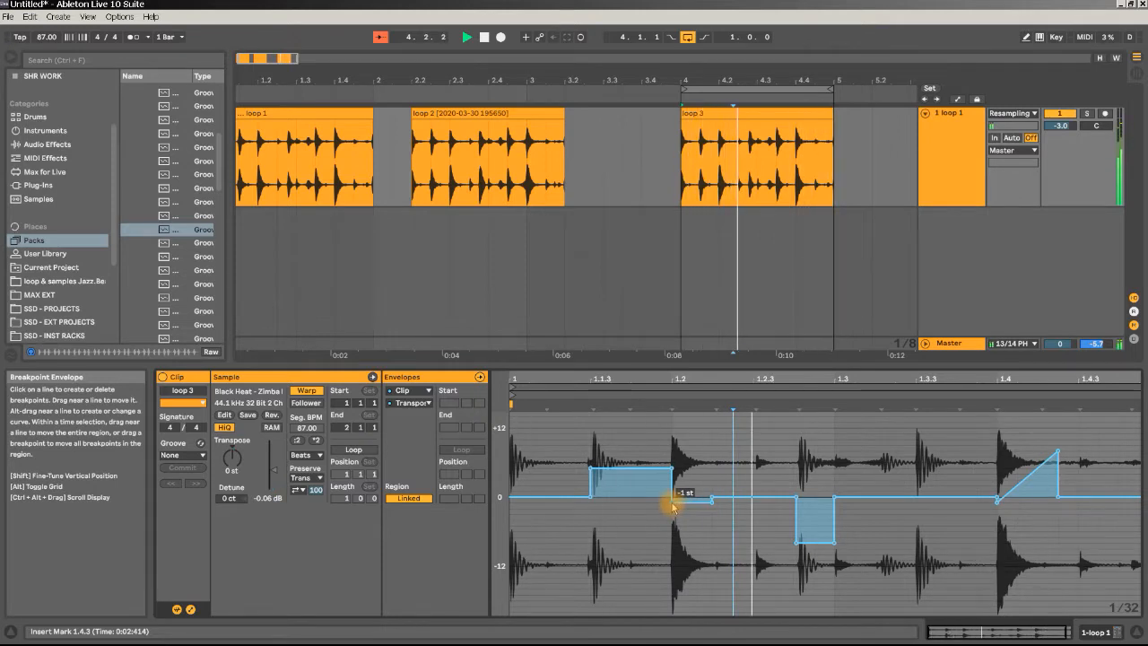
drag(673, 505, 711, 562)
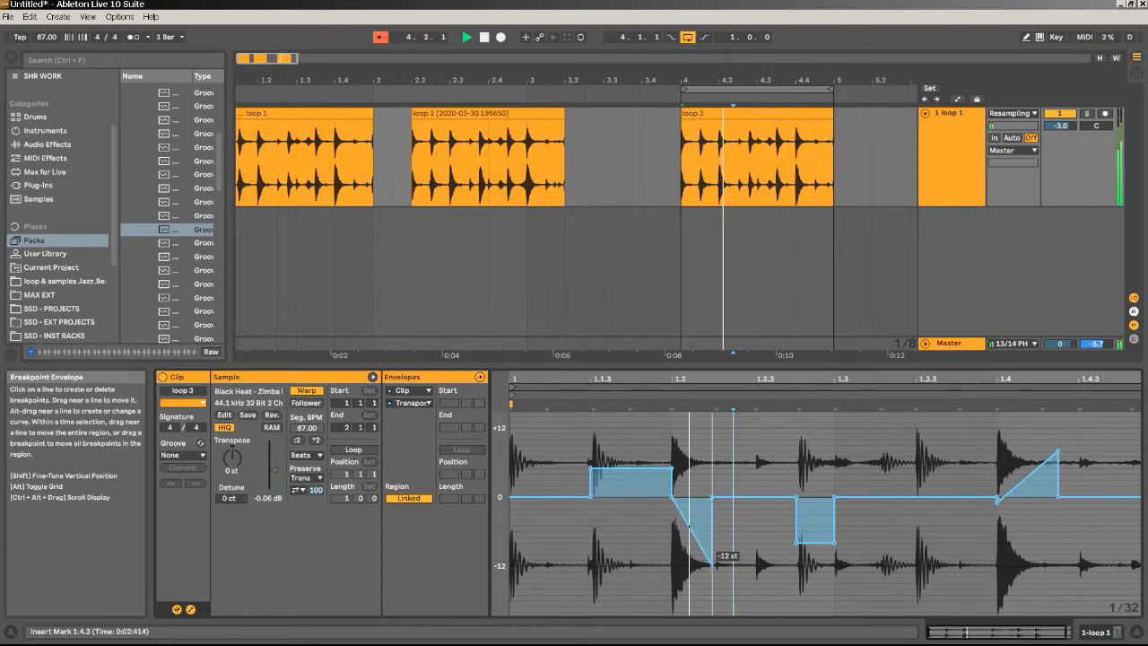
mouse_move(712, 563)
mouse_down()
mouse_move(692, 568)
mouse_move(712, 562)
mouse_up()
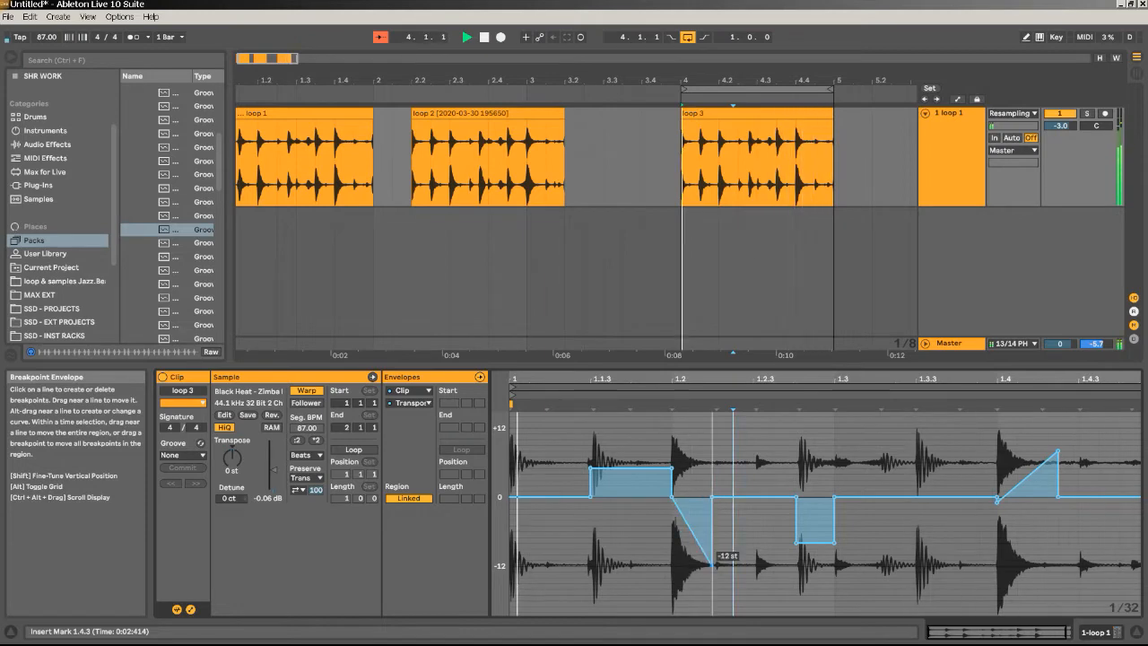
key(space)
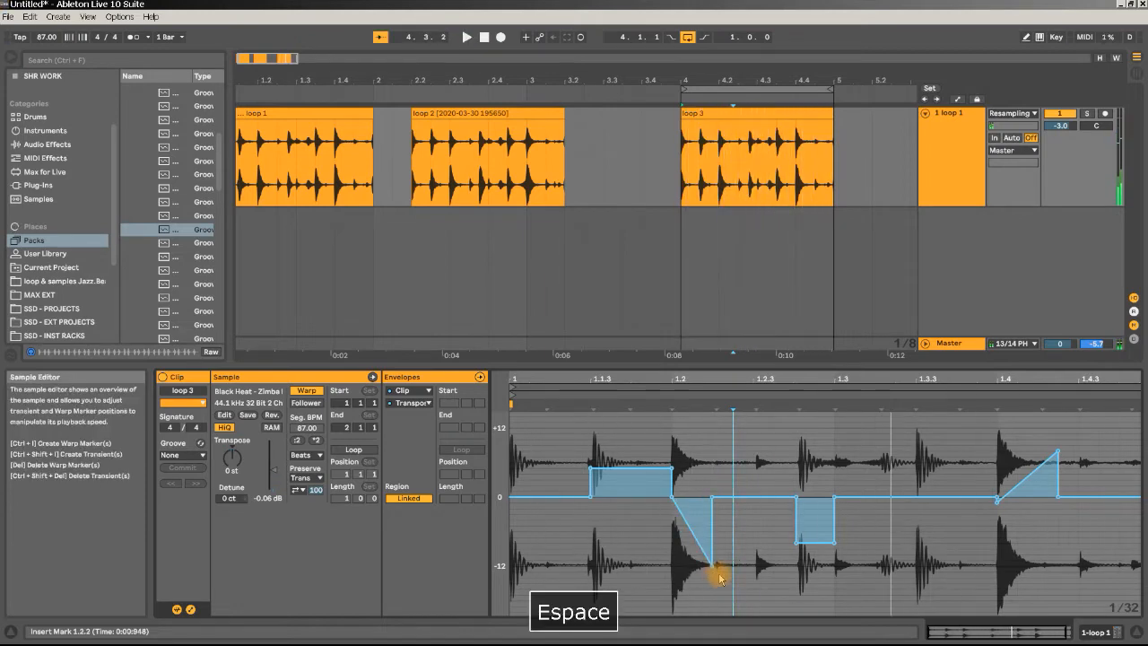
Move the -12 st breakpoint after 1.2 slightly earlier so the pitch slopes back up to 0 st.
mouse_move(711, 563)
mouse_down()
mouse_move(692, 565)
mouse_move(712, 562)
mouse_up()
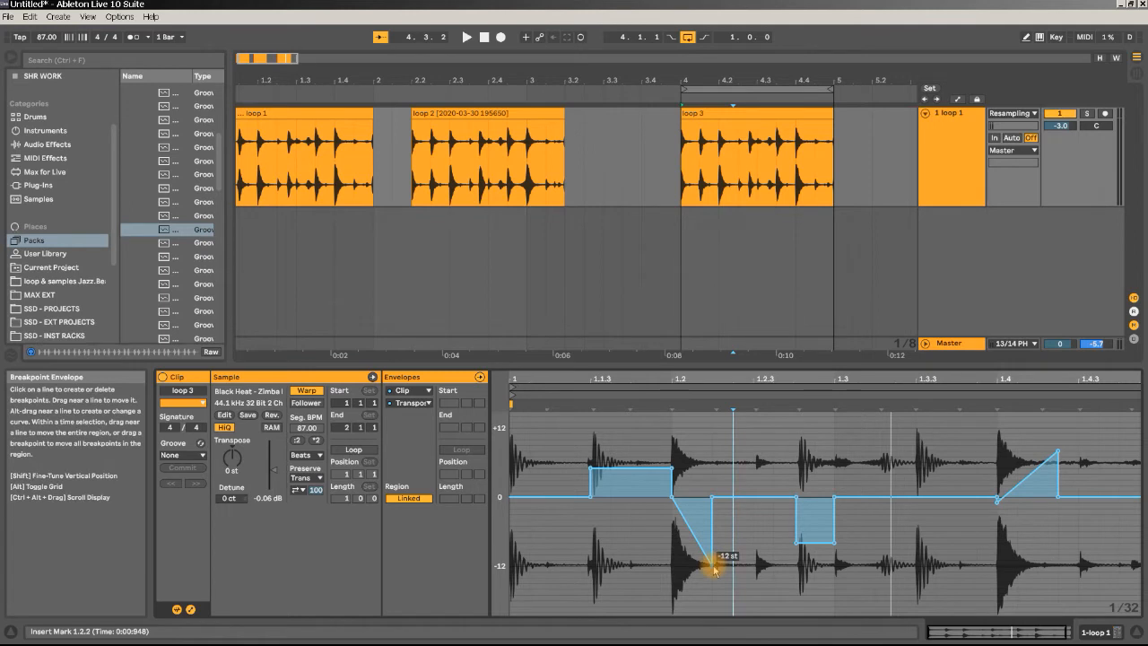
key(alt)
drag(704, 562, 704, 557)
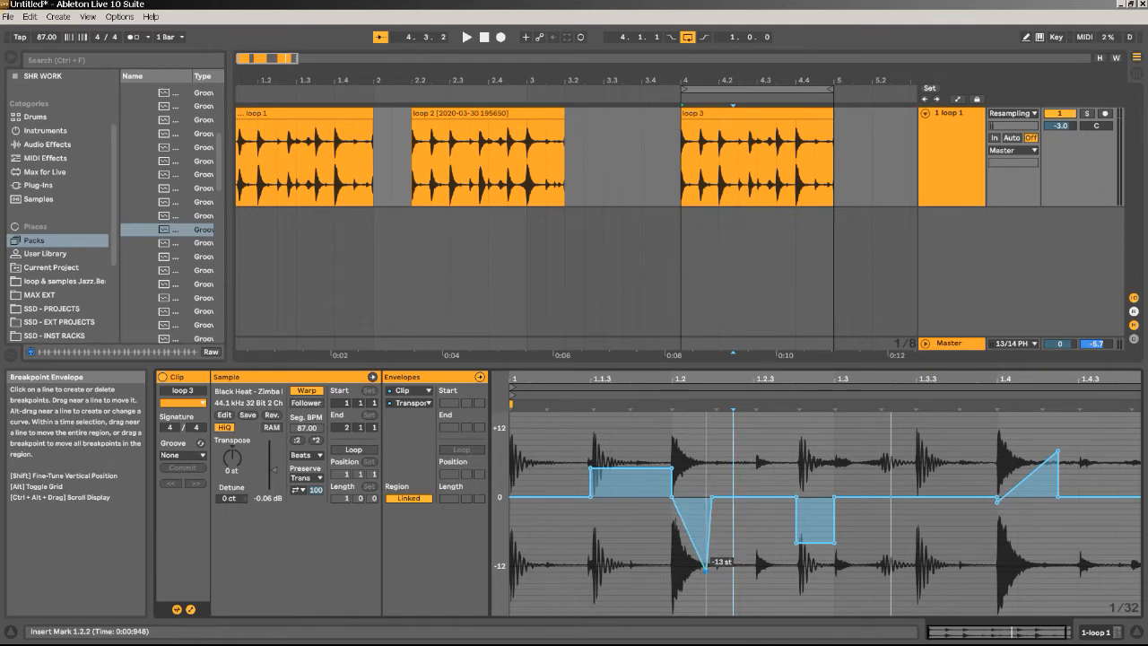
drag(699, 564, 700, 571)
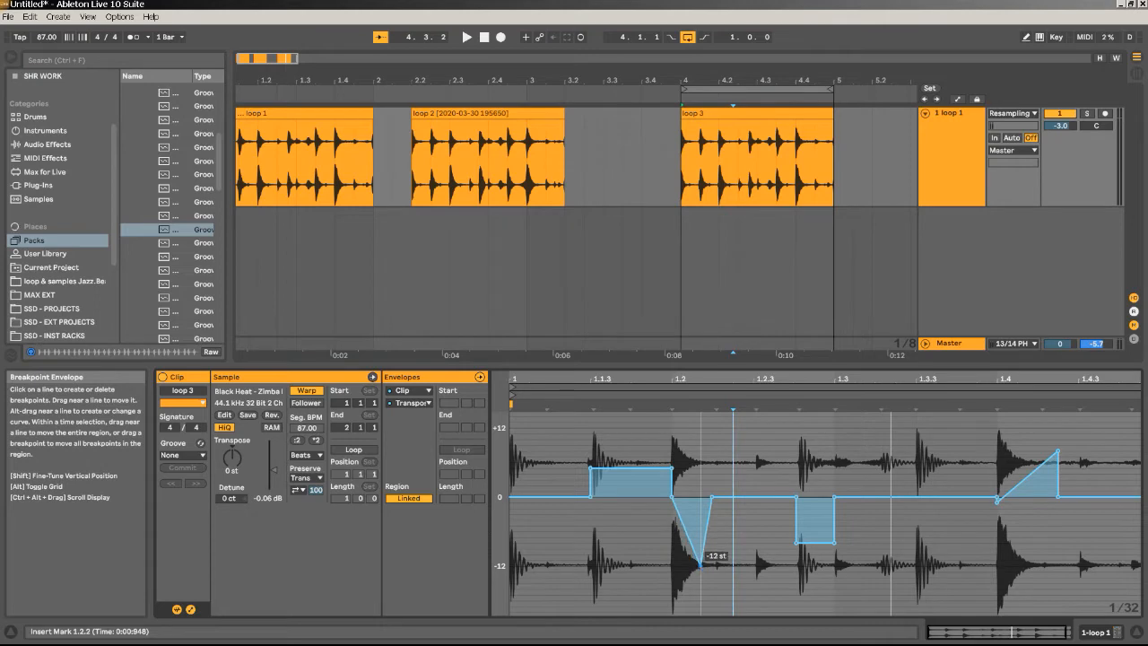
During playback, raise the transposed section from 1.1.3 to 1.2 to about +7 st and start its ramp slightly earlier.
key(space)
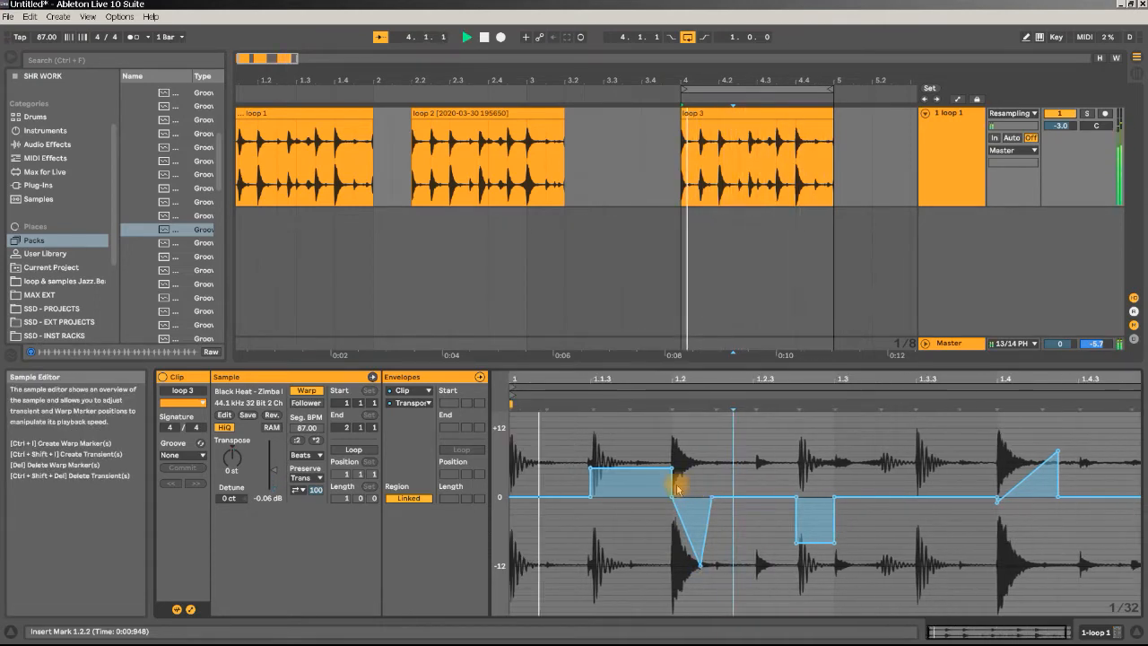
drag(628, 474, 628, 457)
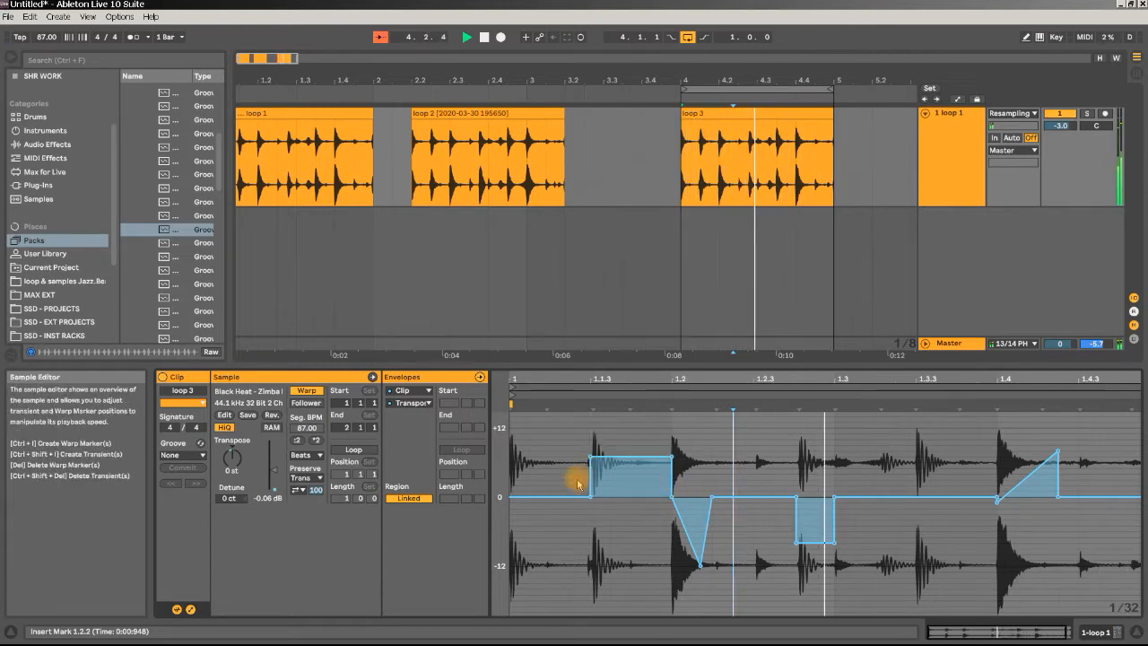
drag(590, 496, 570, 496)
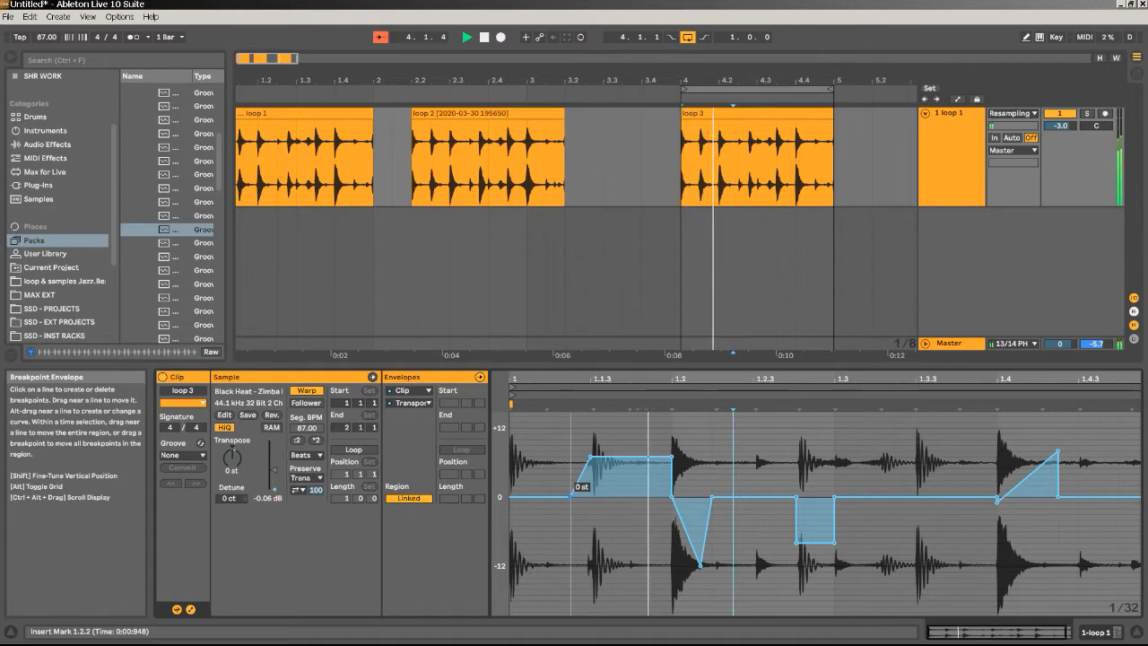
Add Transpose breakpoints between 1.3.3 and 1.4 that peak at about +14 st and dip to about -20 st, and audition them.
click(922, 499)
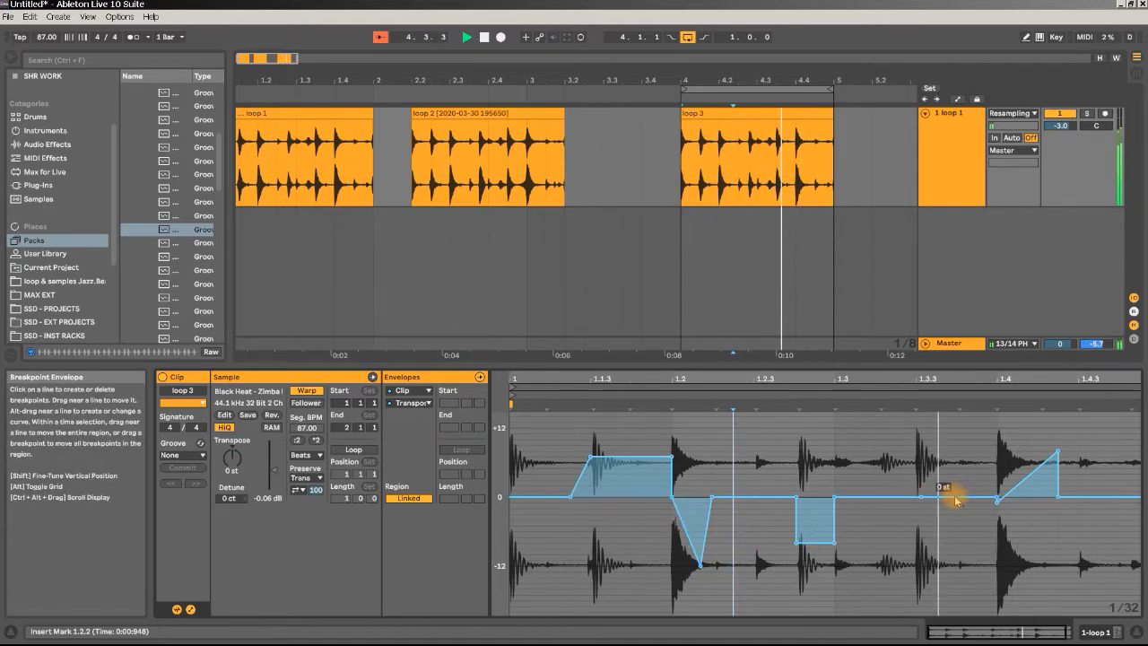
drag(956, 498, 935, 415)
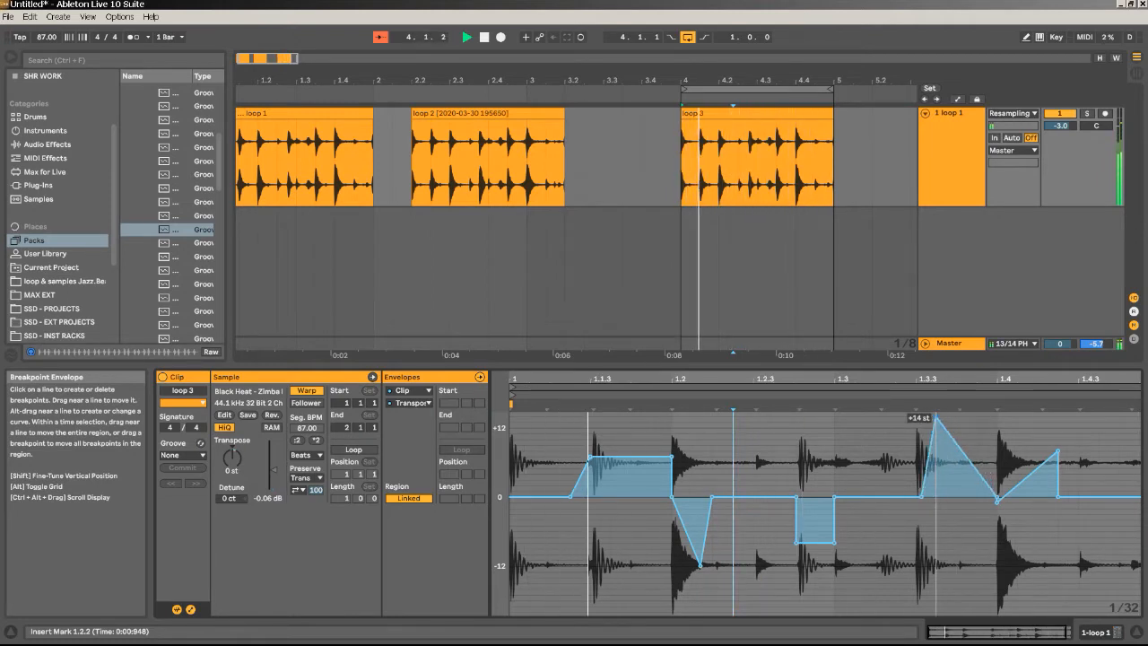
drag(969, 460, 974, 612)
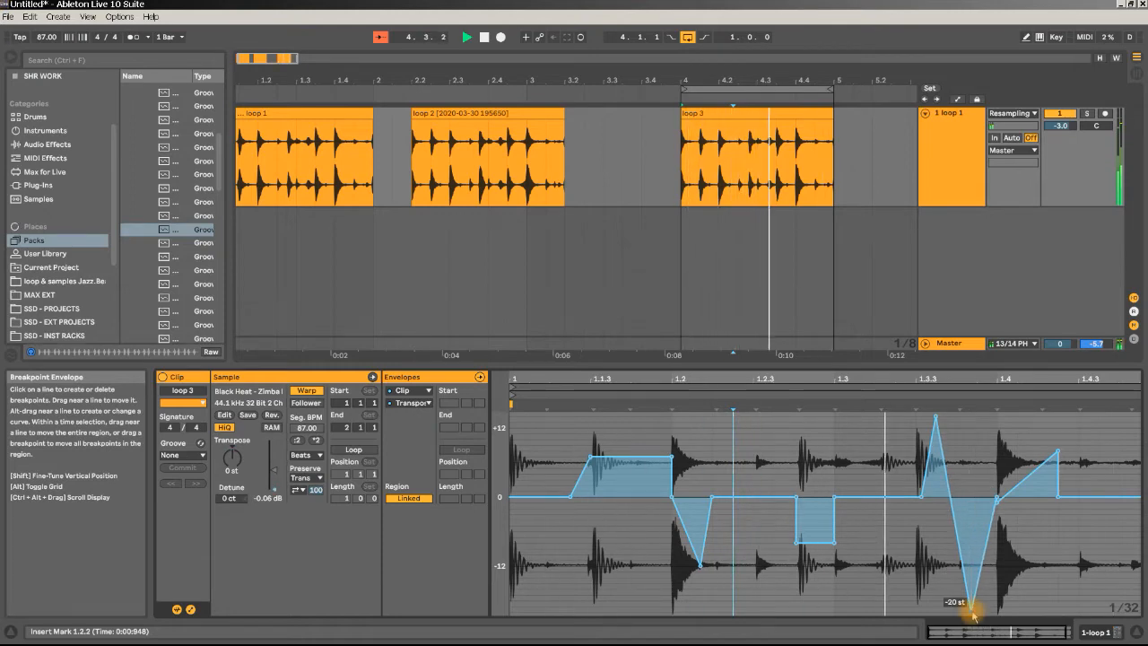
key(space)
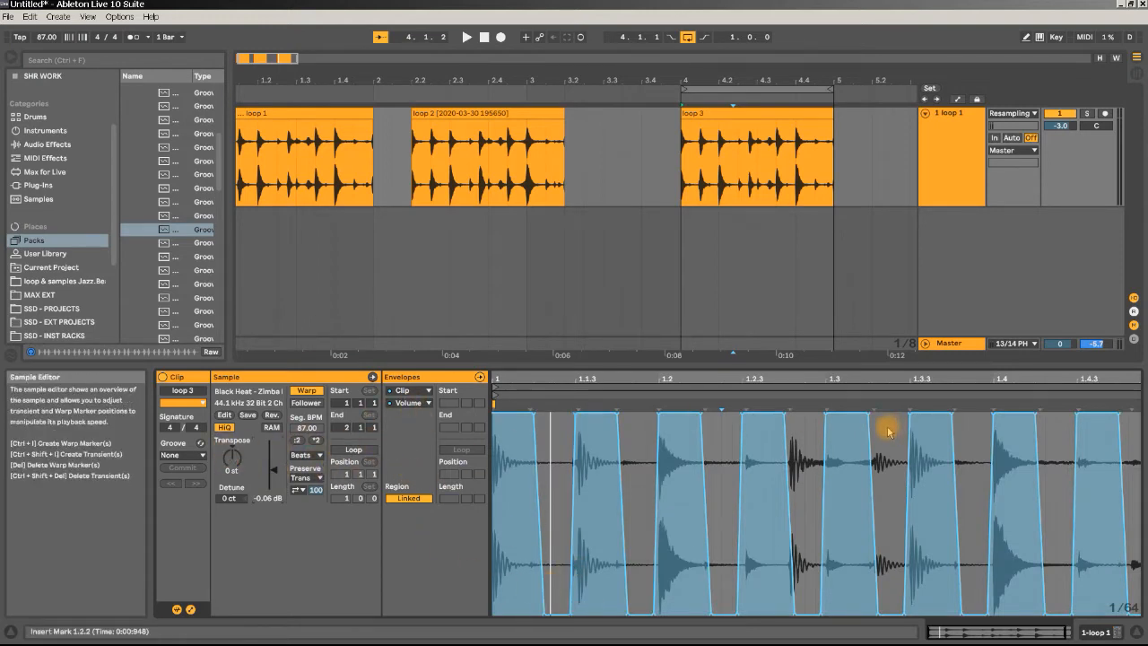
Consolidate the loop 3 clip into a new audio clip and audition it.
drag(744, 78, 570, 116)
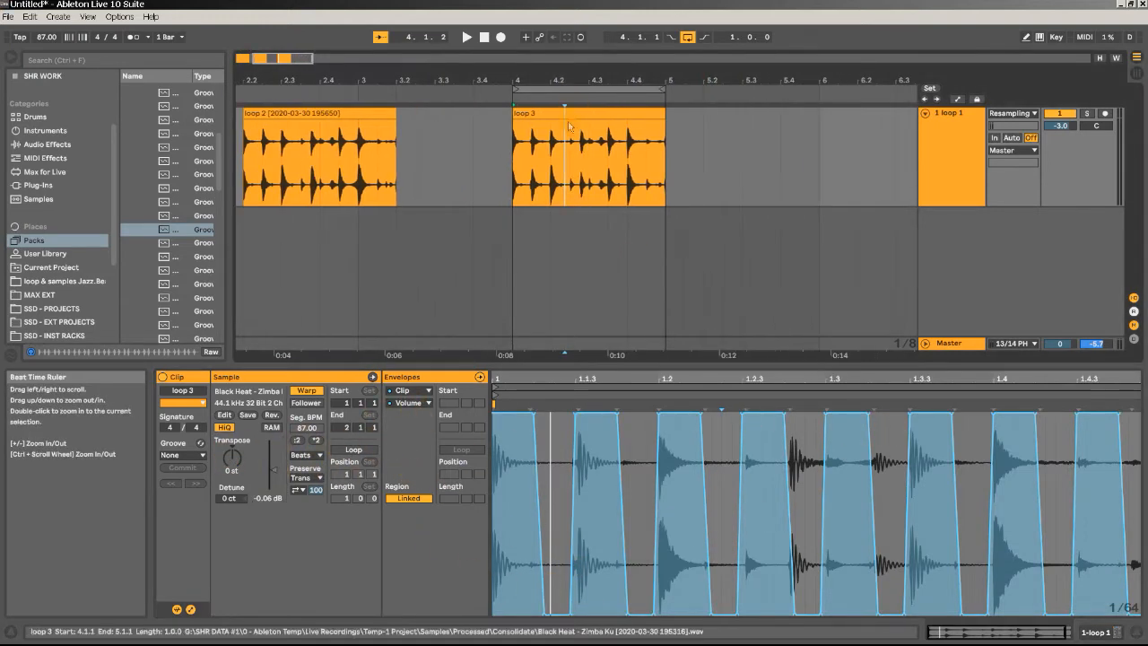
click(573, 113)
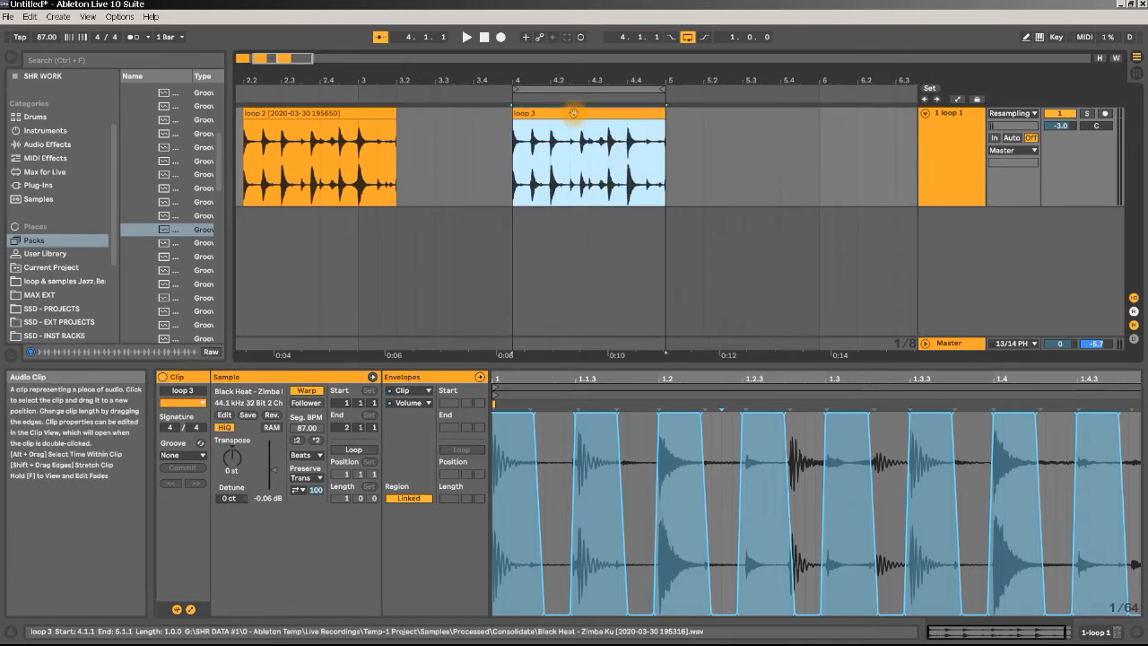
key(ctrl+j)
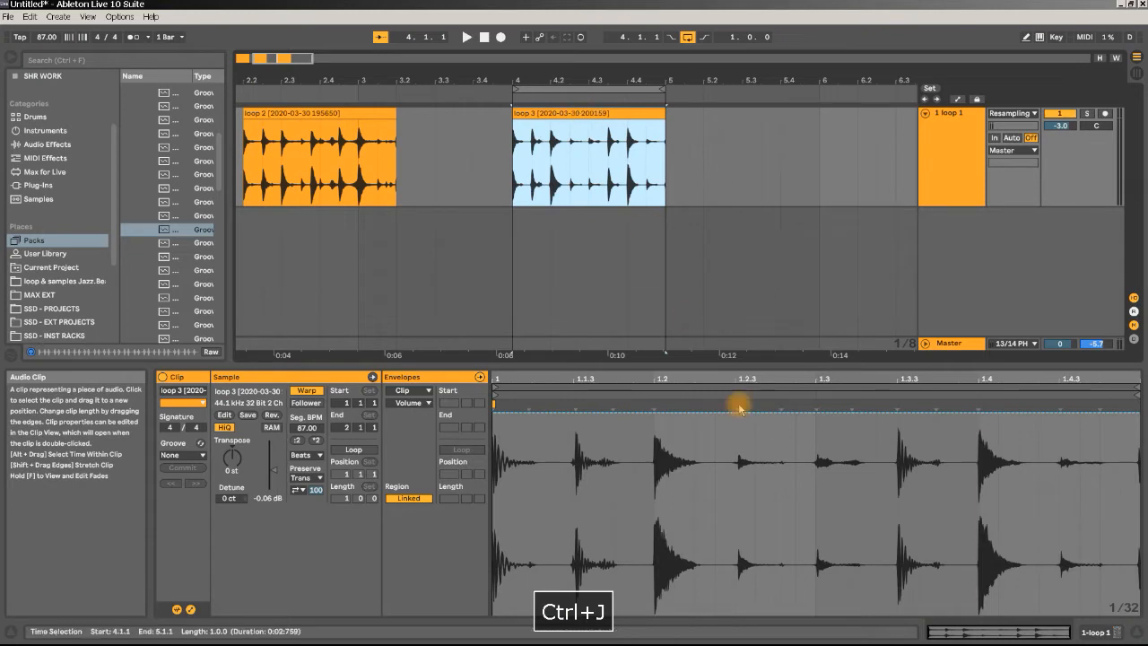
key(space)
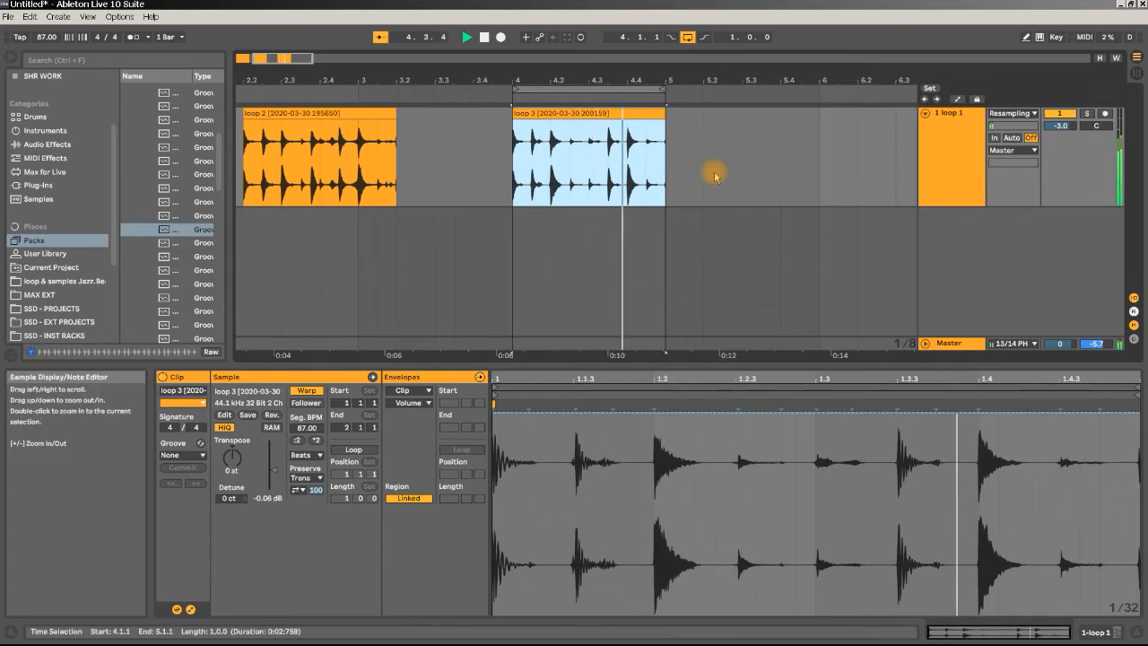
key(space)
Copy the loop 1 clip to bar 6 and rename the copy "loop 4".
drag(556, 81, 357, 91)
drag(256, 114, 491, 122)
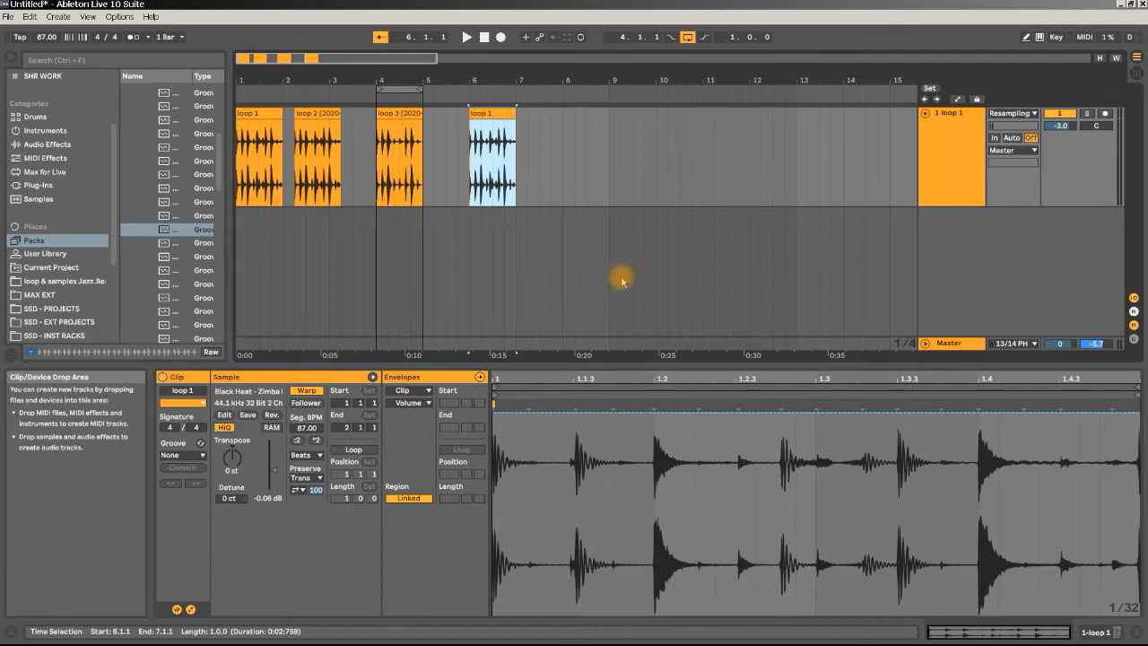
key(space)
key(ctrl+r)
text(Loop 4)
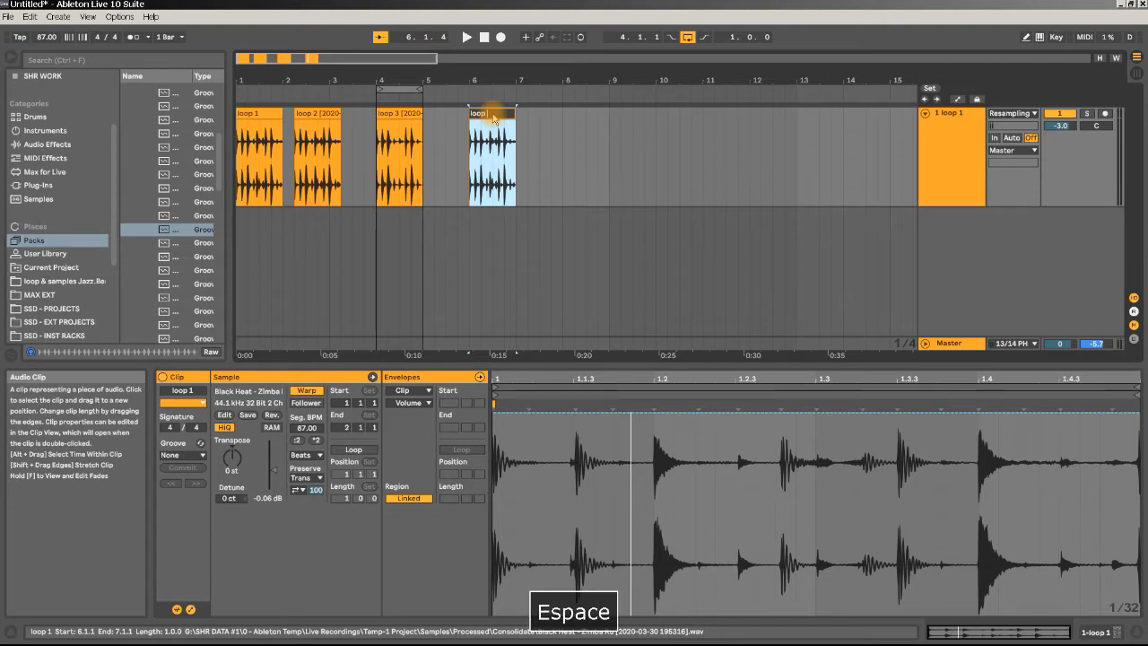
key(Return)
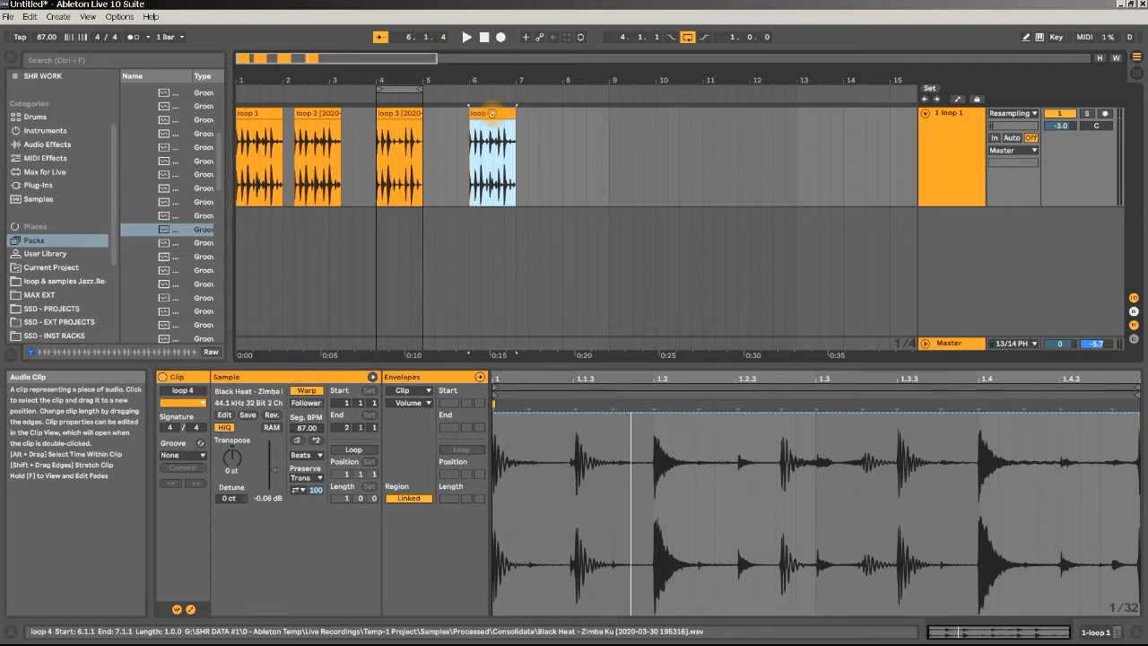
Set the arrangement loop around loop 4 and audition it.
key(ctrl+l)
key(space)
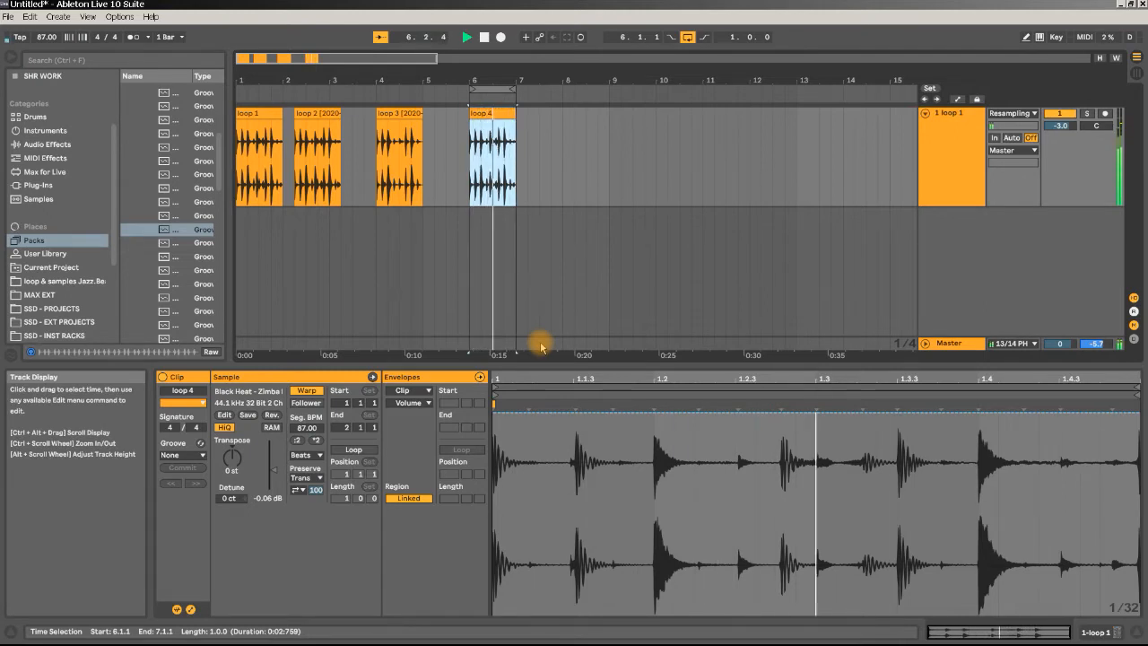
key(space)
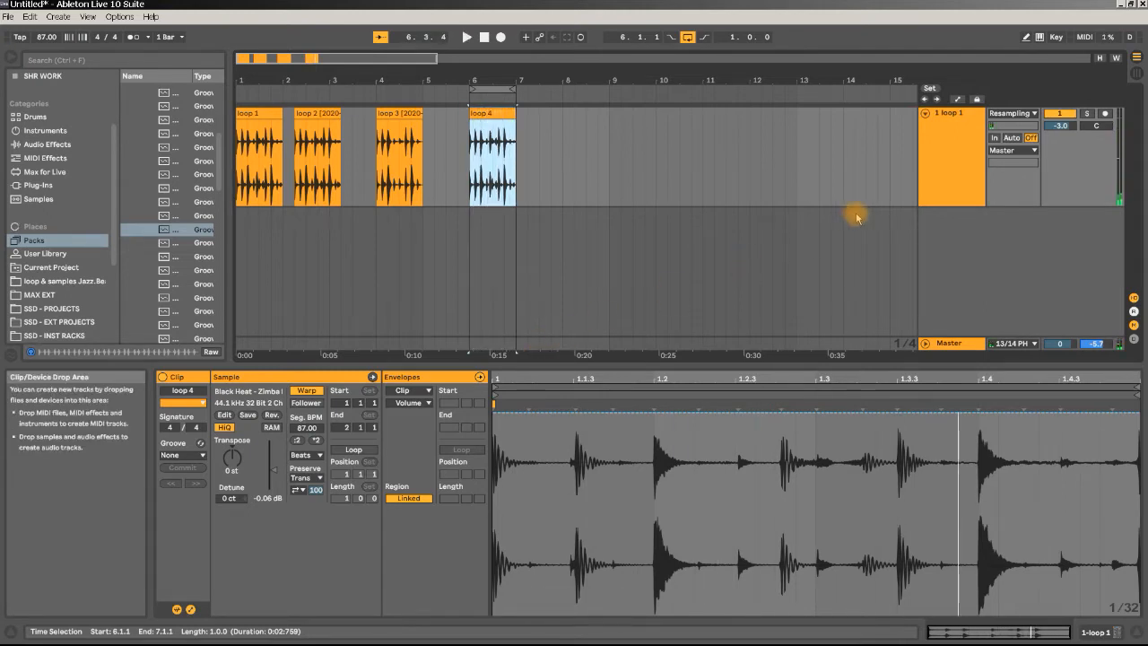
Reduce the loop 1 track's height and add an Echo audio effect after Utility in its device chain.
drag(939, 213, 941, 175)
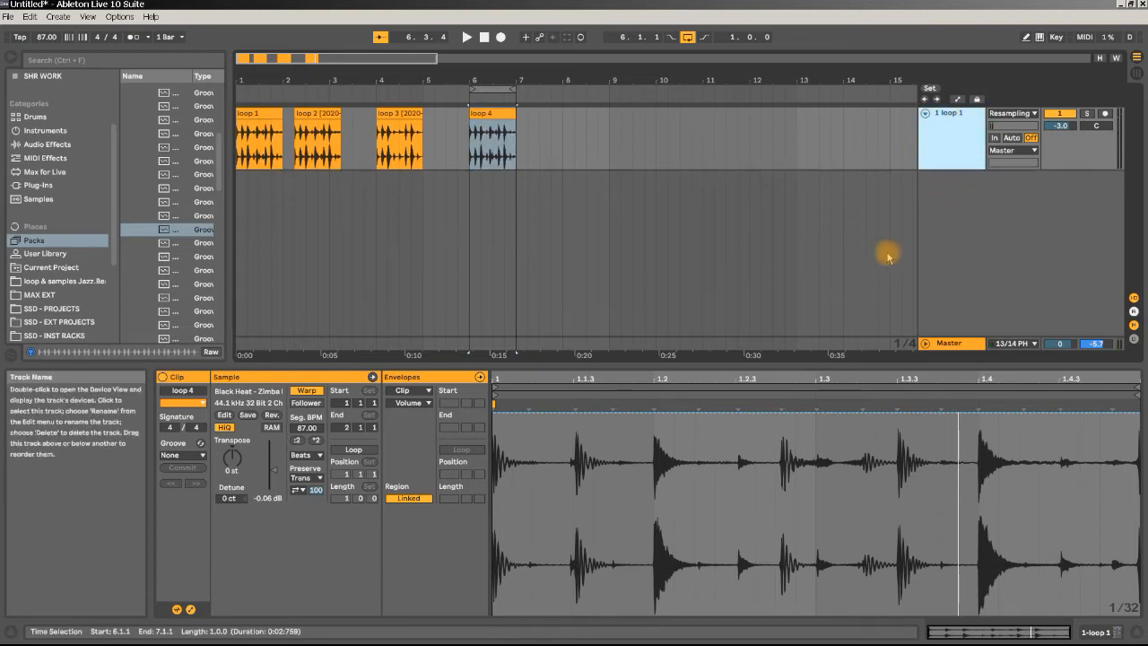
click(955, 134)
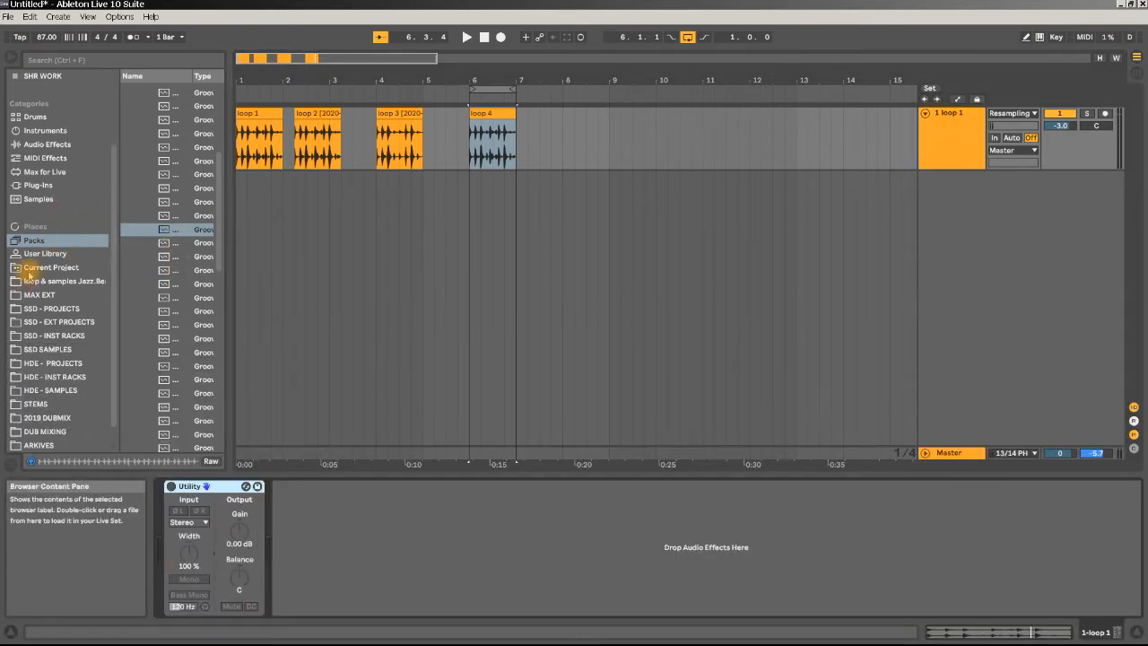
click(45, 147)
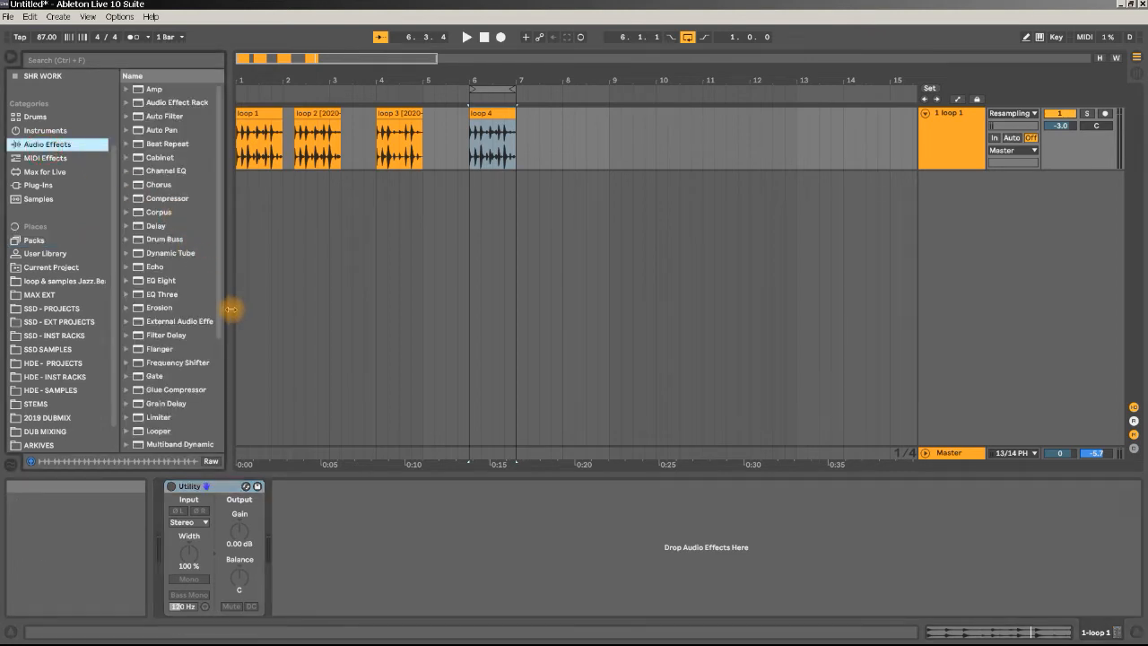
mouse_move(158, 271)
mouse_down()
mouse_move(288, 392)
mouse_move(324, 524)
mouse_up()
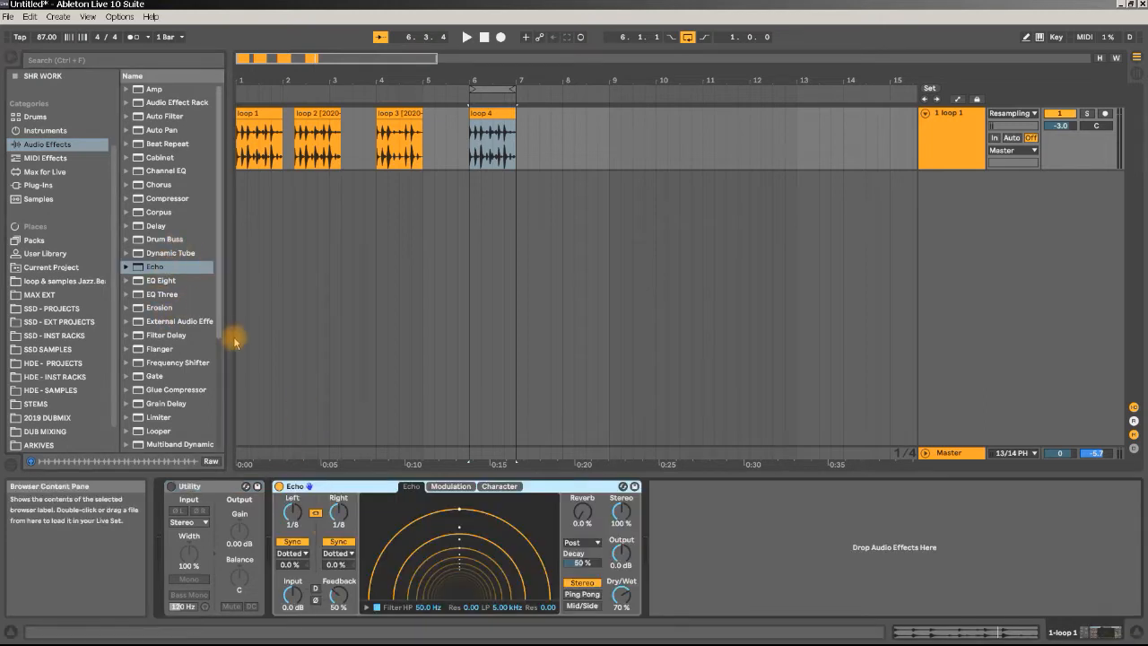
Widen the browser, add a Reverb after Echo on the loop 1 track, and switch the Reverb off.
drag(232, 349, 300, 354)
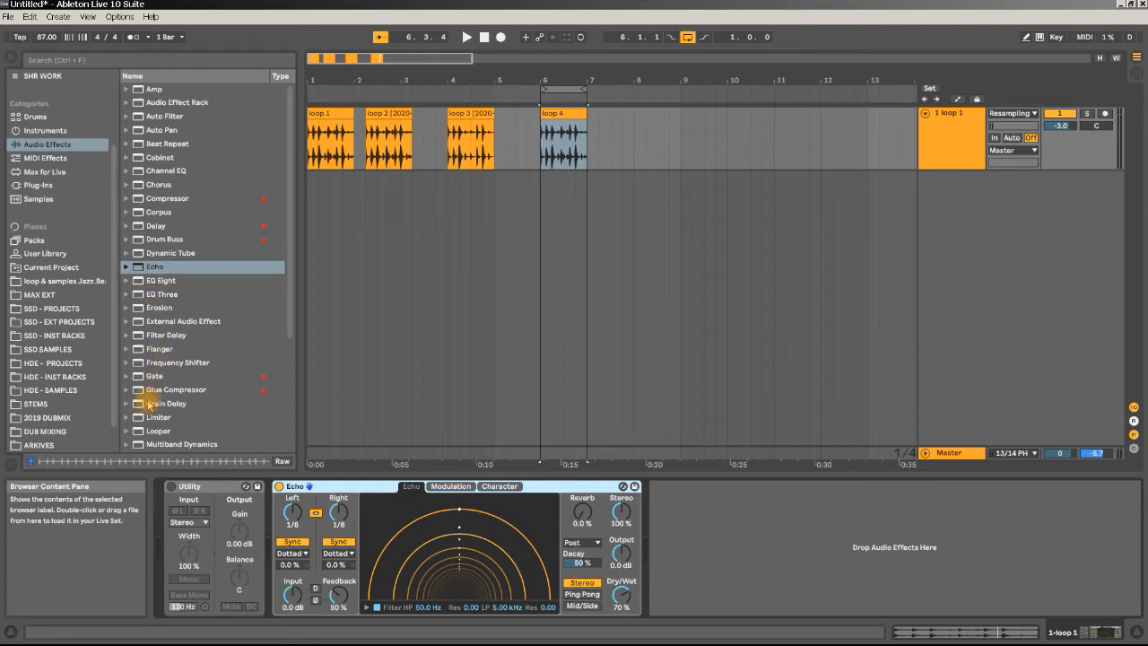
scroll(147, 402, down, 2)
scroll(148, 406, down, 1)
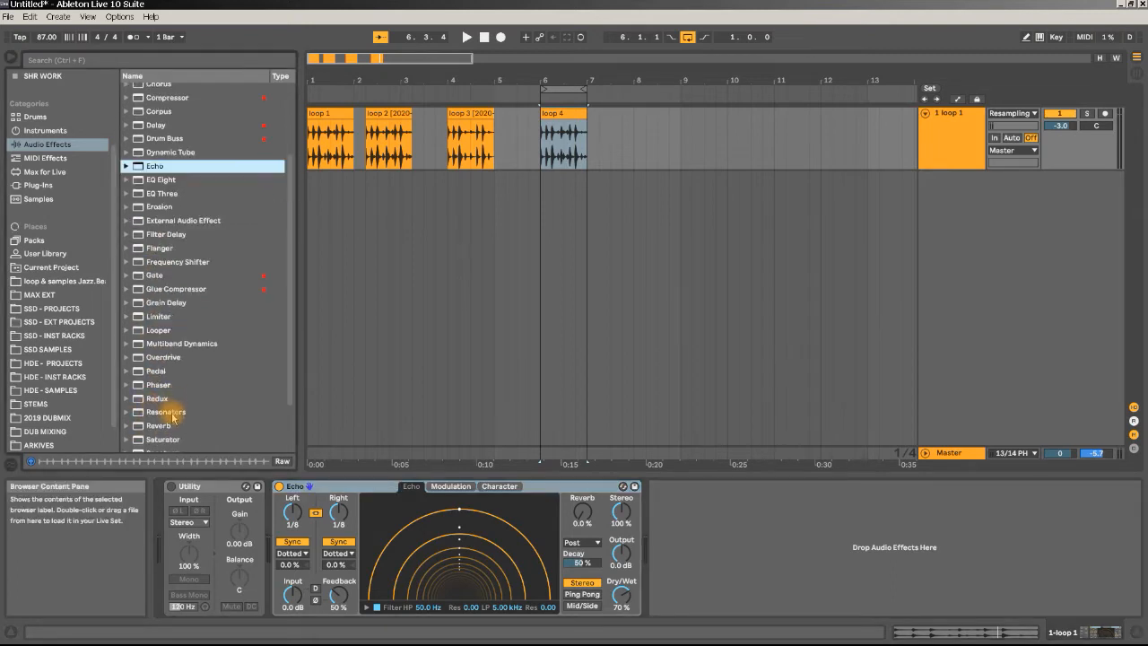
drag(166, 429, 661, 542)
click(656, 487)
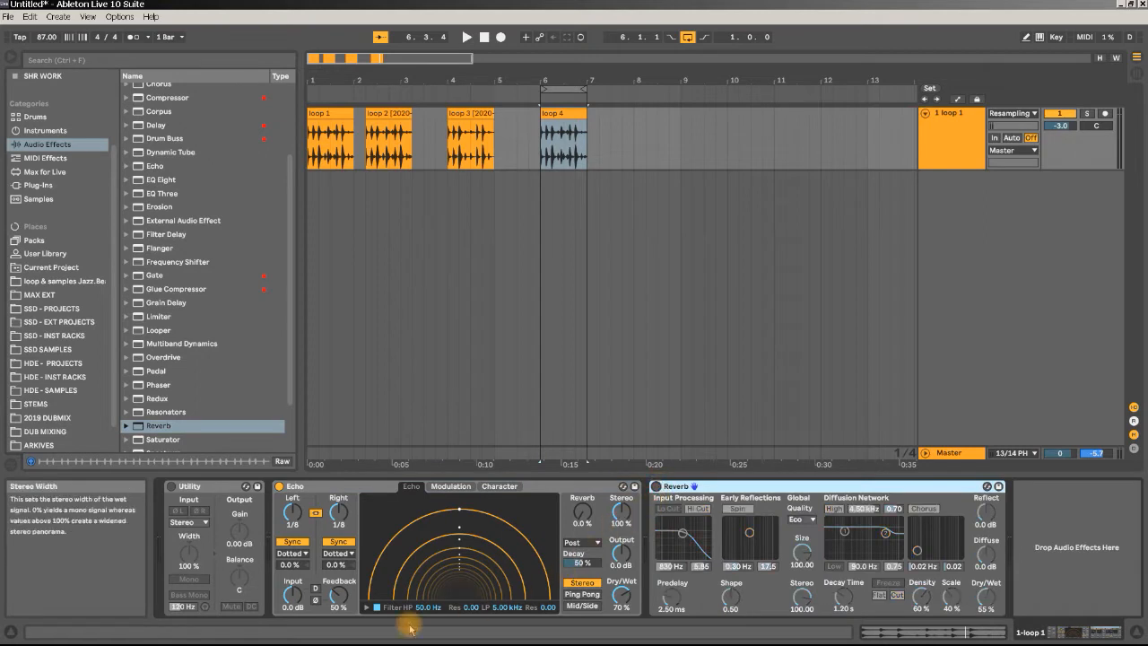
While auditioning loop 4, set Echo's Dry/Wet to 40% and its linked left and right delay times to 1/32.
drag(621, 595, 620, 642)
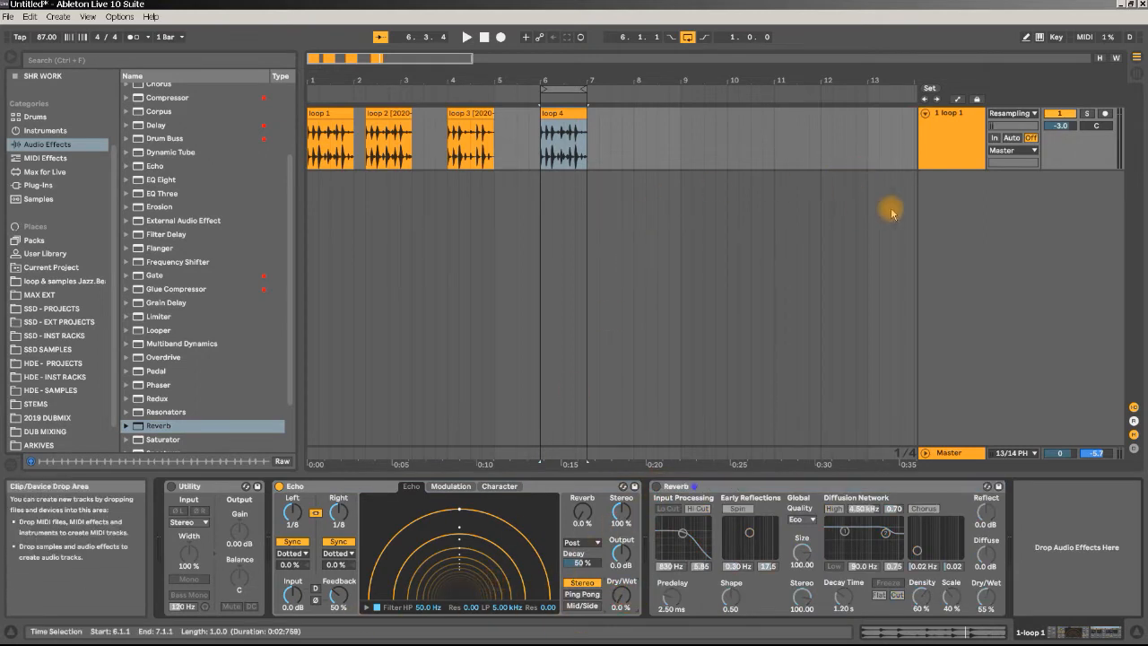
key(space)
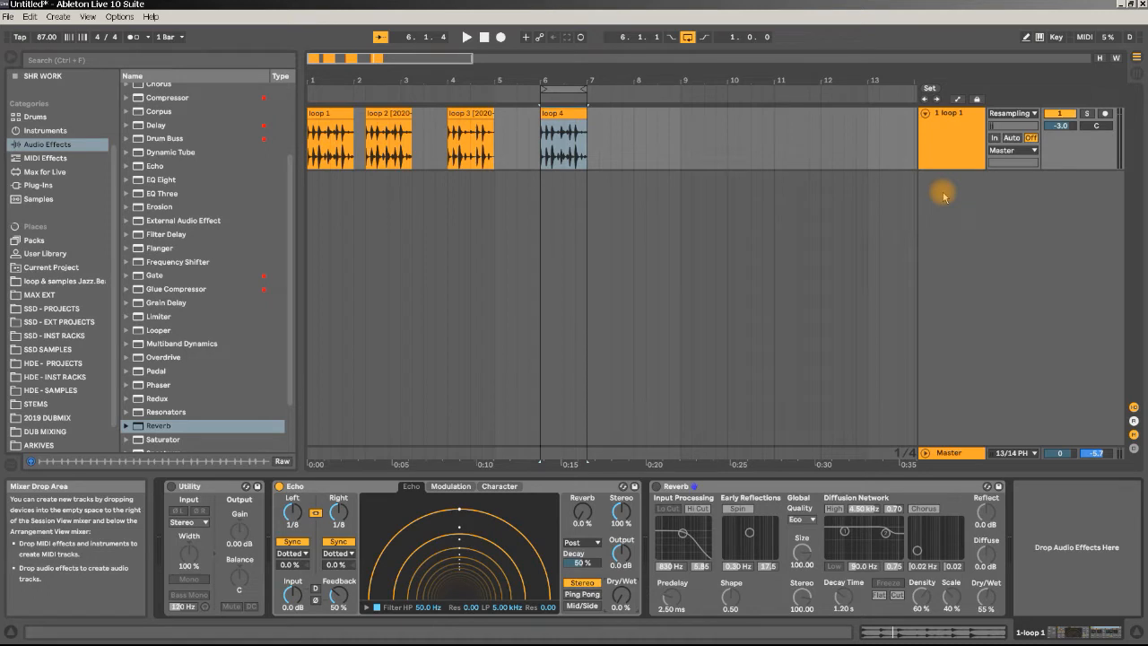
key(space)
drag(621, 596, 621, 565)
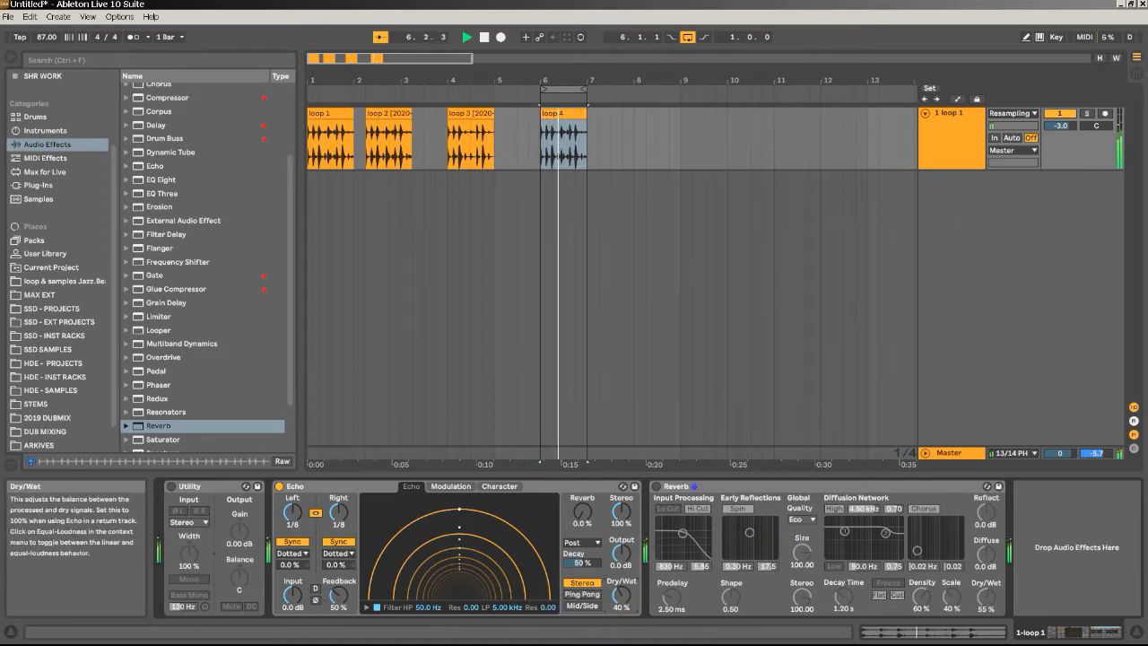
drag(338, 513, 338, 531)
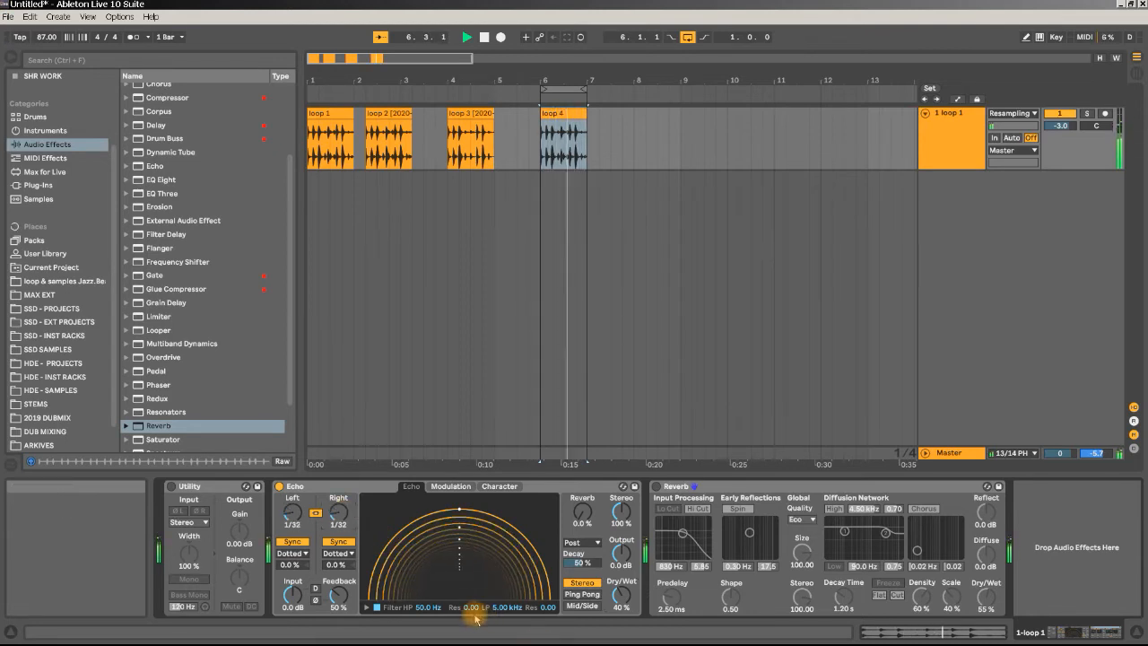
Expand Echo's filter display and turn its filter off while loop 4 plays.
click(367, 607)
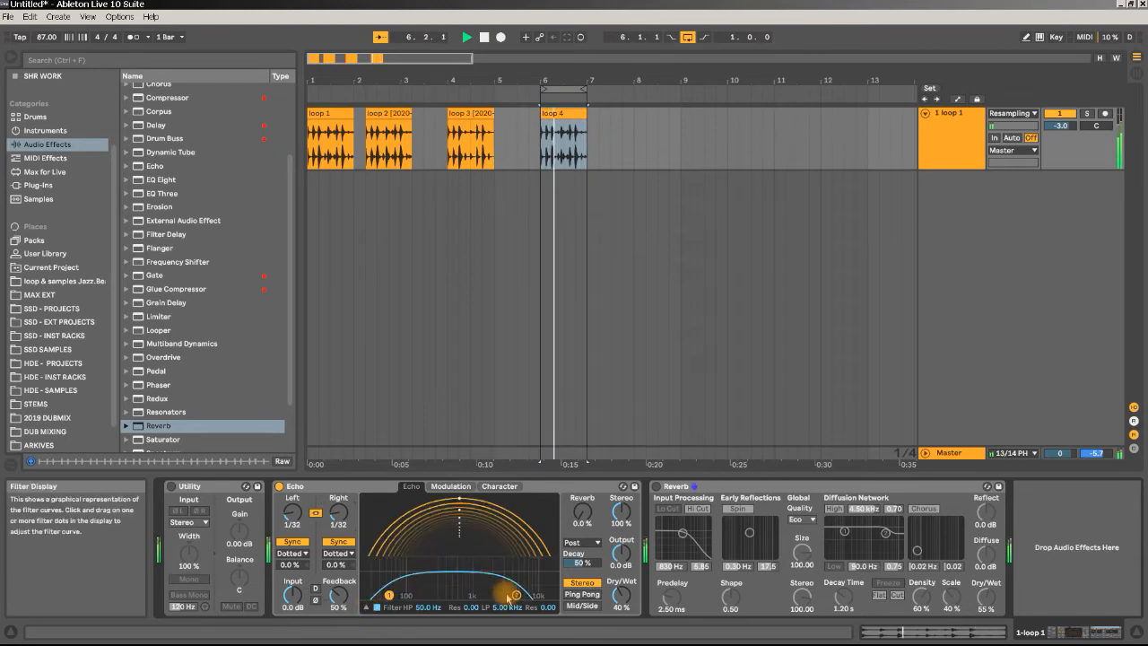
click(377, 608)
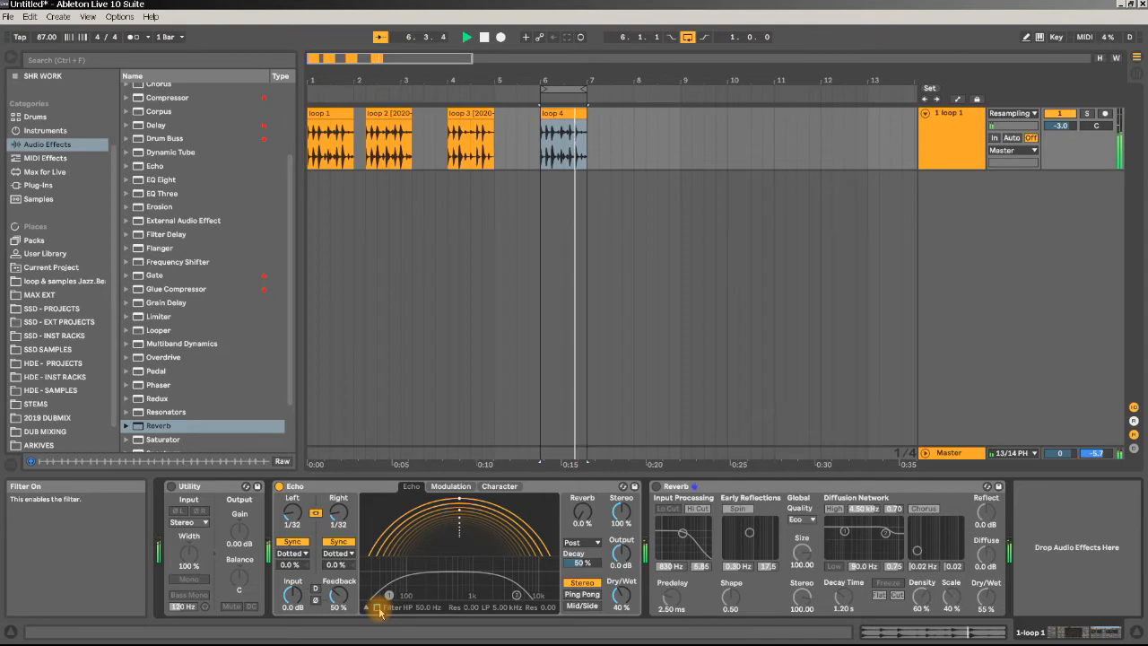
key(space)
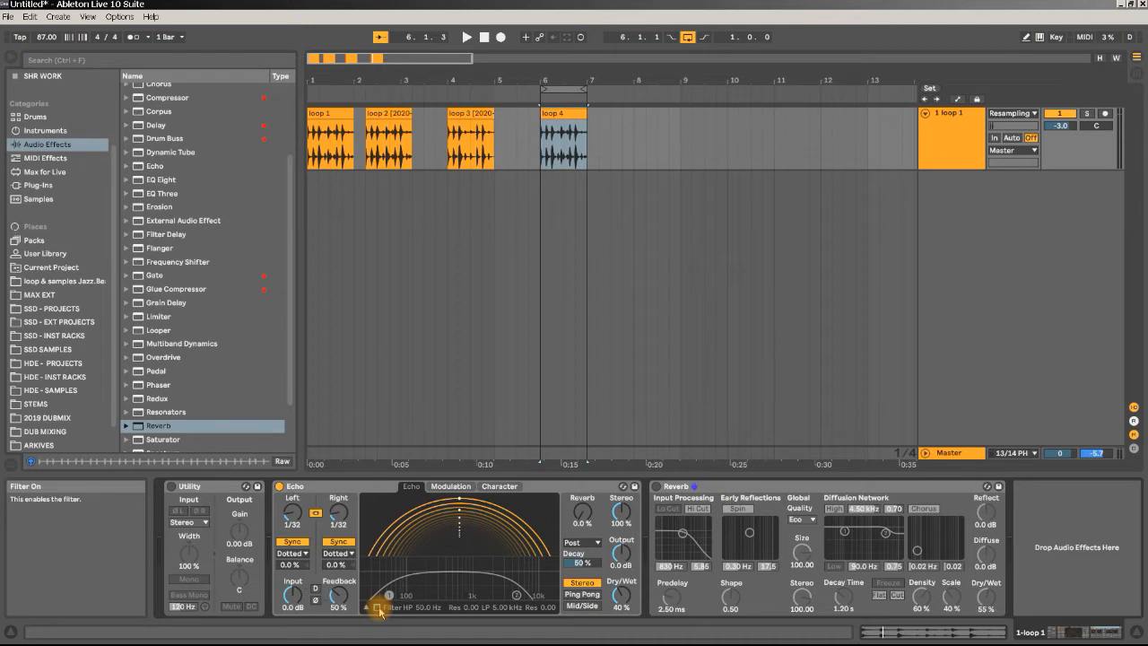
Audition loop 4 in short bursts to hear the echo tail, and set Echo's Feedback to 52%.
key(space)
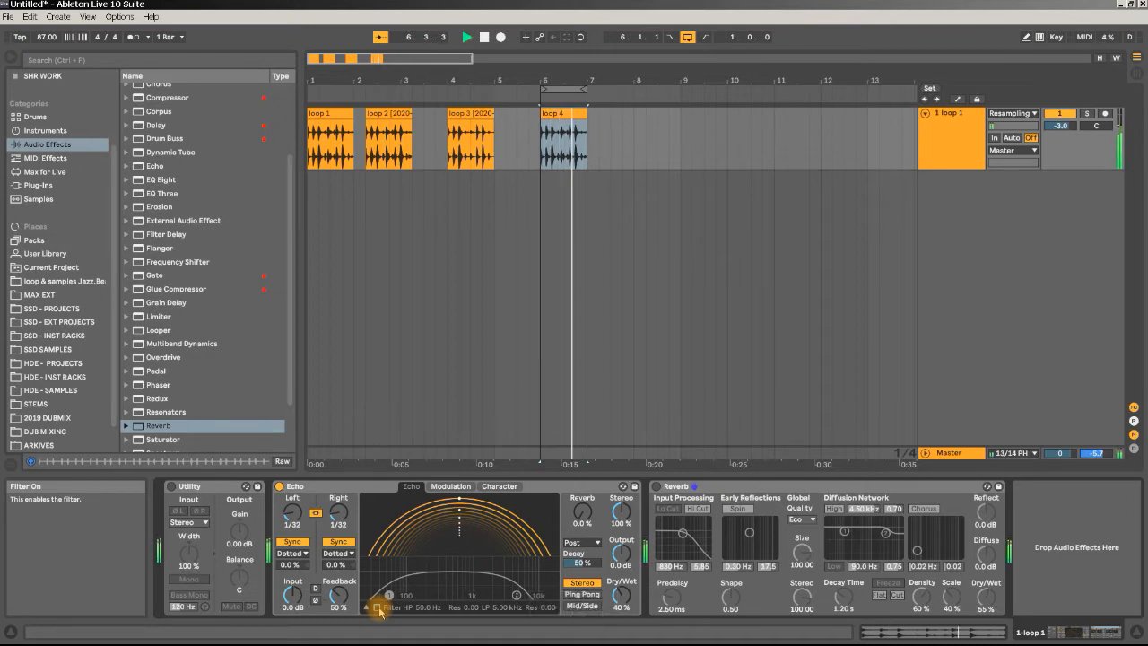
key(space)
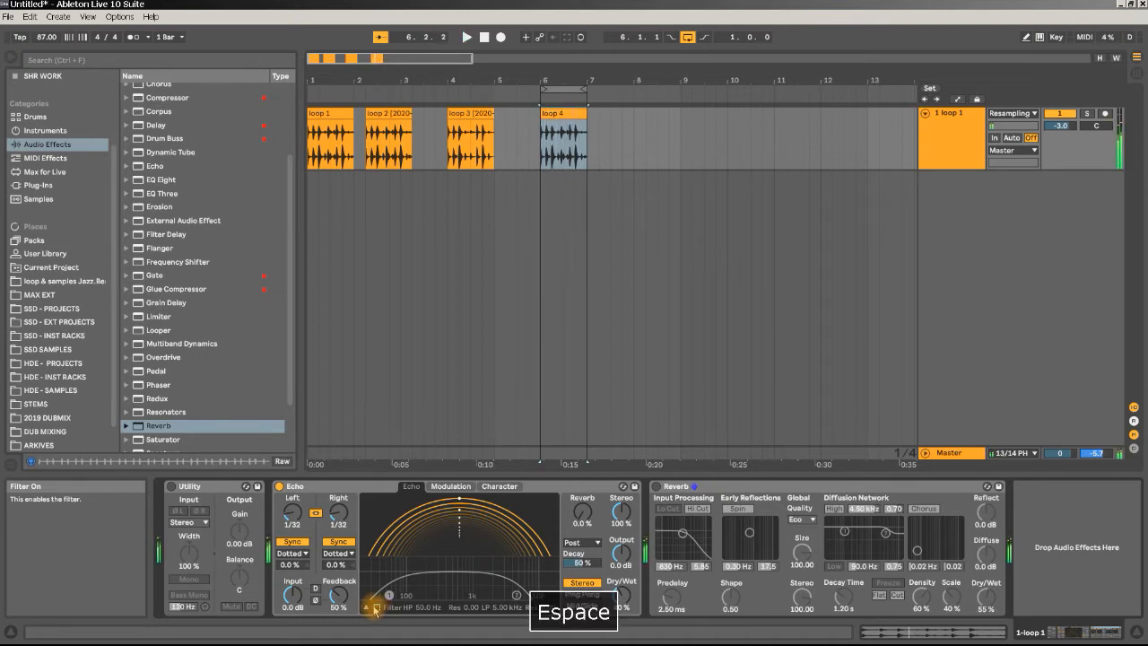
key(space)
key(space)
key(space)
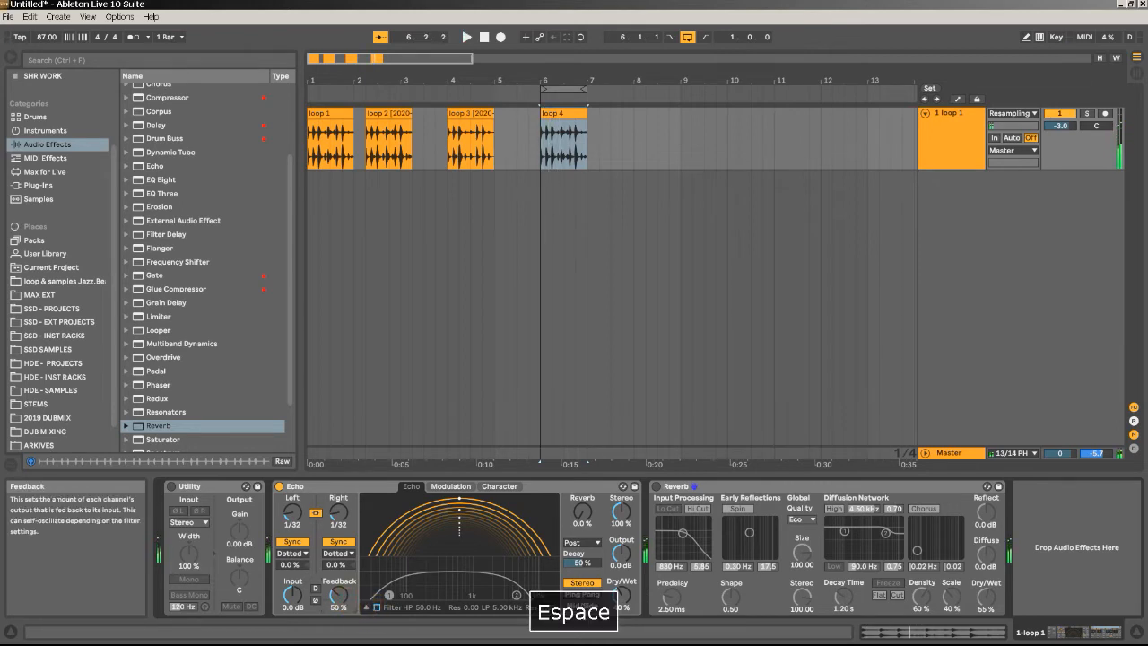
key(space)
key(space)
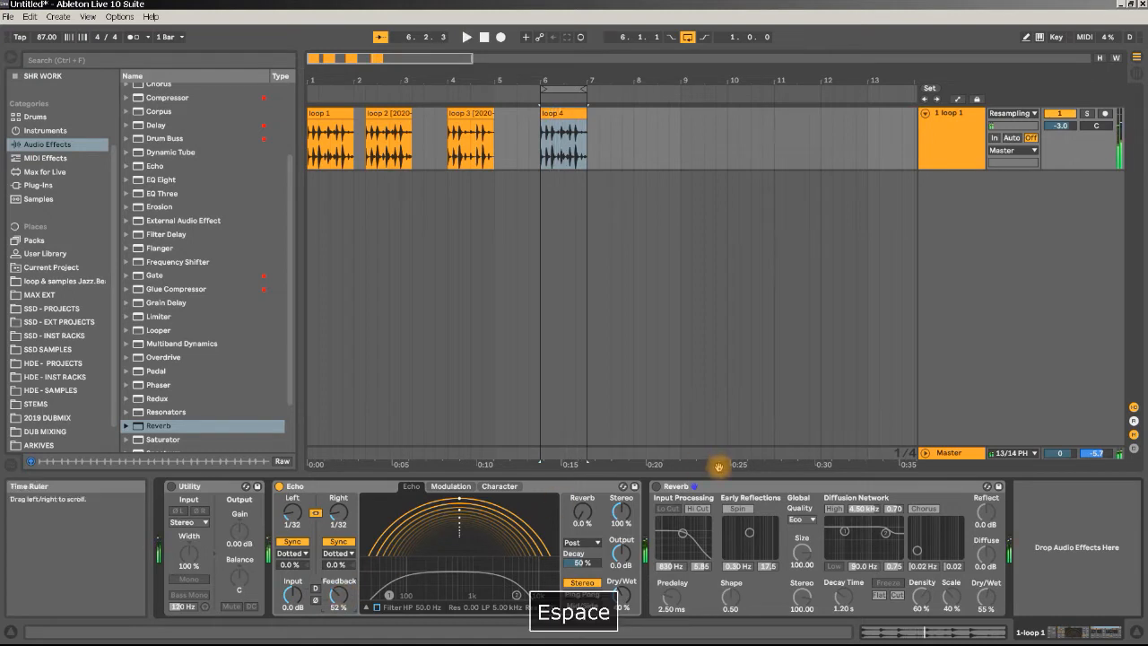
Group the Echo and Reverb devices into an Audio Effect Rack.
click(352, 485)
shift+click(863, 486)
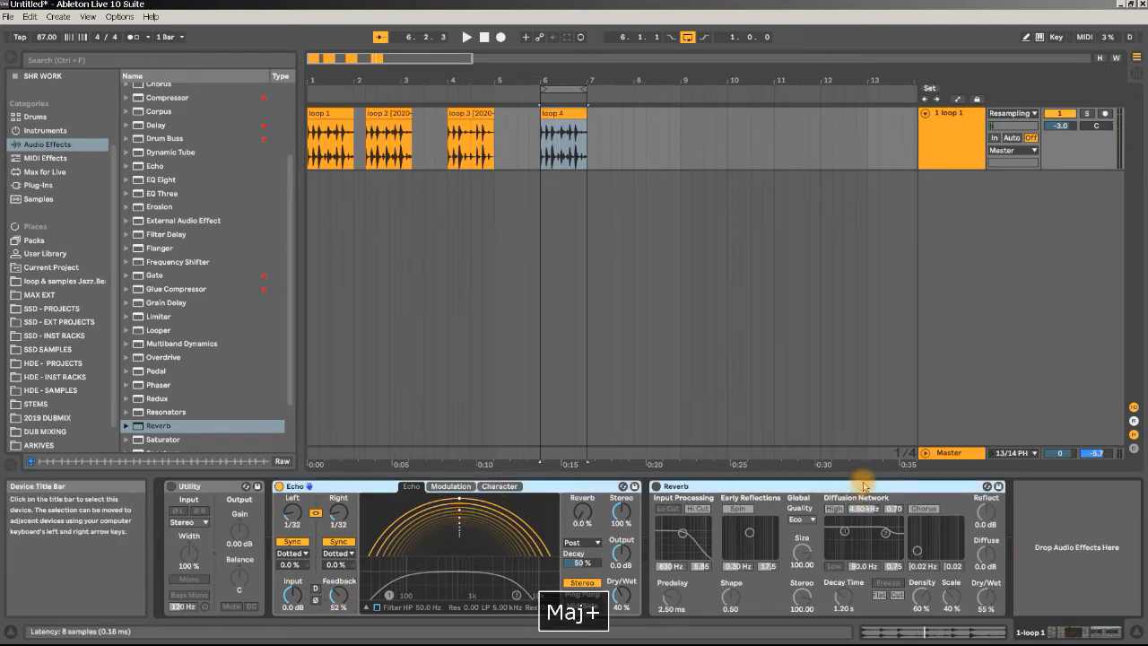
key(ctrl+g)
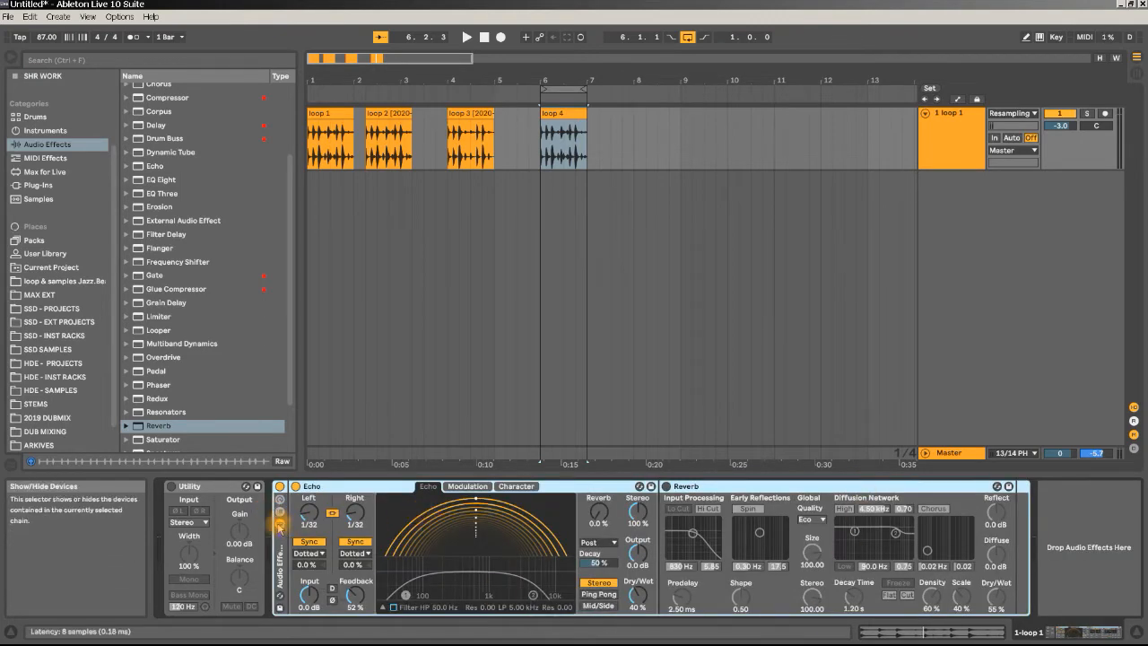
click(280, 511)
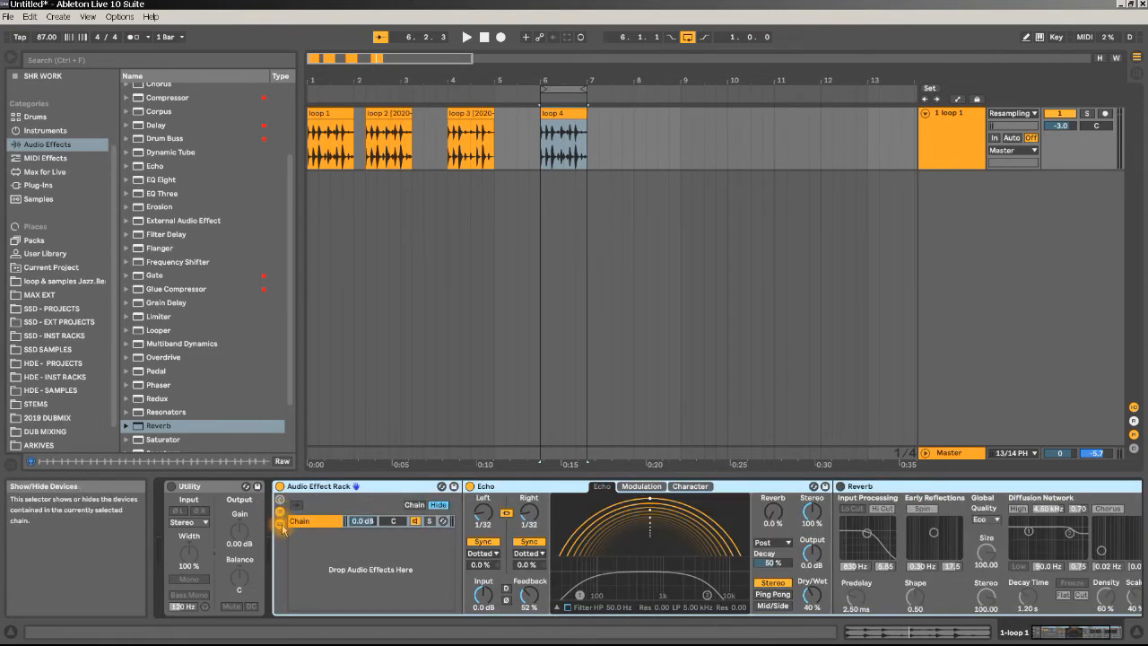
click(283, 529)
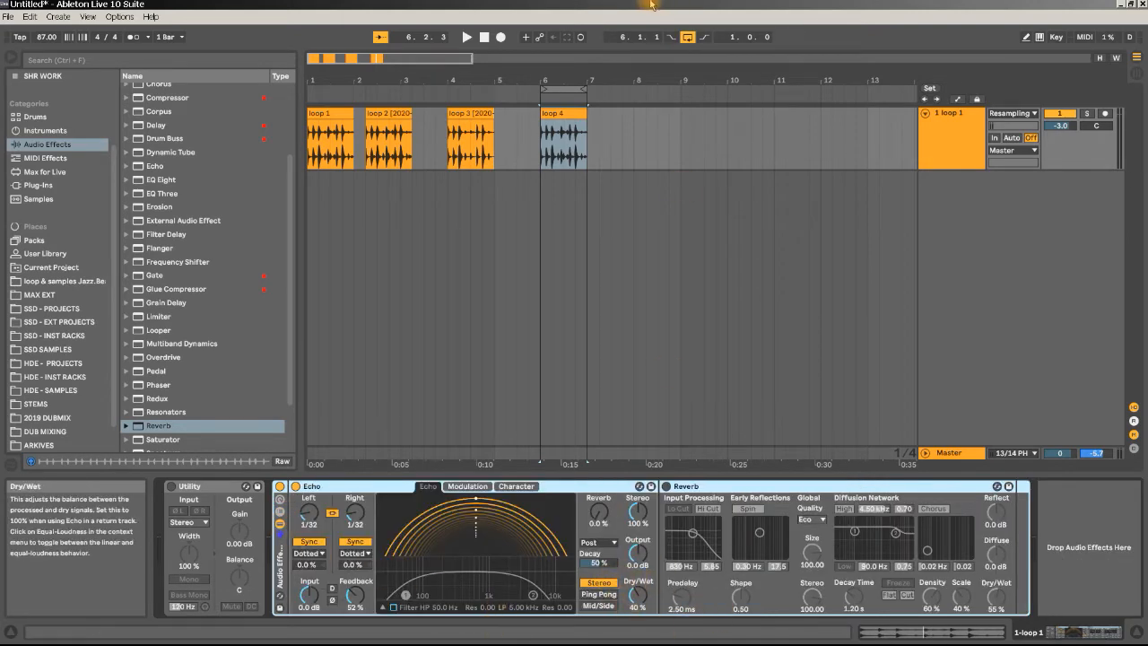
double_click(569, 114)
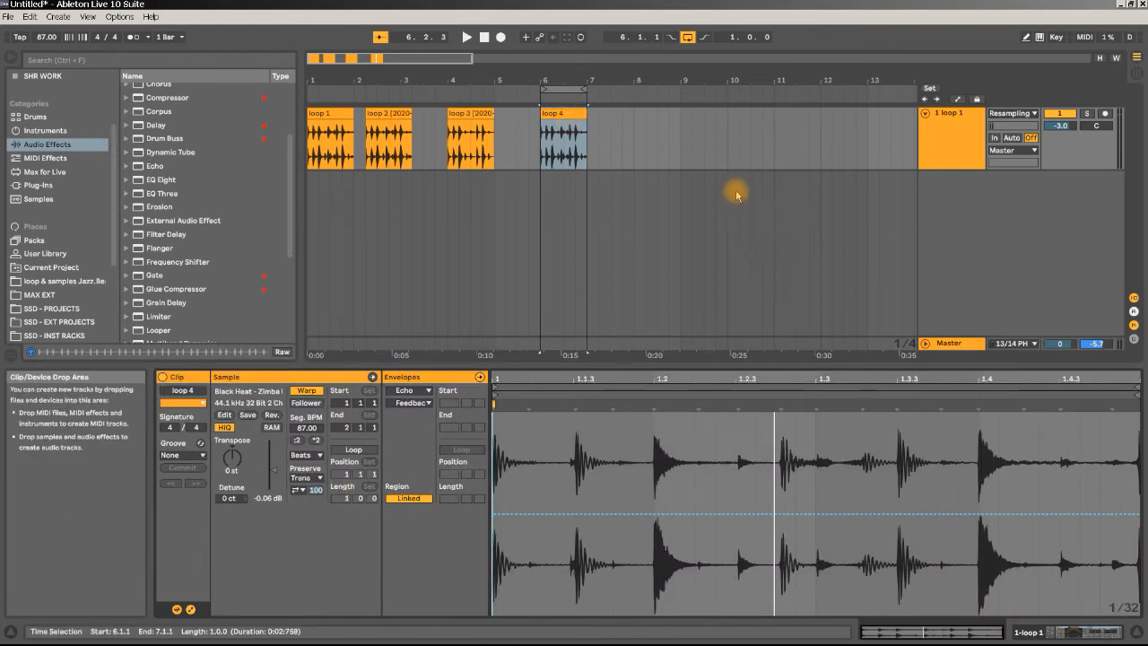
double_click(958, 131)
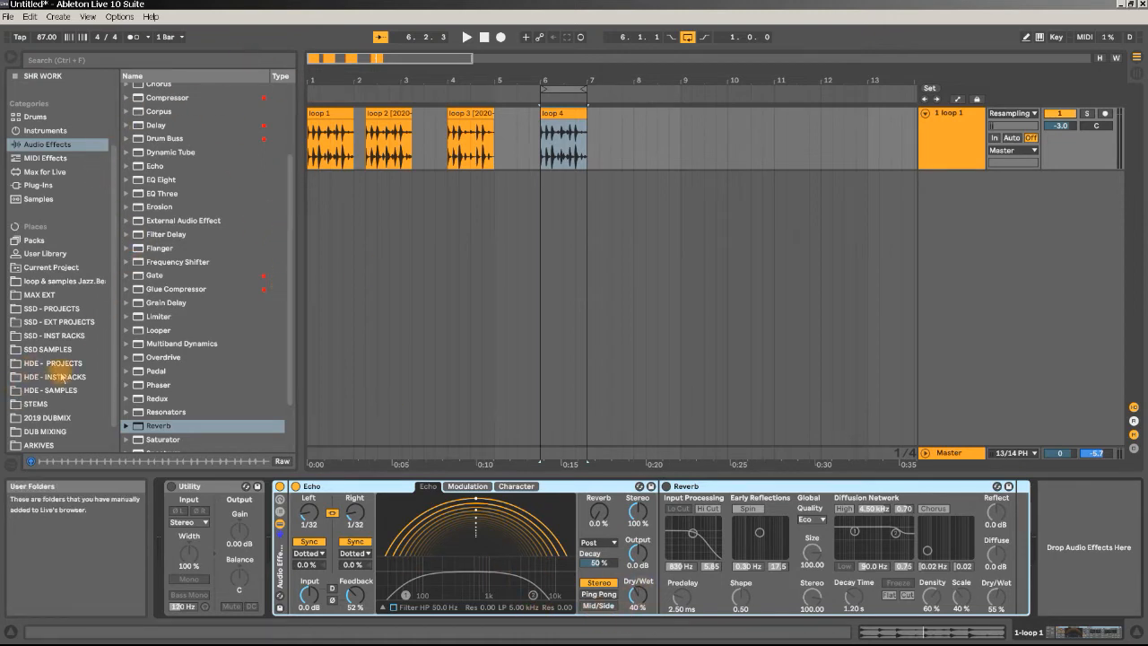
Insert a Utility at the start of the rack's chain, ahead of Echo, and leave its gain at 0 dB after trying it.
click(180, 427)
scroll(188, 415, down, 3)
scroll(188, 415, up, 1)
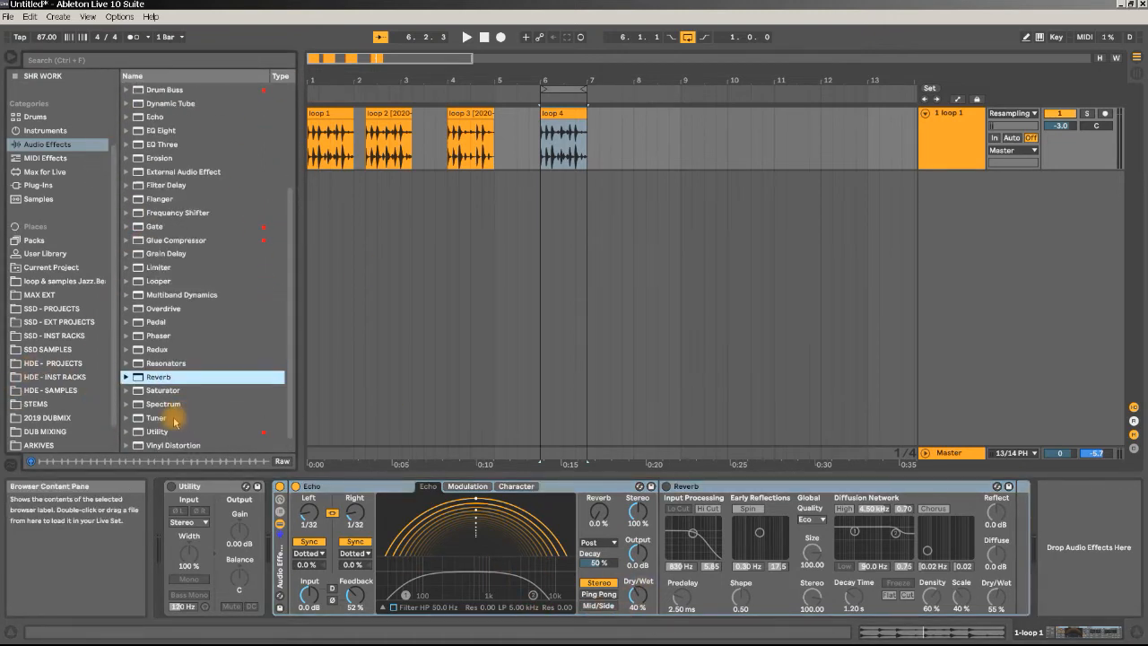
scroll(175, 421, down, 1)
drag(158, 417, 298, 518)
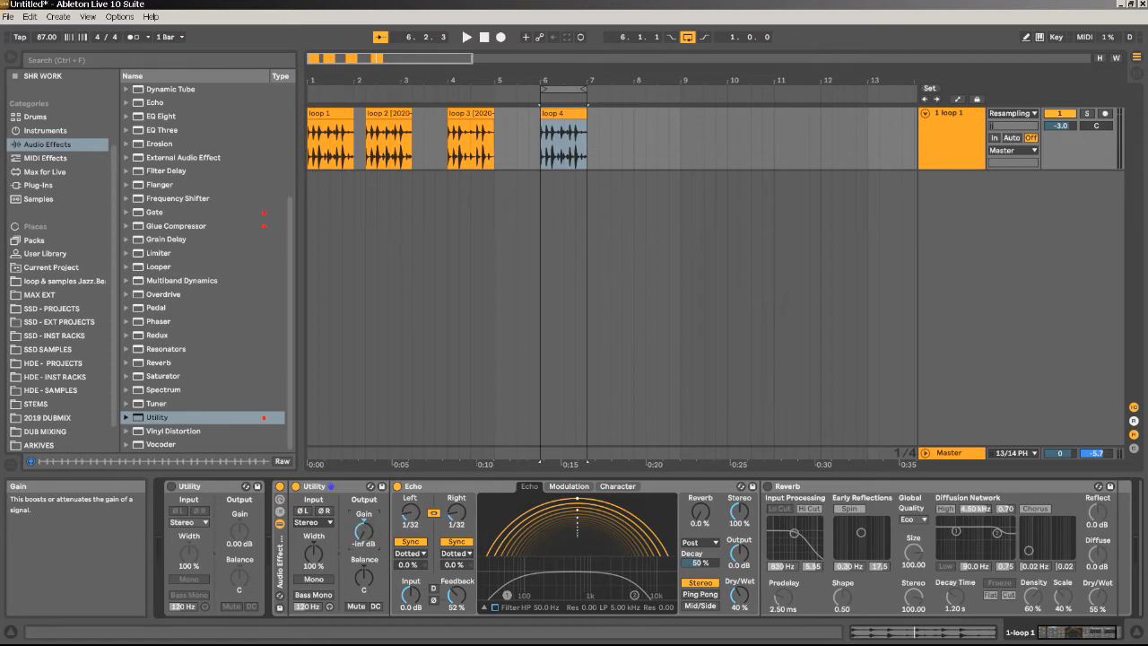
drag(364, 527, 368, 519)
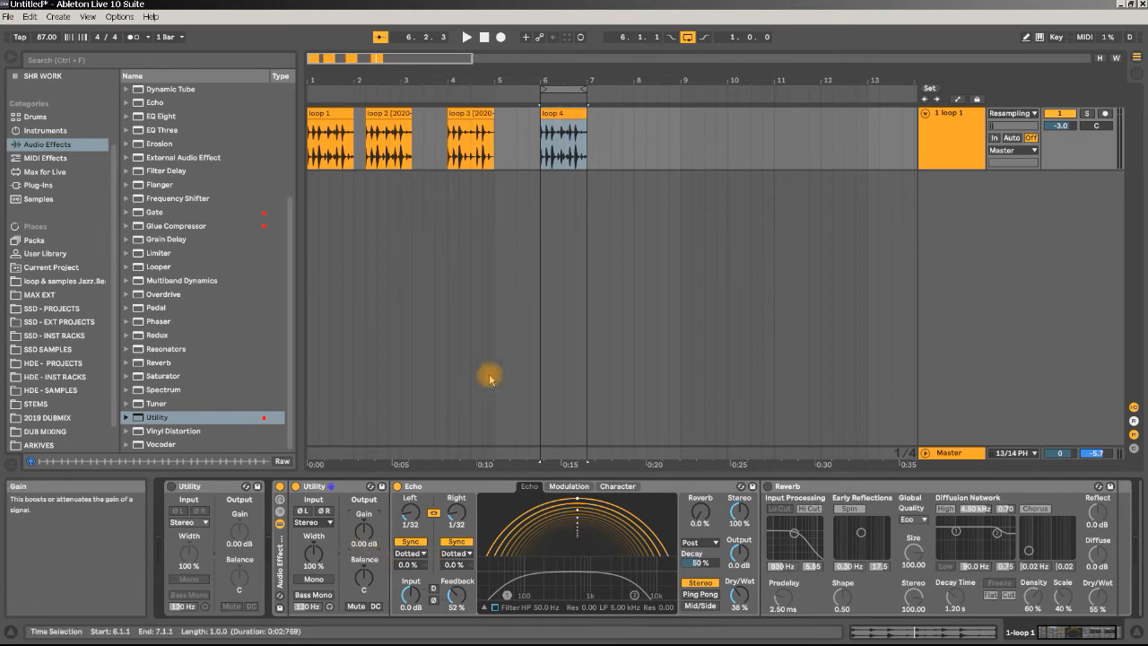
Check the Utility gain envelope of the loop 4 clip, and return to the track's devices.
double_click(567, 114)
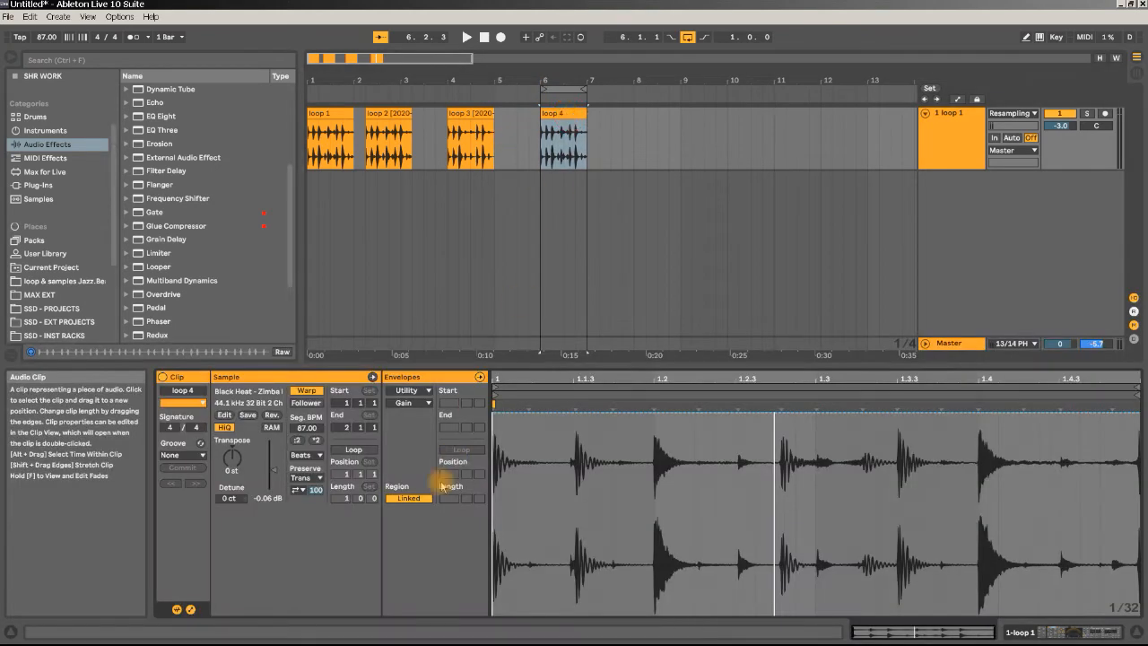
click(192, 609)
click(192, 610)
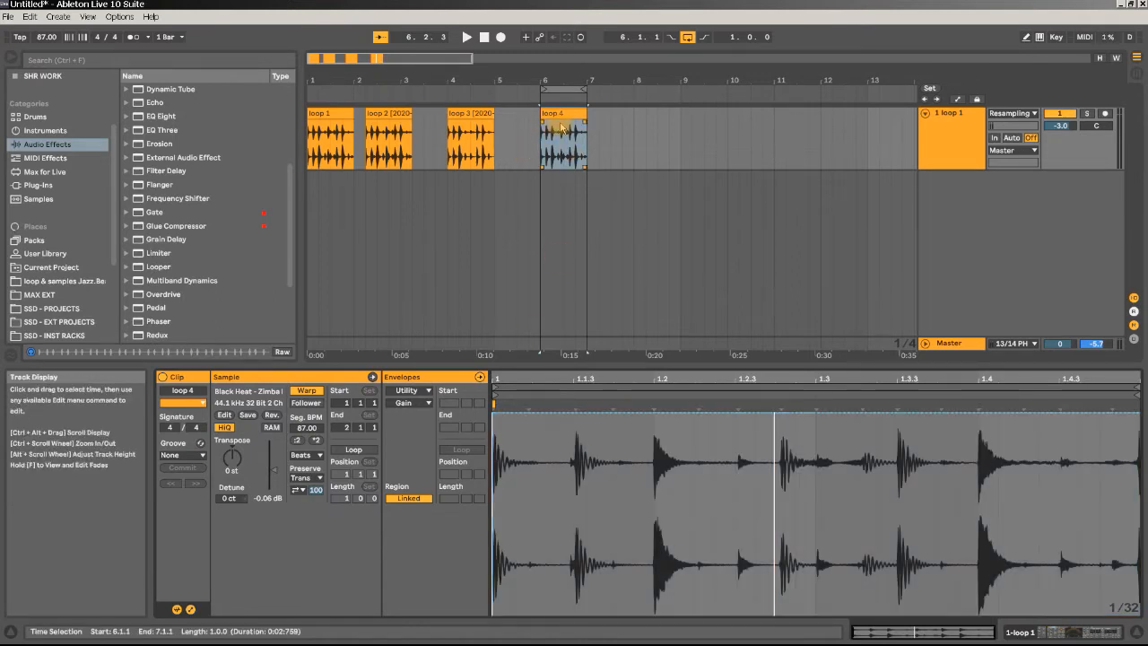
double_click(951, 123)
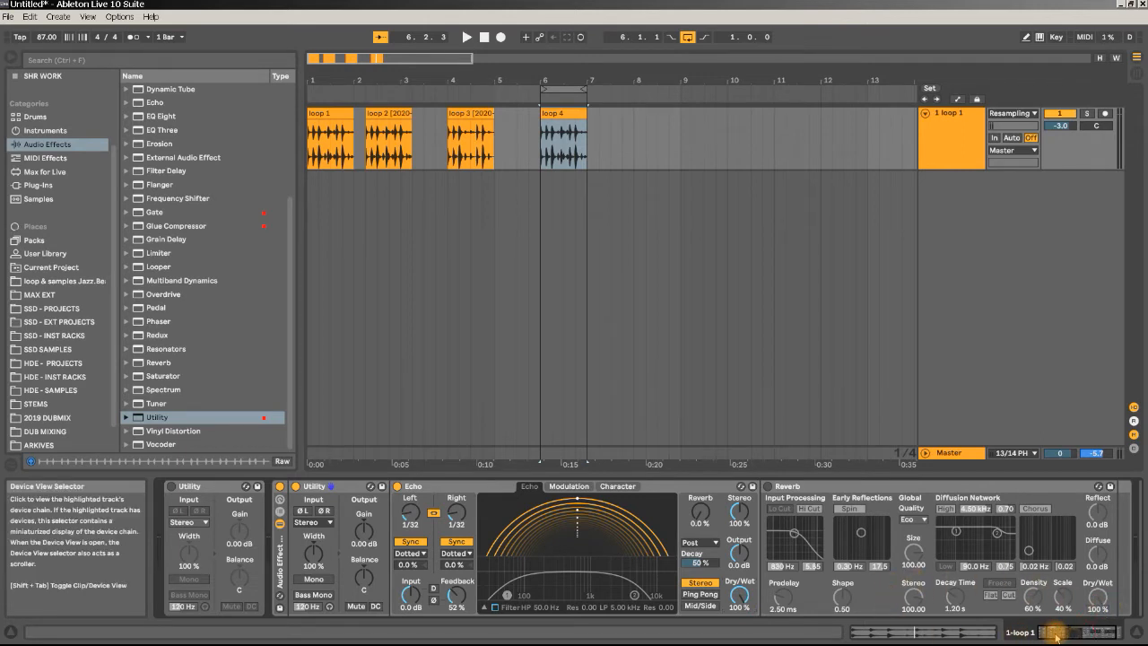
Show the Audio Effect Rack's chain list and rename the existing chain as FX.
click(279, 518)
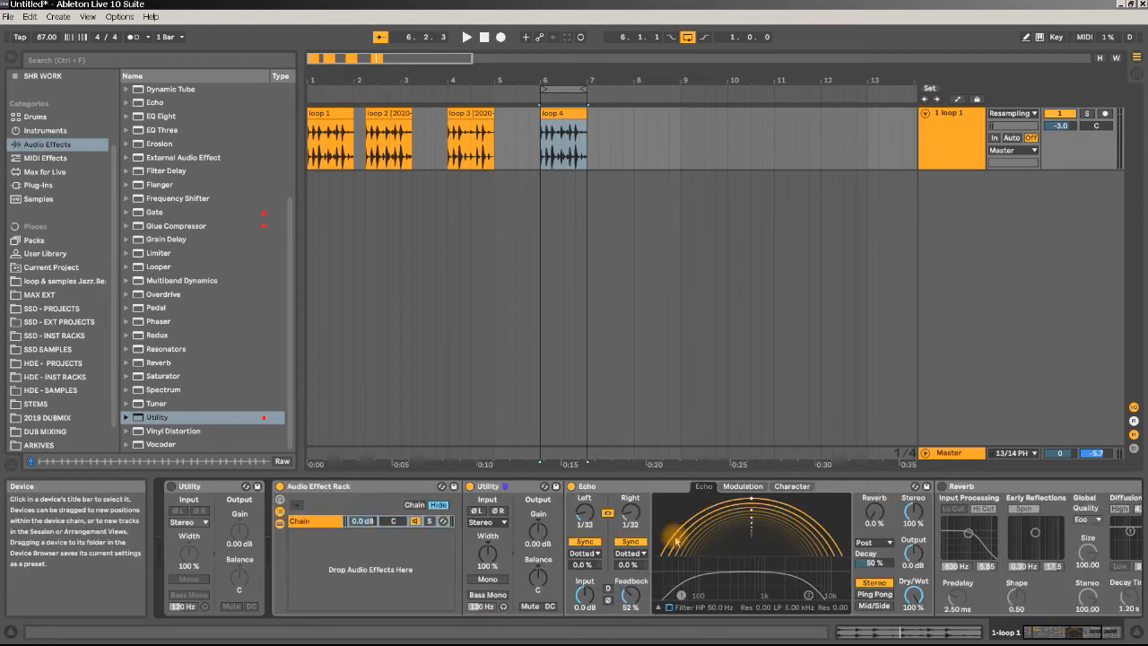
key(ctrl+r)
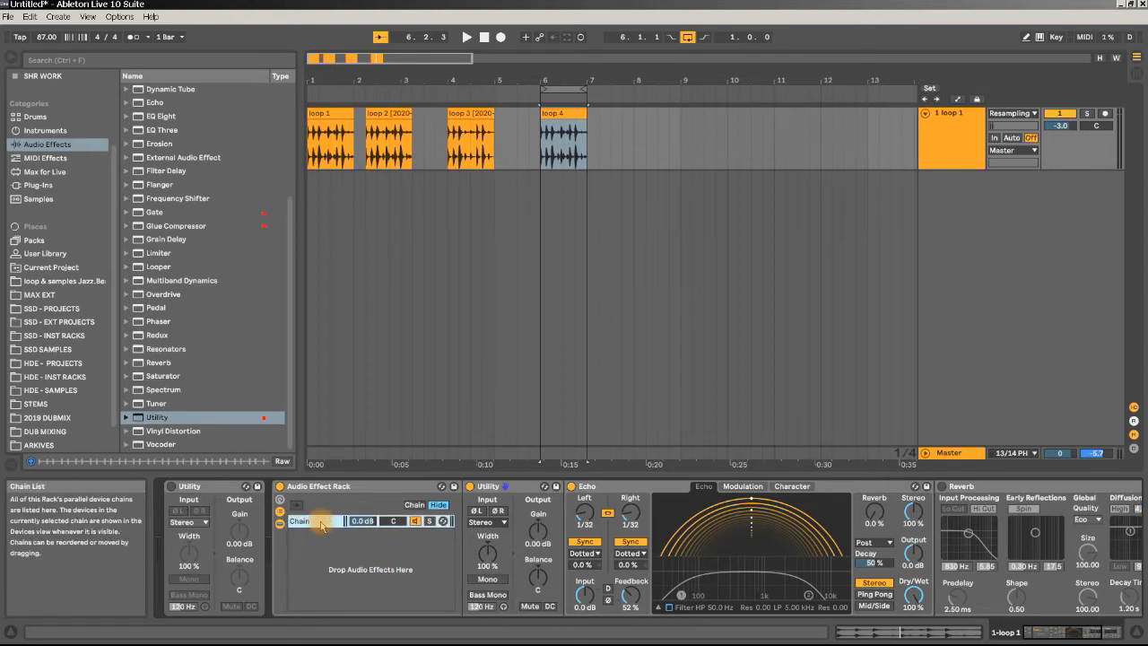
key(Caps_Lock)
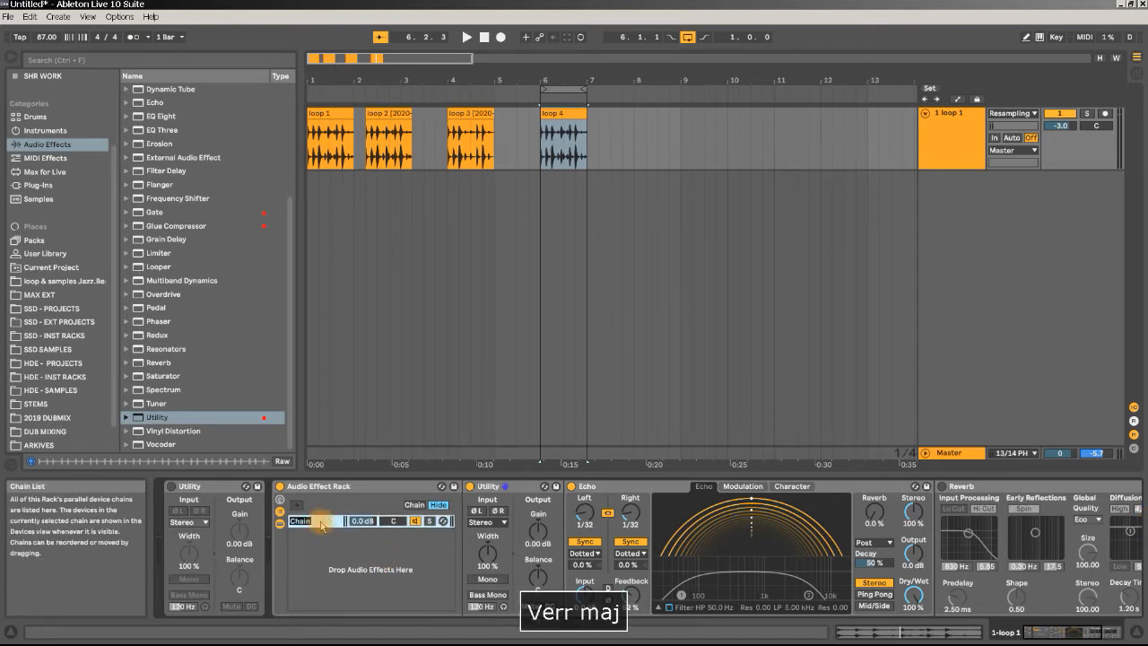
text(F)
key(Return)
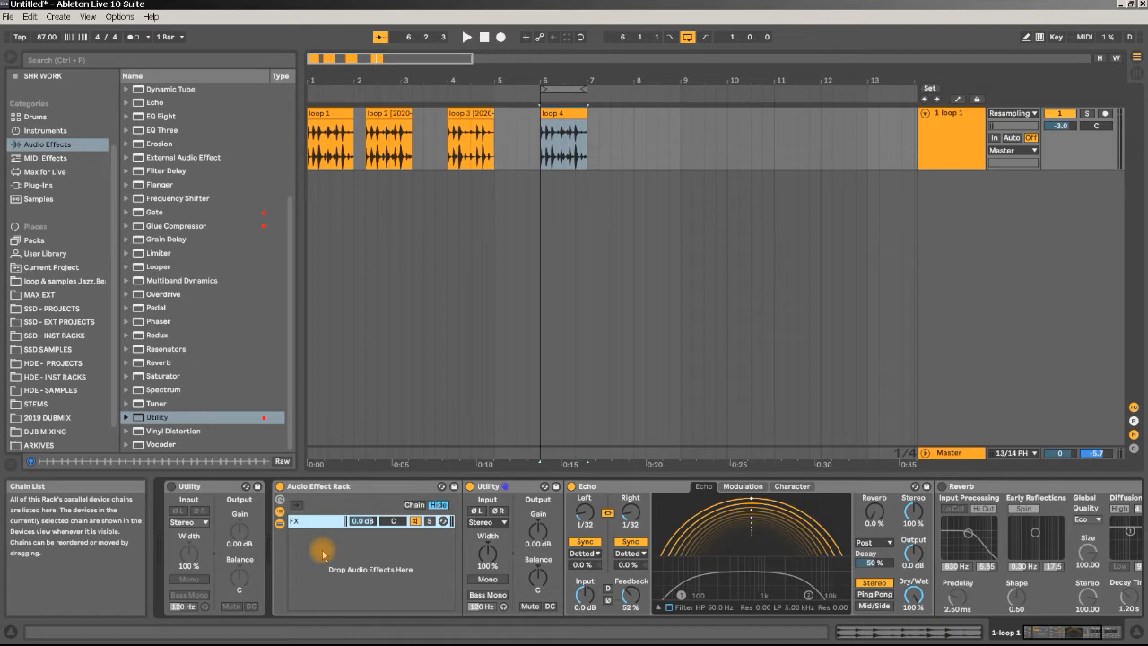
Create a second, empty chain in the Audio Effect Rack and name it DRY.
right_click(323, 553)
click(340, 559)
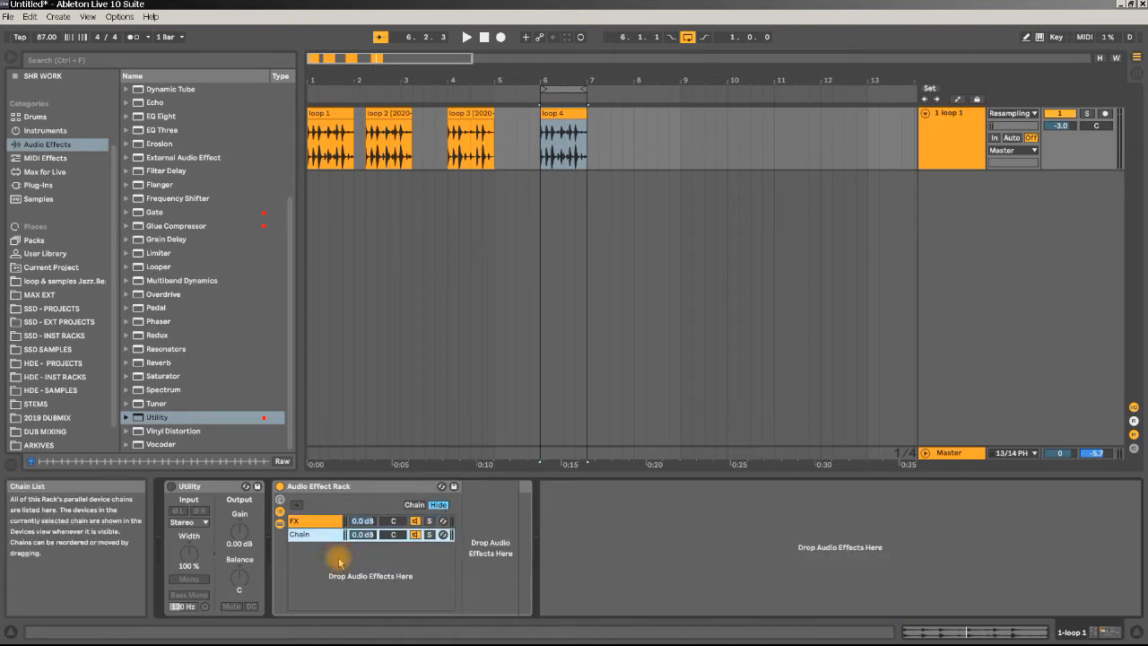
key(ctrl+r)
text(D)
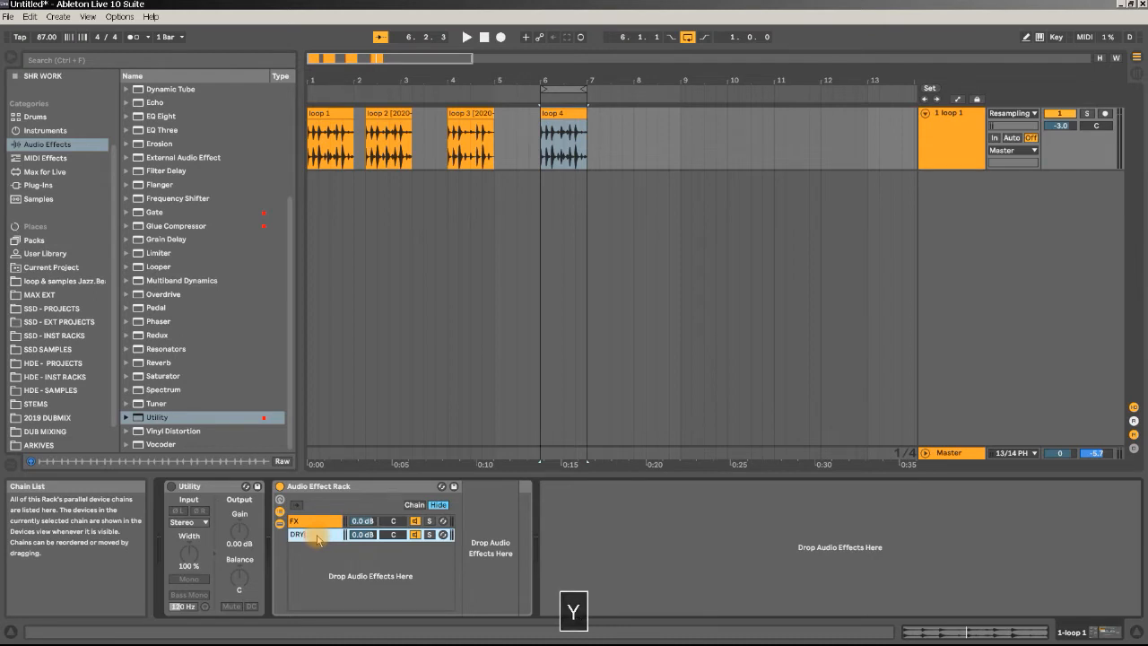
text(RY)
key(Return)
Color the DRY chain dark gray and select the FX chain to show its devices.
right_click(318, 538)
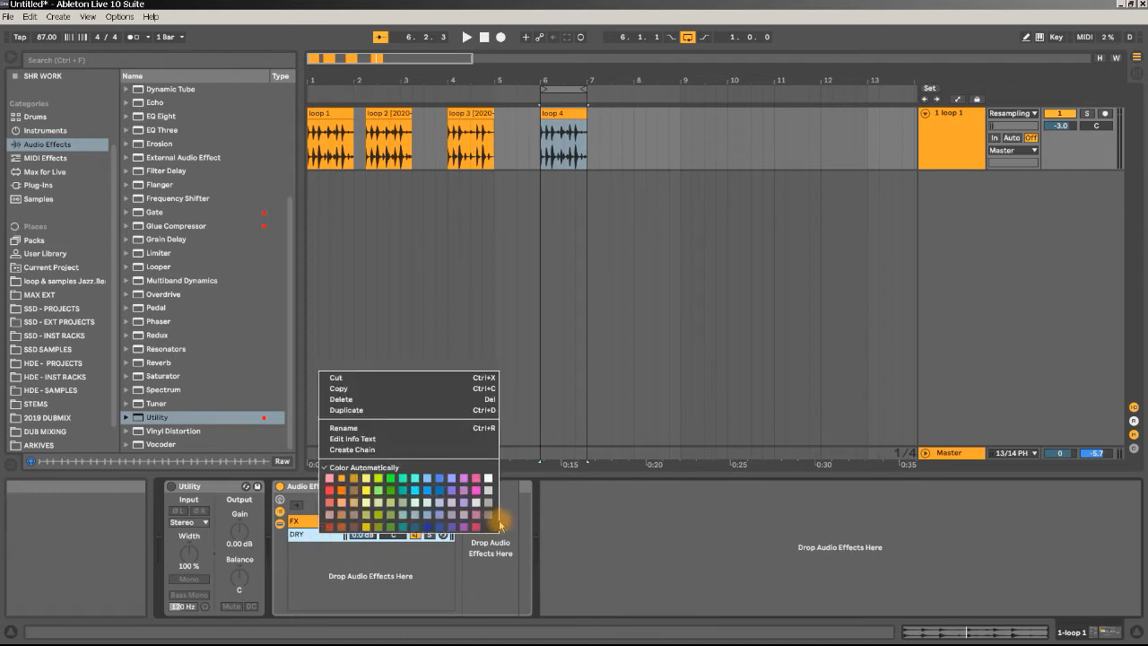
click(493, 523)
click(330, 556)
click(322, 526)
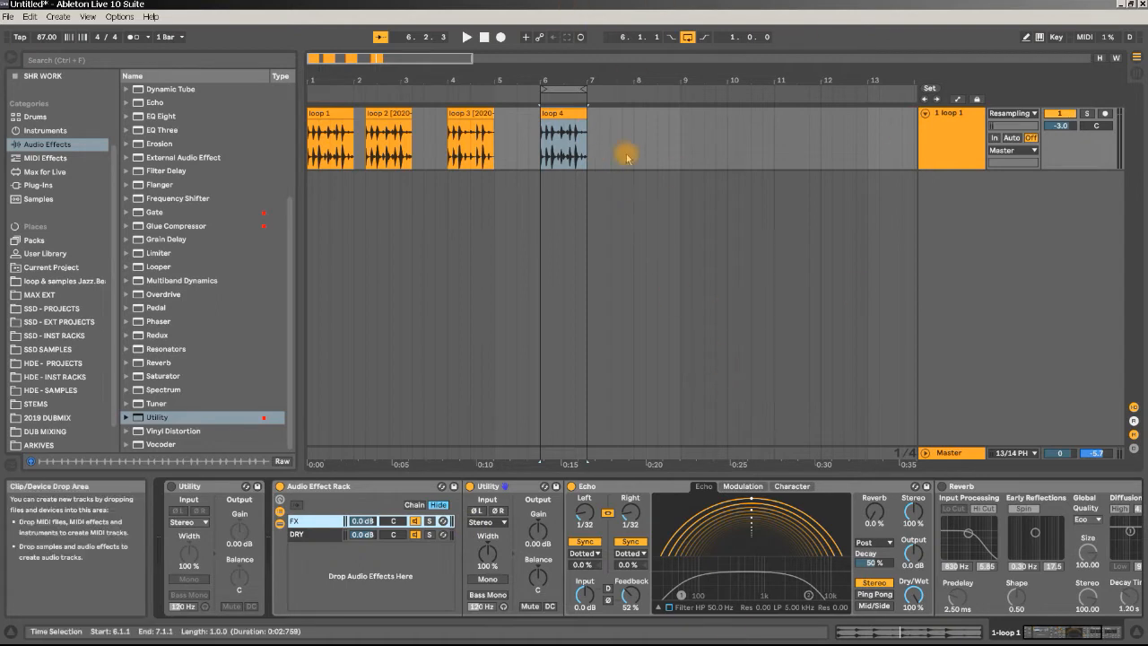
Enable Echo's filter while auditioning the loop, with the low-pass at 20 kHz and the high-pass at 179 Hz.
key(space)
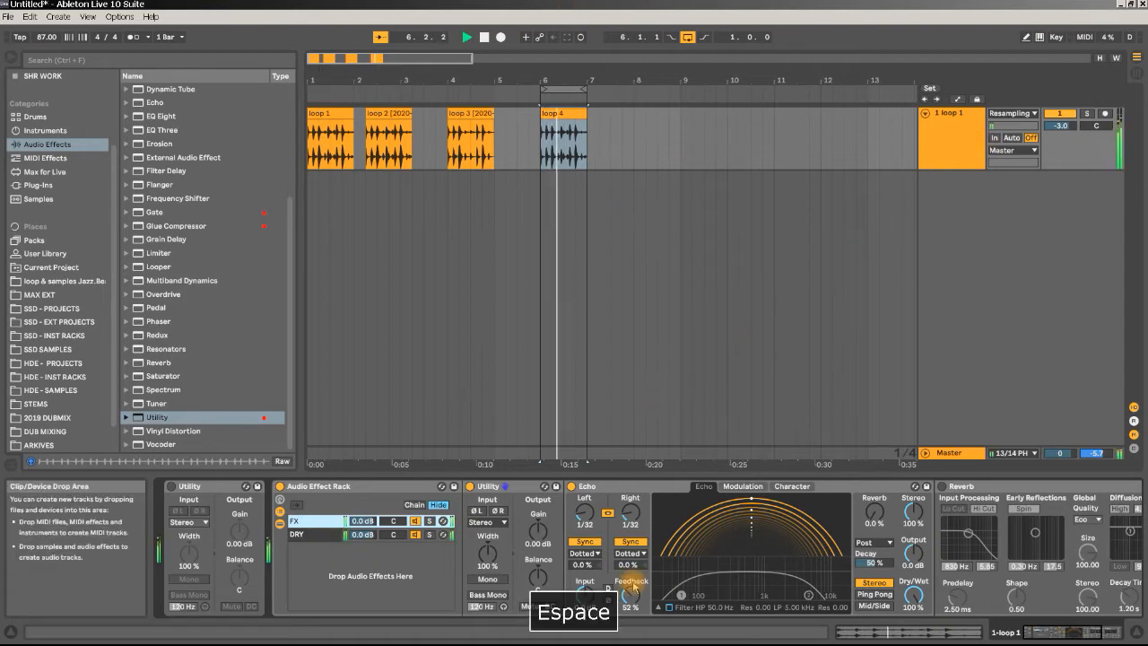
key(space)
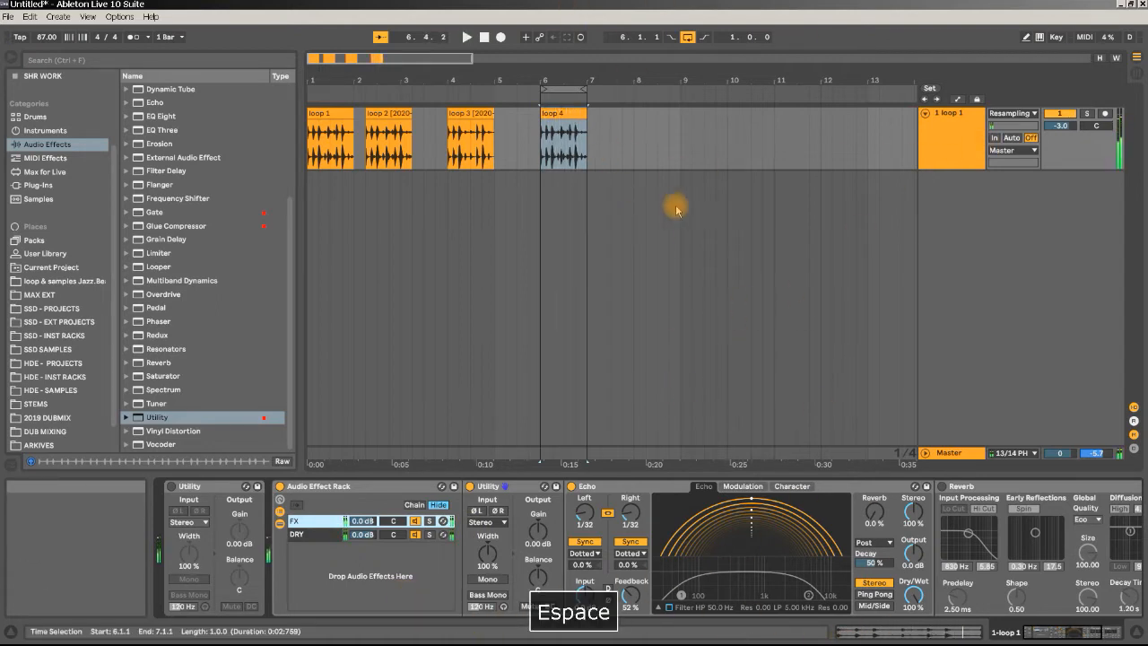
key(space)
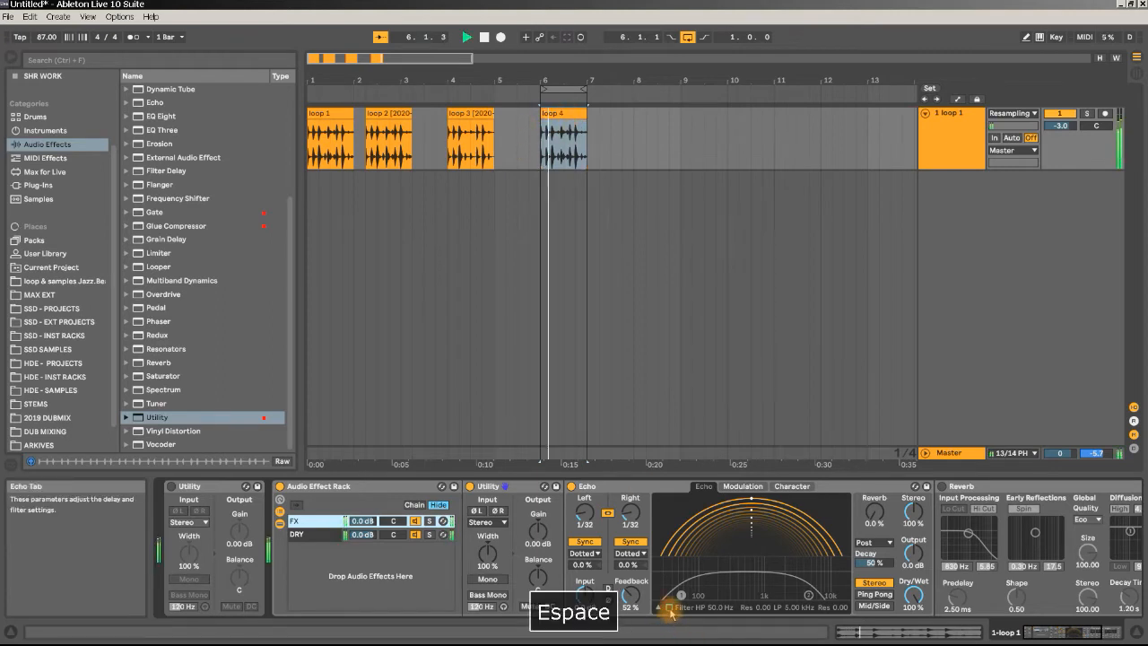
click(669, 610)
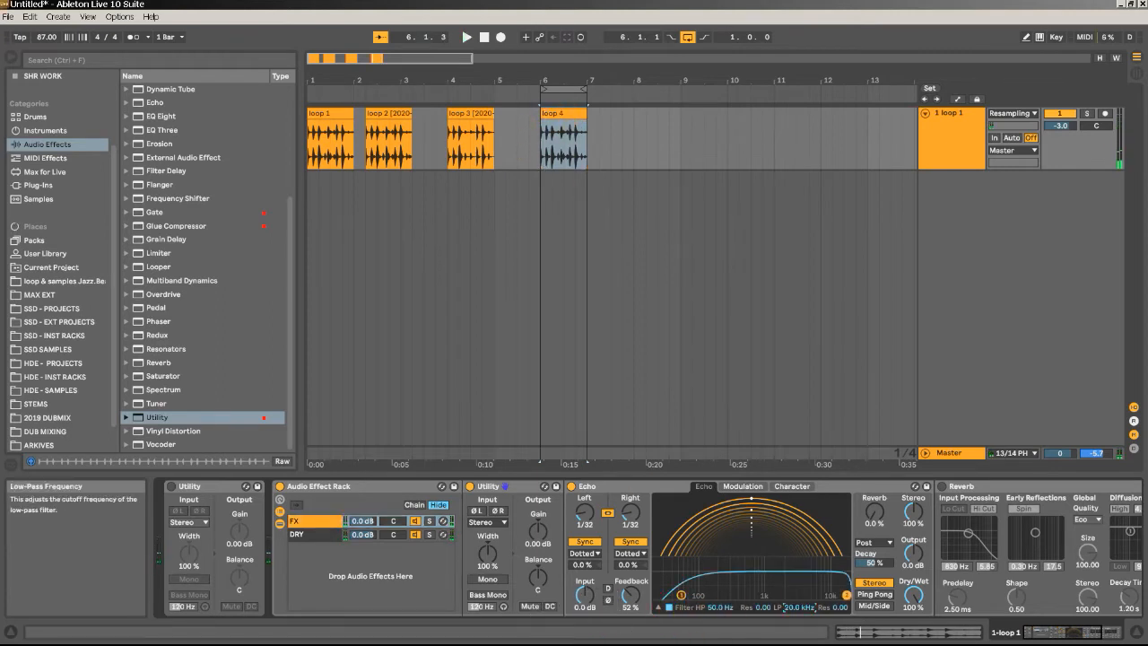
key(space)
drag(695, 595, 716, 595)
key(space)
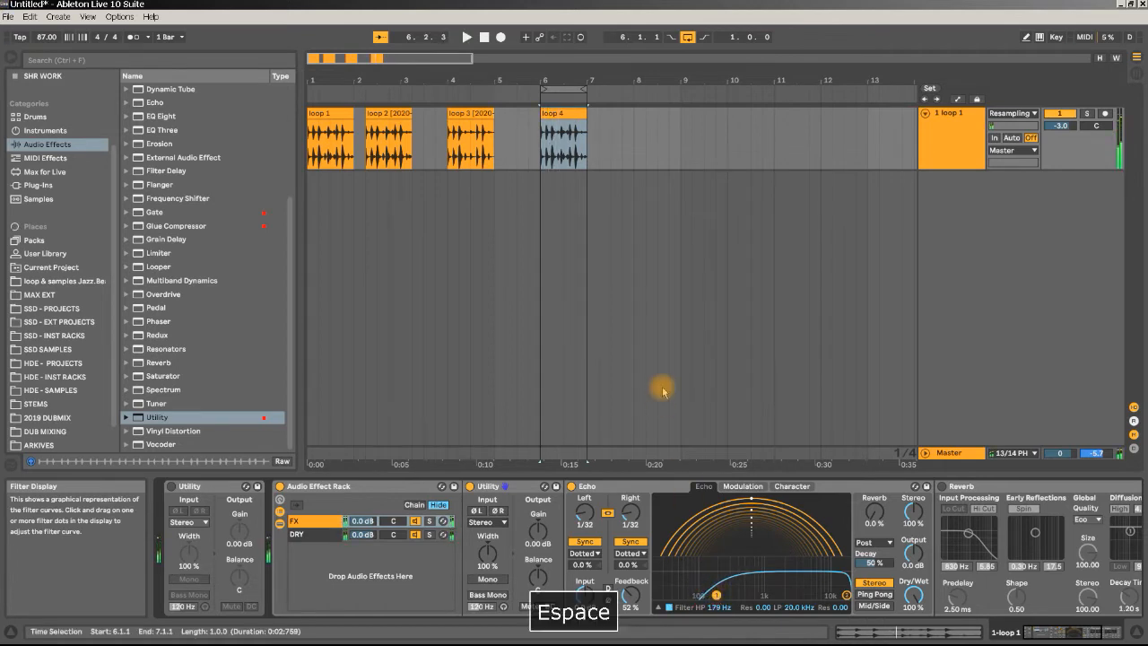
Lower Echo's feedback to 24% while listening to the loop, and stop playback.
click(608, 600)
key(space)
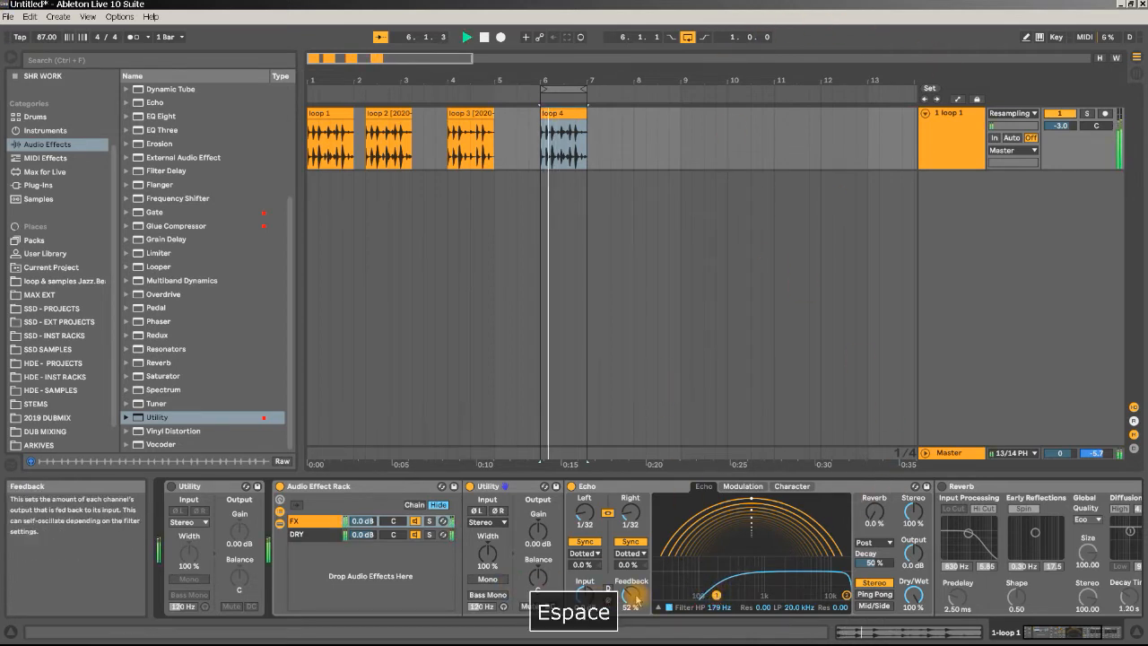
drag(584, 516, 584, 516)
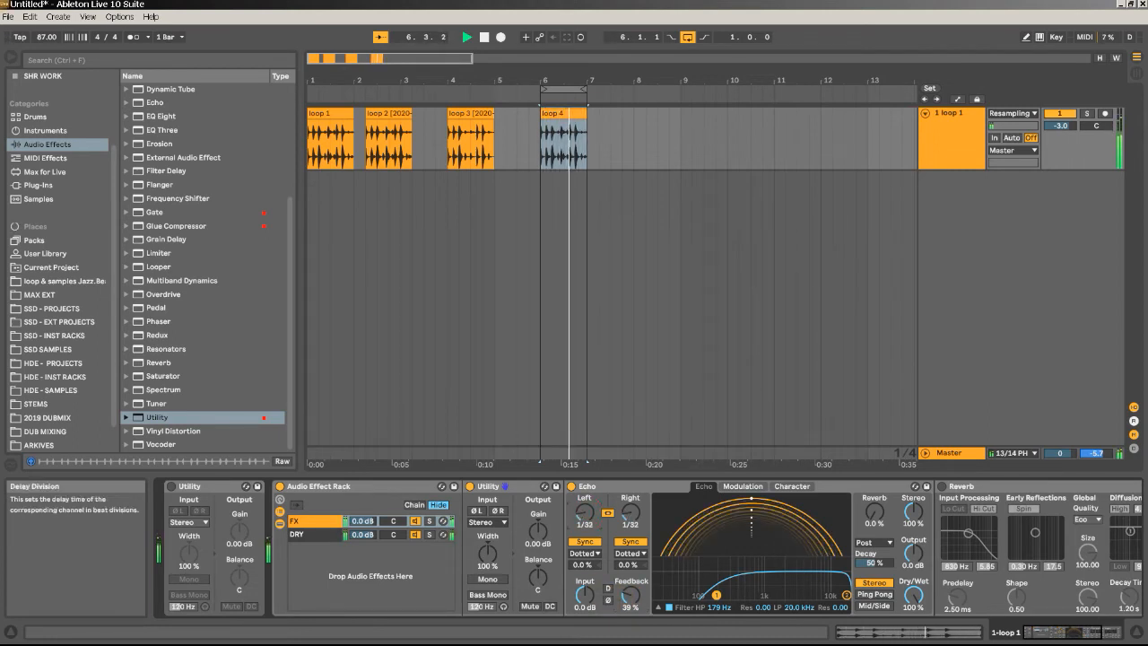
mouse_move(629, 600)
mouse_down()
mouse_move(630, 574)
mouse_move(630, 614)
mouse_up()
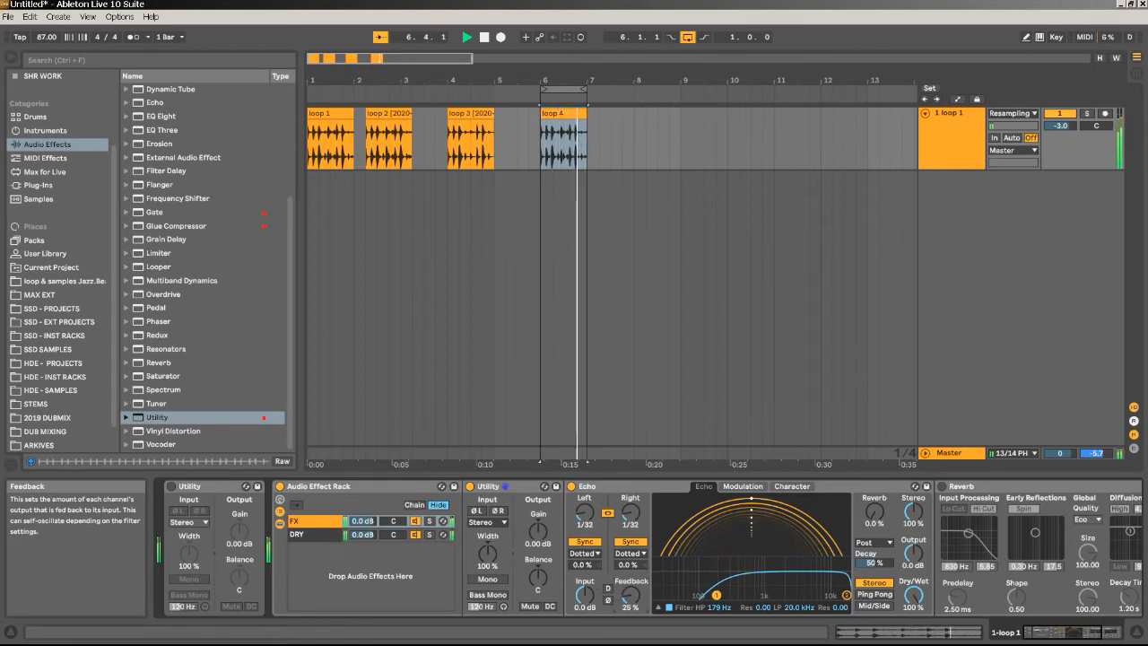
key(space)
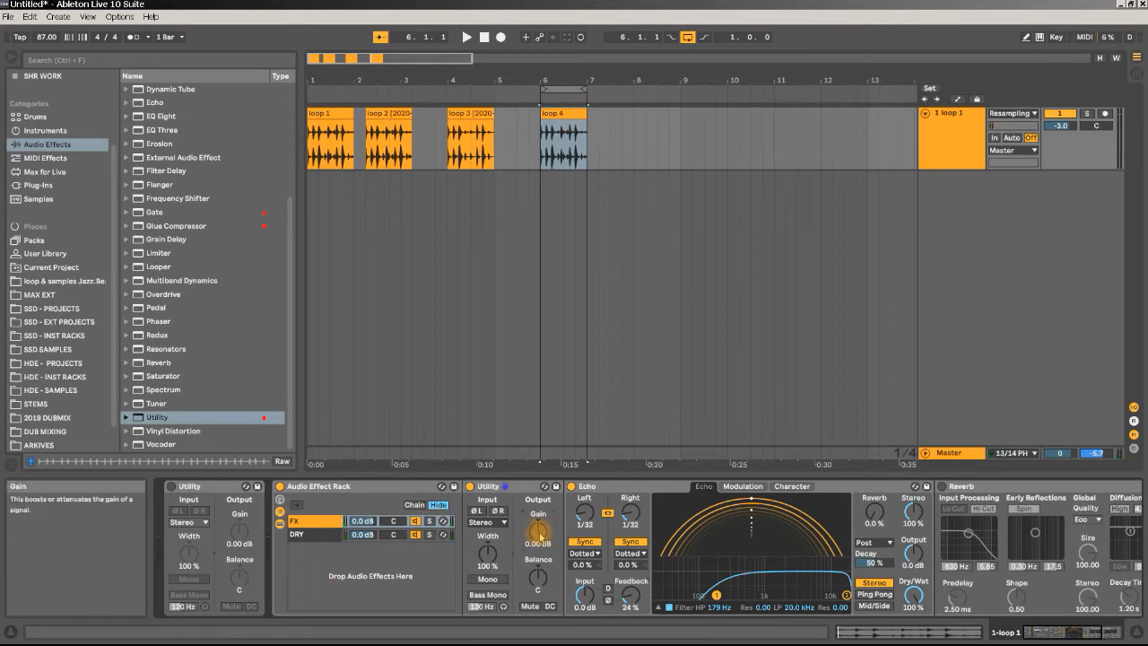
Lower loop 4's entire Utility gain envelope to 0% and compare it with 100% during playback.
double_click(565, 114)
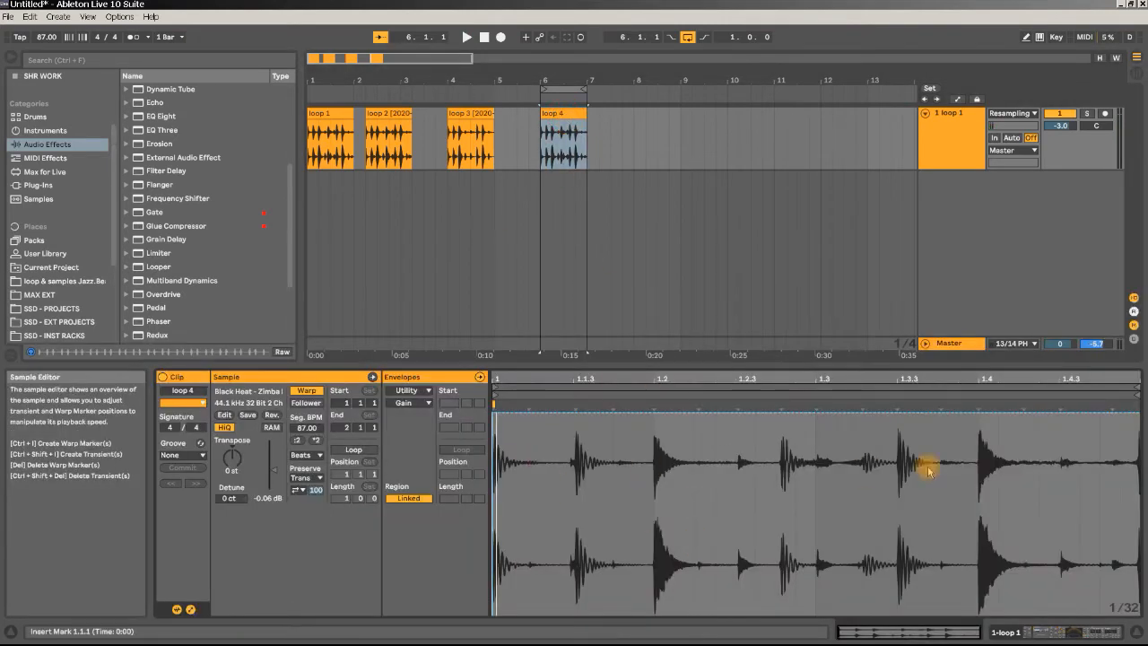
drag(538, 413, 538, 615)
key(space)
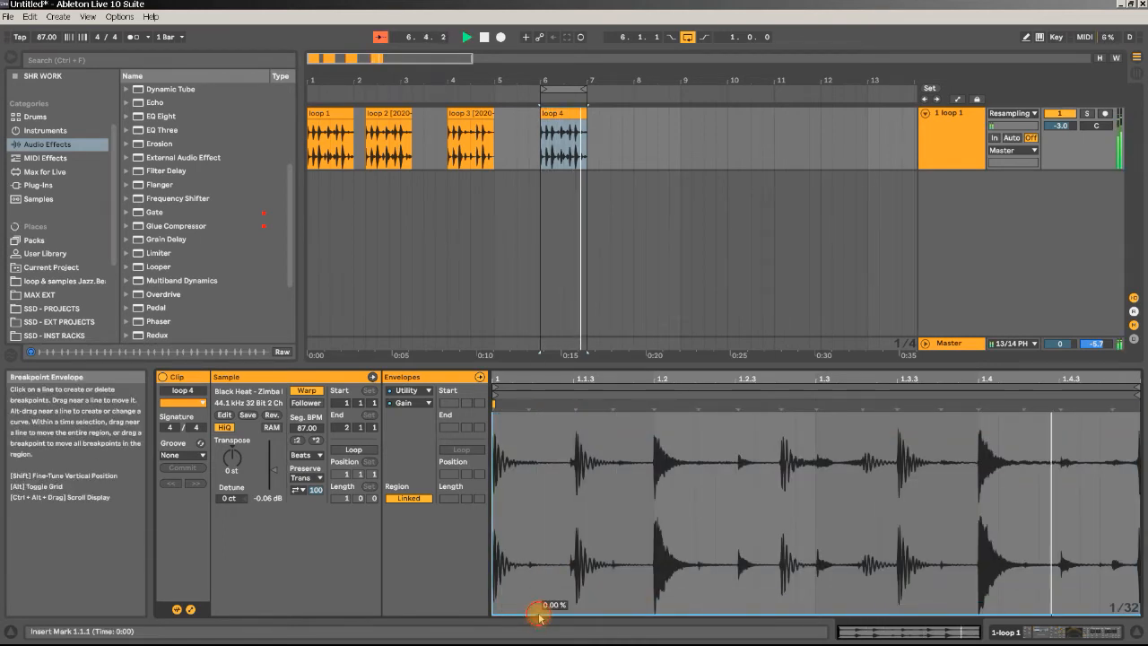
drag(535, 616, 551, 414)
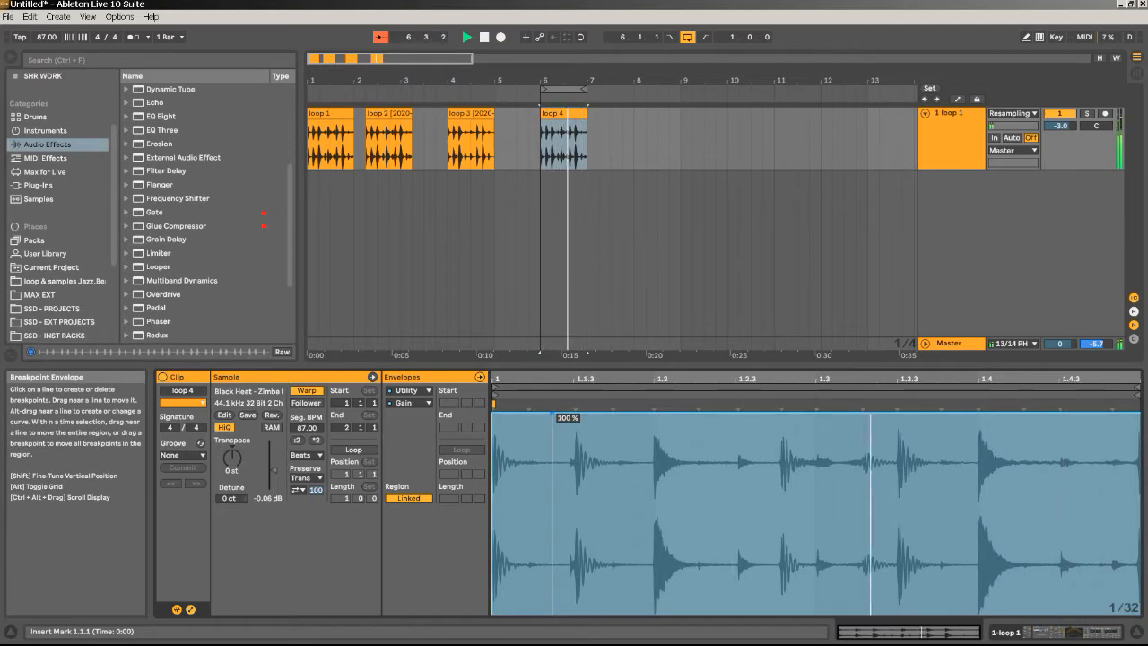
Raise the gain envelope to 100% from 1.2.1 to 1.2.3, and try the same on the short hit before 1.3.3.
drag(552, 414, 710, 415)
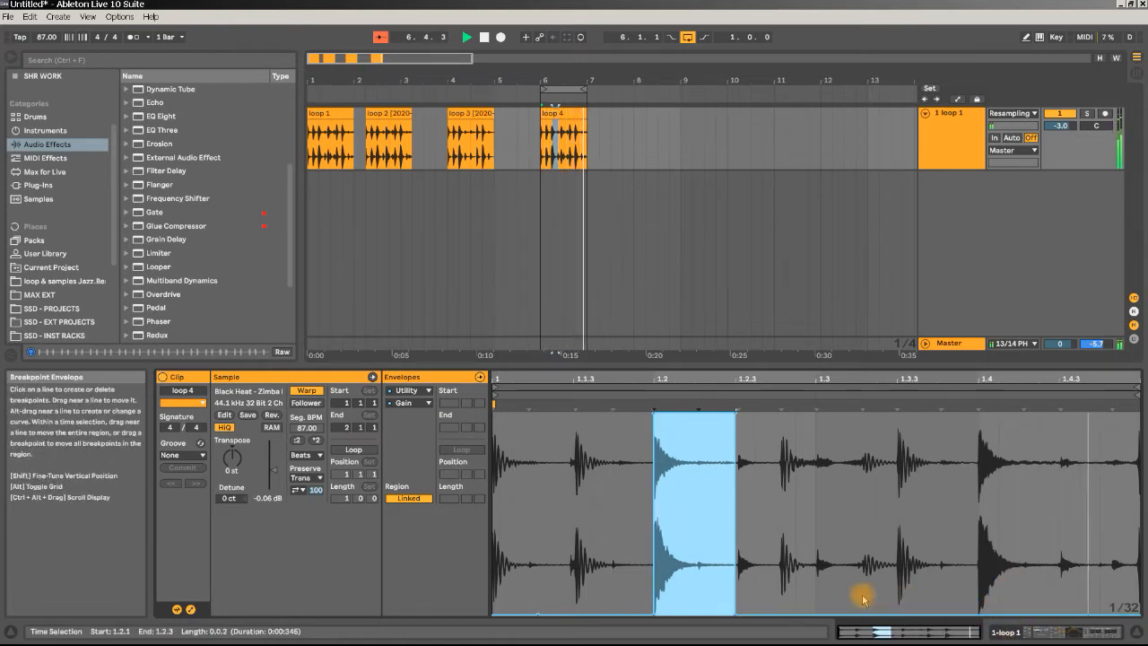
drag(864, 595, 905, 581)
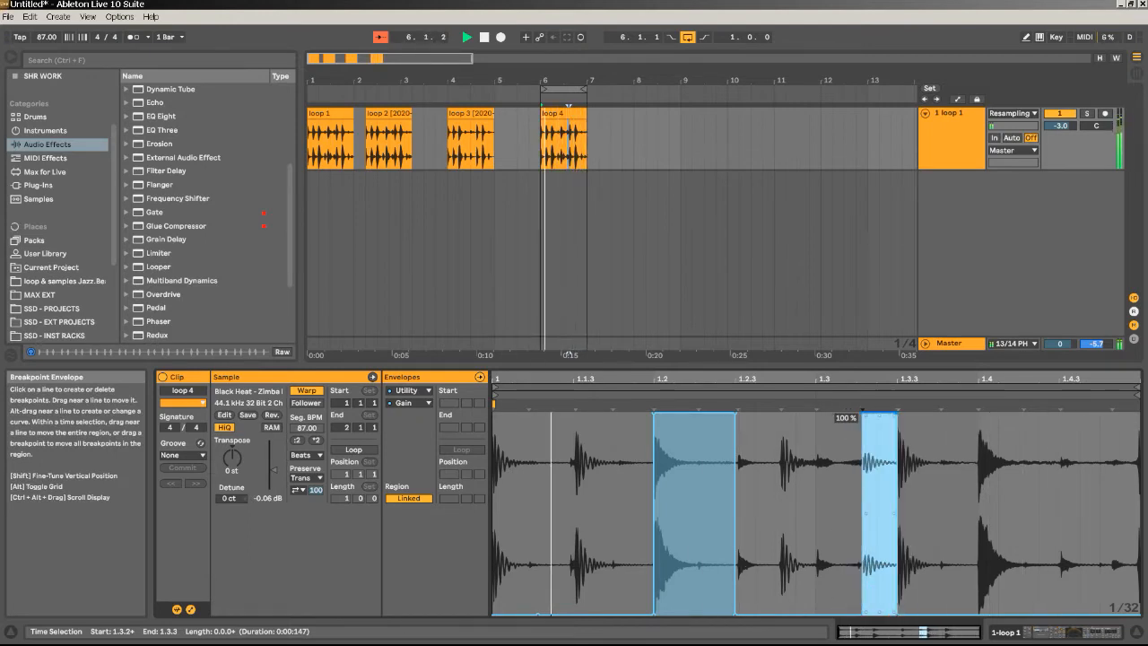
drag(880, 413, 880, 614)
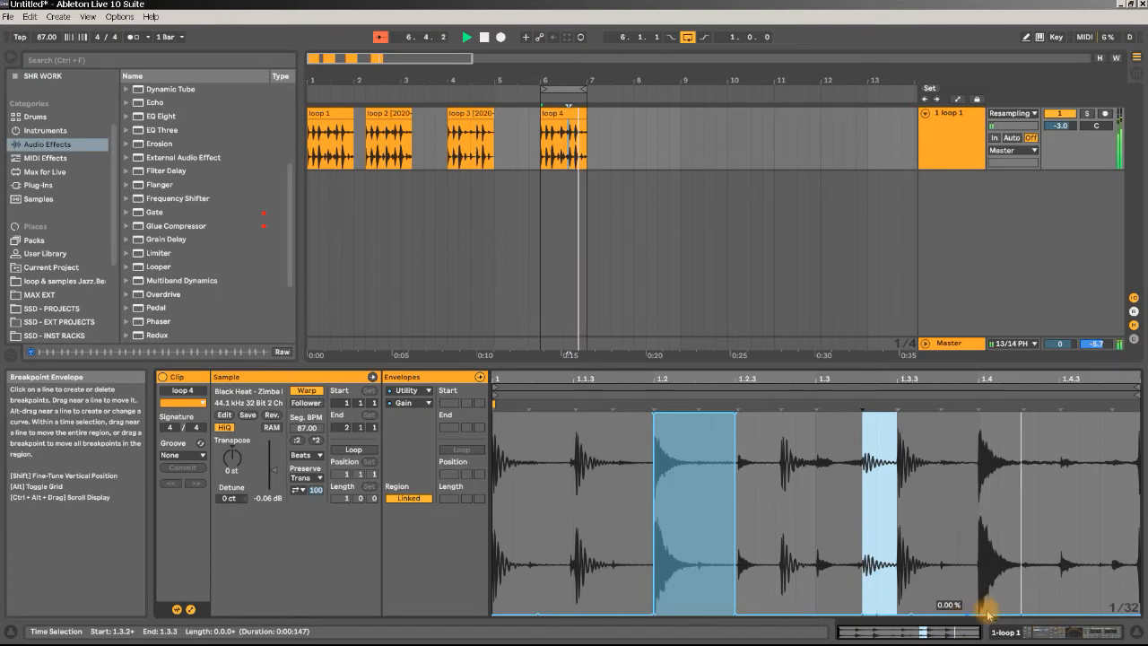
Select 1.4.1 to 1.4.3 in the gain envelope and raise that region to slightly above mid-level.
drag(978, 600, 1051, 436)
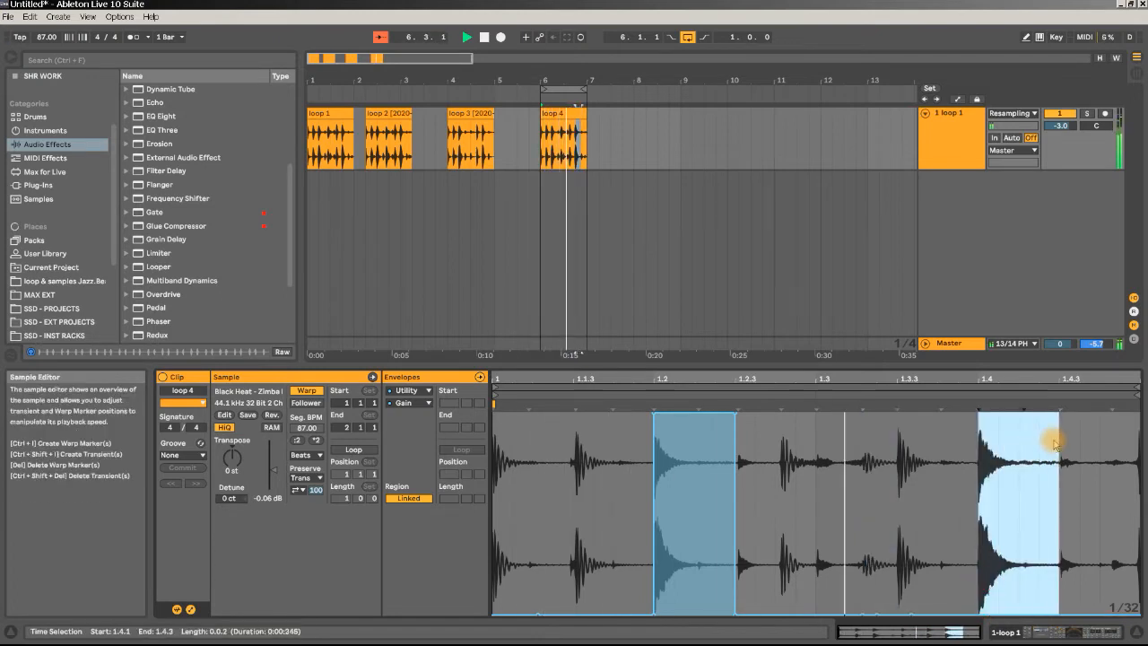
drag(1020, 612, 1021, 492)
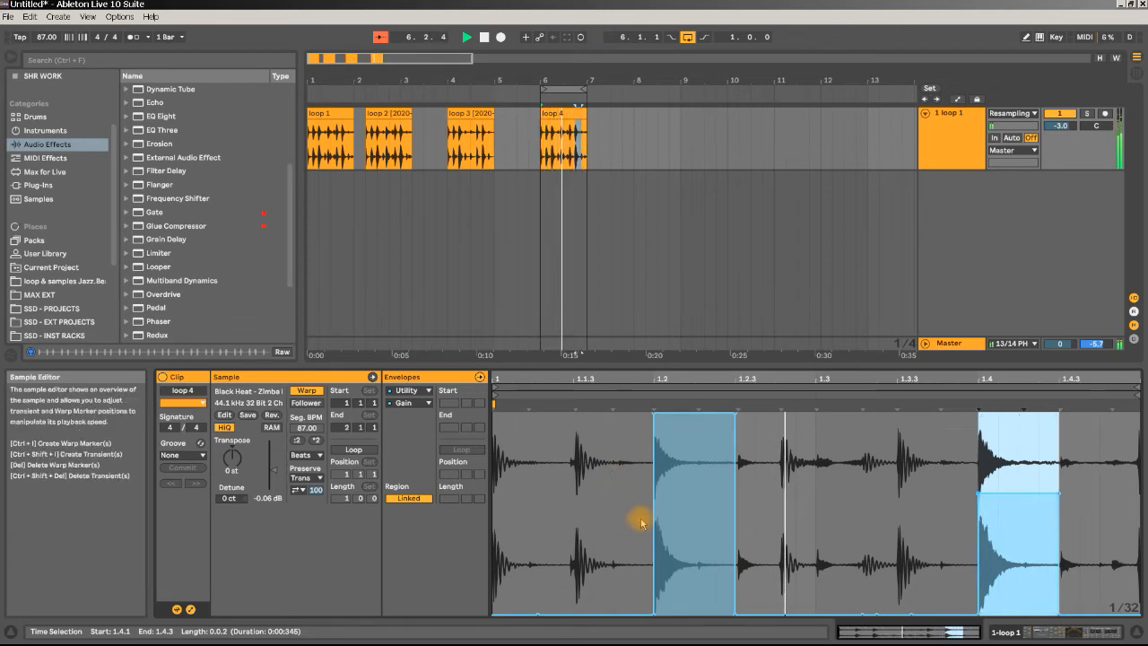
Stop playback and add a new chain to the loop 1 track's Audio Effect Rack, placing it between FX and DRY.
key(space)
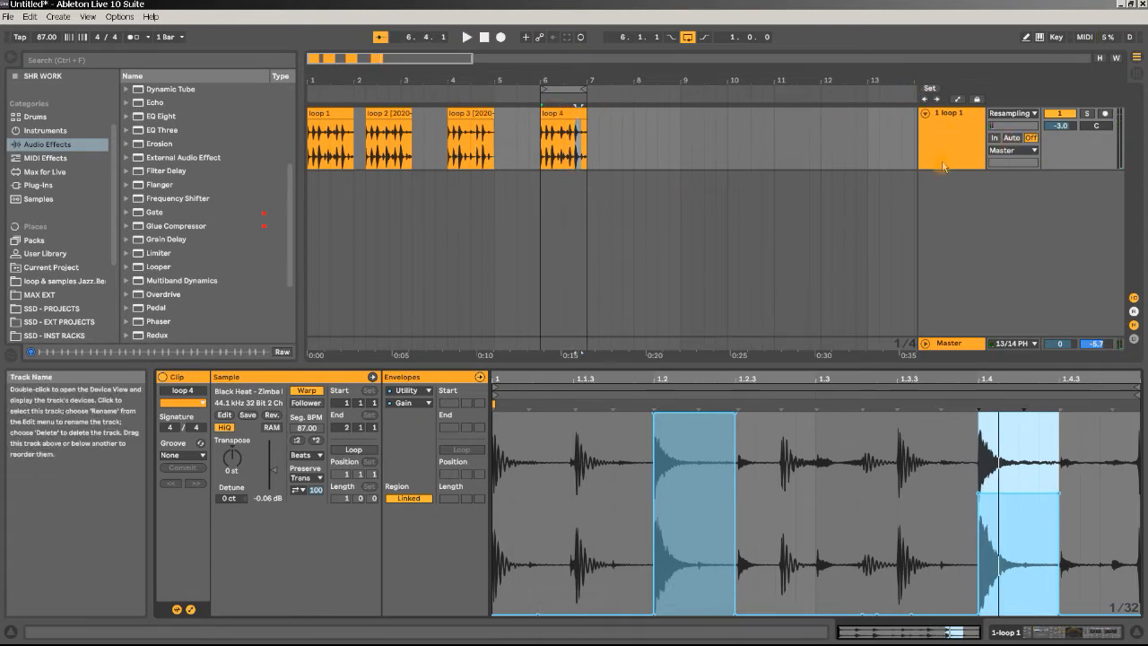
click(953, 130)
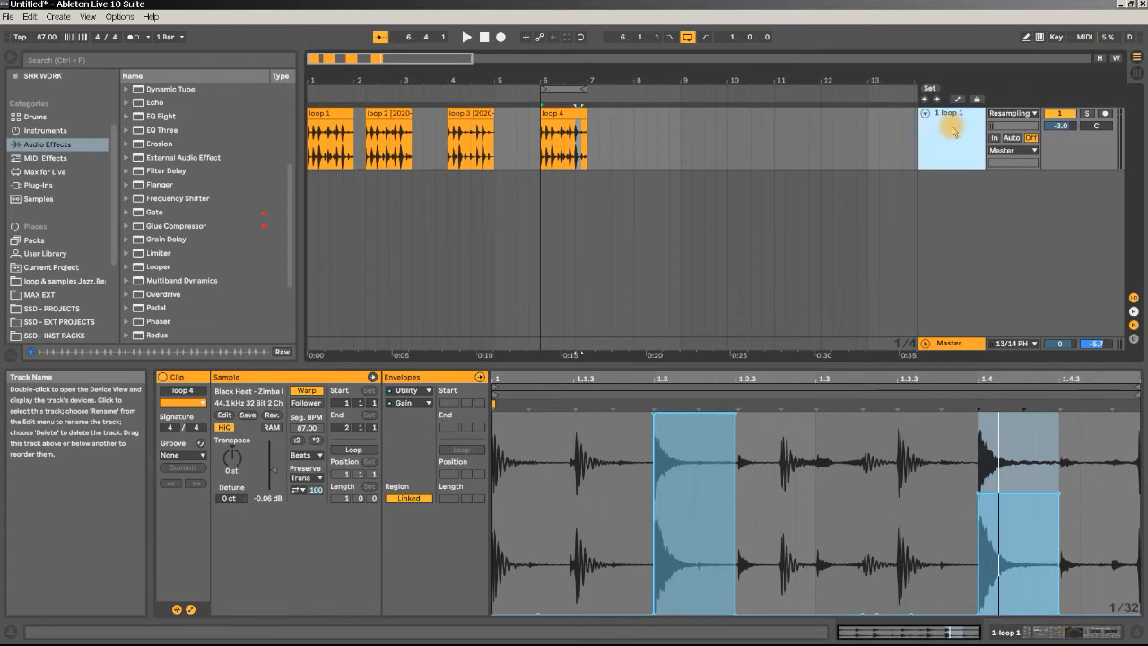
double_click(953, 130)
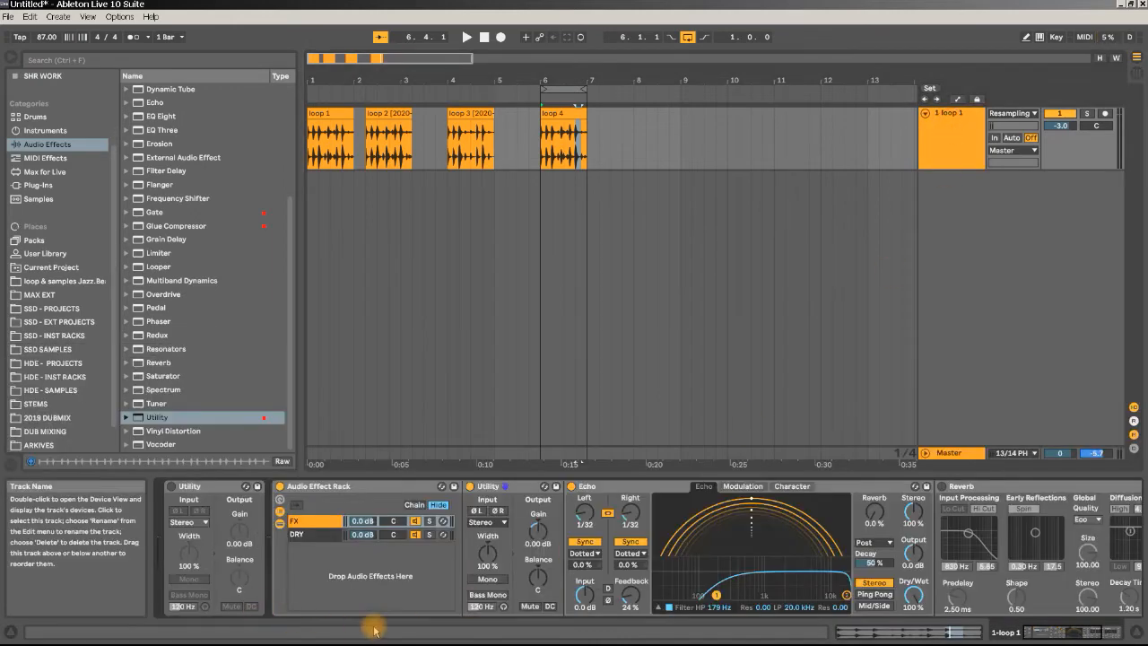
right_click(321, 570)
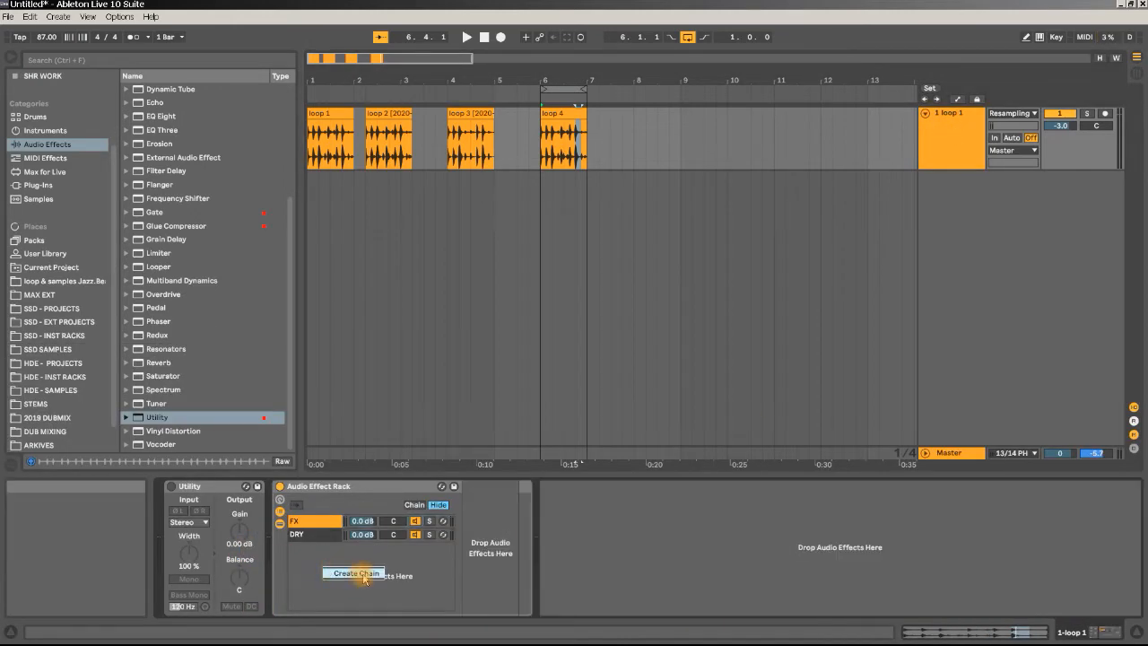
click(358, 573)
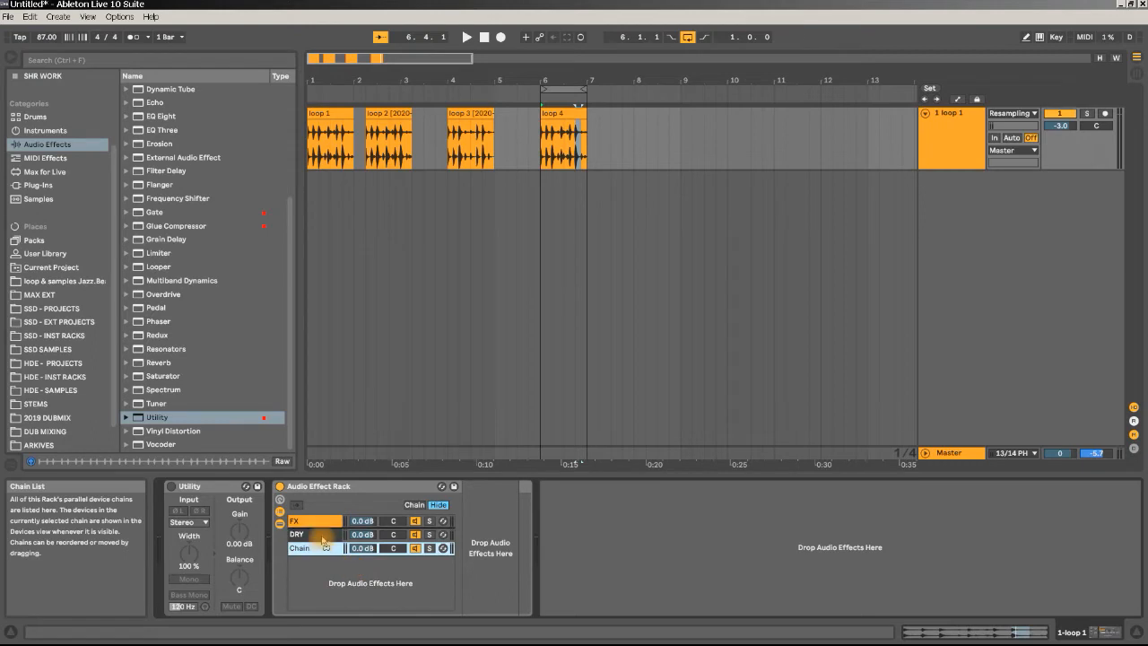
drag(324, 540, 324, 538)
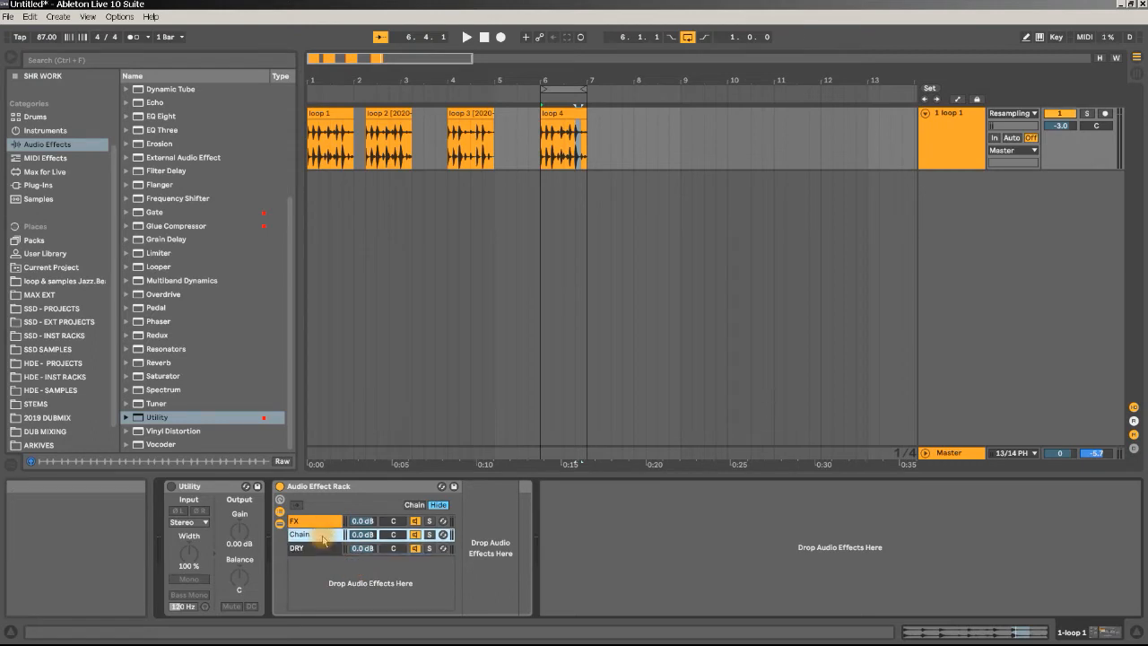
Rename the new middle chain of the rack as VERB.
key(ctrl+r)
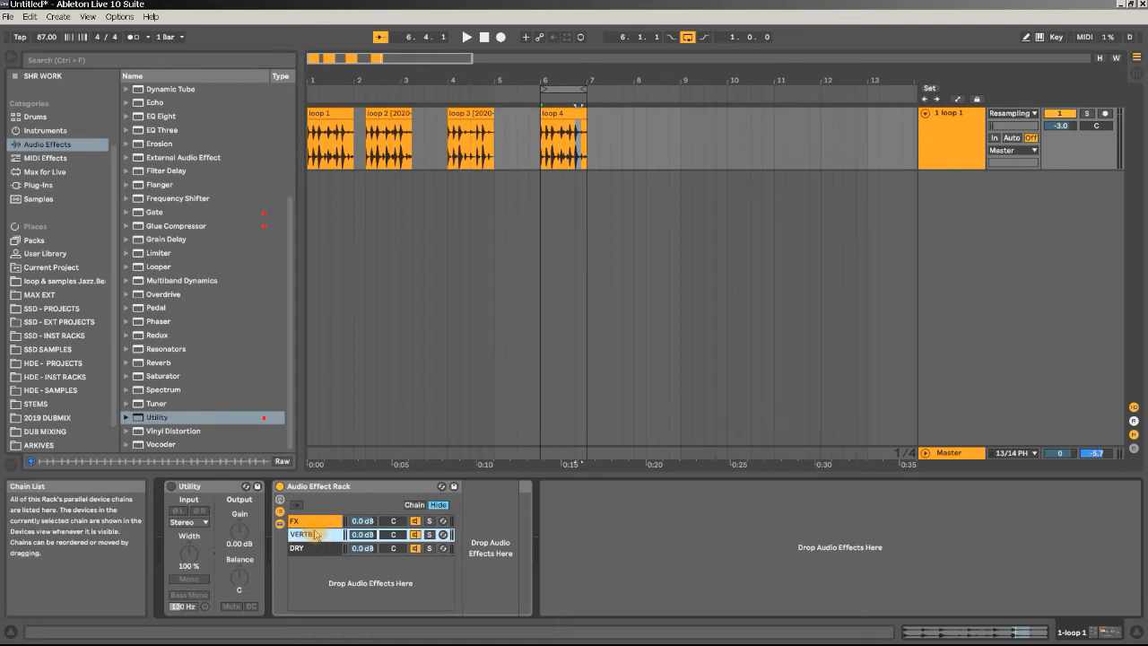
key(BackSpace)
key(BackSpace)
text(B)
key(Return)
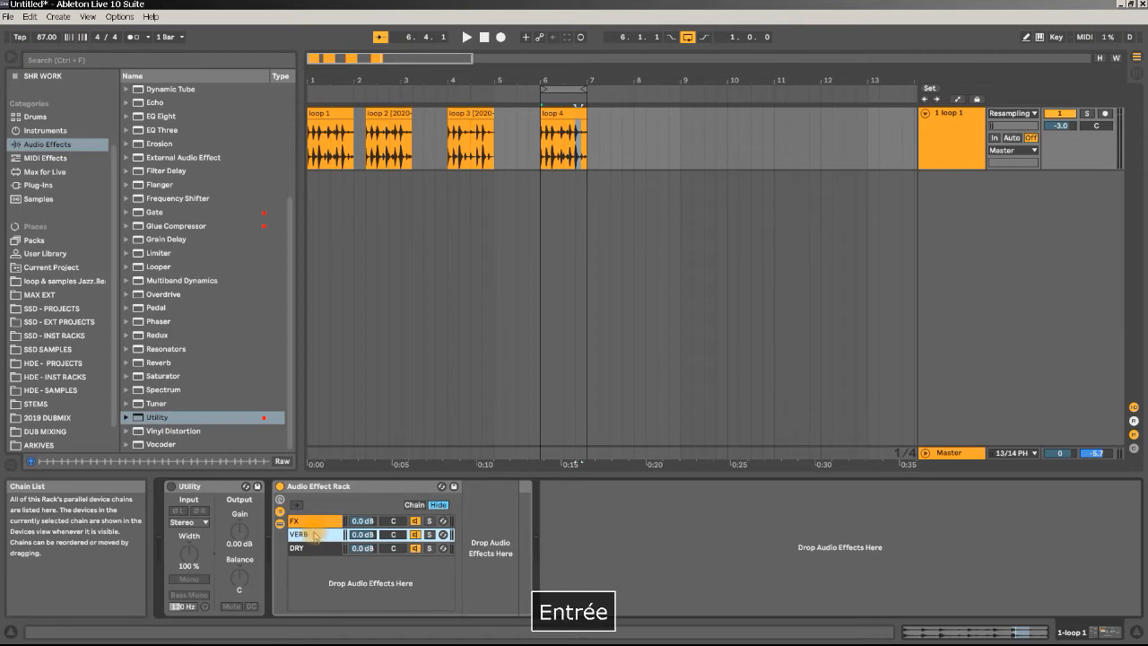
Rename the FX chain as DELAY.
click(310, 524)
key(ctrl+r)
text(D)
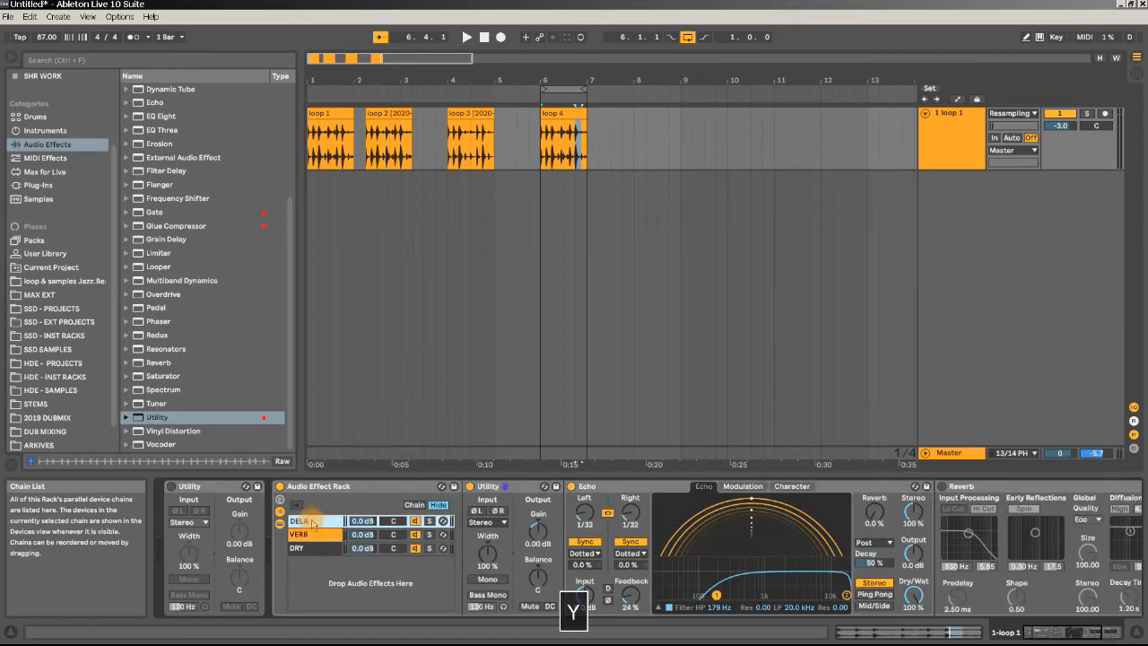
text(ELAY)
key(Return)
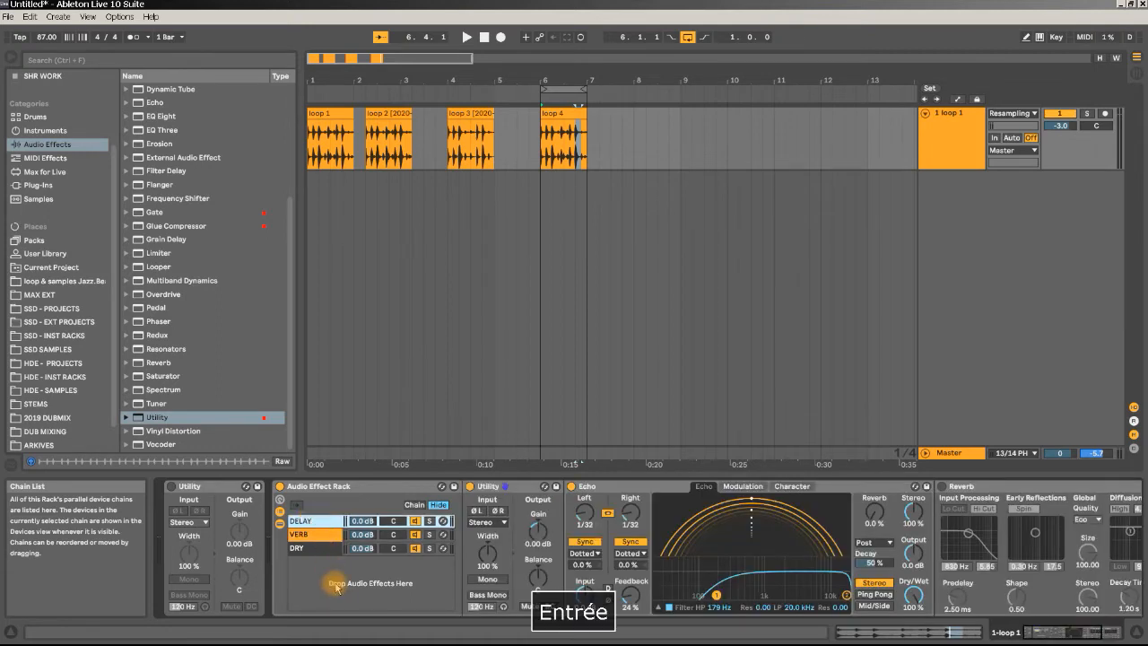
Move the Reverb device from the DELAY chain into the VERB chain, and check the devices in both chains.
click(973, 487)
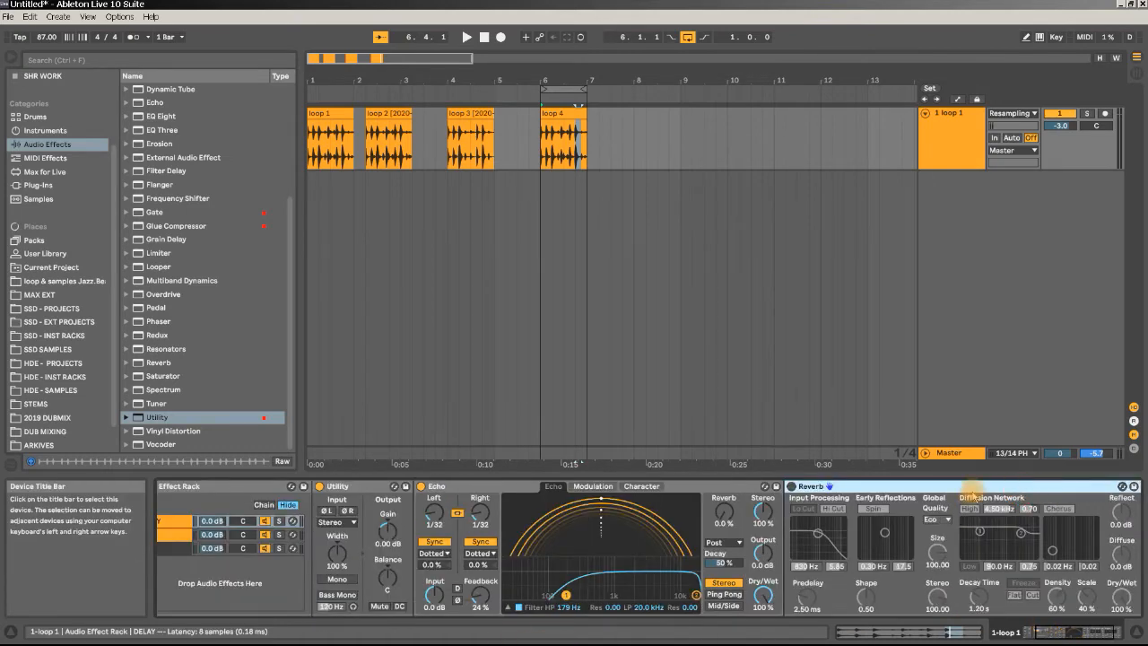
click(1057, 635)
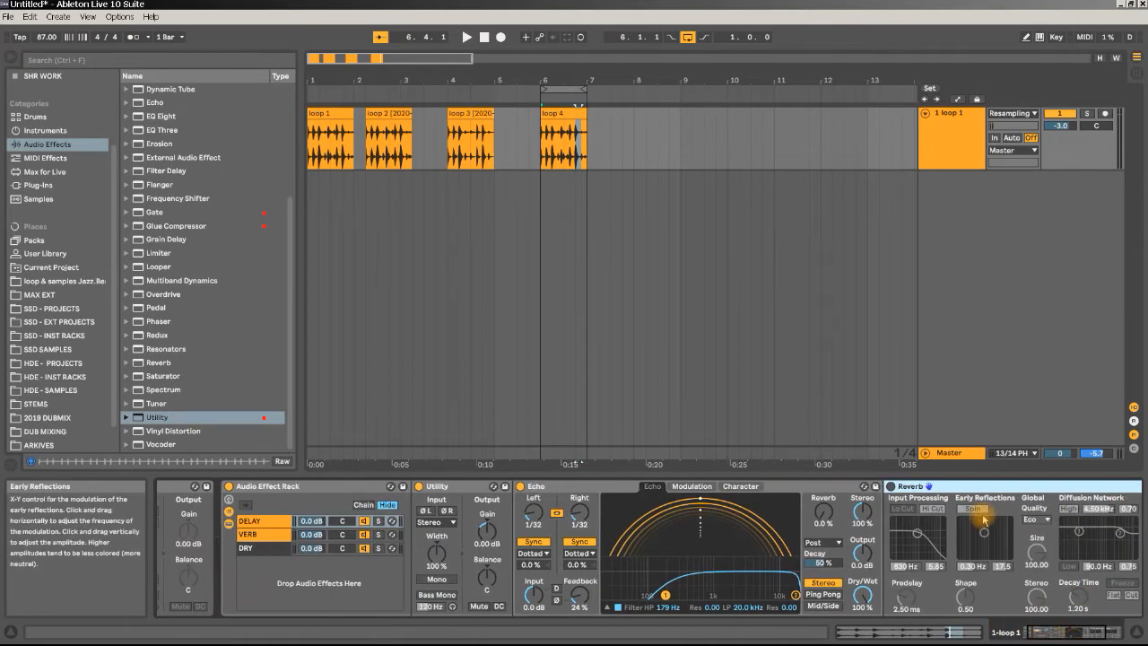
click(276, 534)
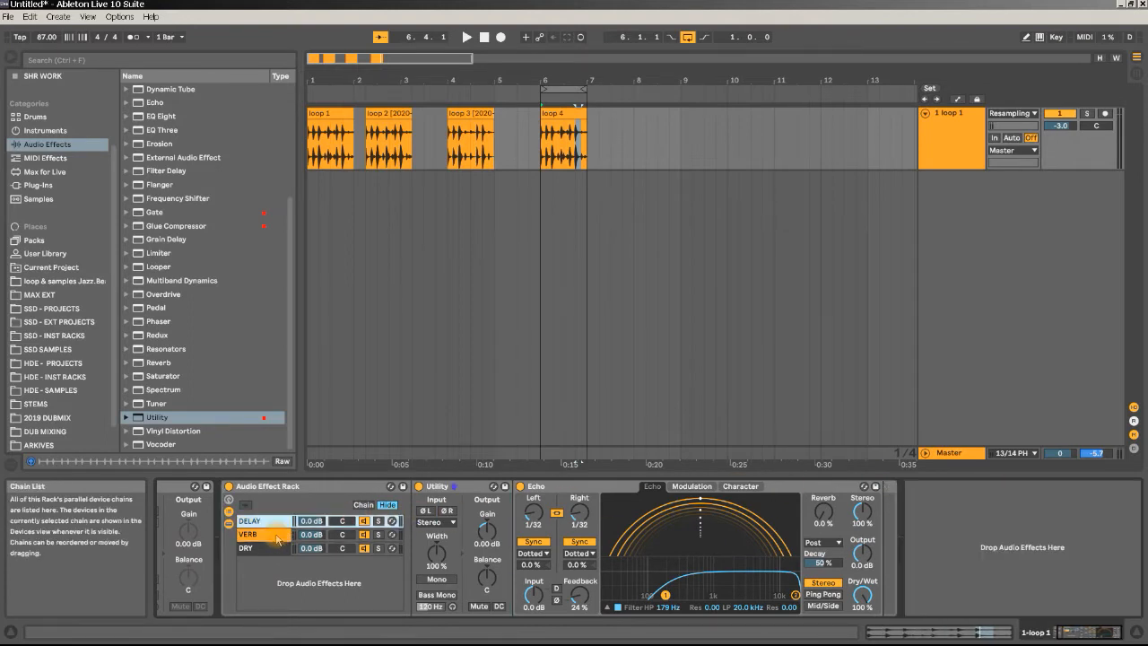
click(277, 536)
click(269, 521)
click(278, 536)
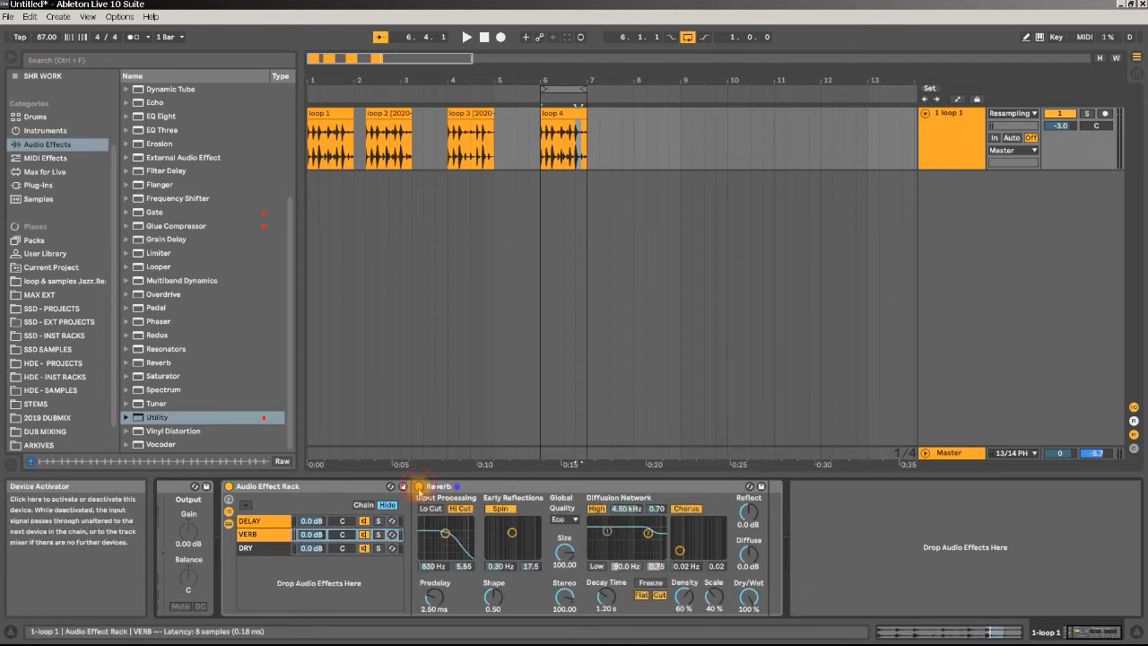
click(256, 537)
double_click(256, 539)
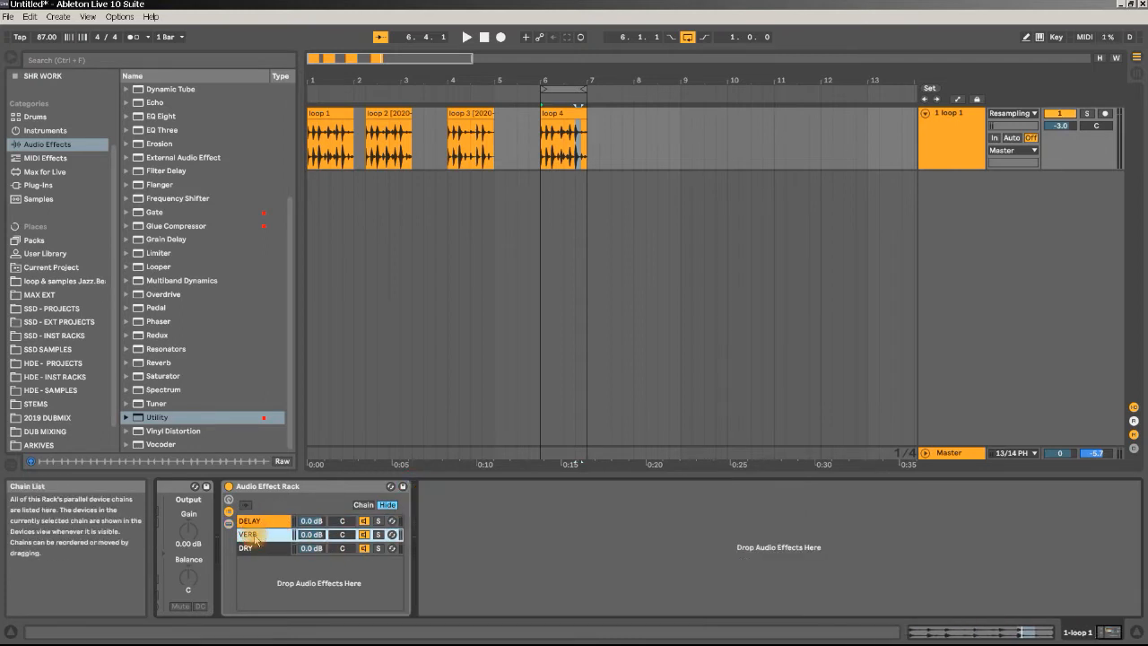
click(256, 537)
Copy the Utility from the DELAY chain and paste it ahead of Reverb in the VERB chain.
click(256, 521)
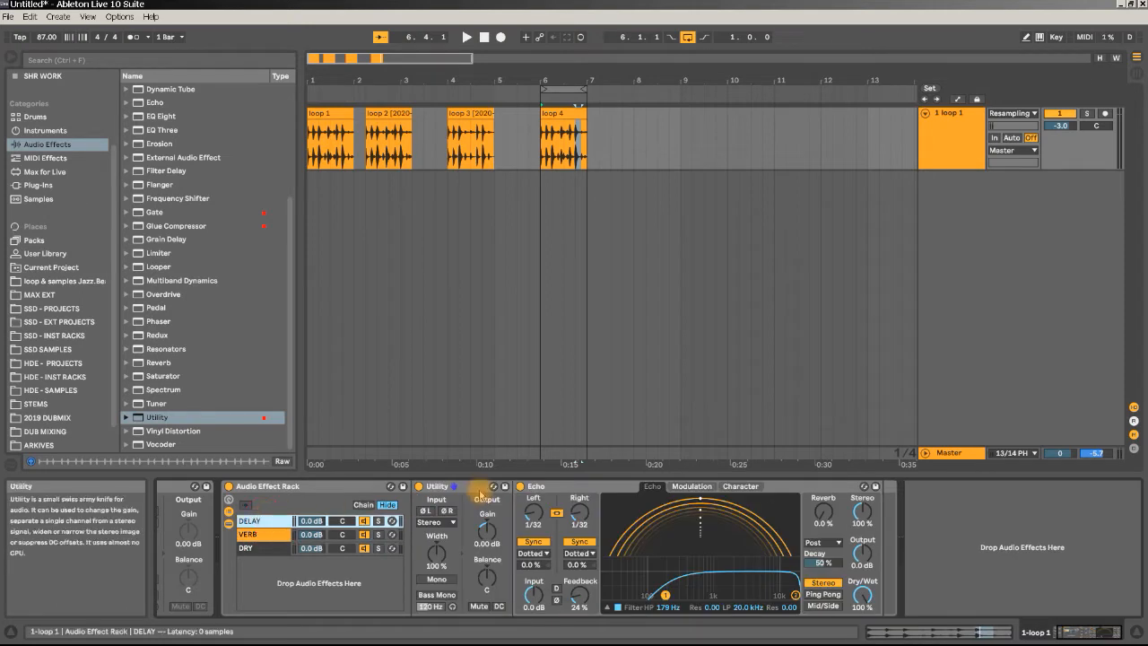
right_click(473, 489)
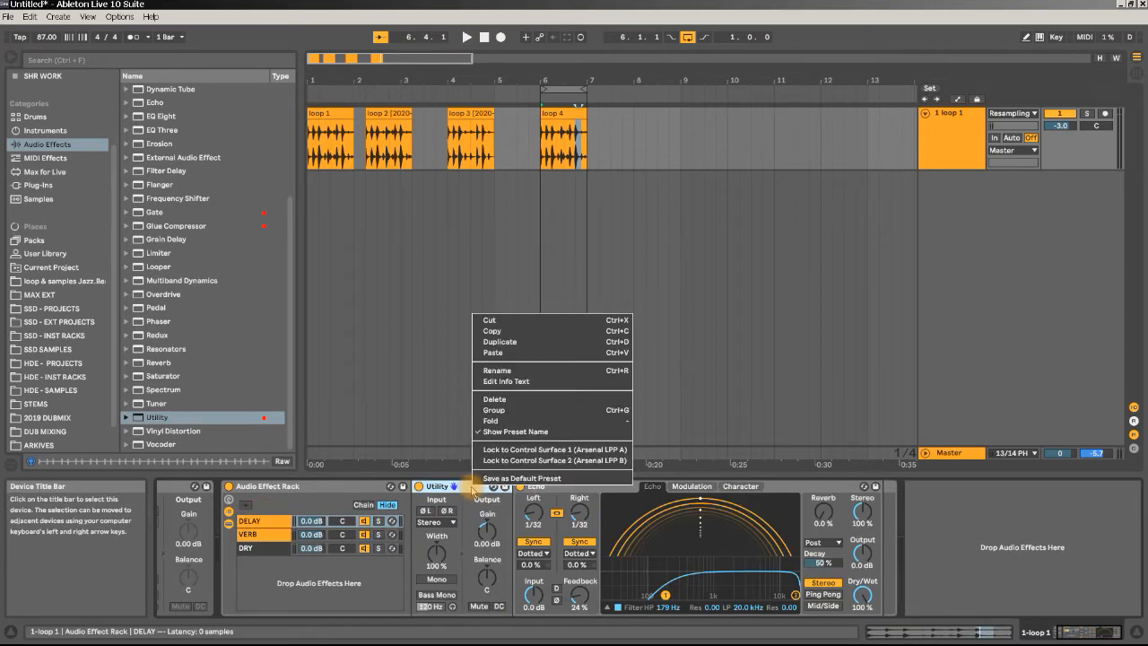
click(512, 332)
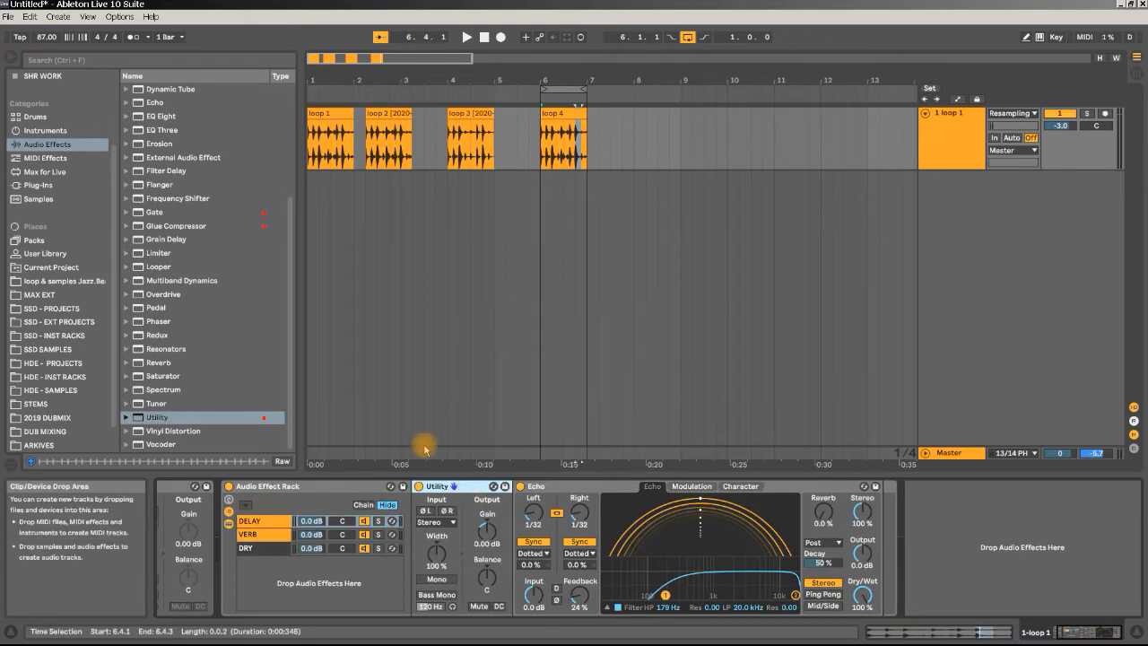
click(259, 536)
right_click(489, 489)
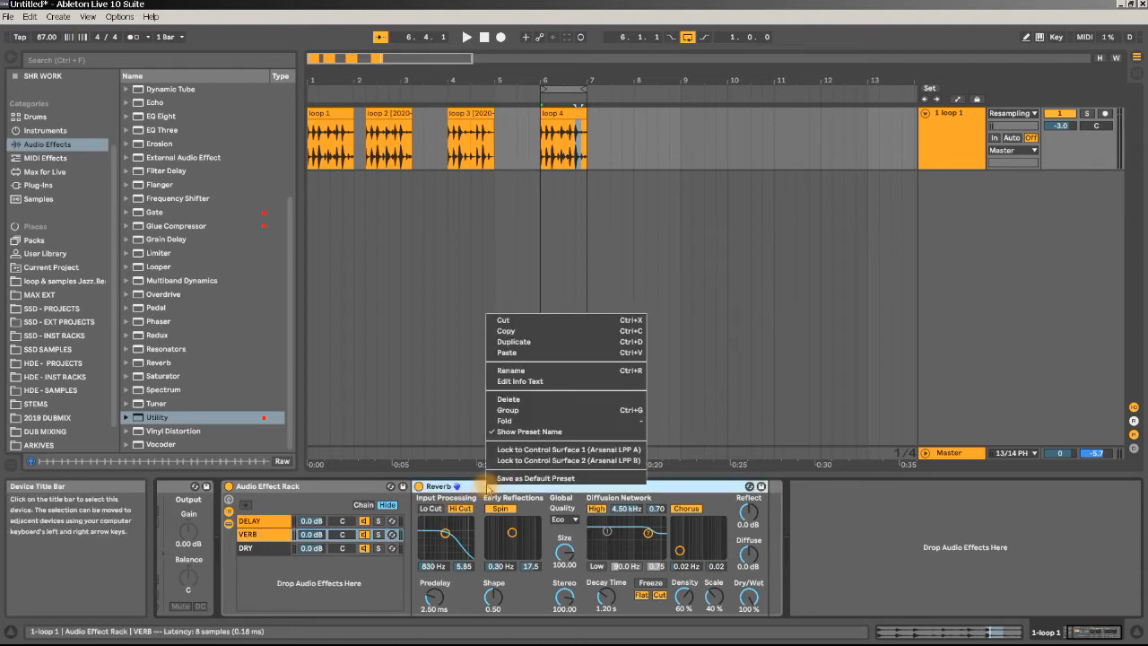
click(512, 353)
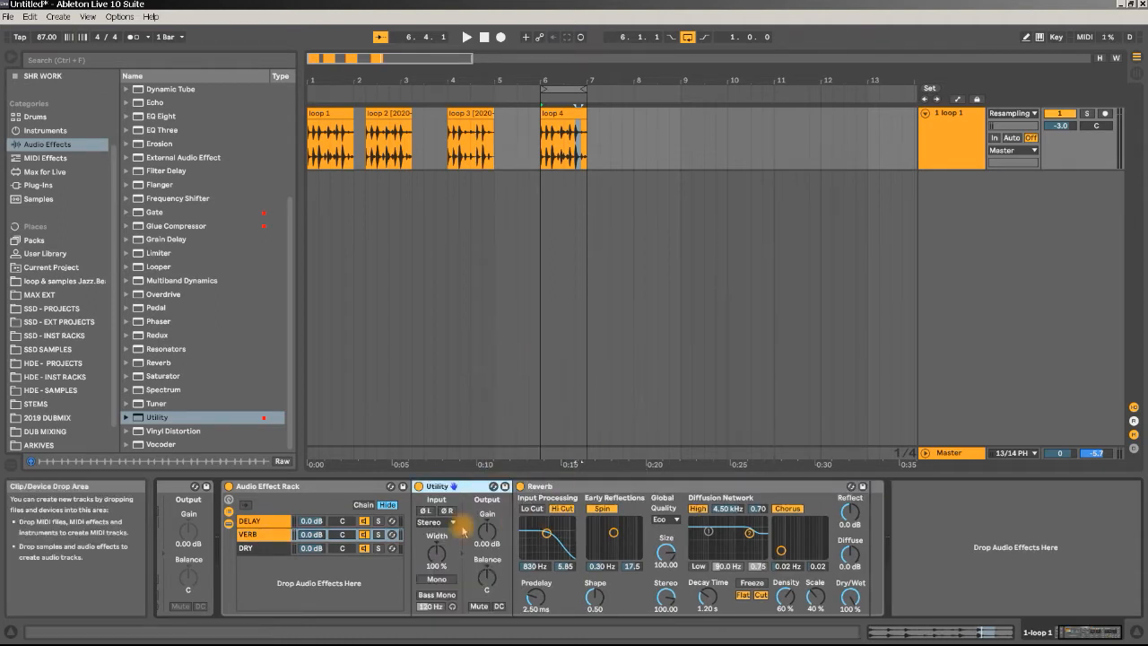
Play the loop with the VERB chain's Utility gain lowered to -inf dB, stop, and reset the gain to 0 dB.
key(space)
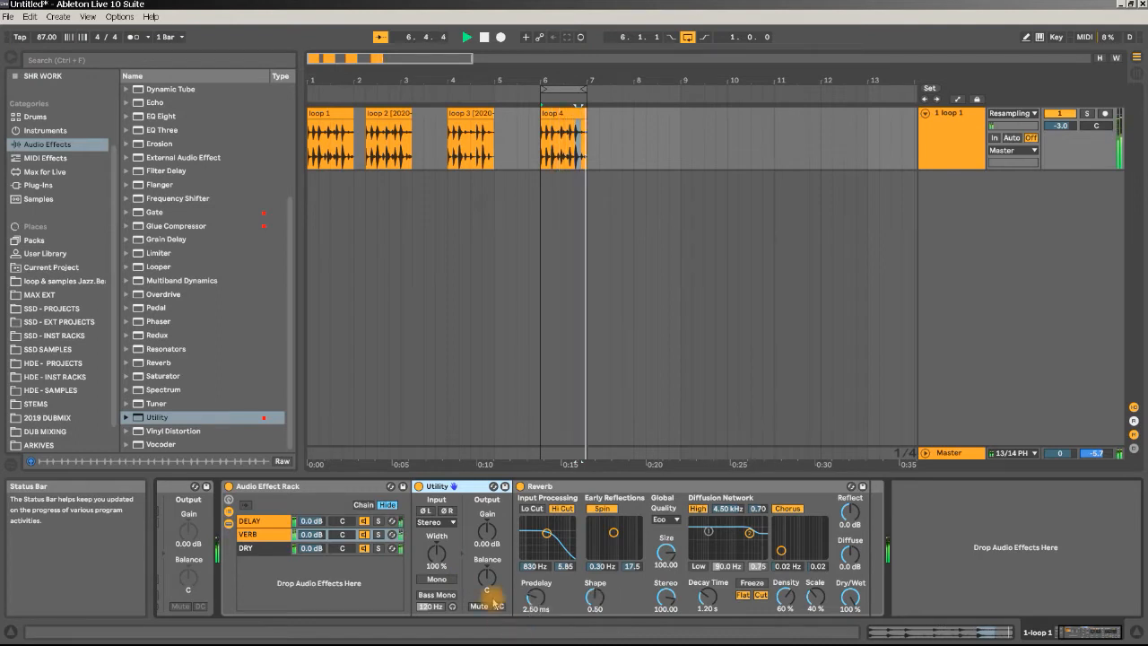
drag(487, 530, 492, 535)
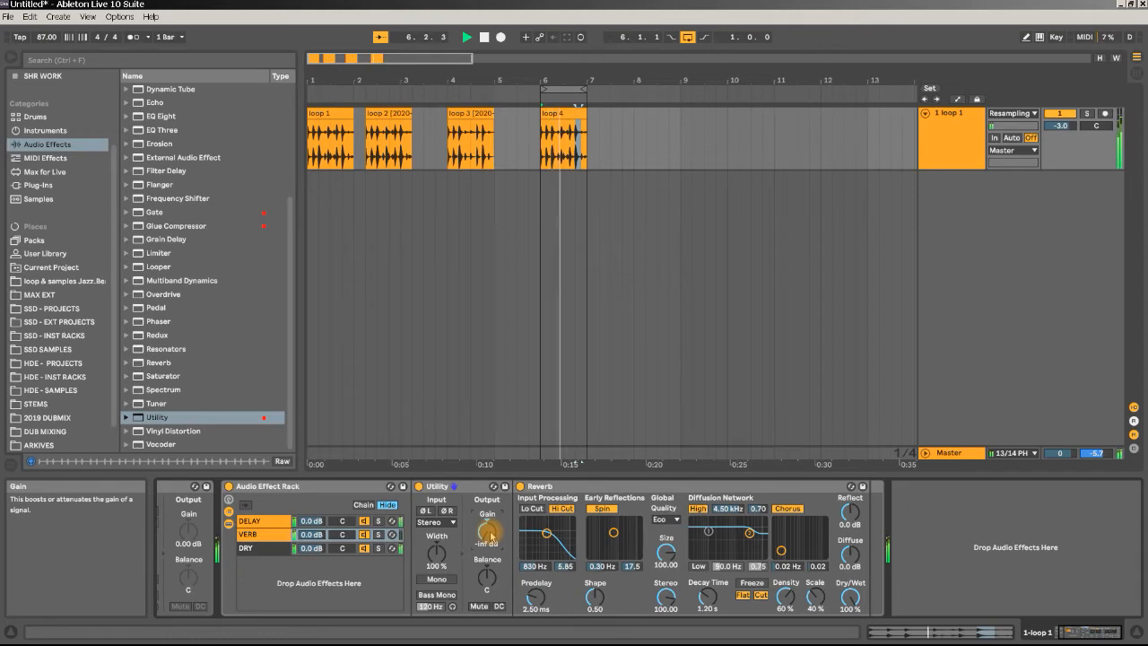
key(space)
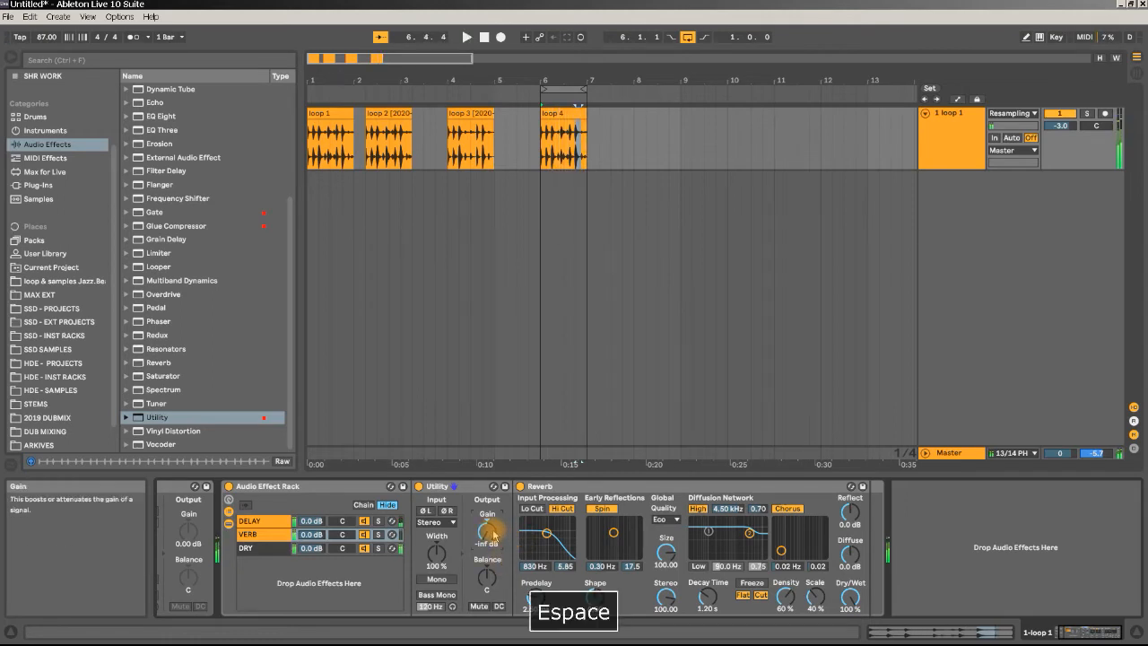
double_click(488, 534)
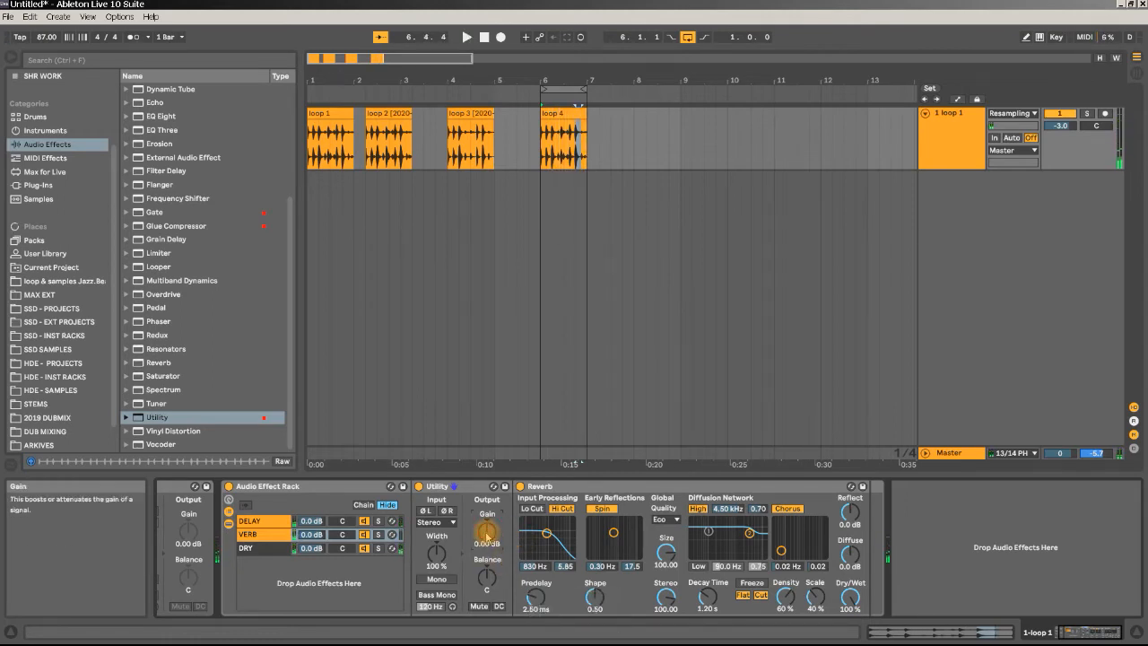
Mute the DELAY chain and, during playback, set Reverb's predelay to 0.67 ms, decay time to 1.28 s, reflect to 0.5 dB and diffuse to 2.4 dB.
click(363, 522)
key(space)
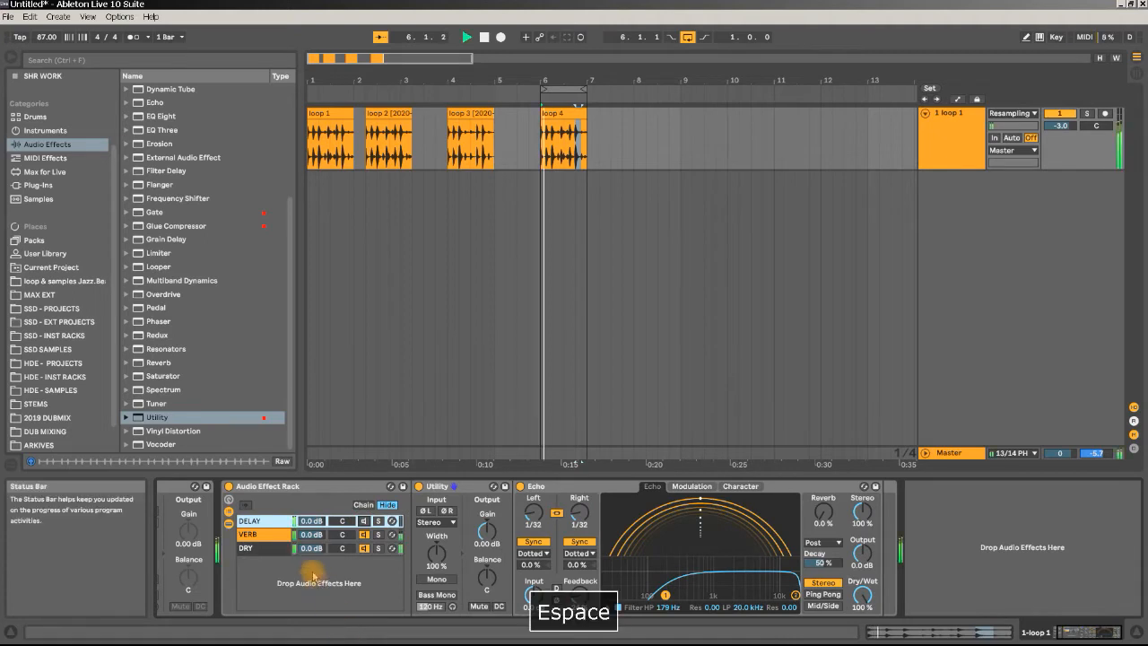
click(256, 534)
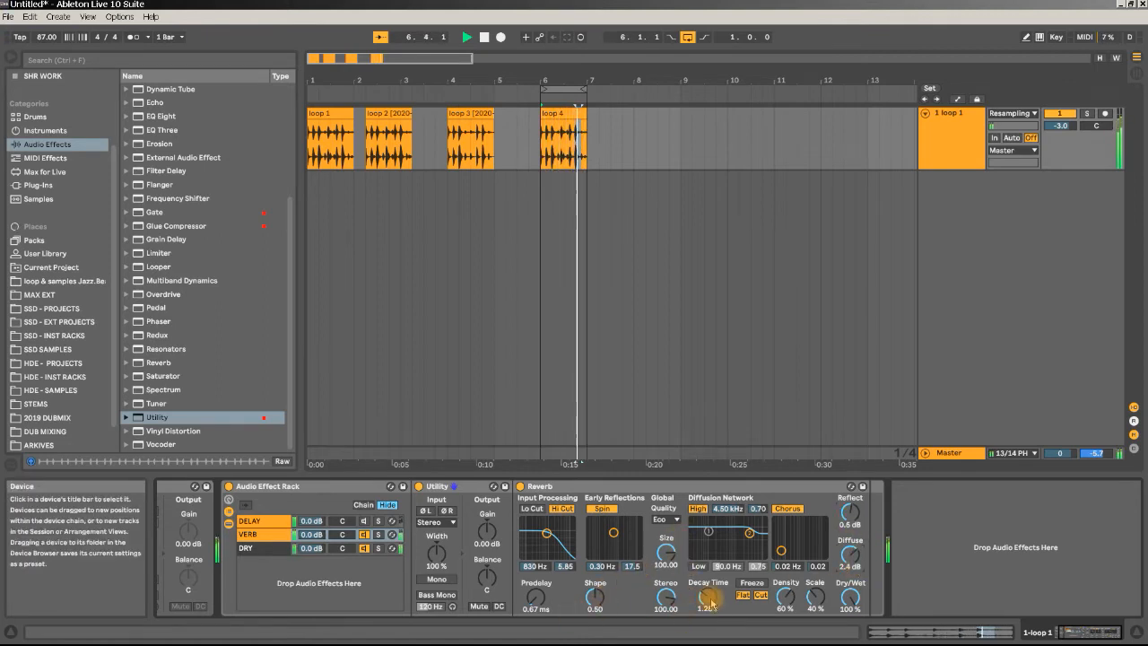
Set Reverb's density to 90%, enable its low cut, shift the input filter to 1.13 kHz with bandwidth 6.17, and stop playback.
drag(786, 599, 786, 592)
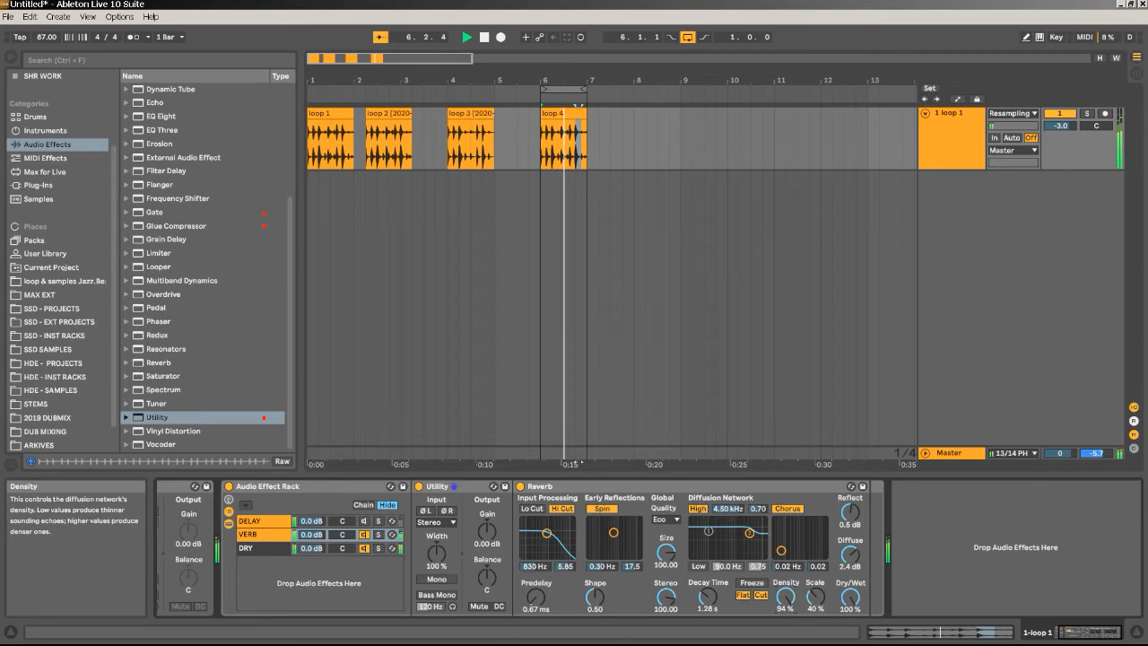
click(563, 509)
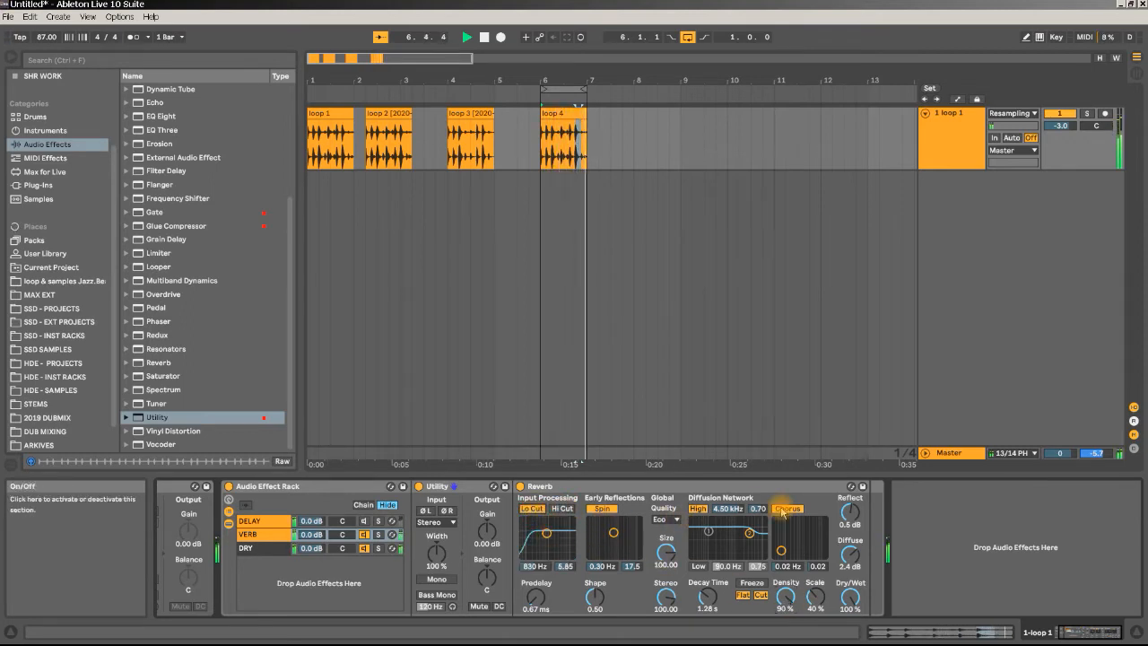
click(563, 509)
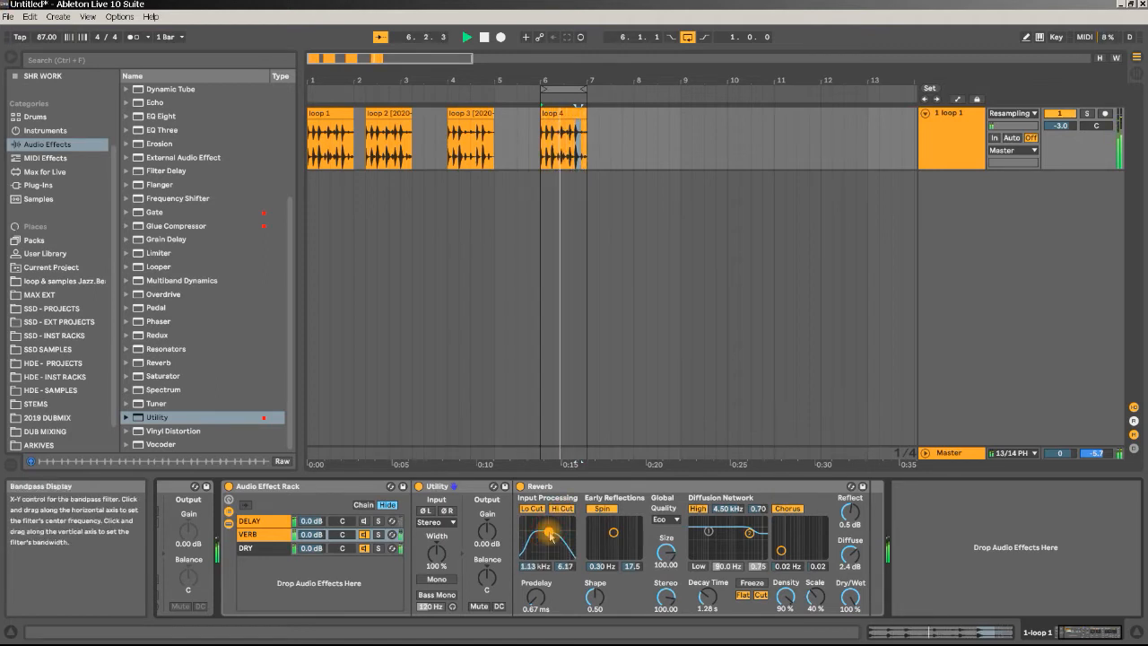
key(space)
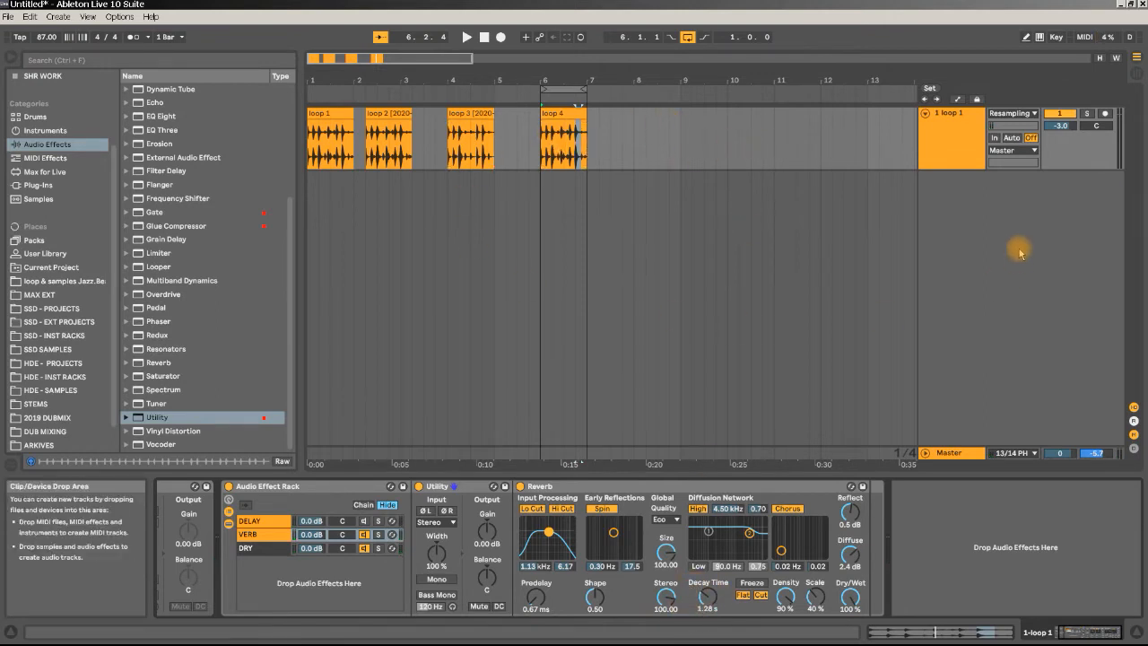
Display the VERB chain's Utility gain envelope in the loop 4 clip and start playback.
drag(554, 80, 560, 125)
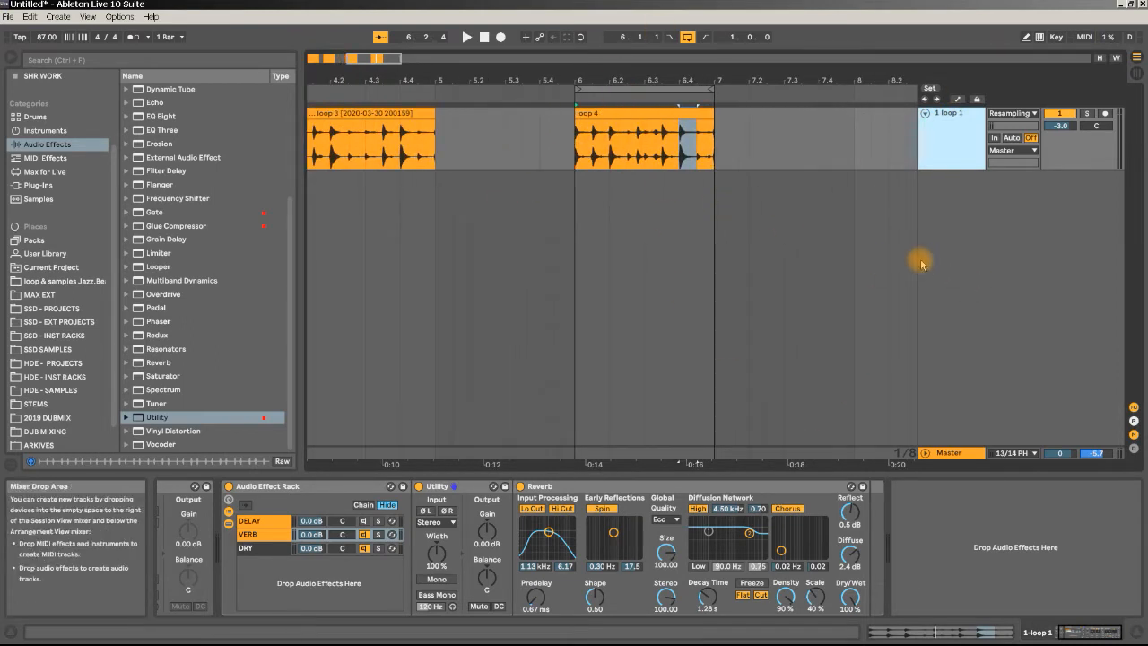
drag(646, 82, 559, 78)
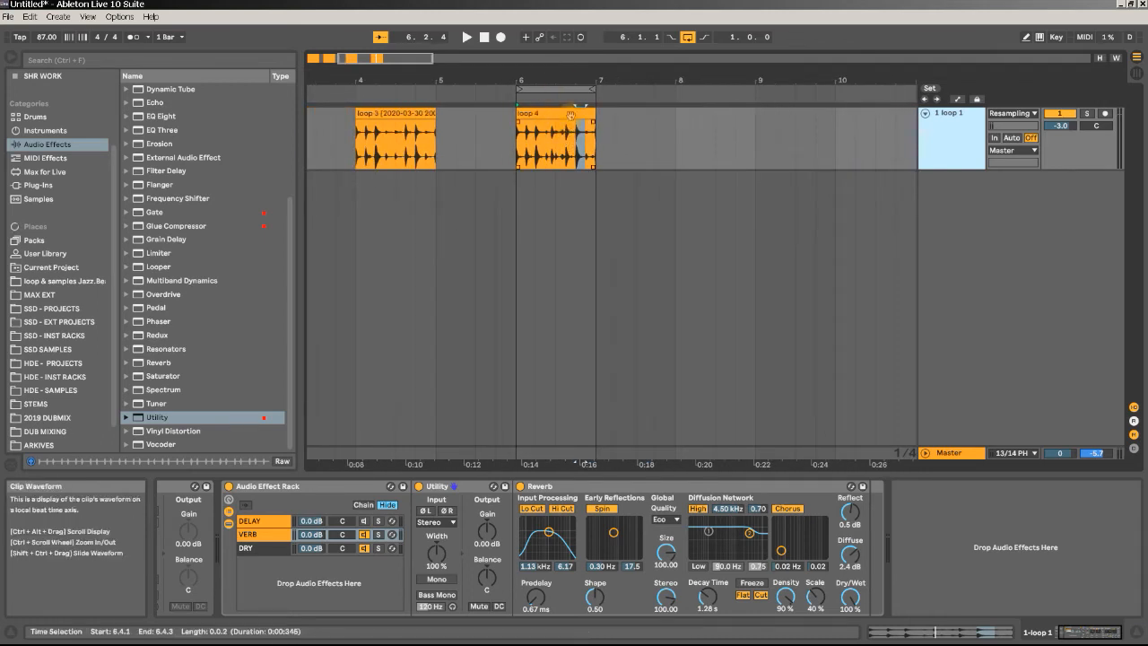
click(558, 113)
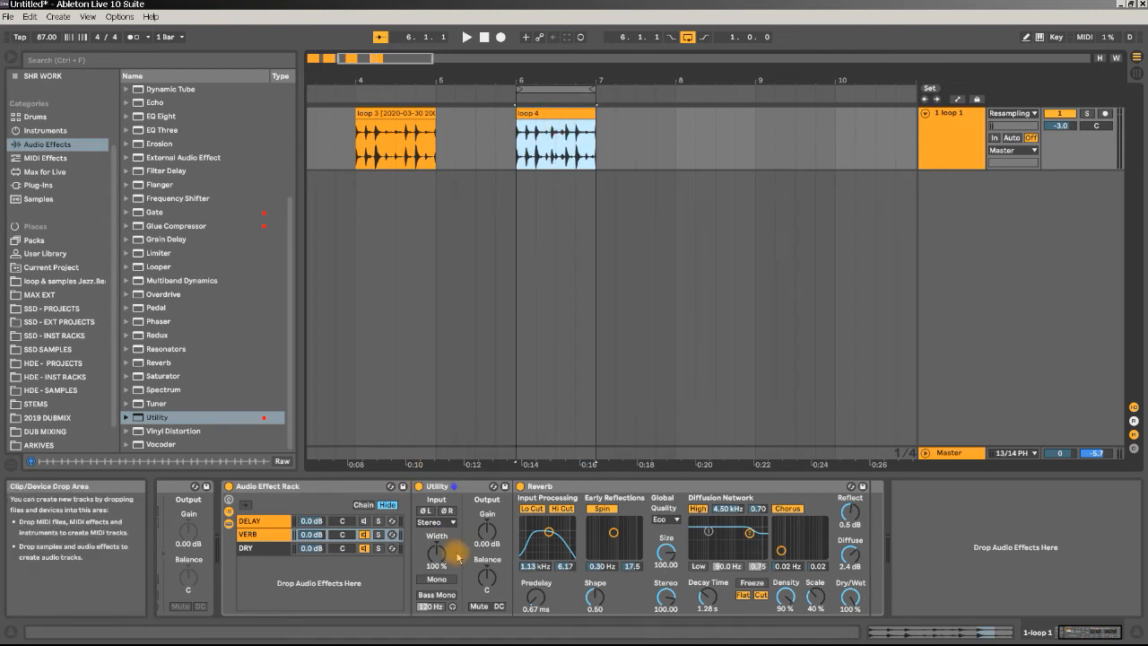
click(487, 533)
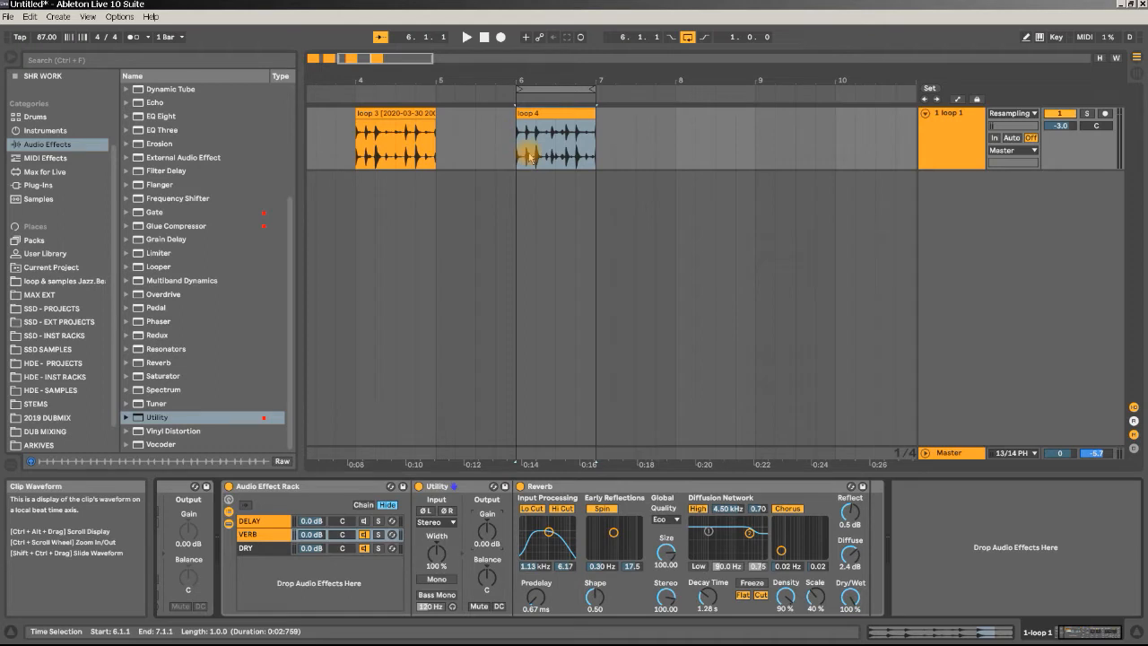
double_click(572, 127)
key(space)
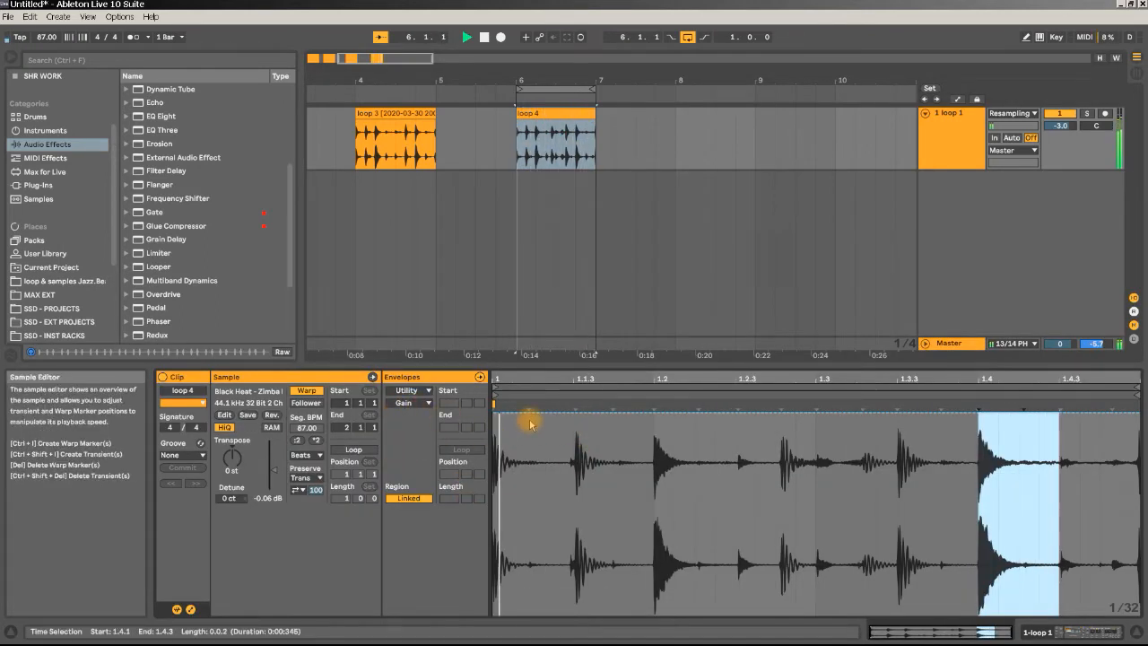
Lower the VERB Utility gain envelope to 0%, raise it over the 1.3.3–1.3.4 hit and the clip's very end, and stop playback.
drag(532, 413, 539, 614)
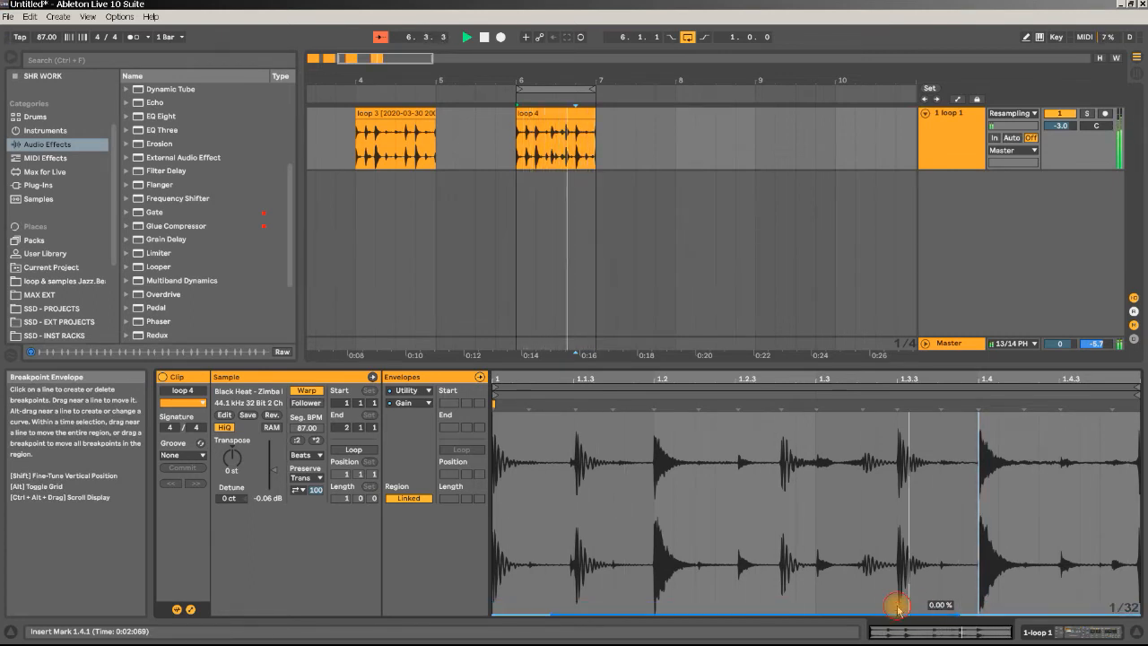
drag(939, 592, 898, 605)
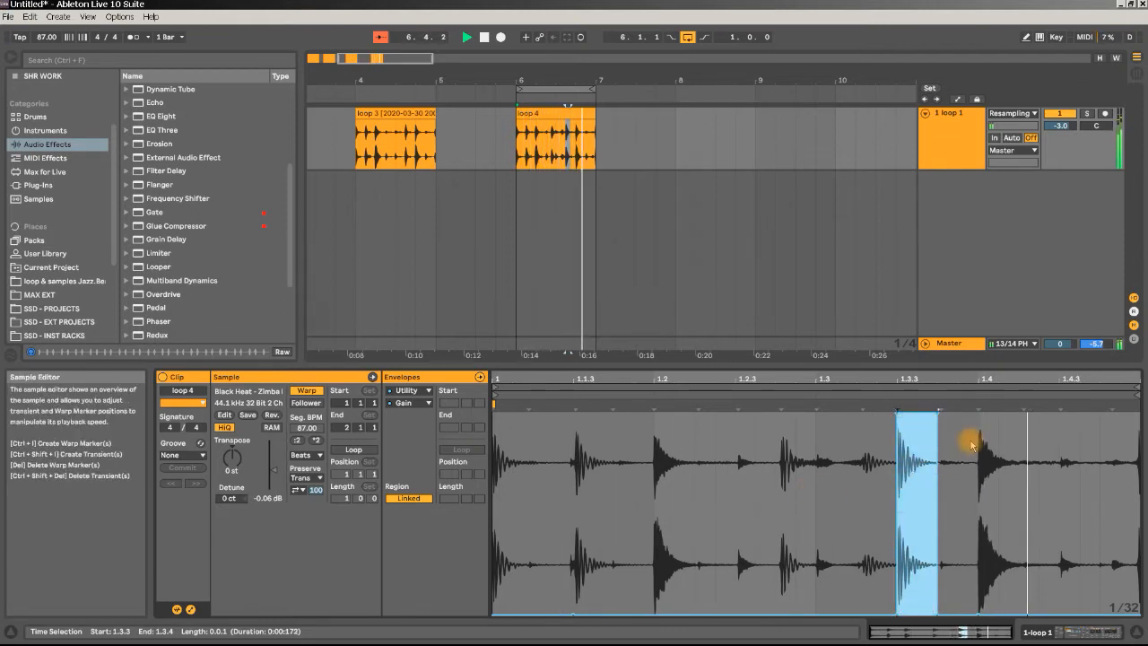
drag(954, 378, 954, 382)
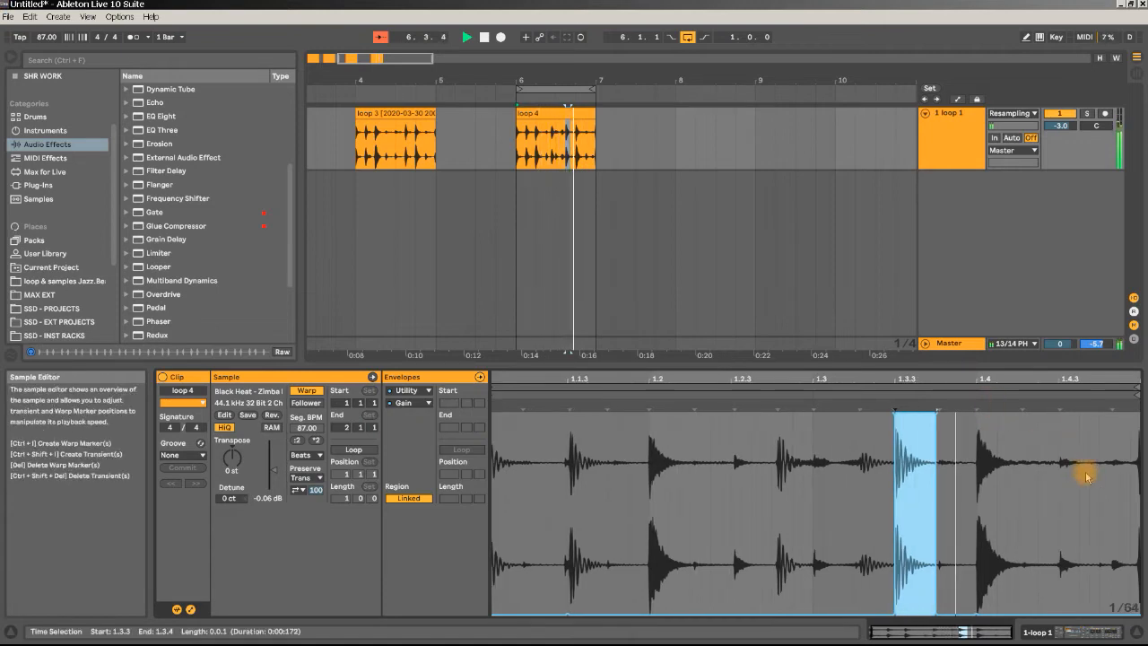
click(1135, 528)
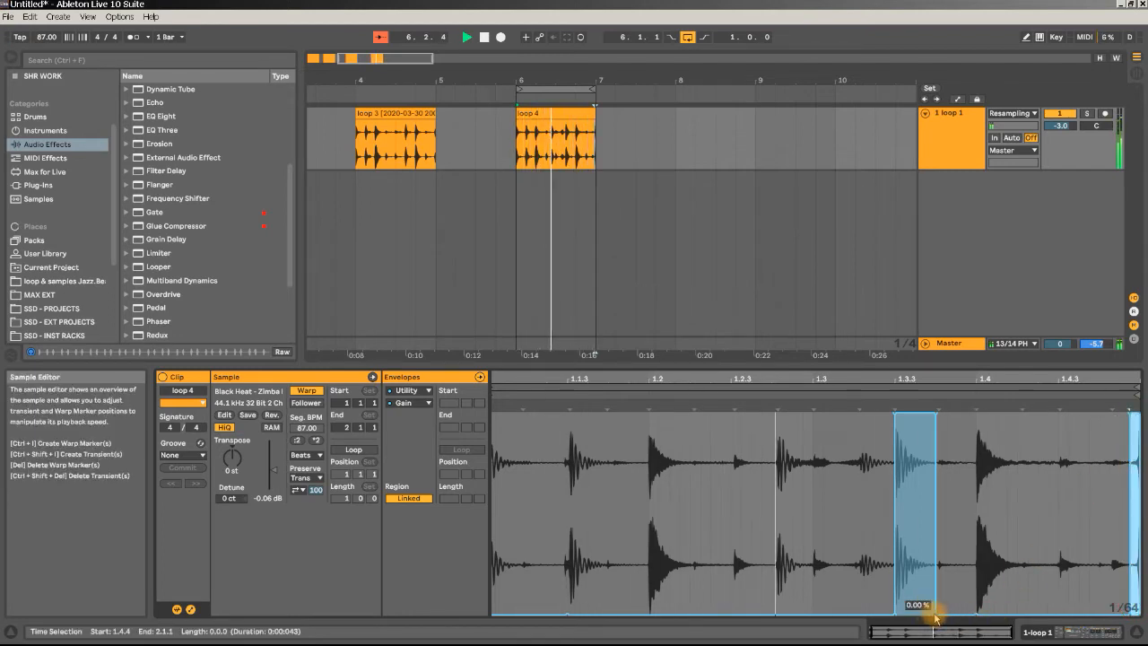
drag(933, 616, 974, 615)
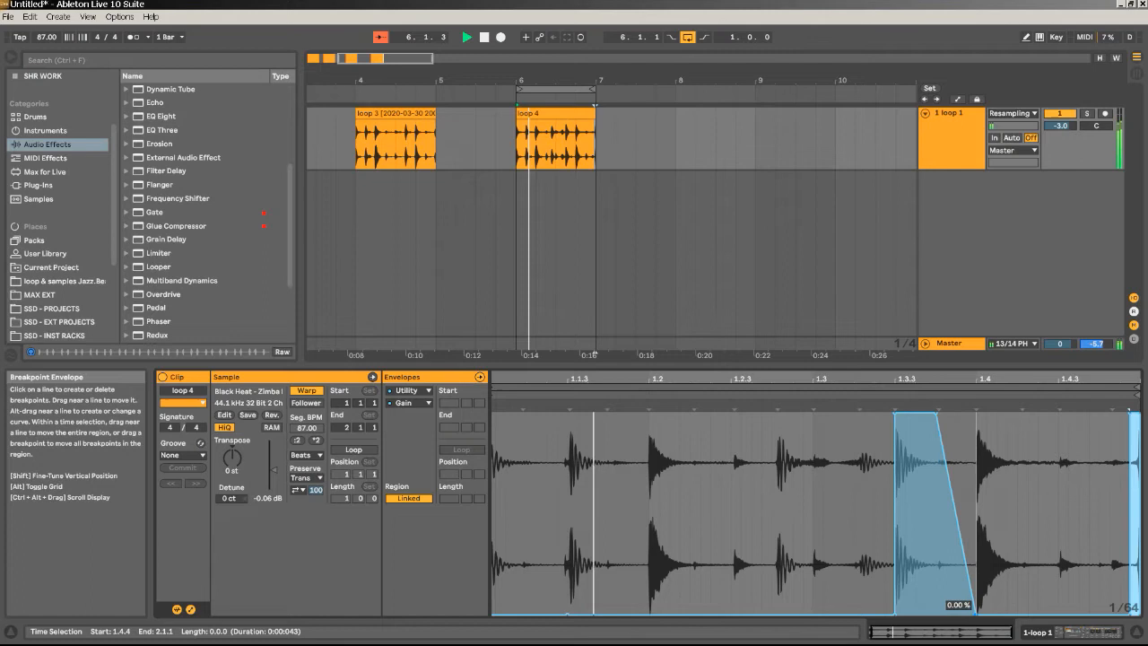
drag(976, 615, 937, 614)
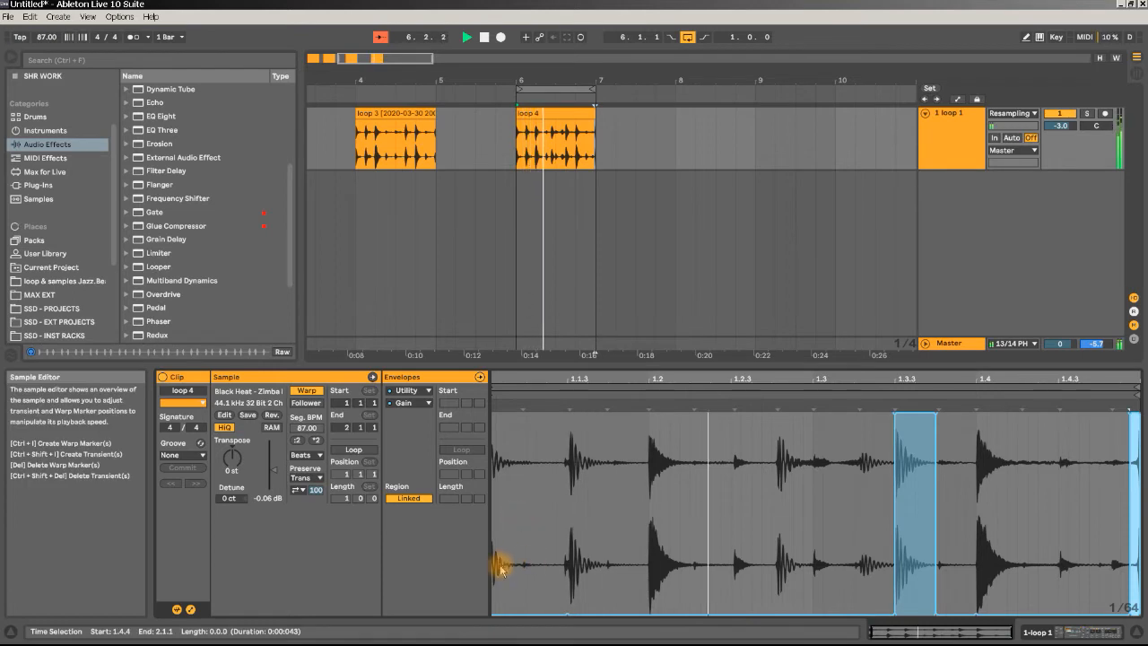
drag(514, 586, 482, 587)
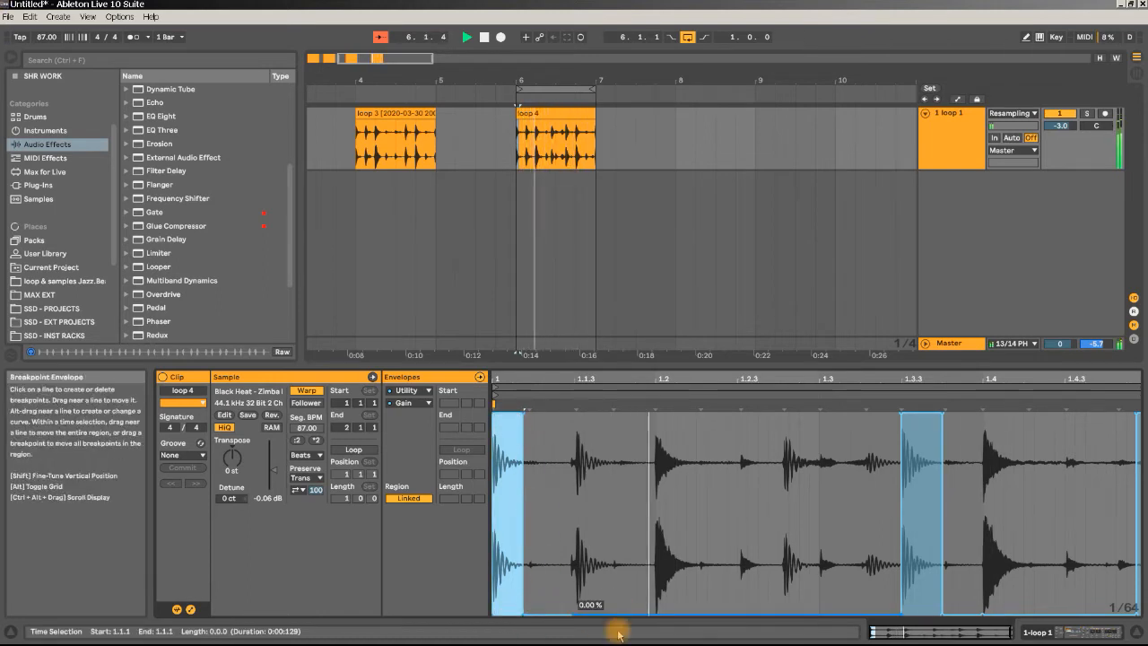
key(space)
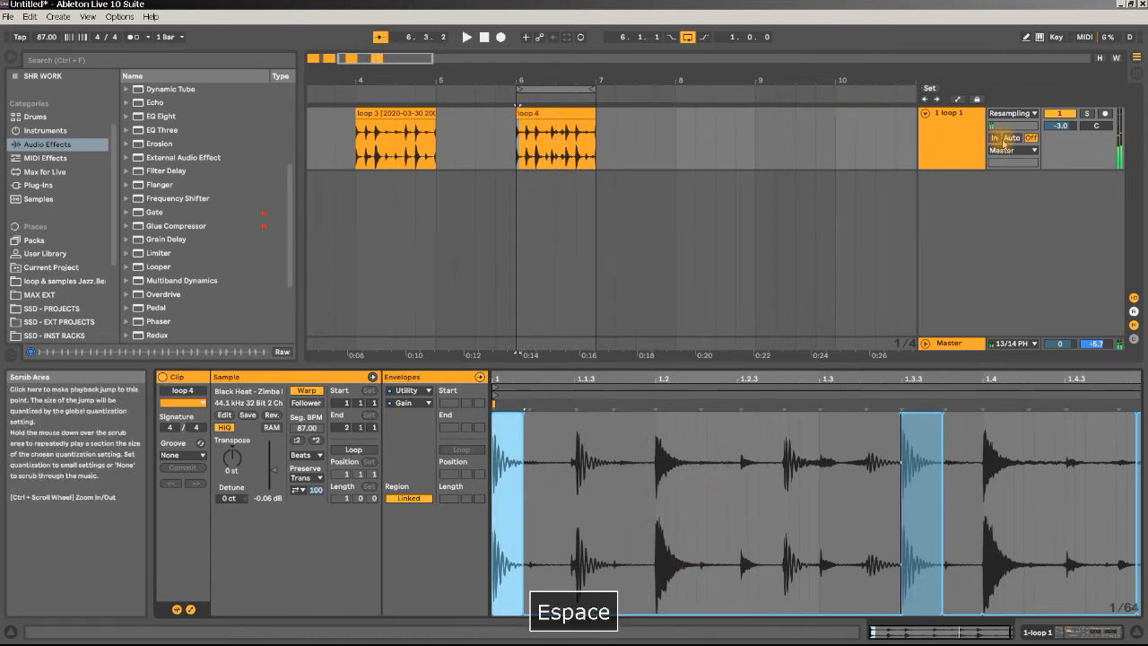
Display Reverb's PreDelay envelope in the loop 4 clip, lower it, and set the device's predelay to 0.53 ms.
click(953, 146)
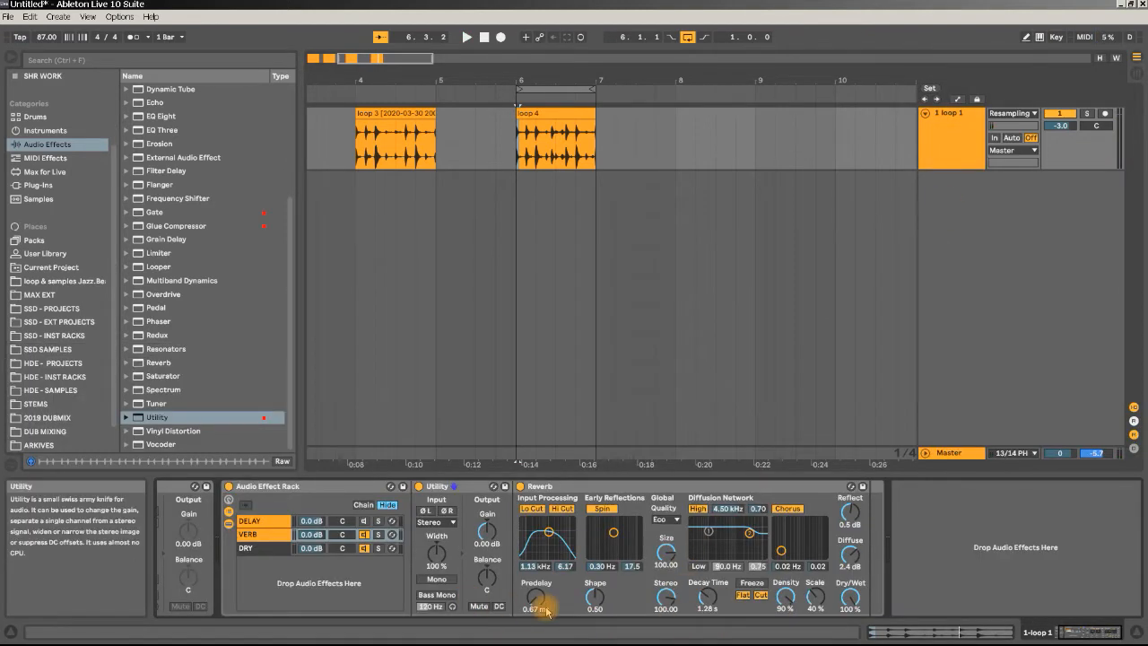
click(556, 113)
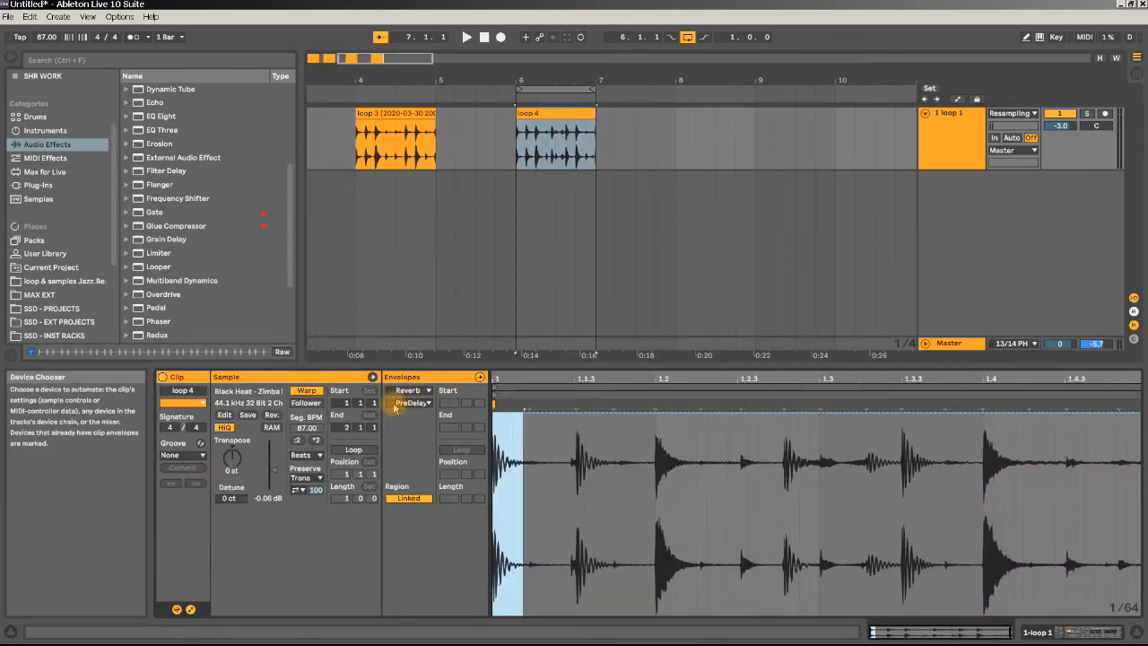
click(567, 419)
drag(567, 418, 534, 614)
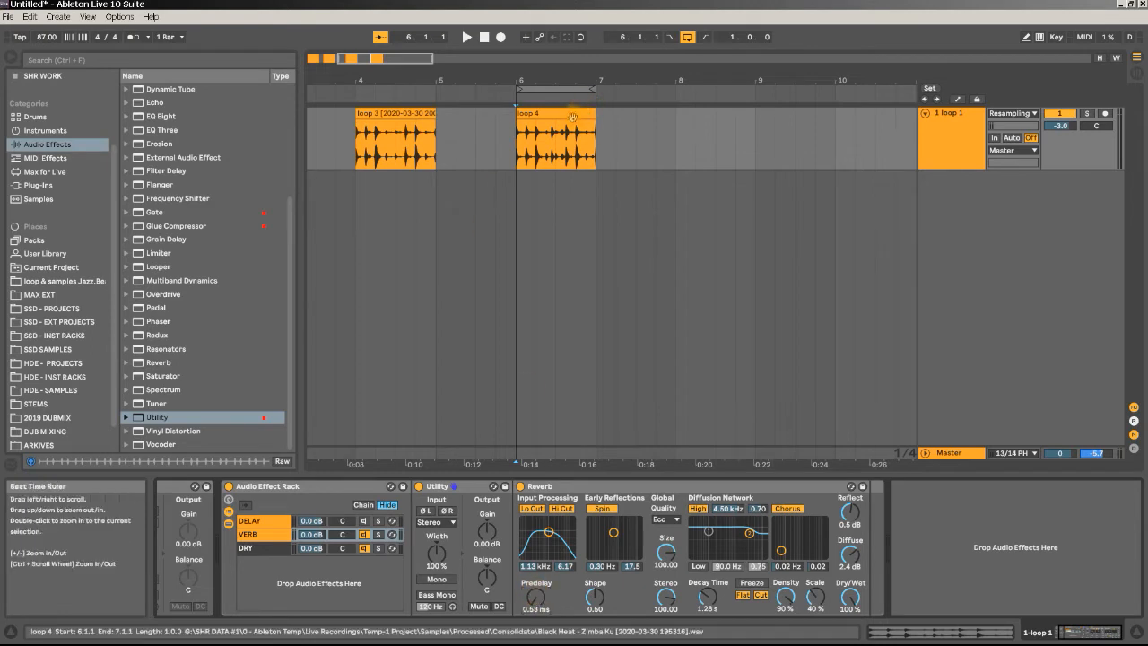
Play loop 4, set its Reverb PreDelay envelope to 55.9%, and stop playback.
click(520, 140)
key(space)
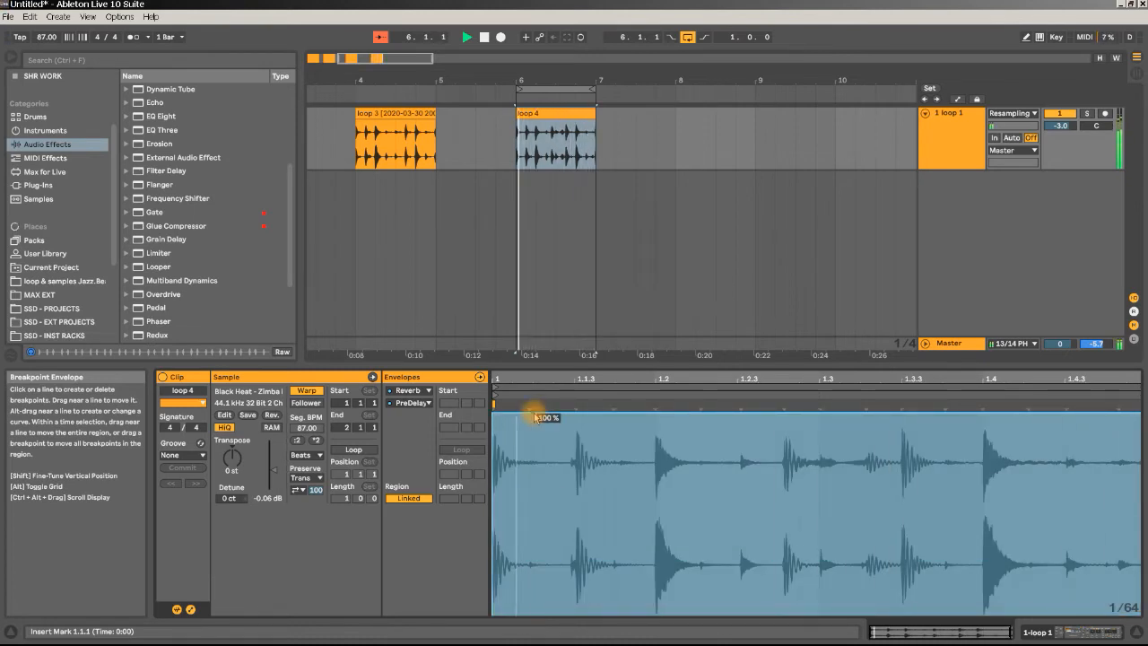
drag(536, 415, 543, 501)
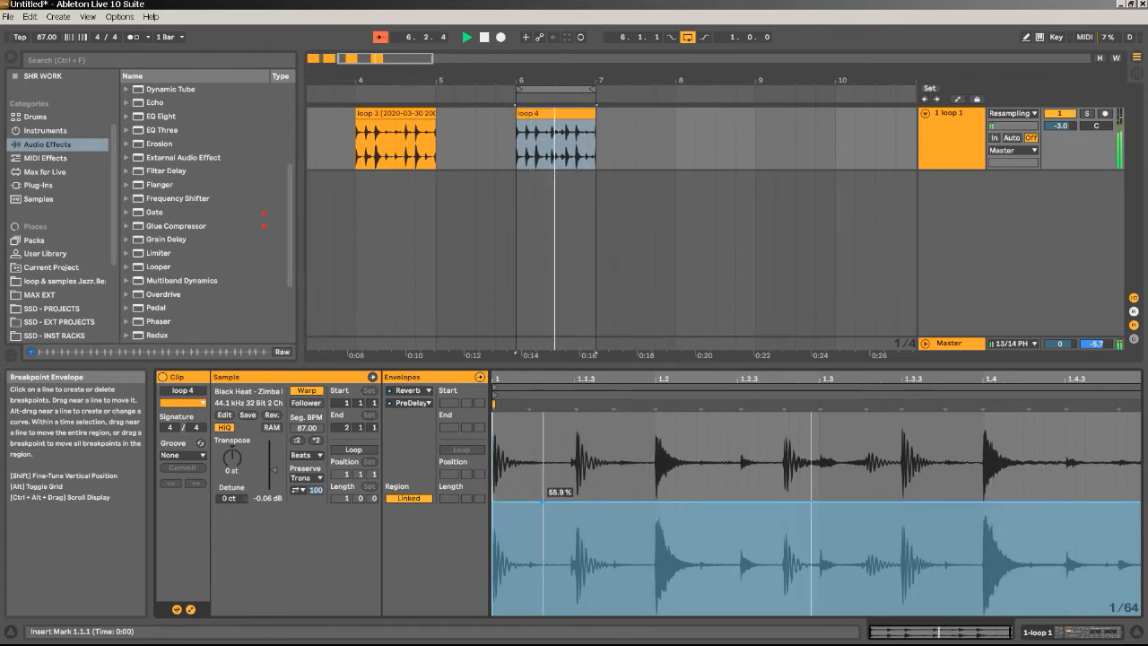
key(space)
Display Reverb's DecayTime envelope in the loop 4 clip and set it to 100% during playback.
click(957, 135)
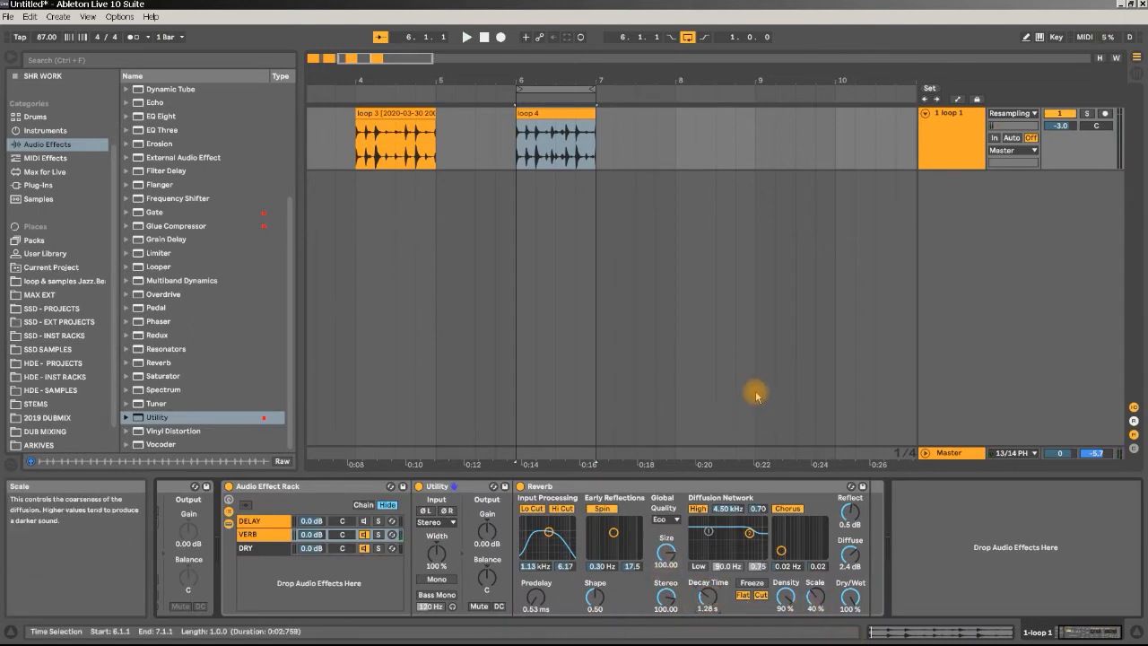
double_click(550, 130)
key(space)
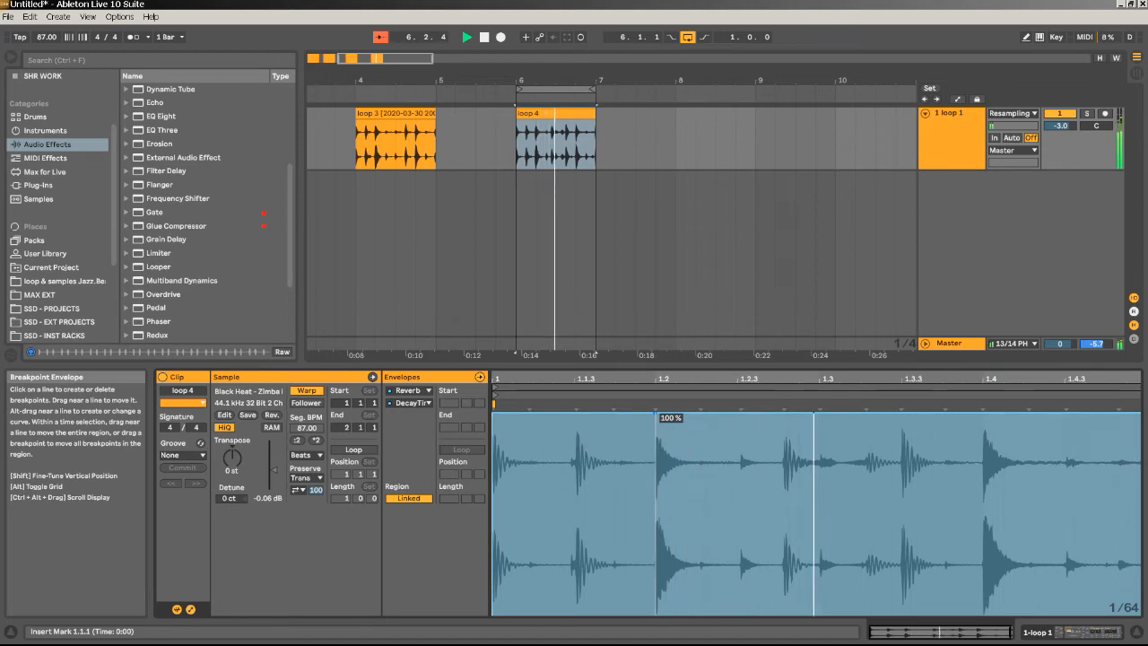
click(380, 37)
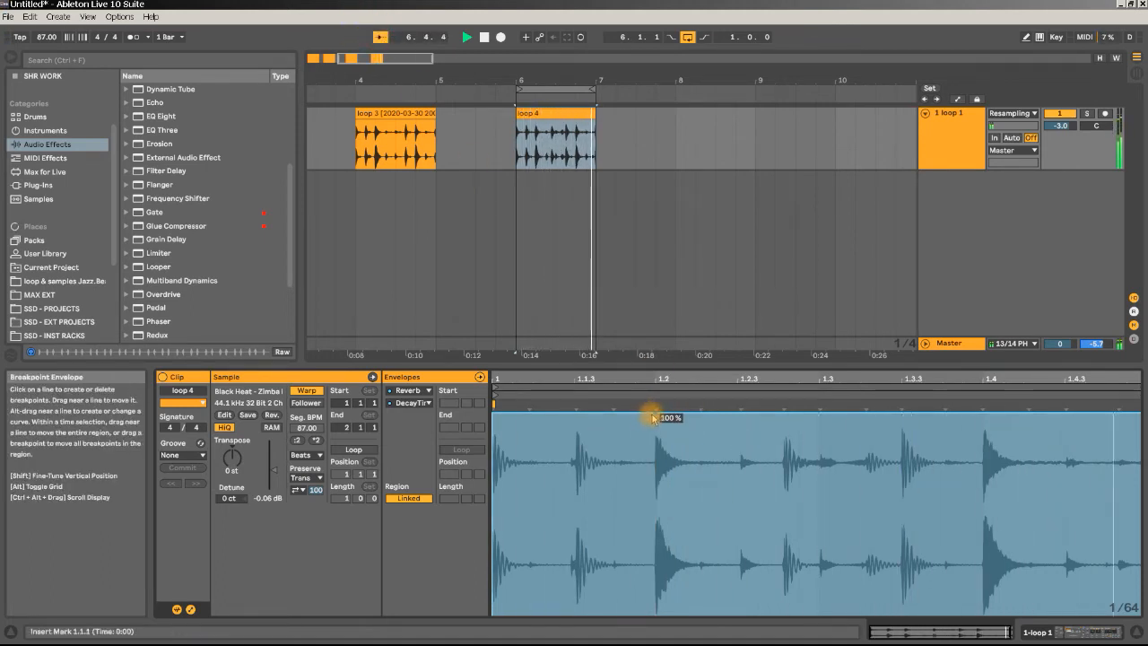
mouse_move(661, 413)
mouse_down()
mouse_move(661, 571)
mouse_move(661, 412)
mouse_up()
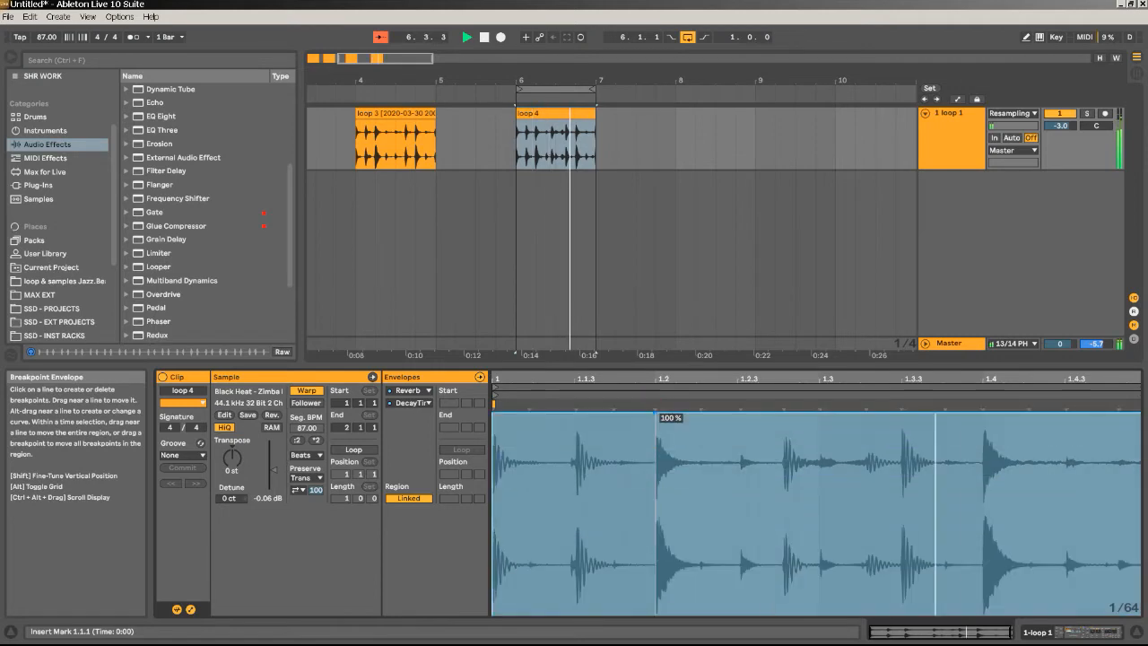
Check the Reverb device's decay time and replay loop 4 with the DecayTime envelope at 100%.
double_click(959, 135)
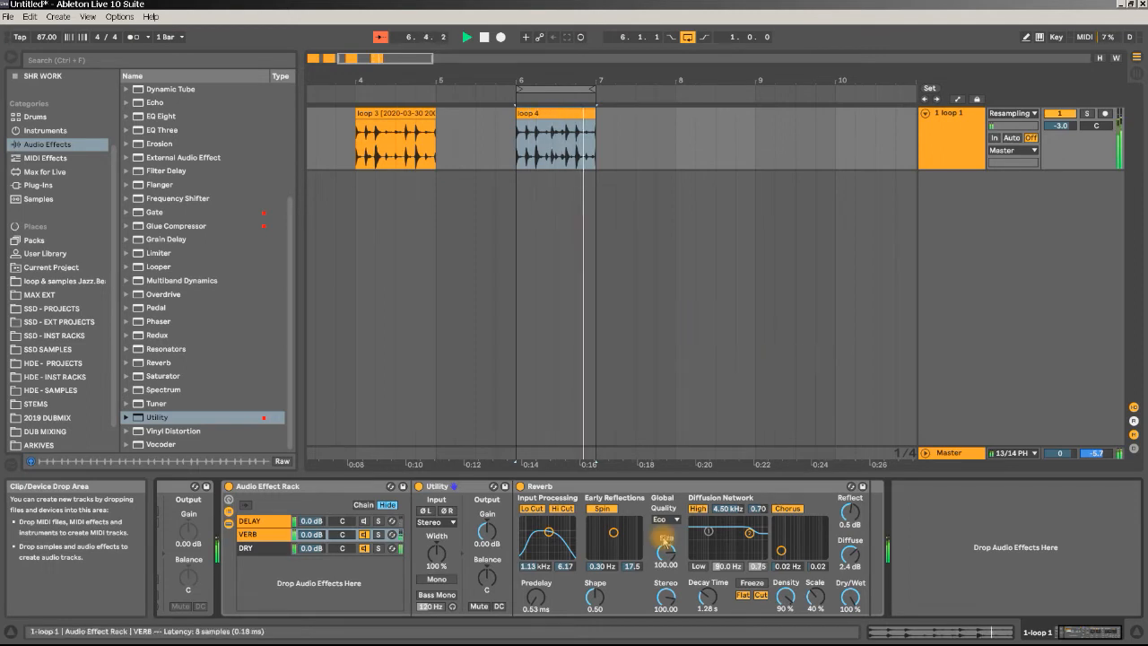
key(space)
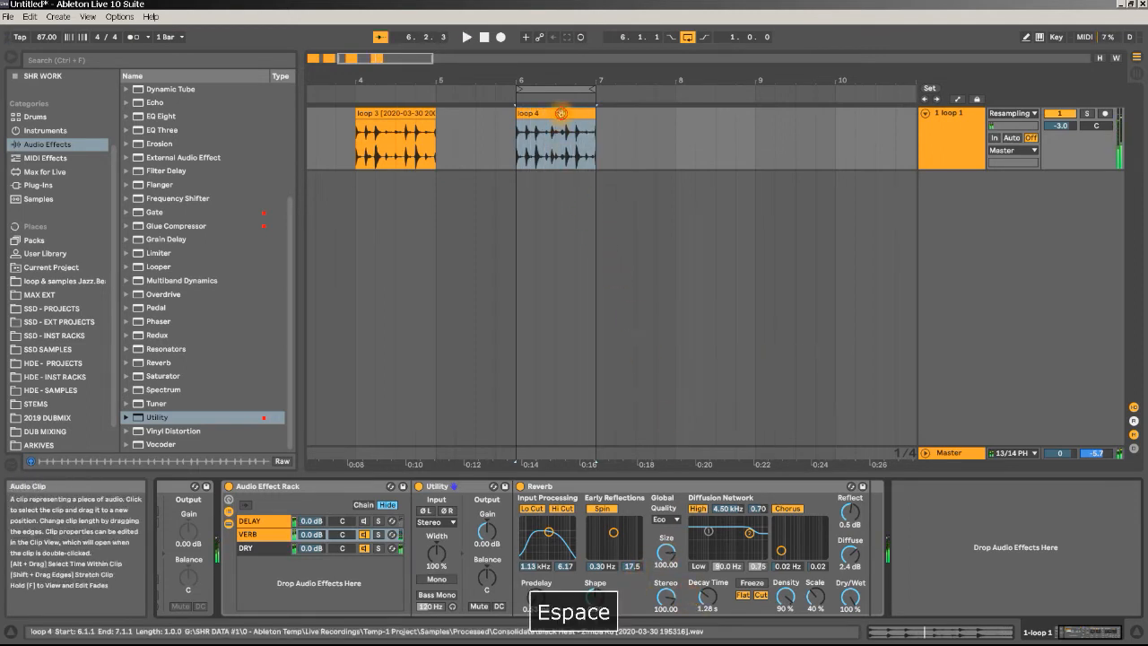
key(shift+Tab)
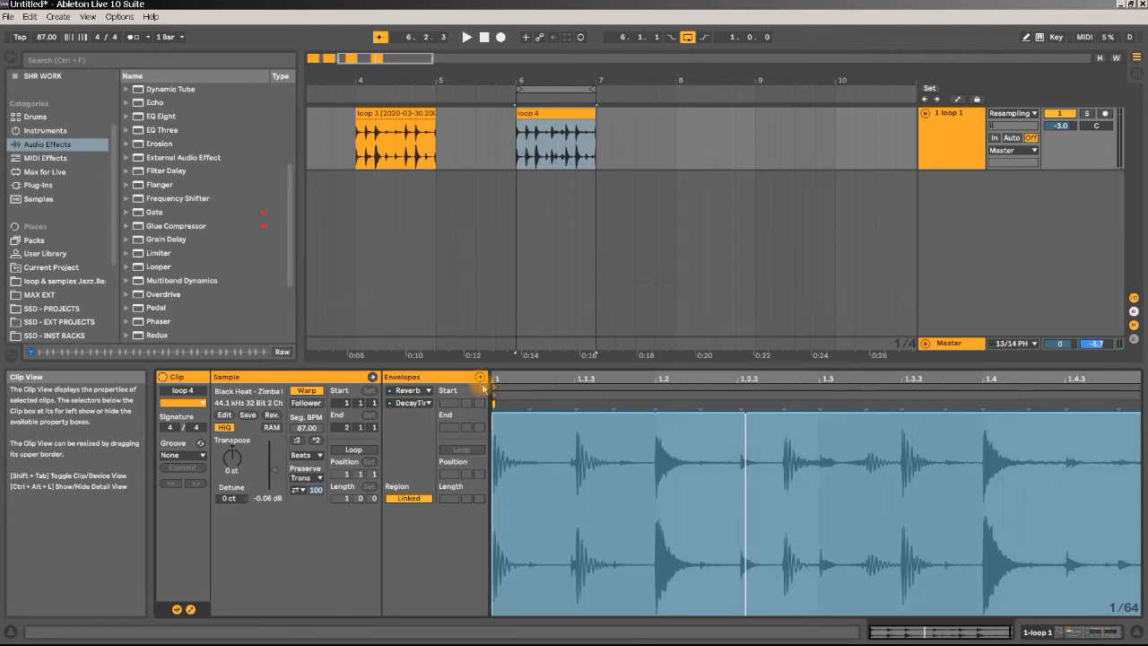
mouse_move(655, 412)
mouse_down()
mouse_move(658, 615)
mouse_move(667, 413)
mouse_up()
key(space)
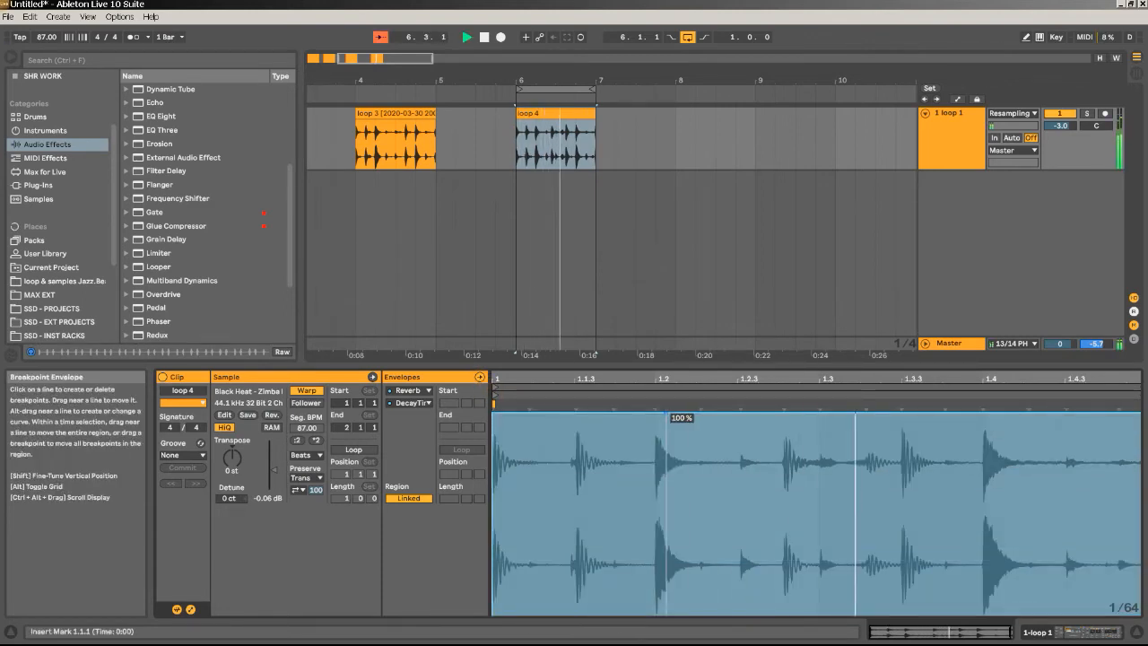
Reselect the DecayTime envelope, change Reverb's decay time from 60 s down to 1.53 s during playback, and stop.
click(418, 403)
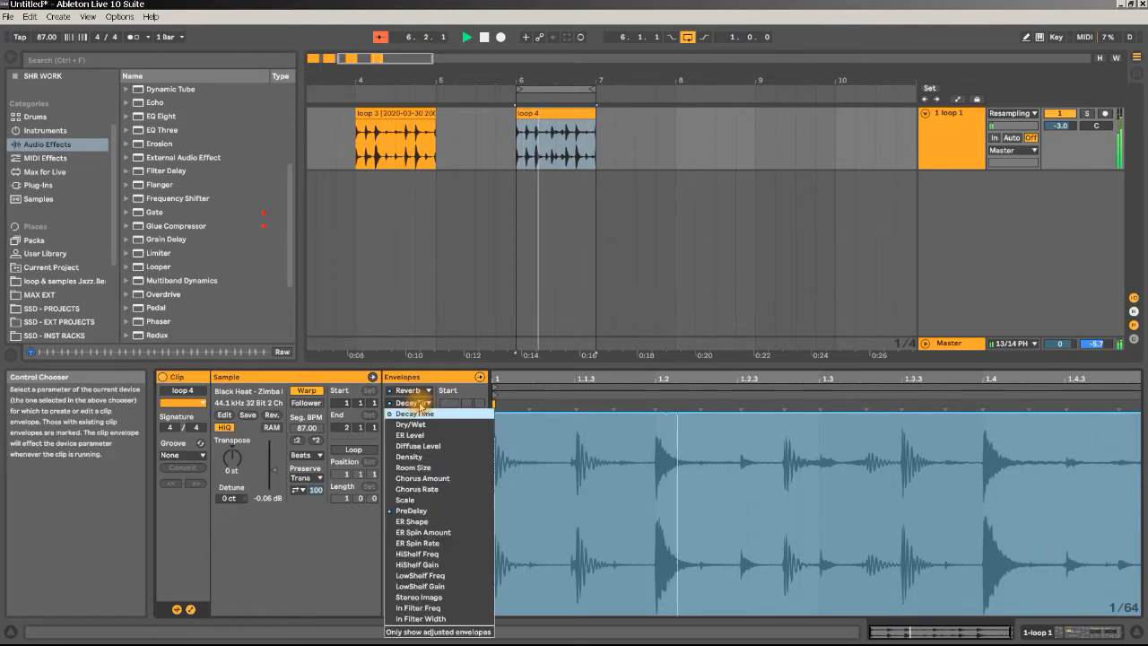
click(412, 414)
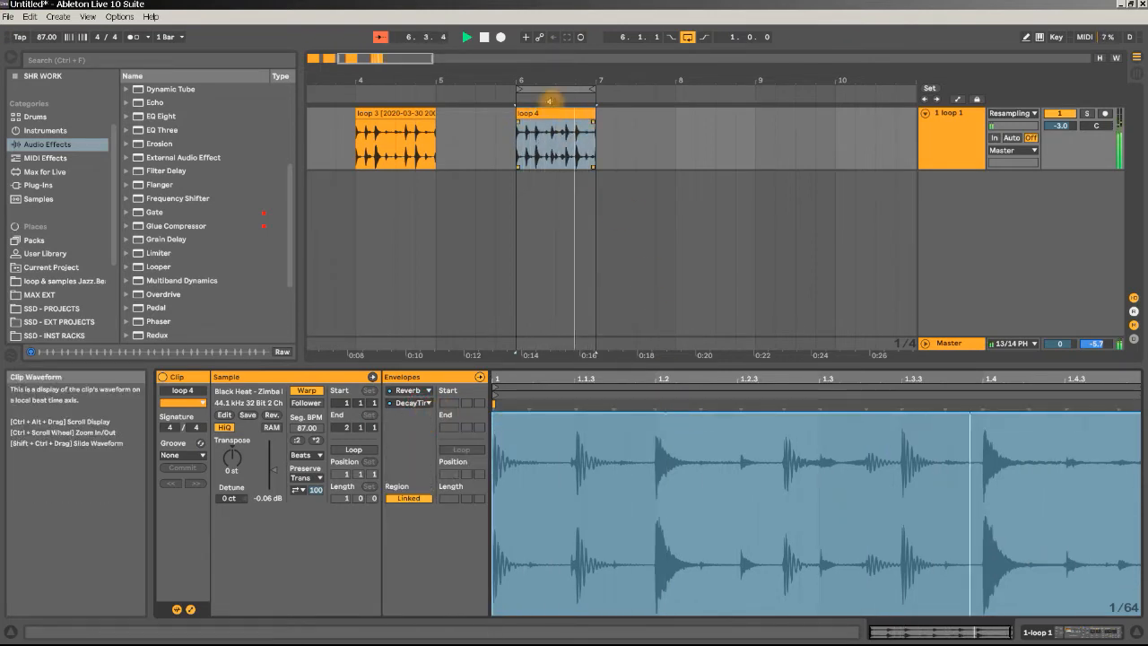
click(949, 114)
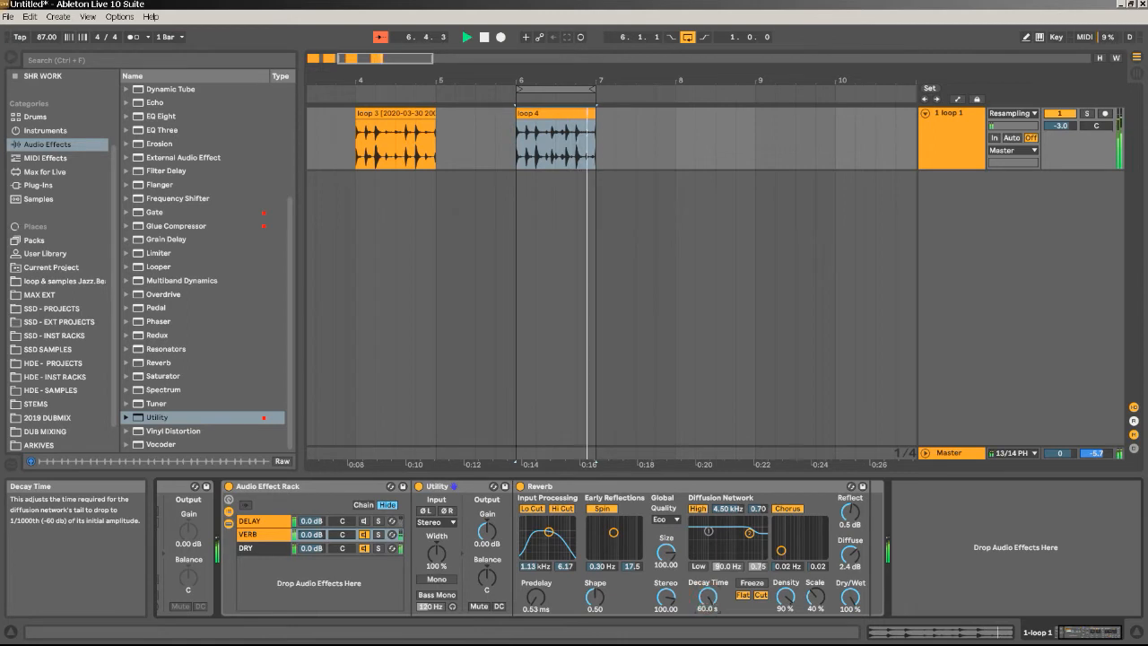
drag(708, 597, 708, 578)
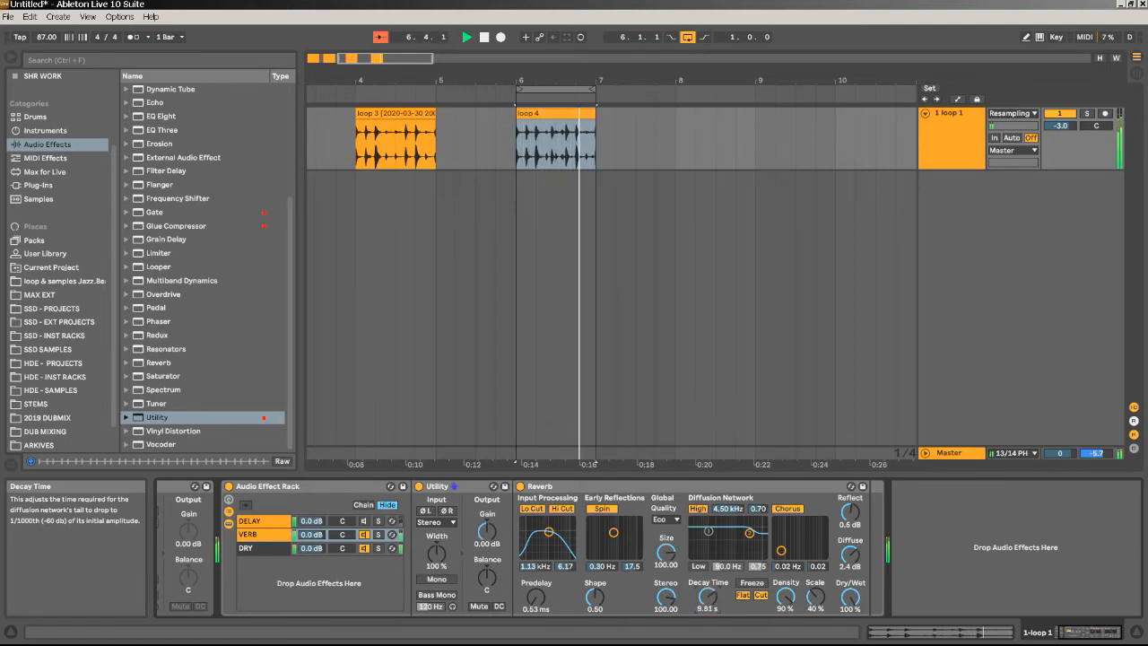
key(space)
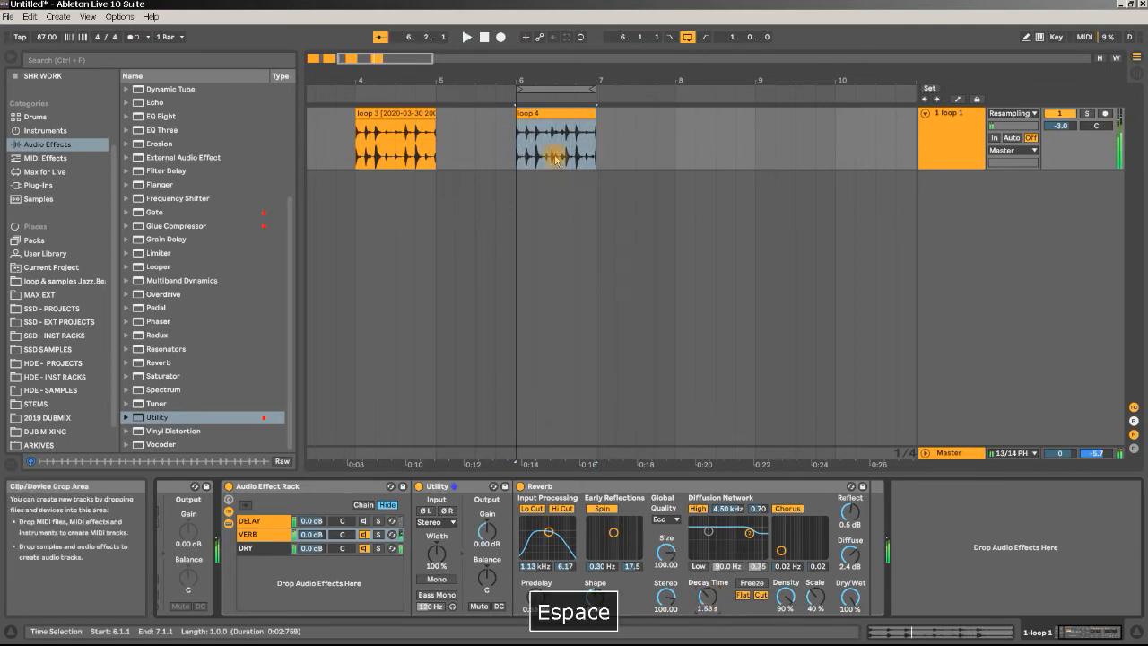
Keep loop 4's DecayTime envelope at 100% and set Reverb's decay time to 60 s.
double_click(572, 113)
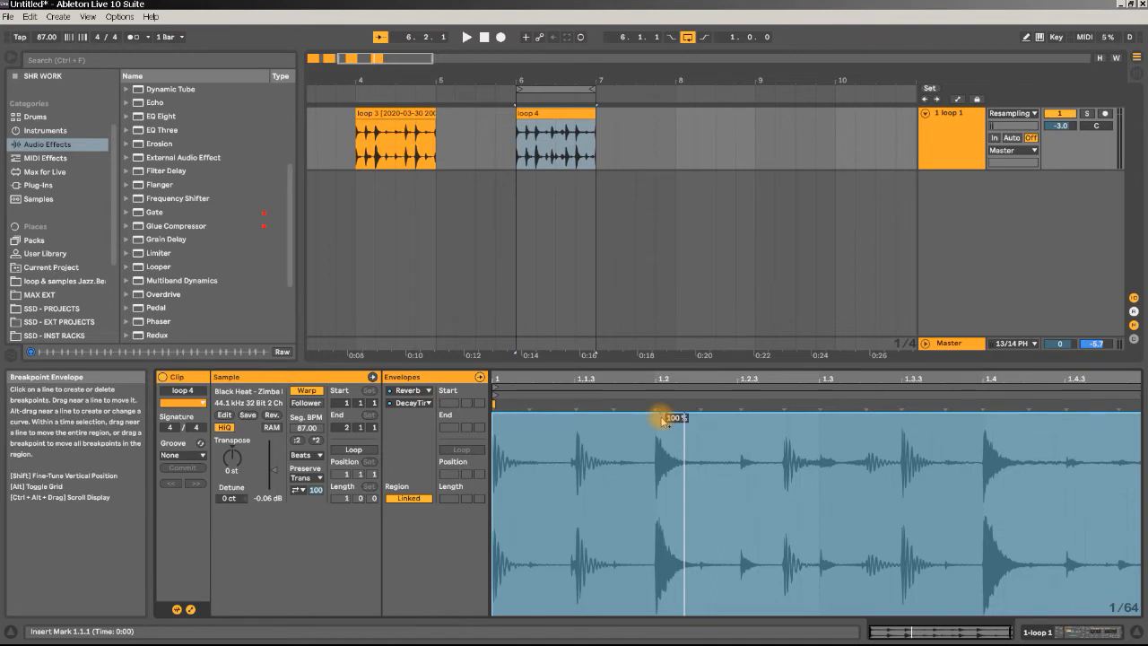
mouse_move(666, 418)
mouse_down()
mouse_move(667, 615)
mouse_move(645, 415)
mouse_up()
mouse_move(656, 414)
mouse_down()
mouse_move(668, 579)
mouse_move(656, 414)
mouse_up()
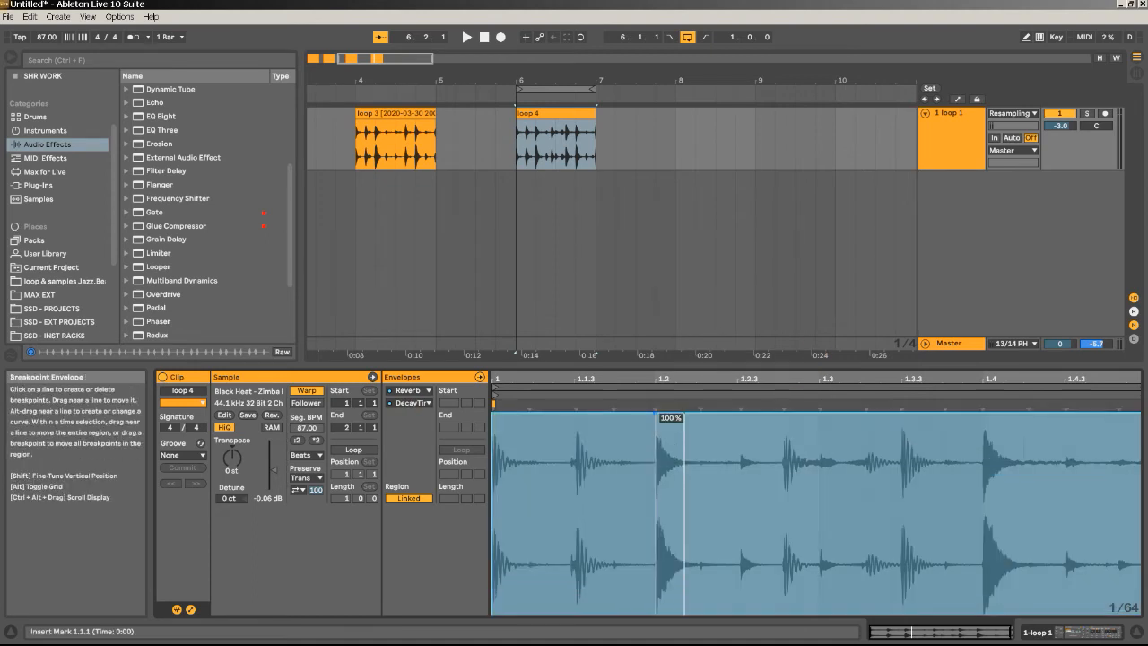
click(919, 146)
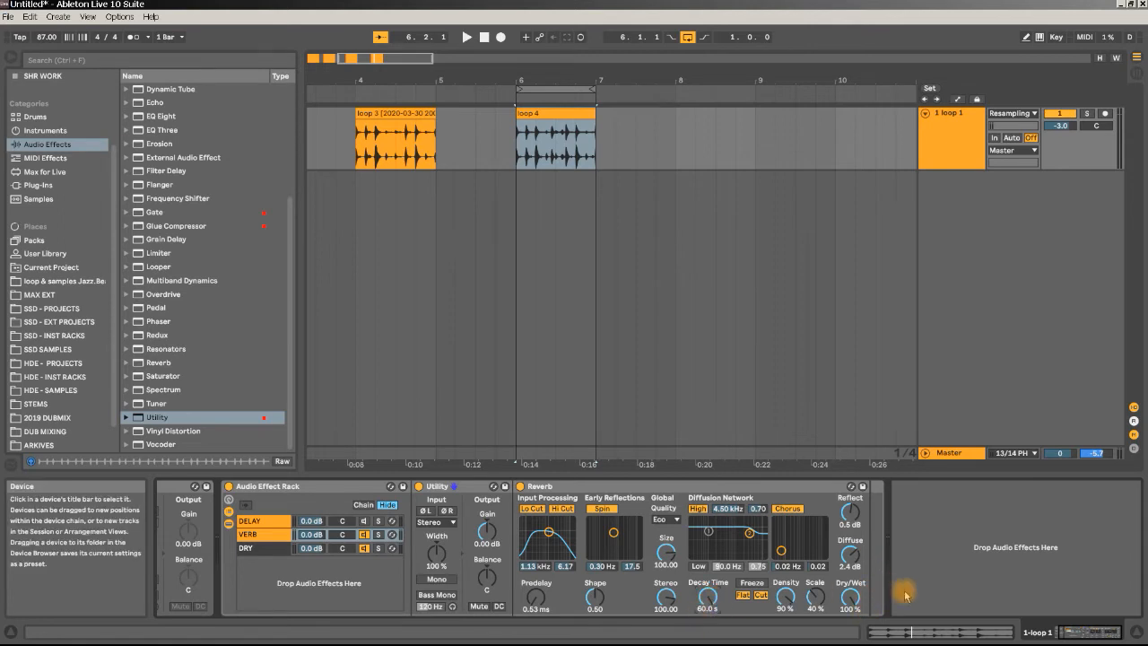
Play loop 4, lower its Reverb DecayTime envelope to about half, and stop playback.
double_click(560, 115)
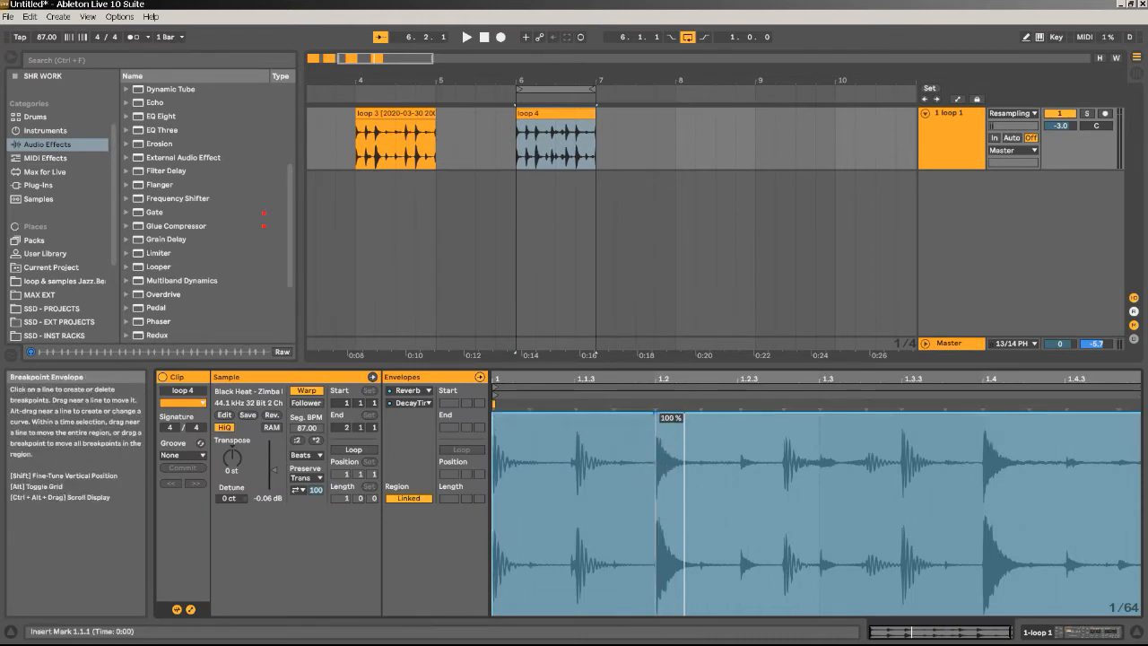
key(space)
drag(655, 415, 657, 509)
key(space)
Set Reverb's decay time to 19.3 s and predelay to 250 ms, and set loop 4's PreDelay envelope to 61.2% during playback.
click(942, 113)
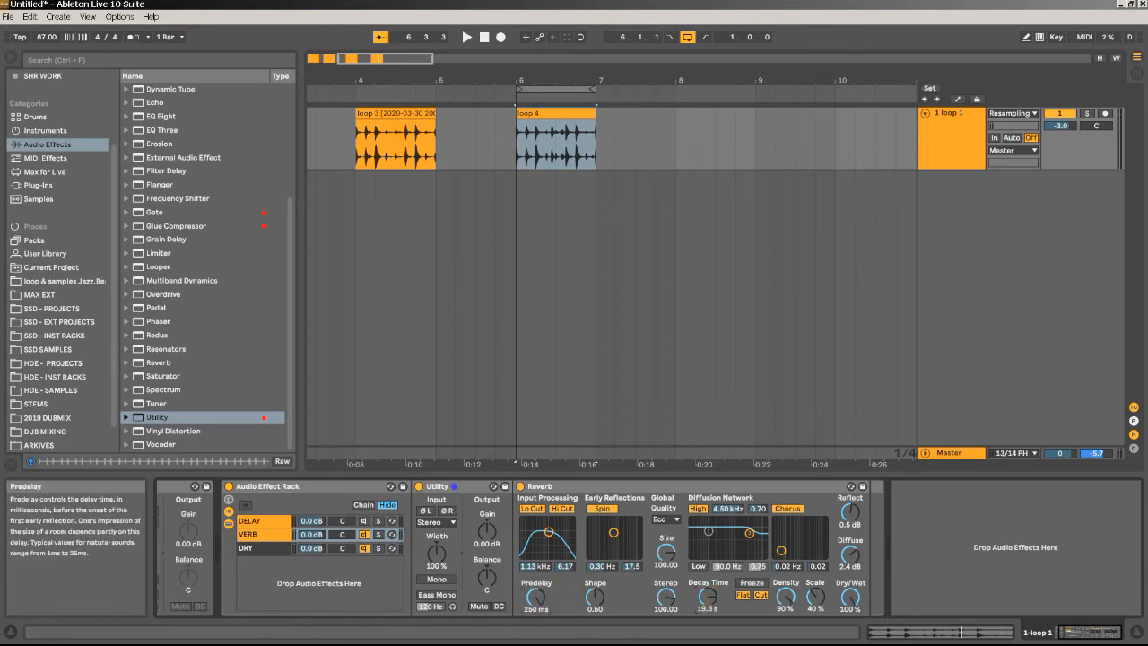
click(560, 114)
key(space)
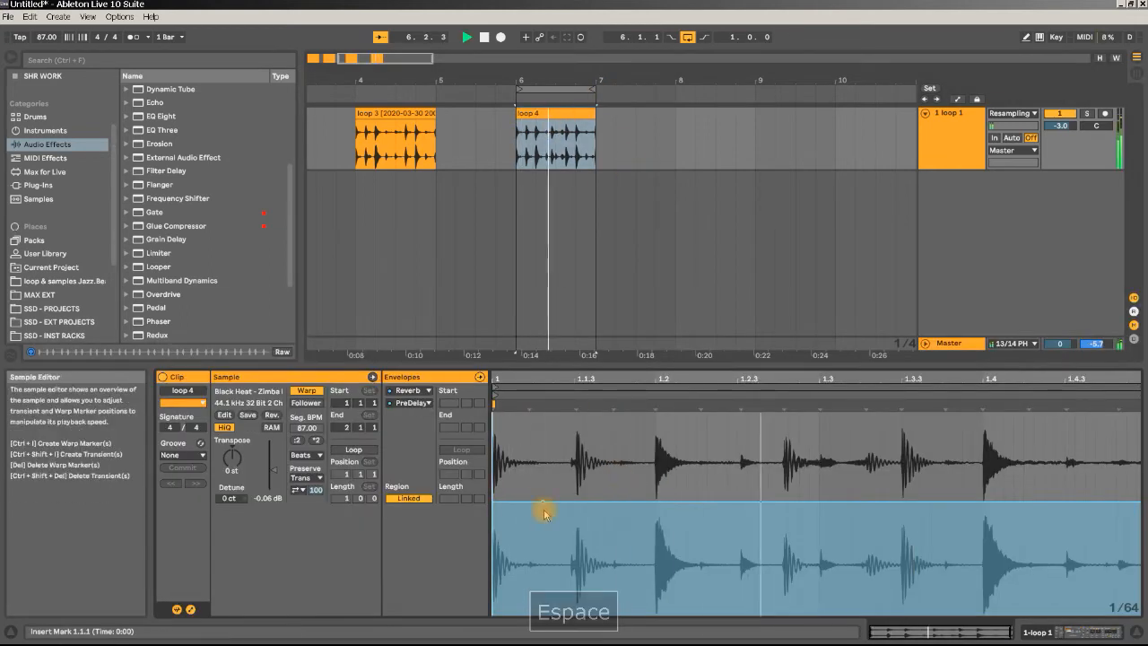
drag(543, 502, 543, 457)
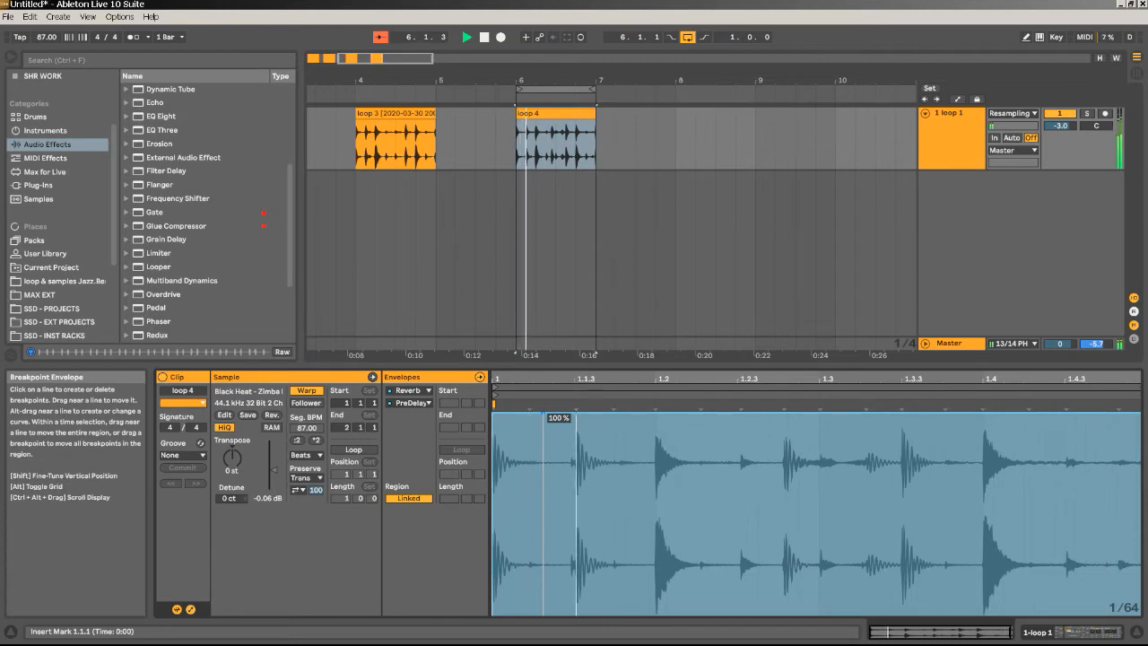
drag(542, 413, 544, 491)
key(space)
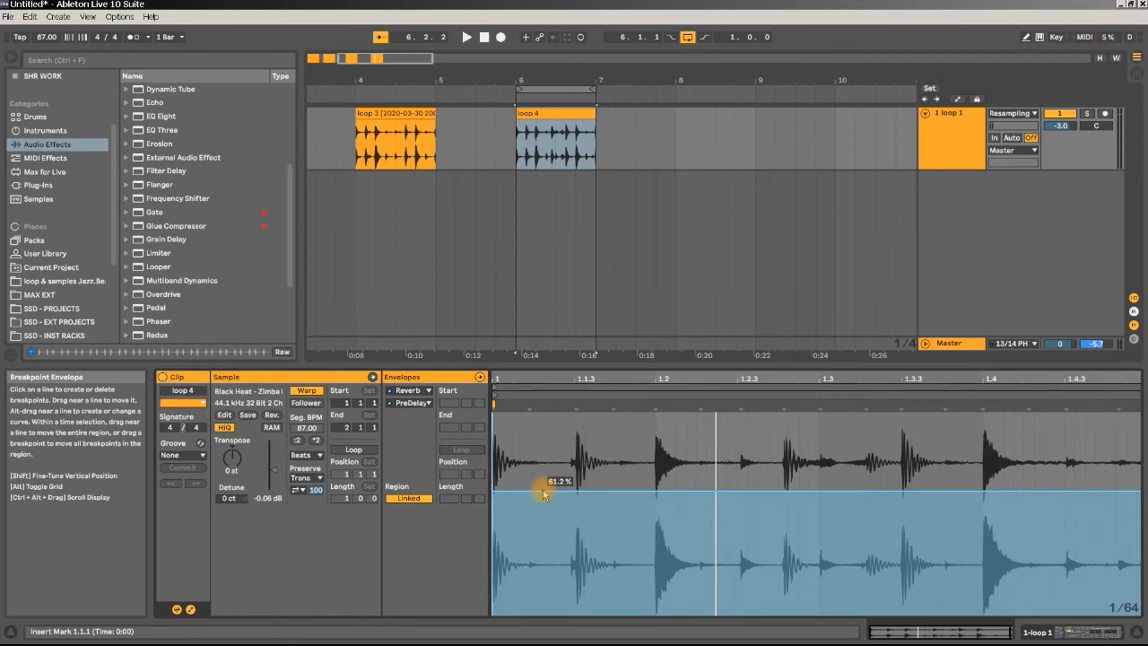
Open the calculator and divide 60000 by 87, halving the result twice to get the sixteenth-note time in milliseconds.
key(XF86Calculator)
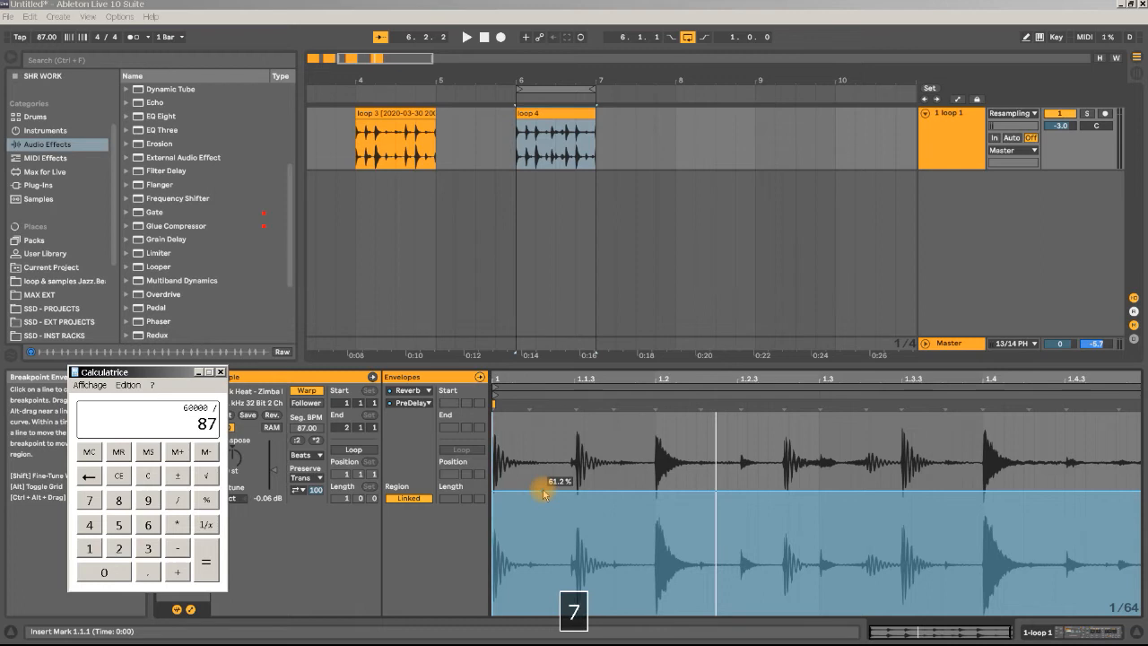
key(Return)
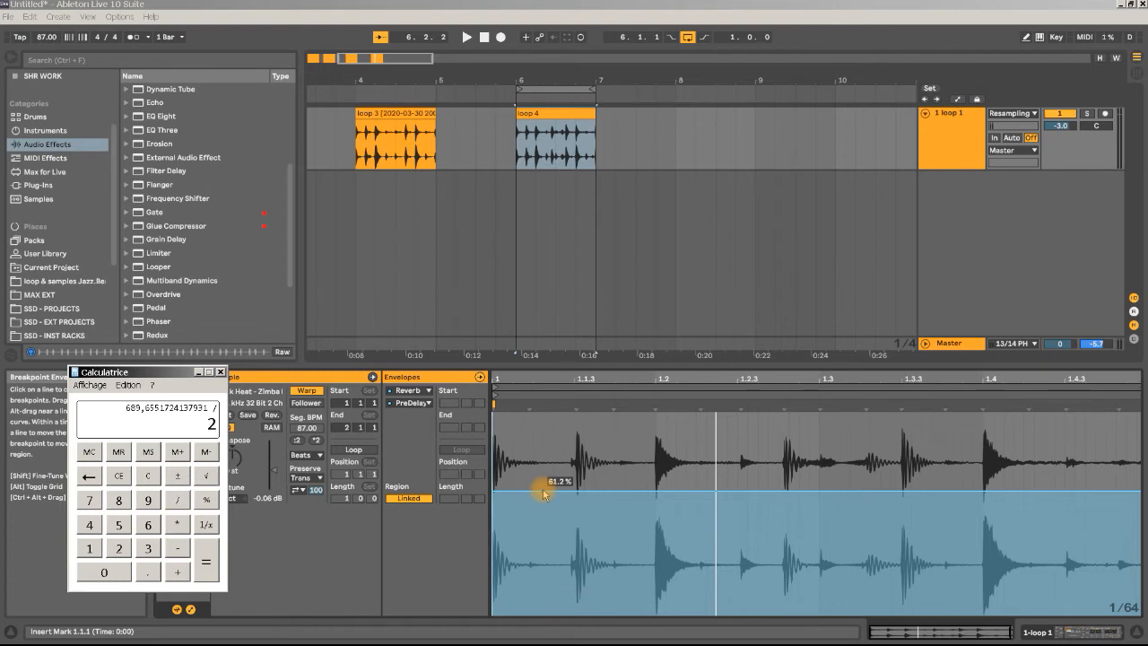
key(Return)
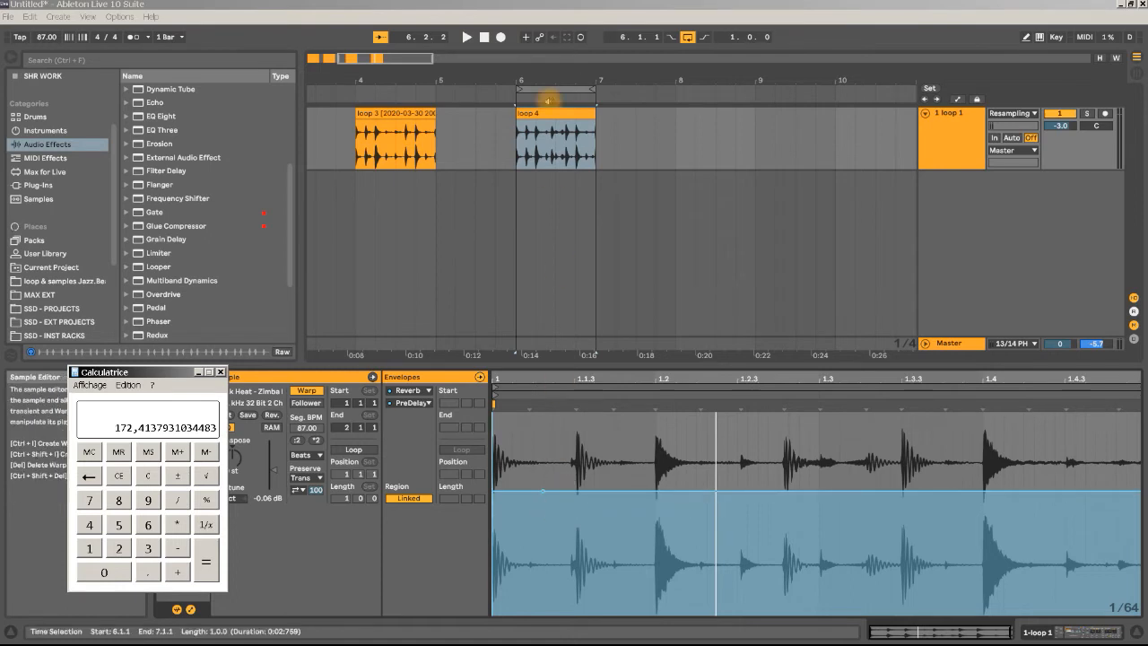
Enter the calculated sixteenth-note time of 172 ms as Reverb's predelay and raise loop 4's PreDelay envelope to 100%.
click(958, 139)
click(536, 599)
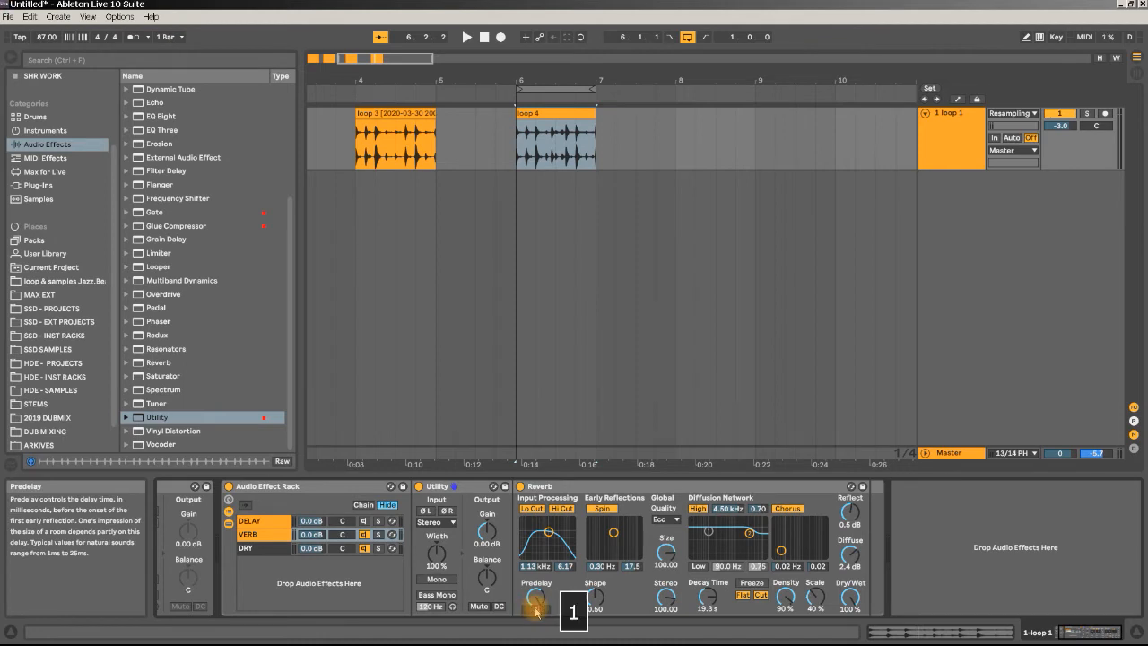
text(2)
key(Return)
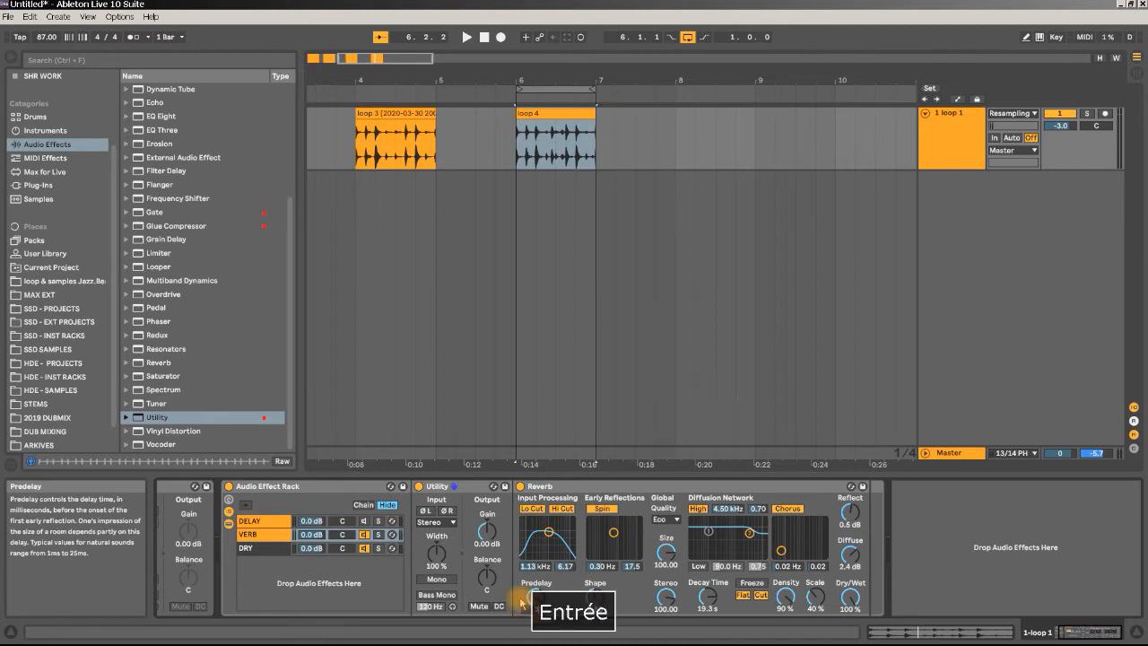
double_click(579, 163)
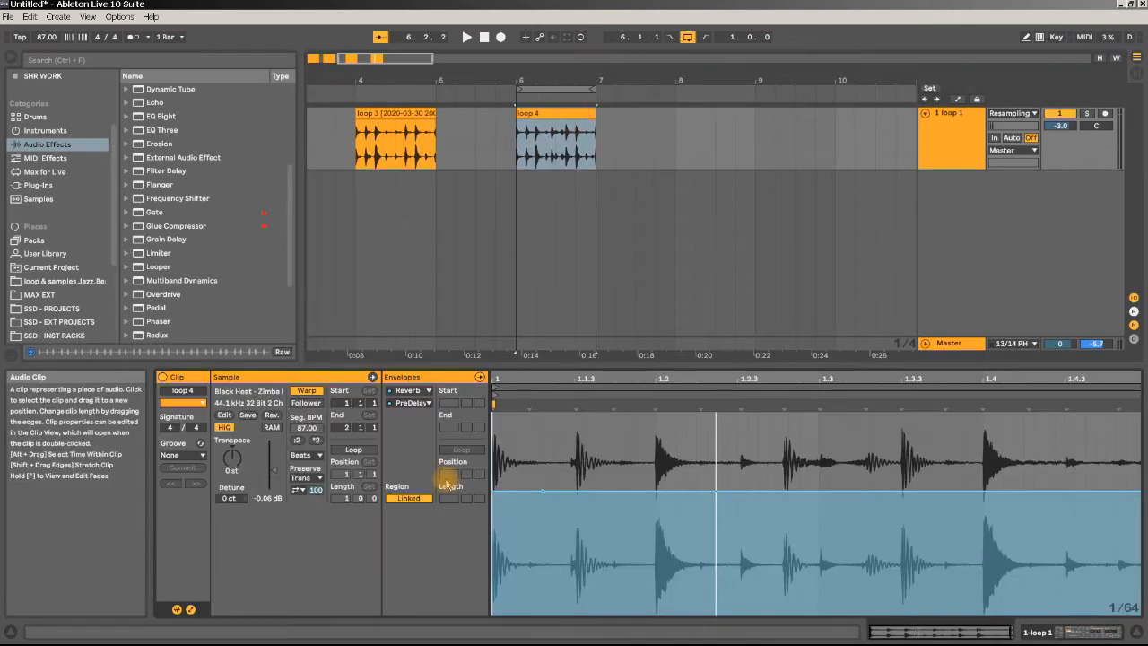
drag(545, 493, 544, 413)
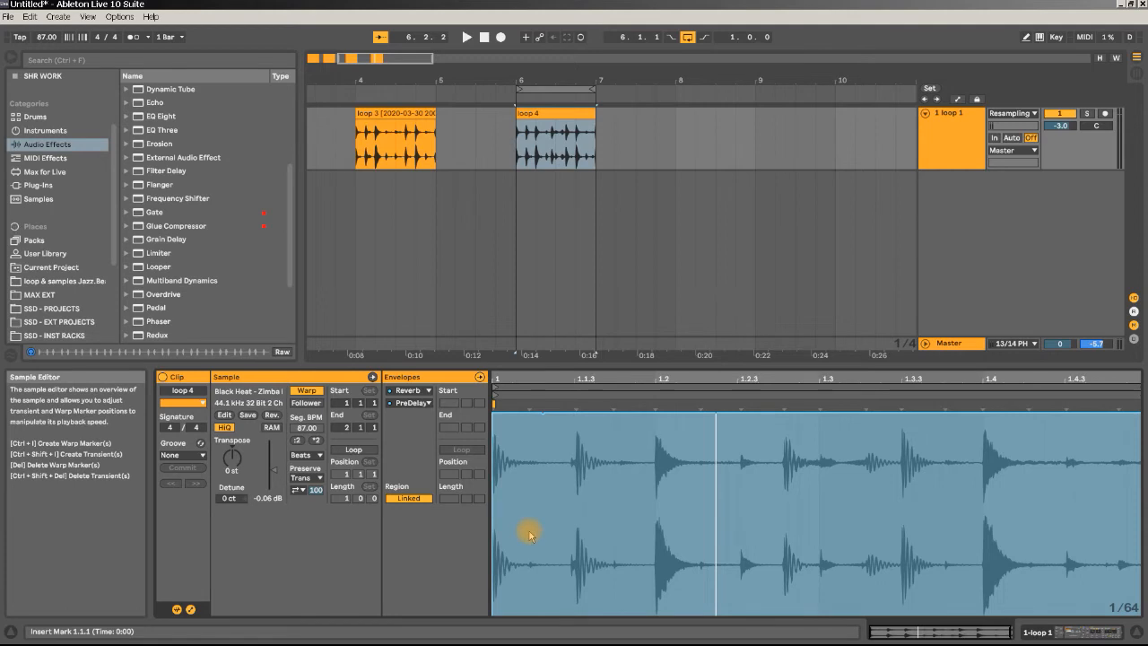
During playback, shape loop 4's PreDelay envelope from 0% to 100% near 1.1.2, 0% before 1.3.2, and 100% around 1.4.2.
key(space)
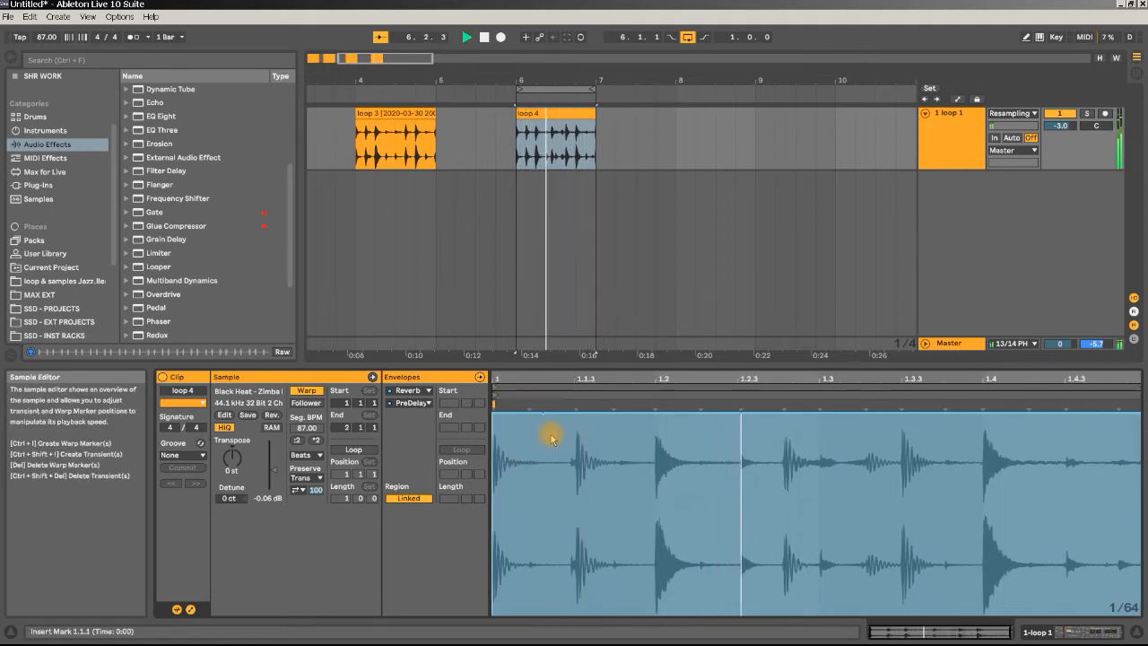
drag(543, 413, 543, 619)
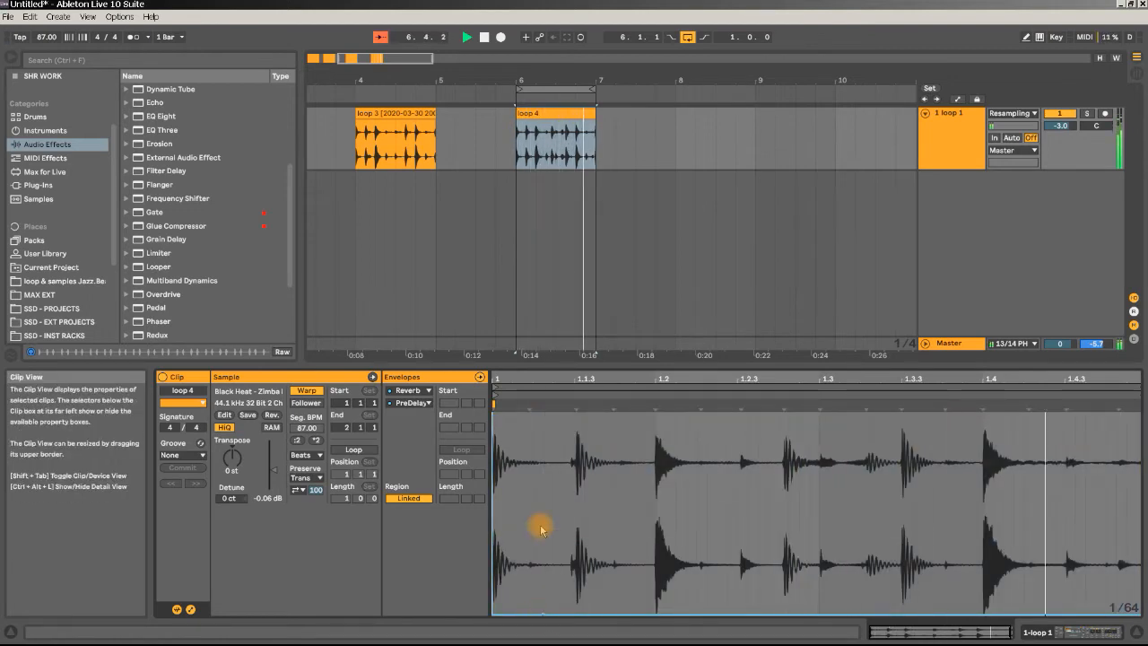
drag(541, 615, 544, 412)
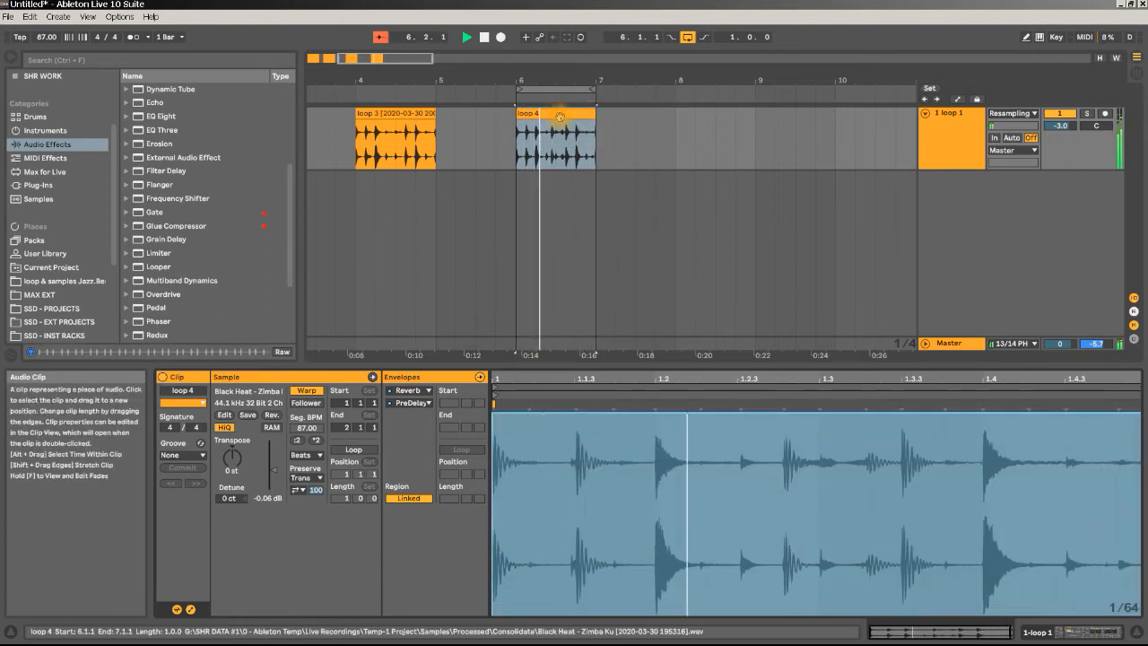
drag(496, 417, 500, 607)
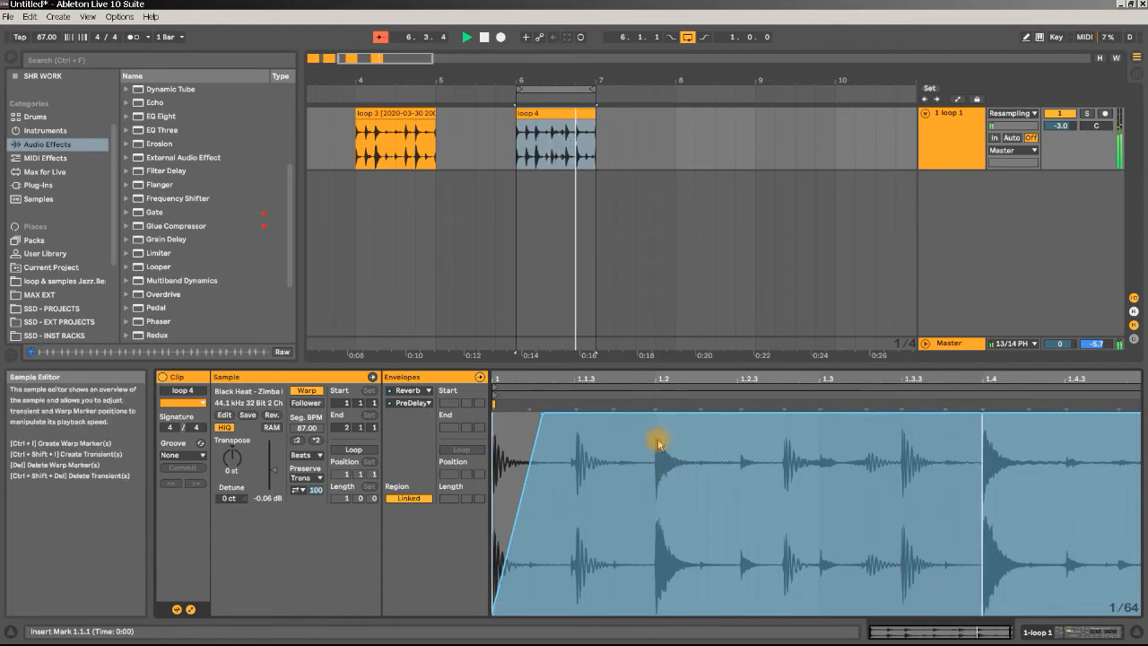
drag(660, 414, 849, 615)
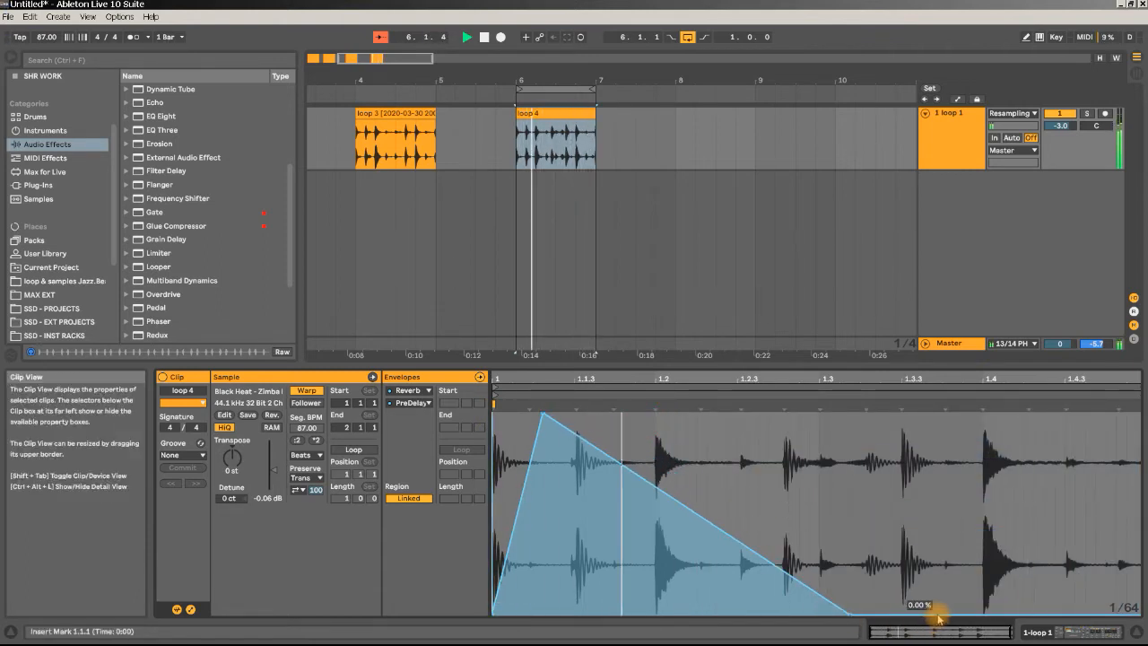
drag(939, 615, 1023, 414)
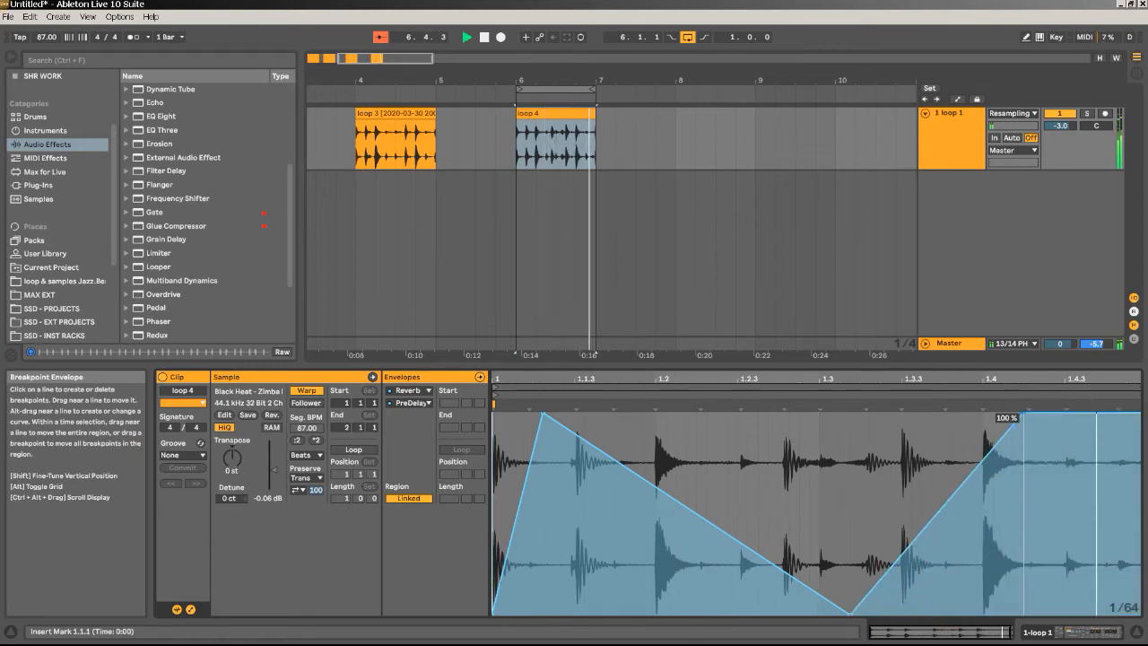
key(space)
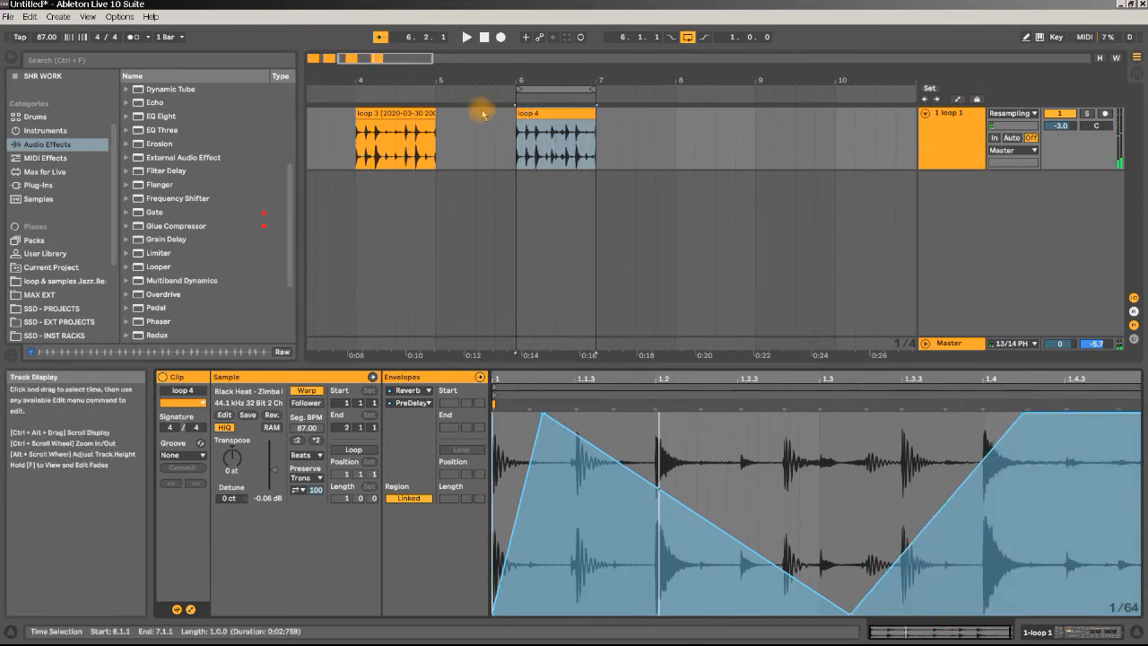
Audition Reverb's predelay at 250 ms and 22.3 ms during playback, stop, and set it to 6.83 ms.
click(951, 133)
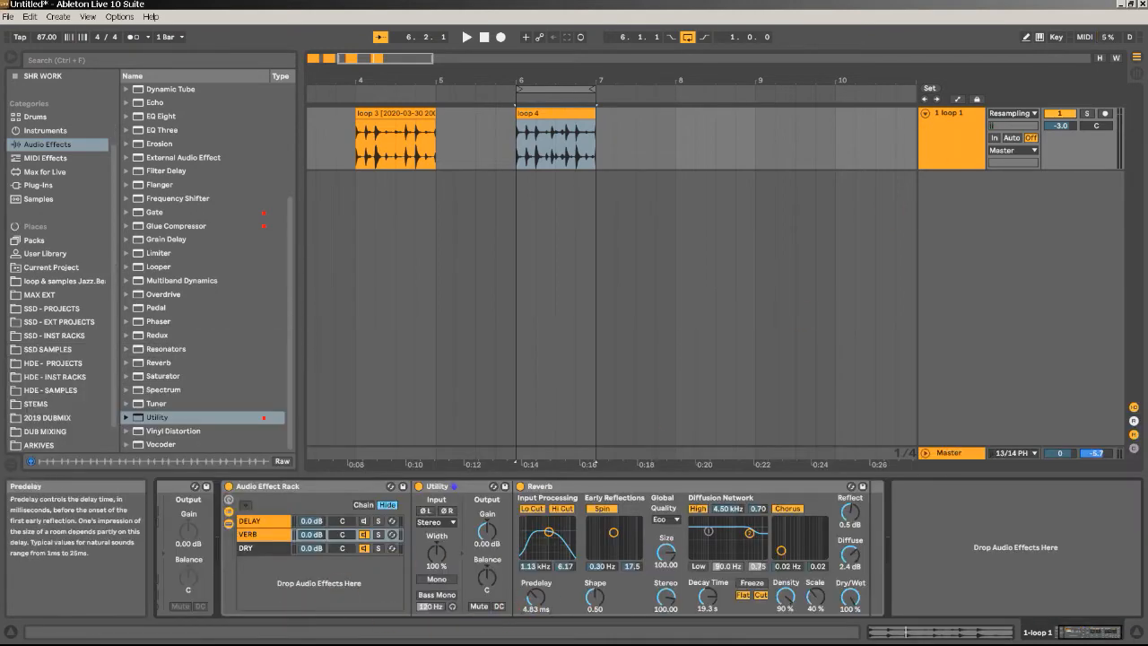
drag(536, 602, 536, 579)
key(space)
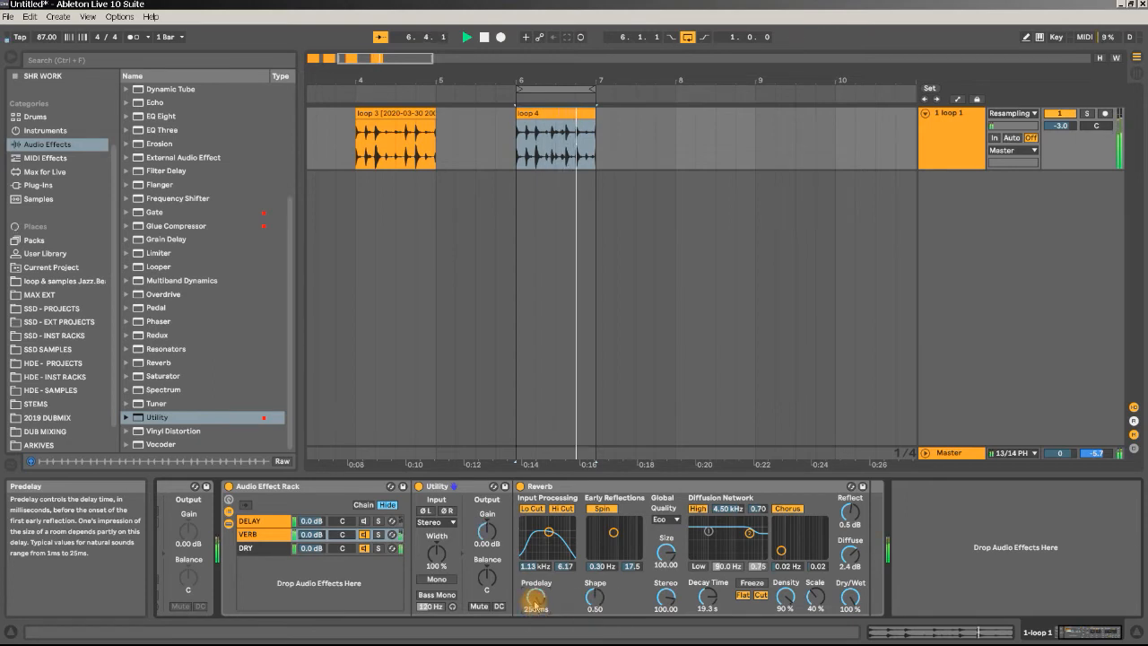
drag(536, 605, 536, 639)
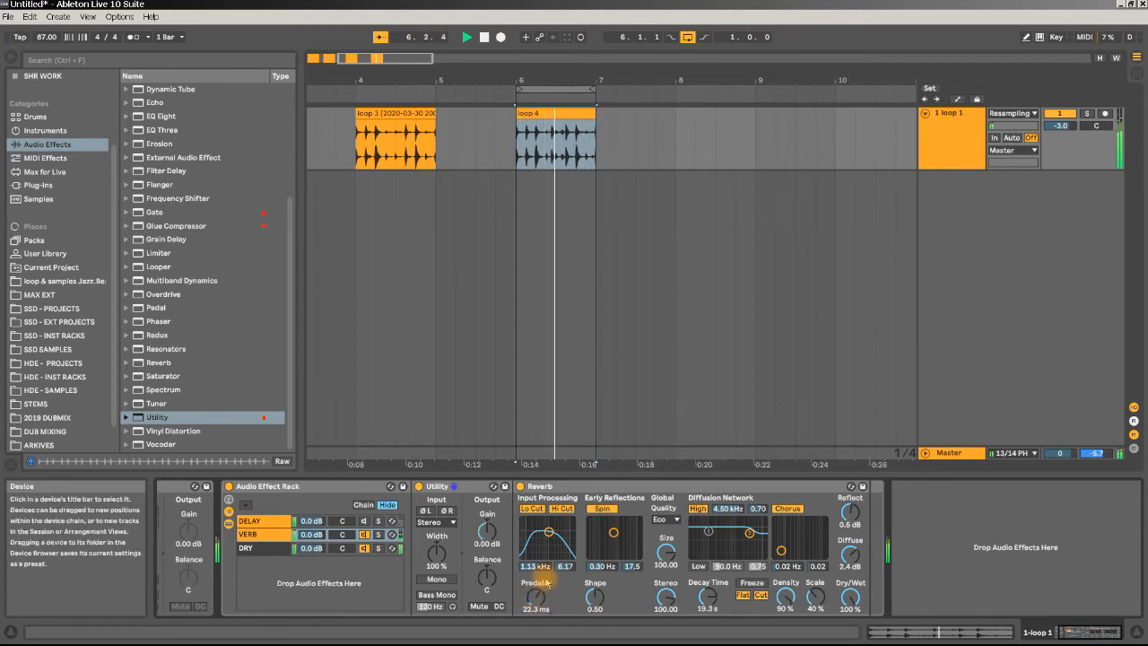
key(space)
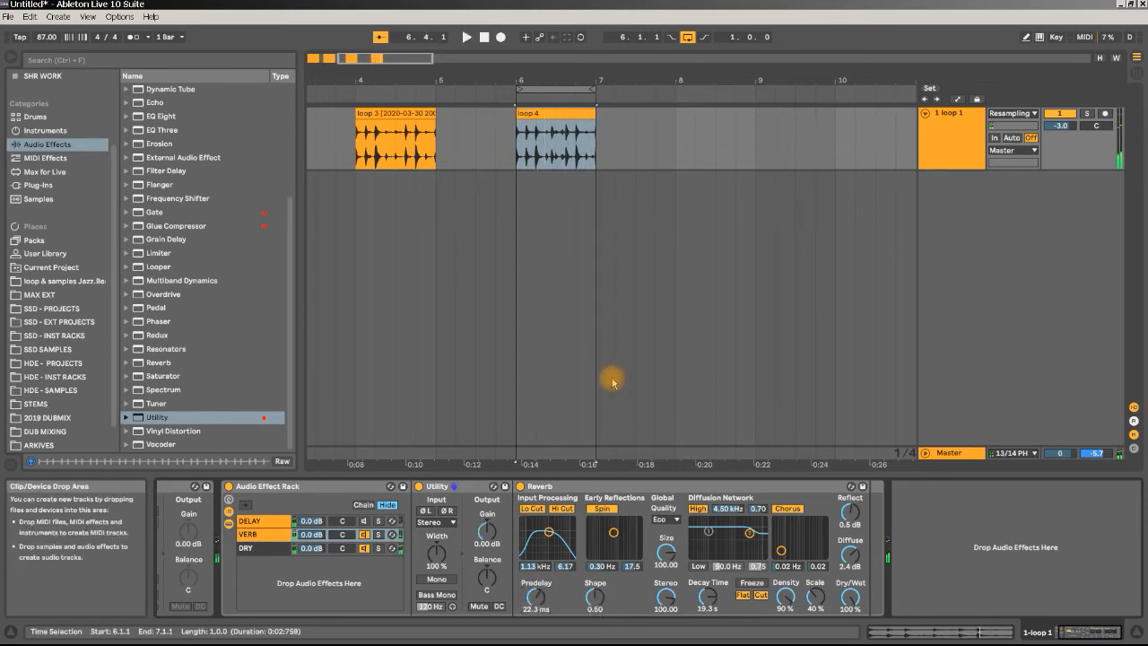
drag(536, 596, 535, 563)
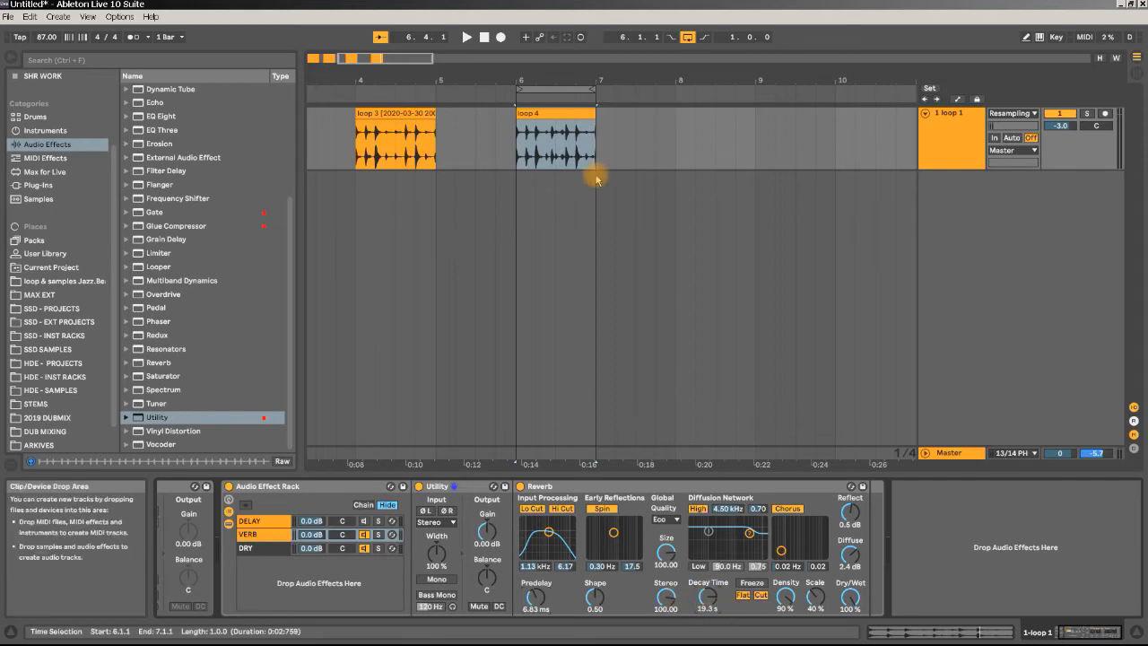
While loop 4 plays, shape its Reverb DecayTime envelope at 100%, falling to 0% just after 1.2 and jumping to 100% at 1.4.
double_click(564, 116)
key(space)
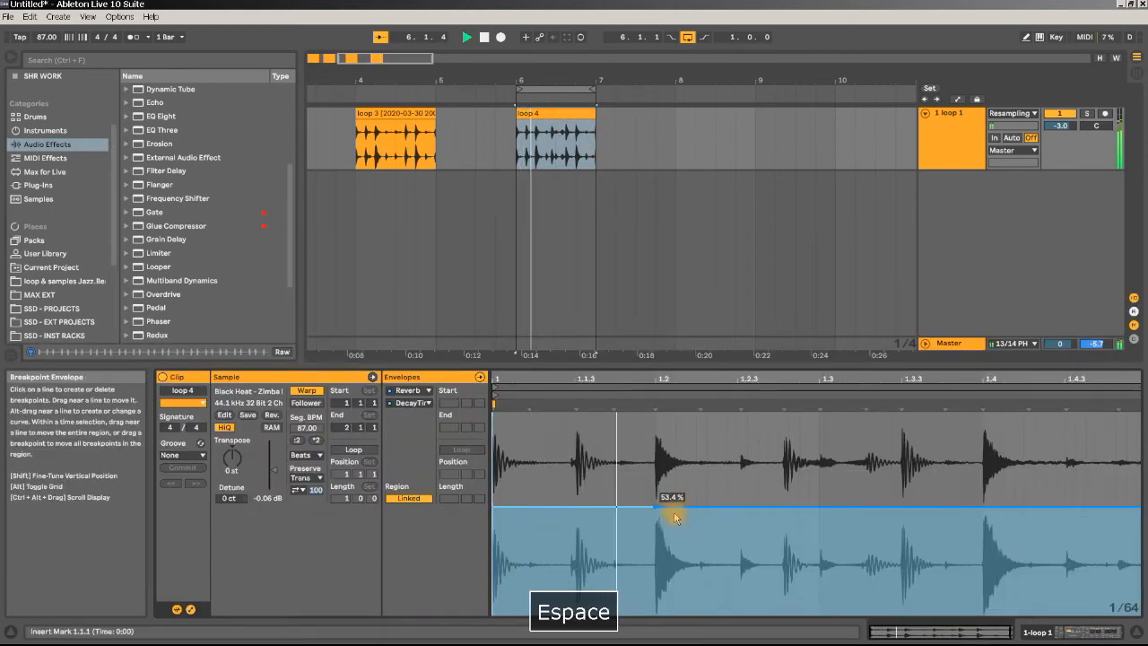
drag(654, 515, 655, 412)
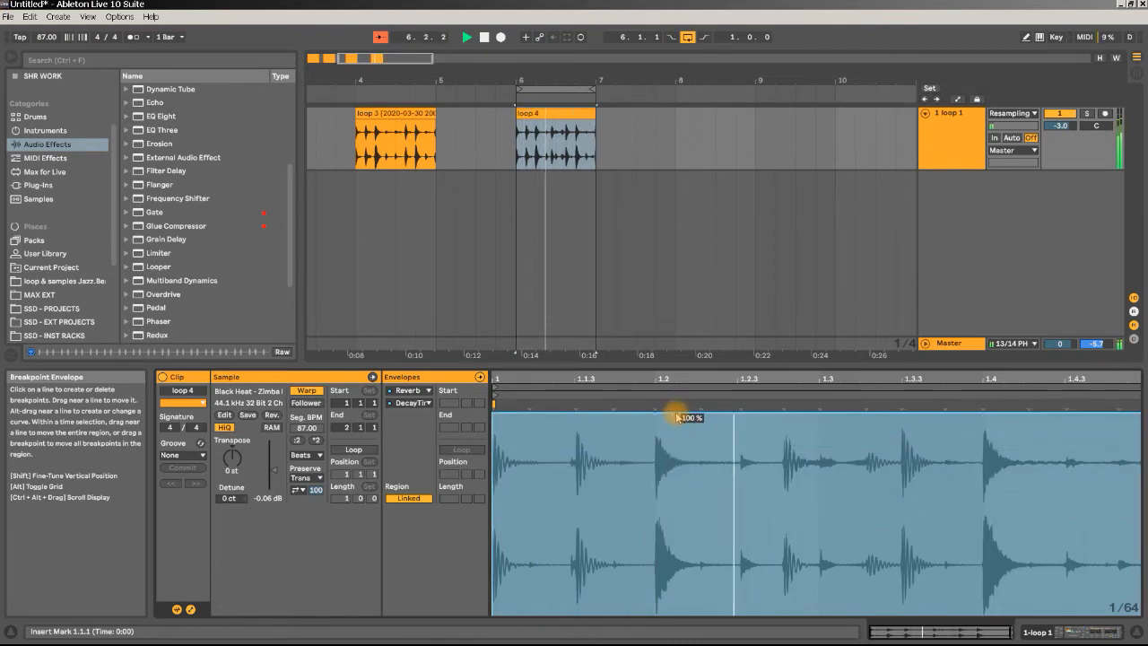
drag(677, 418, 707, 614)
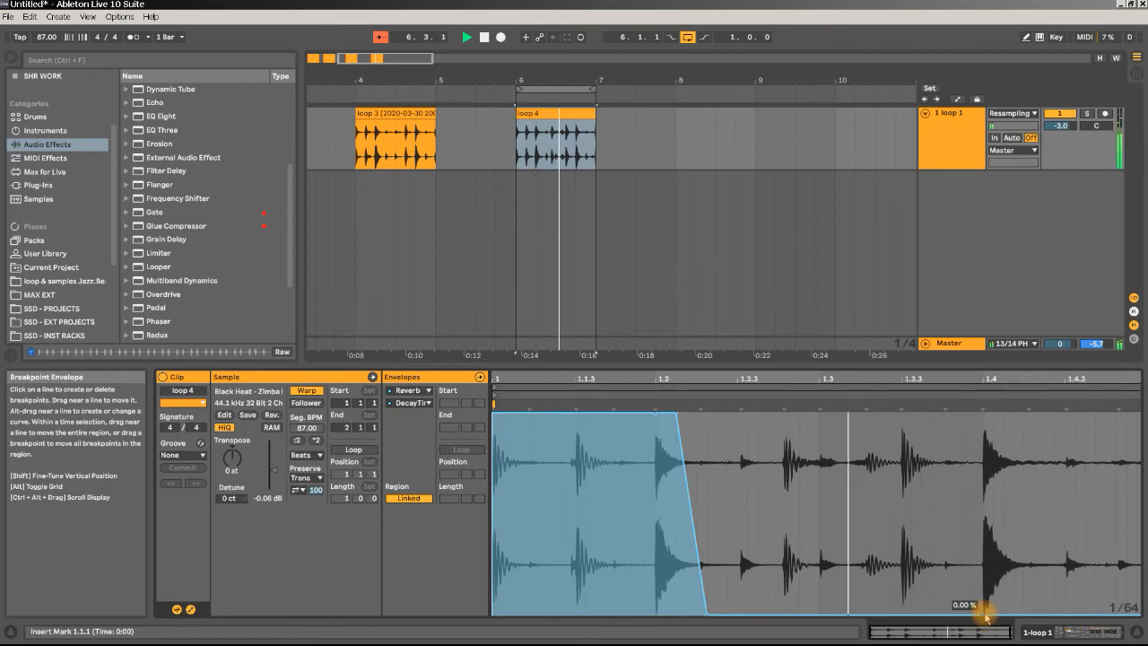
drag(991, 615, 987, 415)
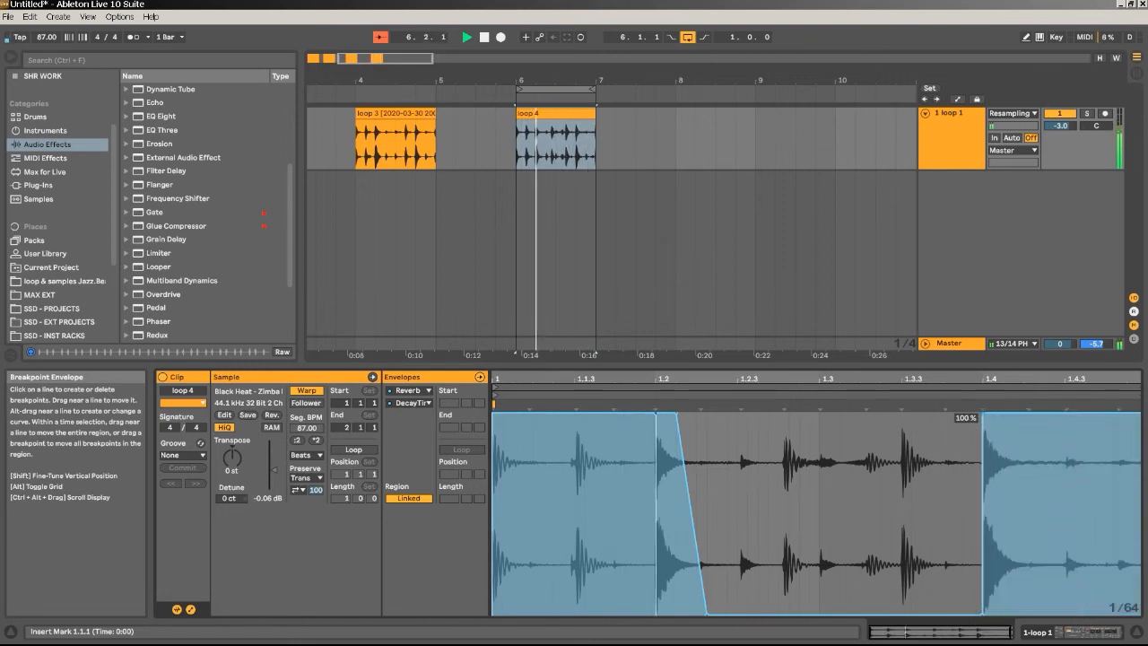
Stop playback, cut a short DecayTime envelope gap down to 0% just after 1.4, and duplicate the selected section repeatedly.
drag(1030, 383, 1029, 466)
key(space)
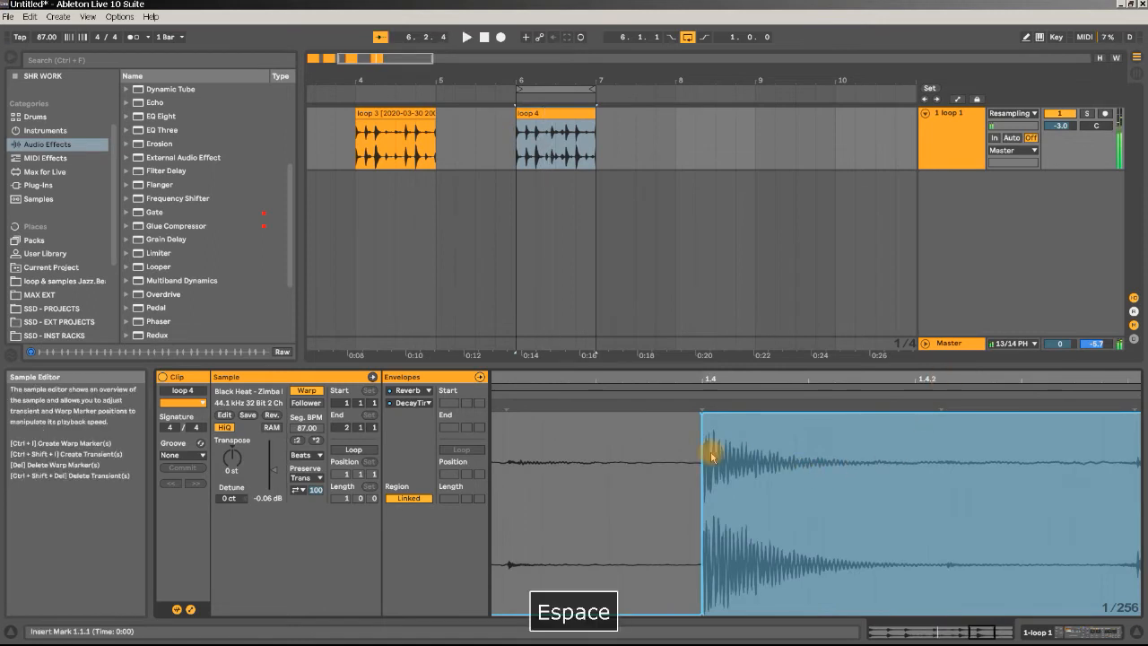
click(729, 505)
drag(720, 503, 755, 490)
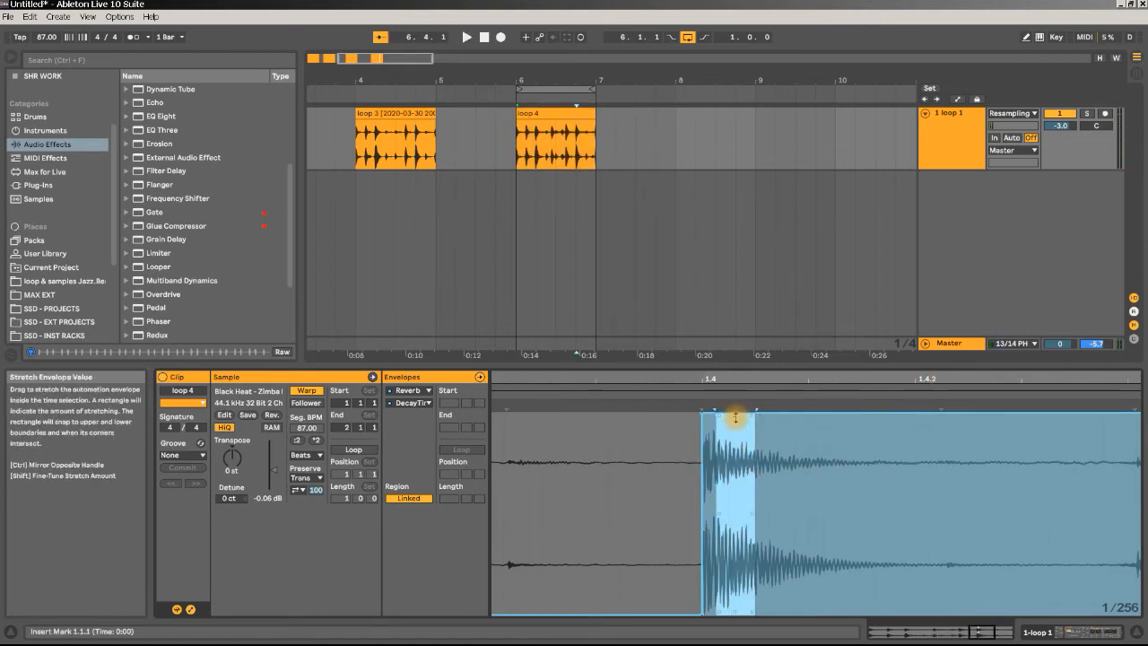
drag(770, 497, 708, 502)
key(ctrl+d)
key(ctrl+d)
key(ctrl+d)
key(ctrl+d)
key(ctrl+d)
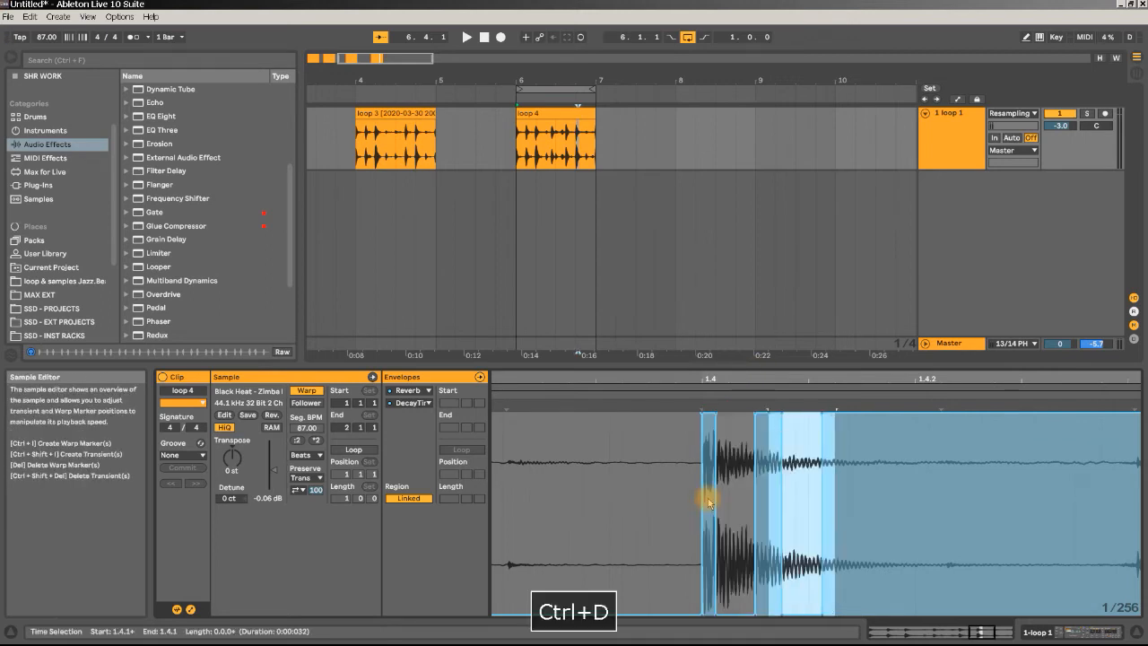
During playback, turn the DecayTime pulses after 1.4 into descending ramps by removing and moving breakpoints, and stop.
key(space)
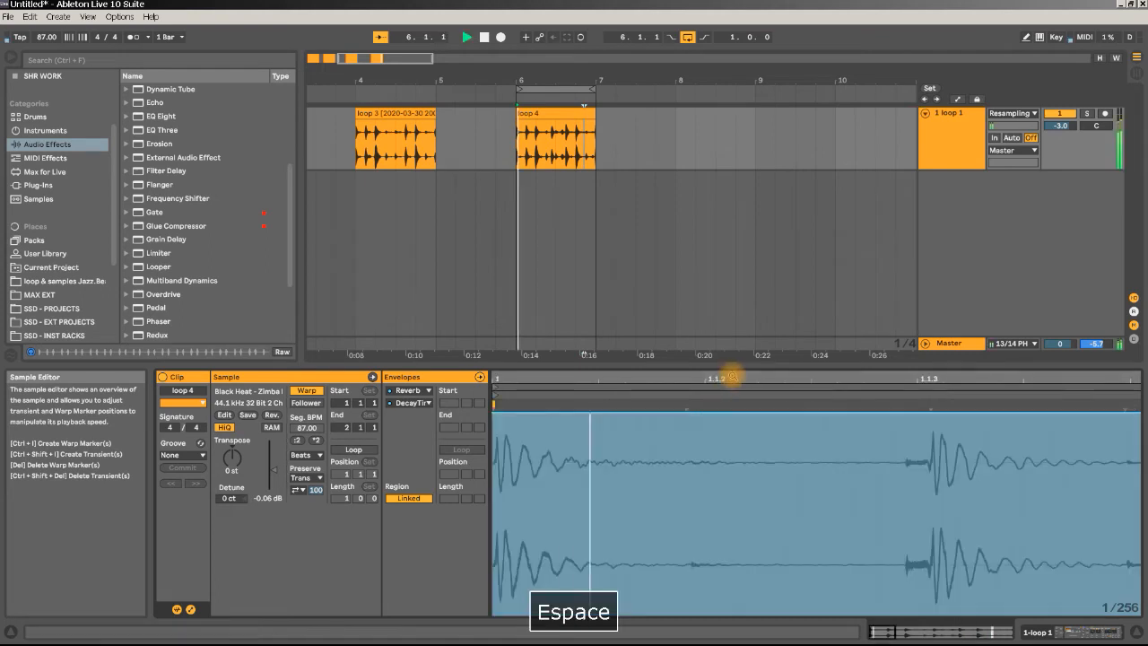
drag(734, 378, 735, 287)
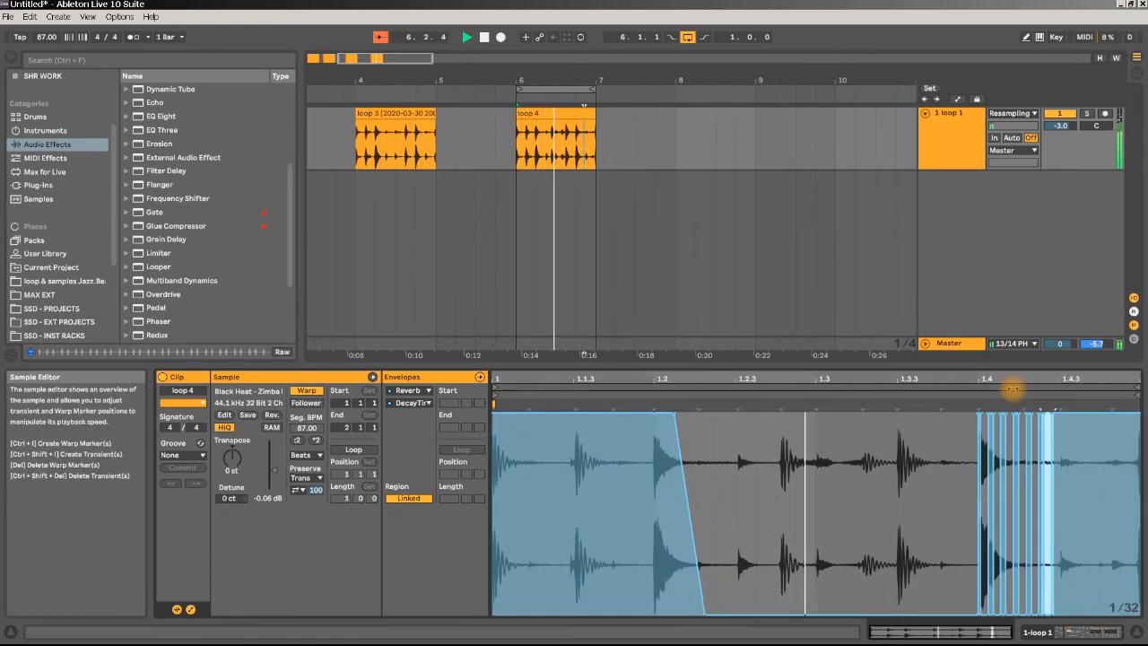
mouse_move(1023, 379)
mouse_down()
mouse_move(1022, 458)
mouse_move(1018, 379)
mouse_up()
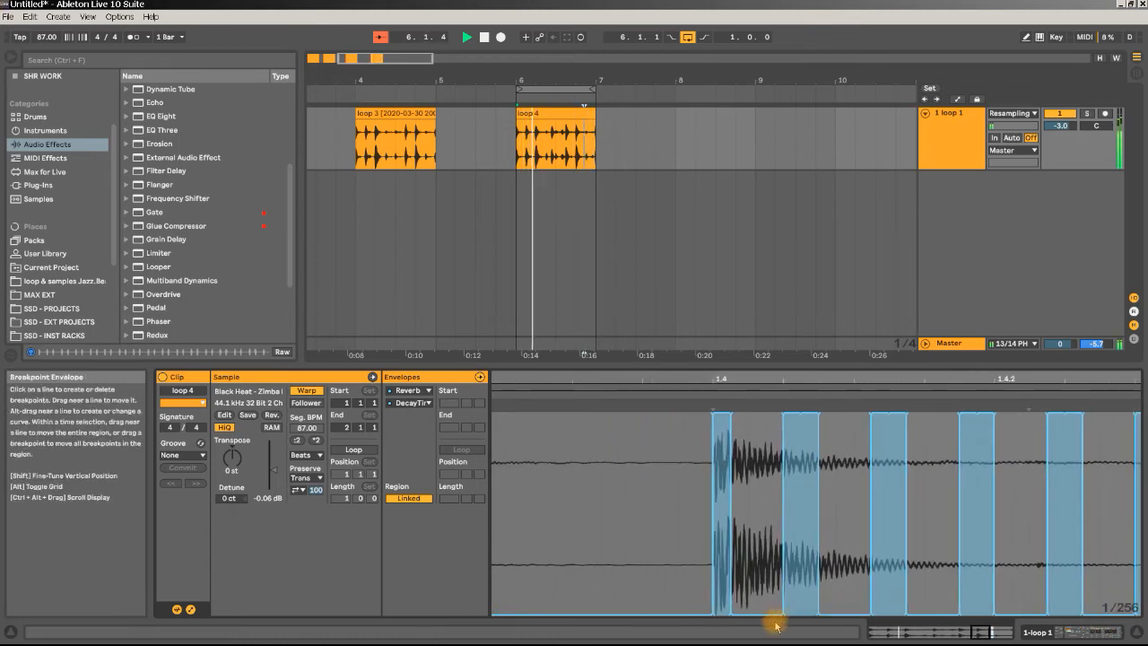
click(731, 617)
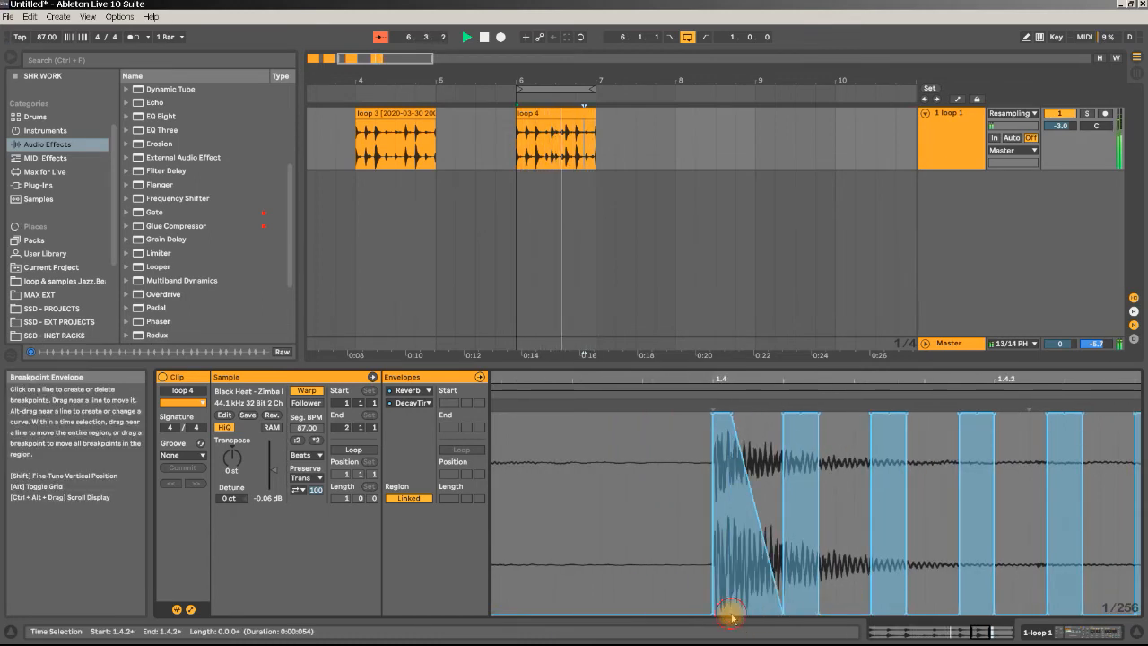
click(818, 616)
drag(784, 616, 1064, 615)
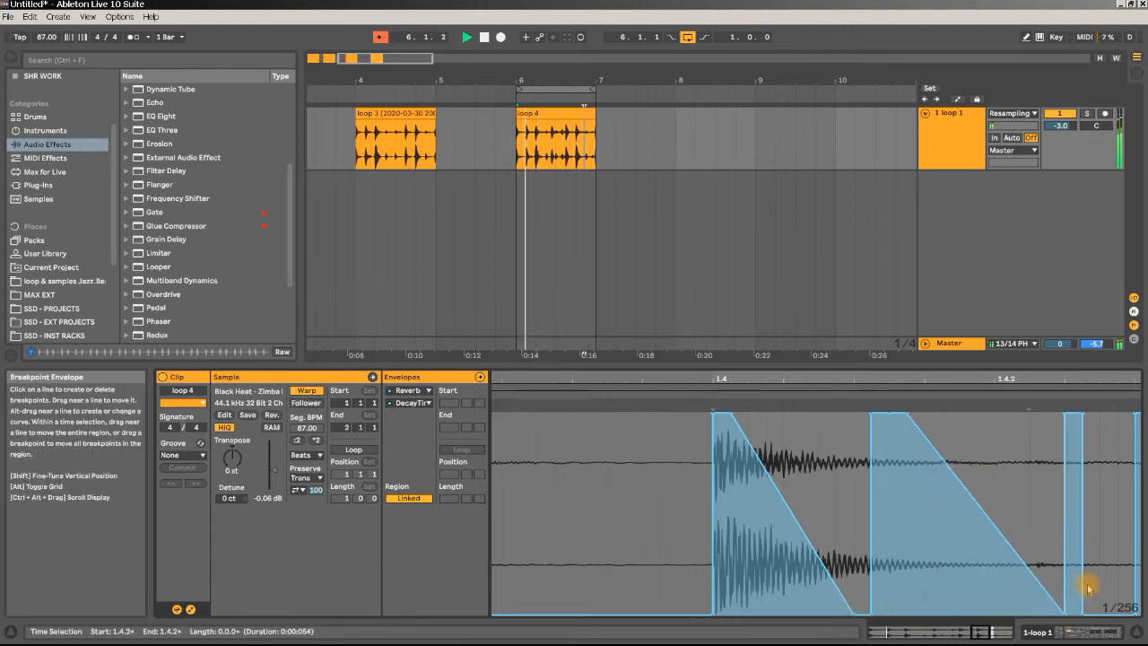
click(1082, 414)
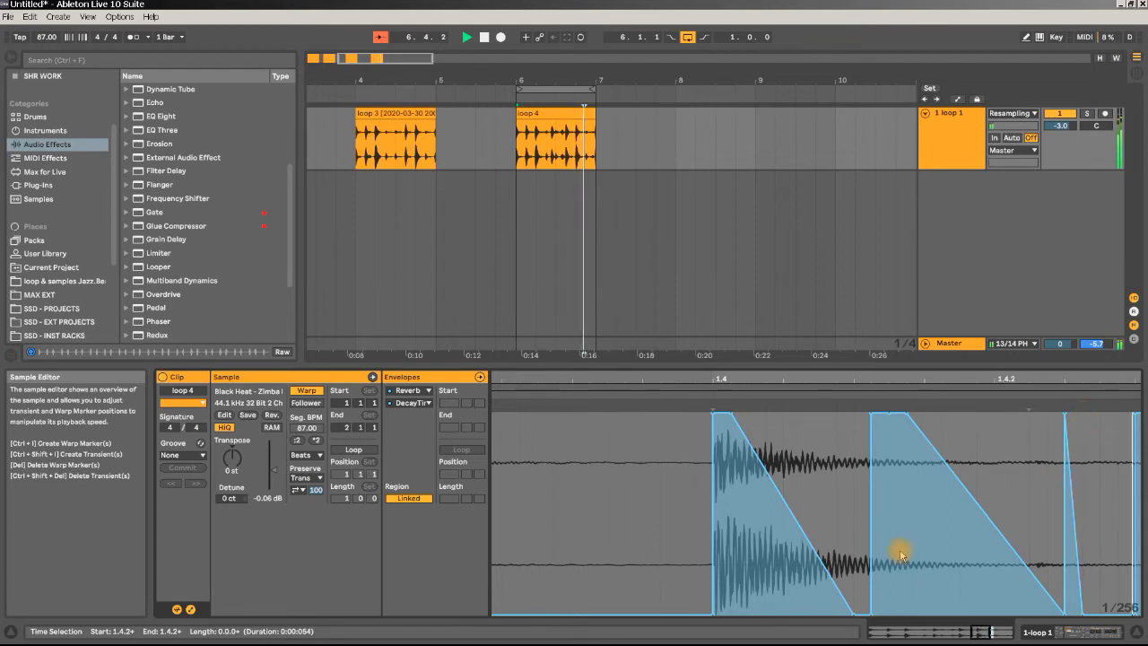
key(space)
Bring up the VERB chain's volume envelope in loop 4, audition it, and cut a short gap at the clip's start.
double_click(955, 132)
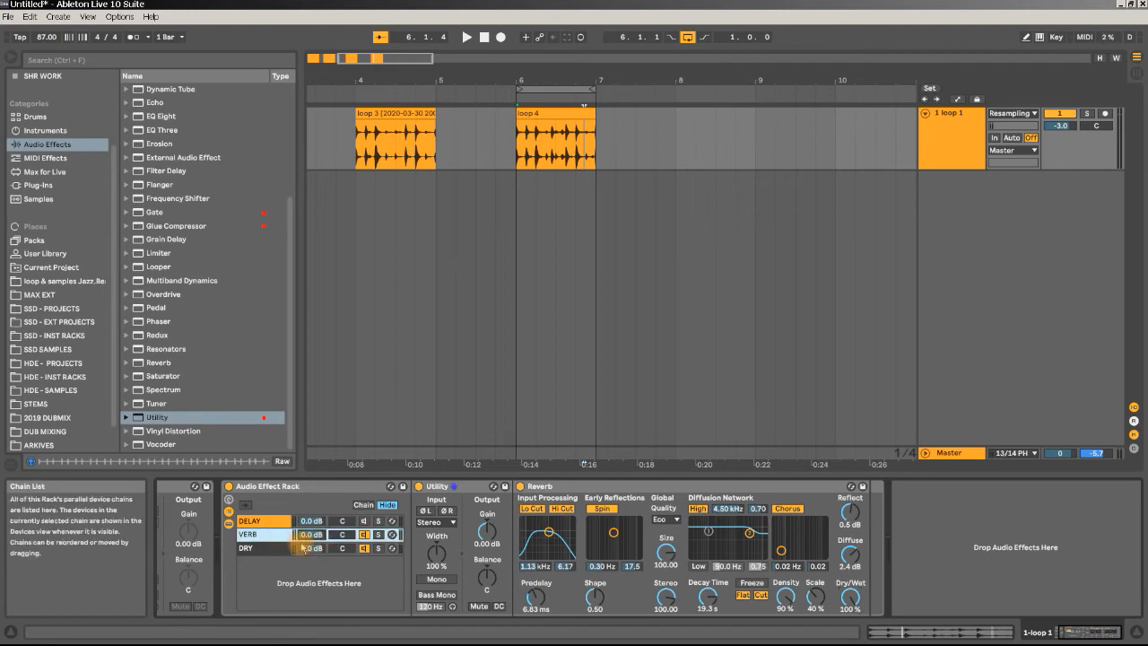
double_click(567, 116)
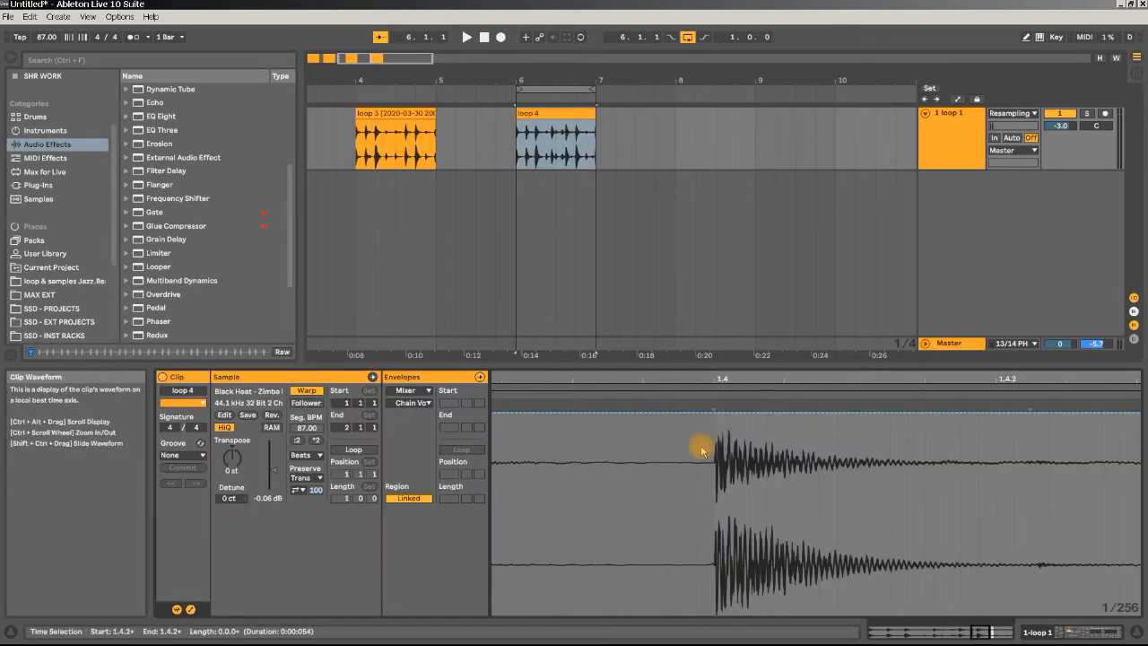
drag(621, 382, 621, 301)
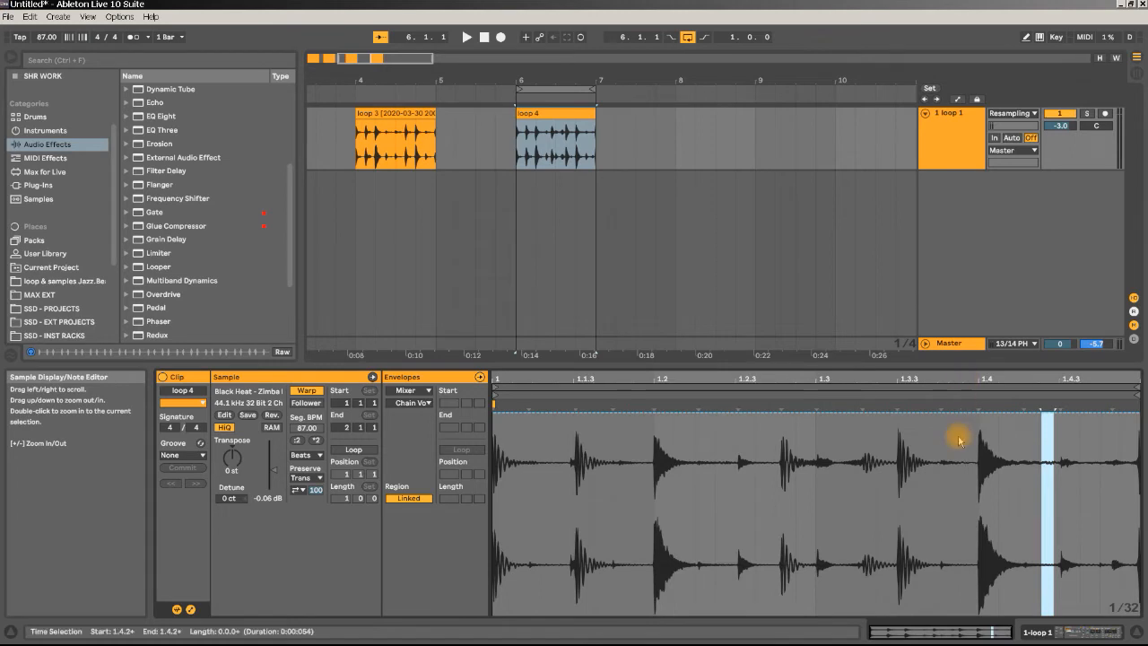
key(space)
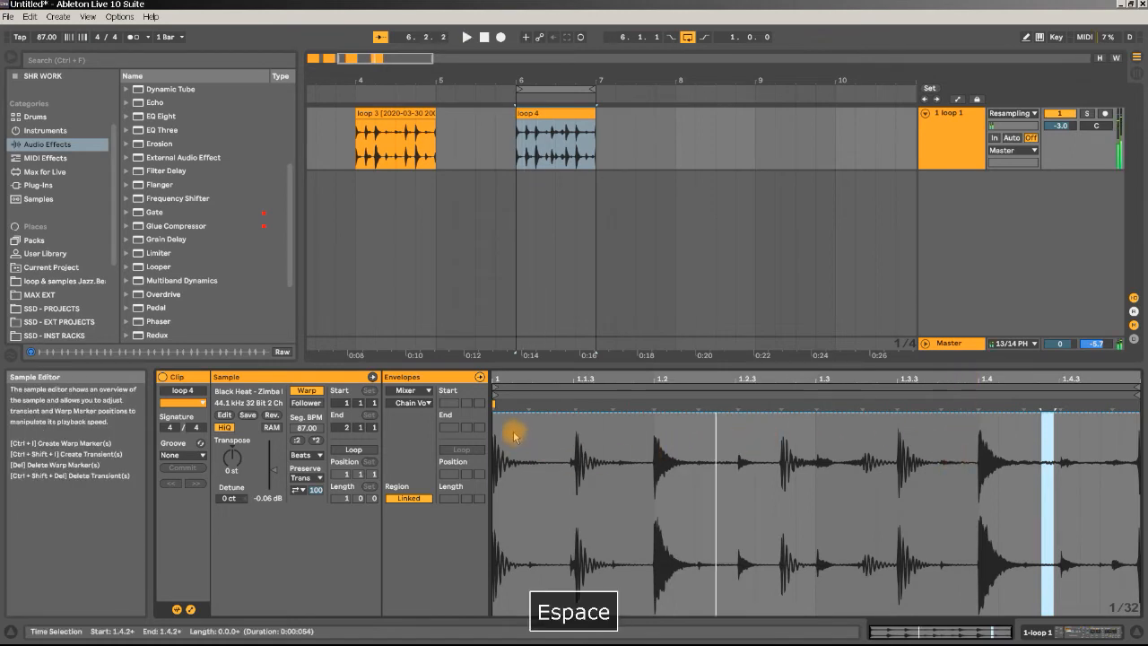
click(498, 429)
key(space)
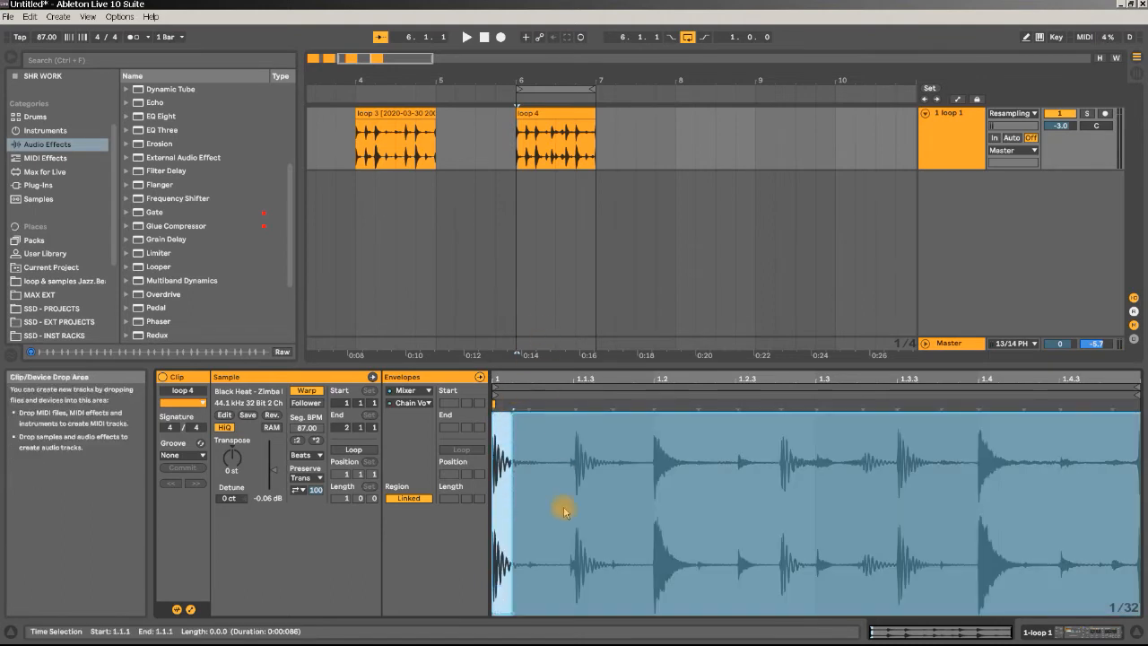
Select the start of the clip including the chain volume gap and duplicate it repeatedly across loop 4 to form pulses.
drag(560, 511, 457, 507)
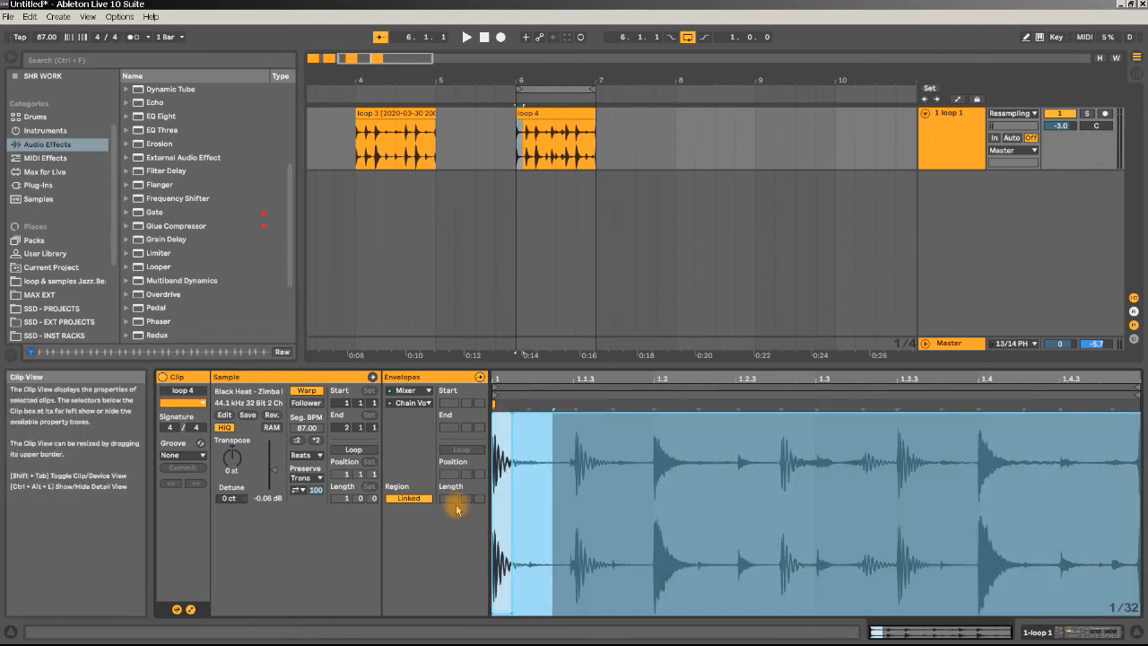
key(ctrl+d)
key(ctrl+d)
key(ctrl+d)
key(ctrl+d)
key(ctrl+d)
key(ctrl+d)
key(ctrl+d)
key(ctrl+d)
key(ctrl+d)
key(ctrl+d)
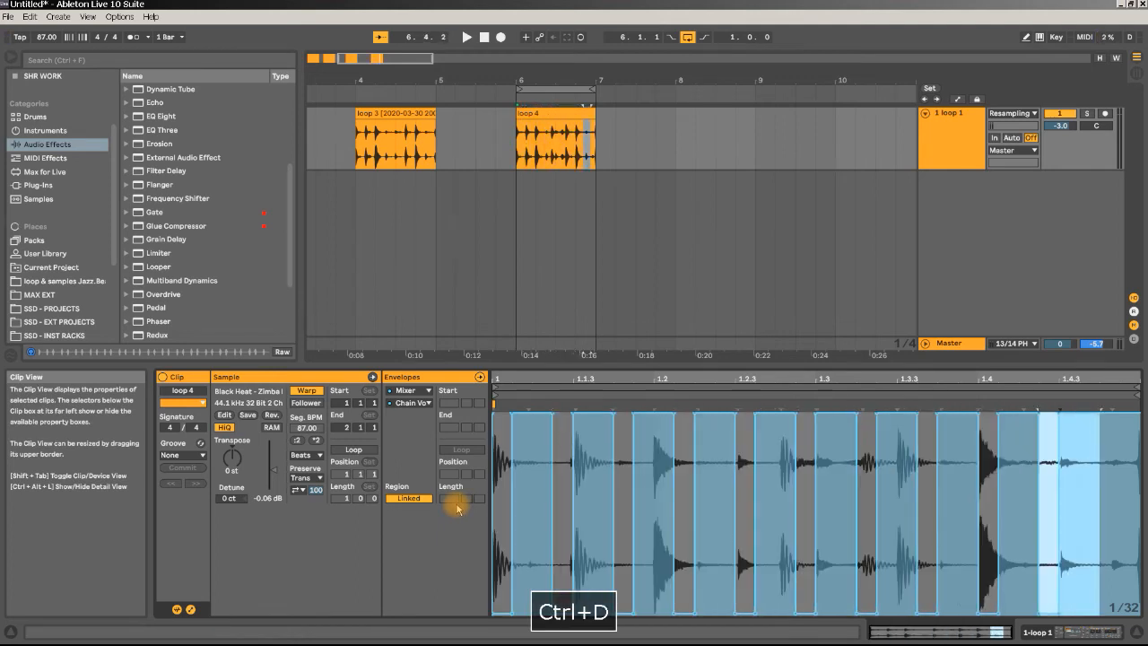
During playback, turn the chain volume pulse at 1.1.3 into a descending ramp, review the rack and clip envelopes, and stop.
key(space)
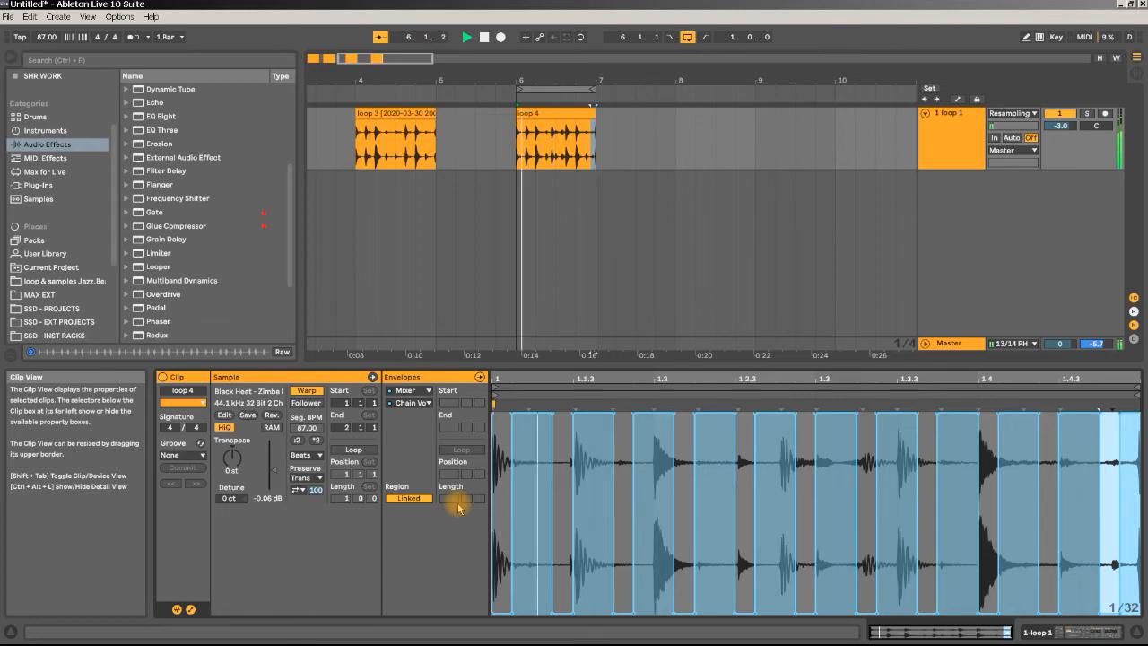
click(615, 418)
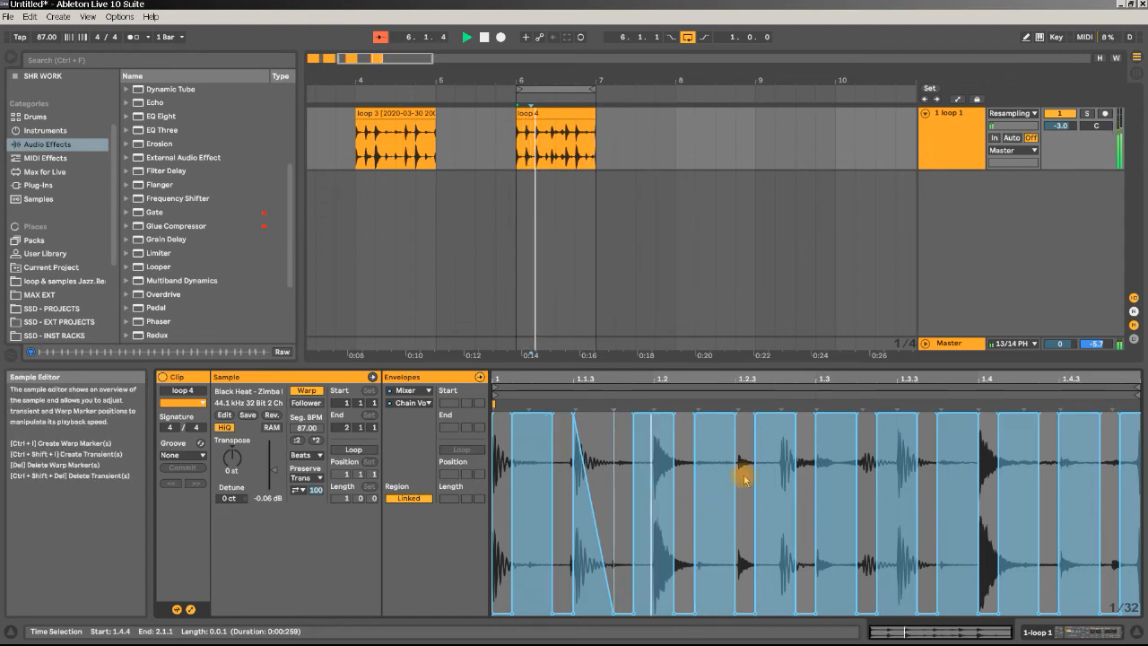
double_click(965, 137)
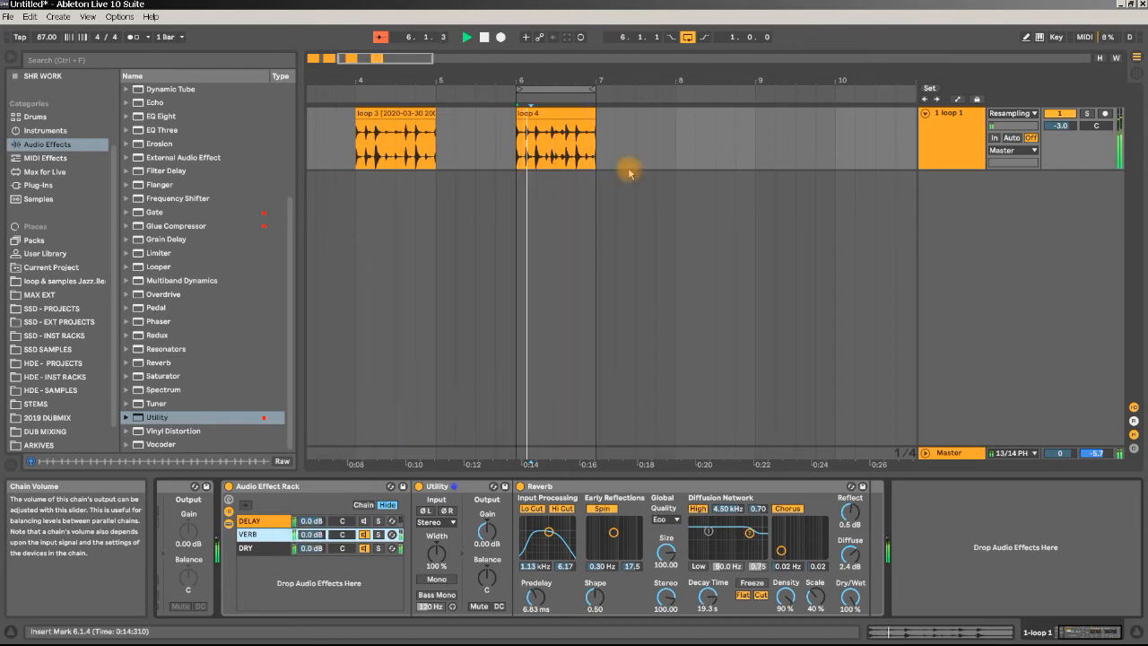
click(571, 113)
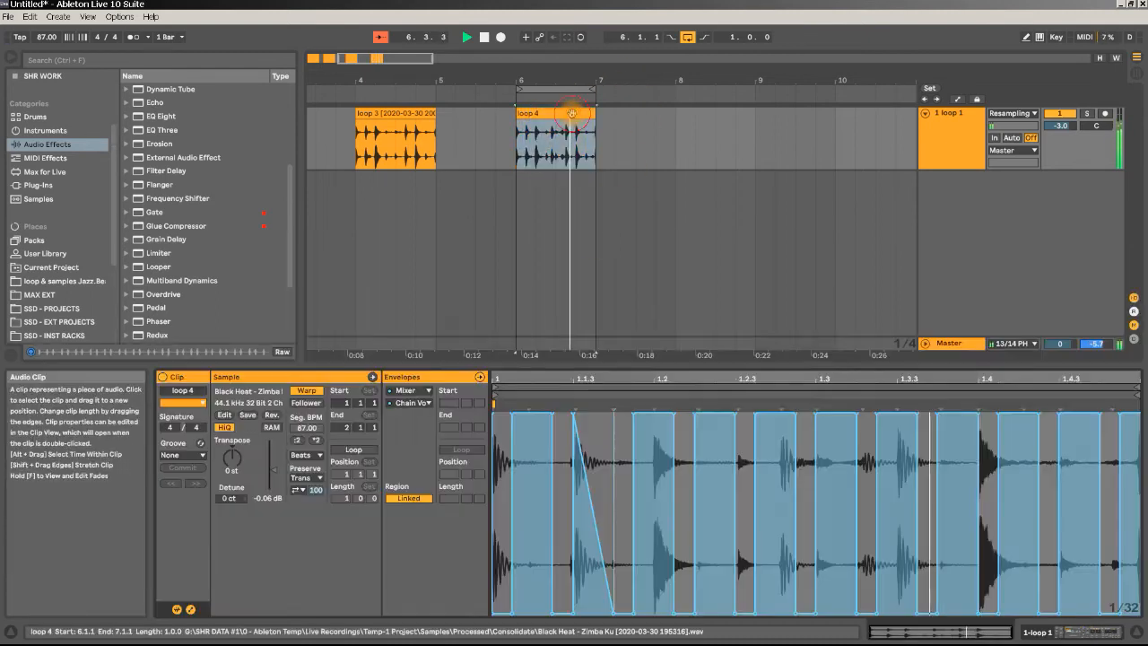
click(416, 404)
click(414, 405)
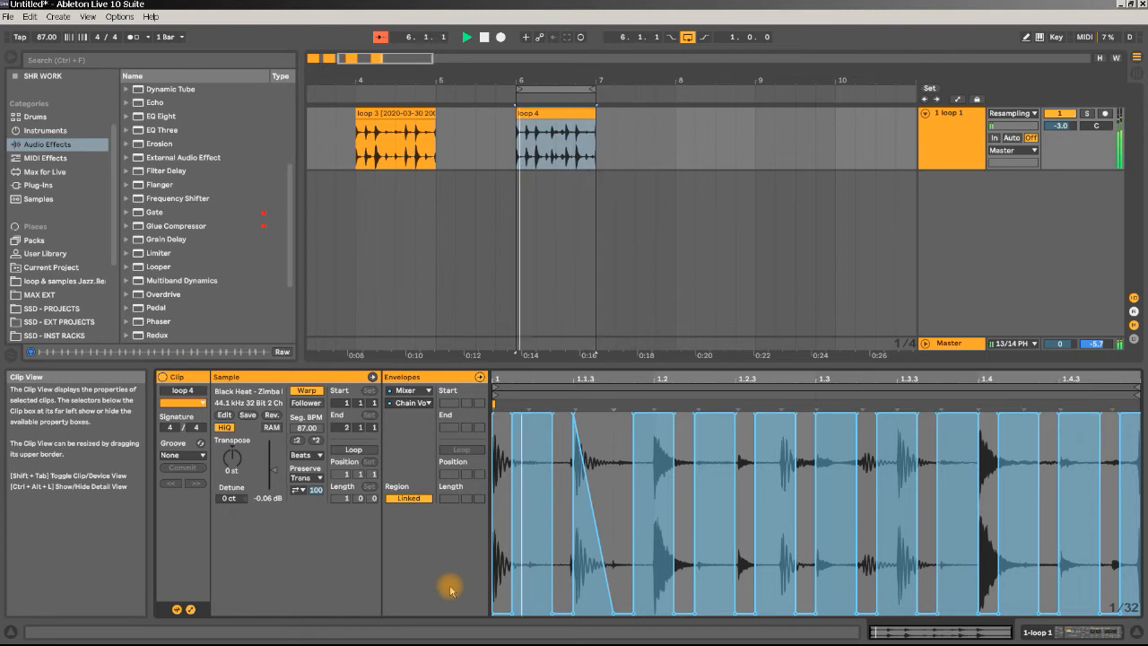
key(space)
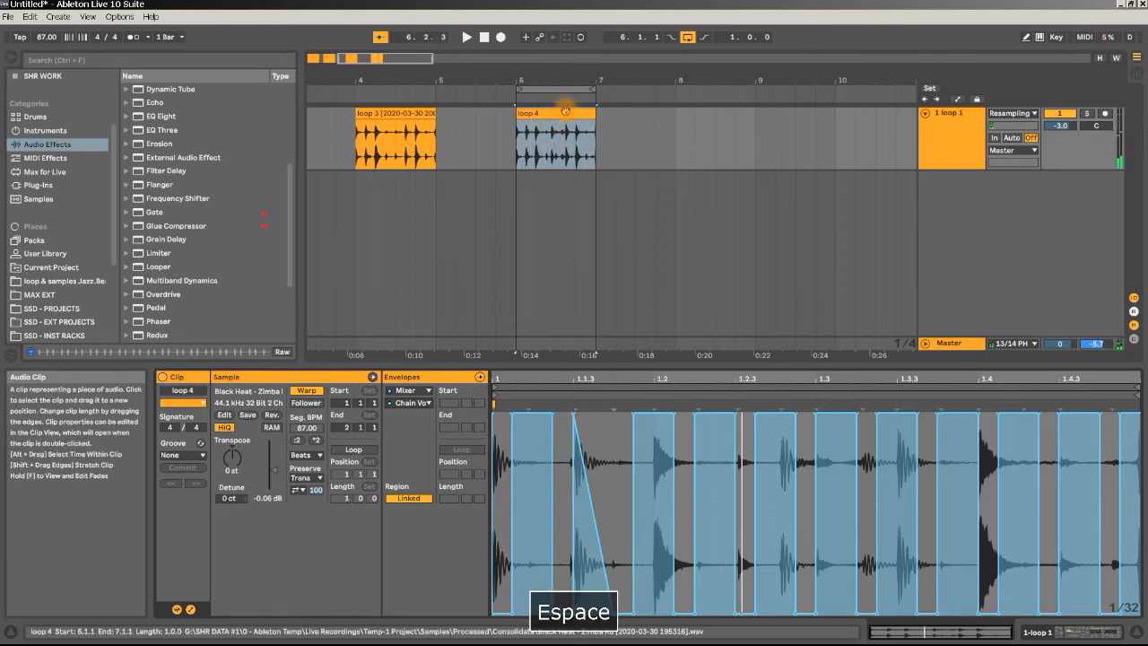
Add Overdrive after the rack and, during playback, set its Dry/Wet to 100% and its bandpass to 212 Hz with bandwidth 0.50.
click(867, 274)
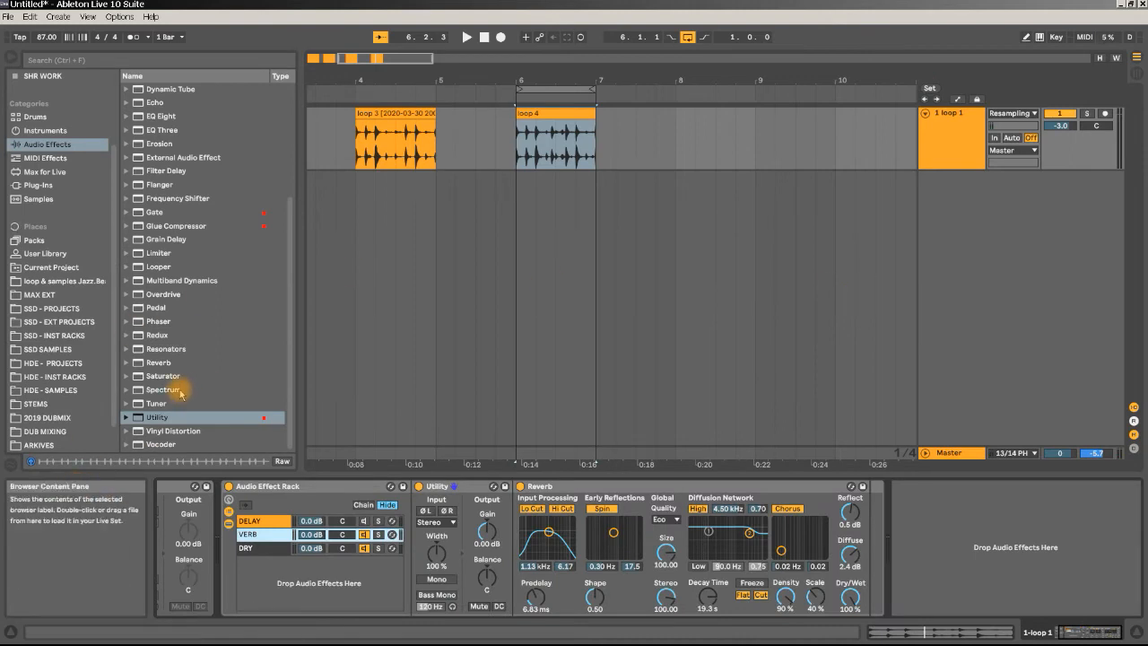
drag(150, 296, 940, 530)
key(space)
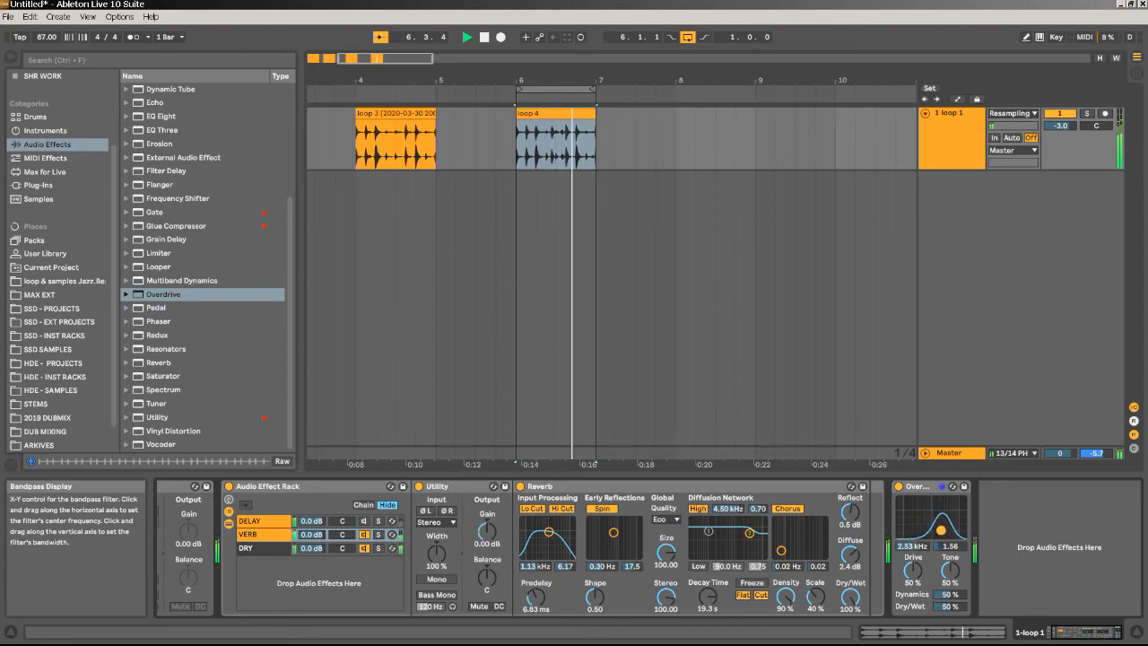
drag(940, 606, 950, 590)
drag(945, 536, 916, 535)
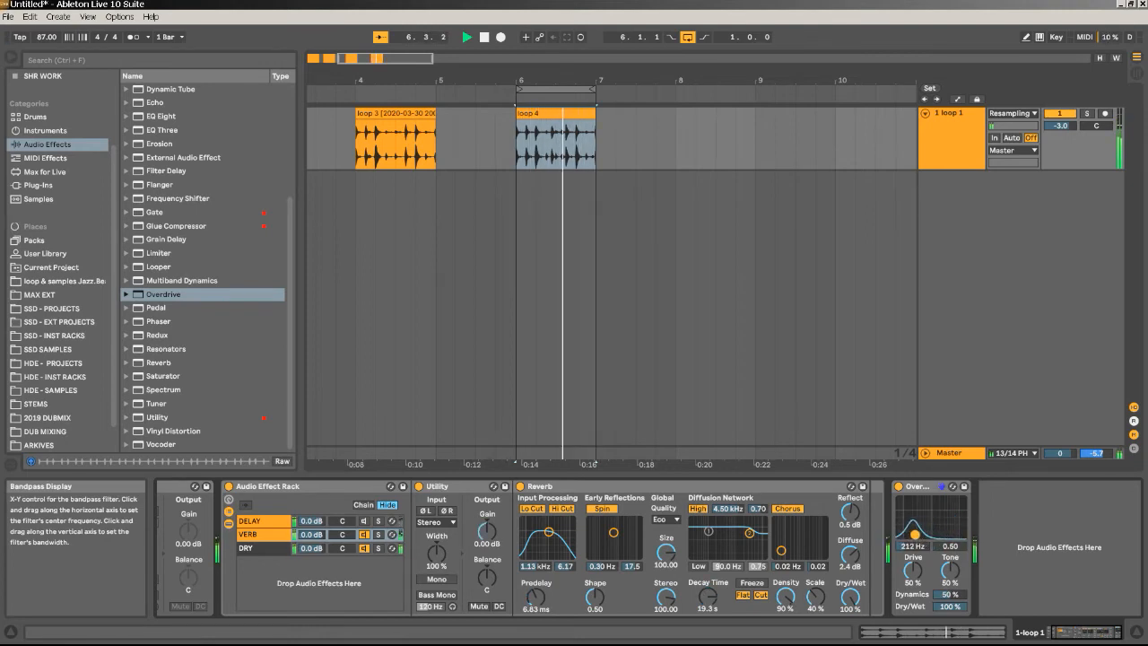
Tune Overdrive's bandpass to 2.71 kHz with bandwidth 2.45, set Dry/Wet to 19%, and stop playback.
drag(917, 529, 925, 526)
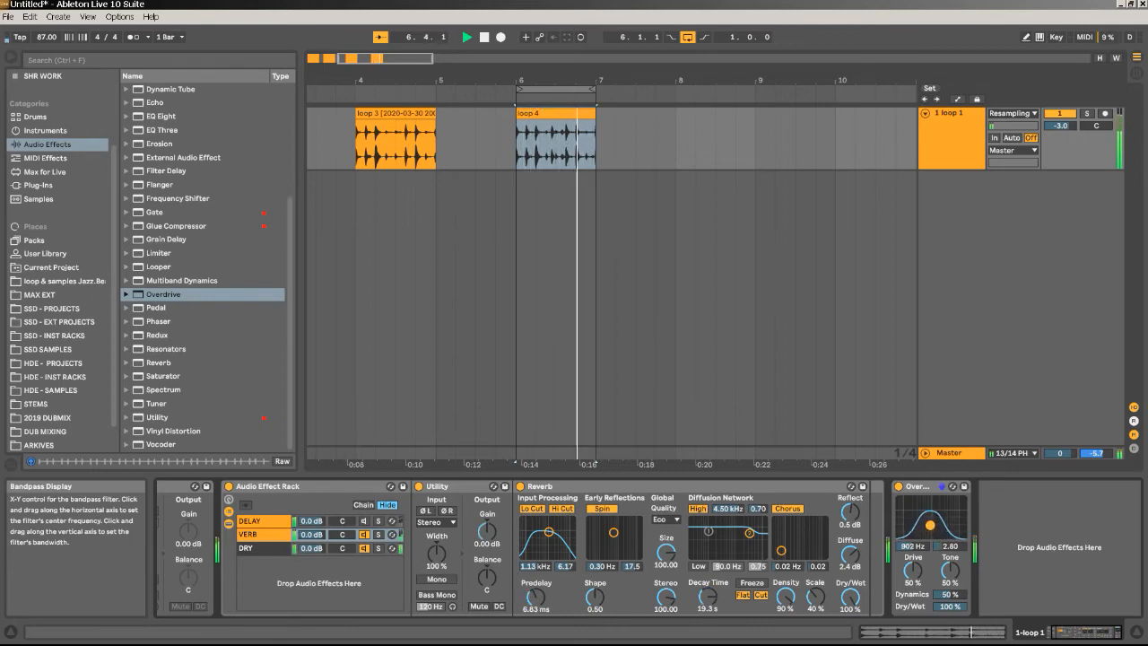
drag(938, 524, 941, 526)
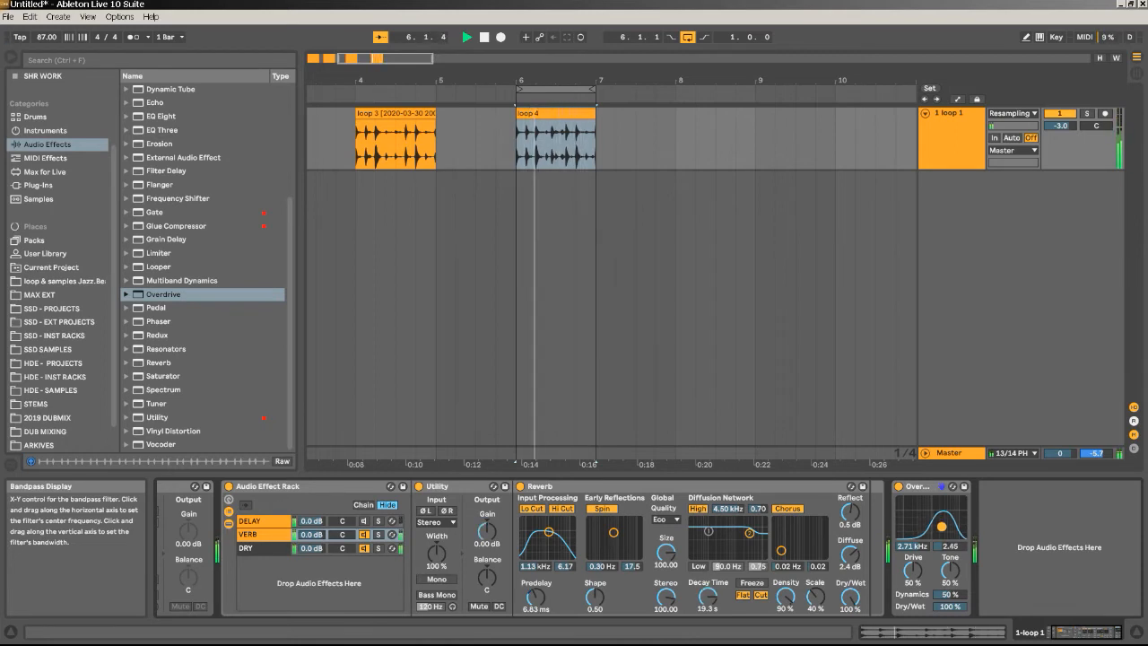
drag(950, 606, 950, 605)
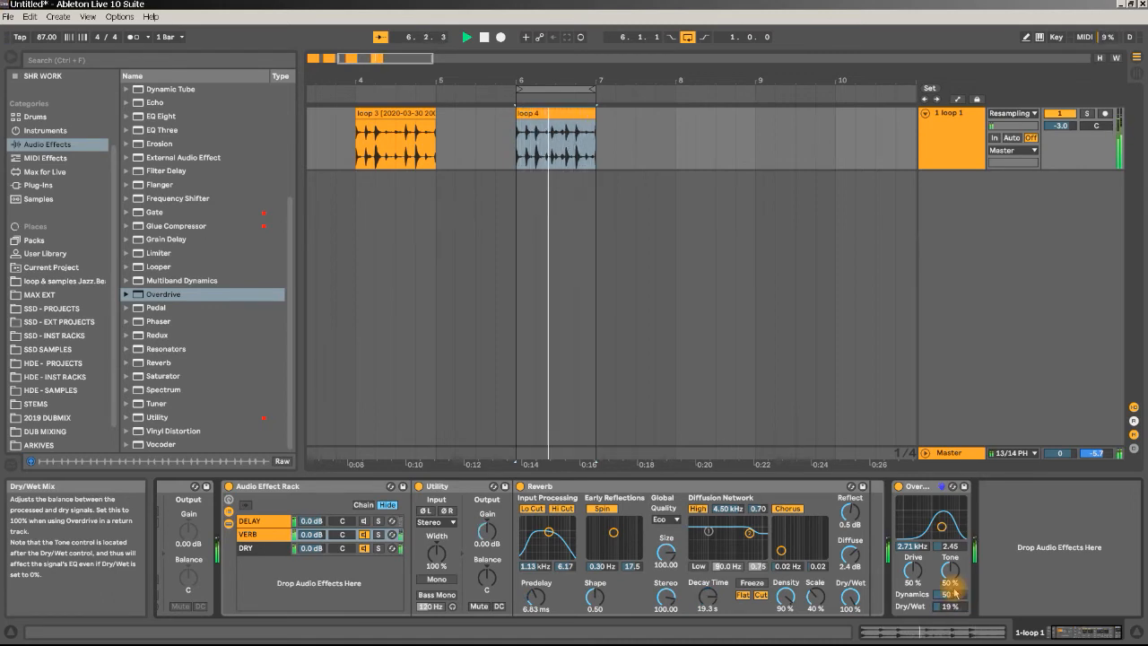
key(space)
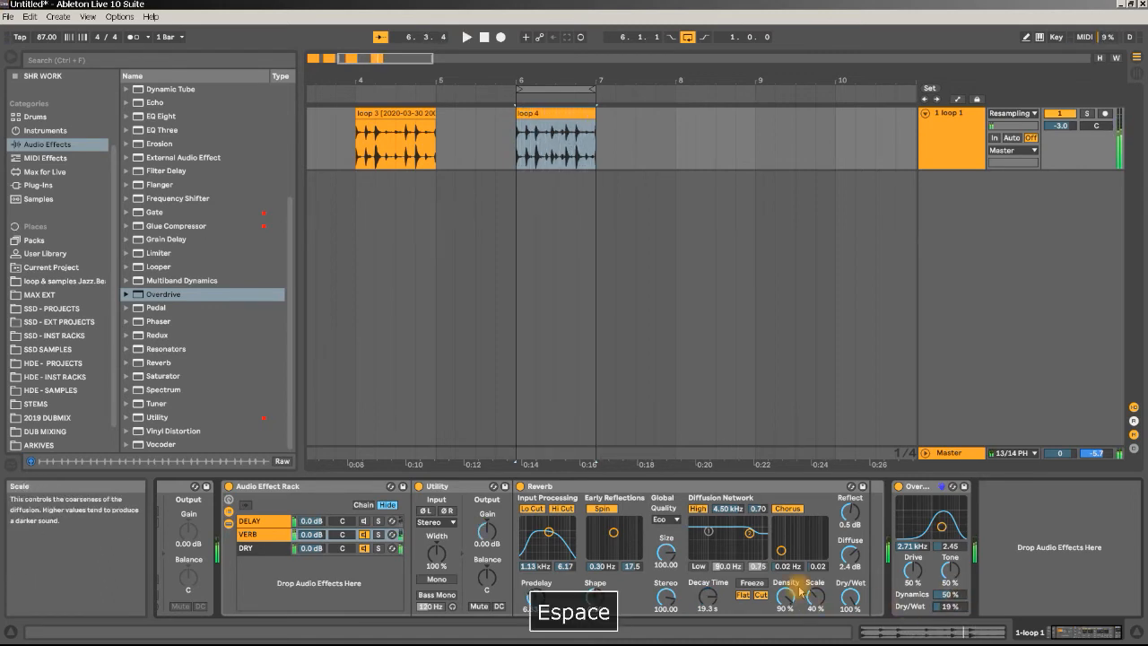
Activate the DELAY chain and bring up the VERB chain's pan envelope in loop 4.
click(341, 535)
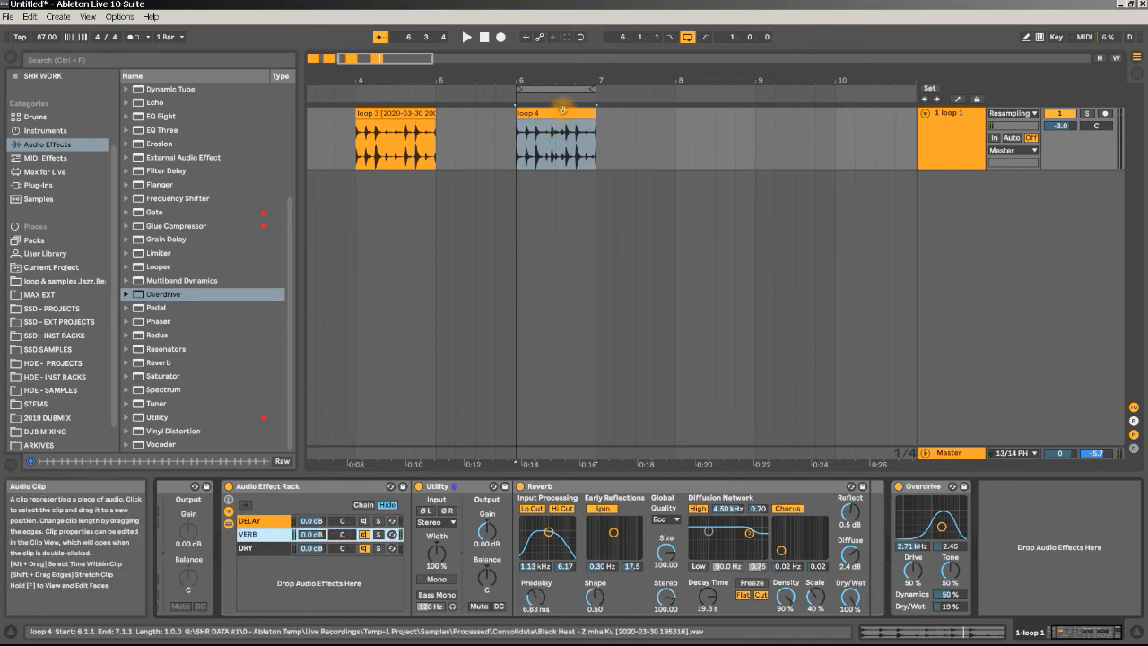
click(365, 524)
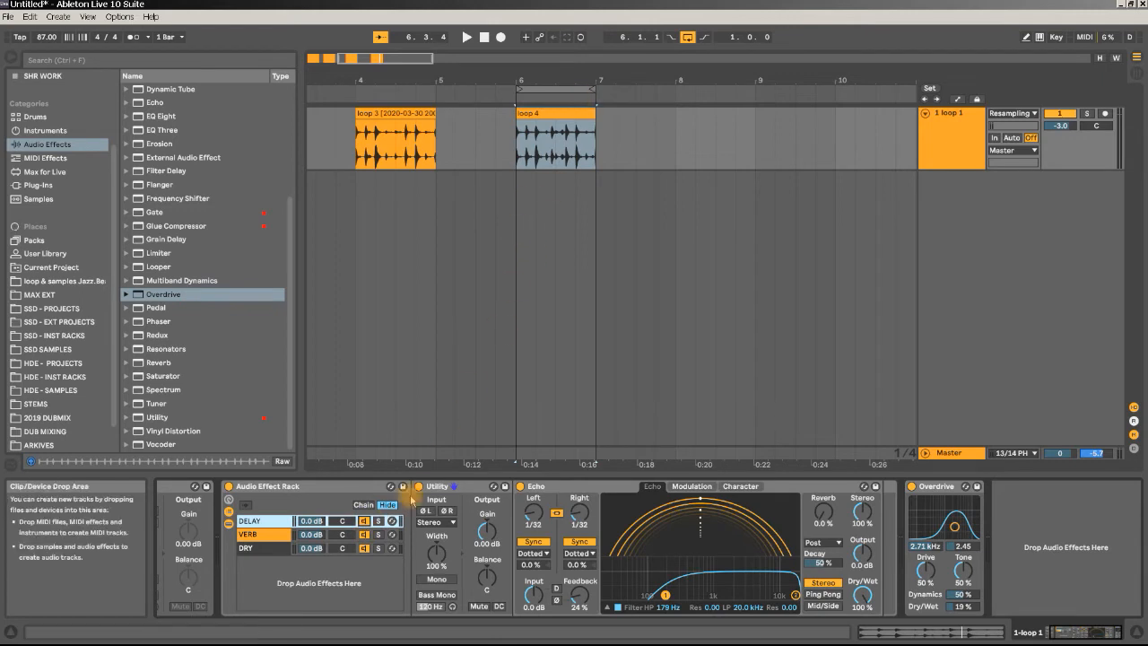
click(342, 536)
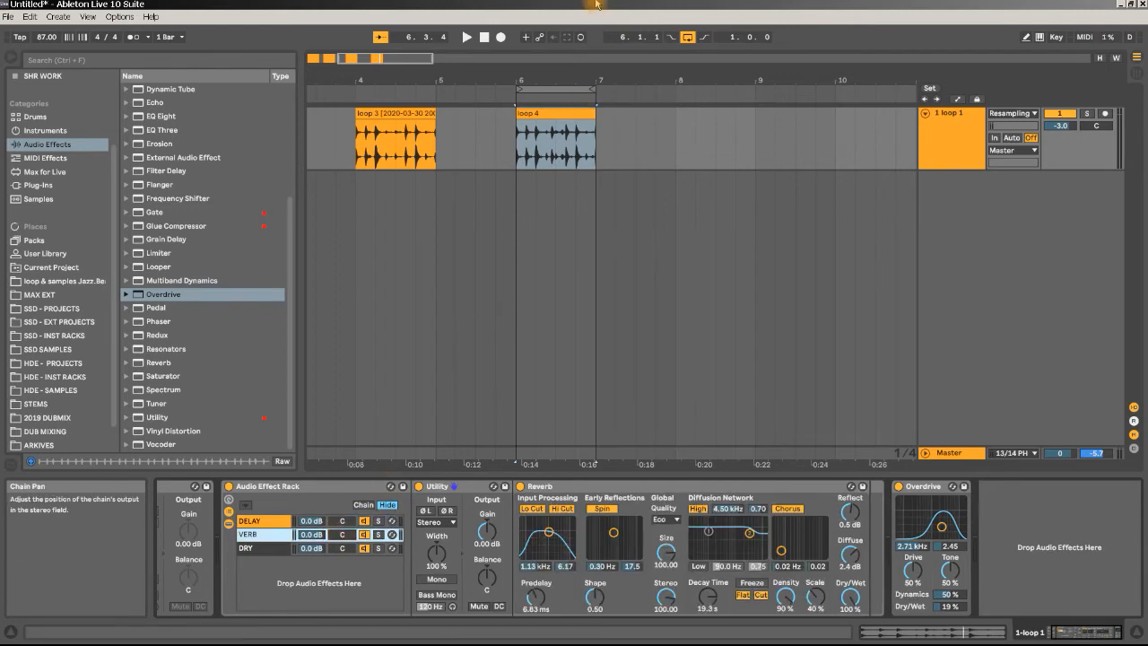
double_click(565, 114)
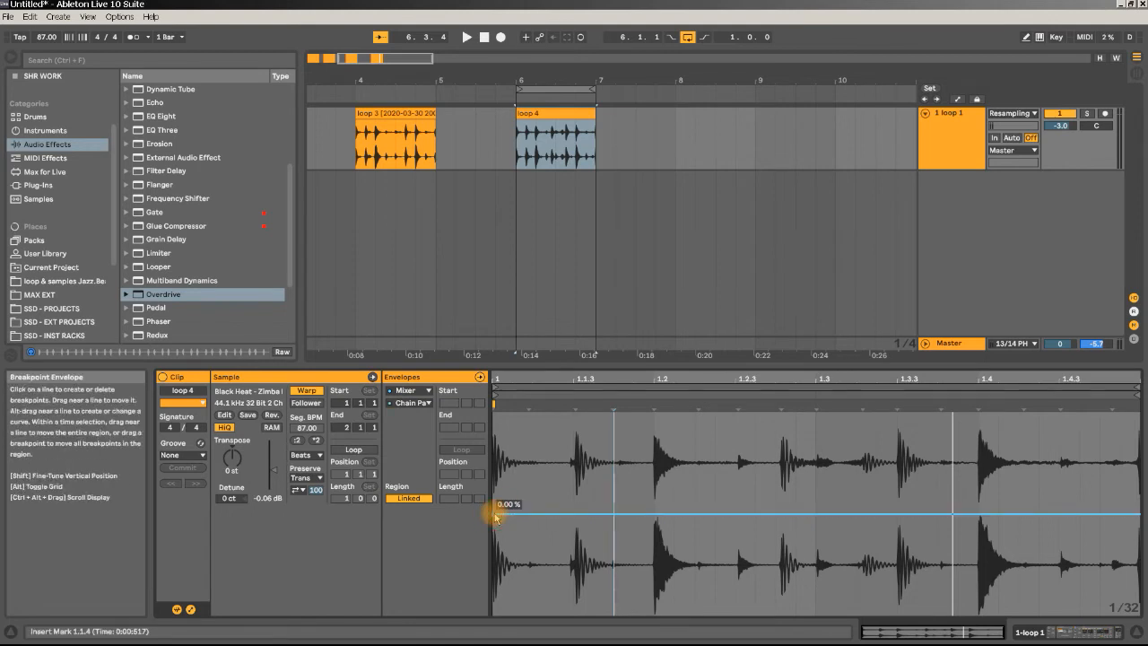
Insert a sine shape into the chain pan envelope from 1.1.1 to 1.1.3.
drag(575, 539, 440, 530)
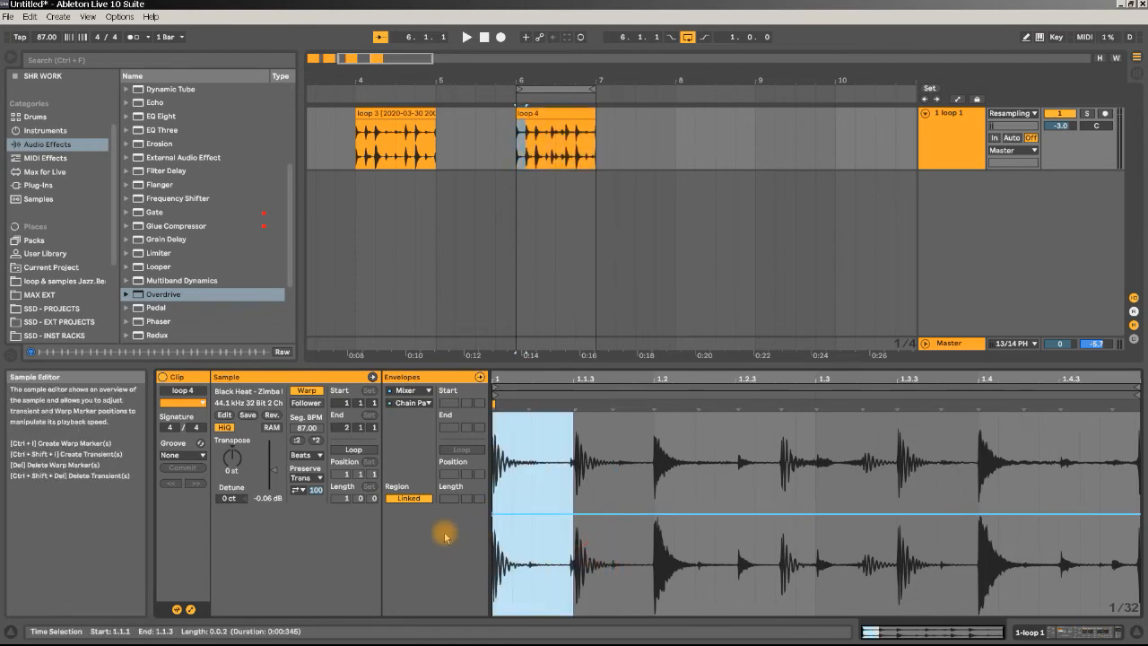
right_click(548, 520)
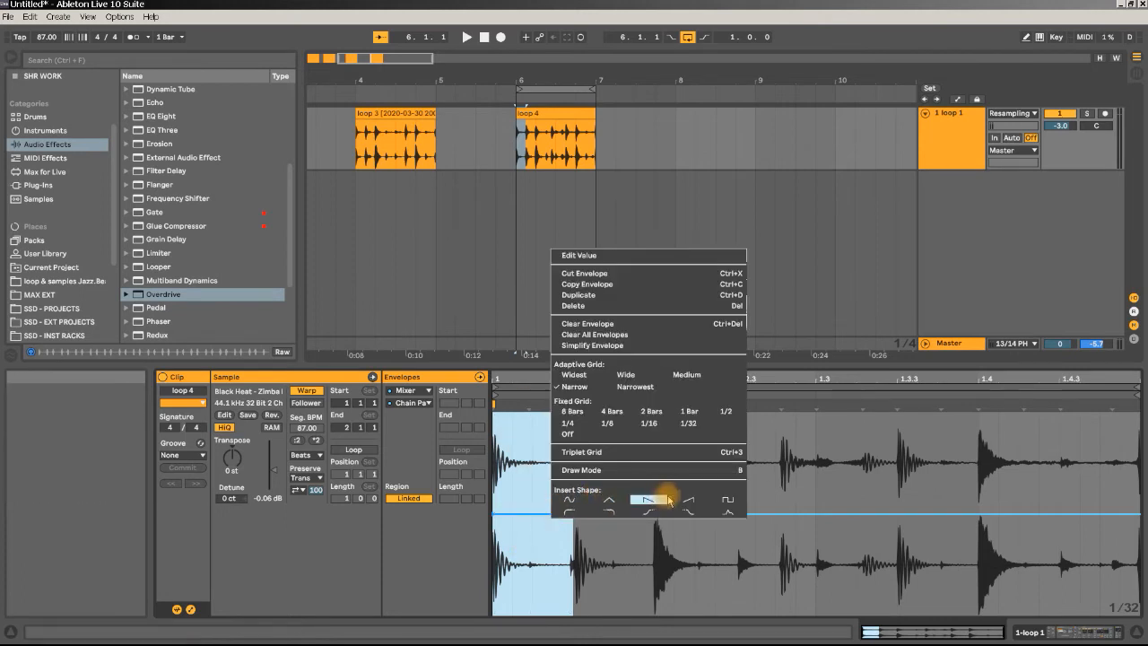
click(571, 501)
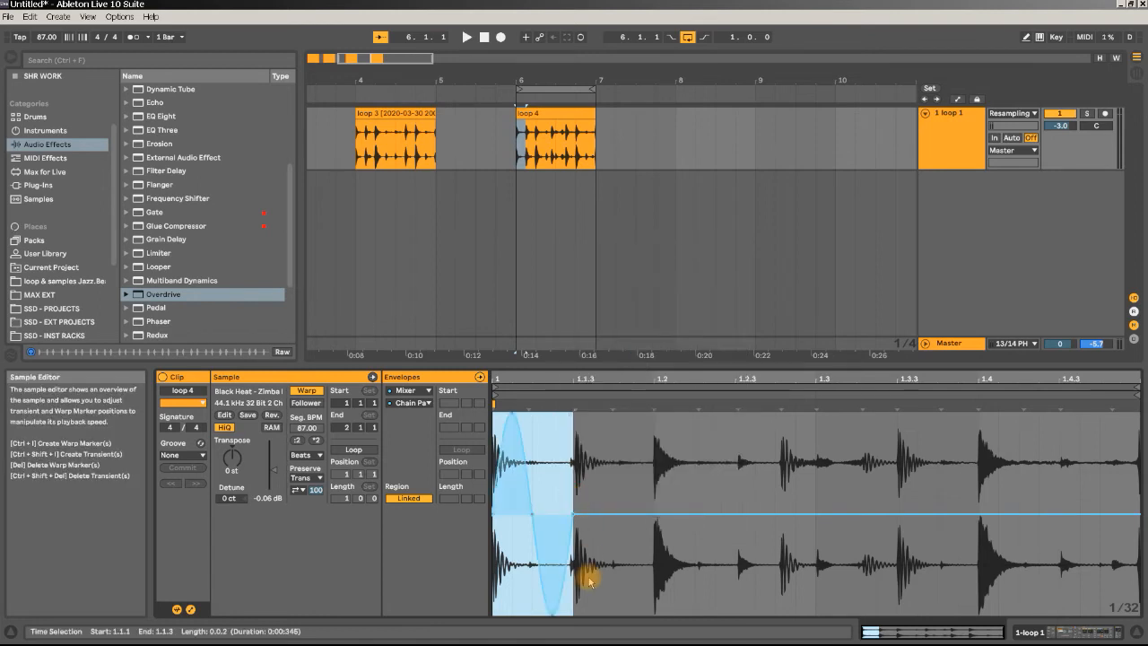
Duplicate the sine pan shape through to the end of loop 4 and audition the result.
key(ctrl+d)
key(ctrl+d)
key(ctrl+d)
key(ctrl+d)
key(ctrl+d)
key(ctrl+d)
key(ctrl+d)
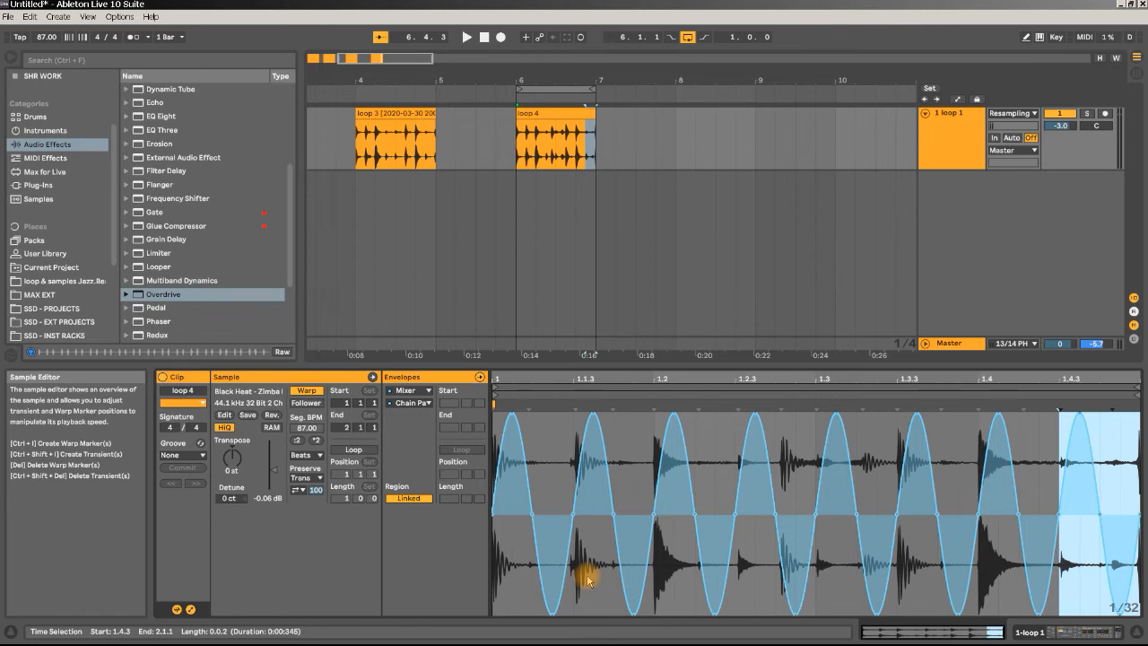
key(space)
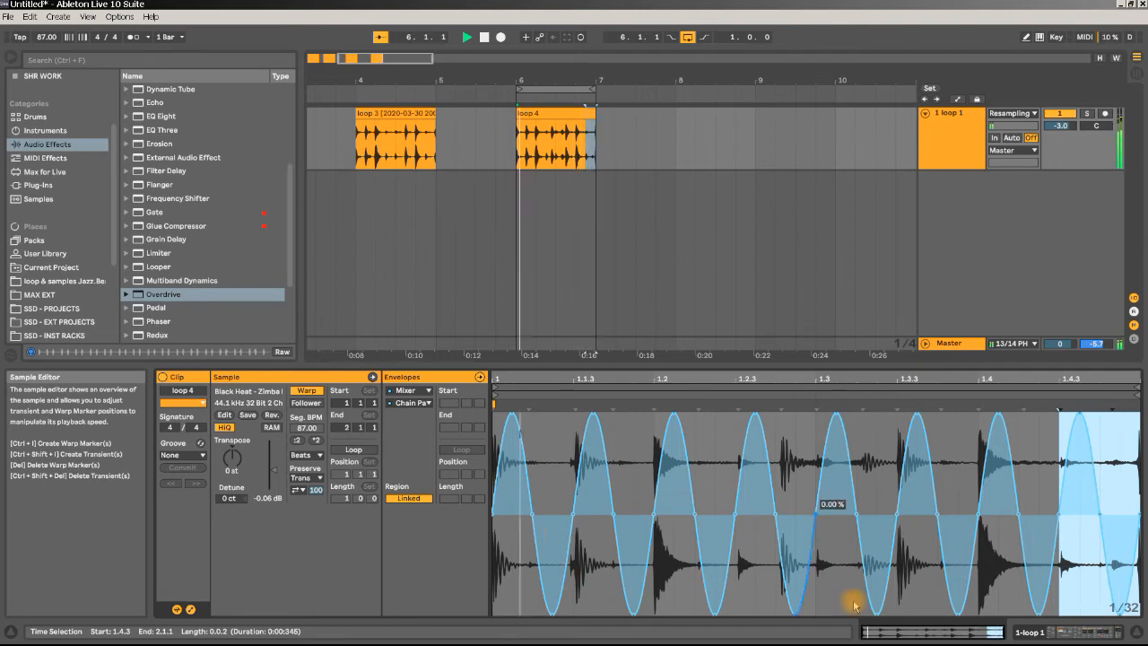
key(space)
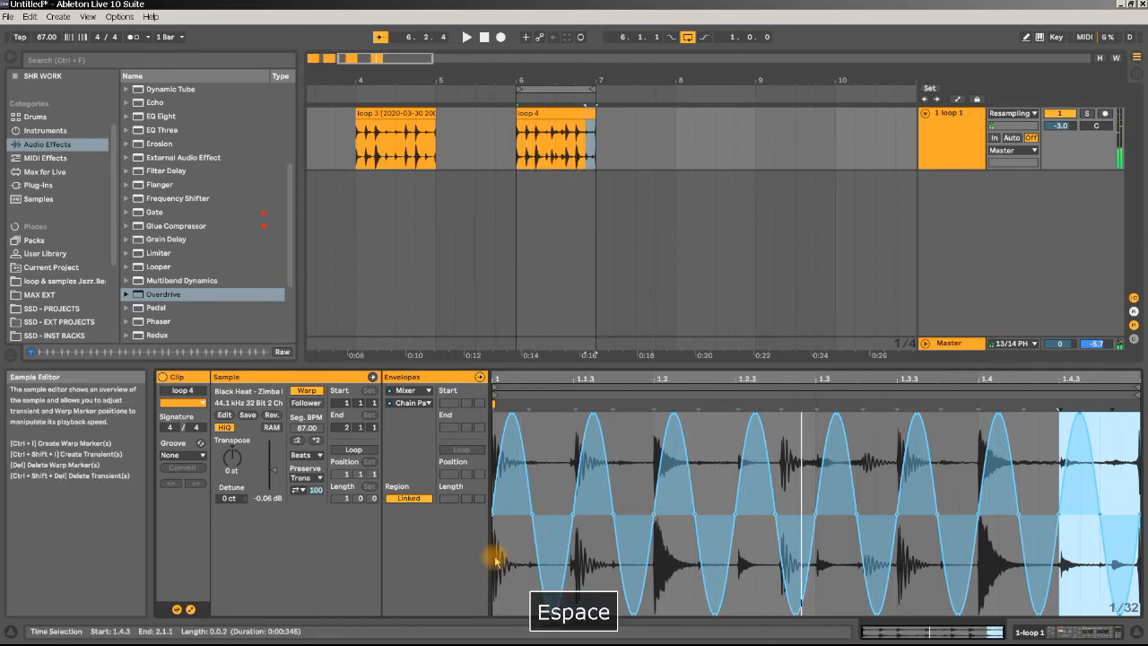
Copy the full sine pan envelope from 1.1.1 to 2.1.1 in loop 4 and bring up the DELAY chain's pan envelope.
drag(494, 556, 1145, 529)
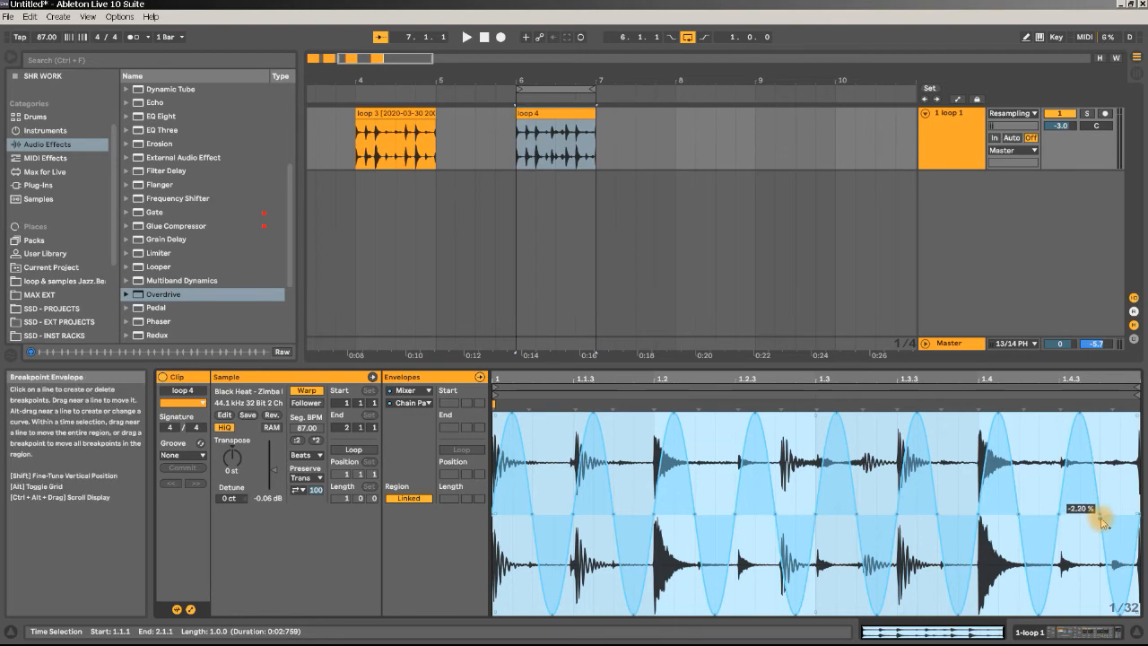
key(ctrl+c)
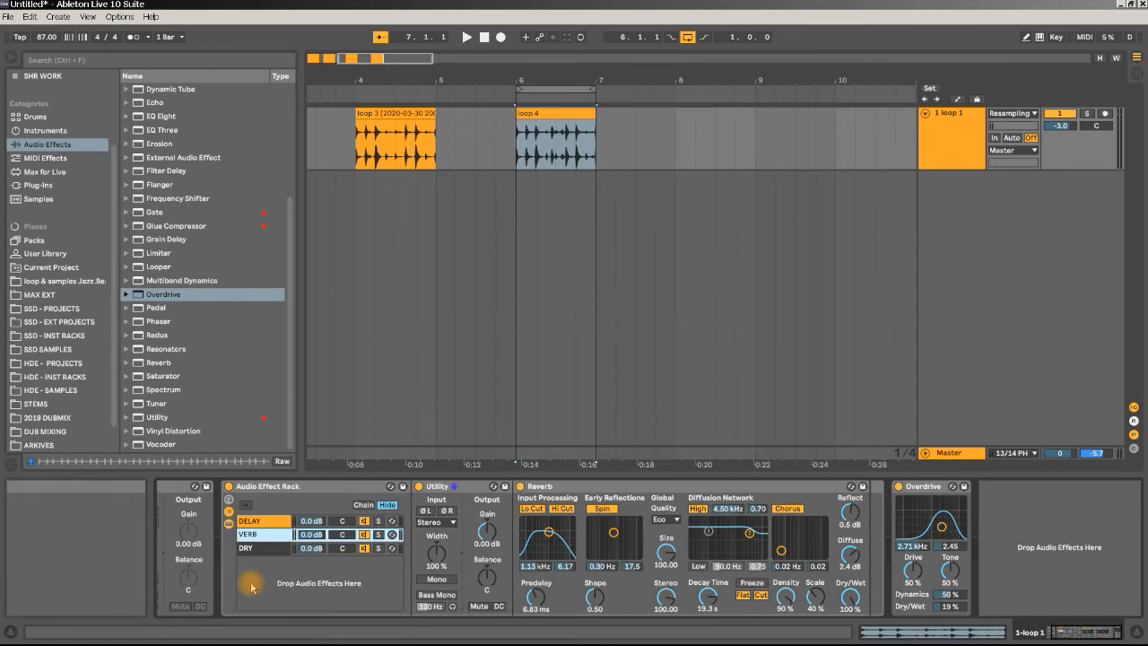
click(312, 521)
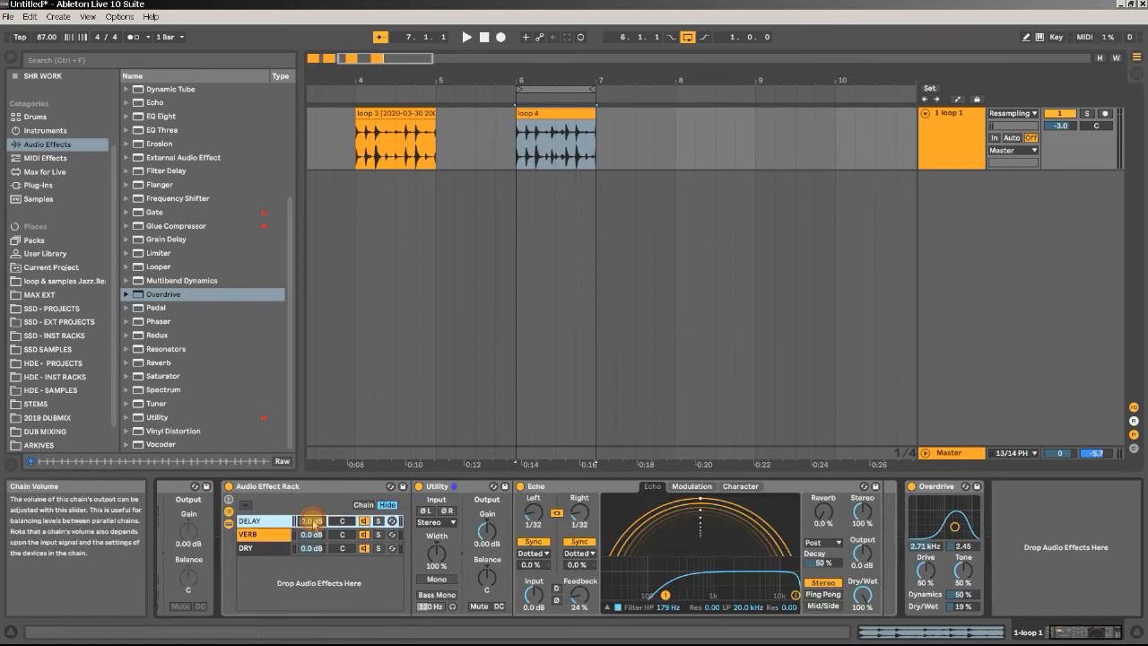
double_click(572, 113)
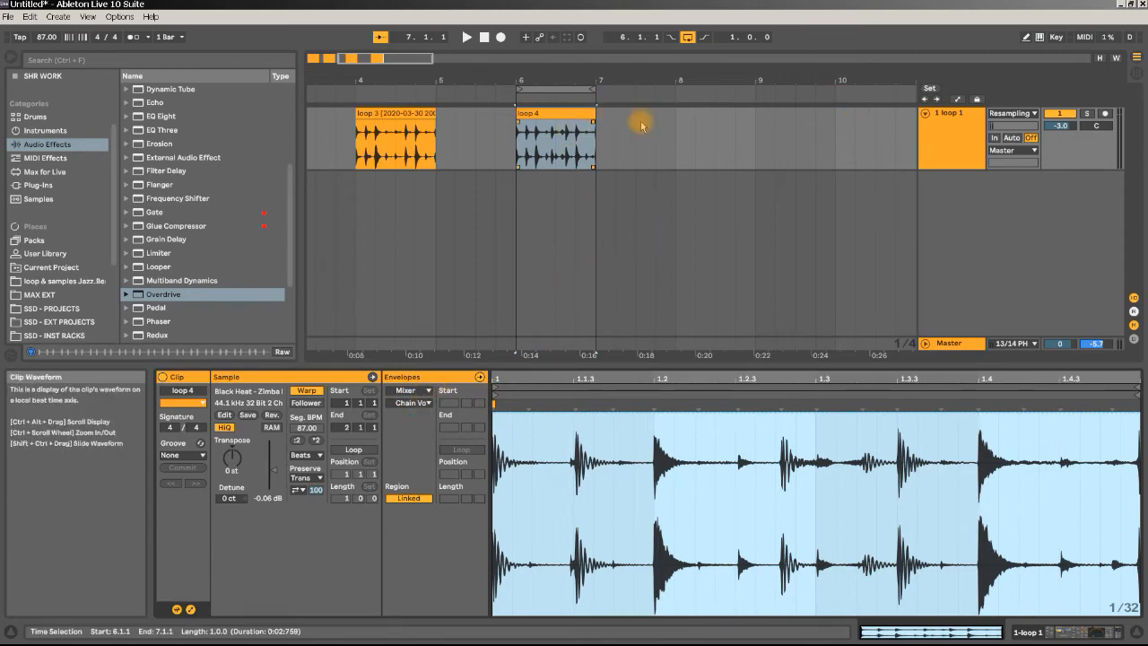
double_click(954, 117)
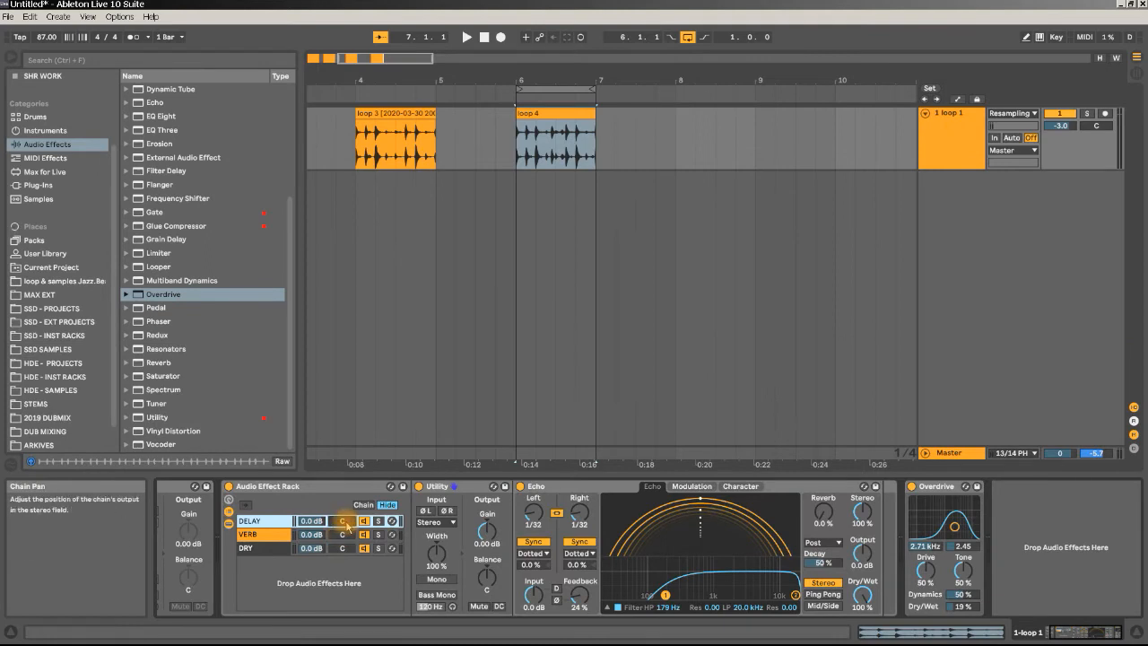
double_click(556, 117)
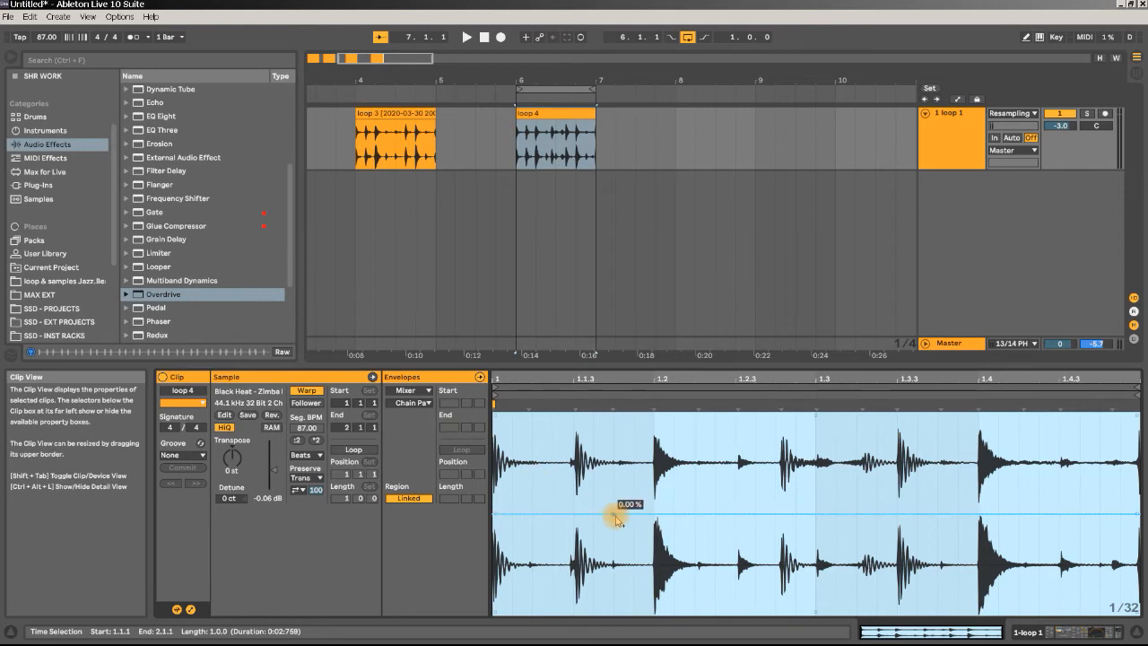
Activate the DELAY chain's pan envelope during playback, stop, and paste the copied sine curve from 1.1.1.
key(space)
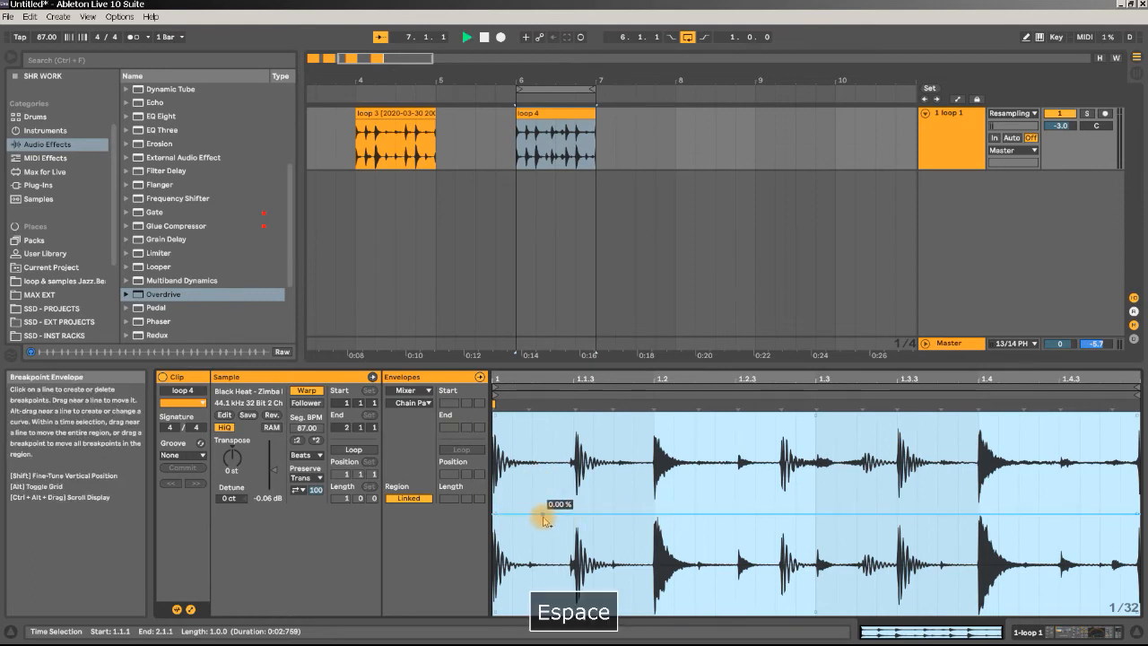
mouse_move(544, 521)
mouse_down()
mouse_move(544, 415)
mouse_move(544, 614)
mouse_move(544, 515)
mouse_up()
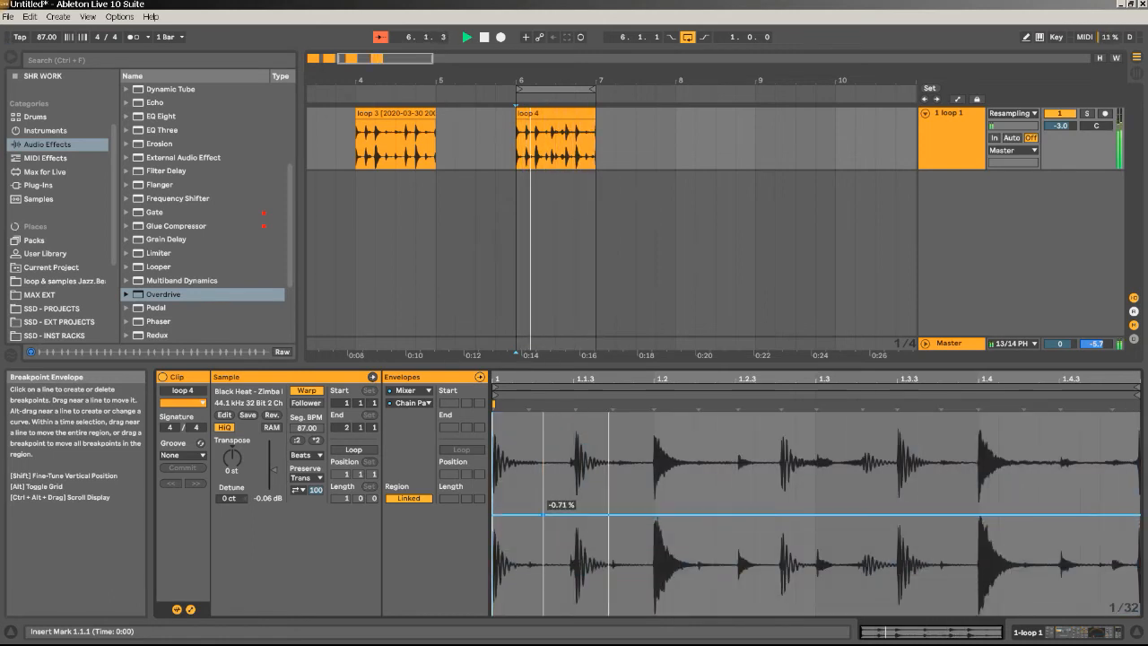
key(space)
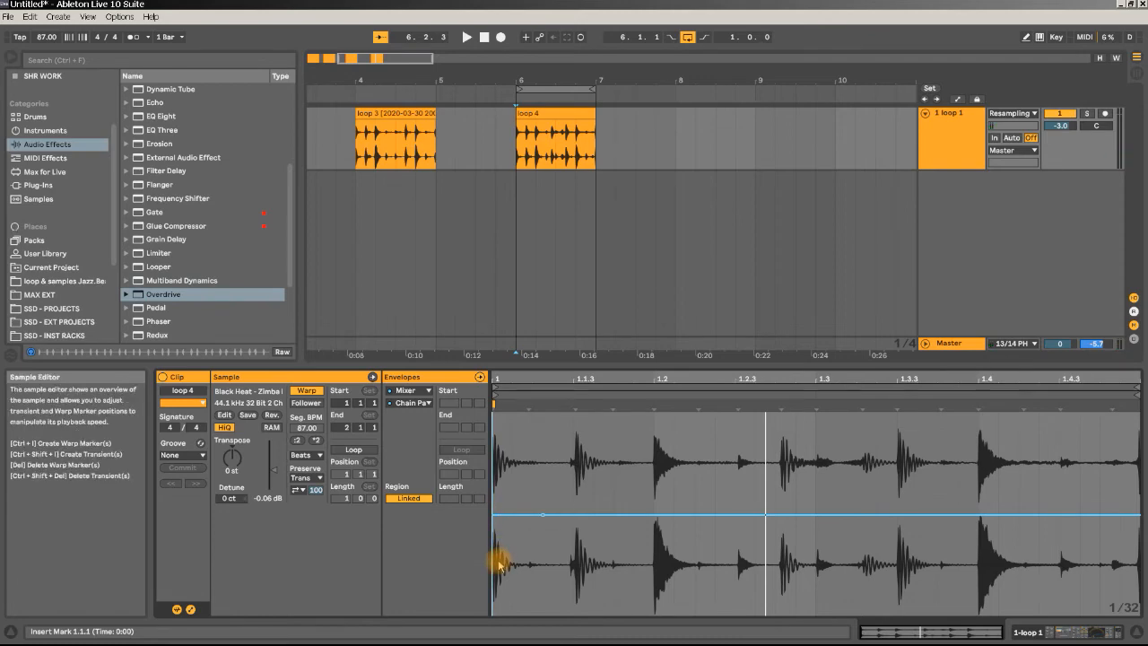
key(ctrl+v)
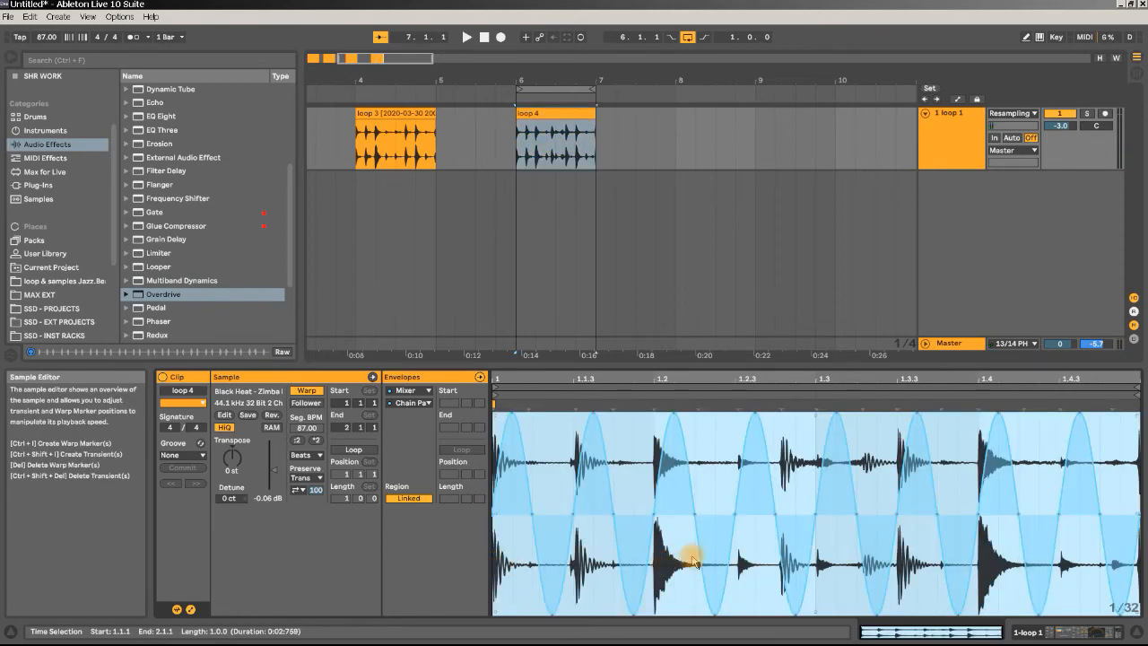
Flip the pasted sine curve vertically at full height in the DELAY chain's pan envelope and play the loop.
drag(815, 416, 816, 556)
drag(816, 616, 815, 559)
drag(816, 511, 815, 410)
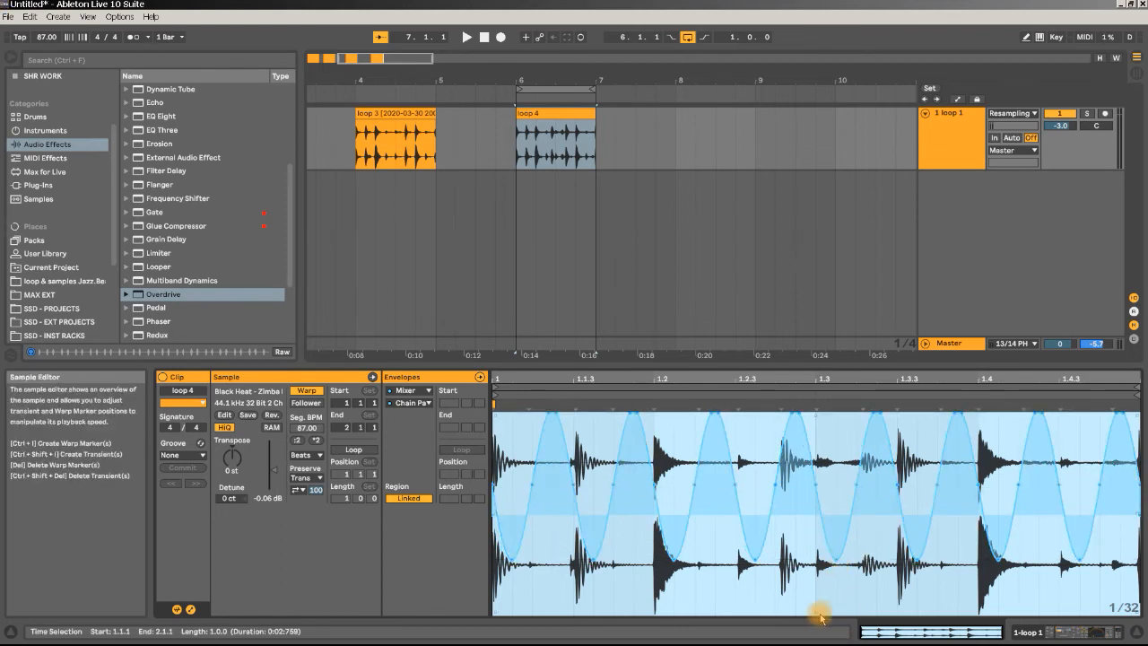
drag(816, 612, 815, 645)
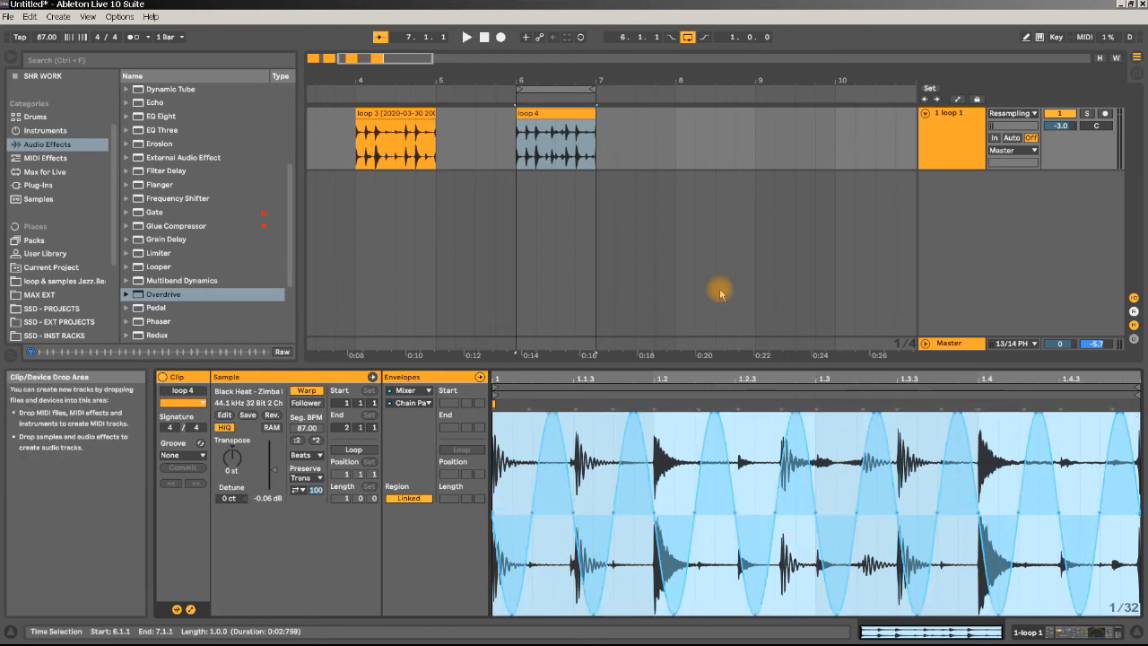
key(space)
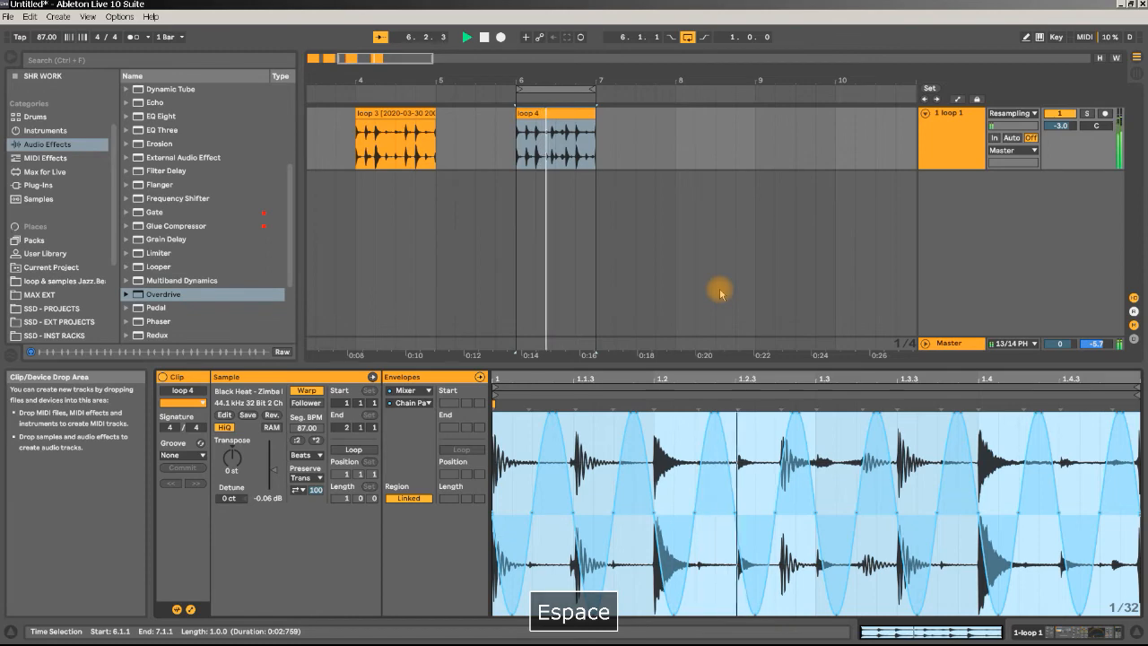
Lower the low-pass filter of the DELAY chain's Echo to 5.29 kHz and switch its delay mode from Sync to Time.
double_click(952, 138)
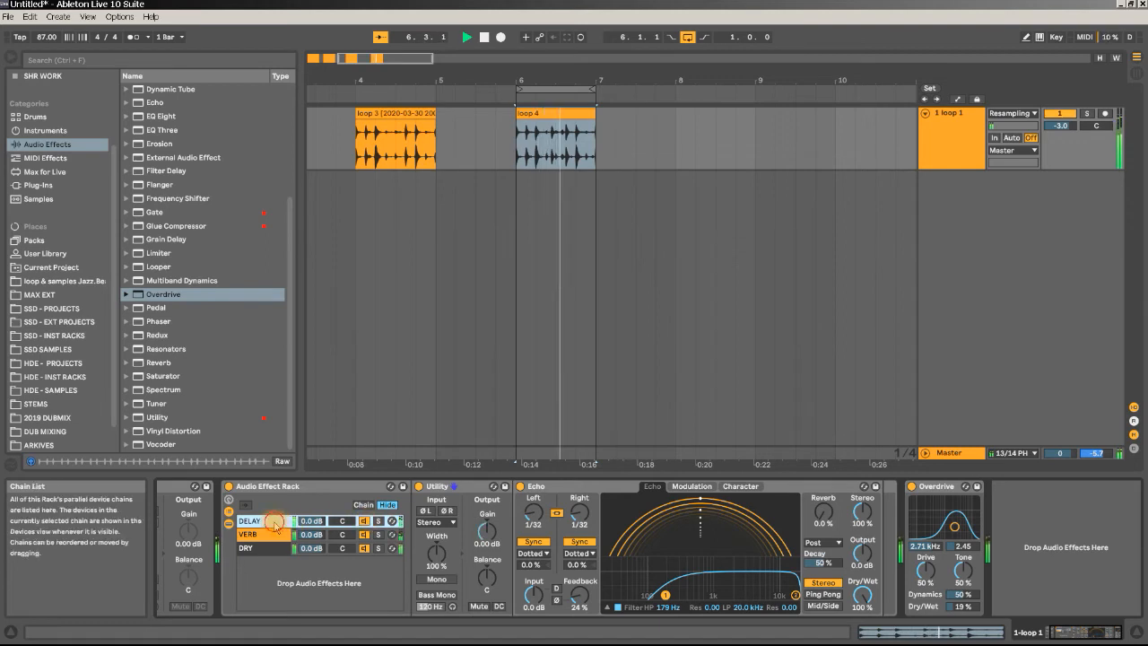
drag(795, 595, 762, 595)
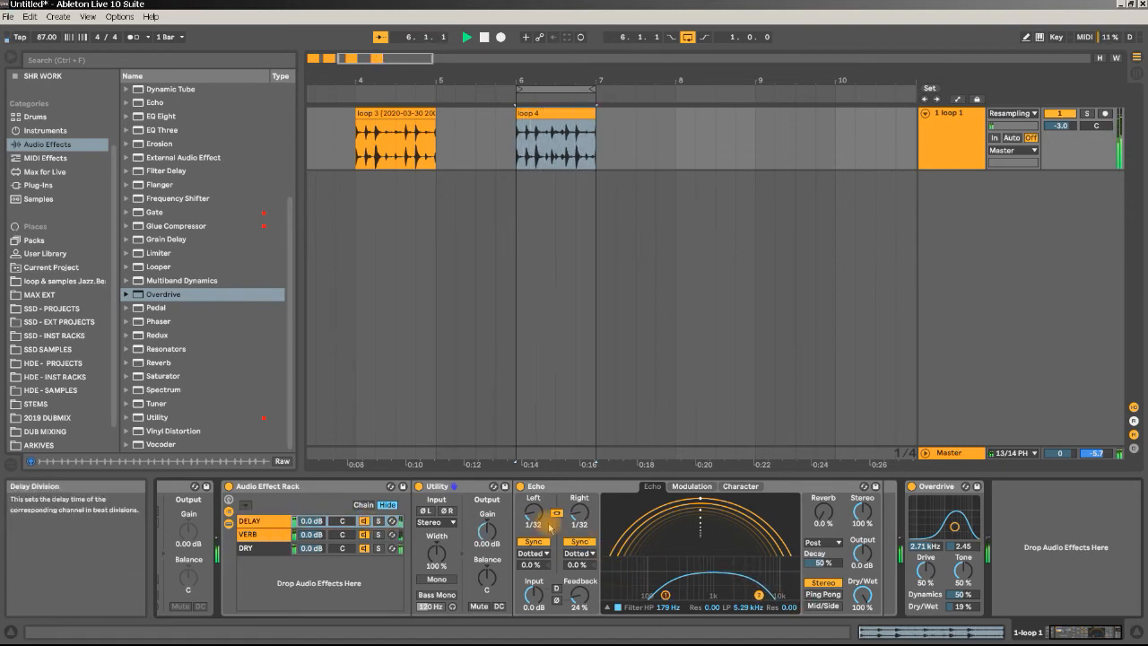
click(533, 541)
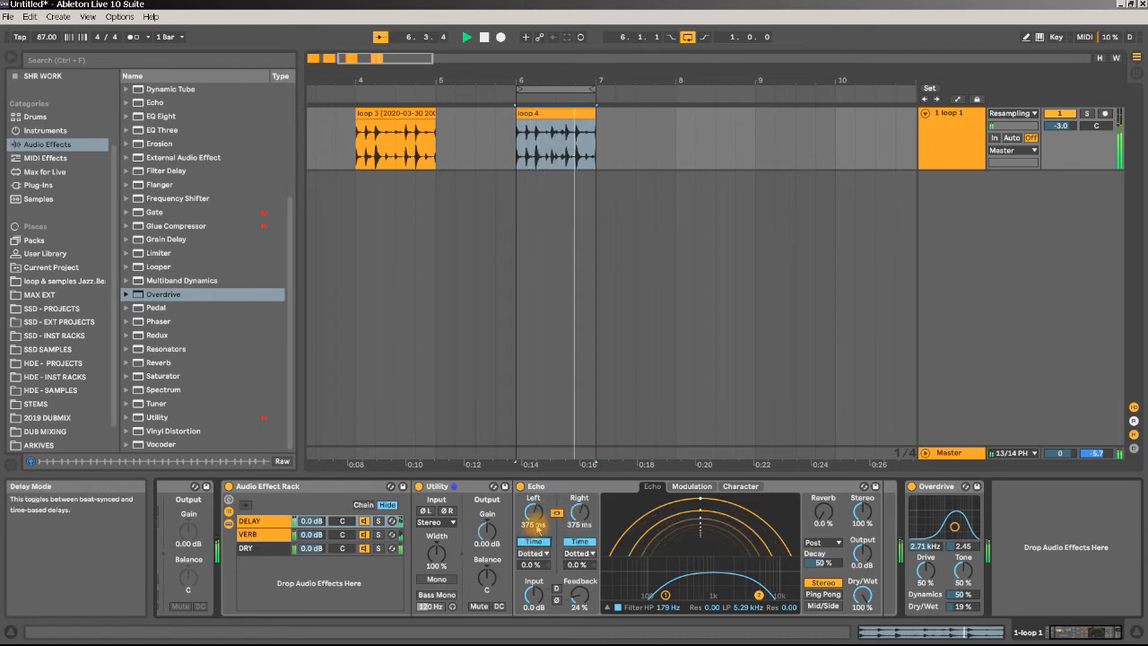
Set the Echo's linked delay times to 12.4 ms and its feedback to 98%, and stop playback.
drag(534, 512, 534, 548)
drag(579, 596, 580, 558)
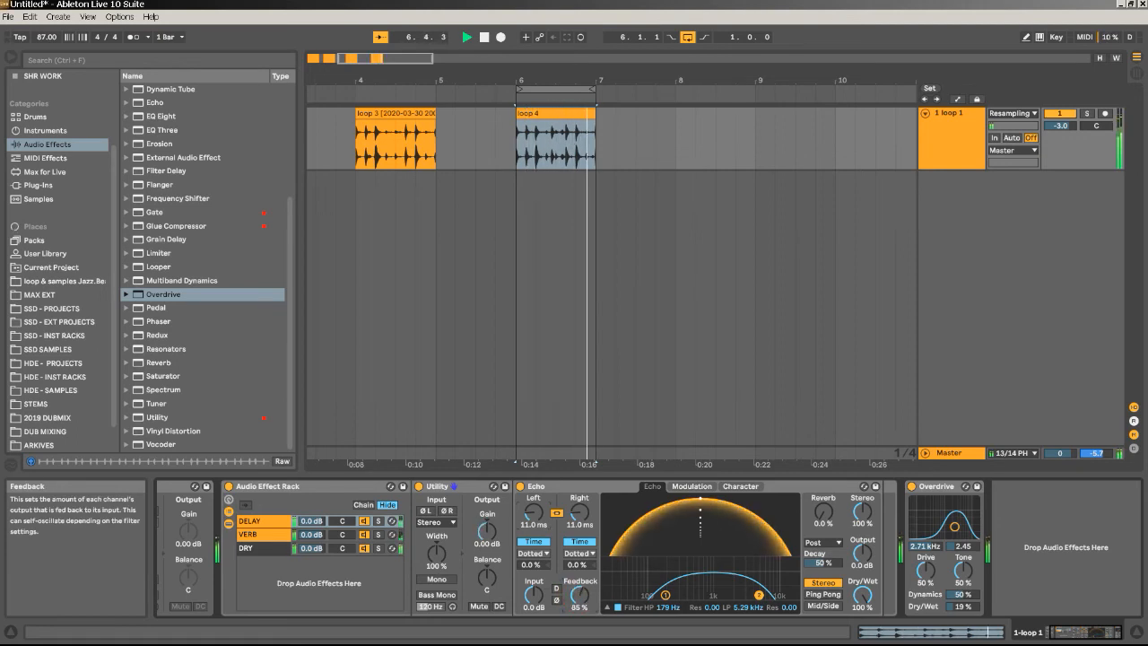
drag(579, 559, 579, 547)
drag(534, 515, 533, 513)
key(space)
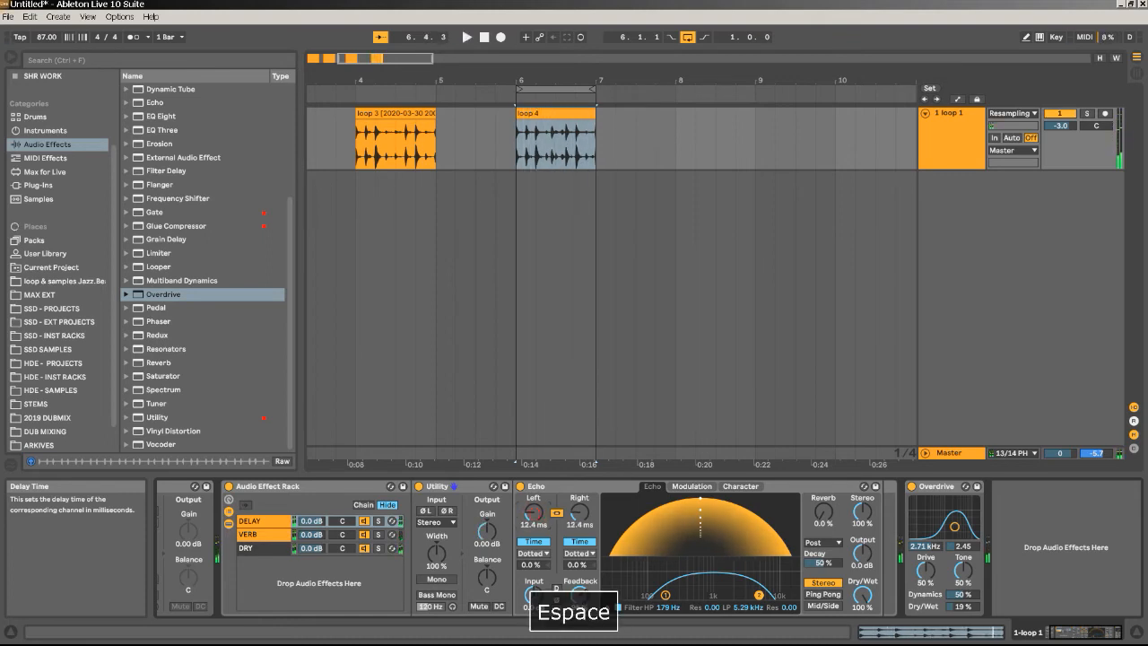
Bring up the Echo L Time envelope in loop 4 and insert a triangle shape from 1.1.1 to 1.2.1.
double_click(578, 118)
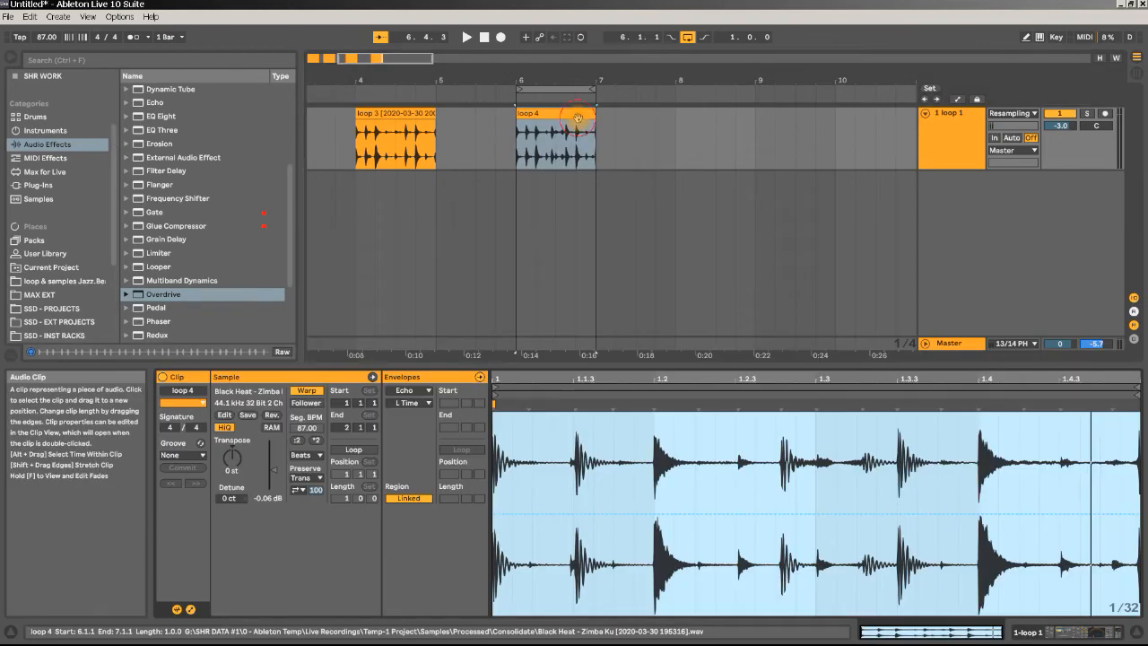
click(508, 519)
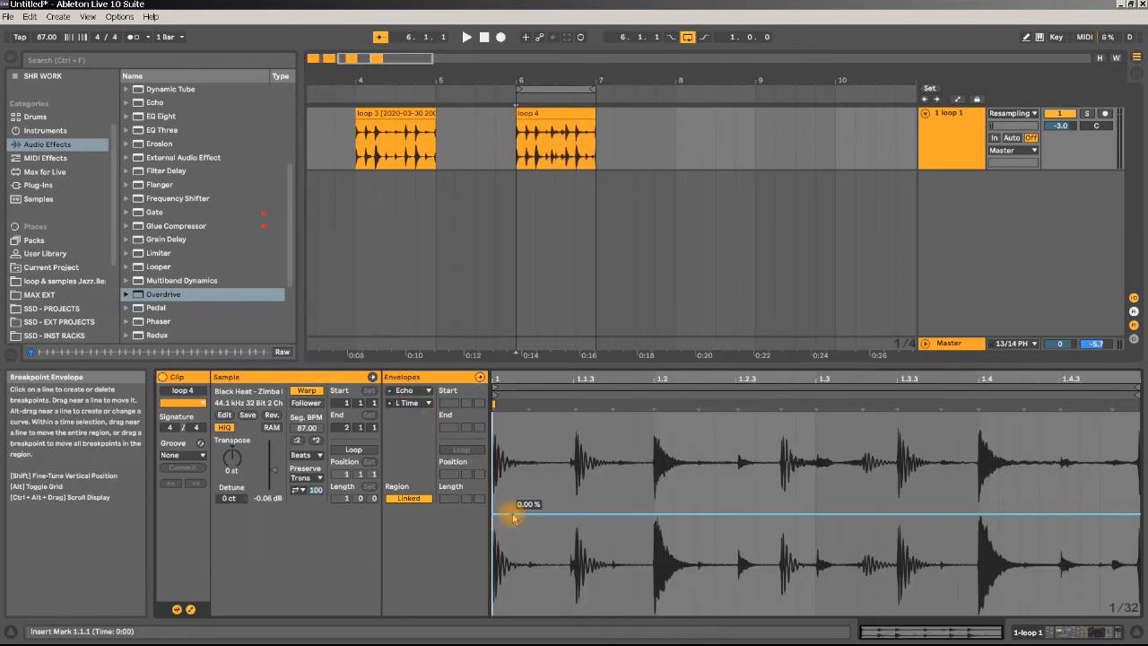
key(space)
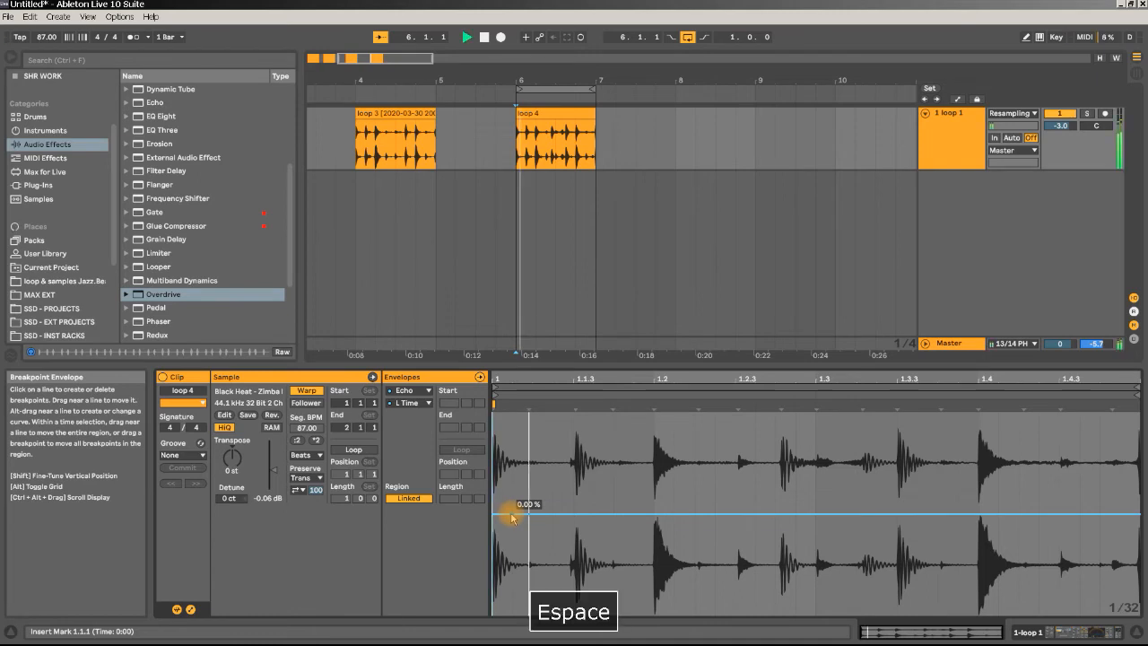
drag(614, 537, 440, 538)
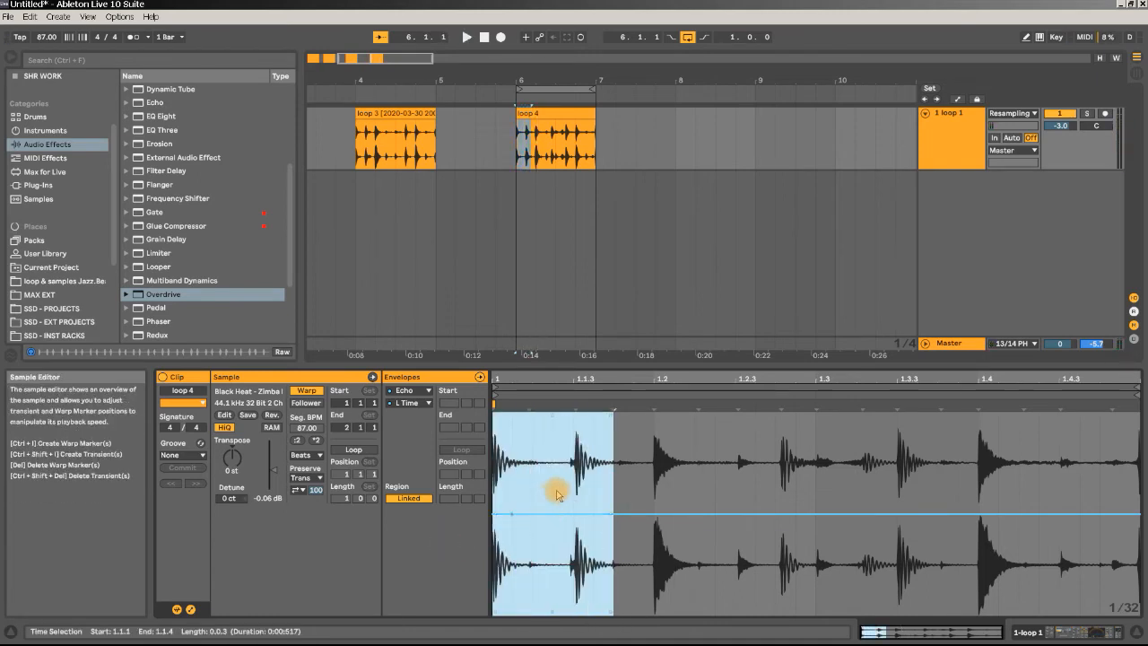
drag(579, 563, 440, 538)
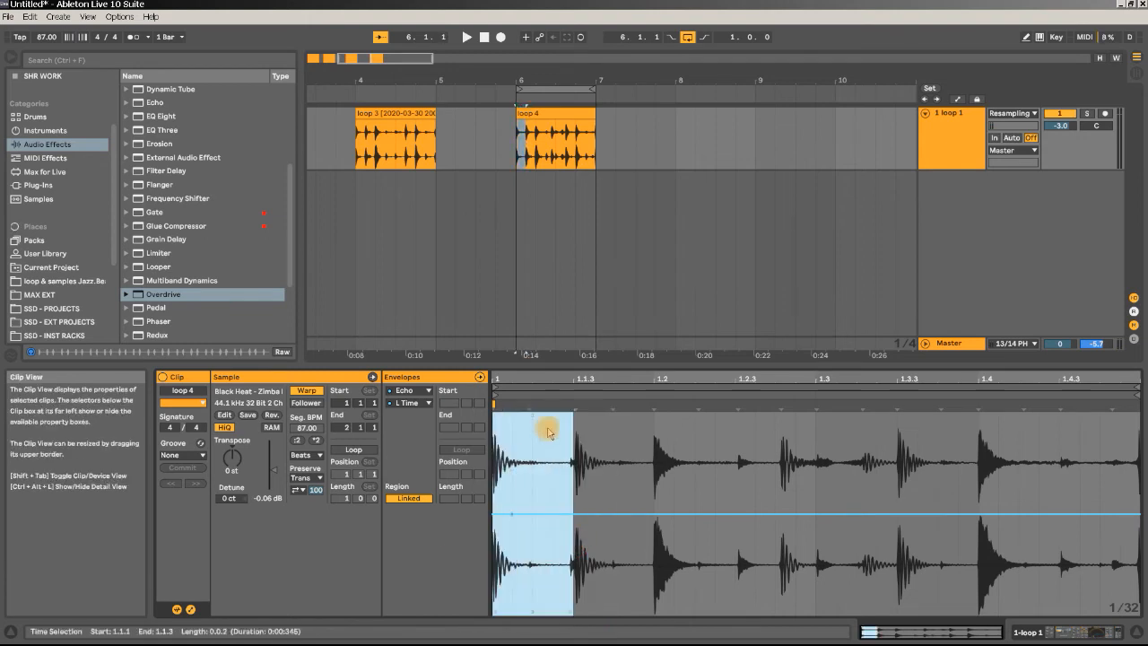
drag(634, 586, 431, 592)
right_click(553, 481)
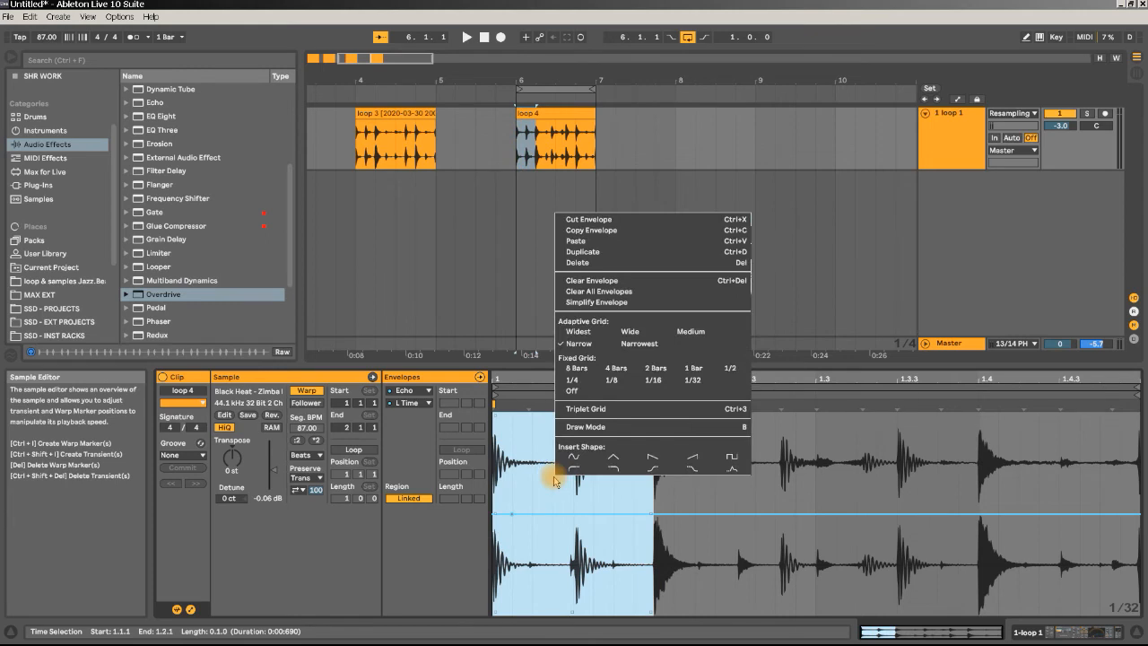
click(613, 458)
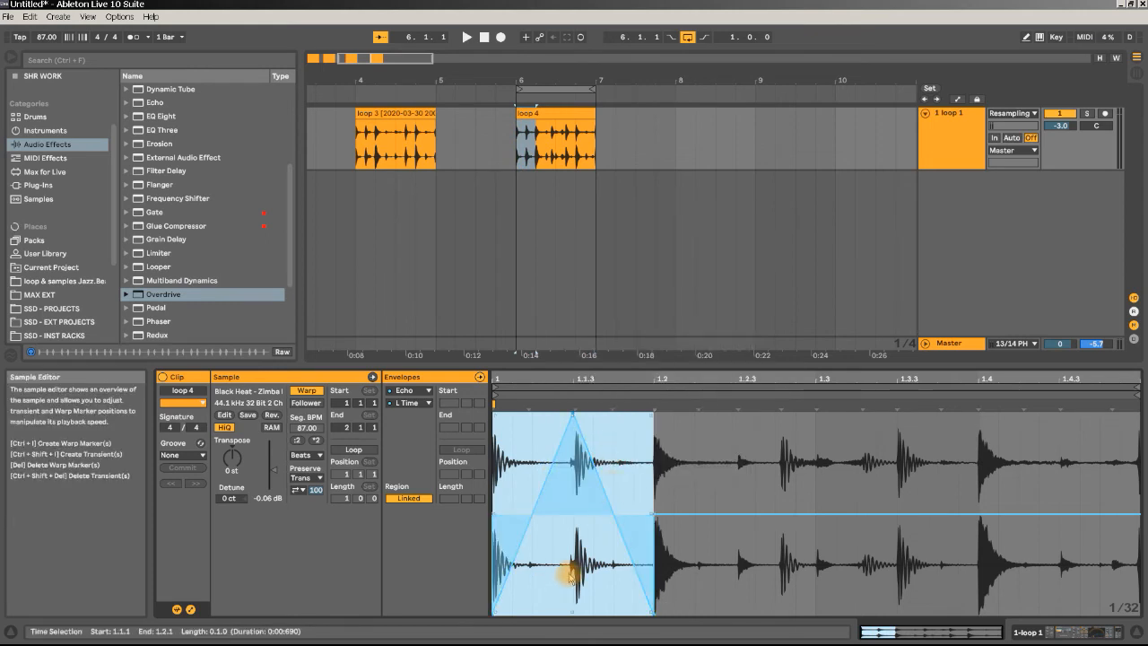
Duplicate the triangle shape four times along the L Time envelope and audition the result.
key(ctrl+d)
key(ctrl+d)
key(ctrl+d)
key(ctrl+d)
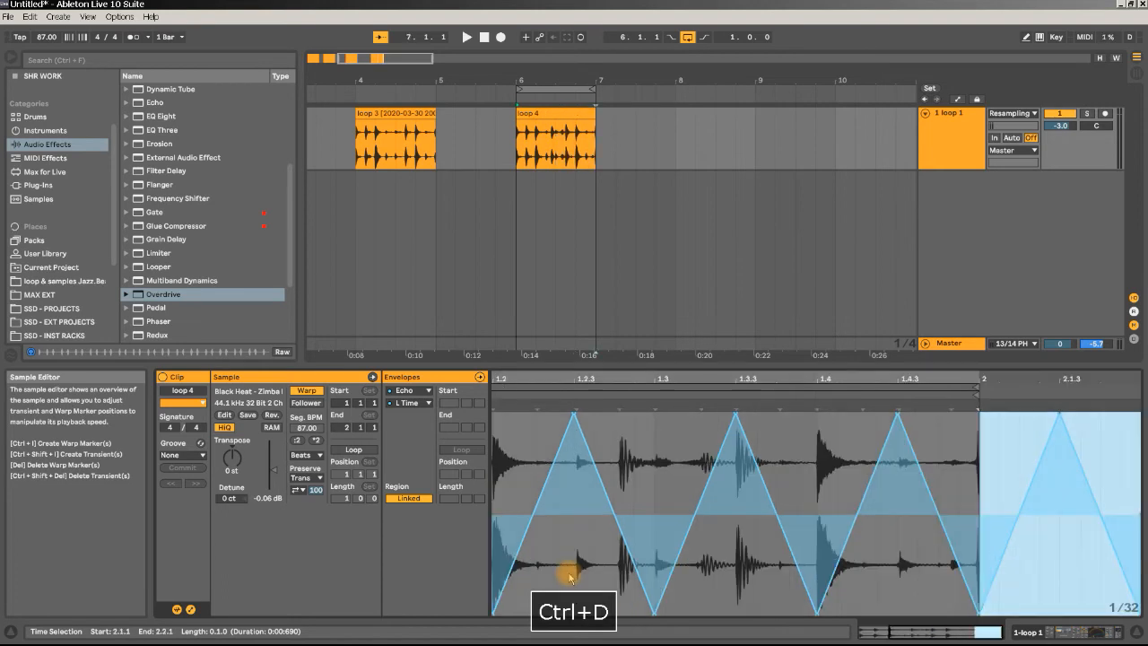
key(space)
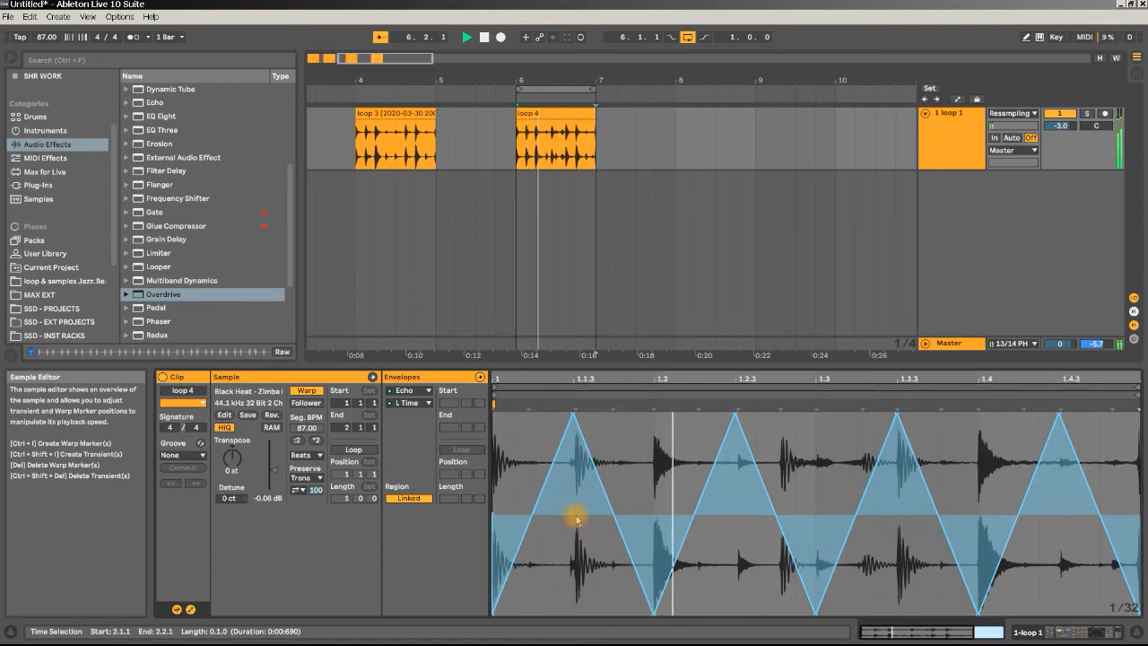
key(space)
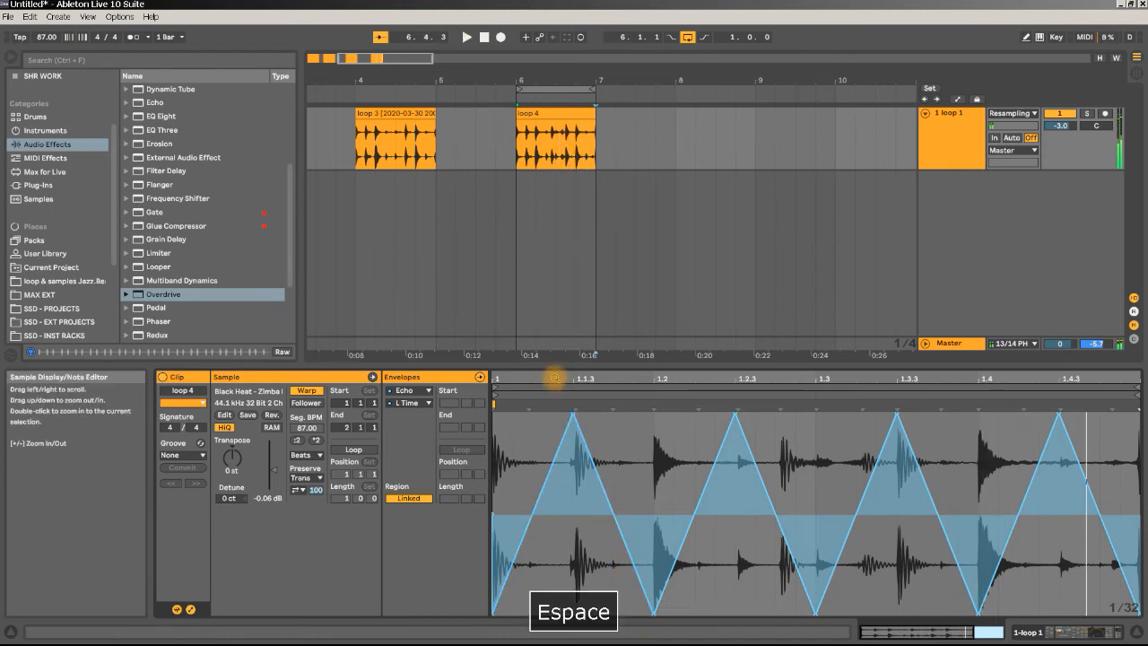
Select the L Time envelope from 1.1.1 to 2.1.2, raise the low points of its triangles, and play the loop.
drag(556, 378, 556, 359)
click(1058, 604)
mouse_move(1062, 599)
mouse_down()
mouse_move(798, 601)
mouse_move(286, 637)
mouse_up()
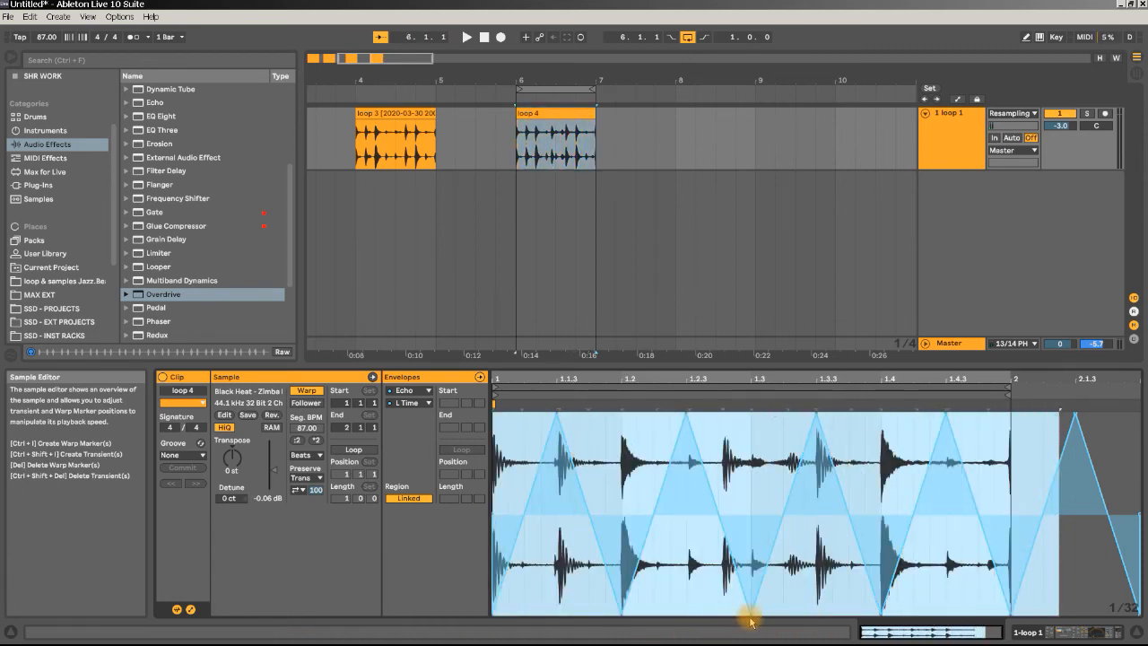
drag(751, 607, 753, 544)
key(space)
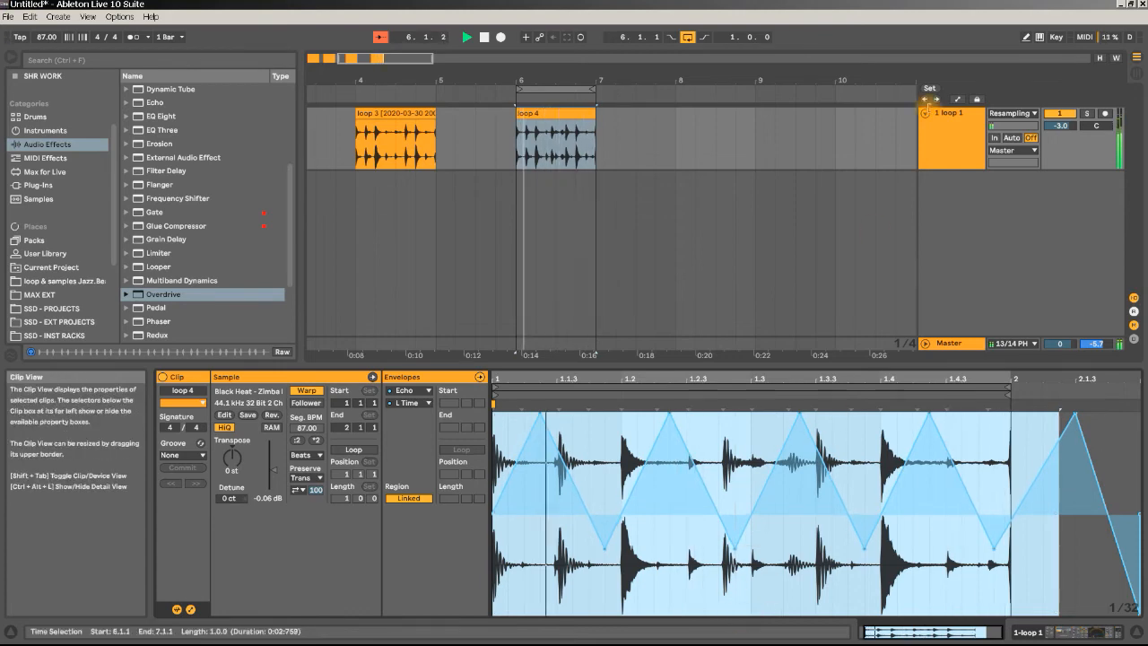
Check the Echo's delay time, delete the L Time envelope points from 1.1.1 to 2.1.2, and audition the loop.
double_click(946, 139)
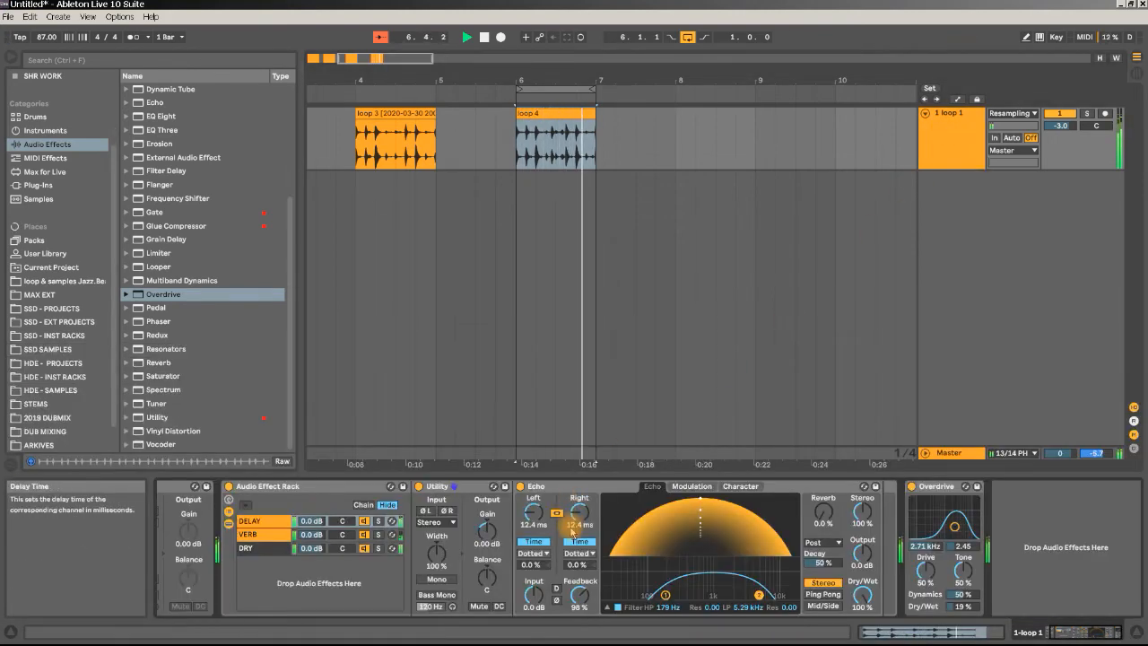
double_click(561, 150)
key(space)
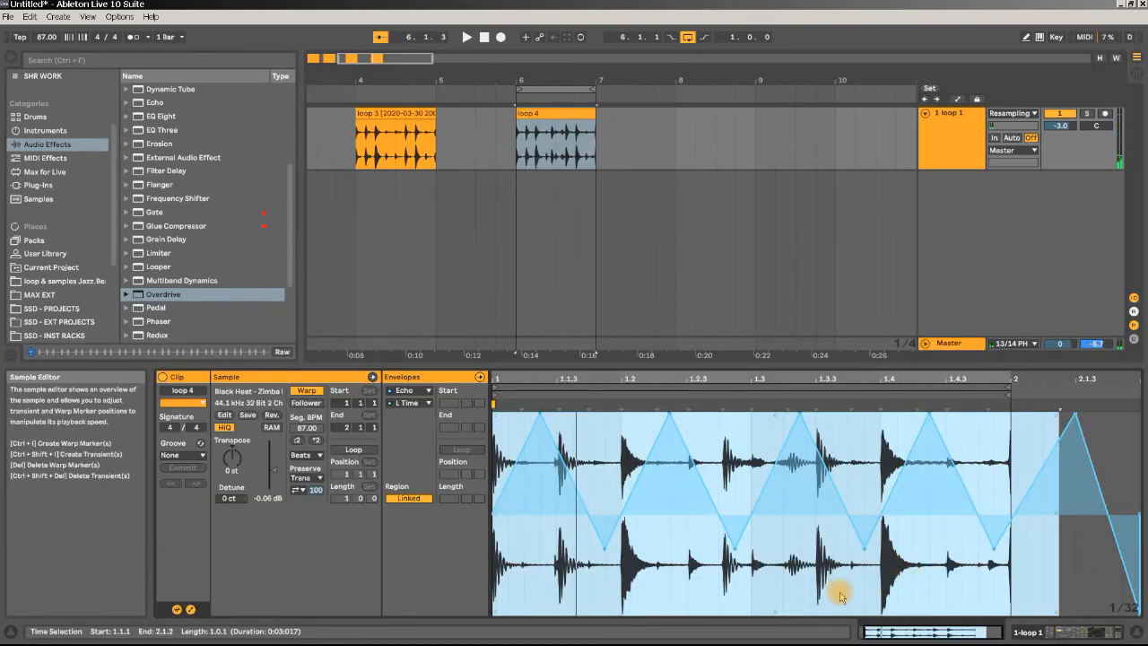
key(Delete)
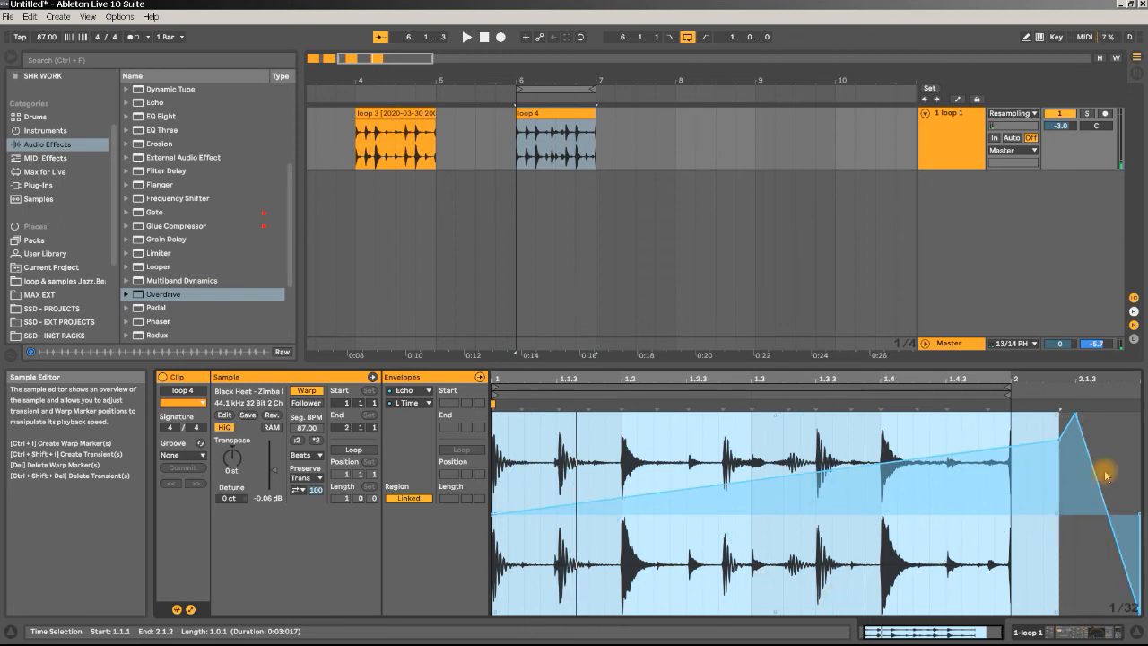
key(space)
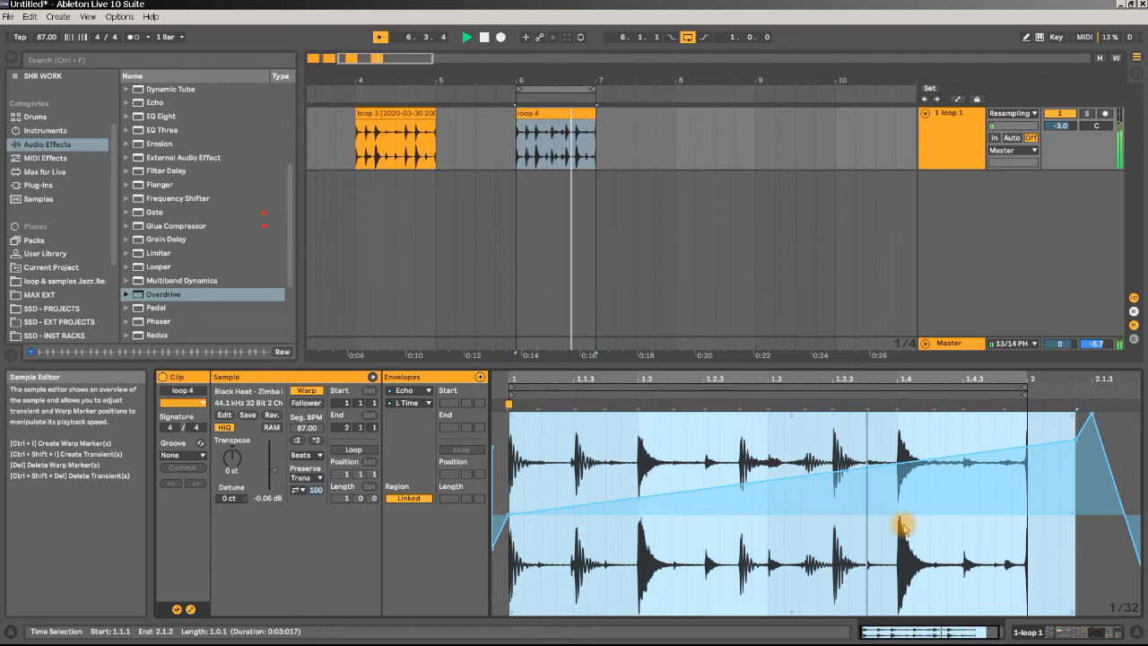
key(space)
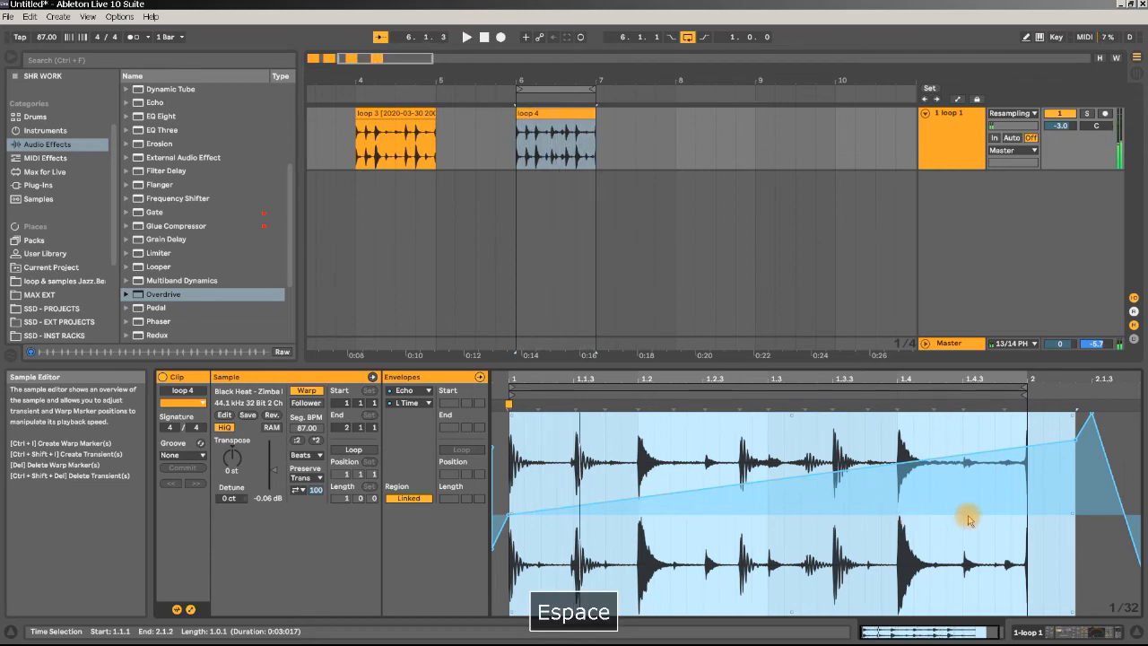
Add breakpoints near the end of loop 4's L Time envelope, drop the final one at bar 2, and audition the loop.
click(1029, 452)
key(space)
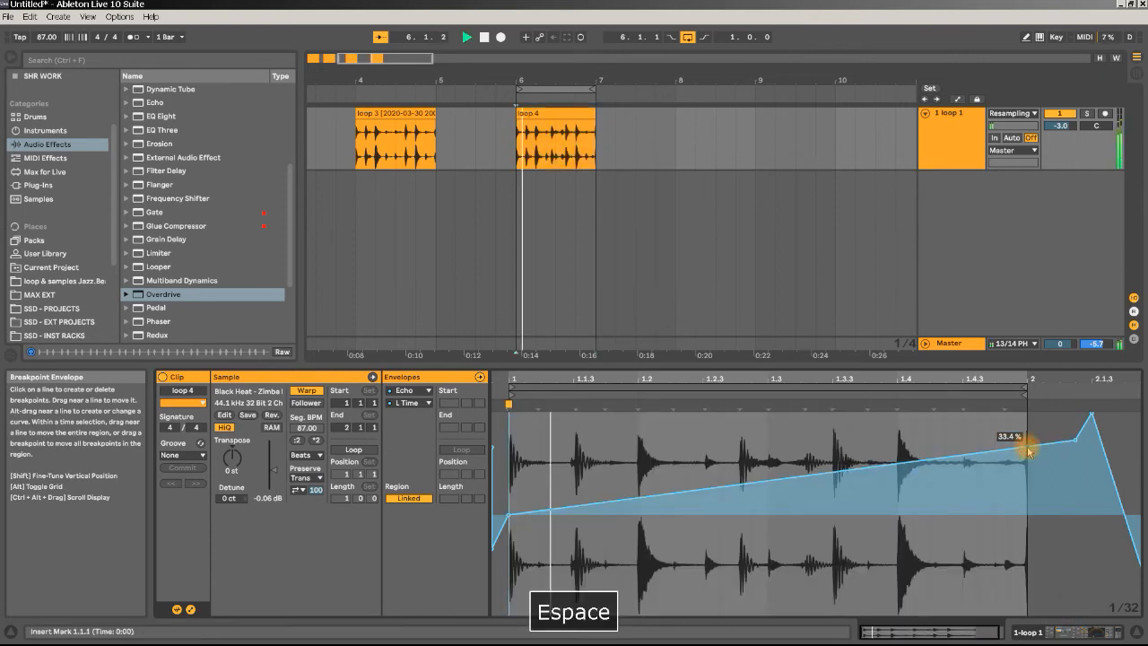
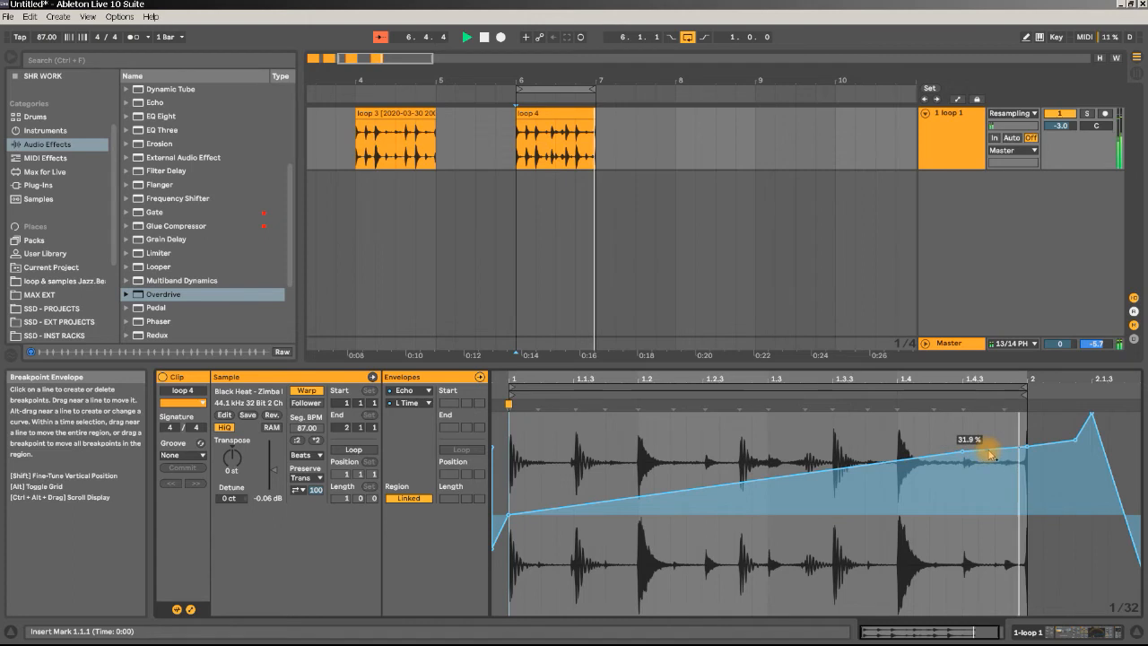
drag(991, 451, 1026, 509)
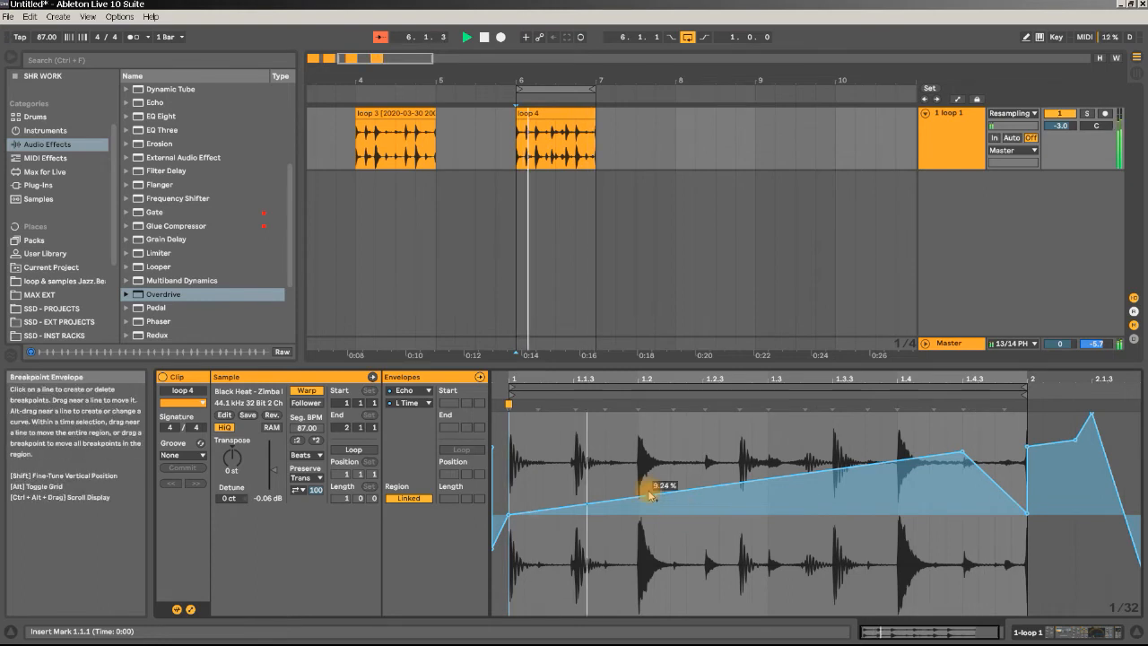
key(space)
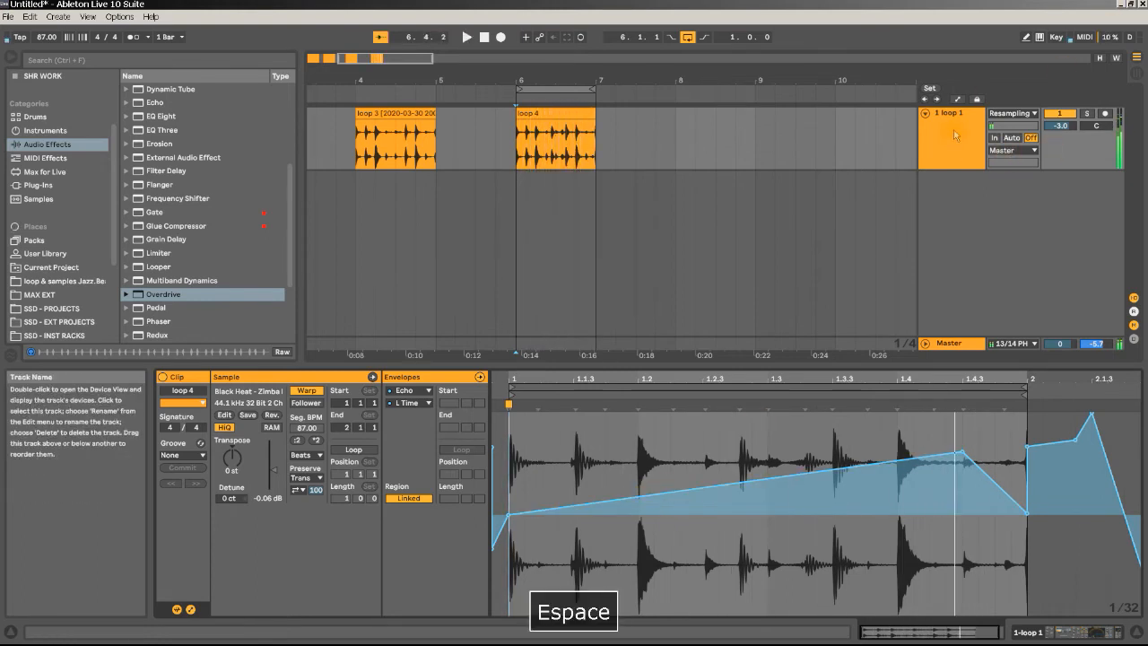
Bring up the rack's Mixer Chain Volume envelope in loop 4.
click(953, 129)
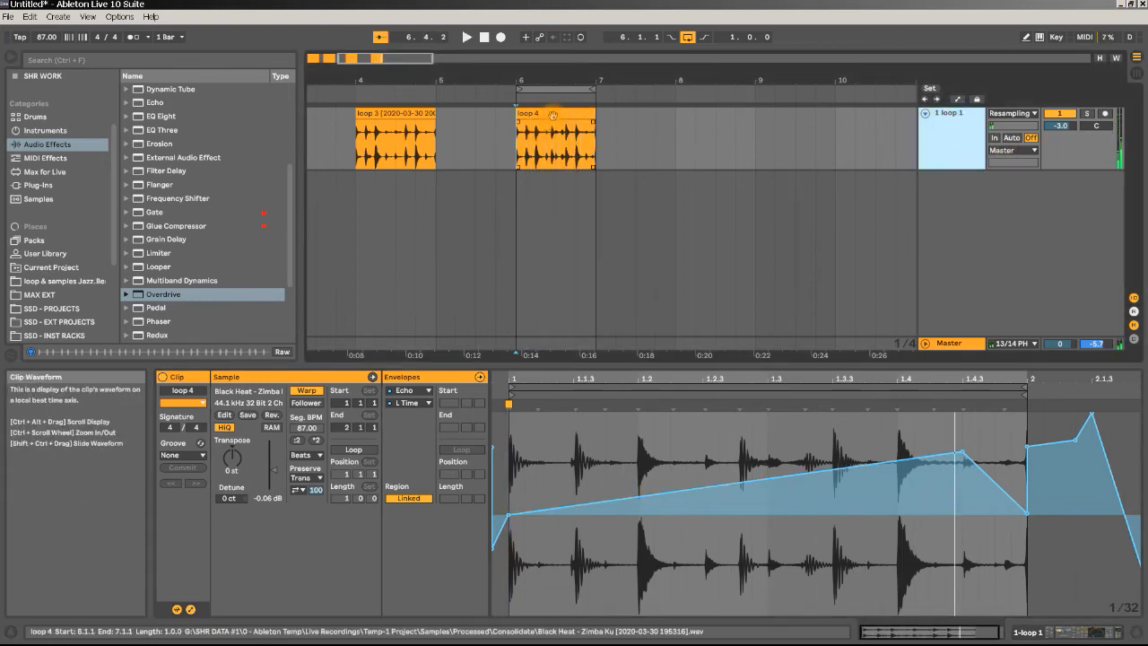
click(520, 143)
click(954, 125)
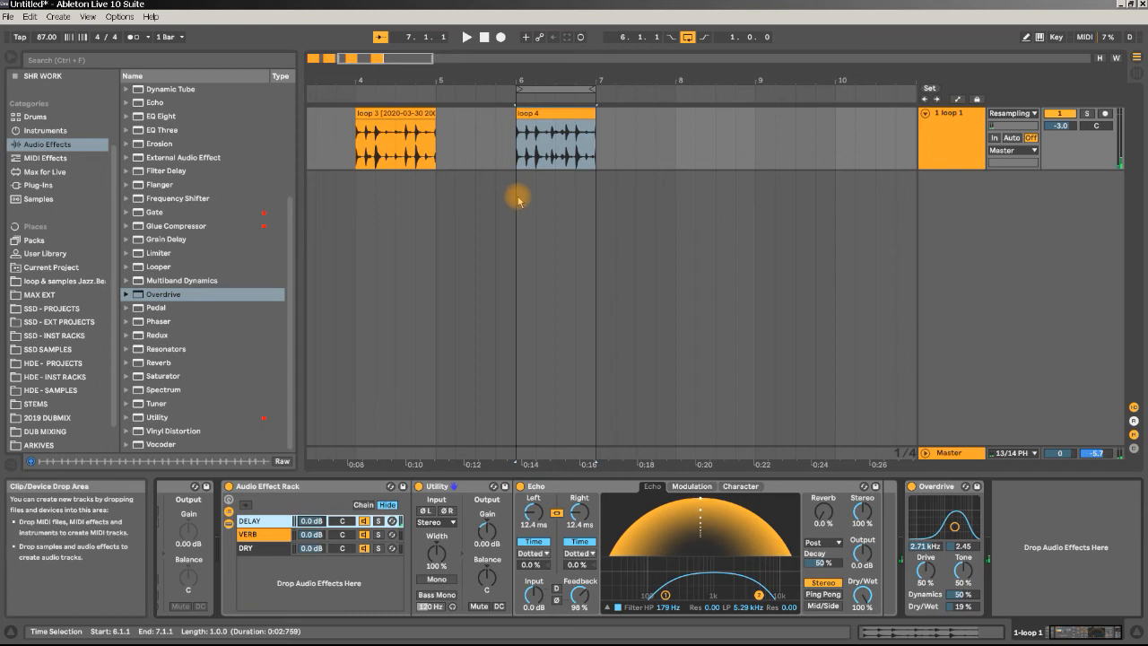
click(546, 112)
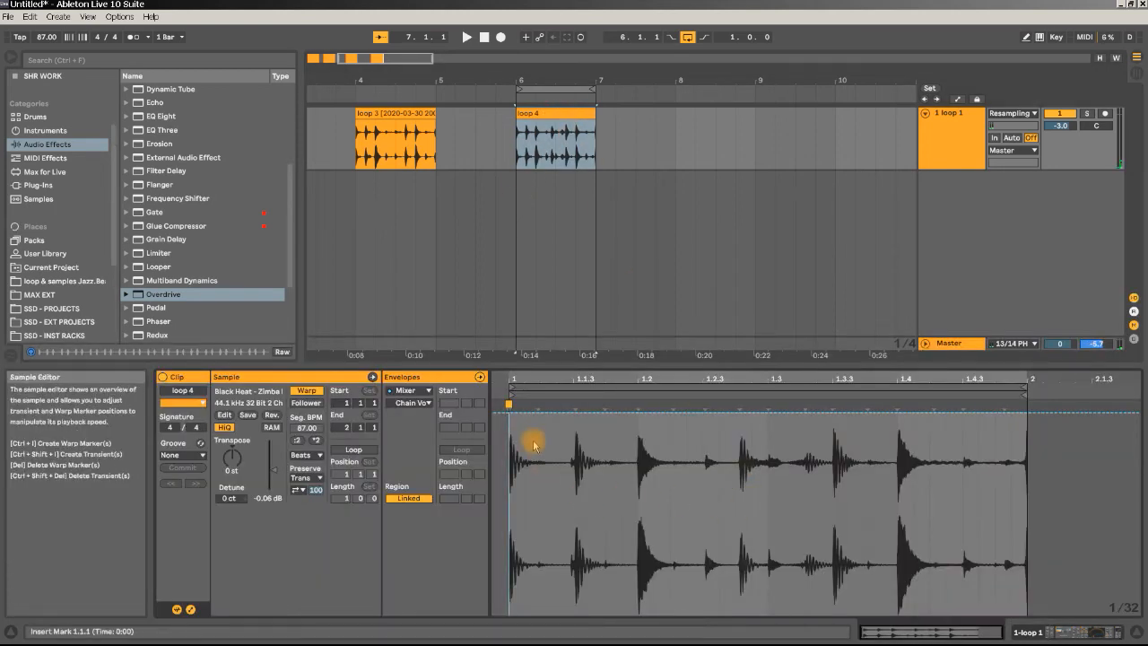
Cut a short gate into the Chain Volume envelope at 1.1.1, duplicate it repeatedly past the loop's end, and play the loop.
drag(520, 383, 510, 433)
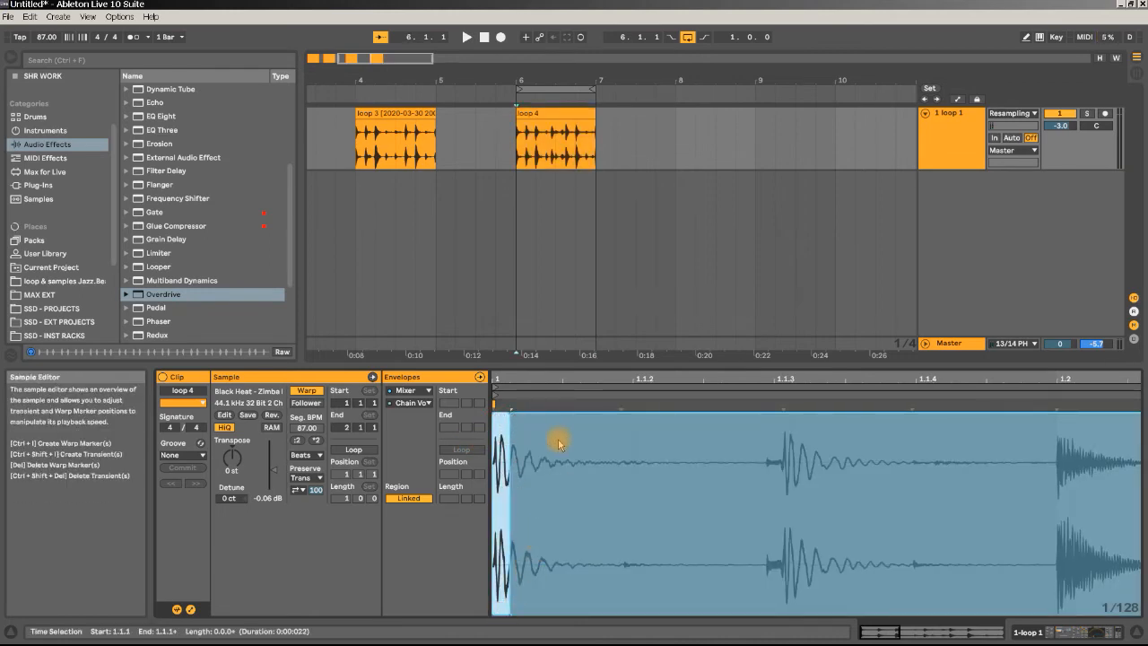
shift+click(542, 434)
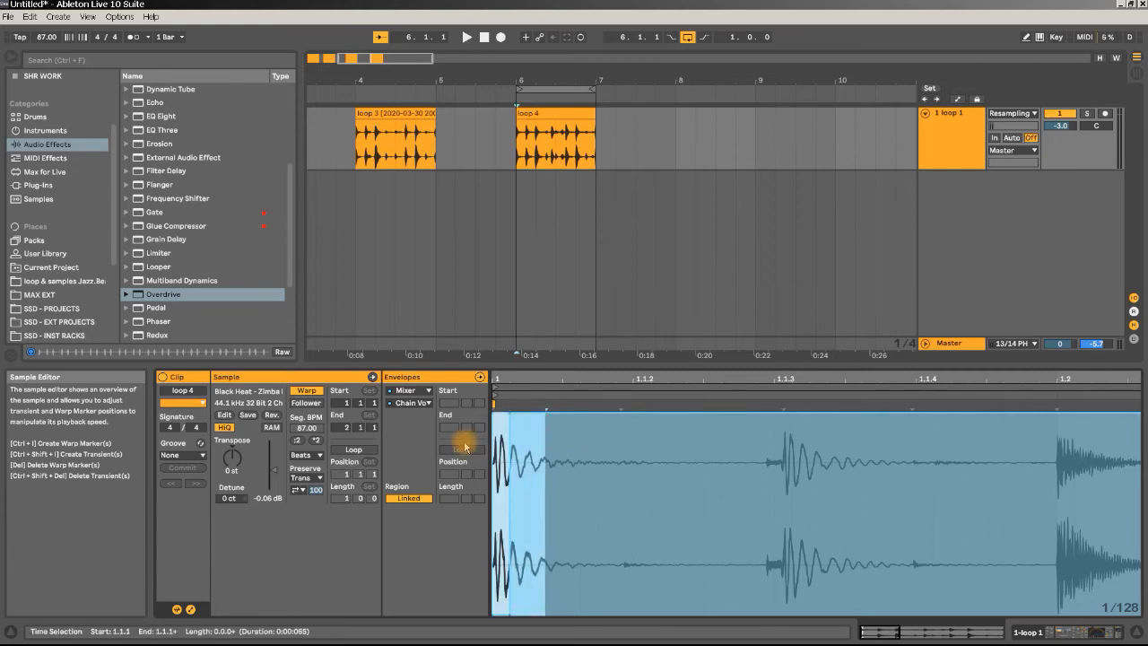
key(ctrl+d)
key(ctrl+d)
key(ctrl+d)
key(ctrl+d)
key(ctrl+d)
key(ctrl+d)
key(ctrl+d)
key(ctrl+d)
key(ctrl+d)
key(ctrl+d)
key(ctrl+d)
key(ctrl+d)
key(ctrl+d)
key(ctrl+d)
key(ctrl+d)
key(ctrl+d)
key(ctrl+d)
key(ctrl+d)
key(ctrl+d)
key(ctrl+d)
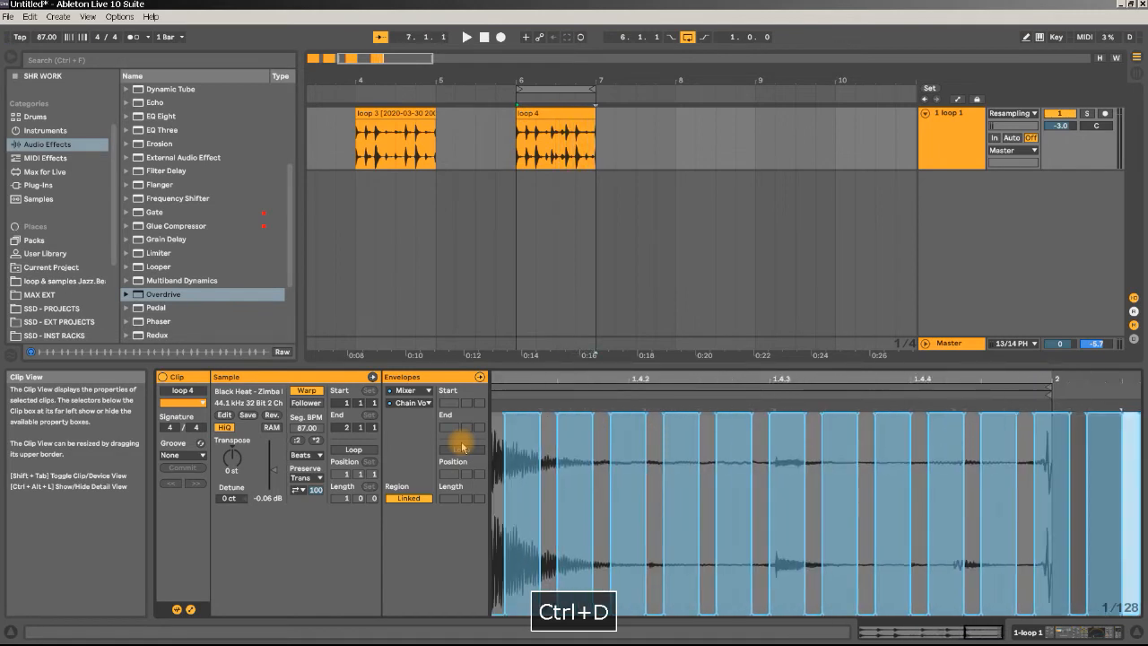
key(space)
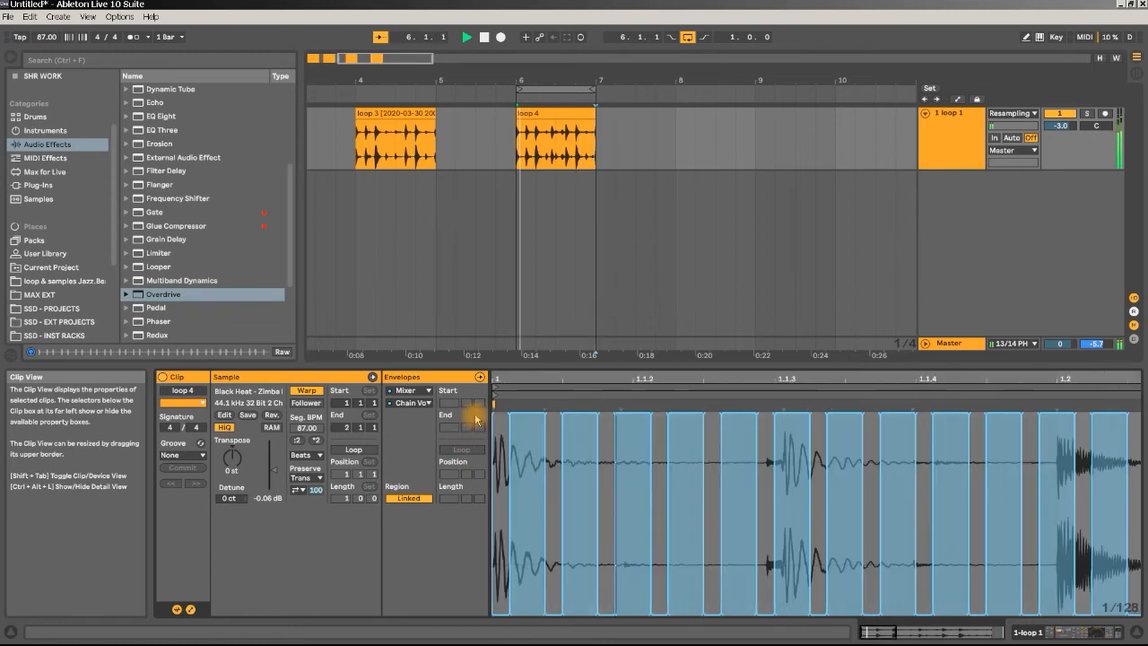
Clear the Chain Volume gates from 1.3.1 to just past 1.3.2, and duplicate the envelope section around that gap.
click(957, 111)
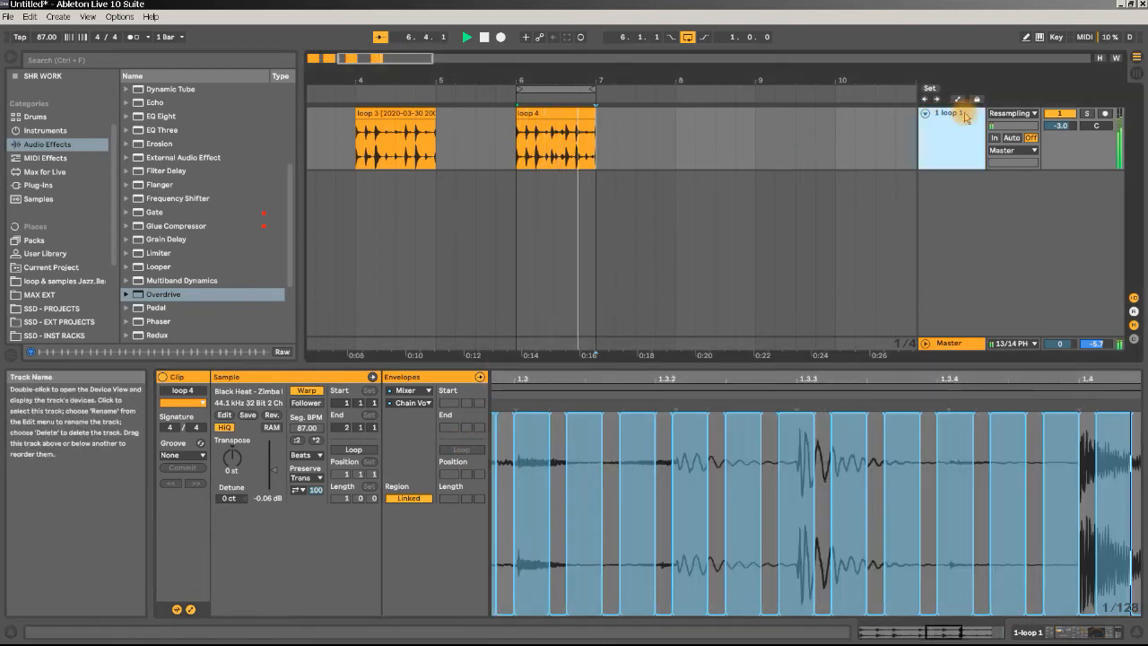
click(956, 119)
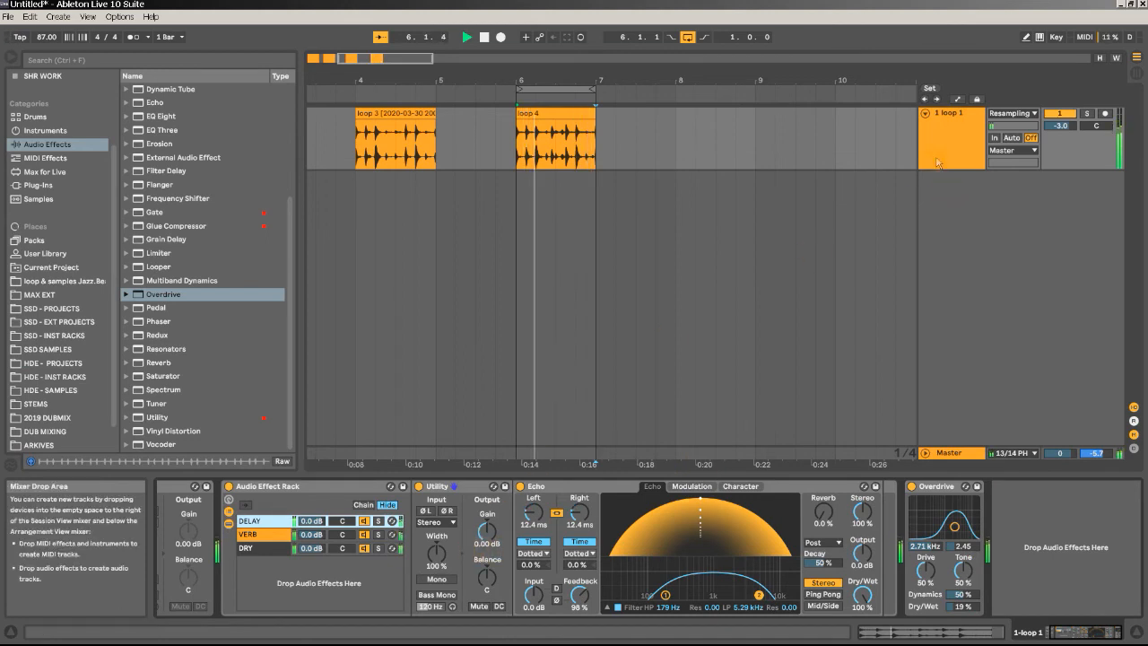
click(567, 112)
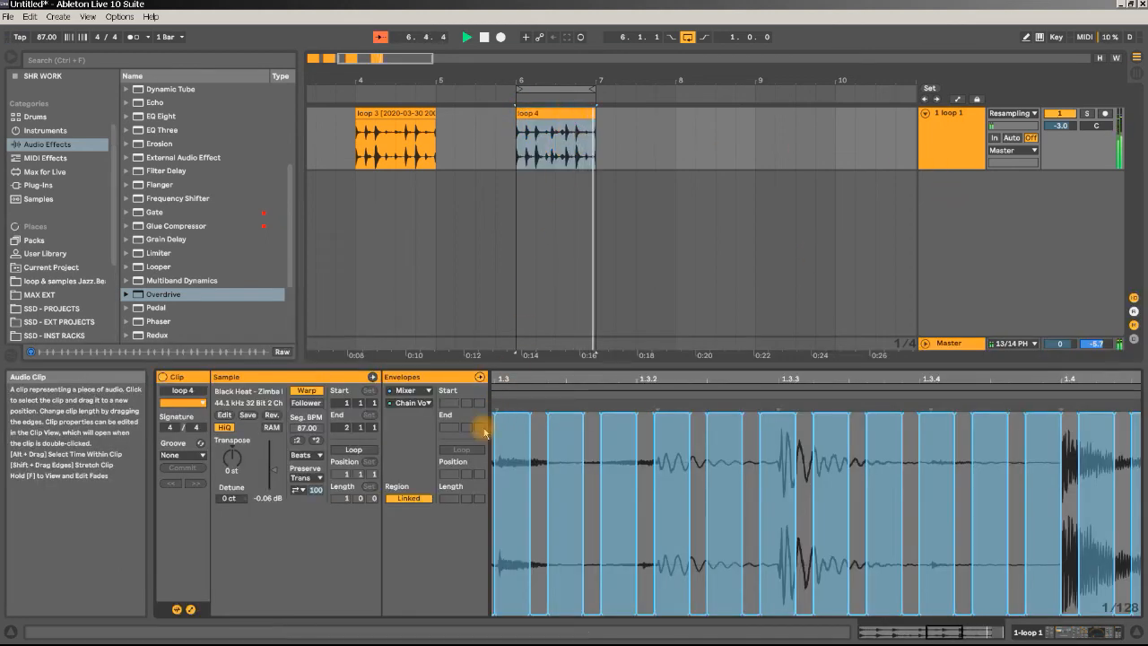
click(684, 461)
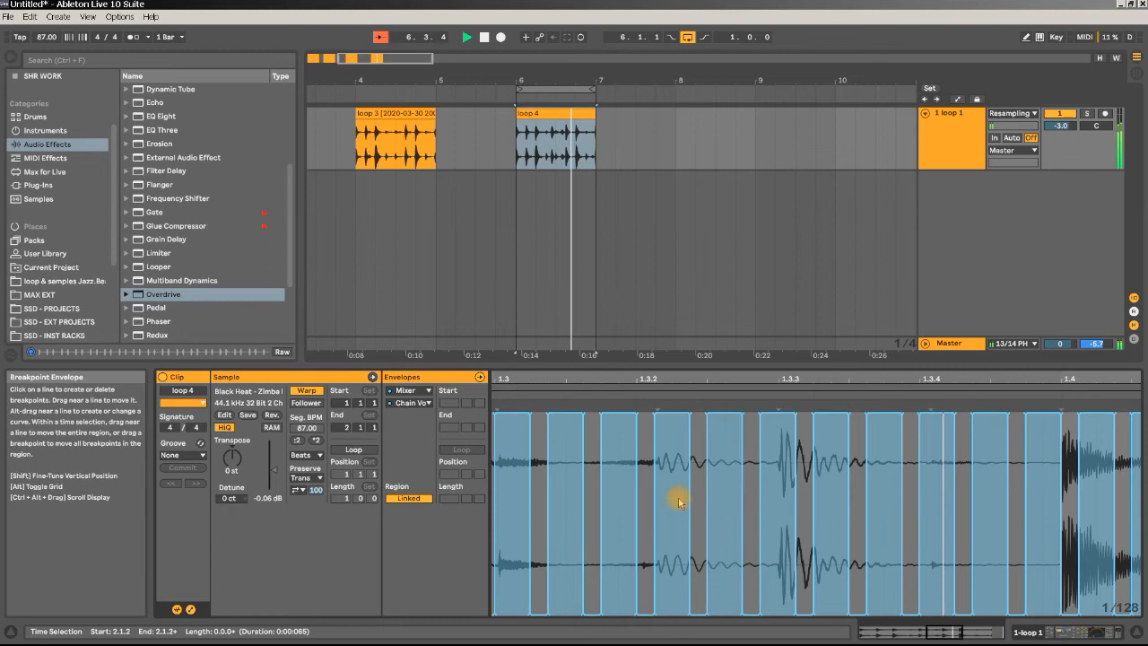
drag(540, 476, 751, 482)
key(Delete)
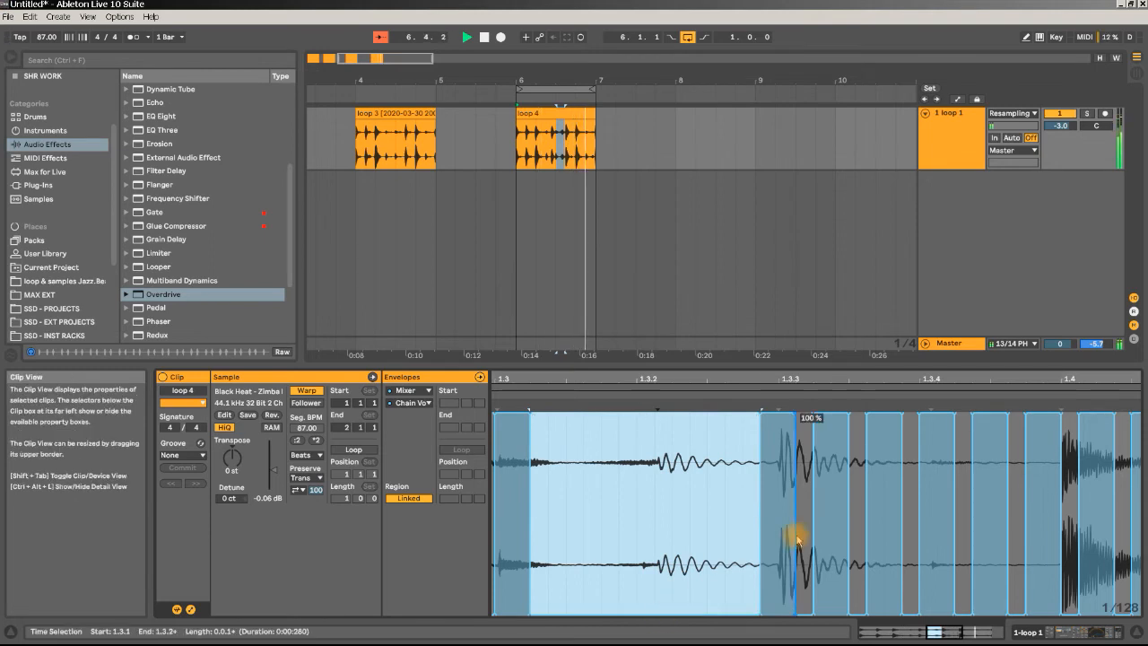
drag(876, 510, 333, 509)
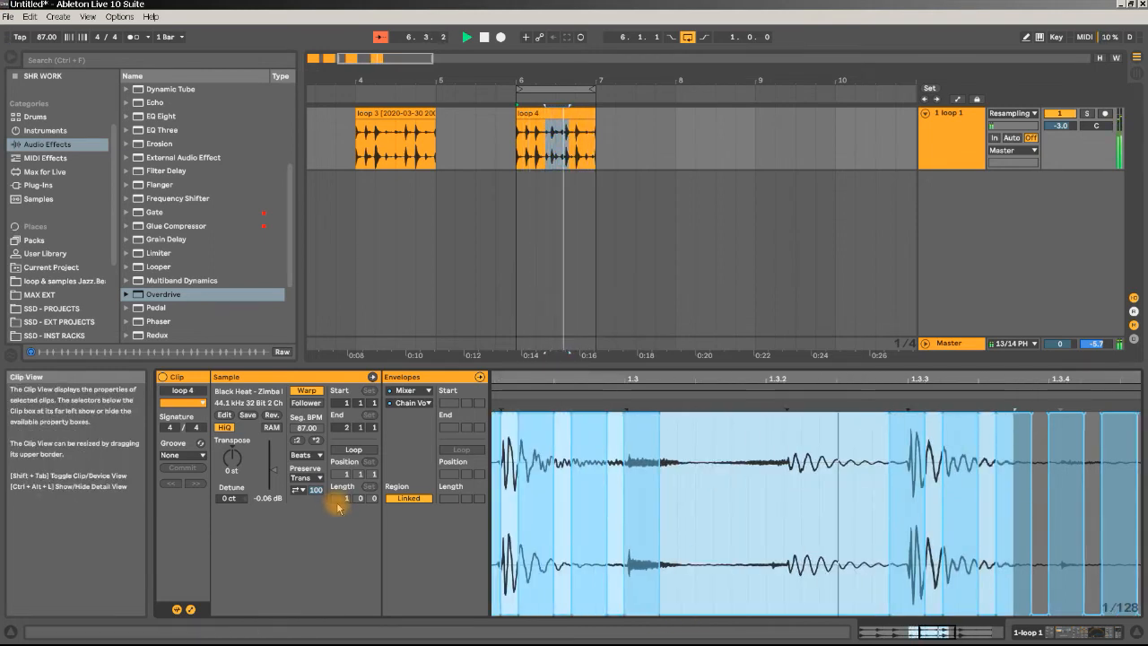
key(ctrl+d)
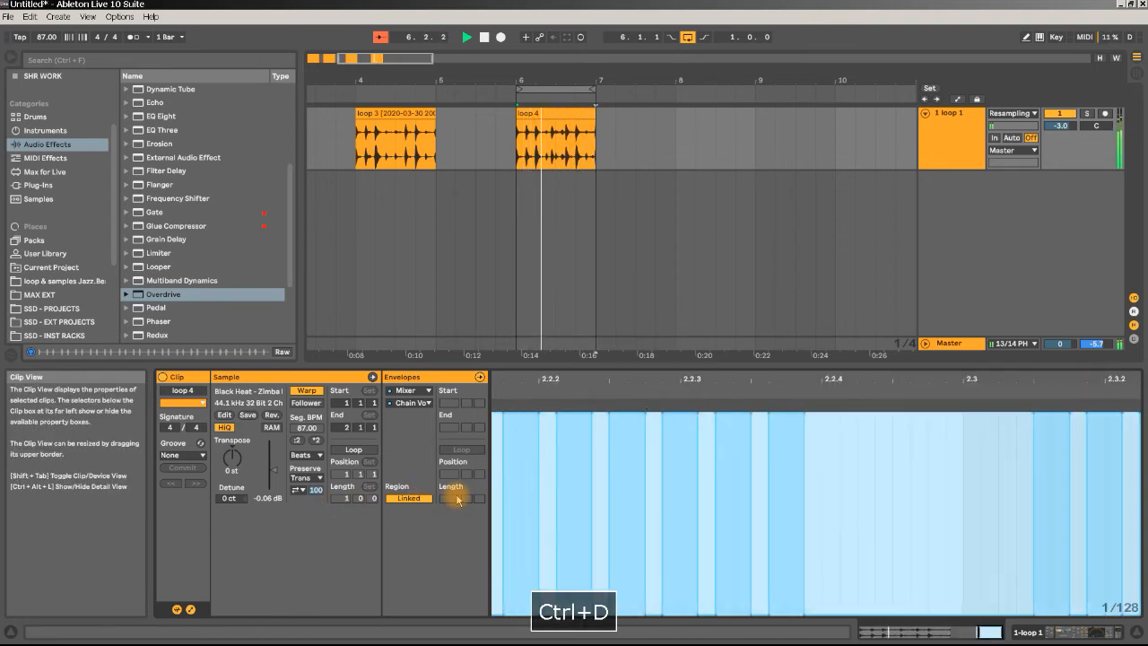
Copy the Chain Volume envelope from 1.2.1 to 2.1.4 and paste it.
drag(693, 377, 1065, 376)
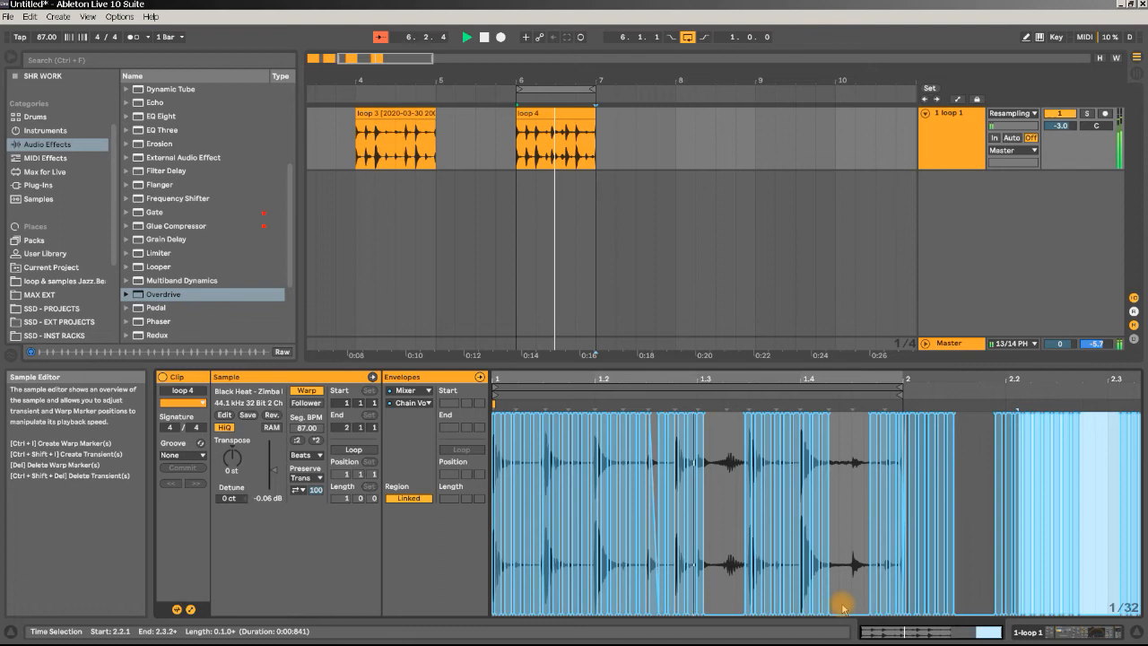
click(974, 585)
drag(798, 589, 608, 565)
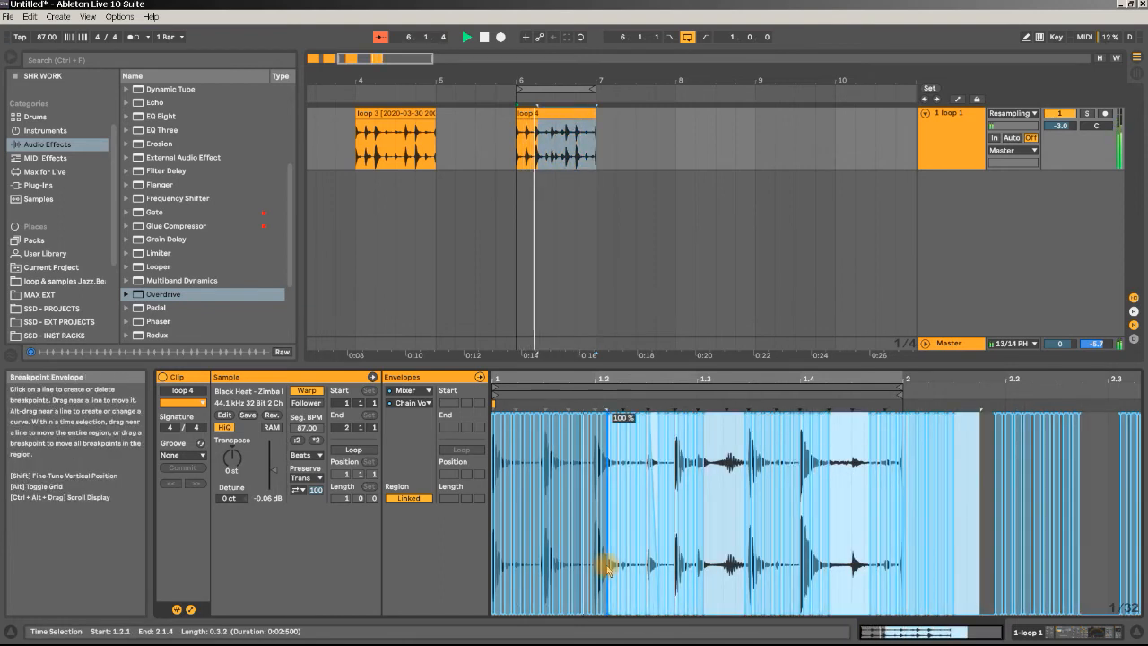
key(ctrl+c)
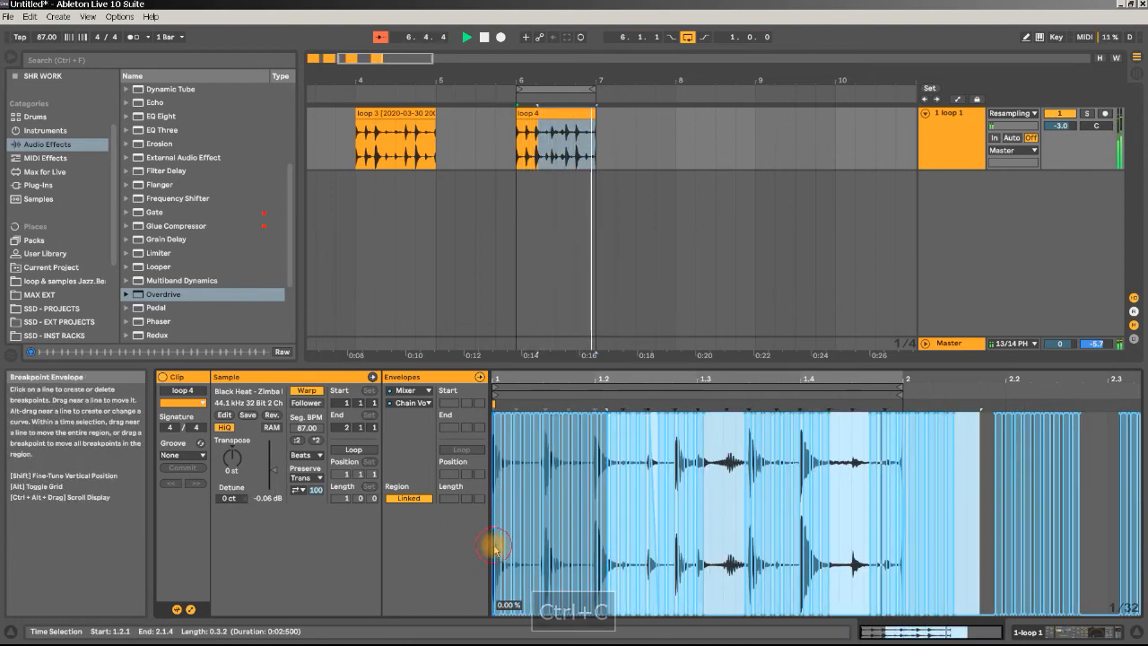
click(494, 547)
key(ctrl+v)
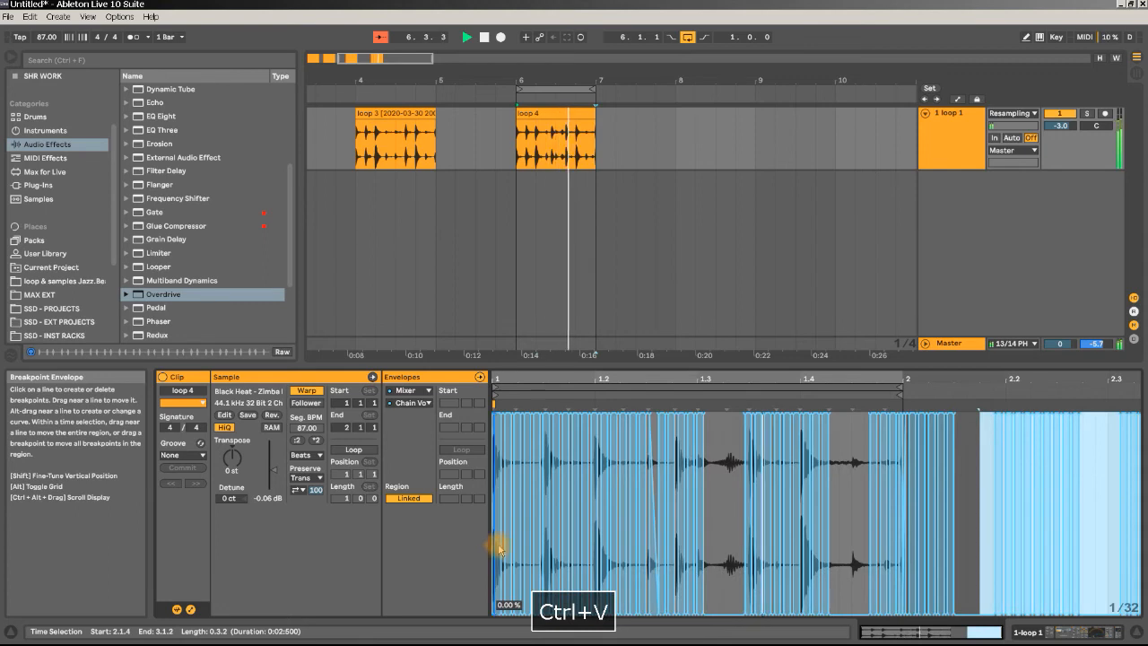
Delete the Chain Volume envelope points from 1.1.1 to 2.1.3 and raise the section from 1.1.1 to 1.1.3 to 100%.
drag(972, 467, 312, 431)
key(Delete)
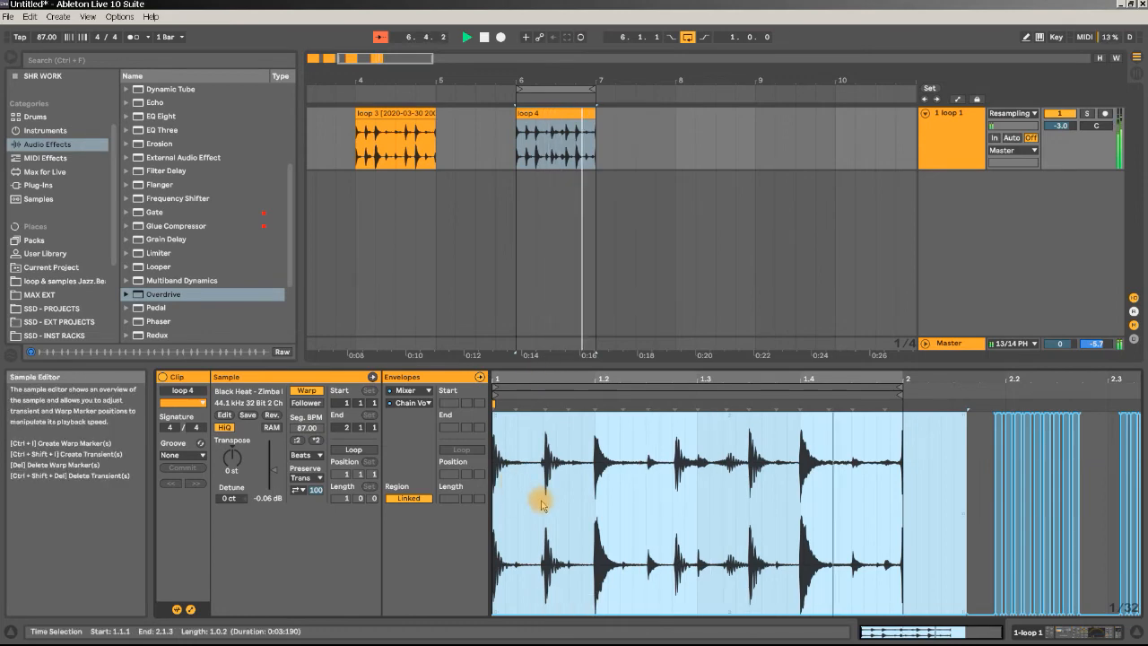
drag(542, 503, 493, 503)
drag(526, 608, 528, 415)
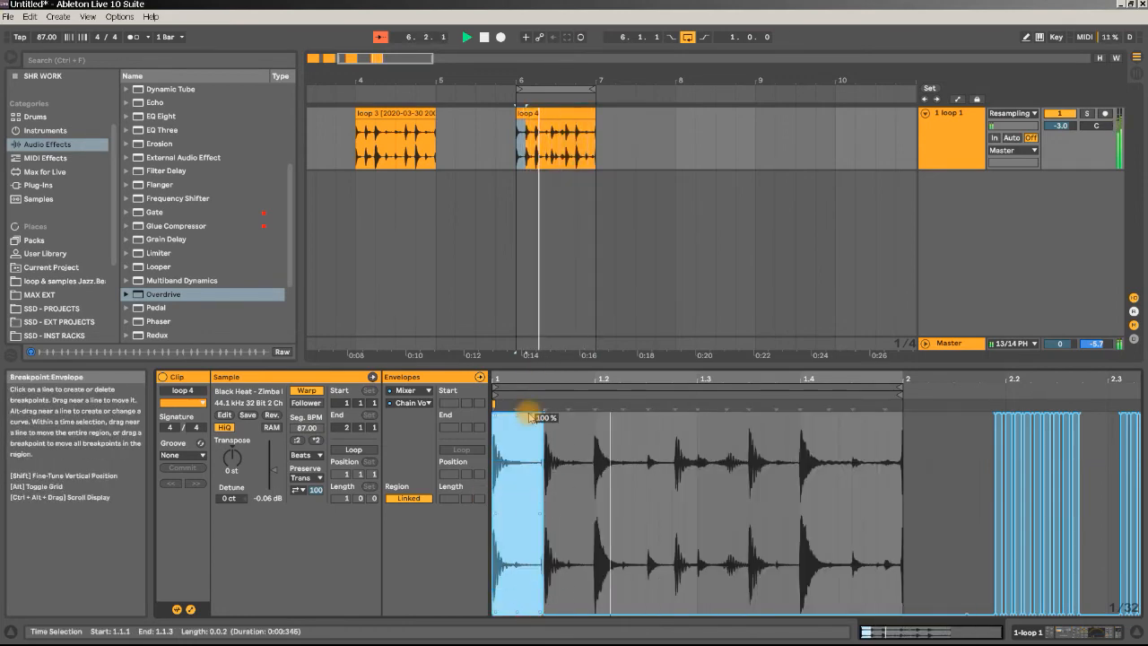
Select the Chain Volume envelope from 1.1.1 to 1.2.1 and duplicate it three times to fill the bar.
key(ctrl+d)
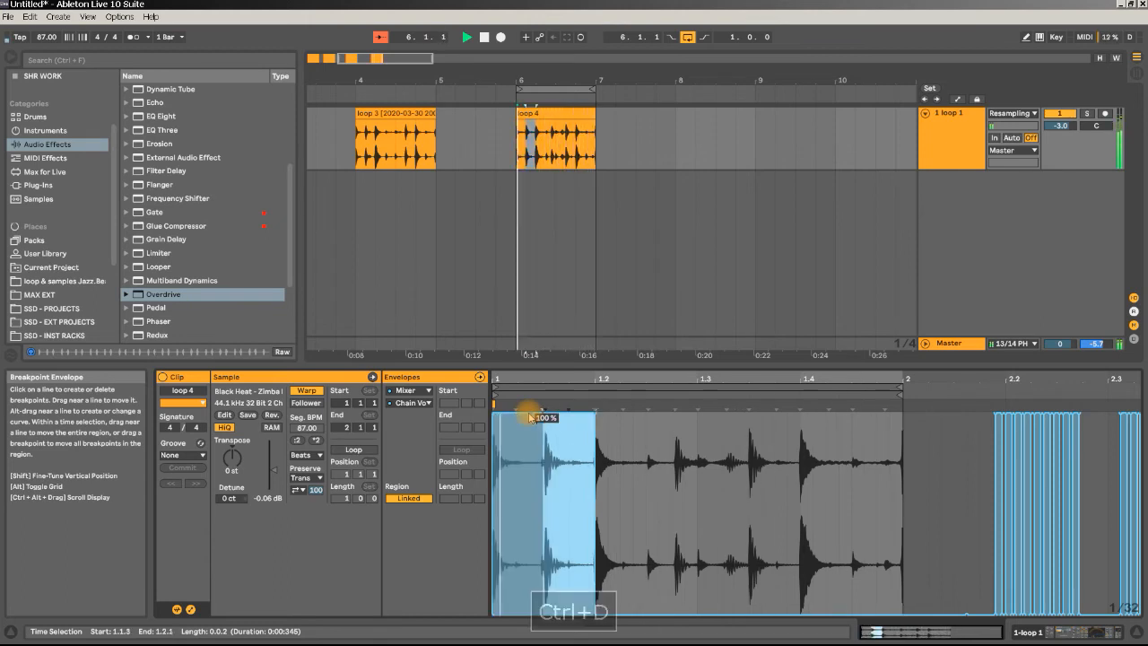
key(ctrl+z)
drag(594, 531, 466, 523)
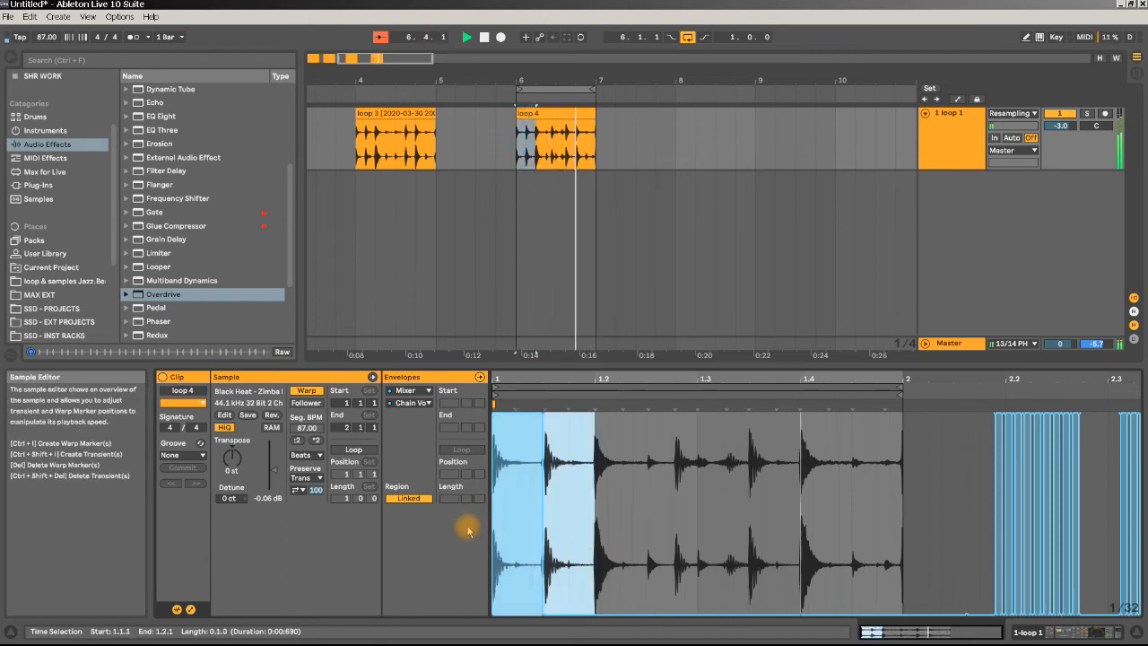
key(ctrl+d)
key(ctrl+d)
key(ctrl+d)
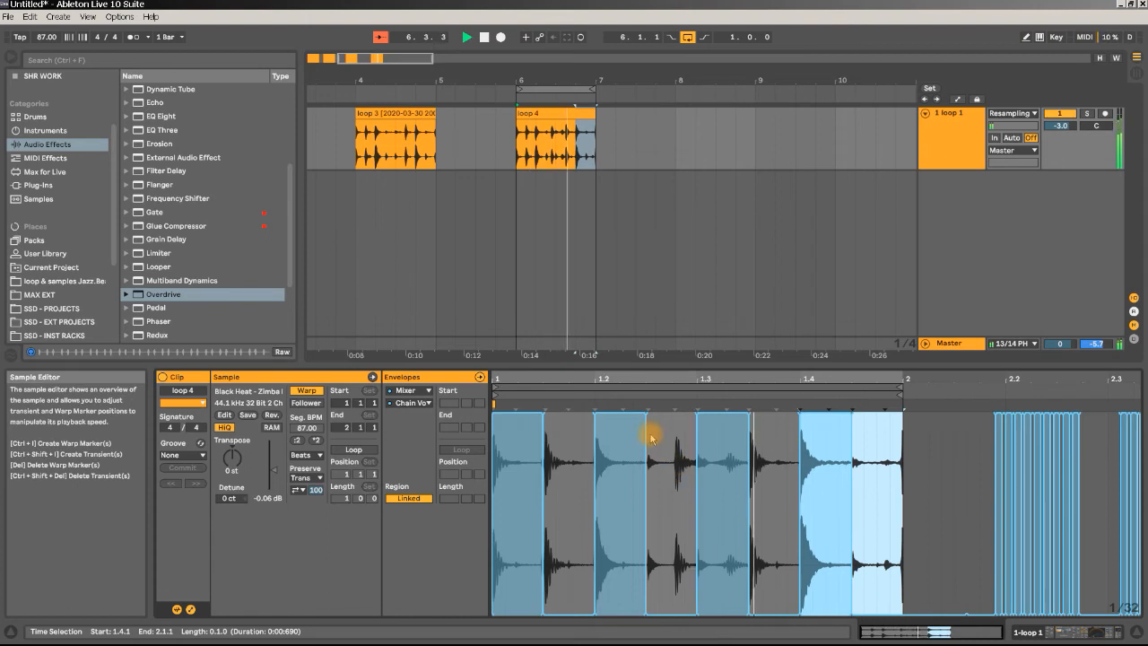
Turn the Chain Volume block at 1.2 into a curved fade-out ending slightly past its original edge, and audition it.
drag(649, 366, 659, 275)
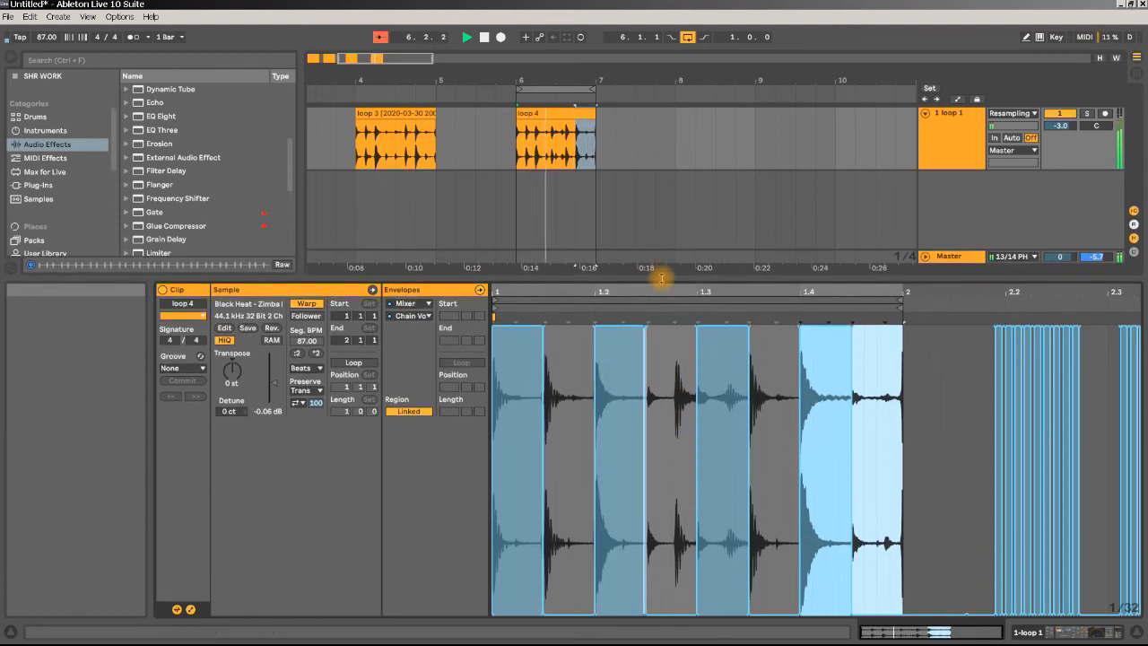
click(647, 329)
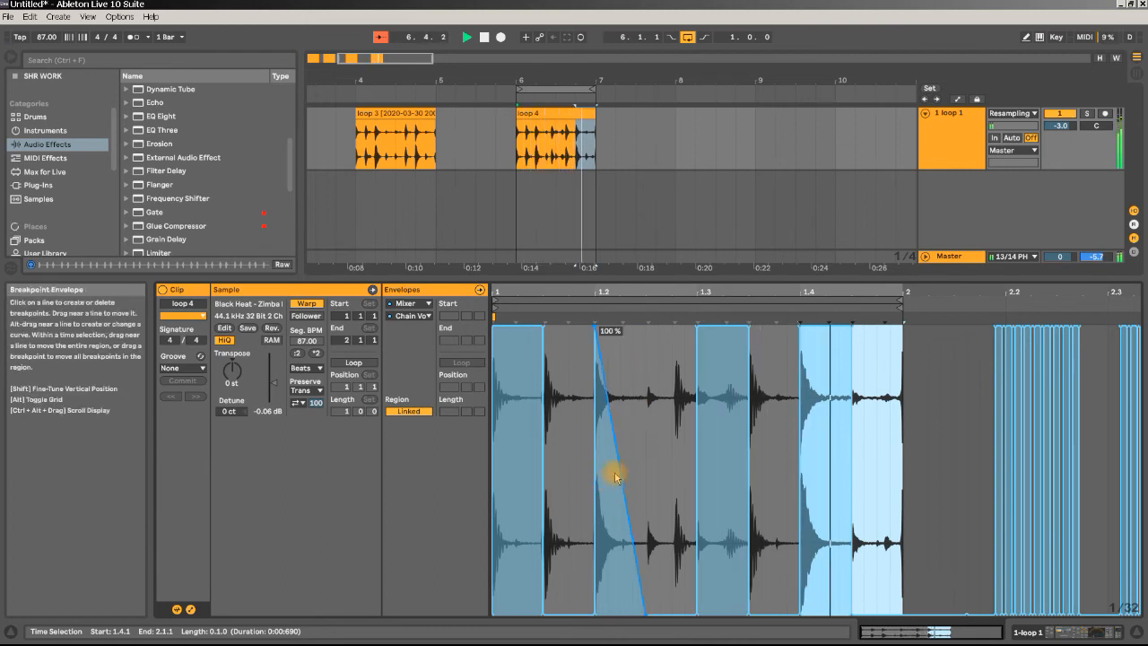
drag(616, 476, 619, 449)
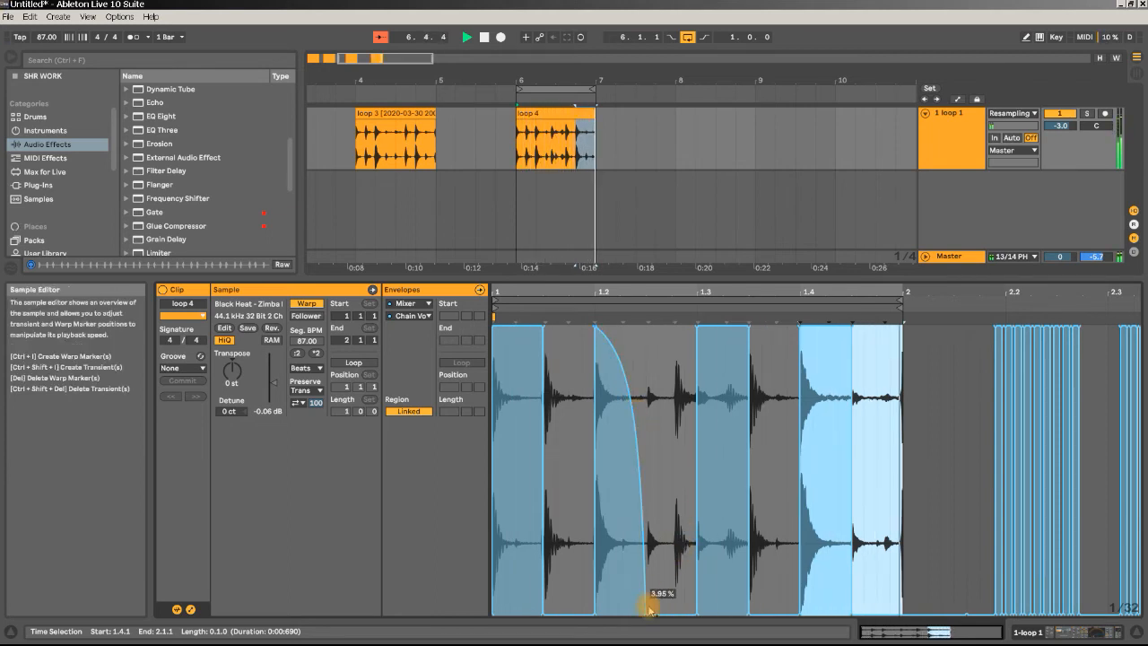
mouse_move(658, 619)
mouse_down()
mouse_move(638, 614)
mouse_move(658, 619)
mouse_up()
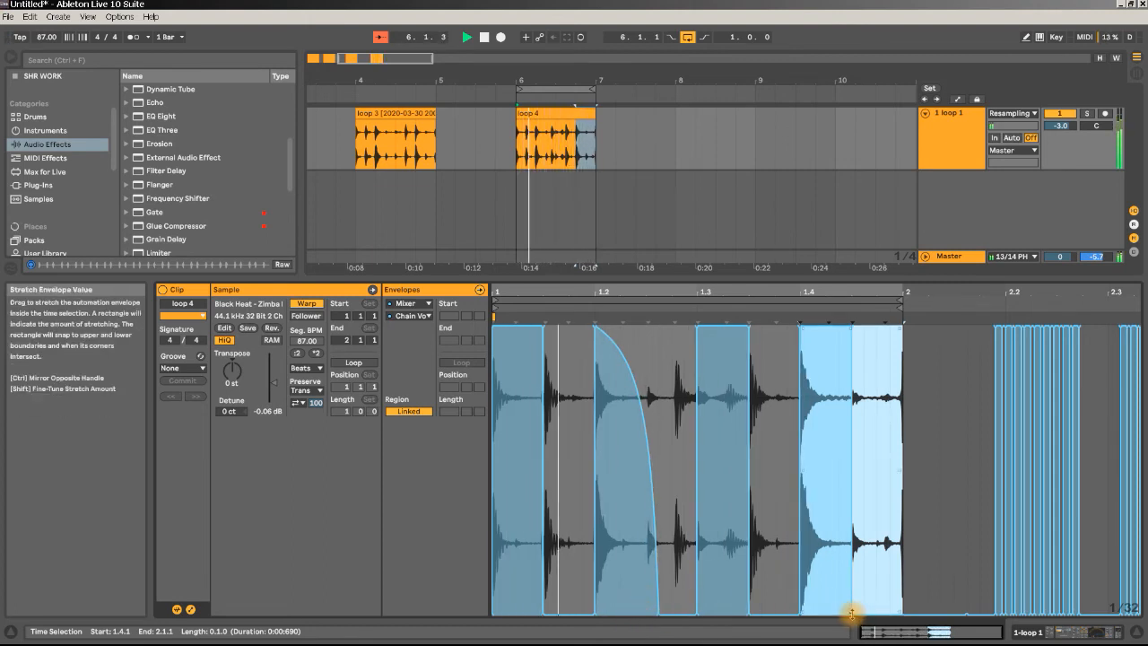
key(space)
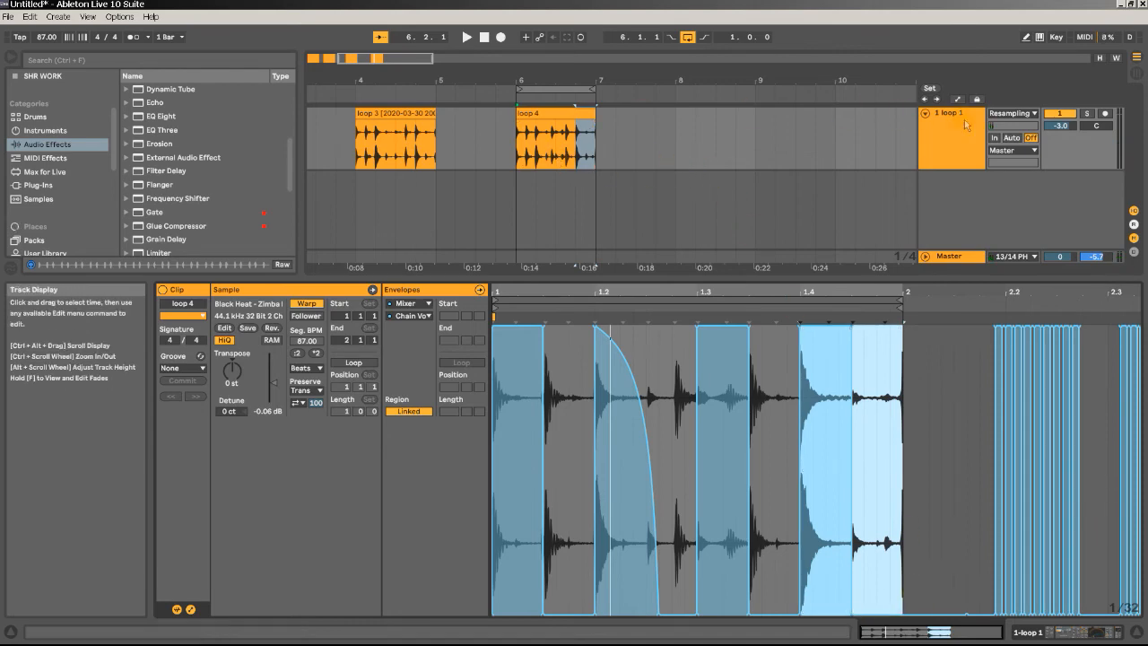
Bring up the loop 1 track's devices and show all four loops in the arrangement.
click(851, 204)
drag(558, 277, 574, 468)
click(953, 134)
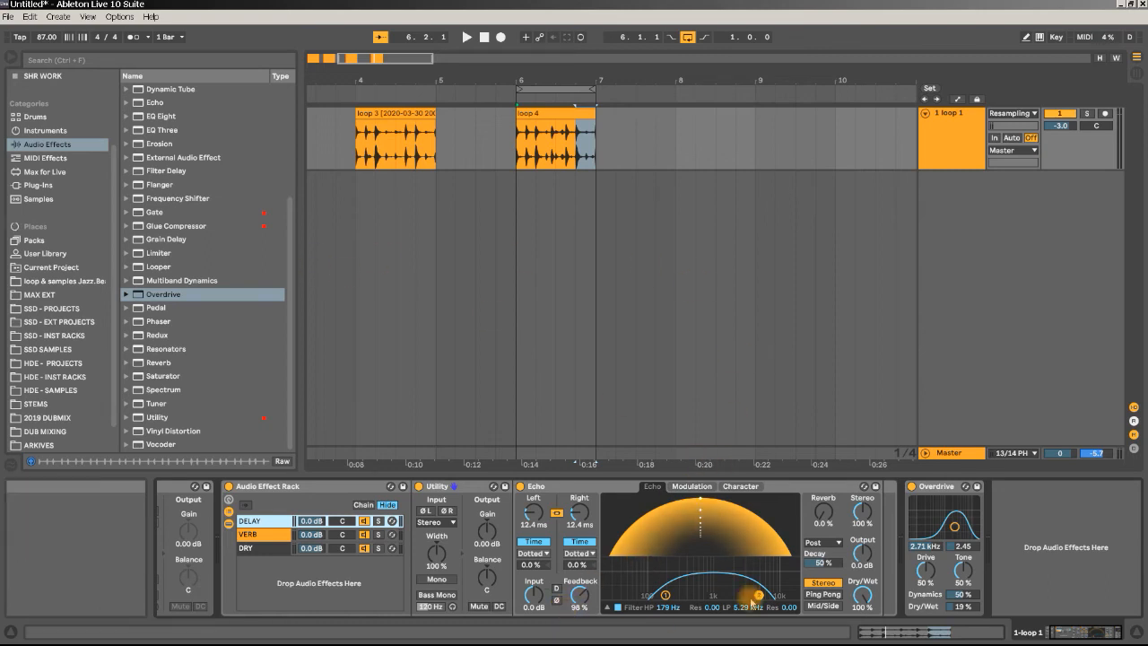
right_click(945, 134)
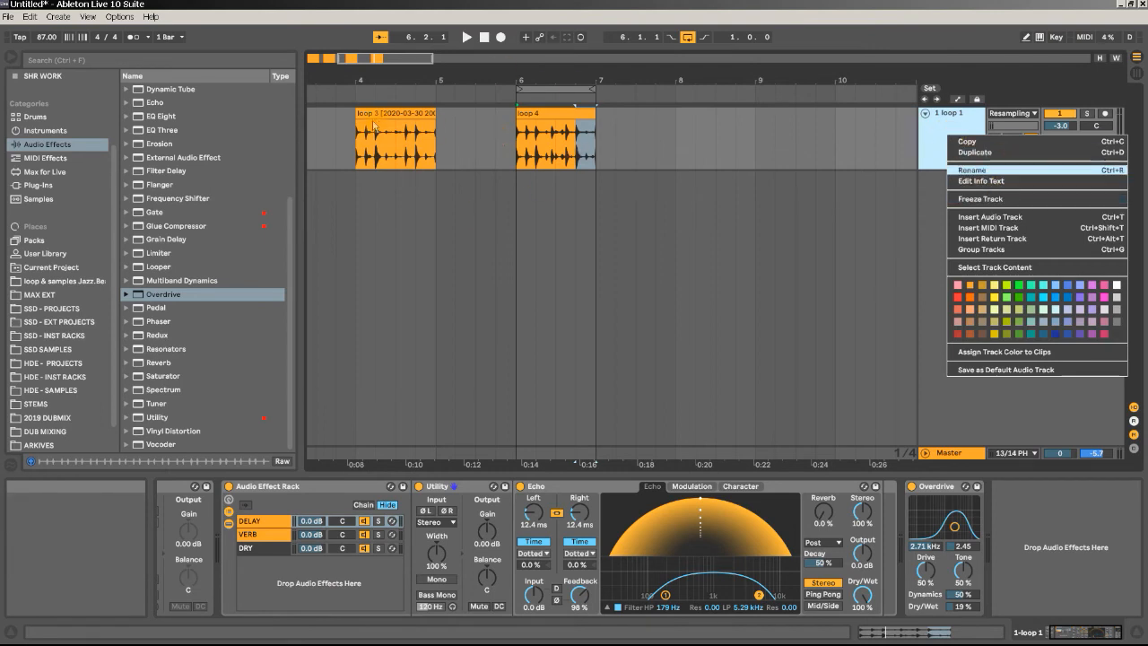
click(480, 69)
drag(461, 75, 467, 110)
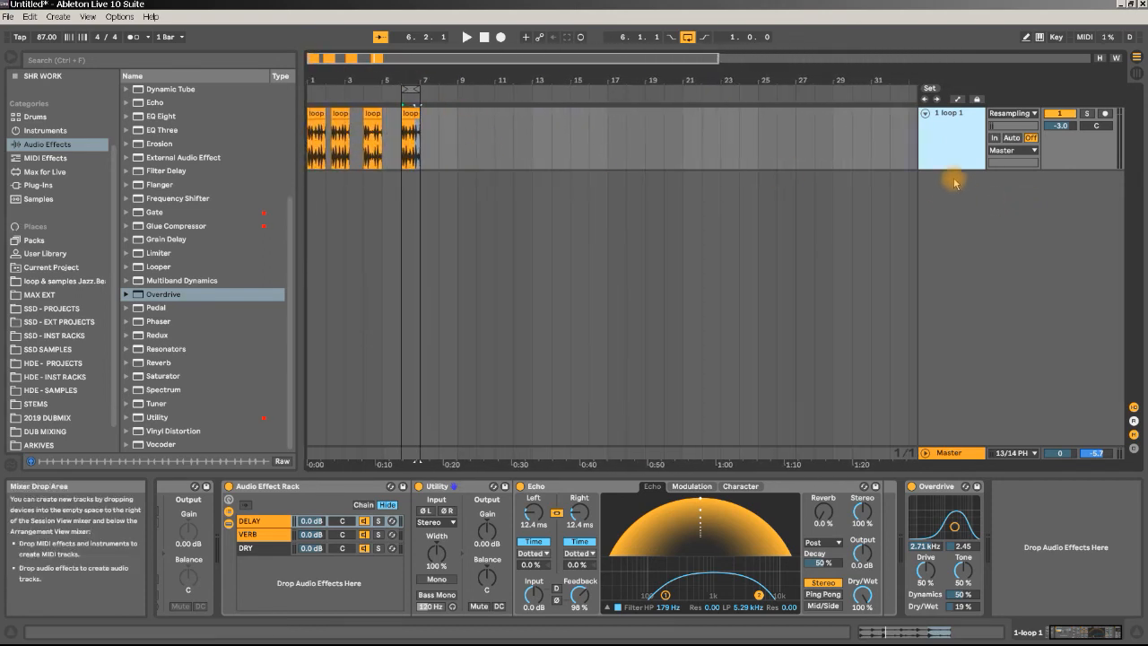
Duplicate the loop 1 track together with its clips and effects.
click(960, 134)
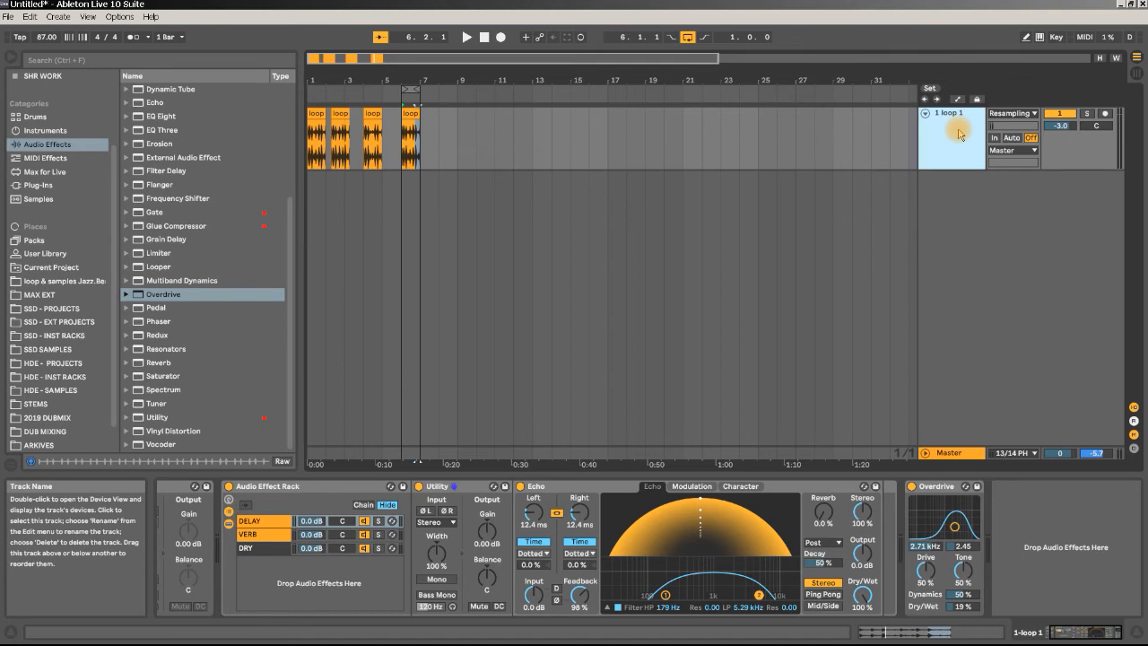
key(ctrl+d)
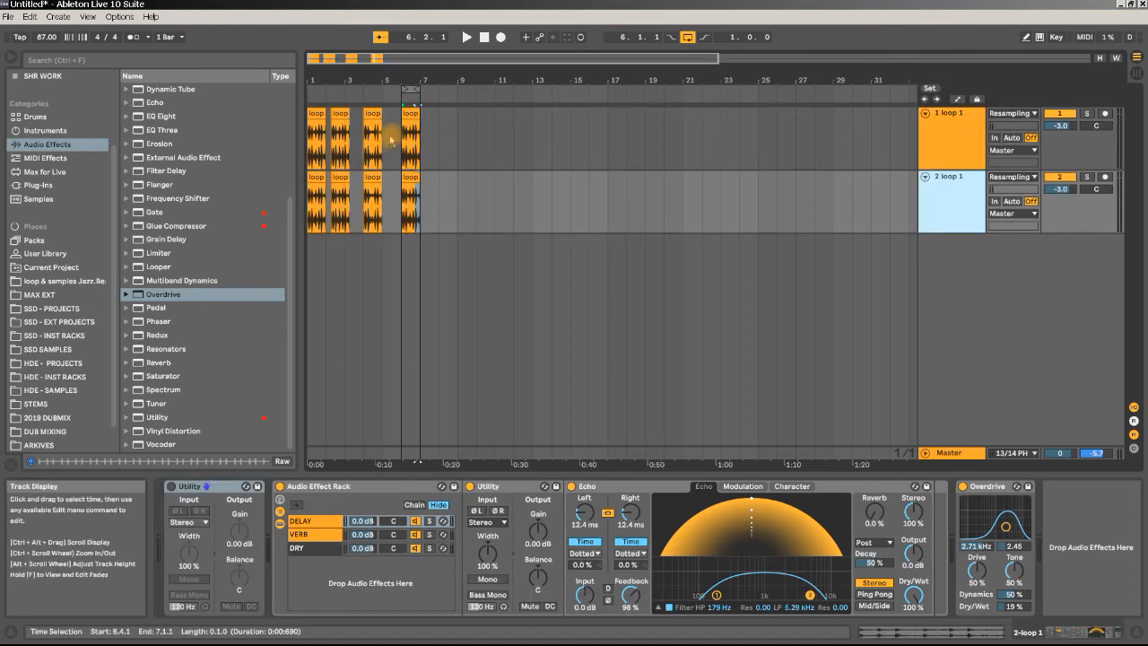
drag(386, 139, 268, 133)
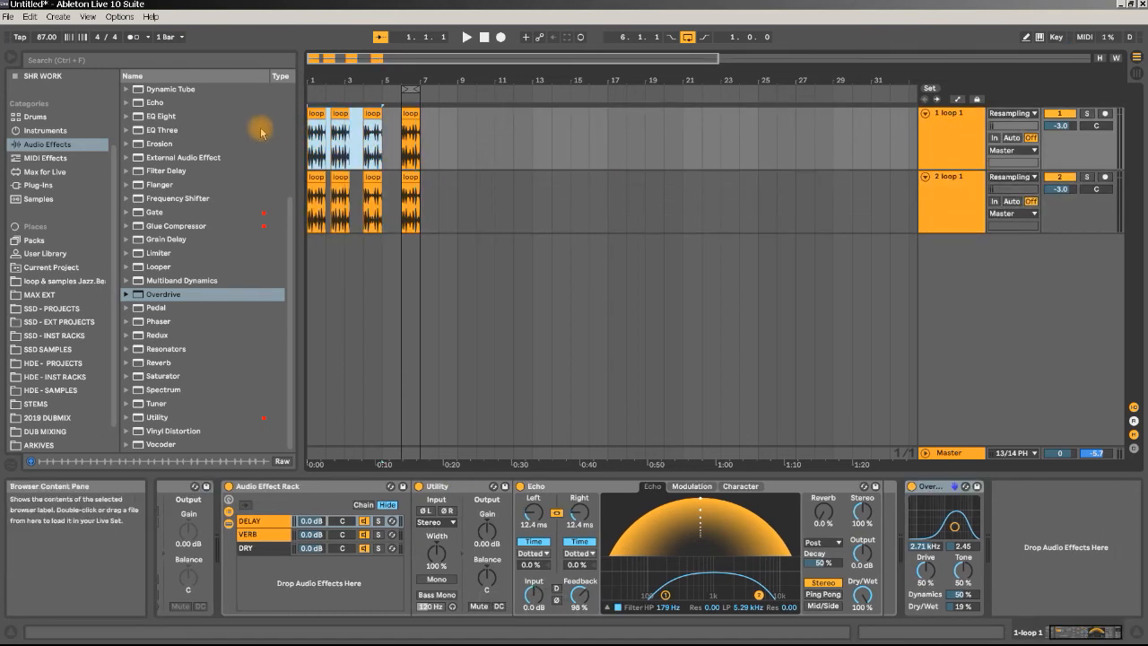
key(Delete)
drag(401, 184, 311, 196)
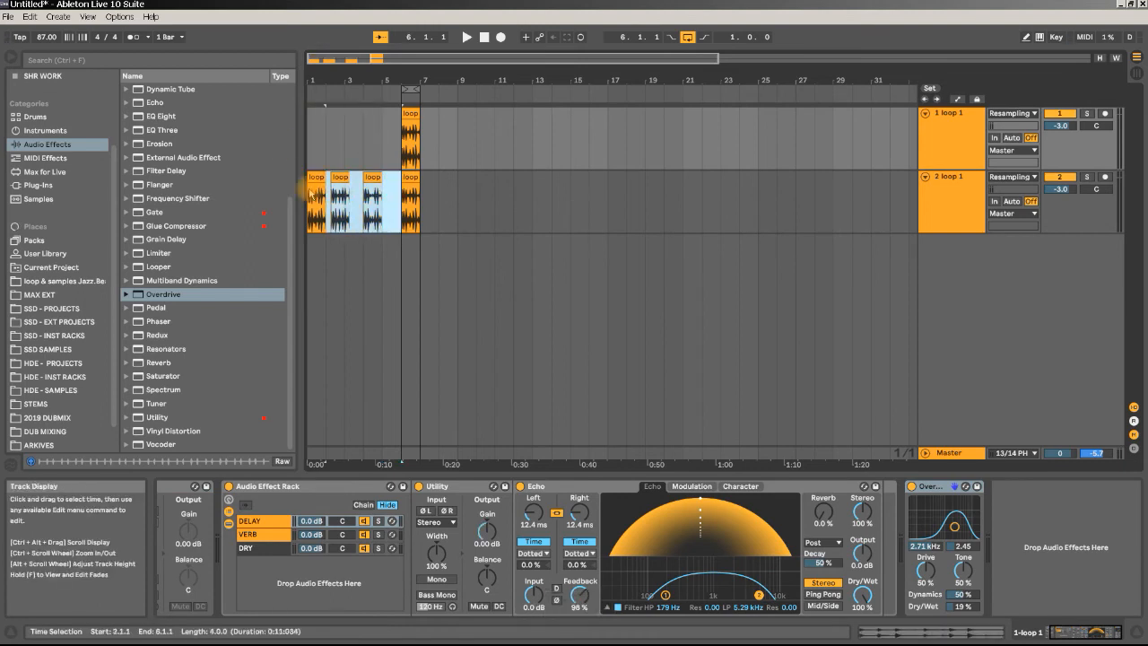
key(Delete)
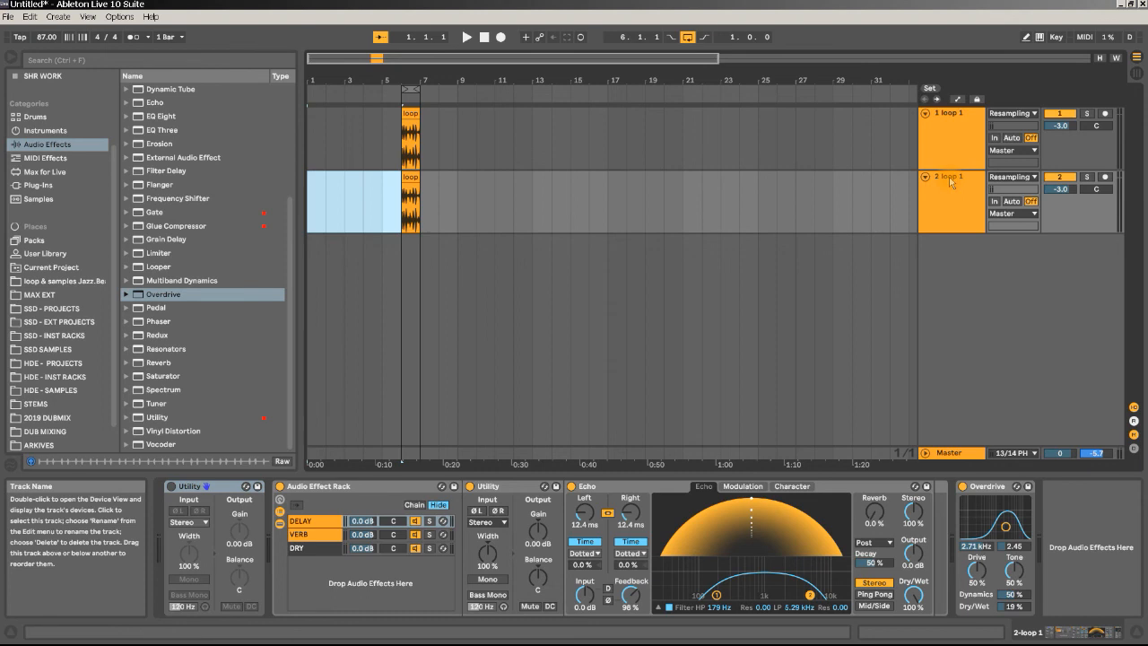
drag(388, 84, 388, 79)
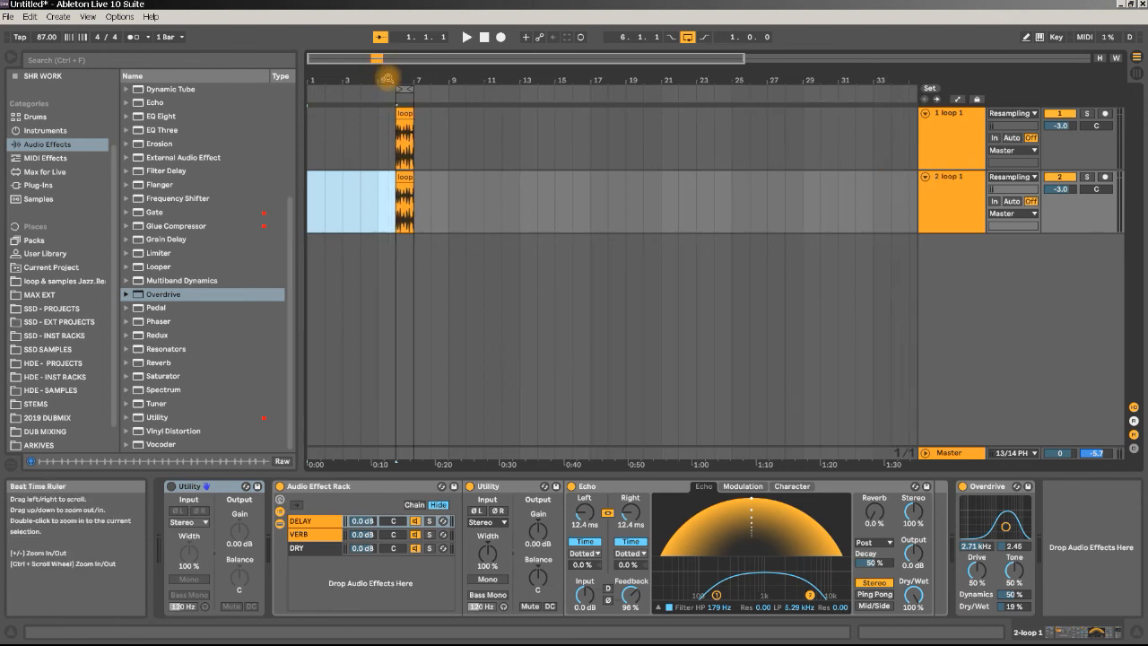
key(ctrl+z)
key(ctrl+z)
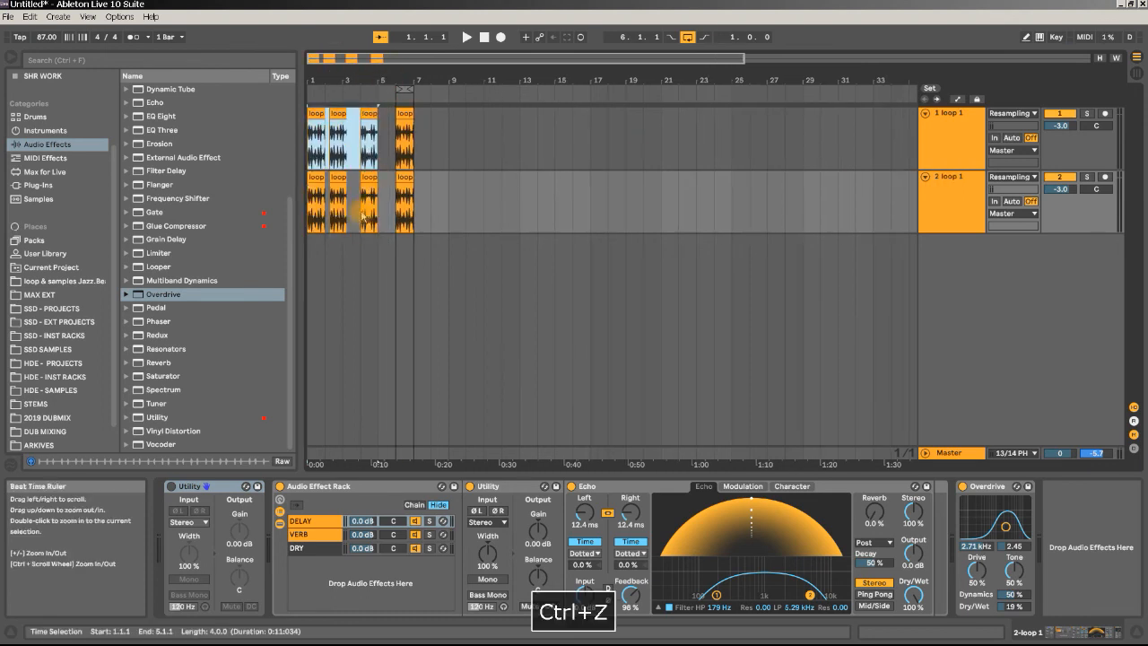
Delete the first three loops, from 1.1.1 to 5.1.1, on the duplicated track and select its loop 4 clip.
drag(385, 193, 304, 197)
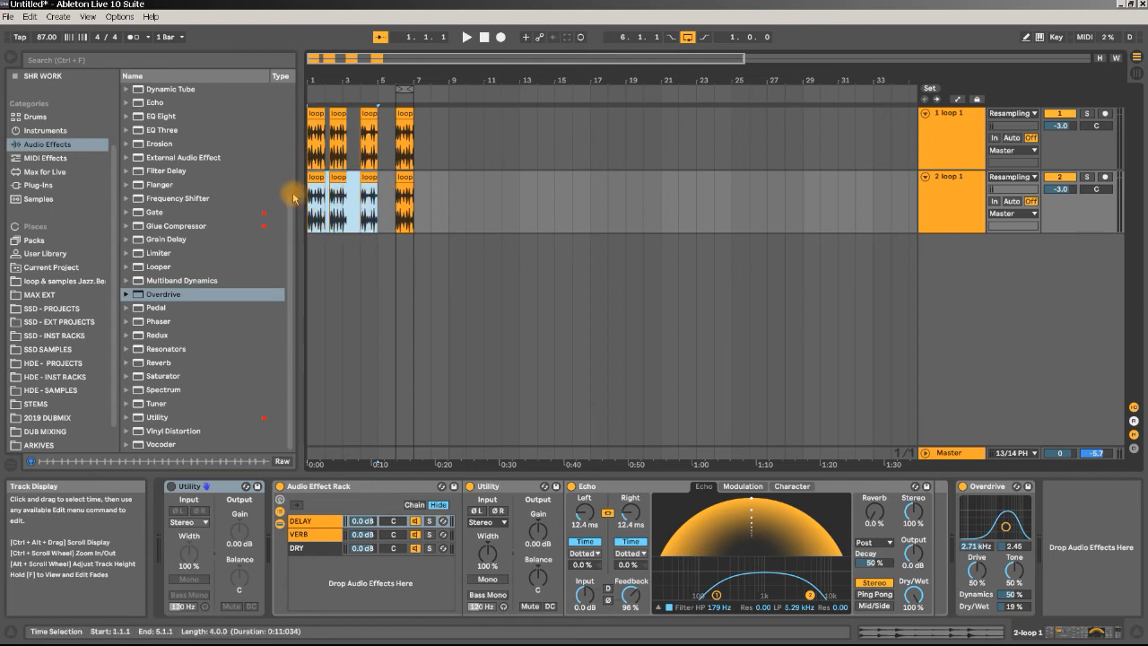
key(Delete)
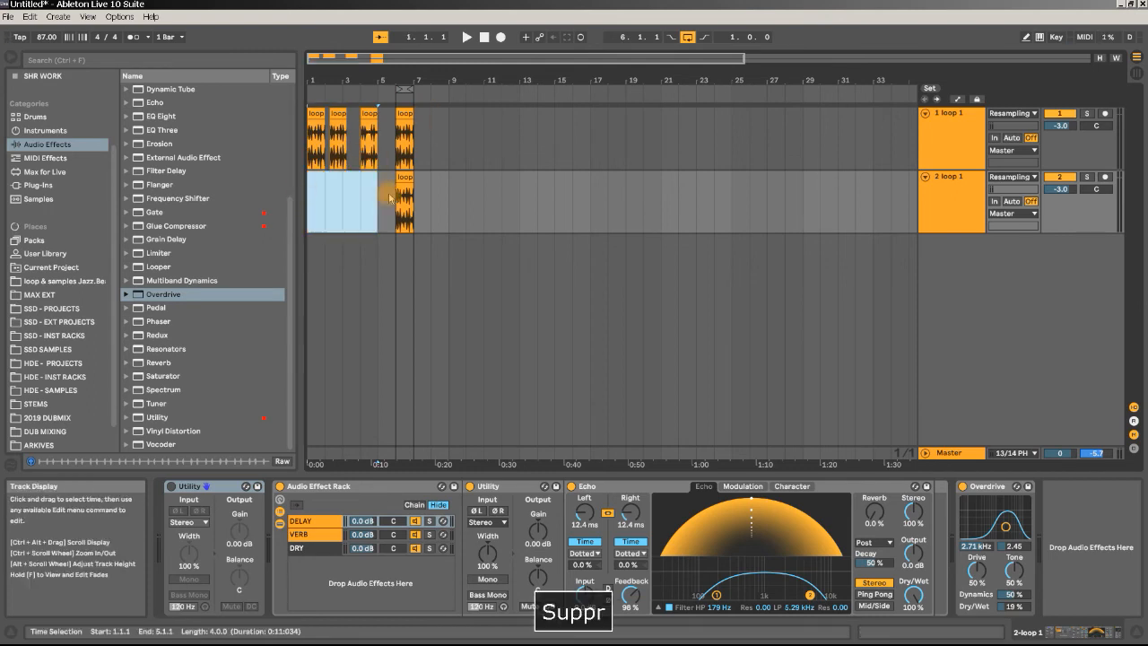
click(406, 178)
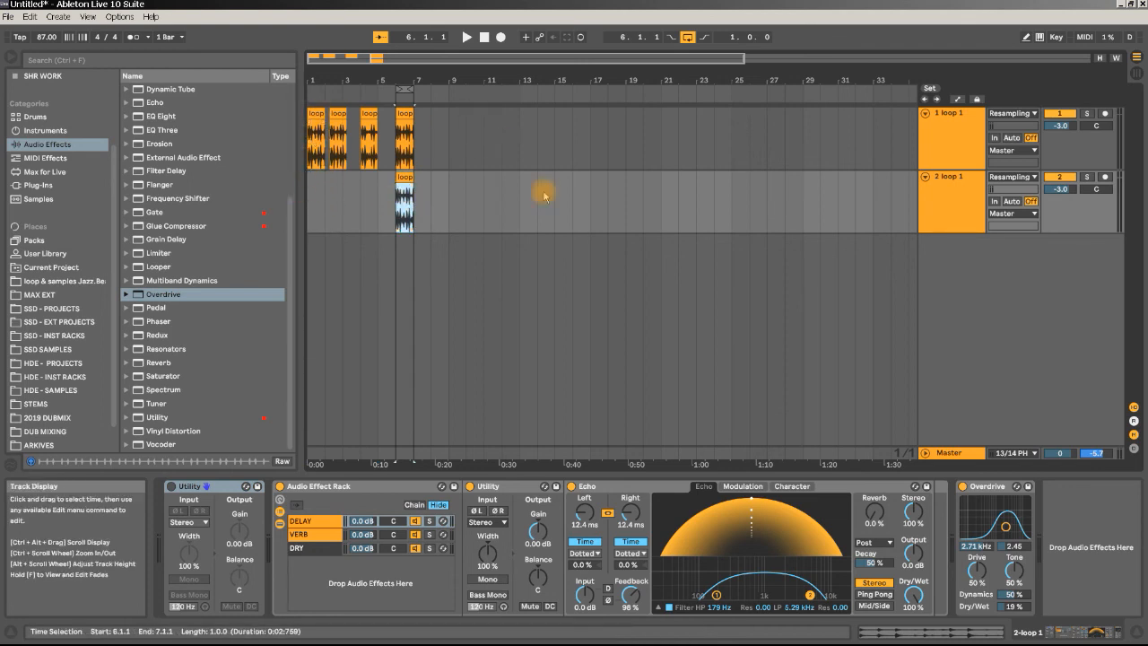
Rename the duplicated track as LOOP 4.
click(949, 187)
click(951, 181)
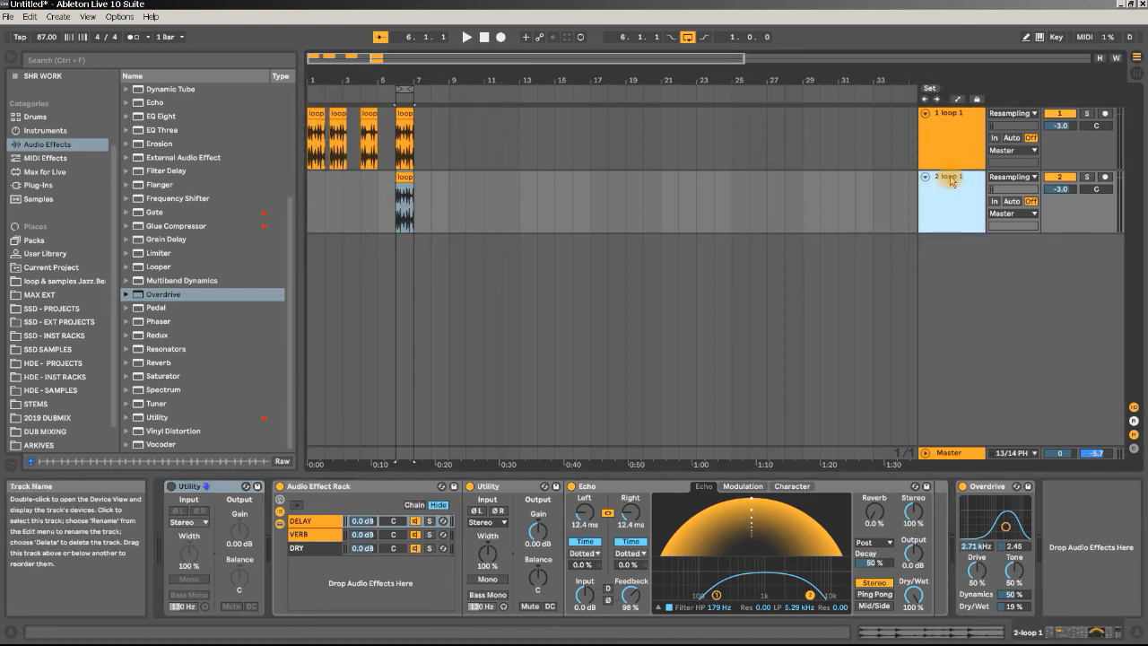
key(ctrl+r)
text(LOOP 4)
key(Return)
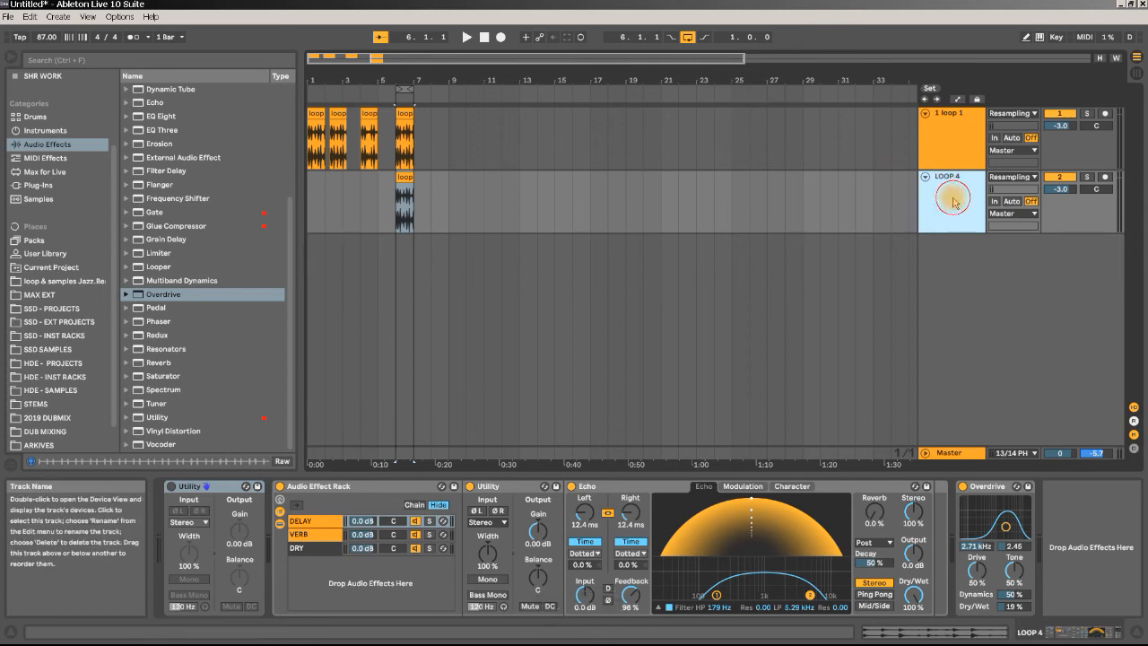
Freeze the LOOP 4 track and flatten it to audio.
right_click(958, 198)
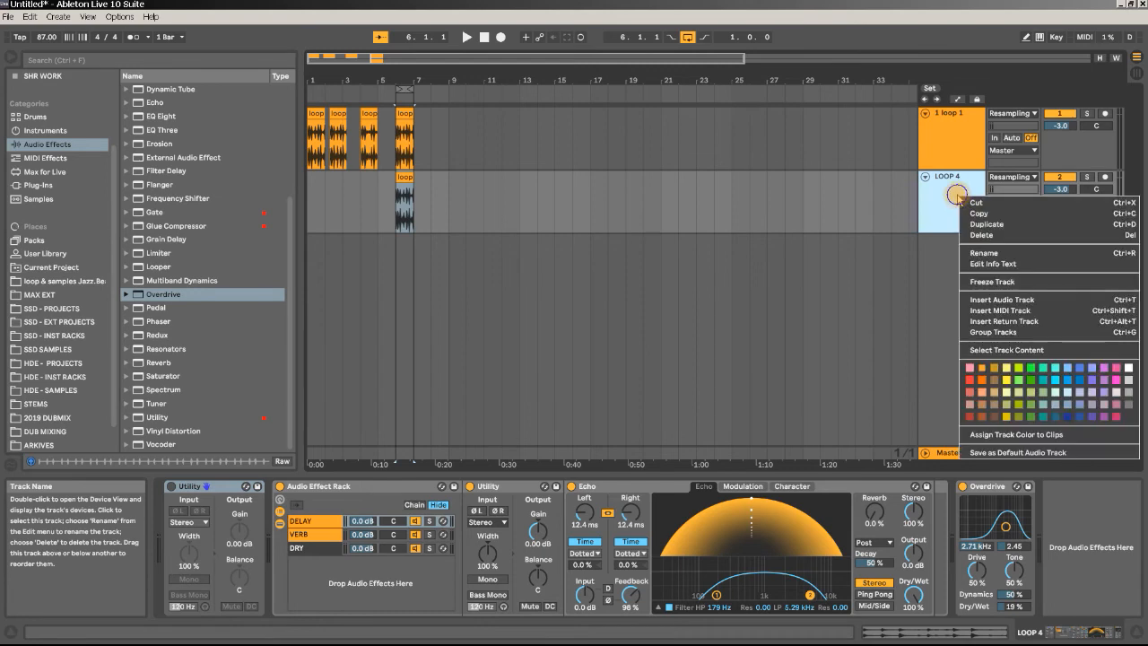
click(1013, 281)
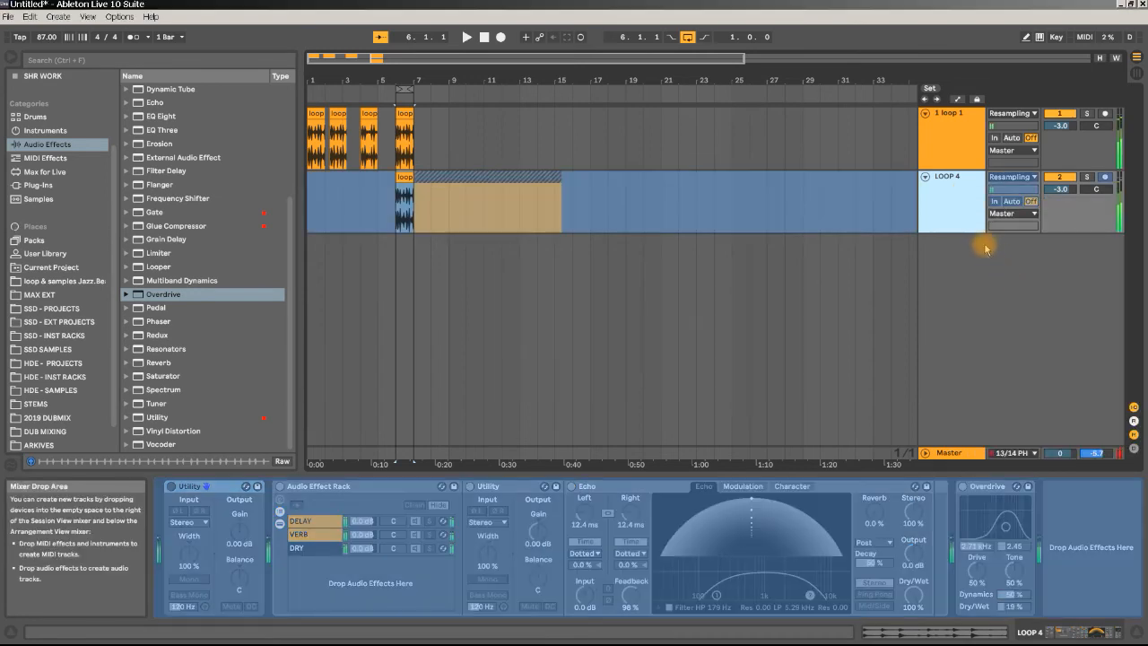
right_click(962, 195)
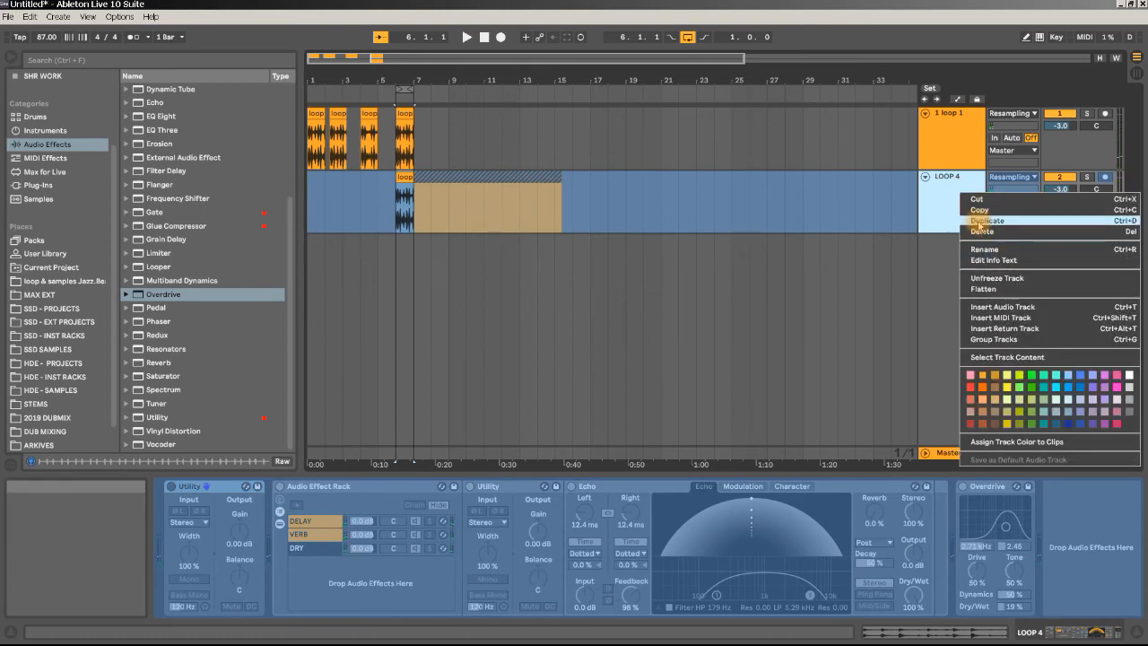
click(982, 289)
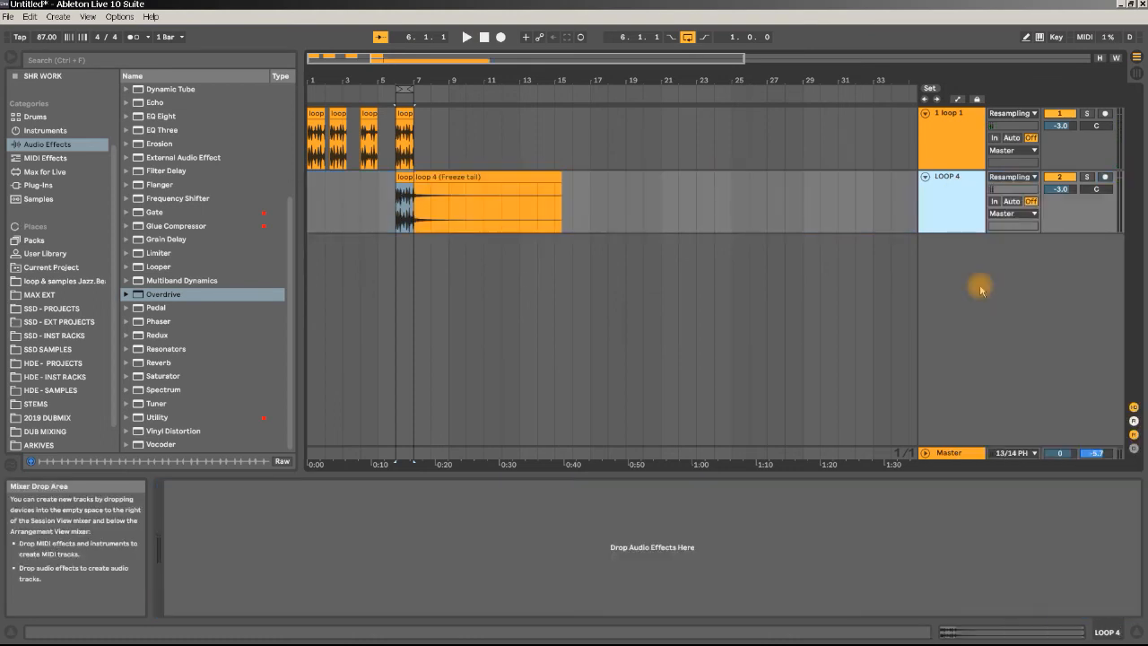
Play the flattened loop 4 clip with the LOOP 4 track soloed.
drag(387, 81, 391, 135)
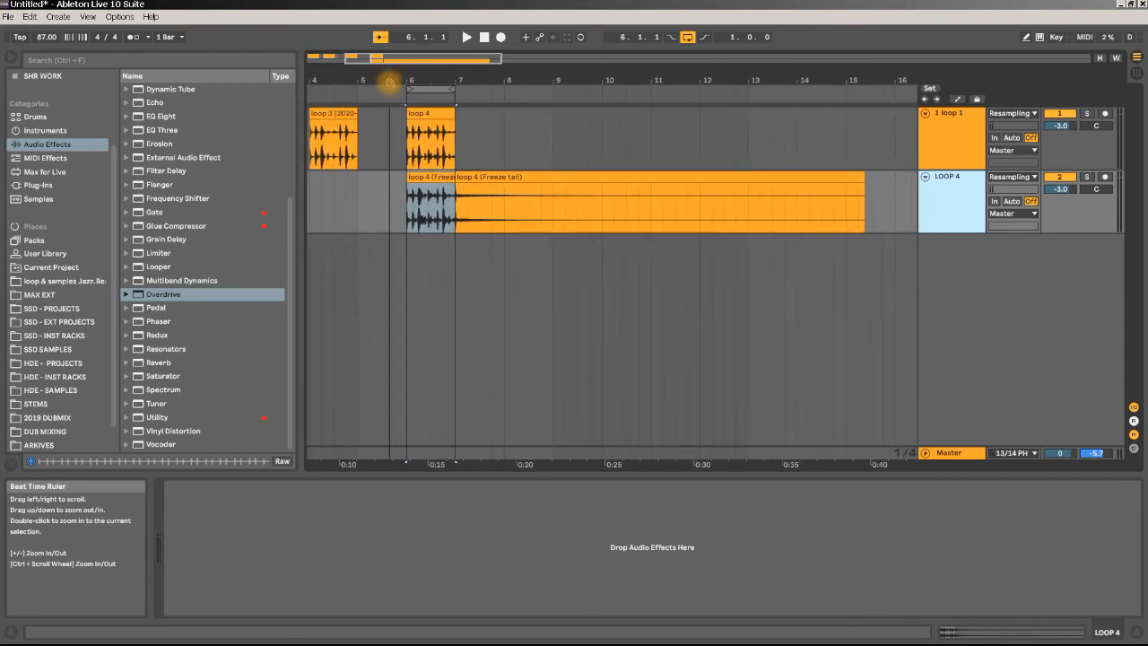
key(space)
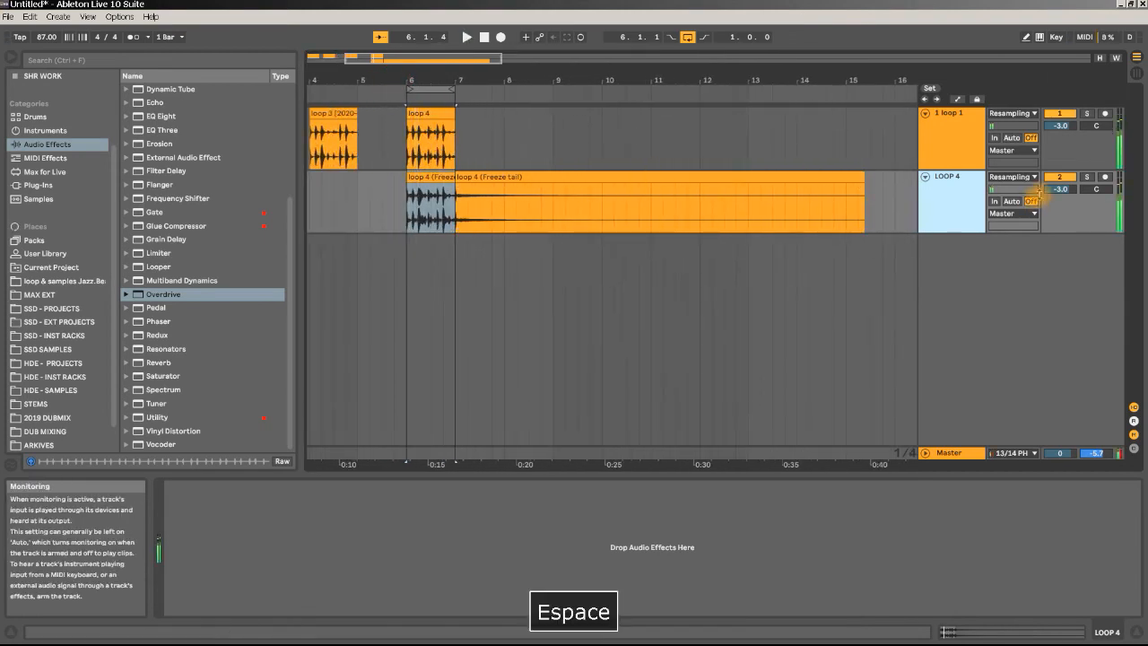
click(1088, 177)
Delete the Audio Effect Rack from the loop 1 track, keeping its Overdrive, and stop playback.
click(957, 131)
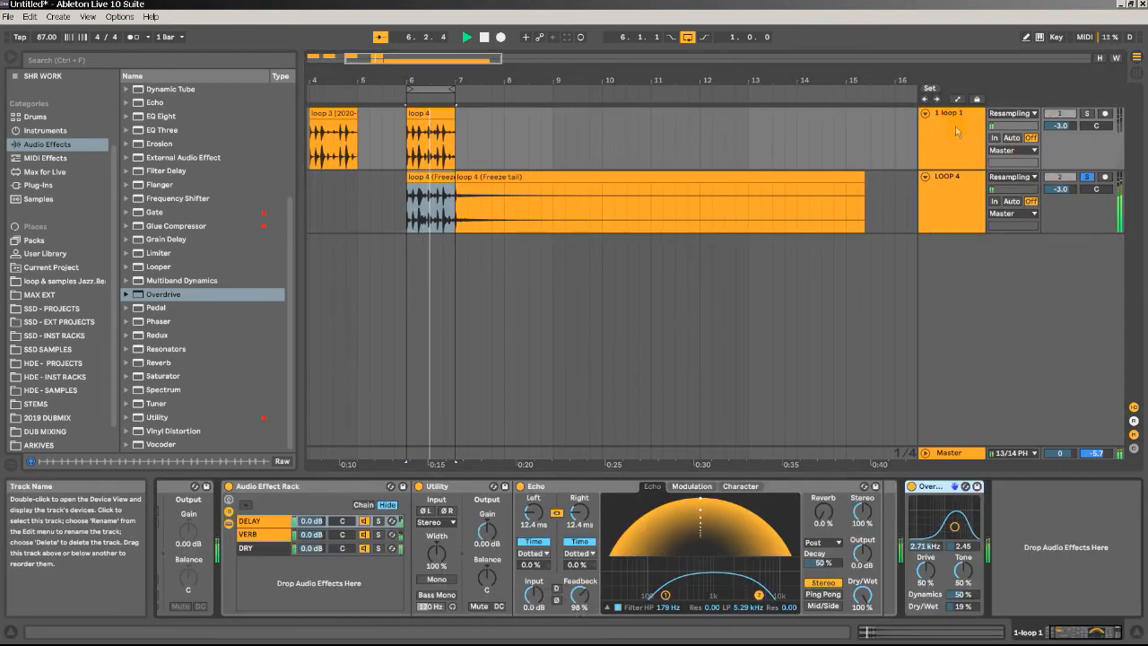
click(304, 487)
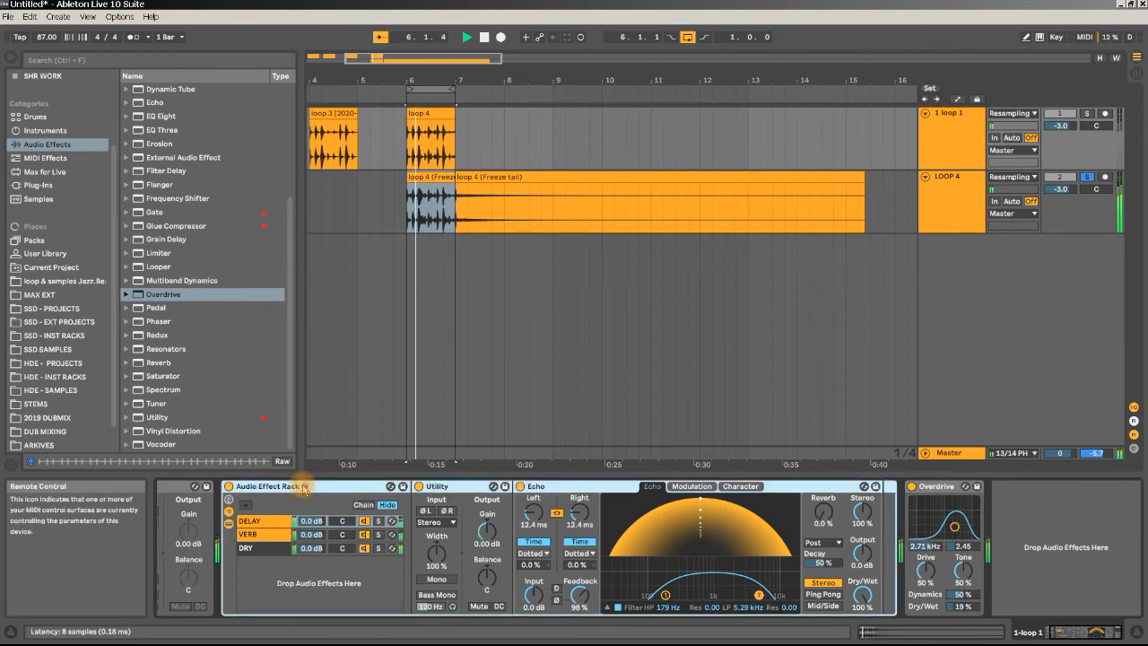
key(Delete)
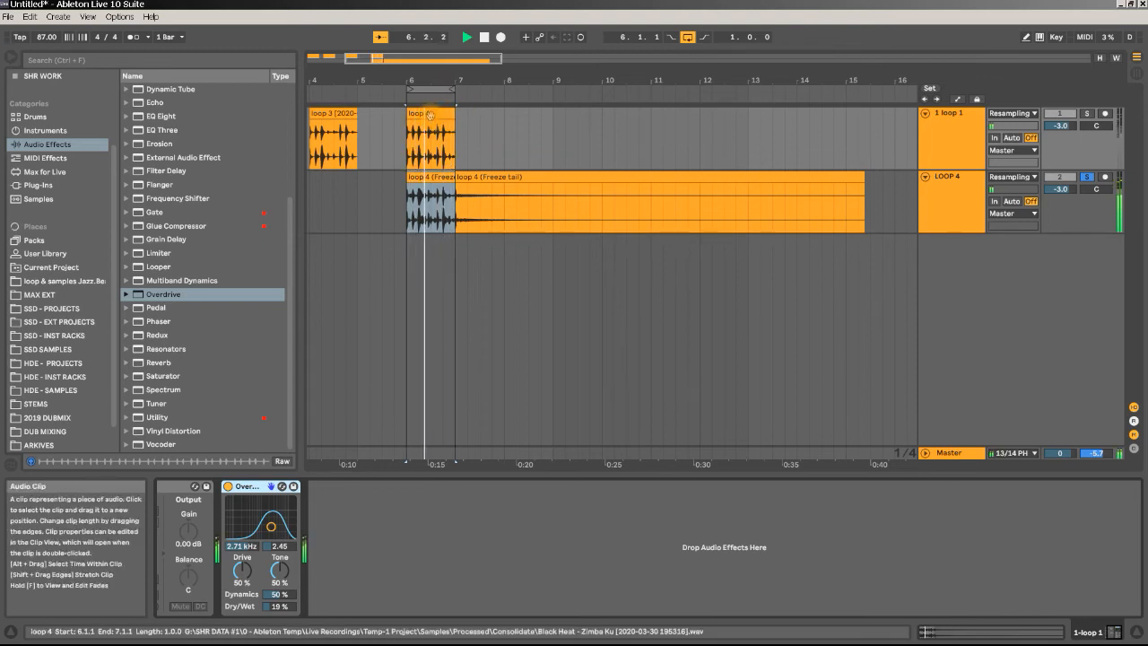
key(space)
Audition the loop 4 freeze tail from 7.1.1 to 8.1.1.
drag(457, 210, 504, 208)
key(space)
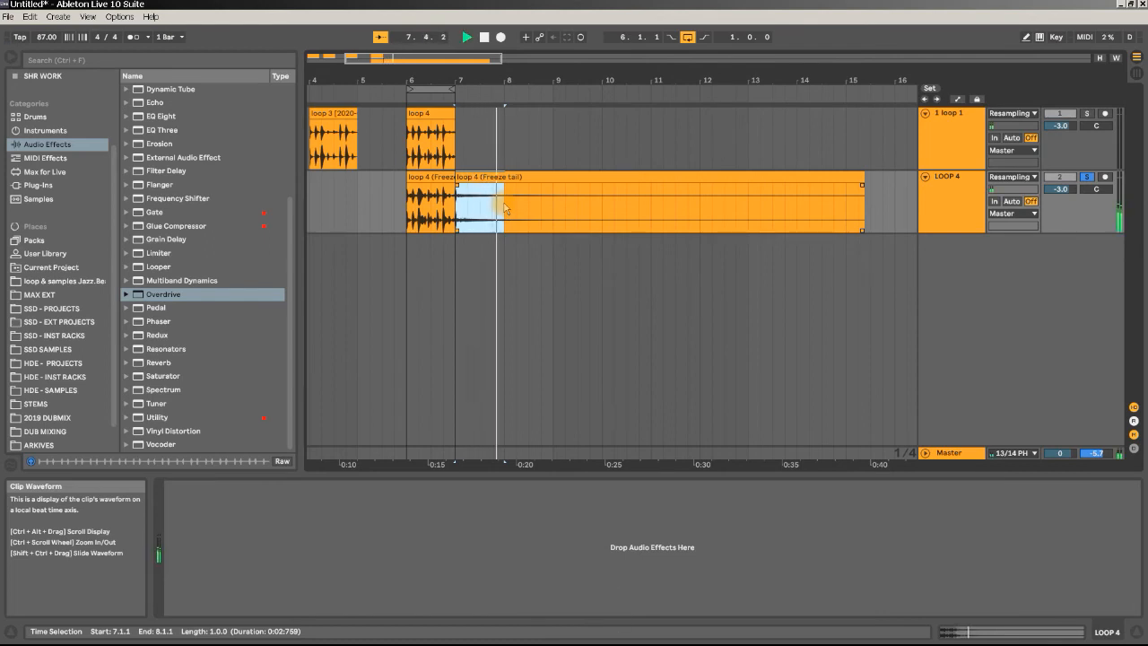
key(space)
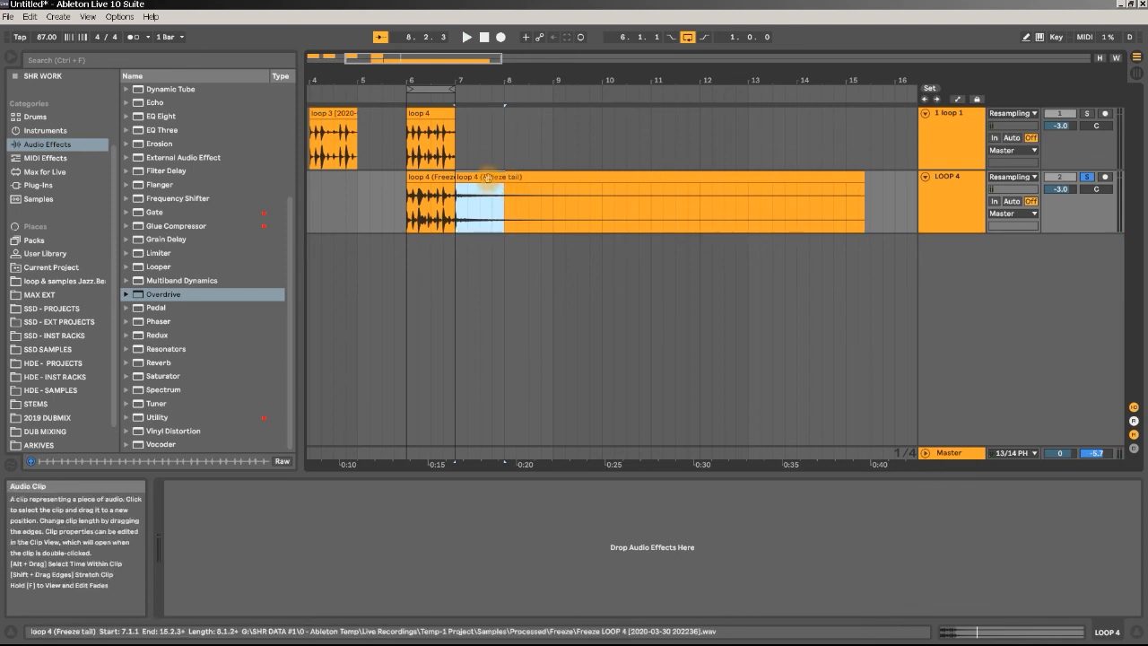
Move the loop 4 freeze tail on the LOOP 4 track so it starts at bar 9.
click(468, 214)
drag(462, 217, 913, 206)
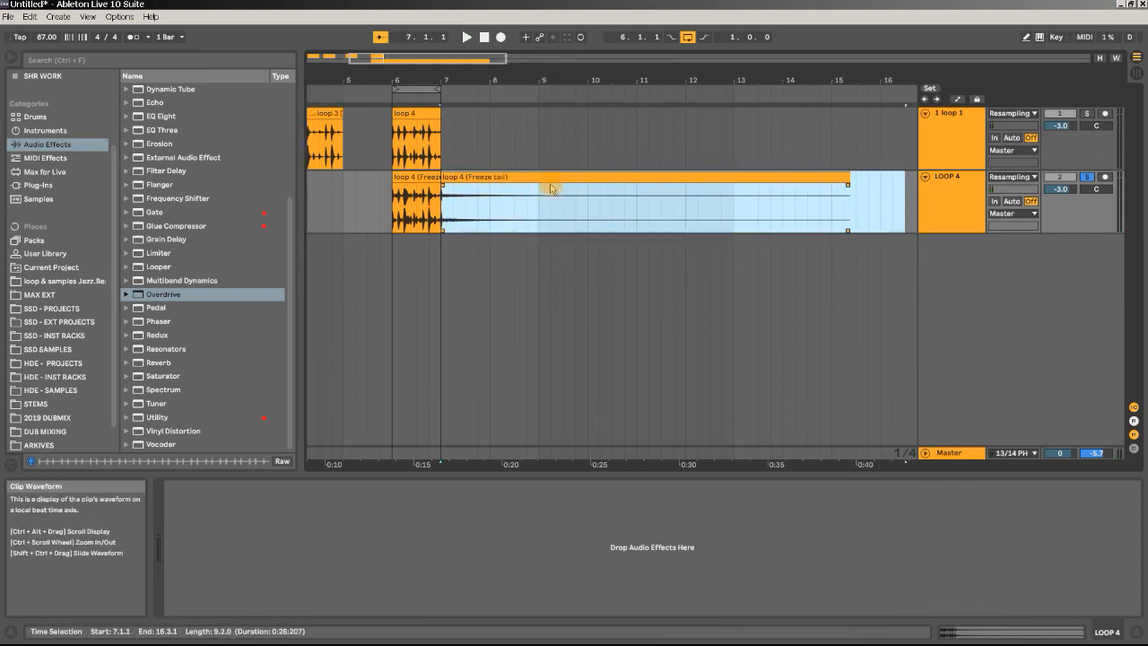
drag(550, 189, 615, 186)
drag(396, 72, 440, 59)
key(space)
Move the original loop 4 clip to bar 9 and place the frozen loop 4 clip at bar 6 on the loop 1 track.
click(386, 114)
drag(428, 120, 493, 120)
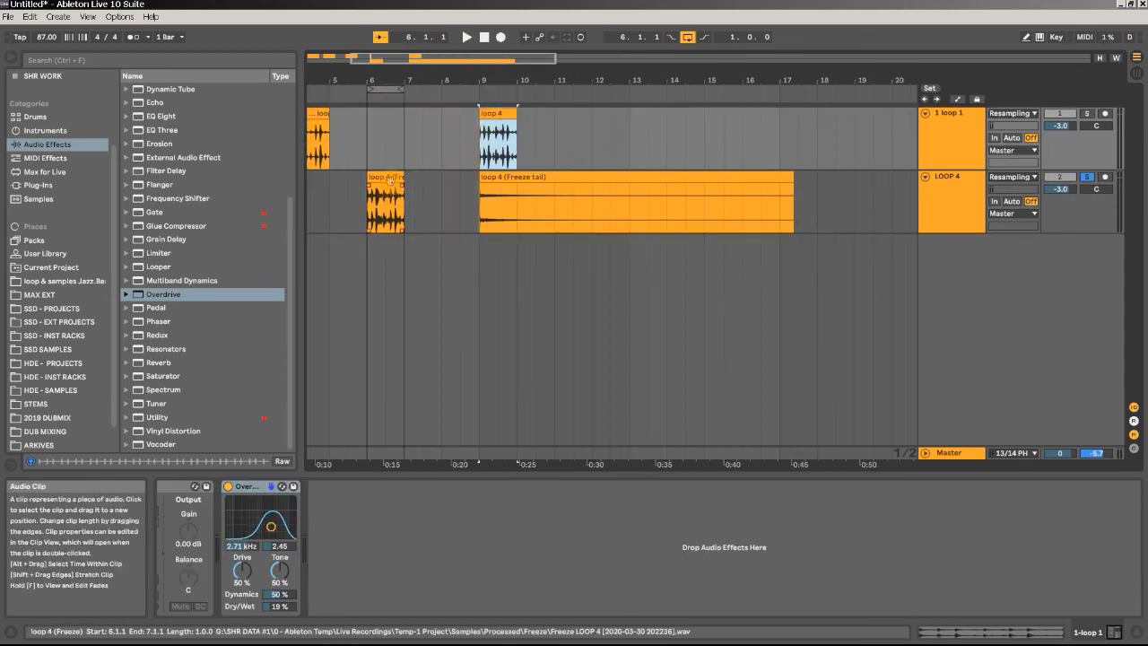
drag(390, 180, 389, 126)
Switch the solo to the loop 1 track and audition the frozen loop 4 clip at bar 6.
key(space)
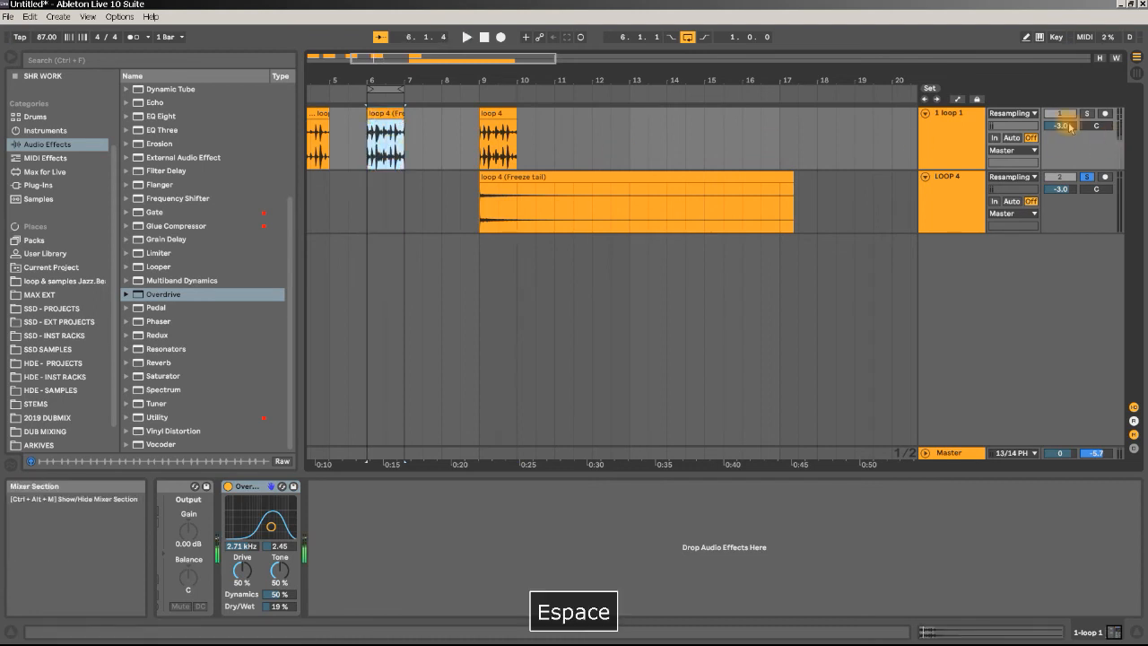
click(1087, 114)
key(space)
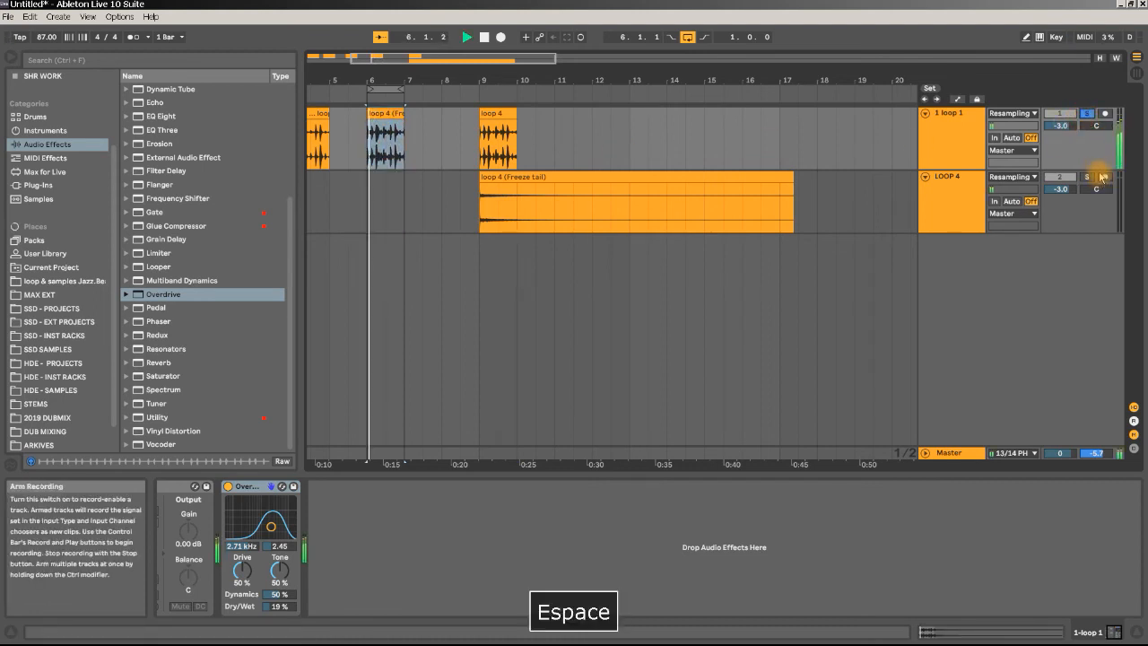
drag(366, 84, 538, 94)
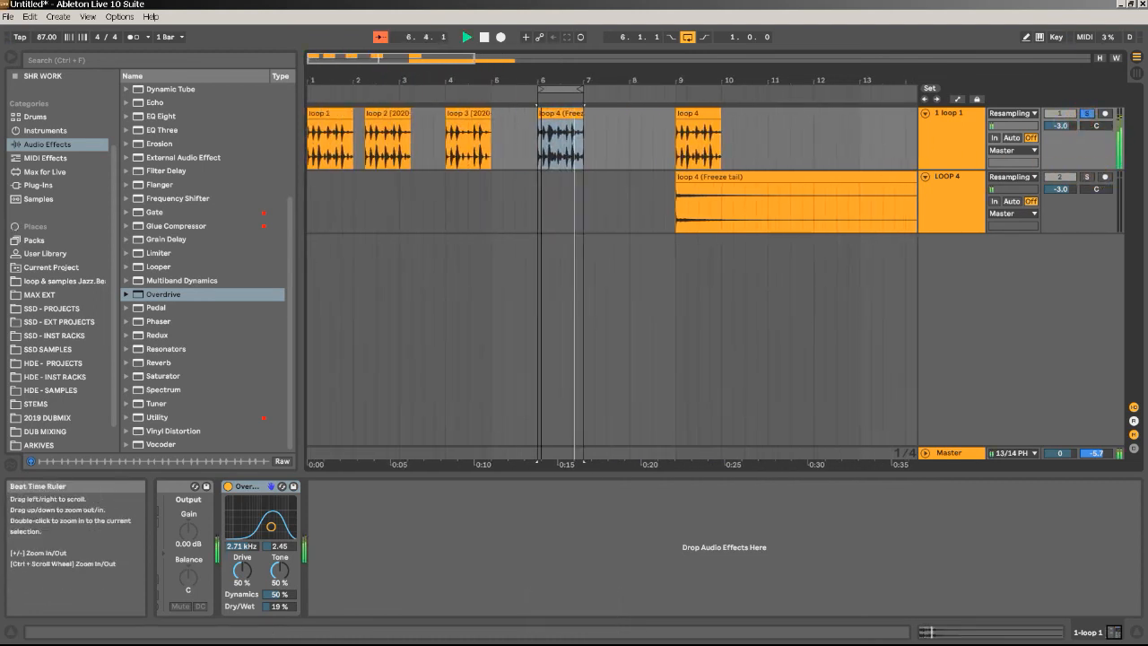
Audition the loop 3, loop 2 and loop 1 clips one after another for comparison.
key(space)
click(462, 114)
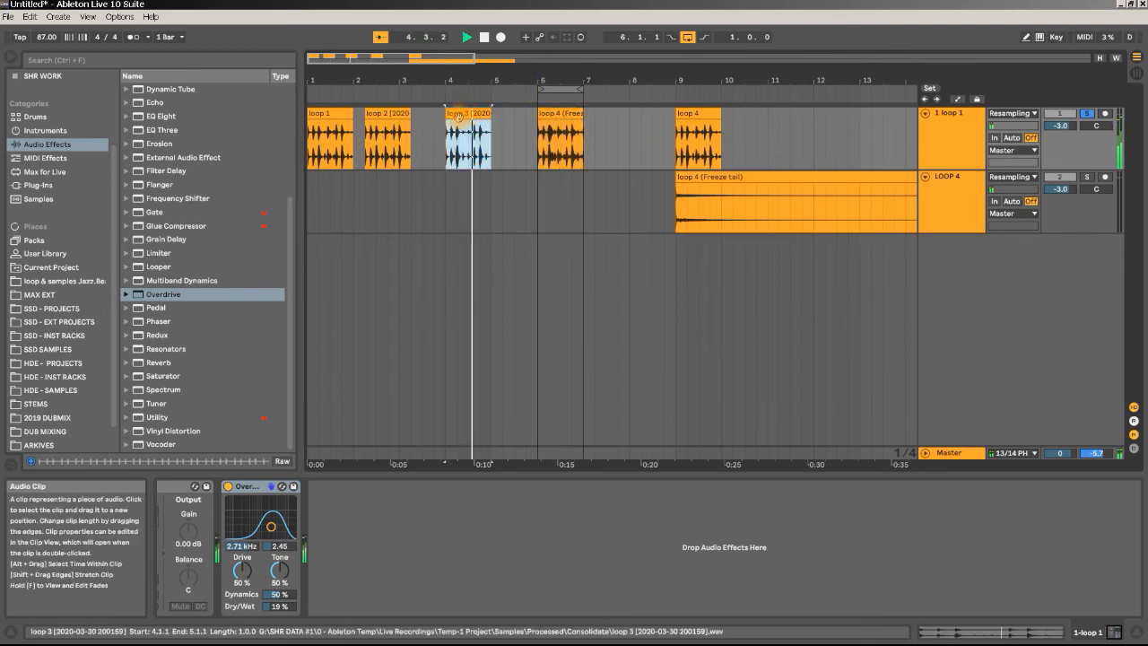
key(space)
click(387, 114)
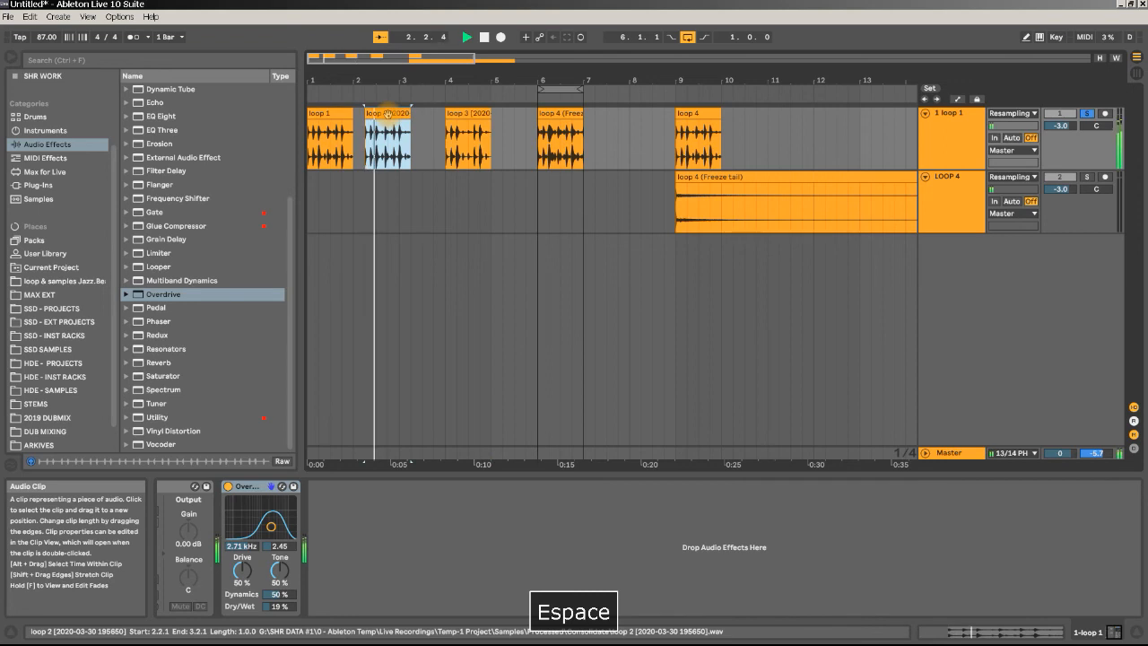
key(space)
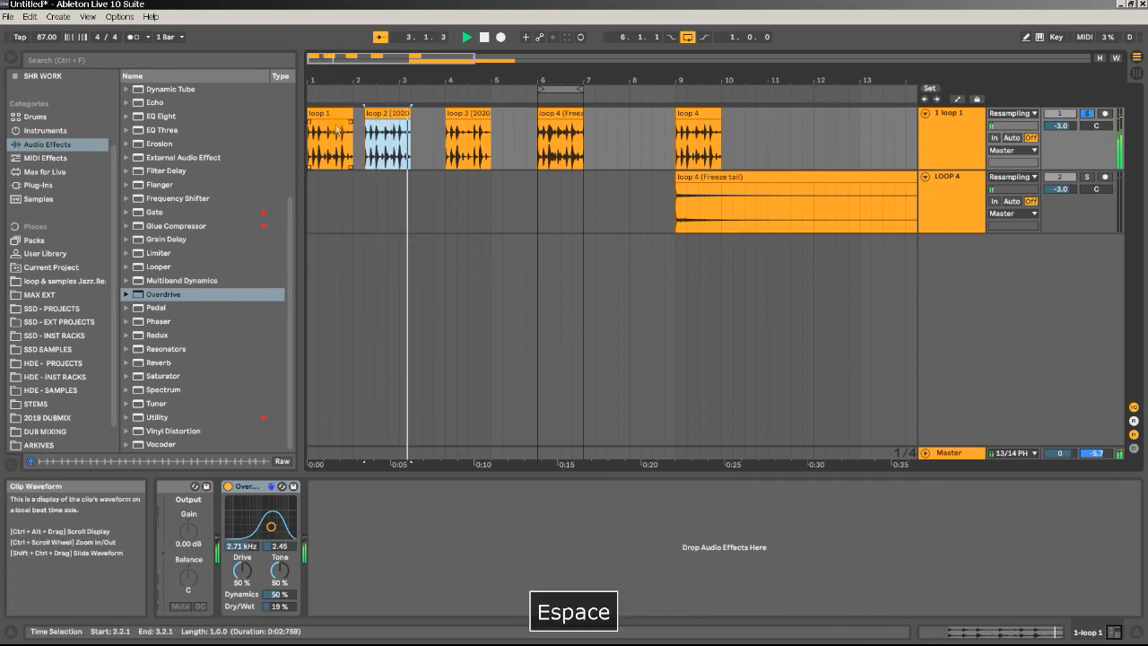
click(335, 117)
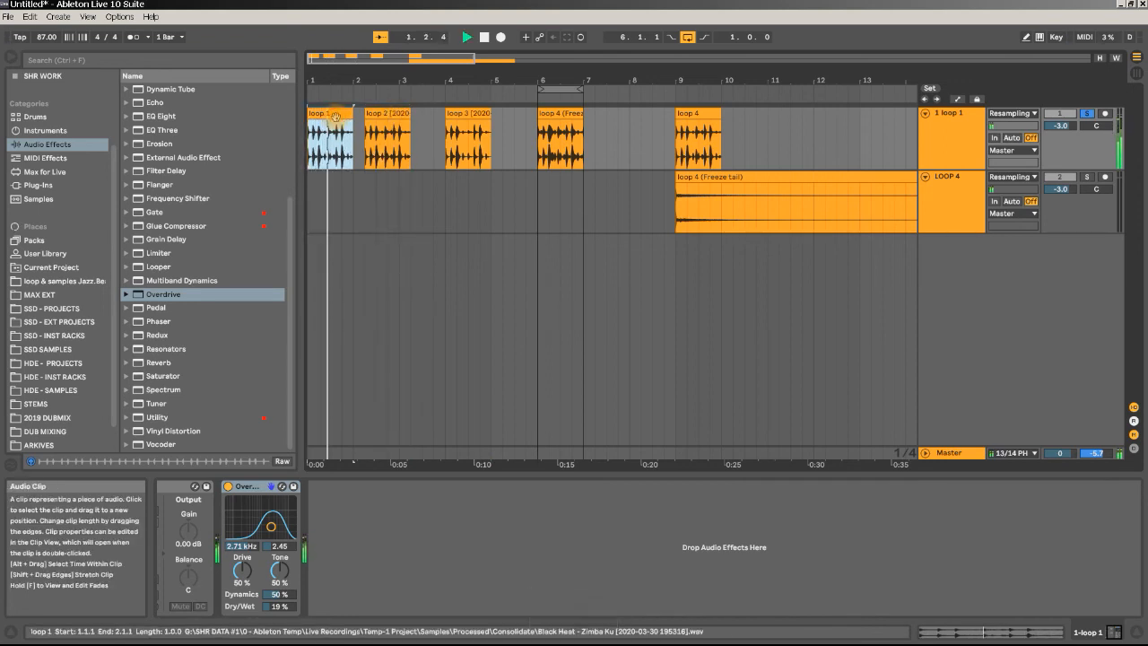
key(space)
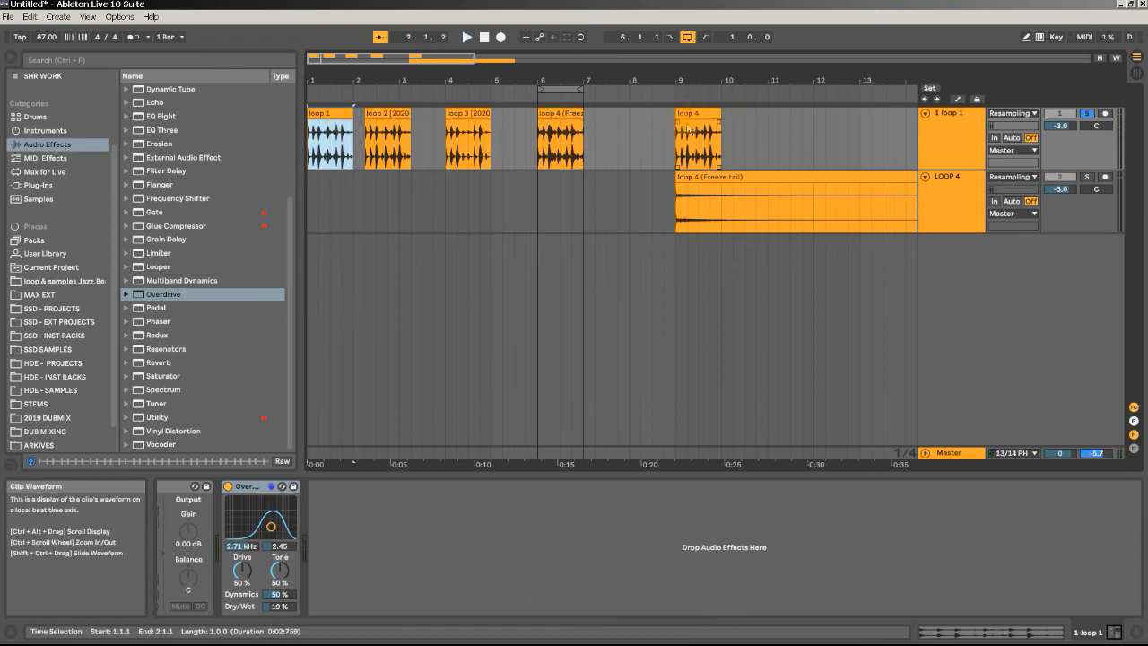
Switch the solo to the LOOP 4 track and audition the loops alongside the freeze tail.
drag(707, 80, 426, 245)
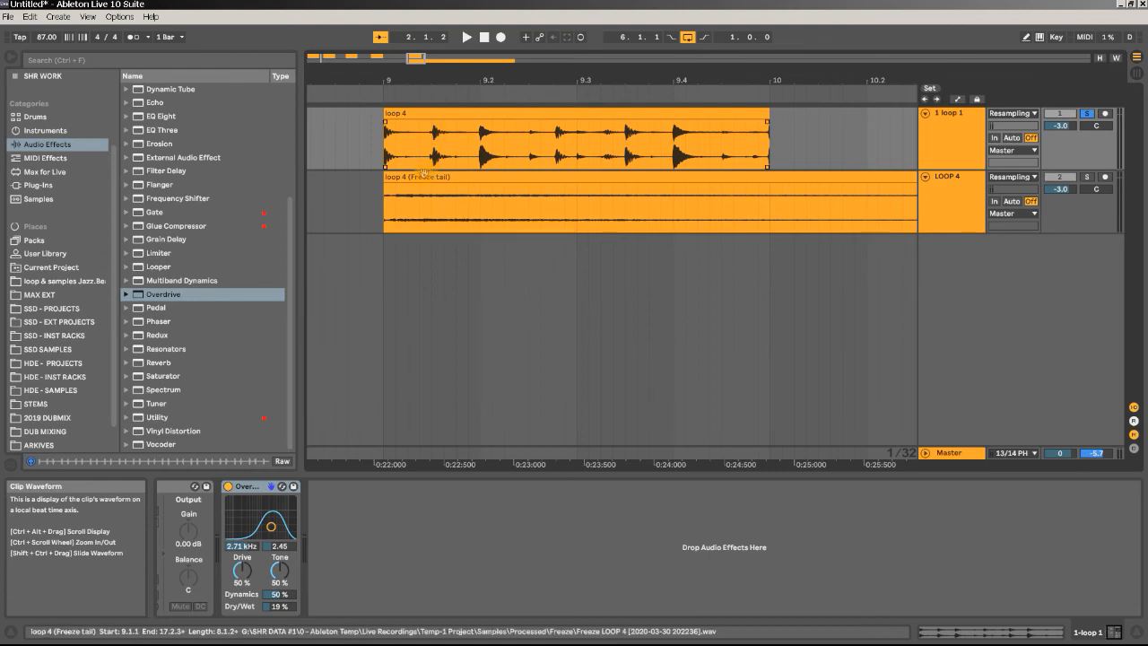
key(space)
key(space)
click(1087, 177)
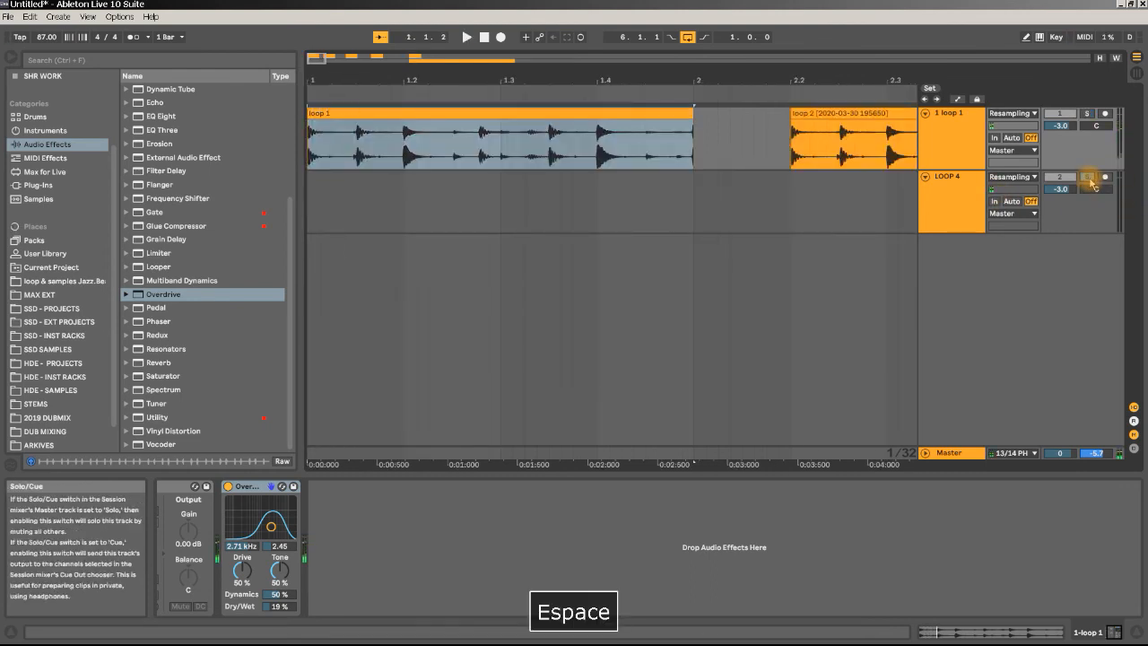
drag(744, 79, 744, 2)
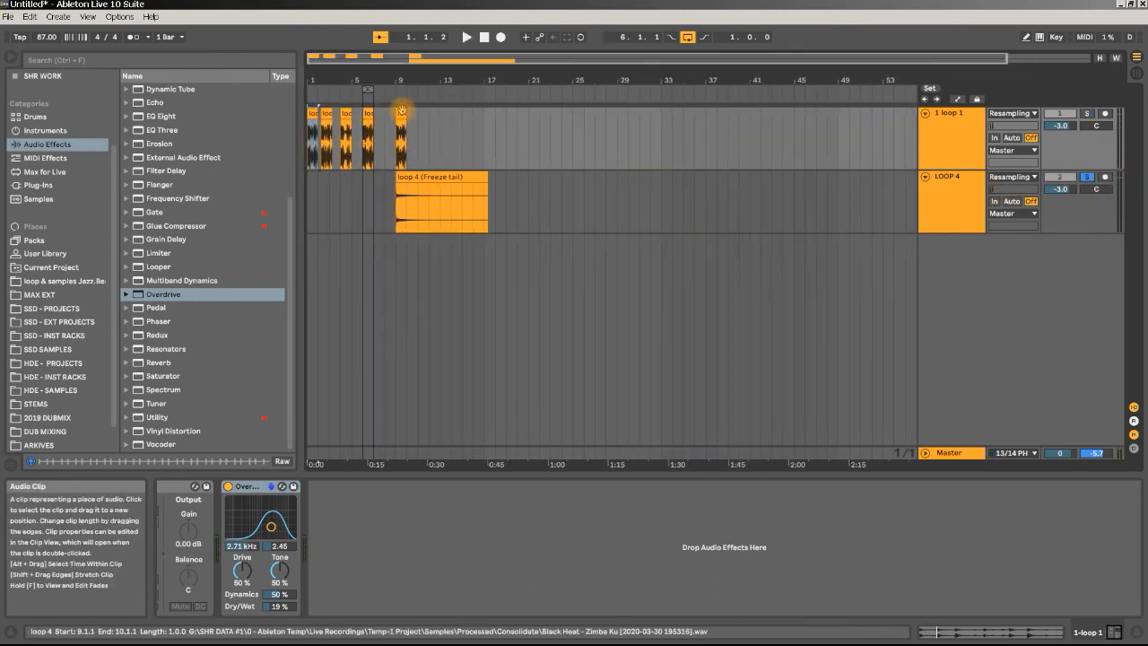
key(space)
Clear the track solos and audition the loop 4 clip together with its freeze tail from bar 9.
click(1087, 113)
key(space)
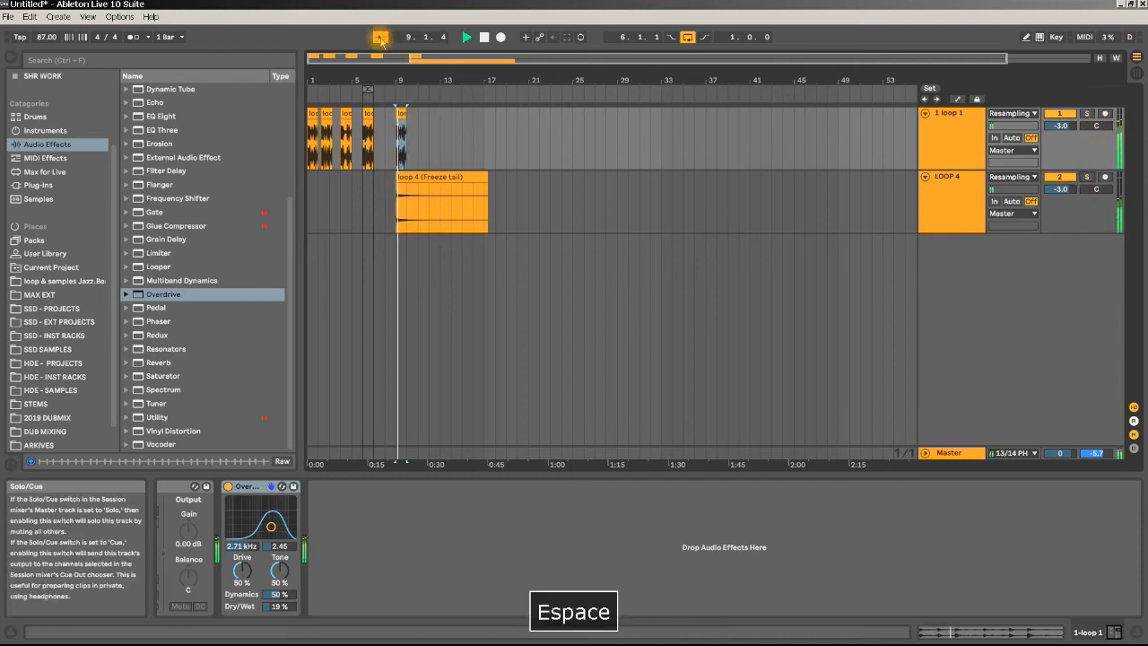
drag(381, 81, 382, 135)
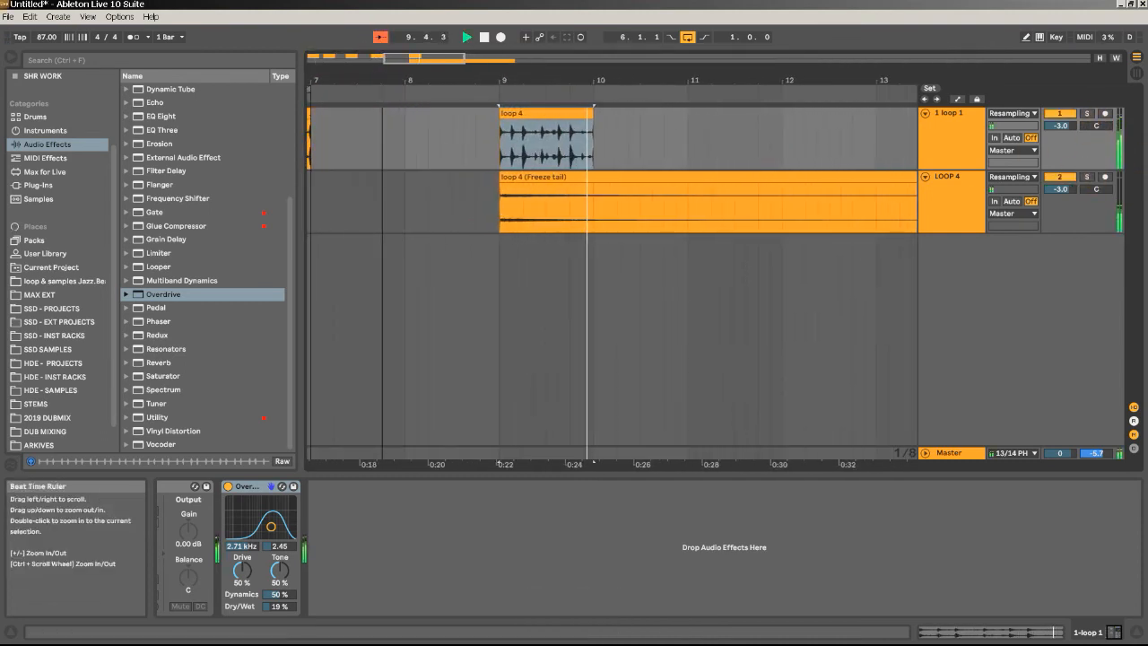
key(space)
Delete everything after bar 10 from the loop 4 freeze tail so it spans bar 9 only.
click(595, 210)
drag(596, 212, 805, 202)
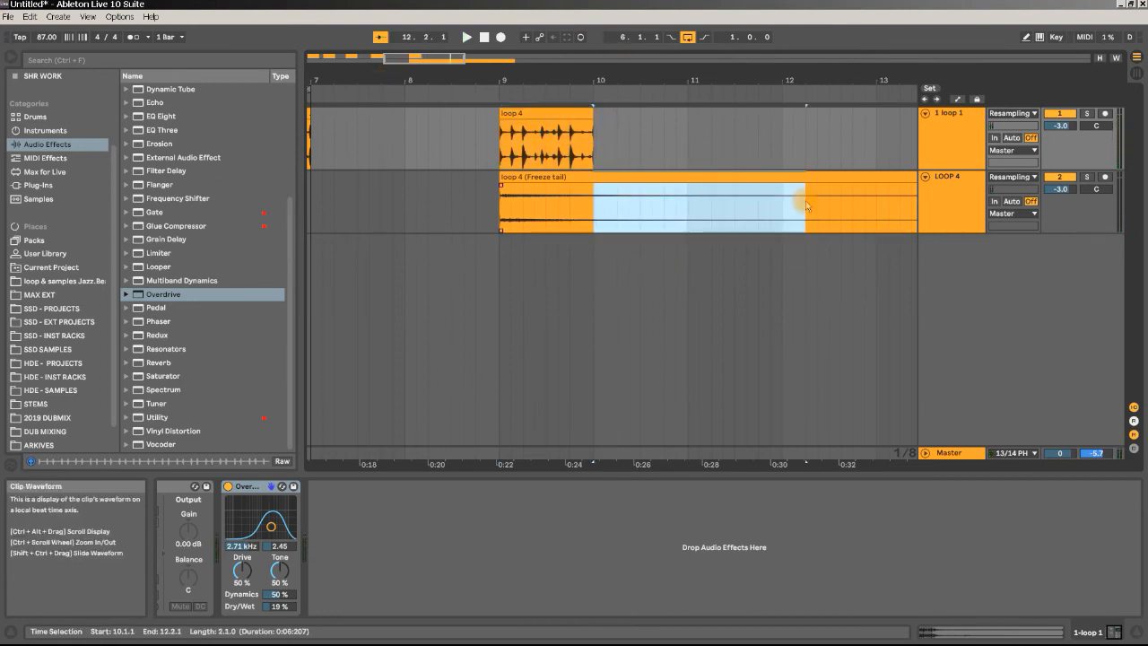
key(Delete)
click(845, 195)
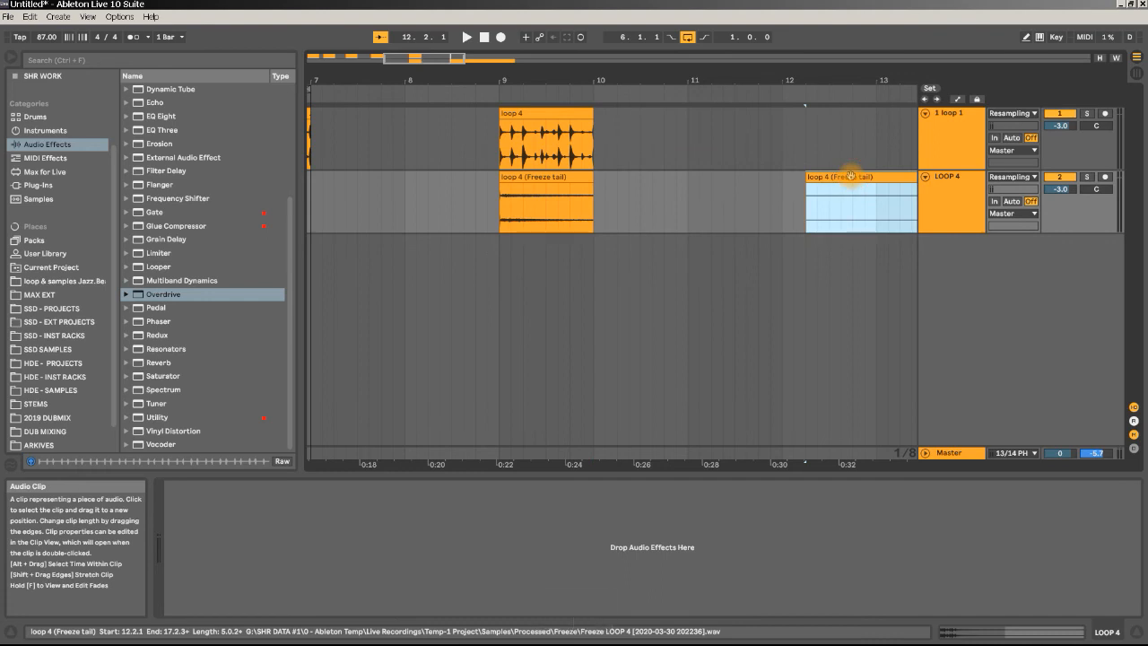
key(Delete)
Insert a new audio track below the LOOP 4 track and color it green.
click(605, 84)
drag(605, 85, 514, 92)
drag(424, 79, 656, 80)
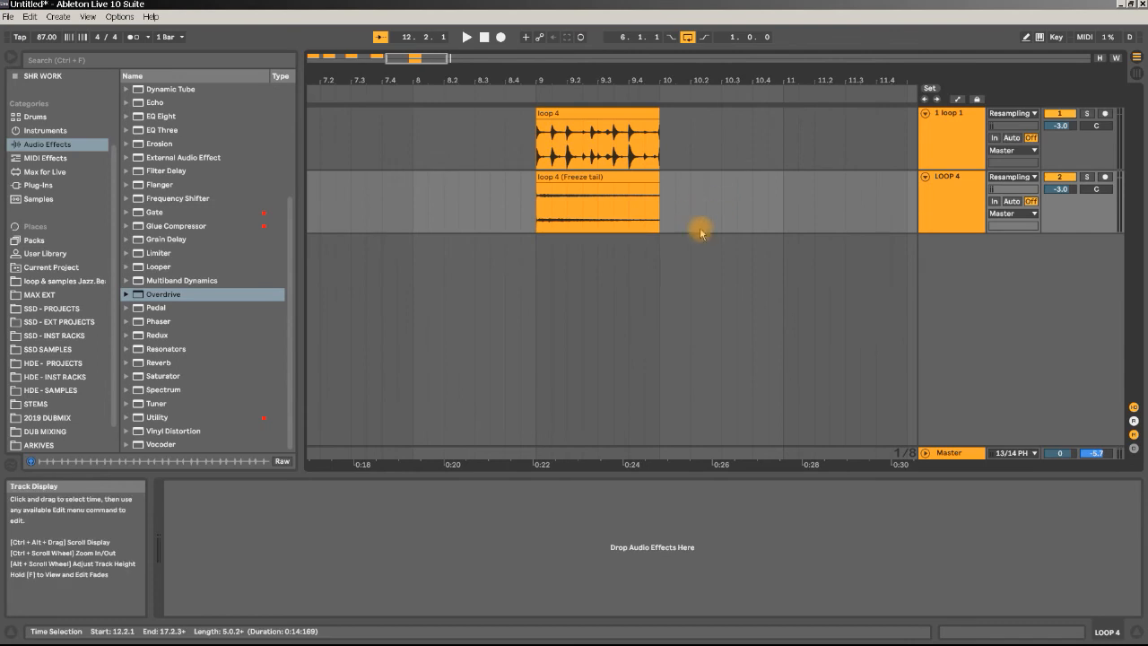
right_click(974, 253)
click(1014, 267)
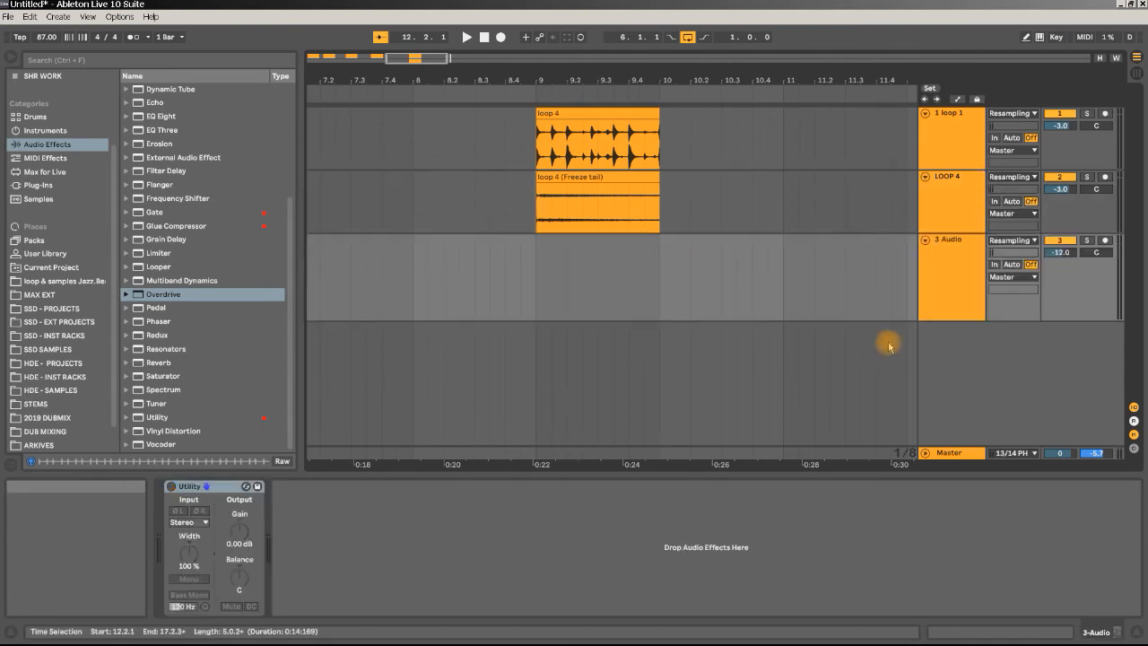
right_click(966, 257)
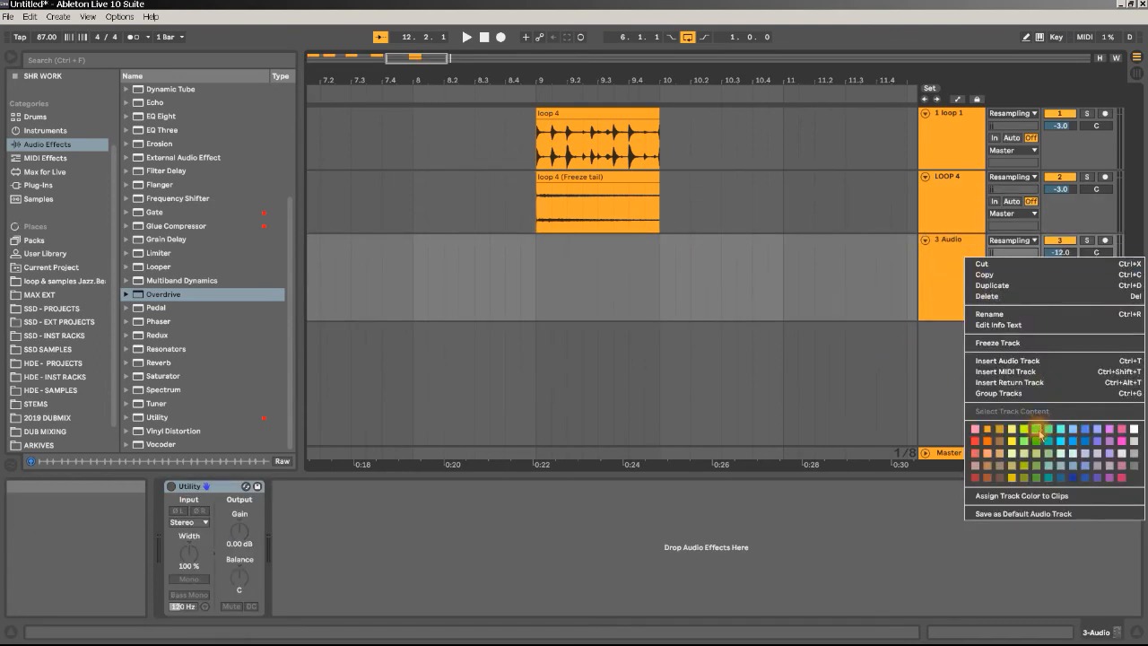
click(1038, 441)
click(960, 256)
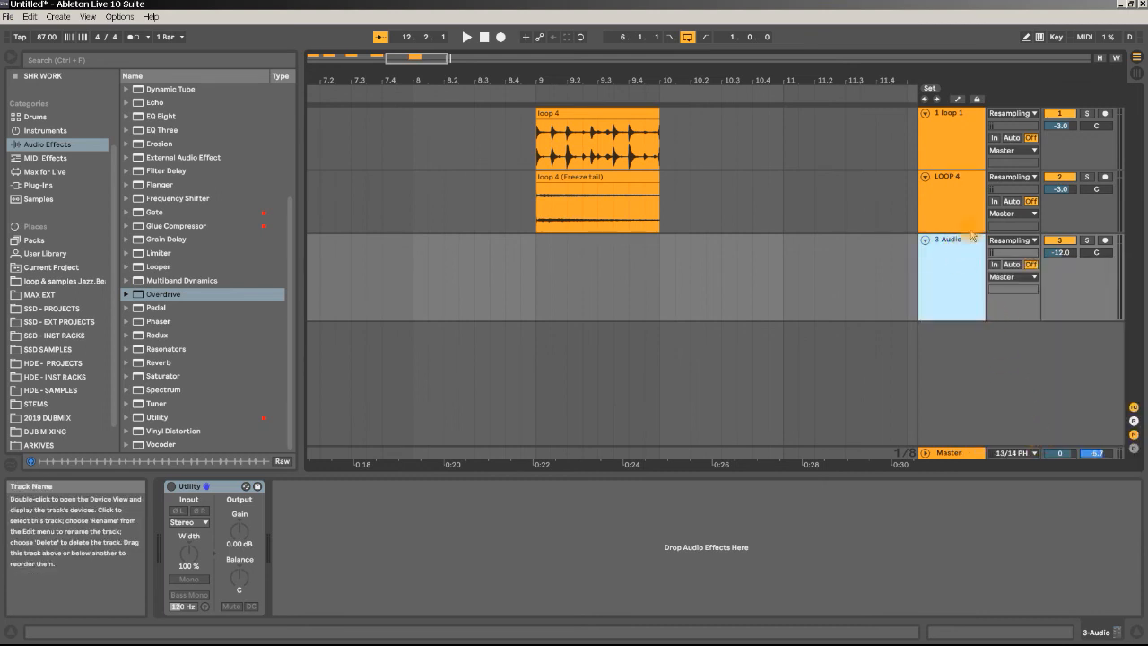
Group the loop 1 and LOOP 4 tracks together.
click(959, 180)
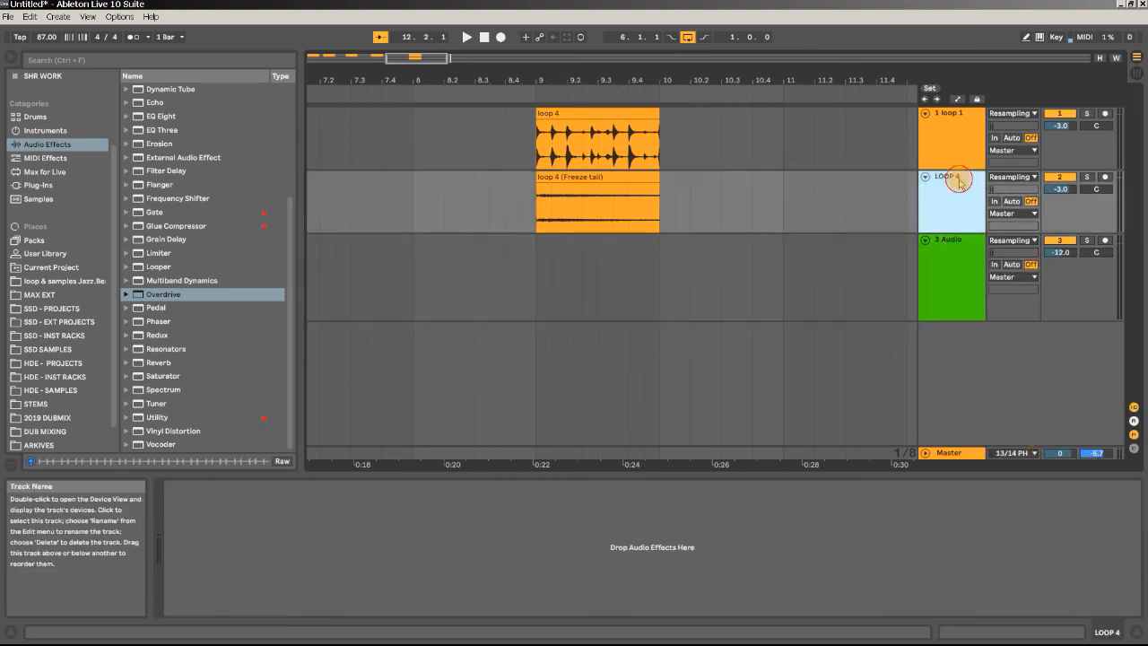
shift+click(957, 123)
click(951, 197)
click(956, 278)
click(949, 192)
shift+click(957, 135)
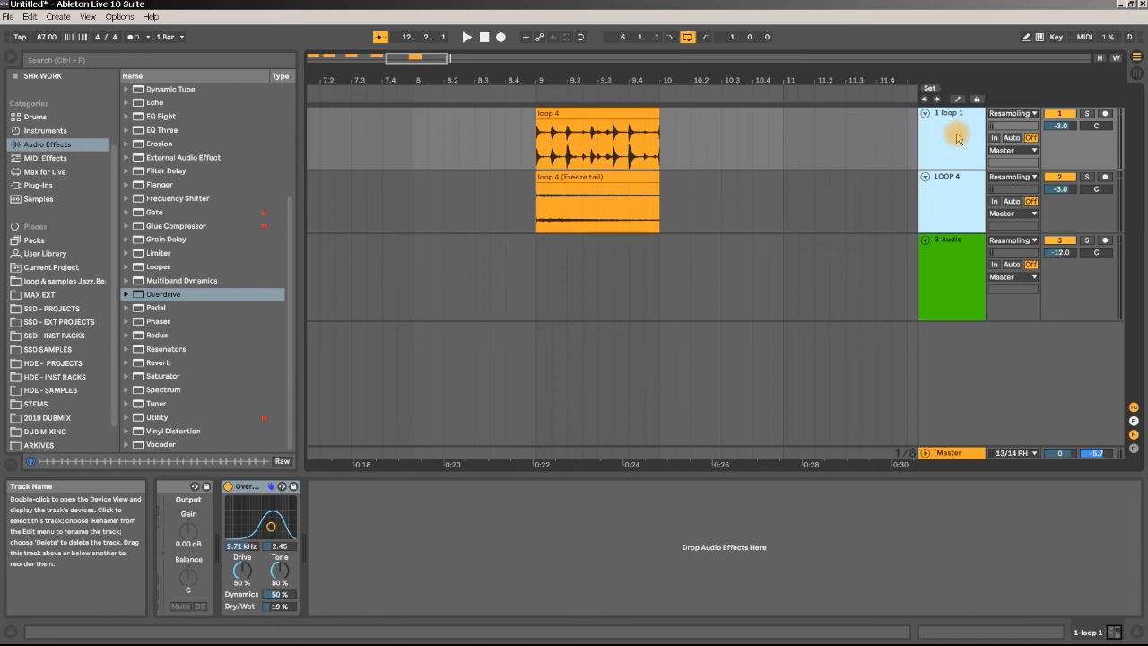
key(ctrl+g)
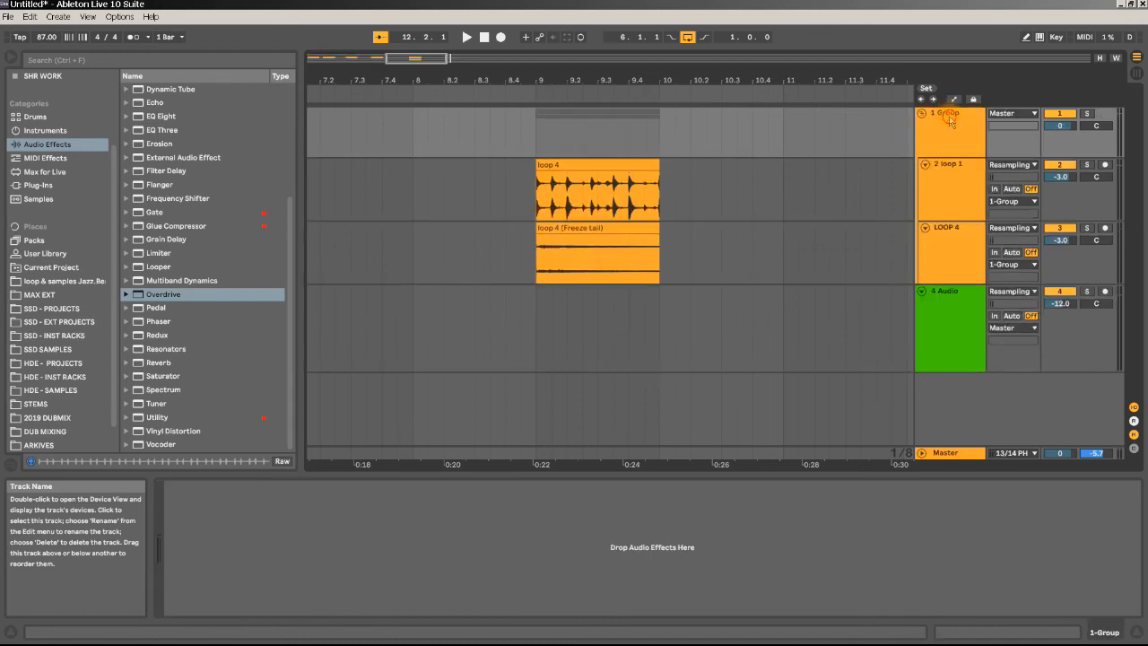
Rename the new group track as LOOP GP.
click(951, 121)
key(ctrl+r)
text(LOOP GP)
key(Return)
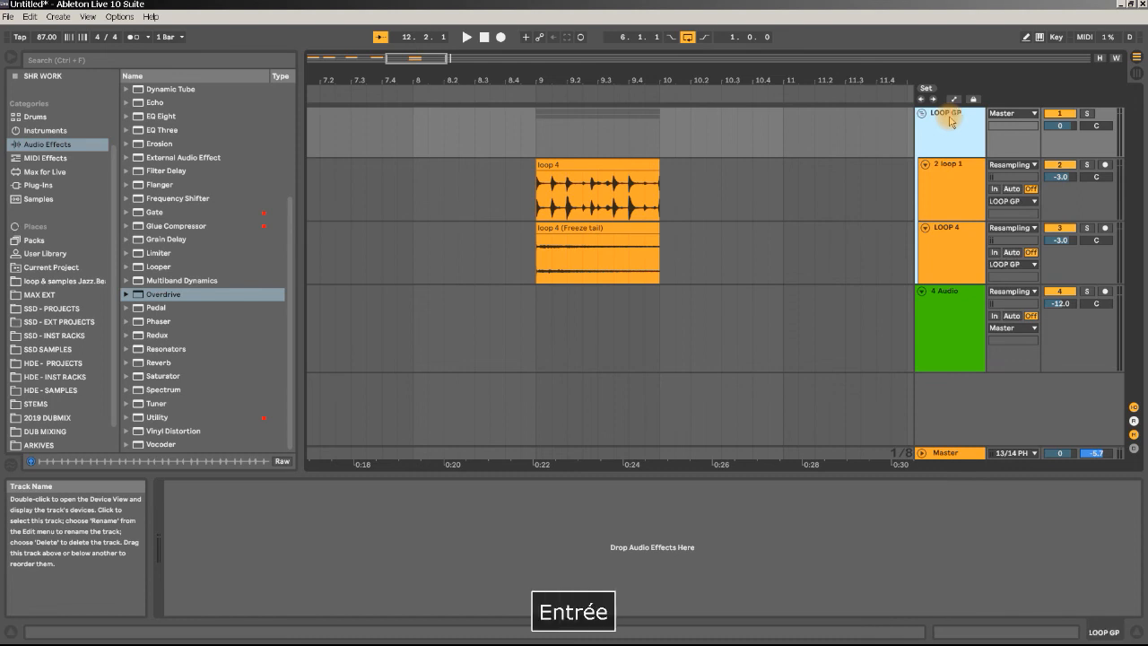
Set the green track's audio input to LOOP GP, arm it for recording and place the insert marker just before bar 9.
click(951, 309)
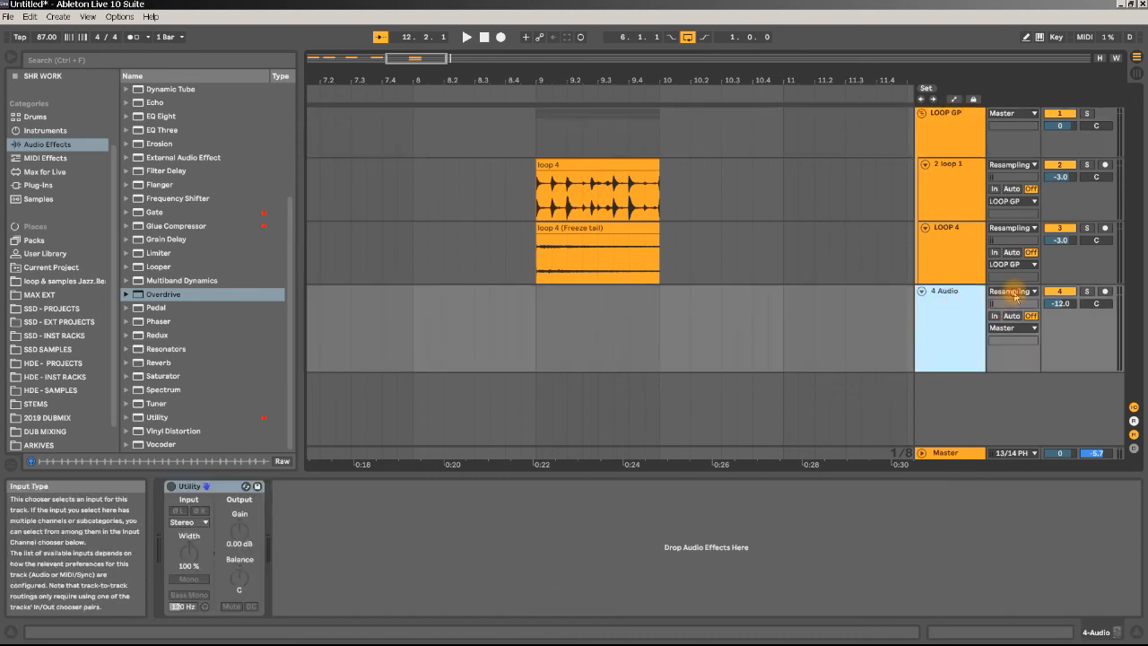
click(1012, 292)
click(1012, 302)
click(1017, 294)
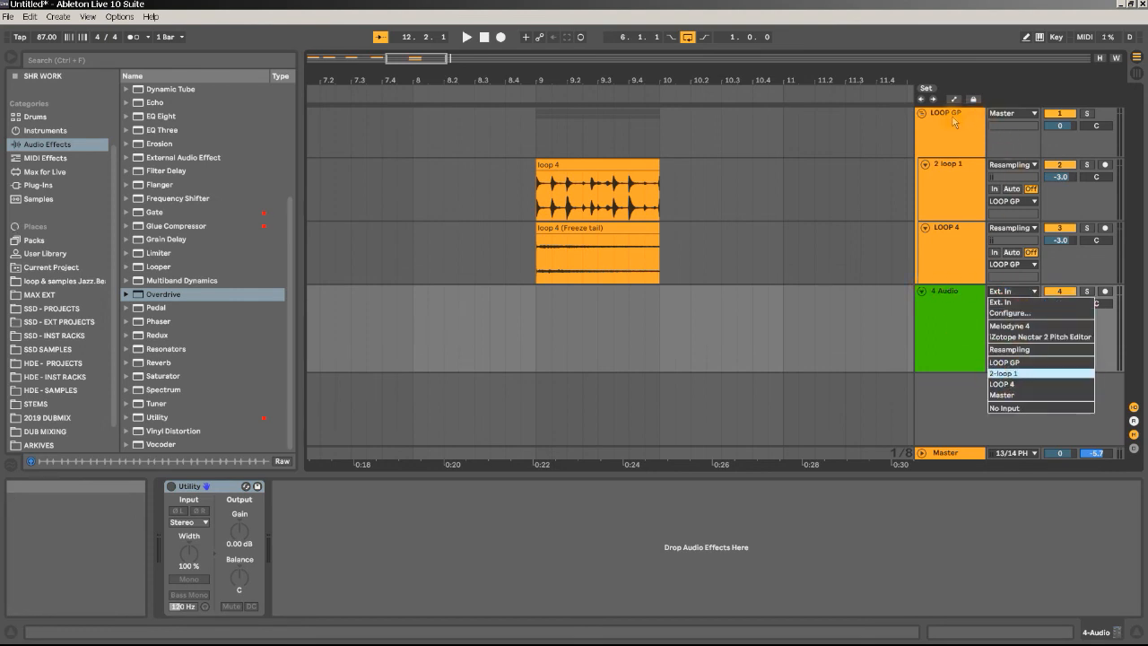
click(997, 362)
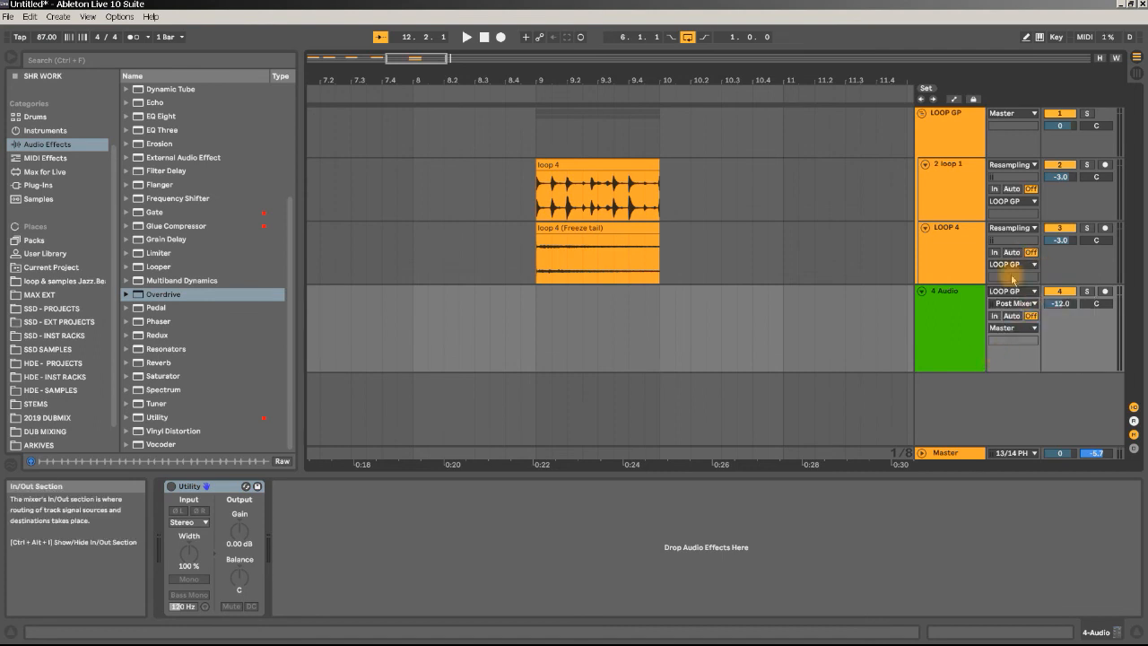
click(1106, 292)
click(581, 321)
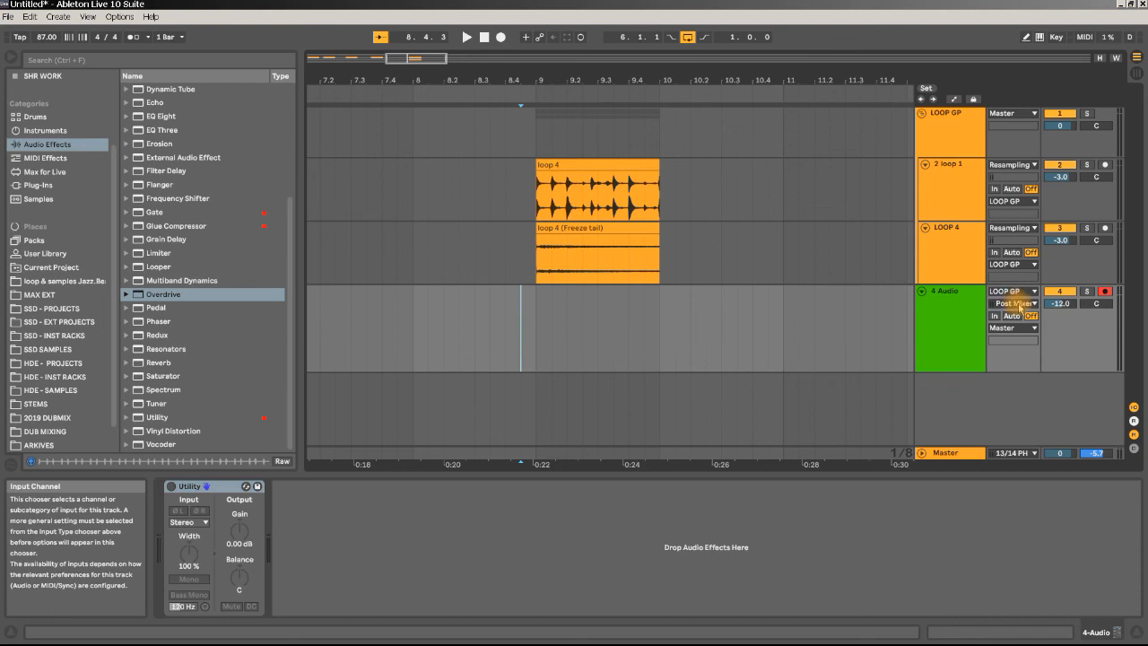
Reset the volume of both the loop 1 and LOOP 4 tracks to 0 dB.
click(956, 182)
shift+click(958, 247)
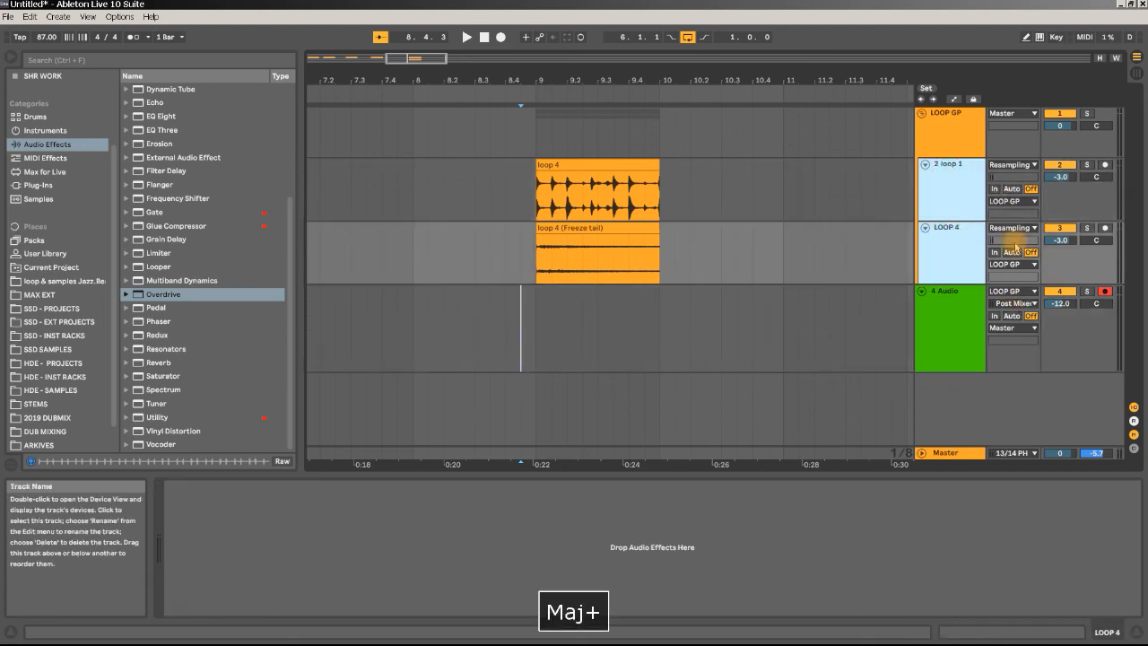
double_click(1073, 243)
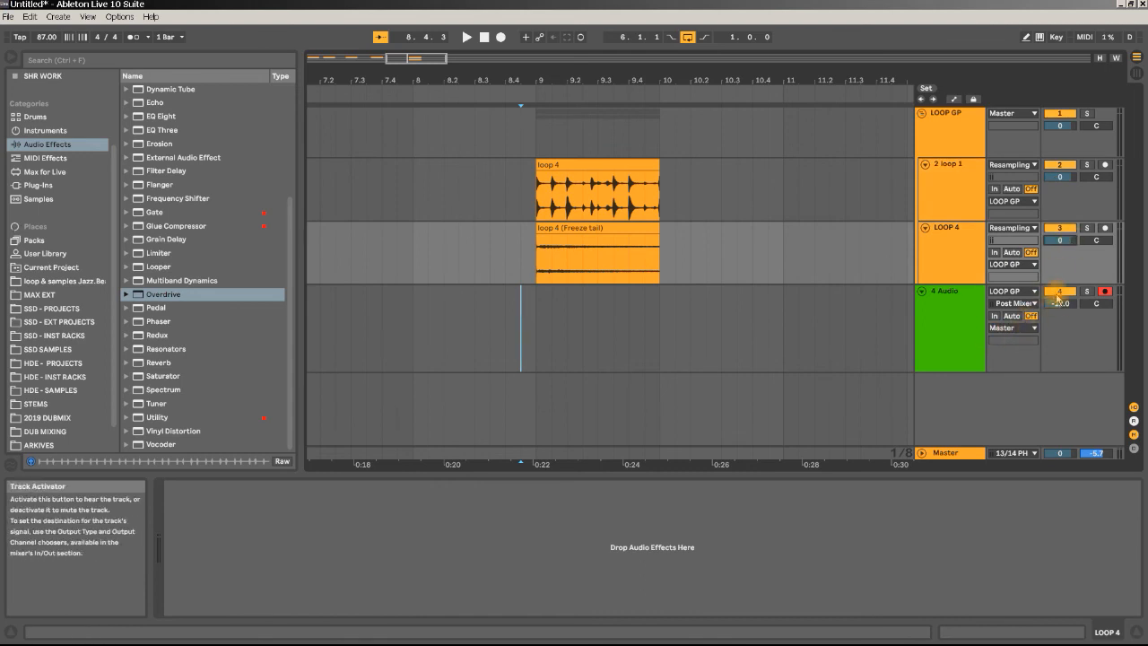
Rename the green audio track as LOOP 5.
click(576, 337)
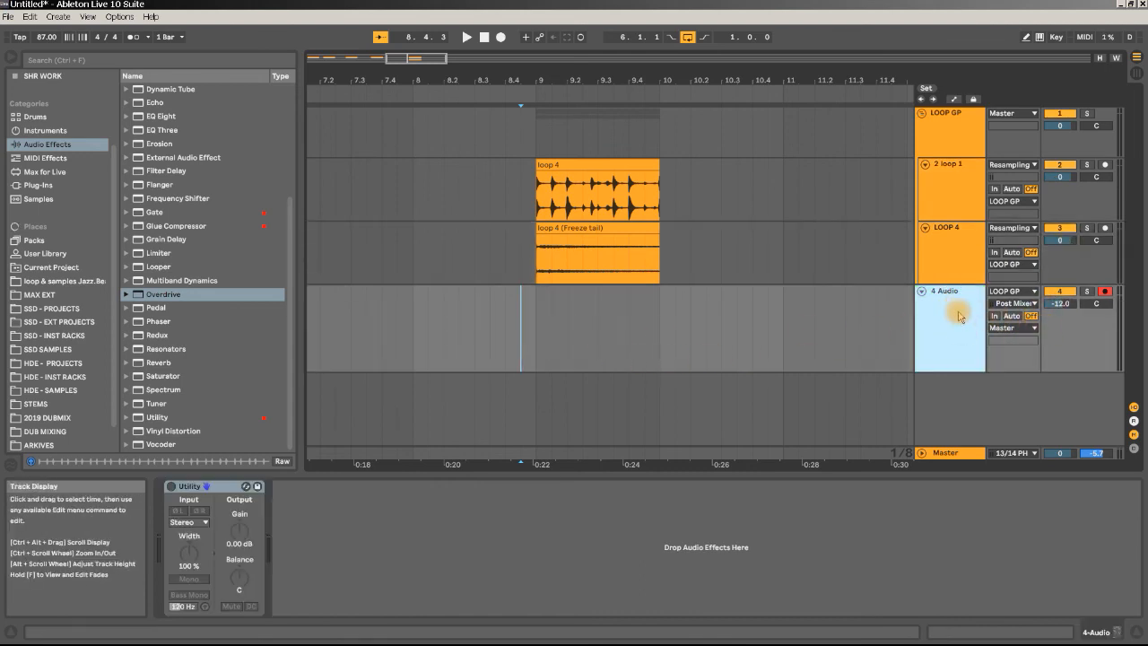
click(951, 294)
key(ctrl+r)
text(L)
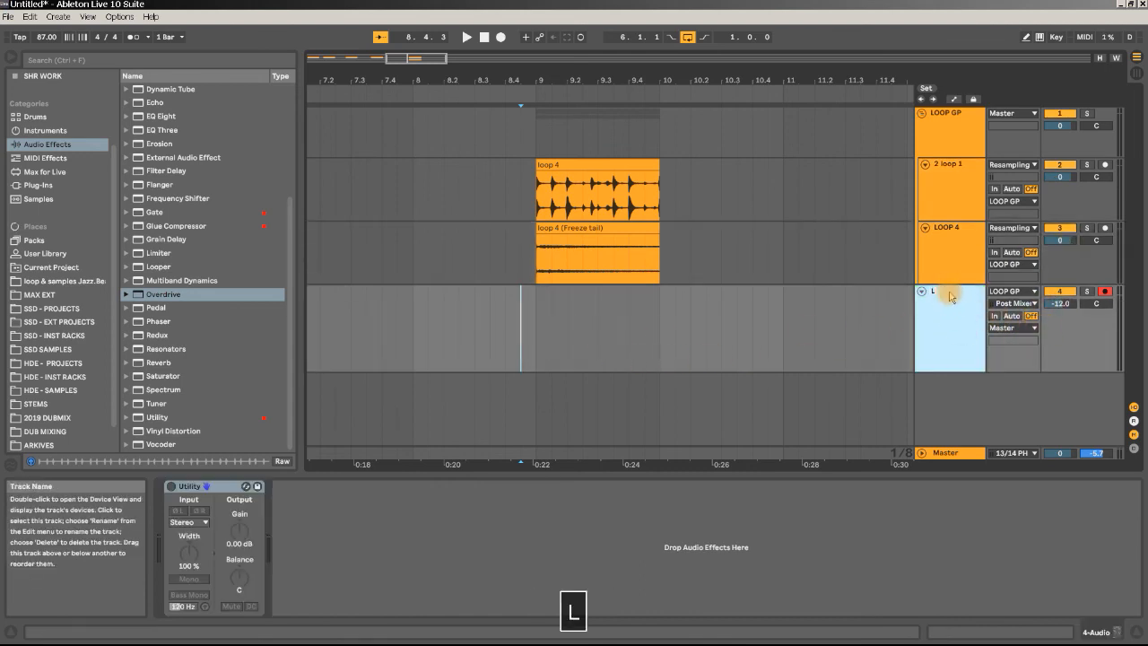
text(OOP 5)
key(Return)
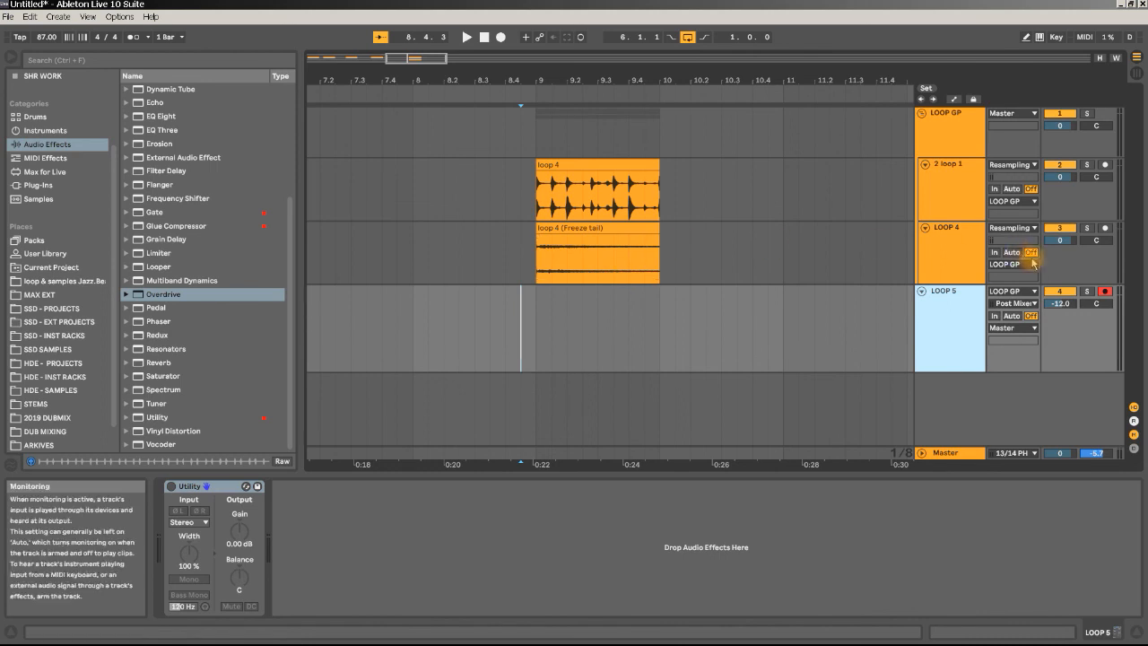
Solo the LOOP 4 track and audition the trimmed freeze tail clip.
click(1086, 228)
click(577, 238)
key(space)
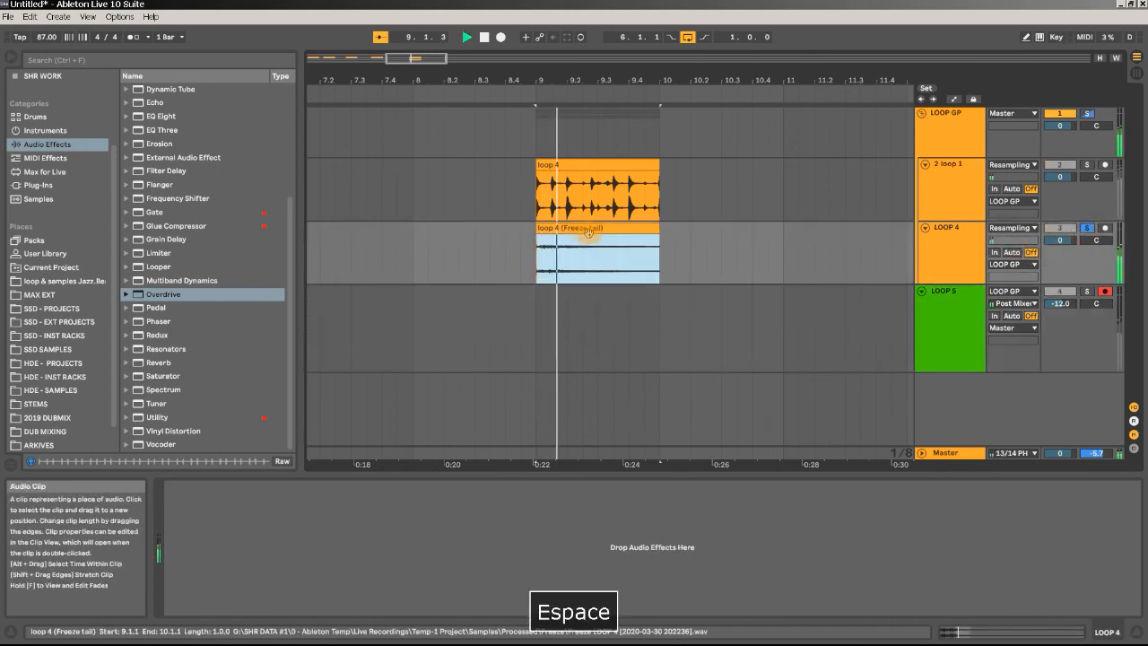
key(space)
key(space)
Add a Phaser to the LOOP 4 track and restart playback of the freeze tail.
click(946, 243)
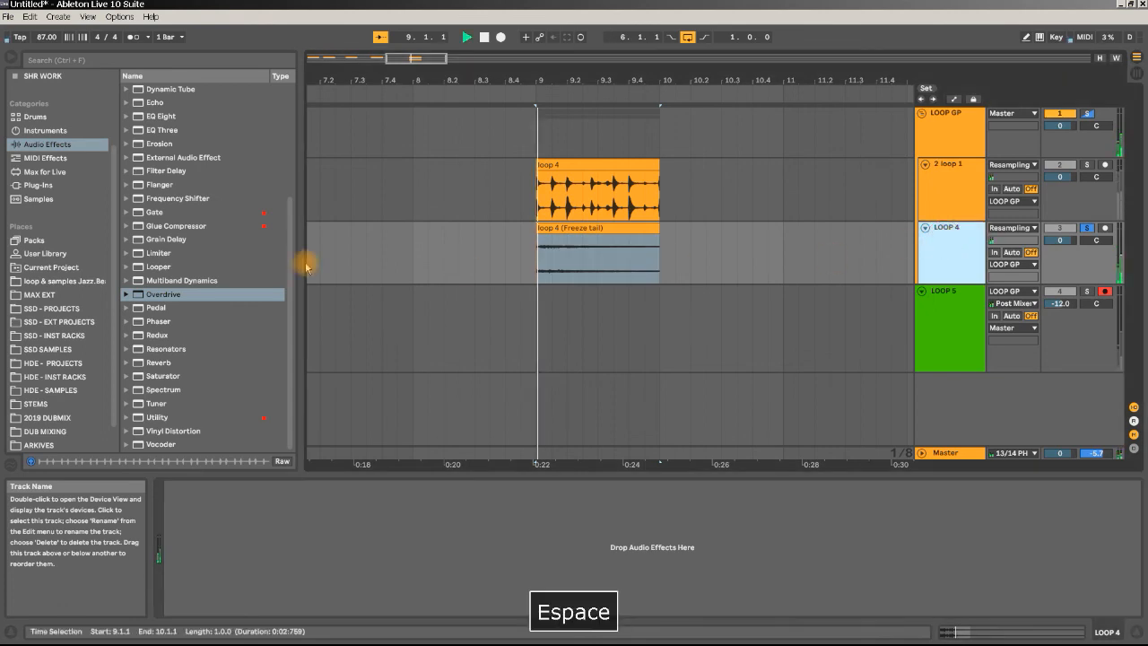
drag(157, 321, 249, 510)
key(space)
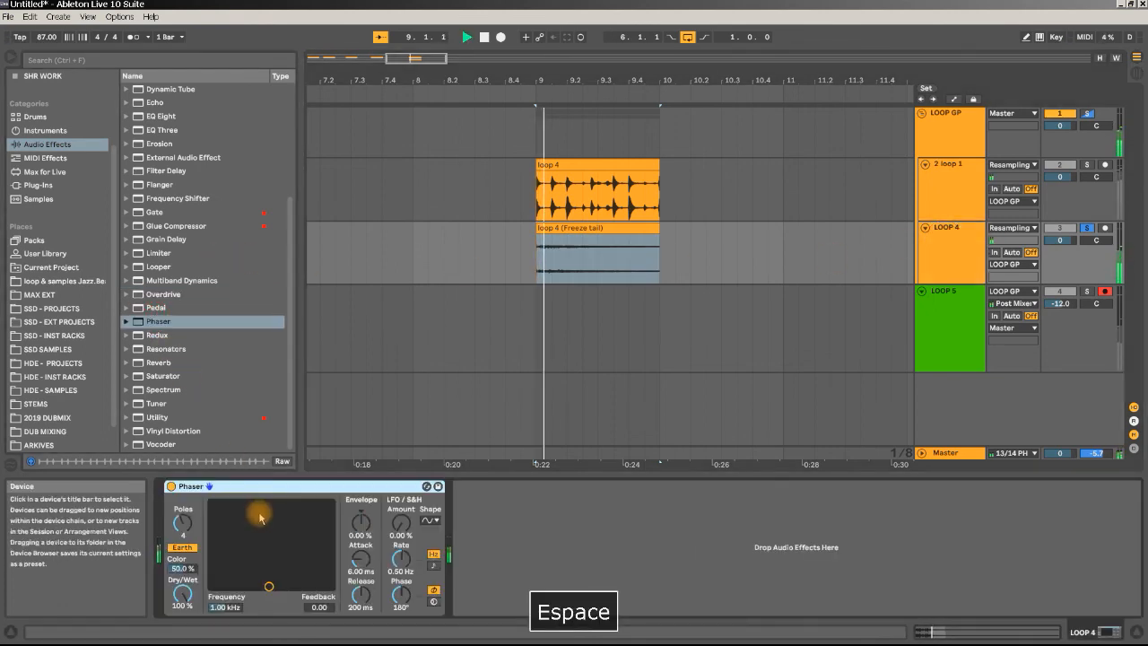
While auditioning the freeze tail, set the Phaser's Poles to 5, Color to 68.8% and Dry/Wet to 82.5%.
key(space)
key(space)
key(space)
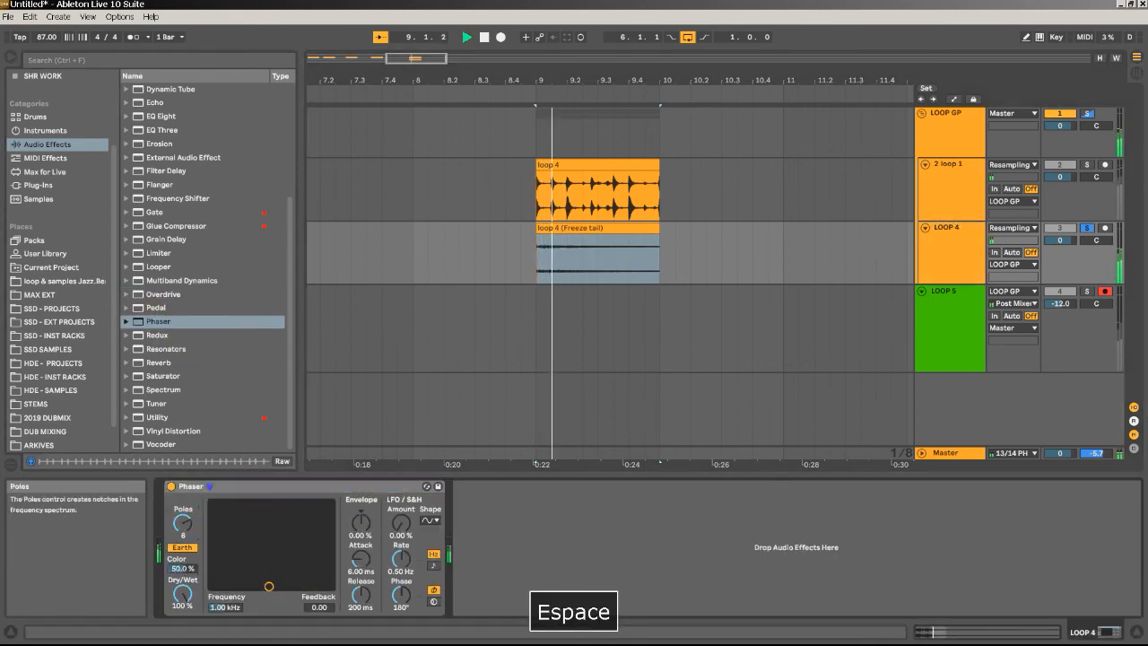
key(space)
key(space)
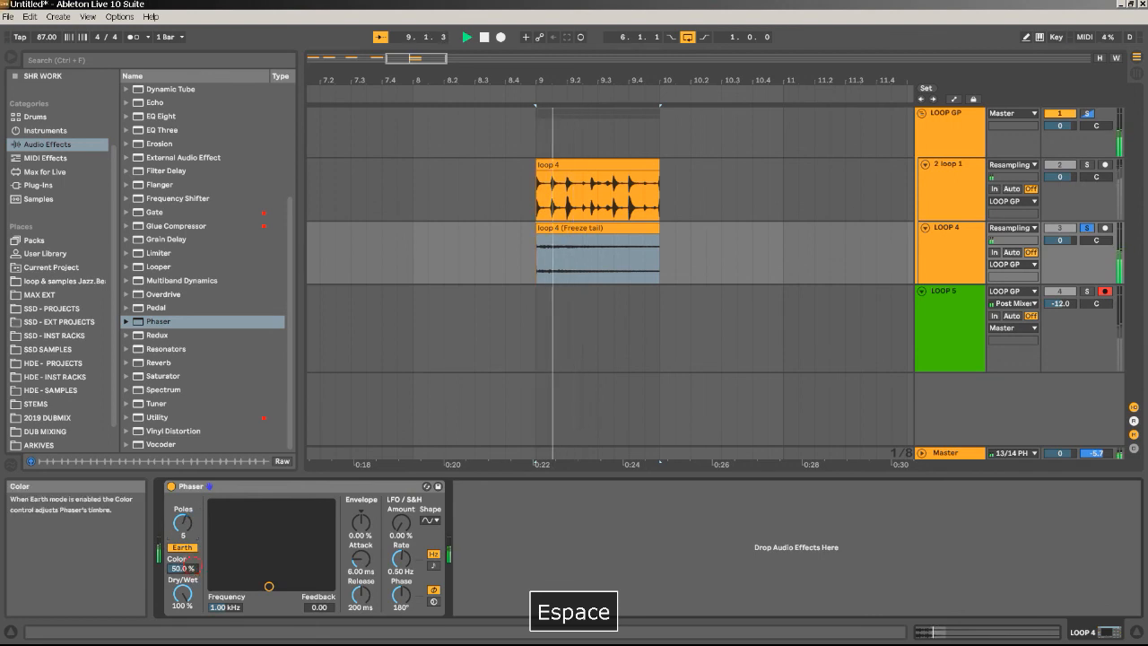
drag(199, 594, 199, 600)
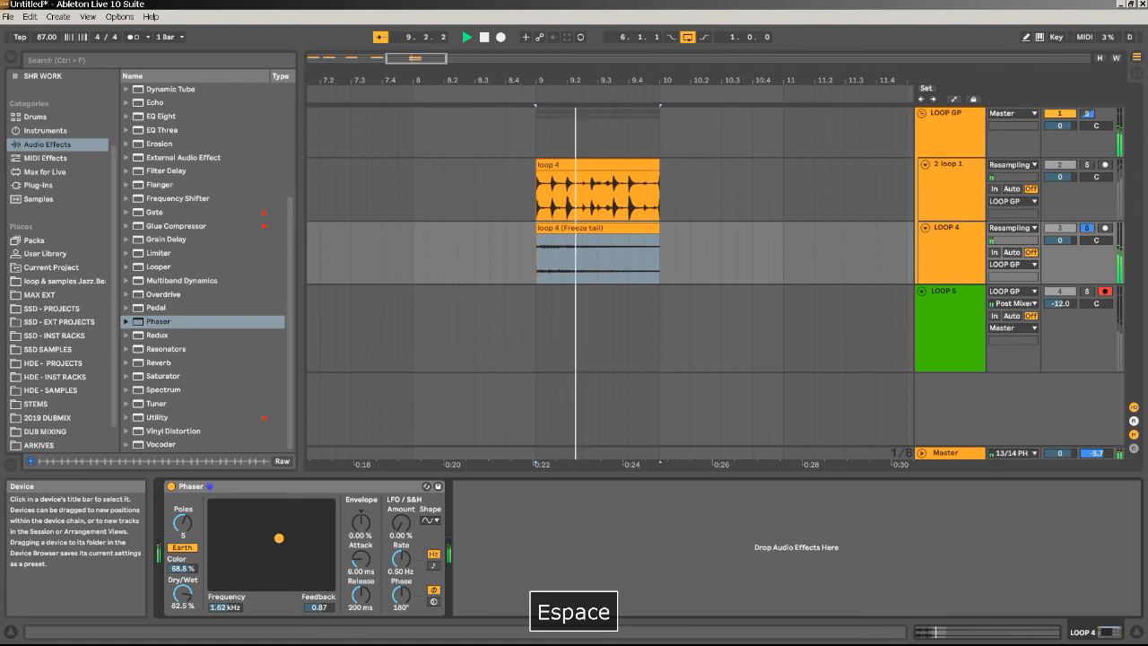
Switch the Phaser to Space mode and set its Frequency to 1.74 kHz and Feedback to 0.93 while replaying the freeze tail.
key(space)
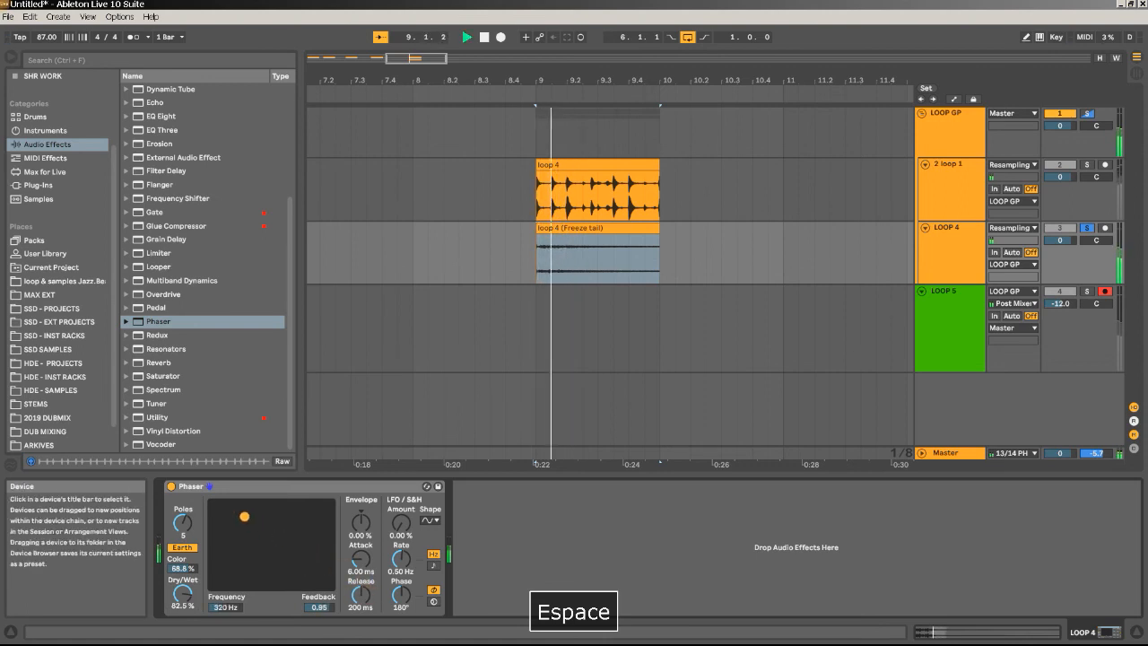
drag(262, 517, 263, 517)
key(space)
key(space)
key(space)
drag(259, 512, 248, 533)
key(space)
drag(247, 525, 266, 545)
key(space)
key(space)
key(space)
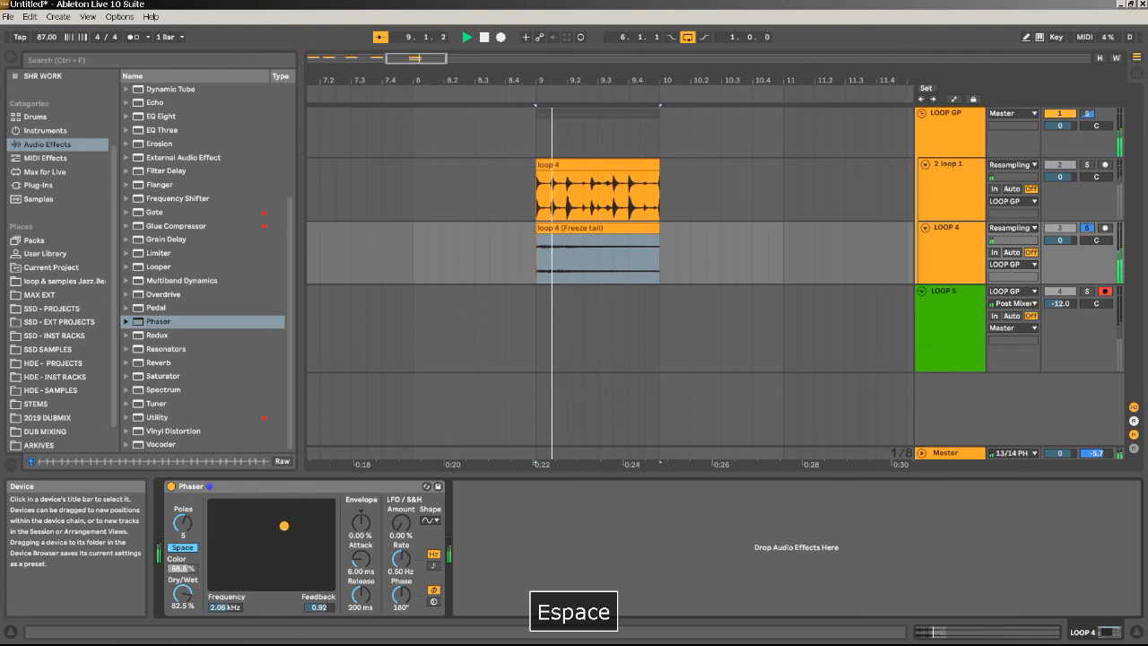
key(space)
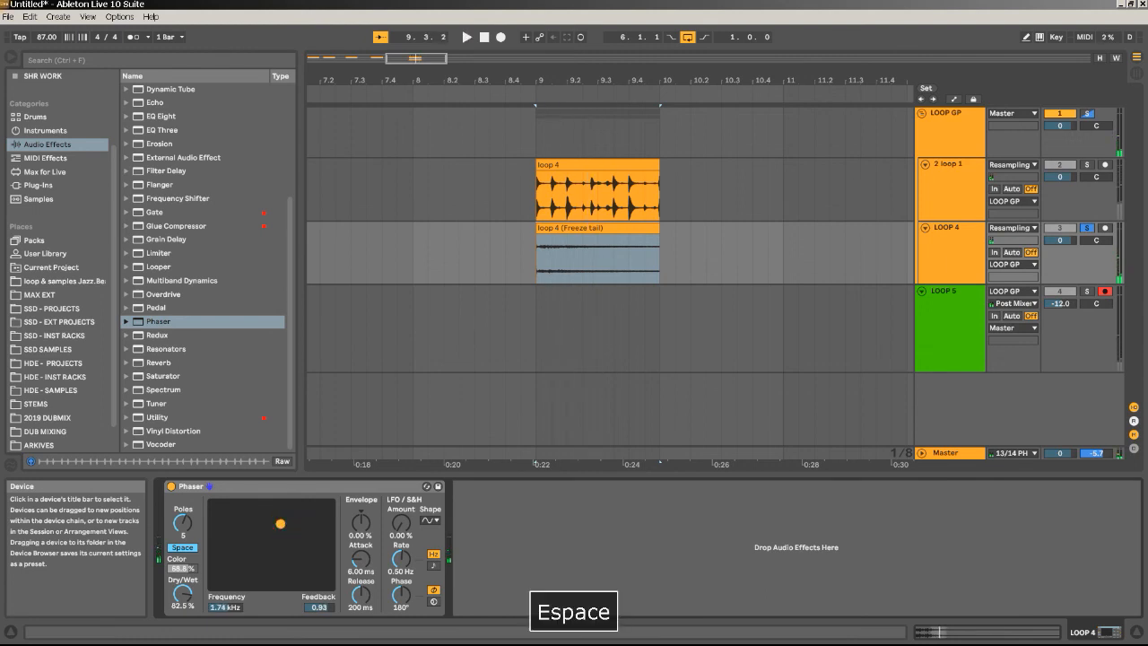
Draw a Phaser Frequency clip envelope on the freeze tail that ramps up from bar 2 to bar 3.
click(607, 243)
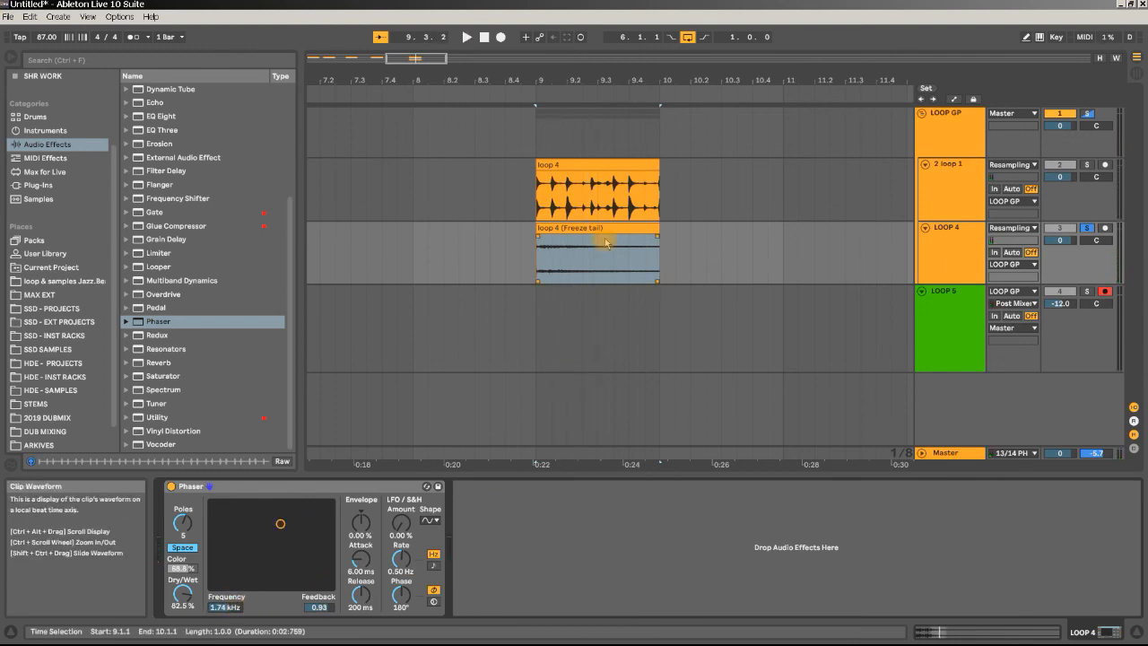
key(shift+Tab)
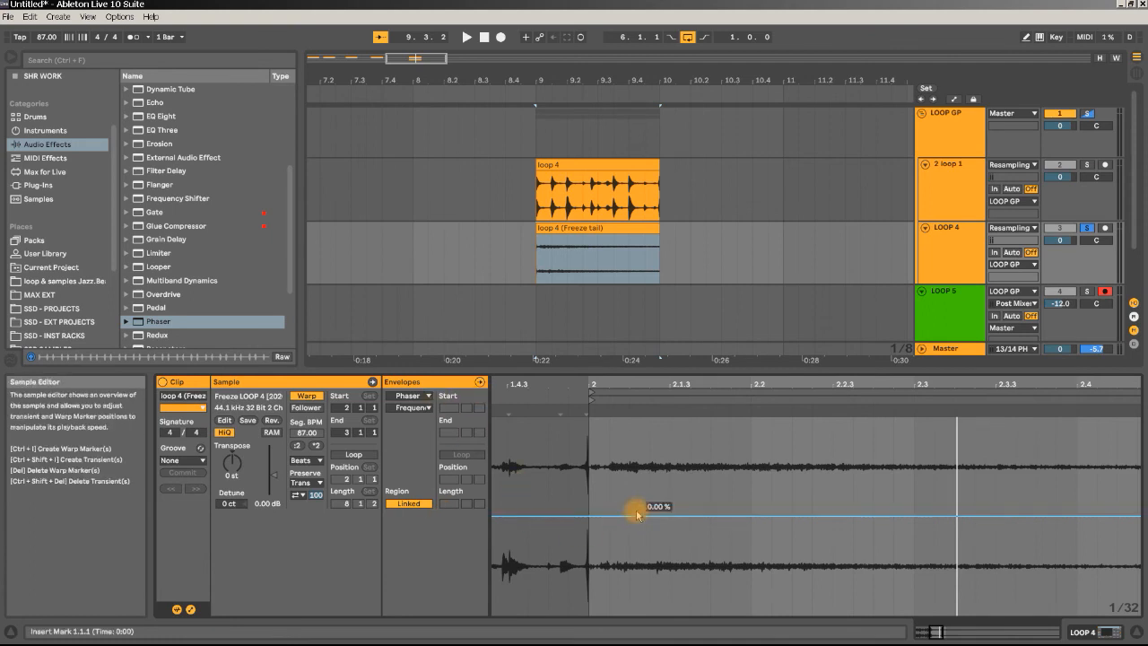
click(589, 516)
drag(675, 384, 737, 332)
drag(897, 518, 898, 476)
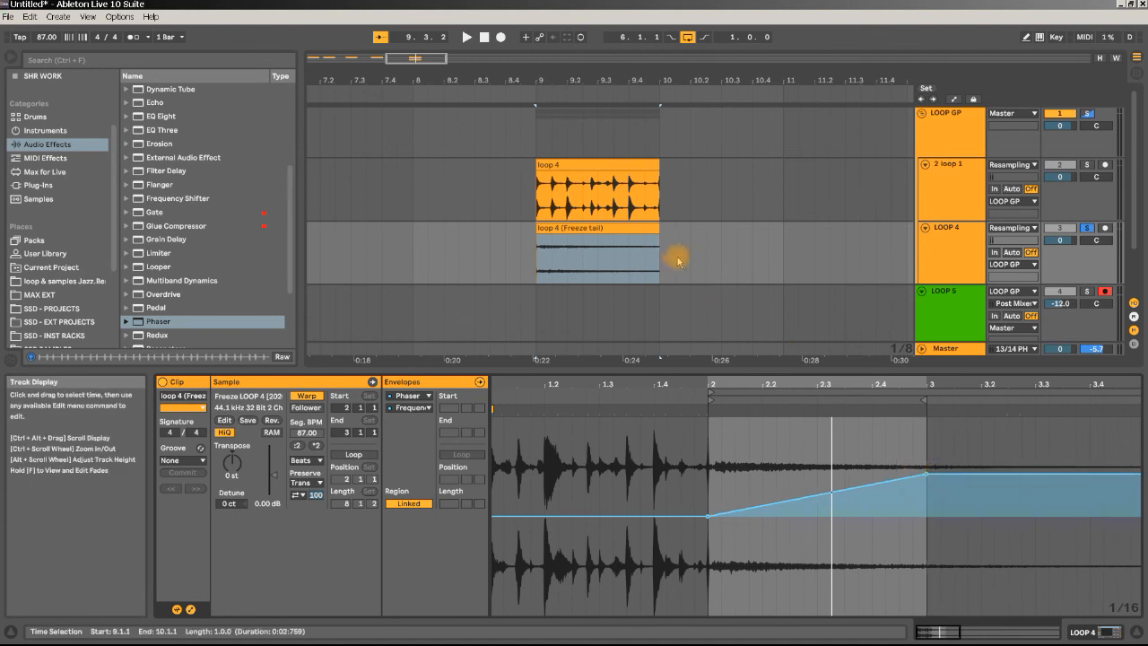
Add a Phaser Feedback clip envelope to the freeze tail, falling from bar 2 to about 41% at bar 3, and play it.
click(946, 235)
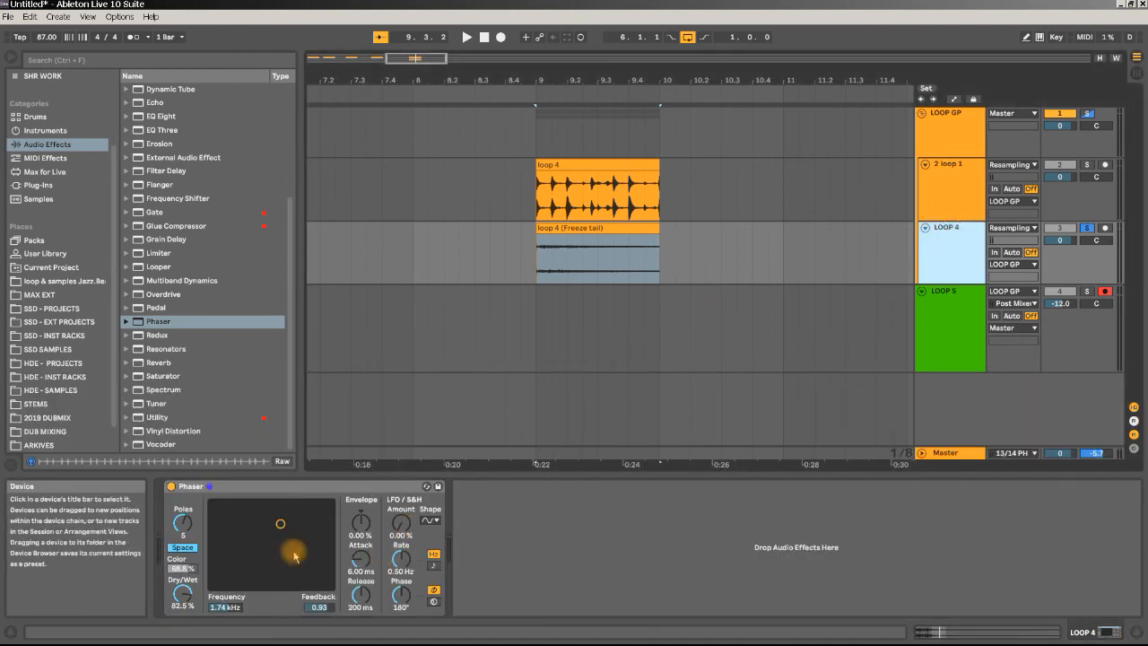
click(656, 240)
double_click(656, 240)
click(648, 469)
drag(711, 422, 897, 538)
key(space)
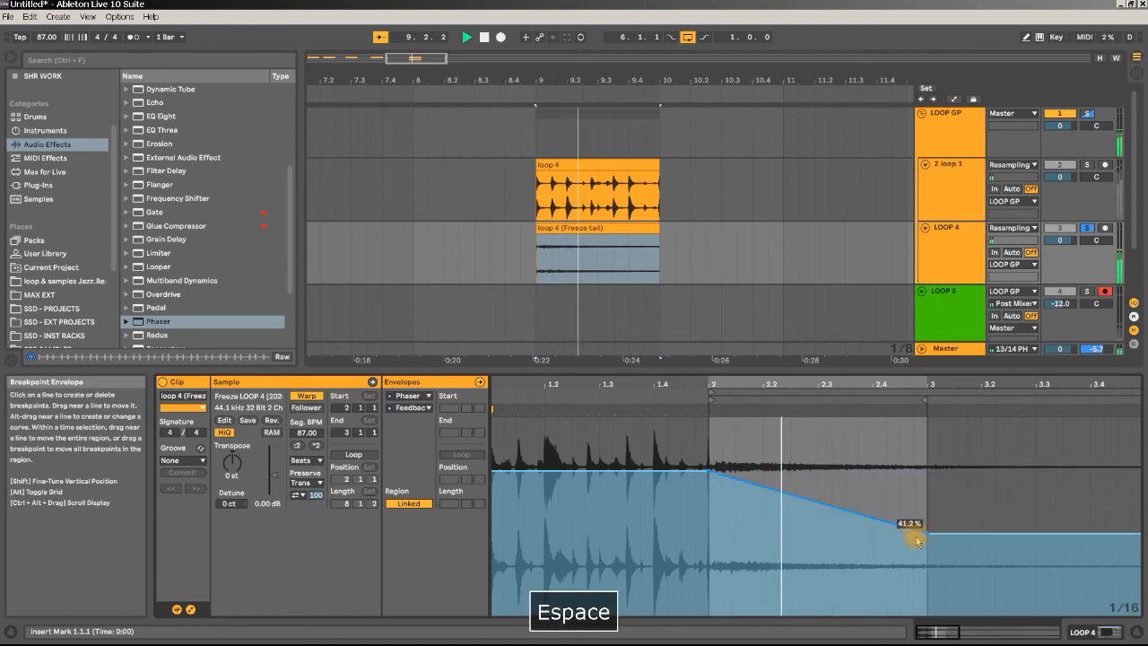
Reshape the freeze tail's Feedback envelope into a rise by lifting its end point and lowering its start point while replaying the clip.
drag(928, 537, 927, 455)
key(space)
key(space)
key(space)
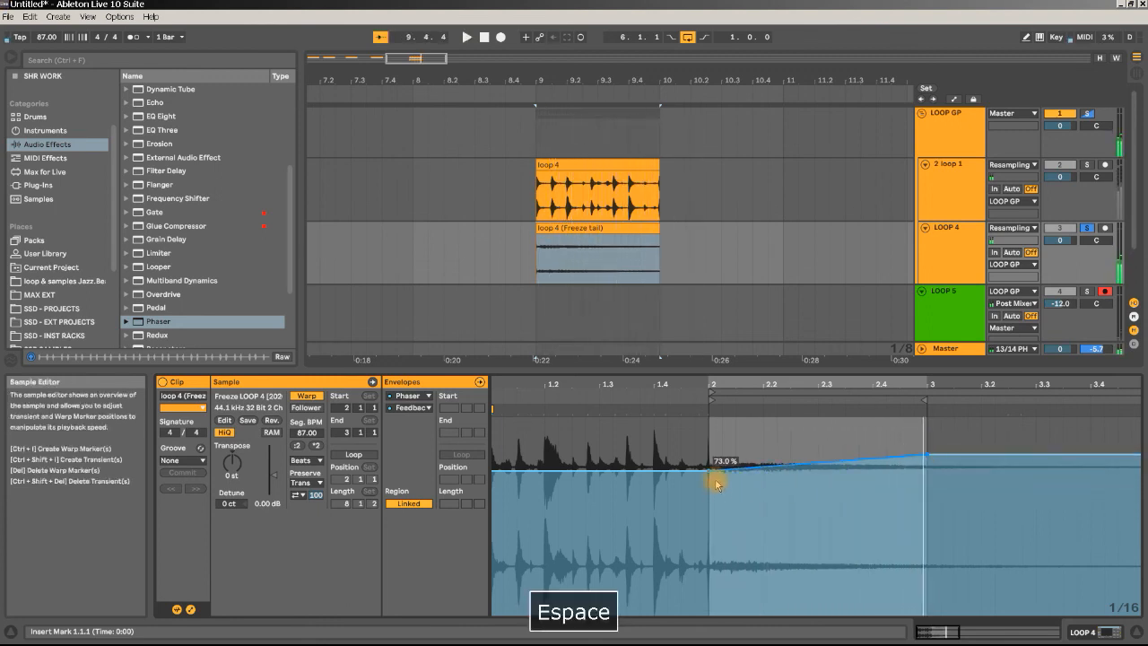
drag(710, 471, 723, 561)
key(space)
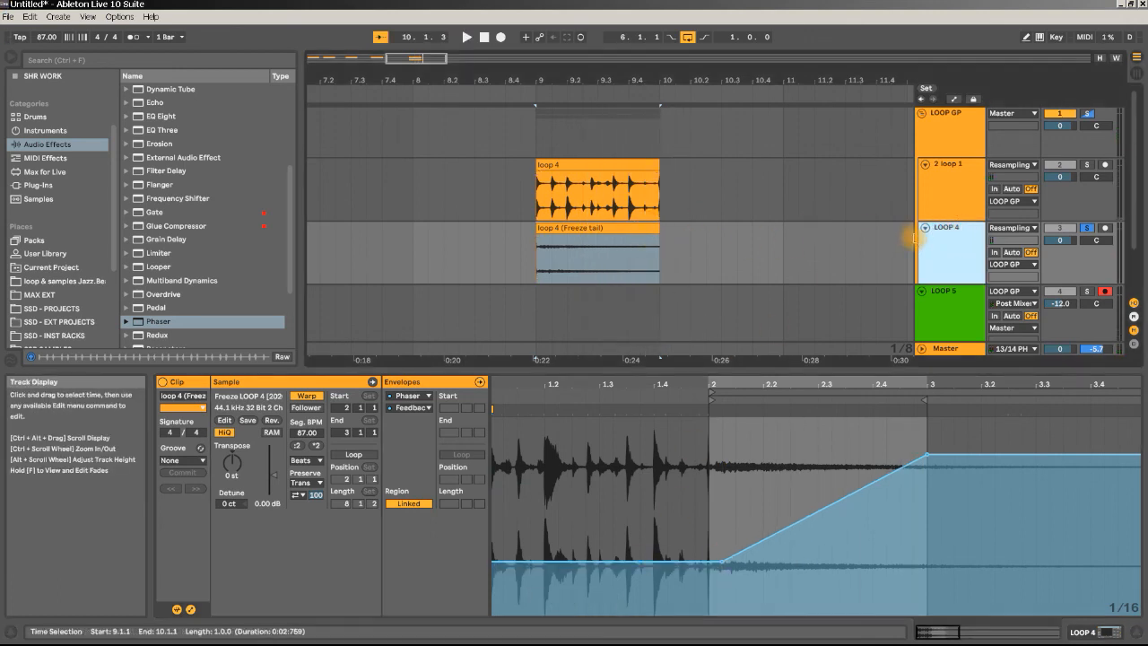
Set the Phaser's LFO Amount to 46.8% and its tempo-synced Rate to 1/24 while auditioning the freeze tail.
double_click(949, 234)
drag(401, 523, 401, 508)
key(space)
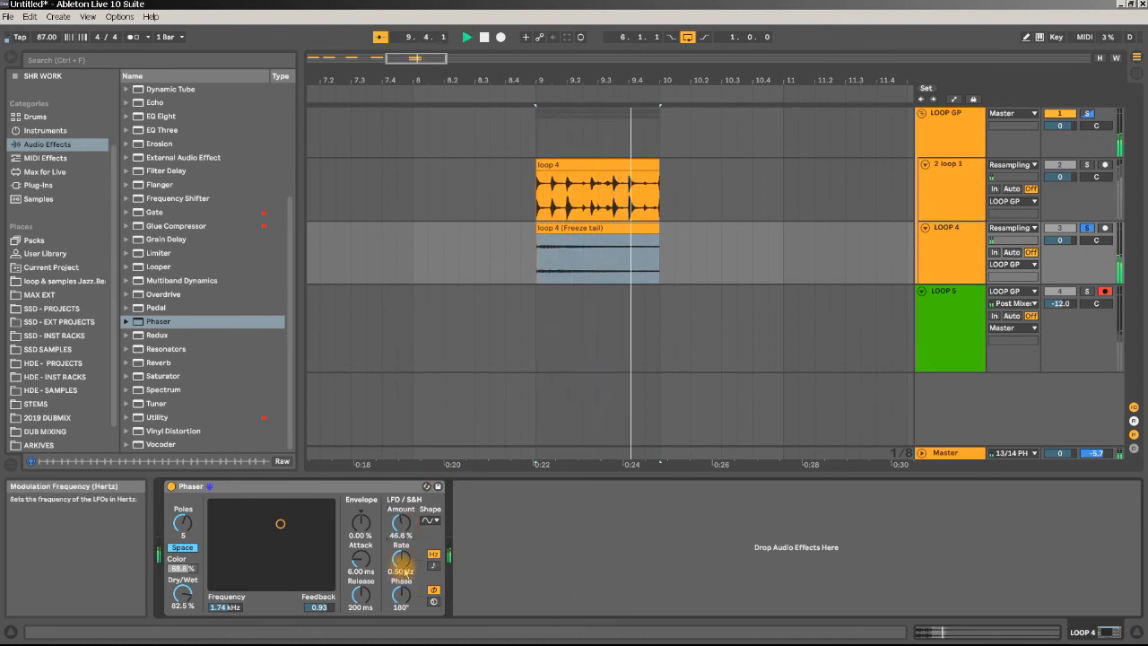
click(434, 566)
key(space)
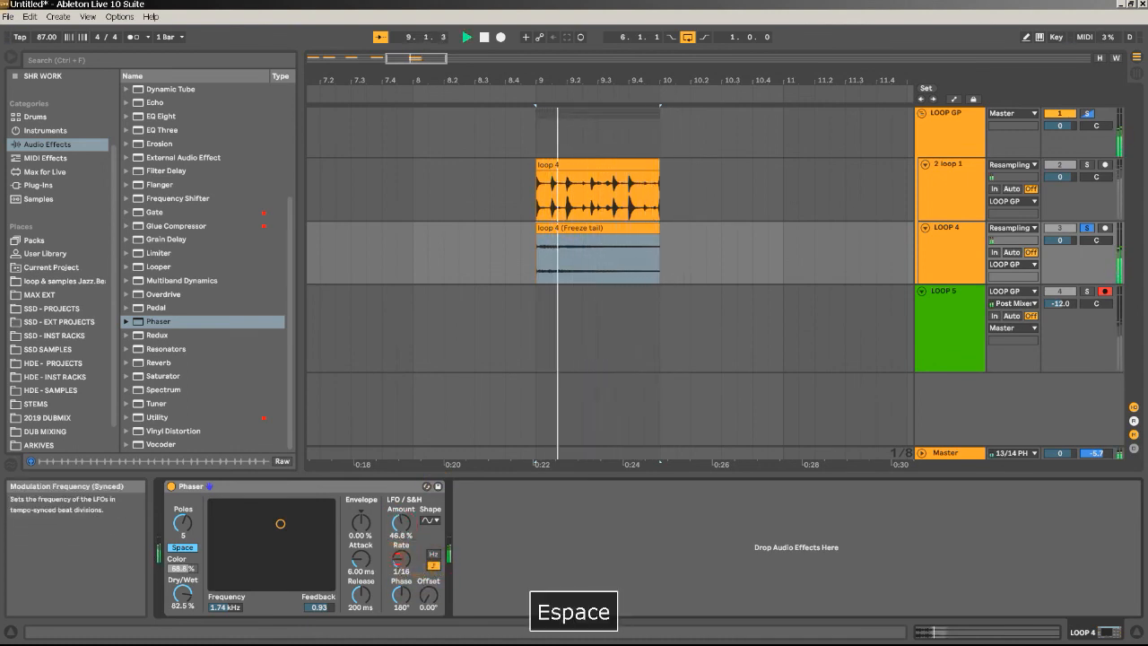
drag(401, 559, 401, 552)
key(space)
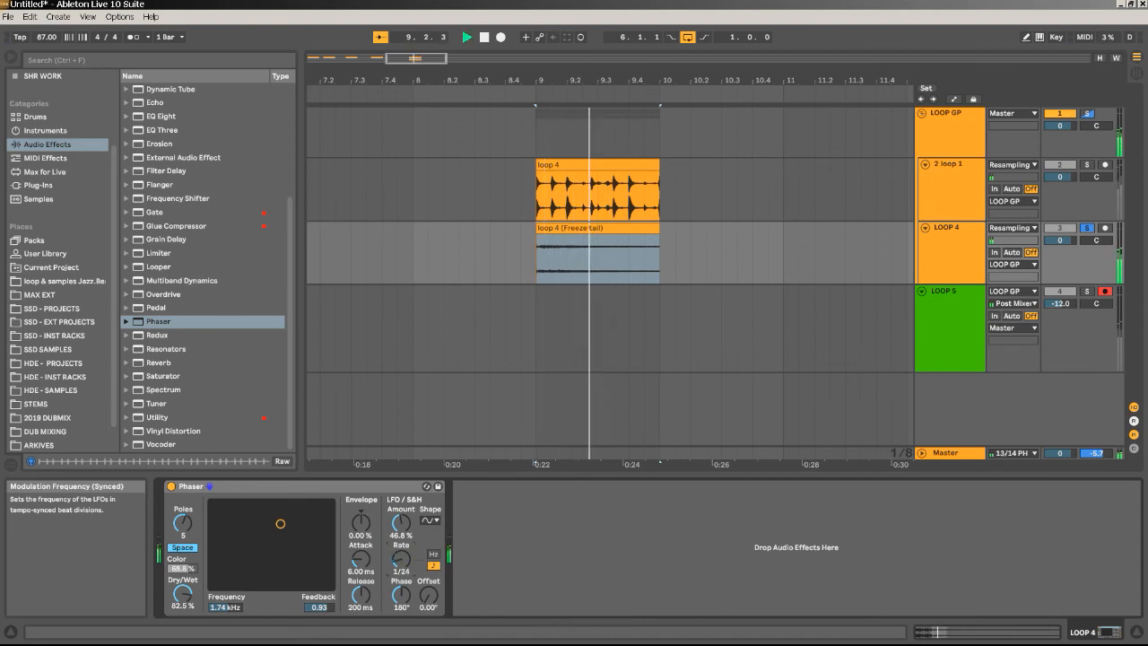
key(space)
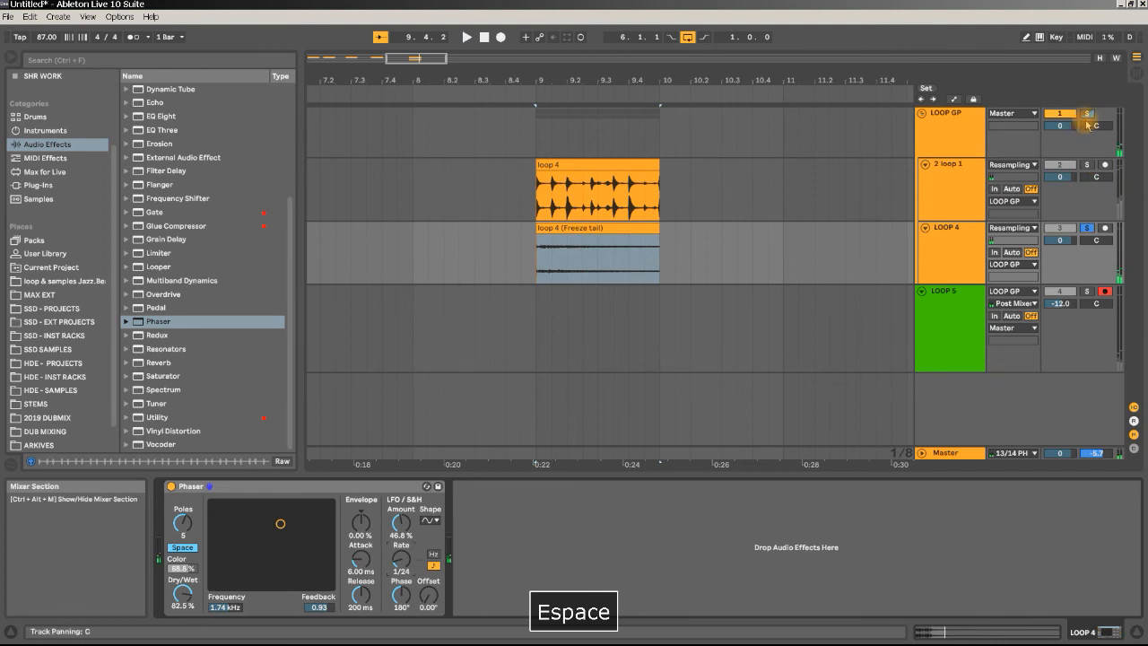
Solo the LOOP GP group instead of LOOP 4 and audition both loop tracks together.
click(1087, 114)
key(space)
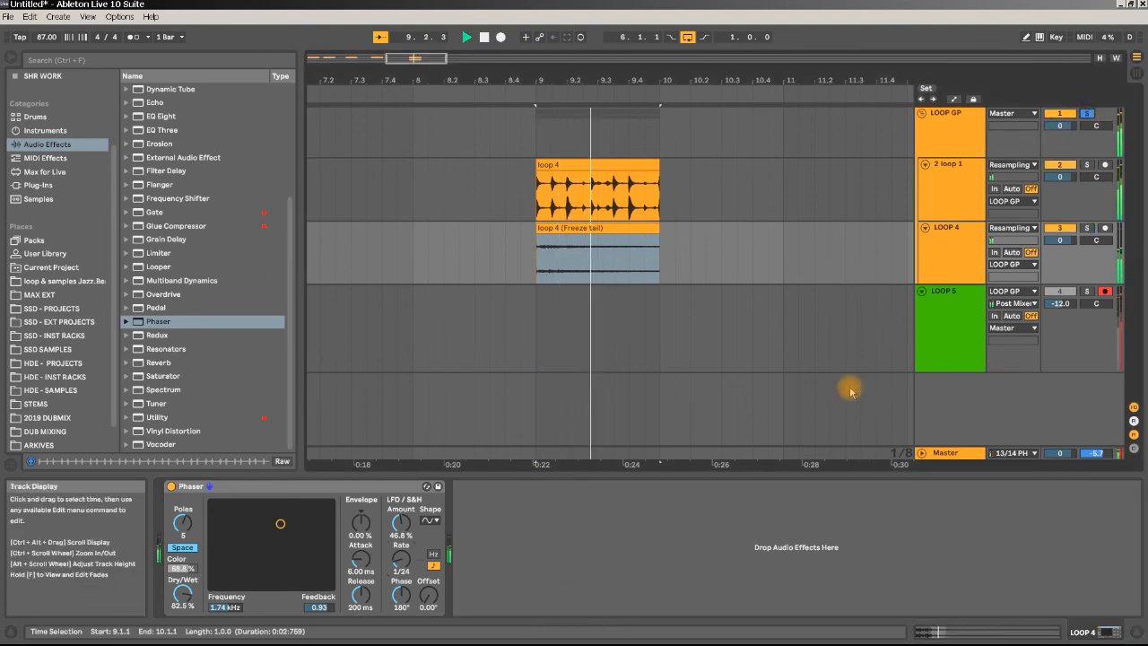
key(space)
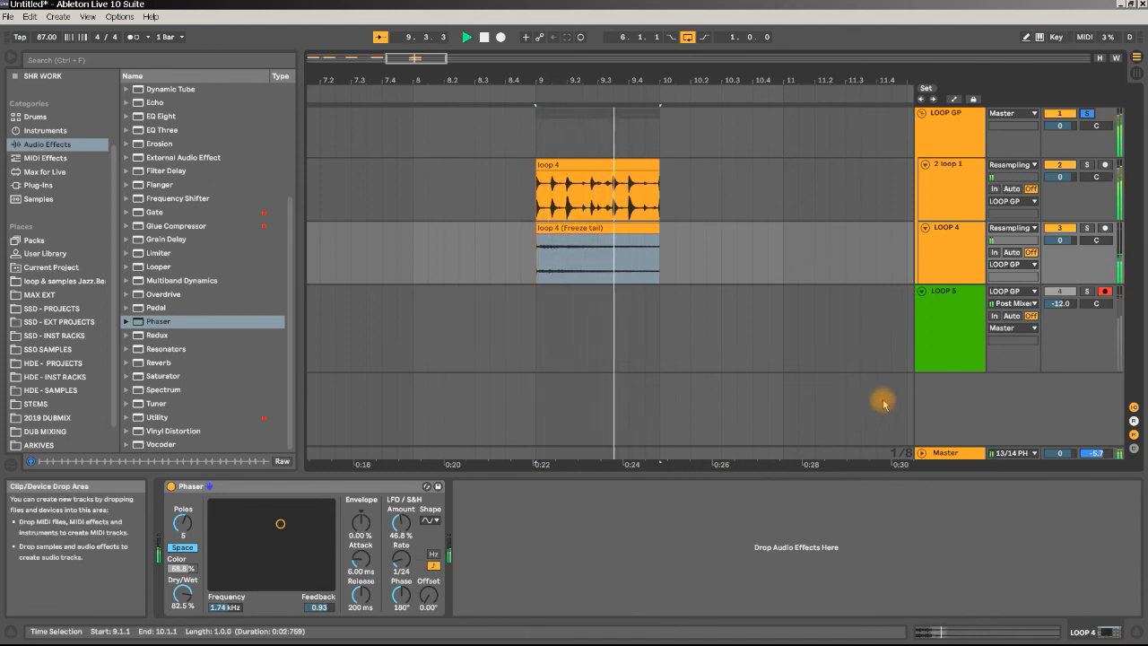
key(space)
key(space)
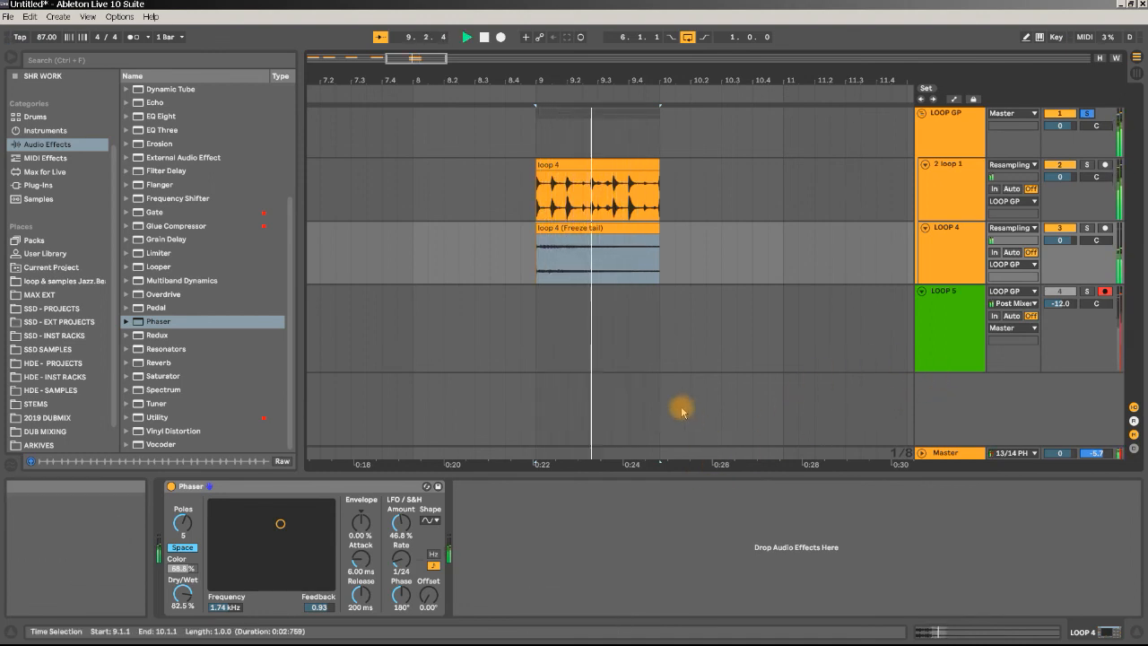
key(space)
Add a Utility after the Phaser on LOOP 4, set its Gain to -4.44 dB and audition the group.
click(628, 227)
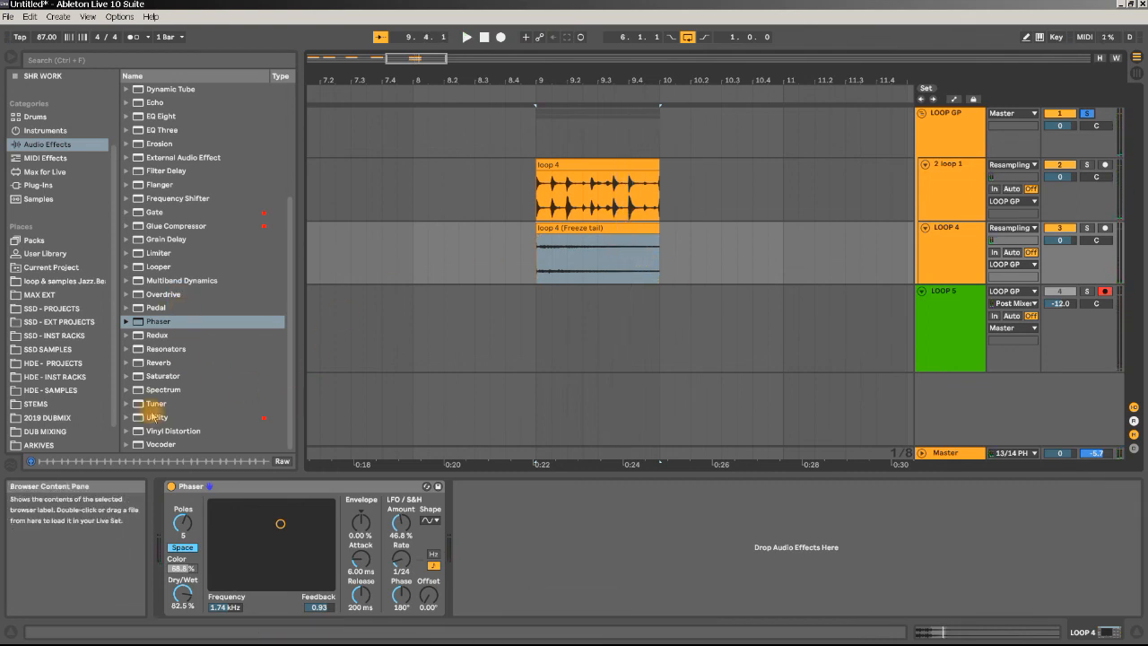
click(155, 419)
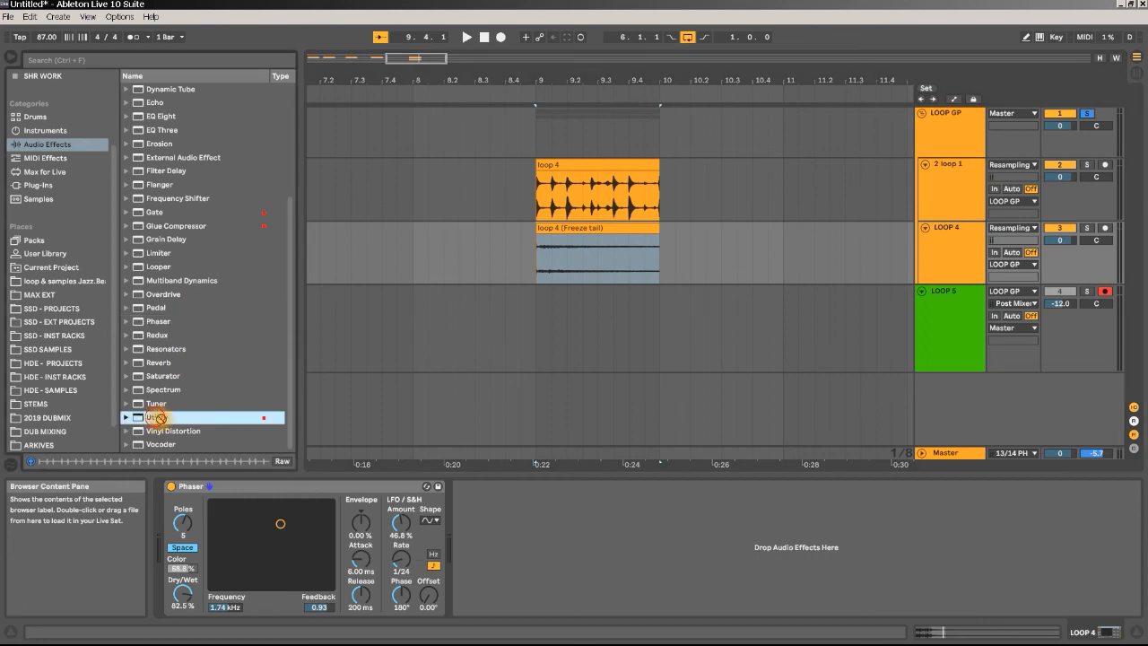
drag(479, 531, 481, 533)
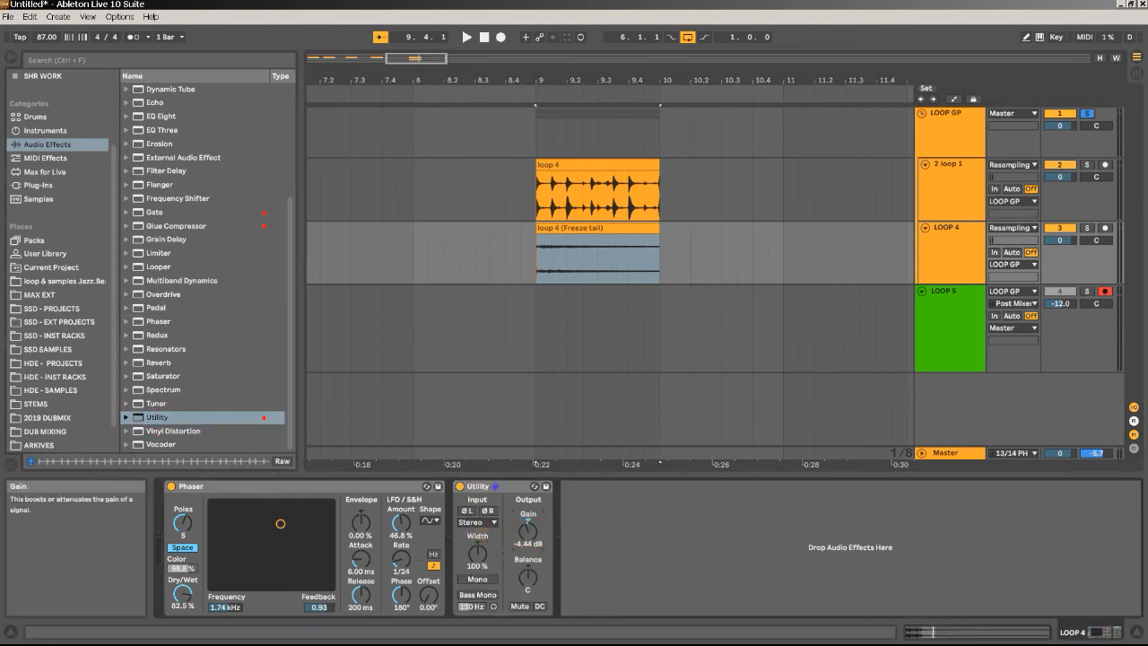
click(529, 533)
key(space)
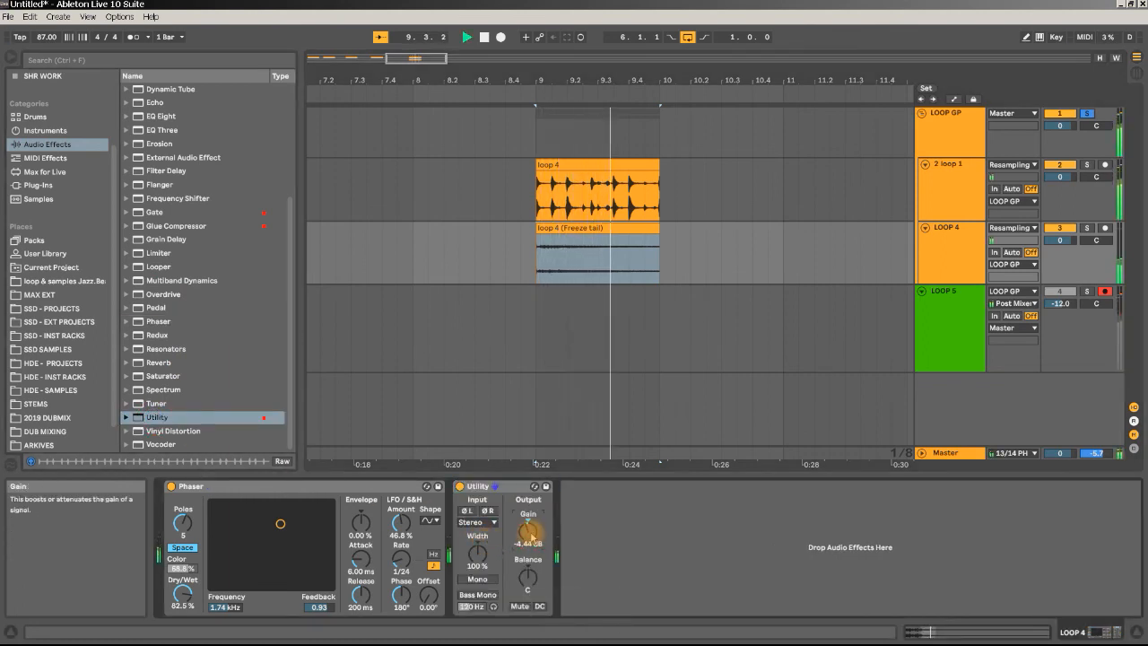
key(space)
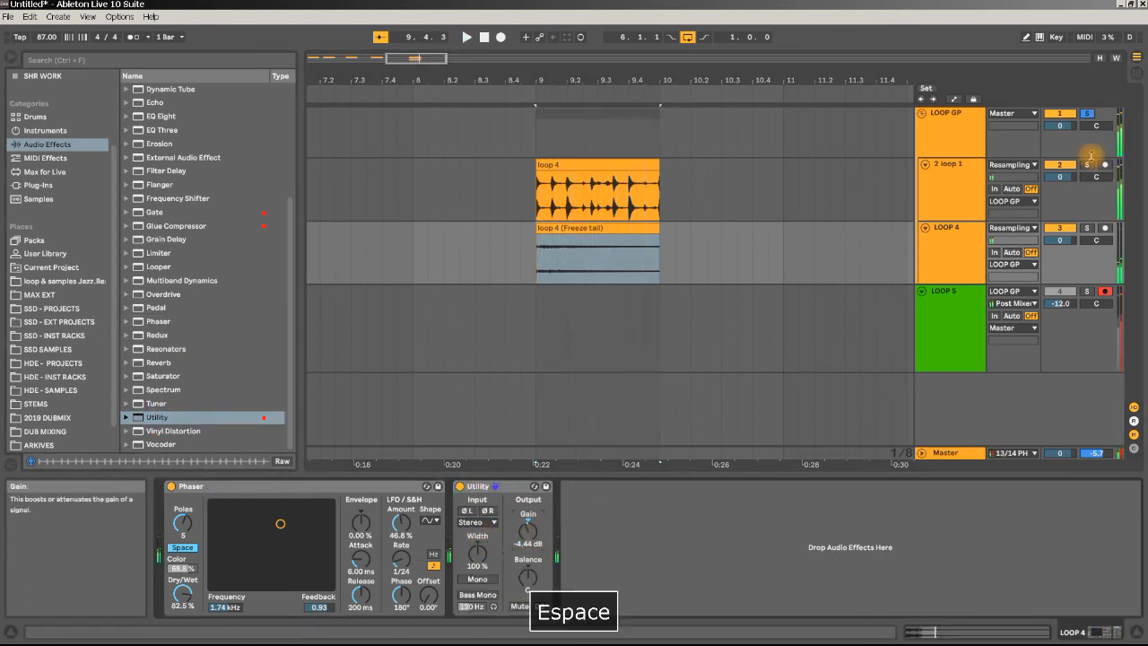
Fold the LOOP GP group and record its output onto the LOOP 5 track starting at 8.4.1.
click(927, 117)
click(922, 114)
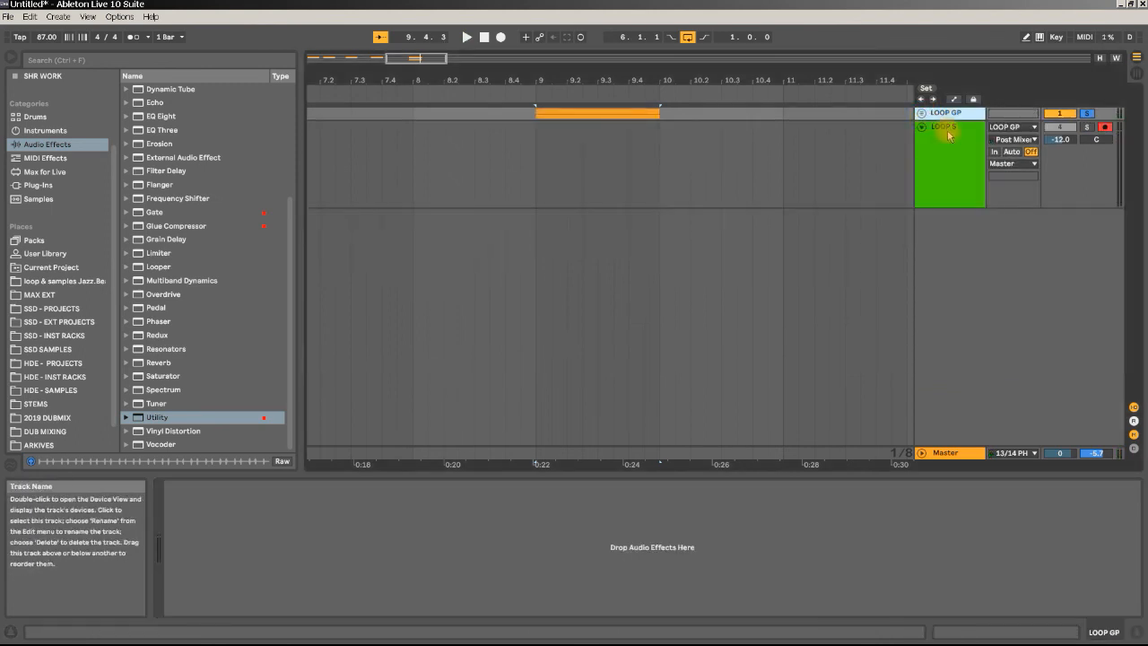
click(949, 134)
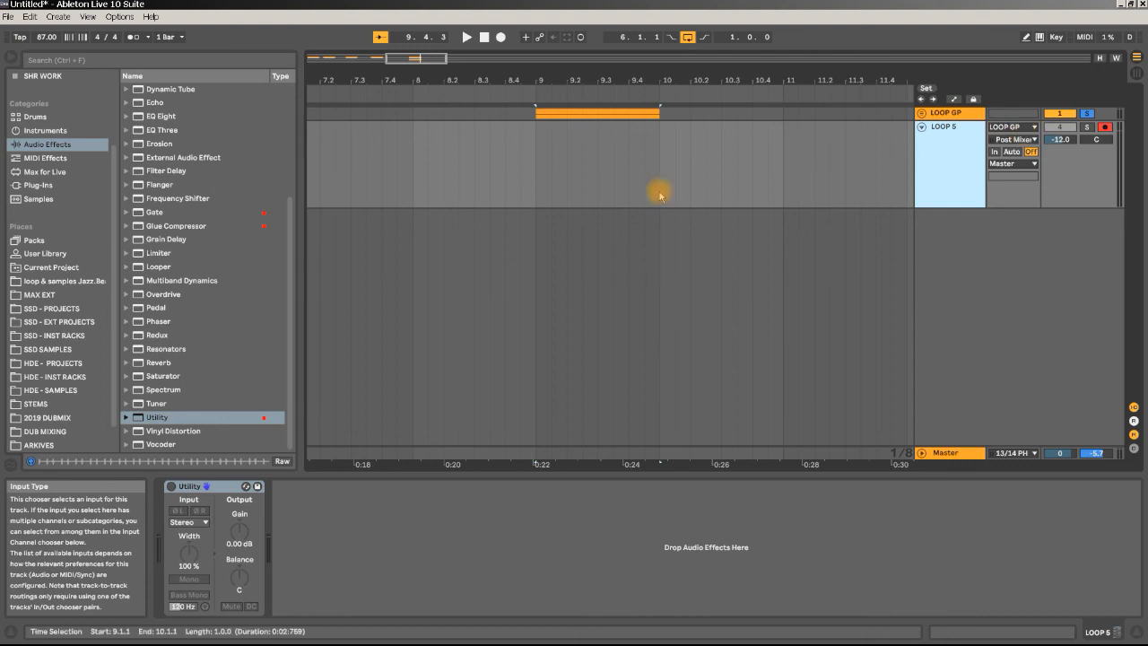
click(508, 173)
click(501, 37)
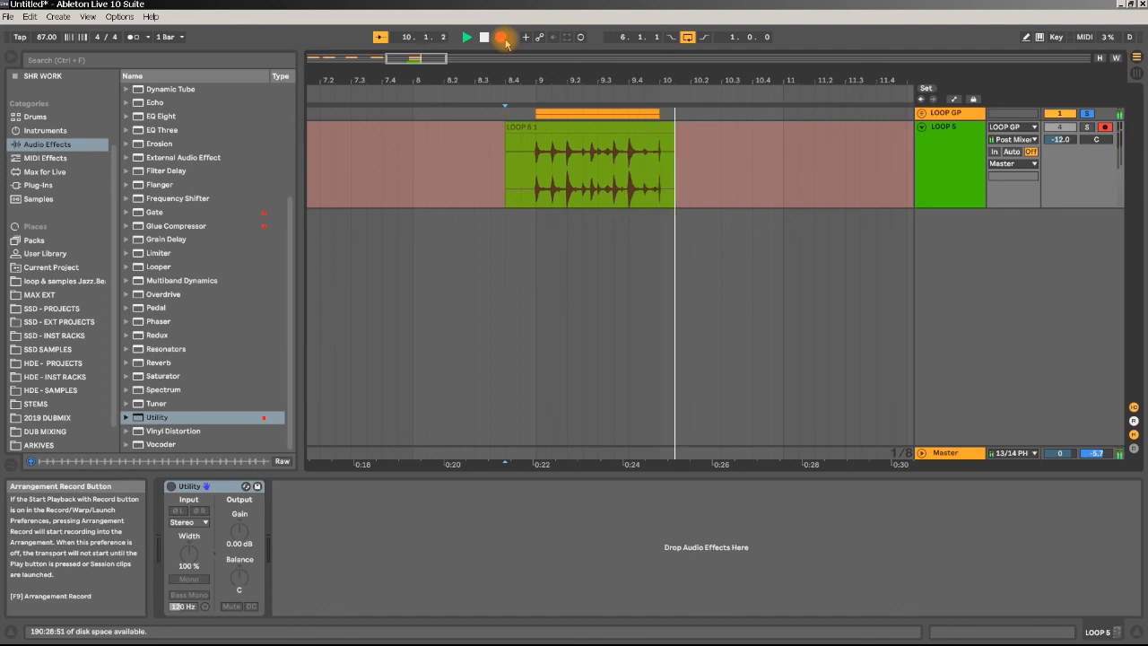
key(space)
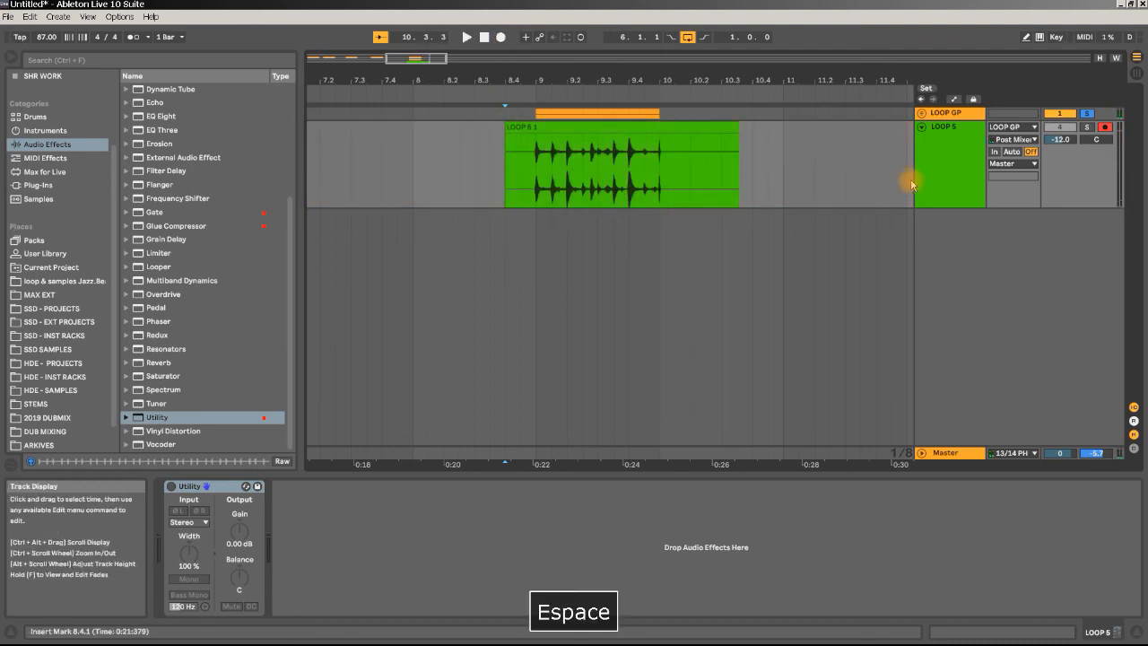
Unfold the LOOP GP group, play back the arrangement and delete the recorded LOOP 5 clip.
click(921, 113)
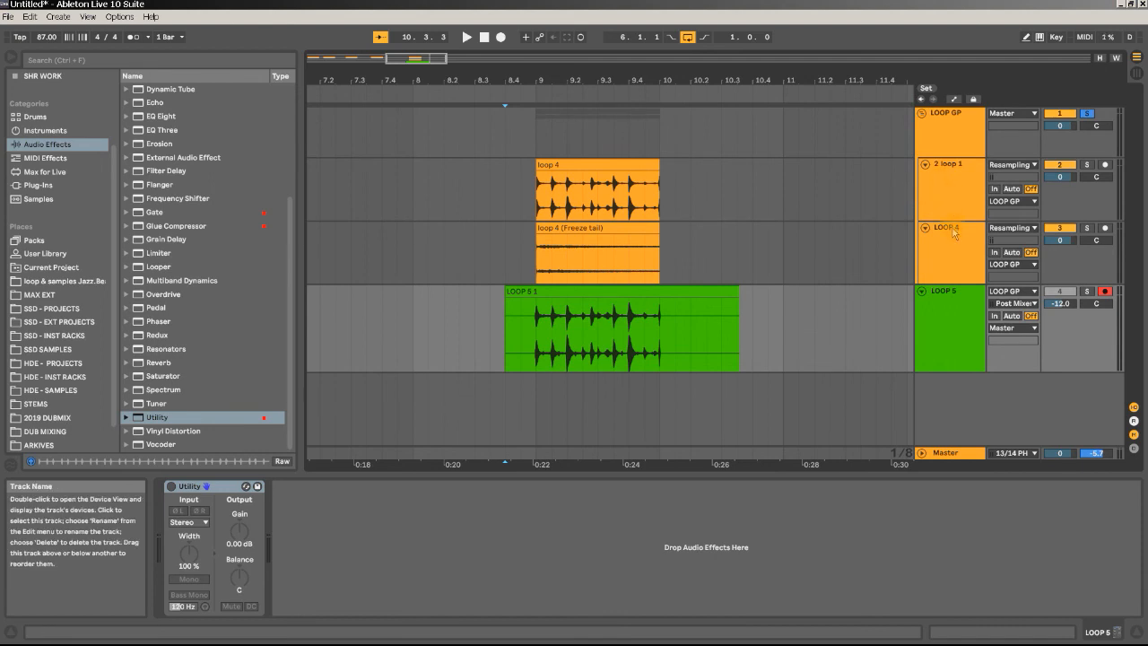
key(space)
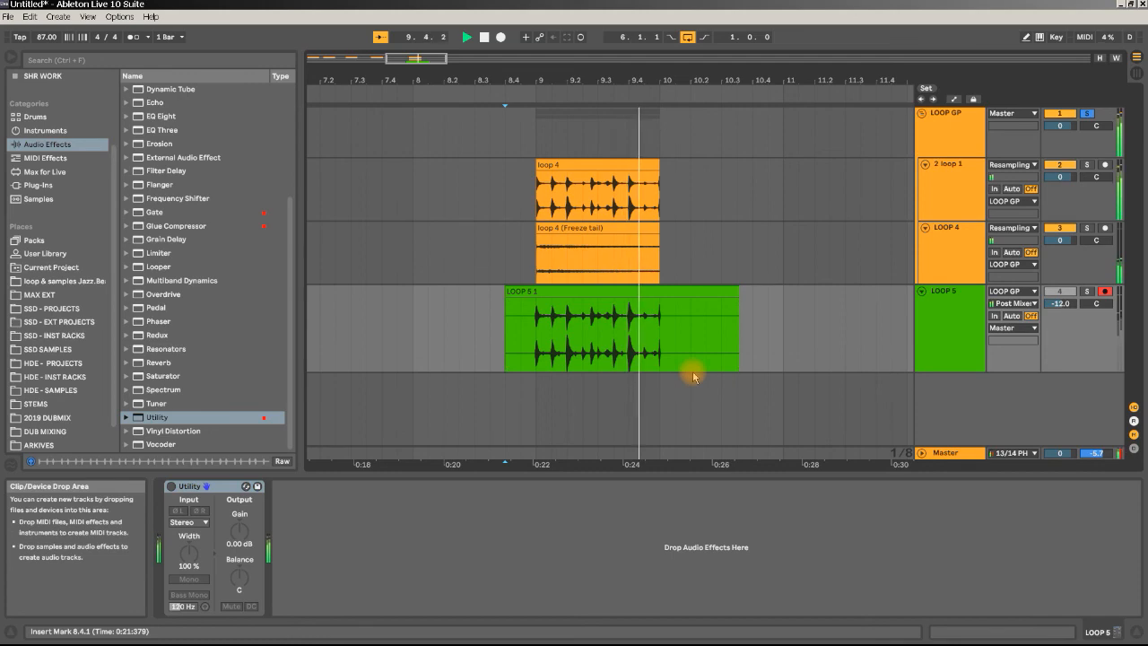
key(space)
click(696, 296)
key(Delete)
Enter a negative volume value for the LOOP GP group track.
click(1061, 127)
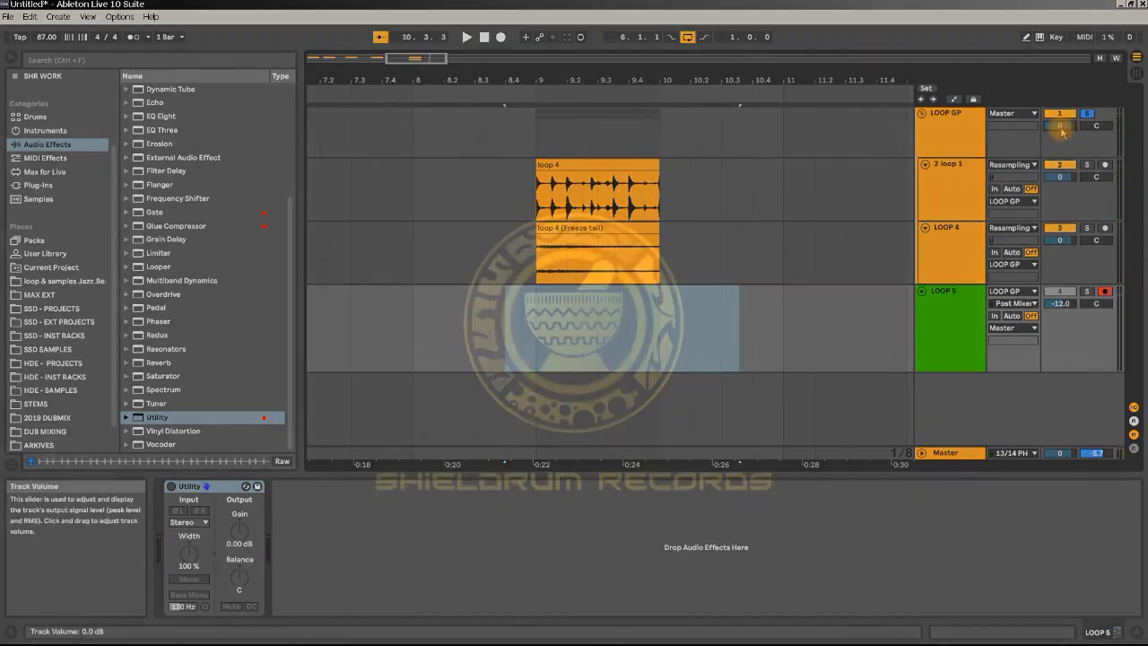
text(-)
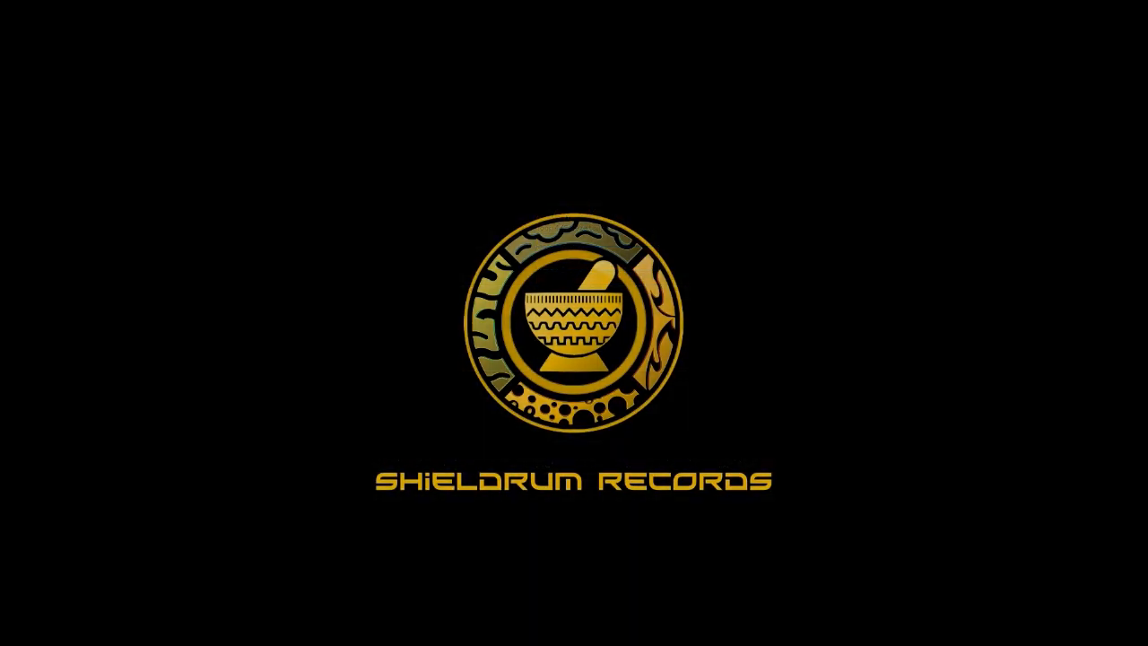